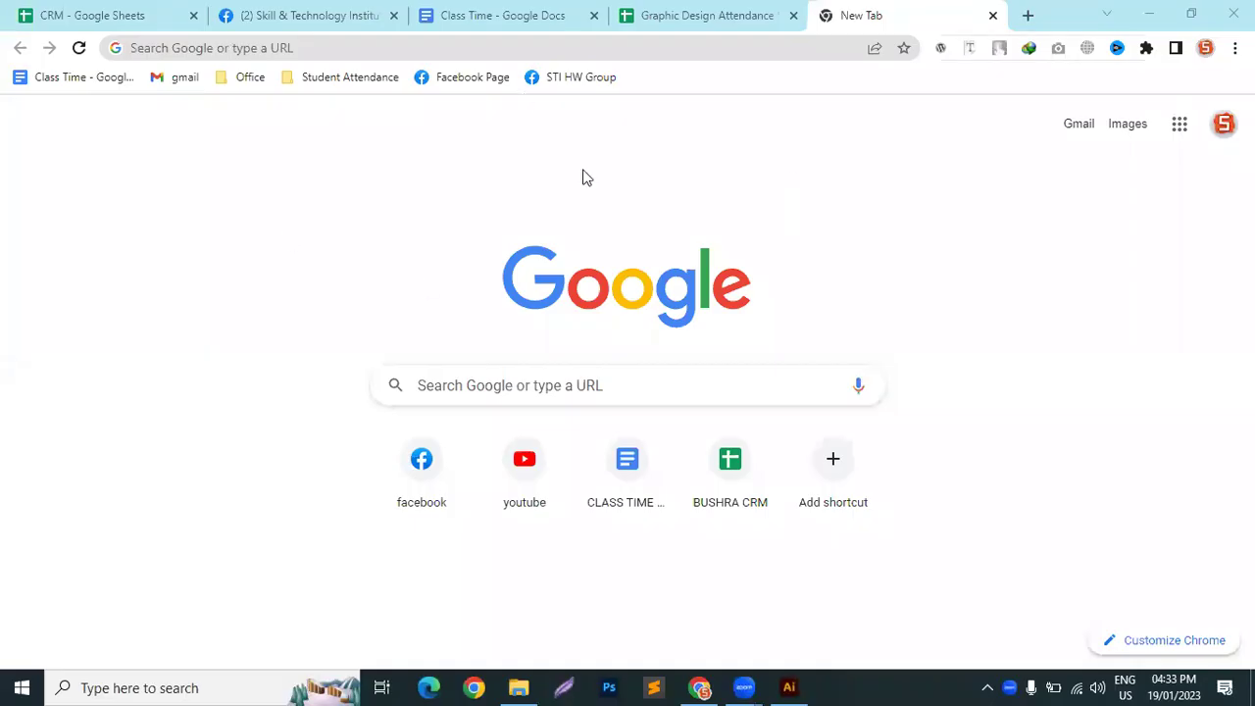
Search Google for 'business card', fixing the typos in the query
{"action": "left_click", "coordinate": [462, 48]}
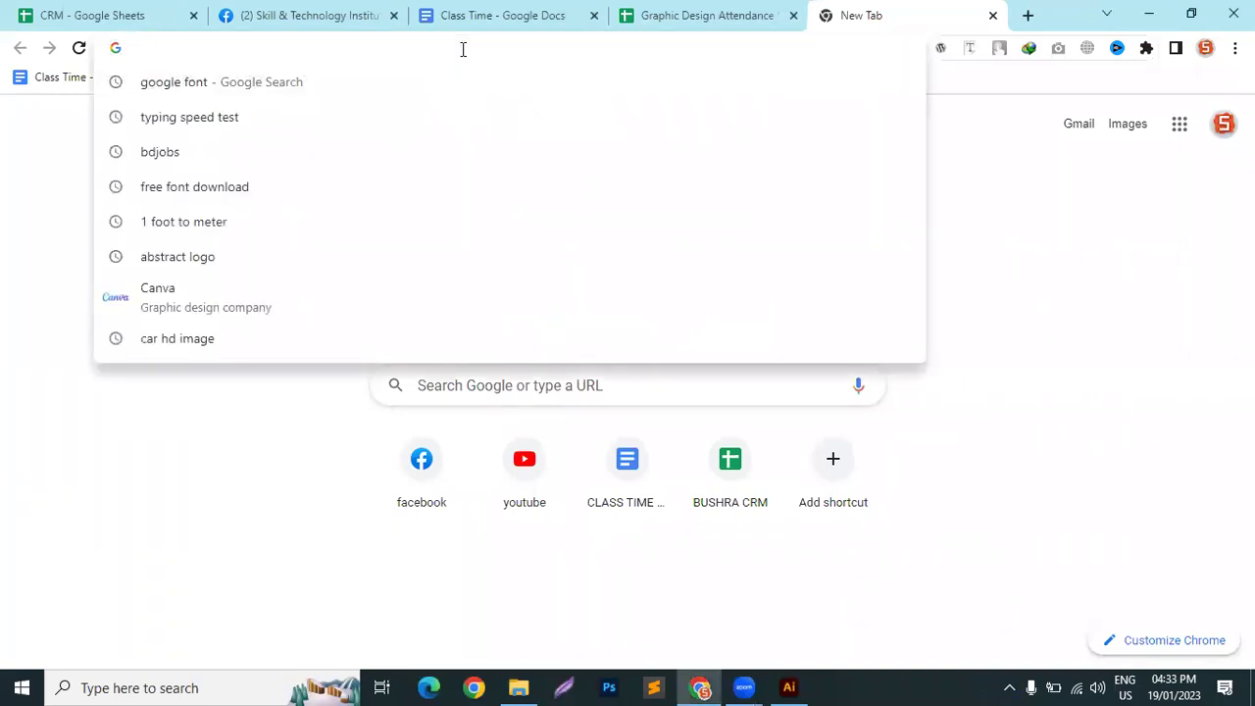
{"action": "type", "text": "budiness"}
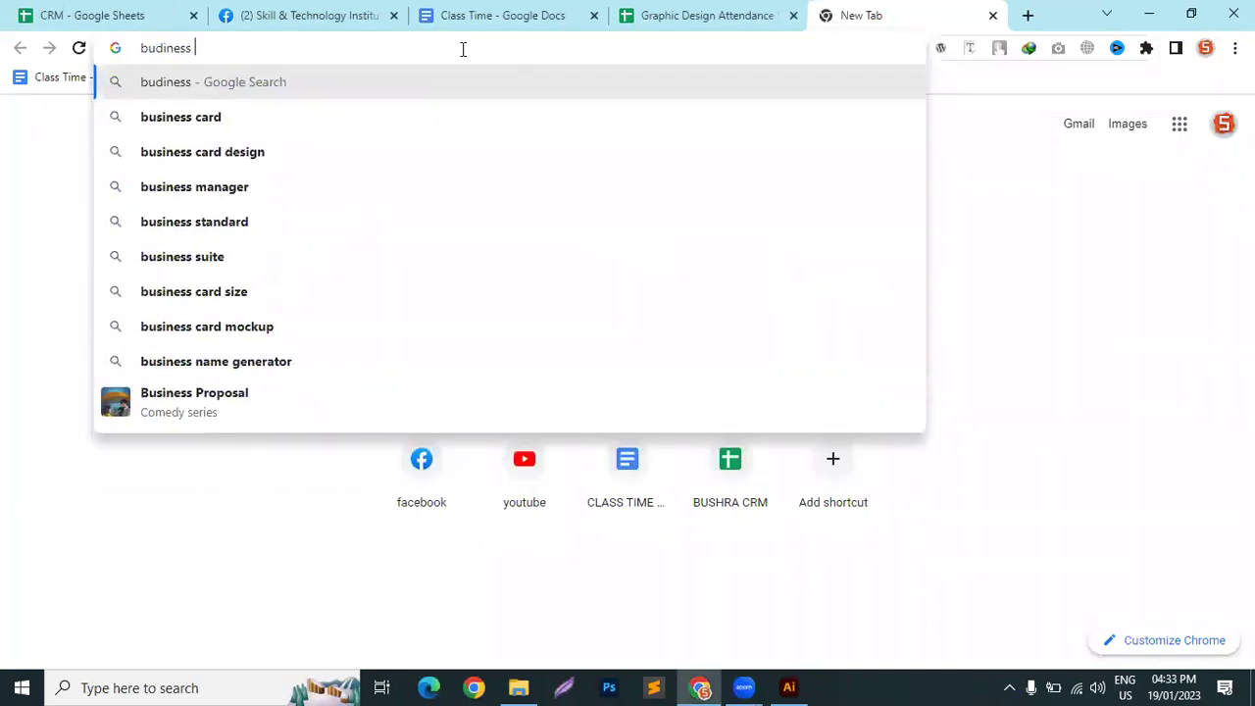
{"action": "key", "text": "BackSpace"}
{"action": "key", "text": "BackSpace"}
{"action": "key", "text": "BackSpace"}
{"action": "key", "text": "BackSpace"}
{"action": "key", "text": "BackSpace"}
{"action": "key", "text": "BackSpace"}
{"action": "key", "text": "BackSpace"}
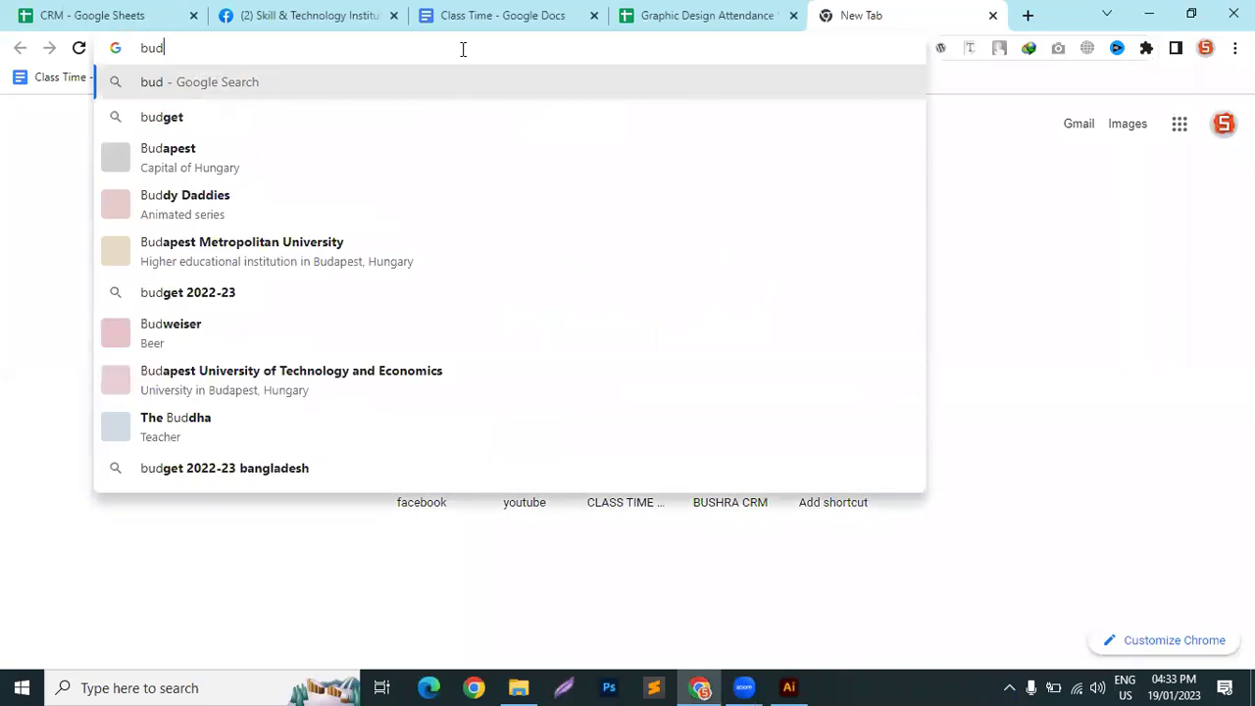
{"action": "type", "text": "su"}
{"action": "key", "text": "BackSpace"}
{"action": "type", "text": "i"}
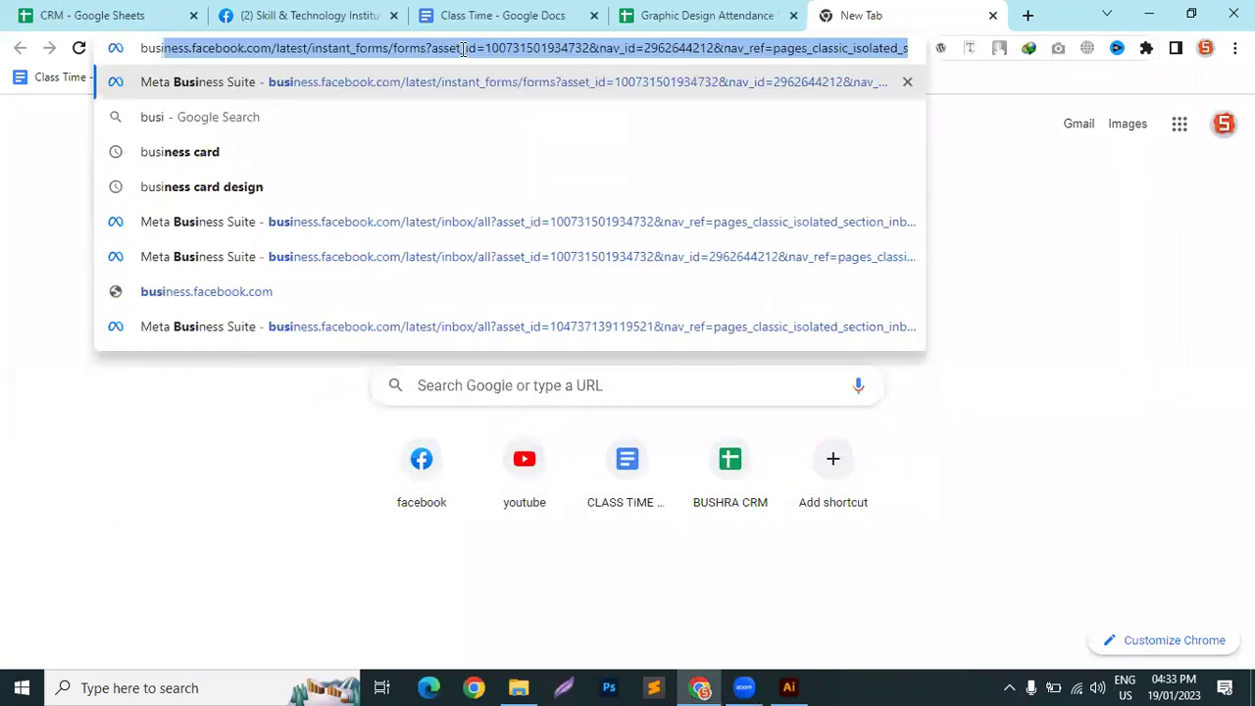
{"action": "type", "text": "ness card"}
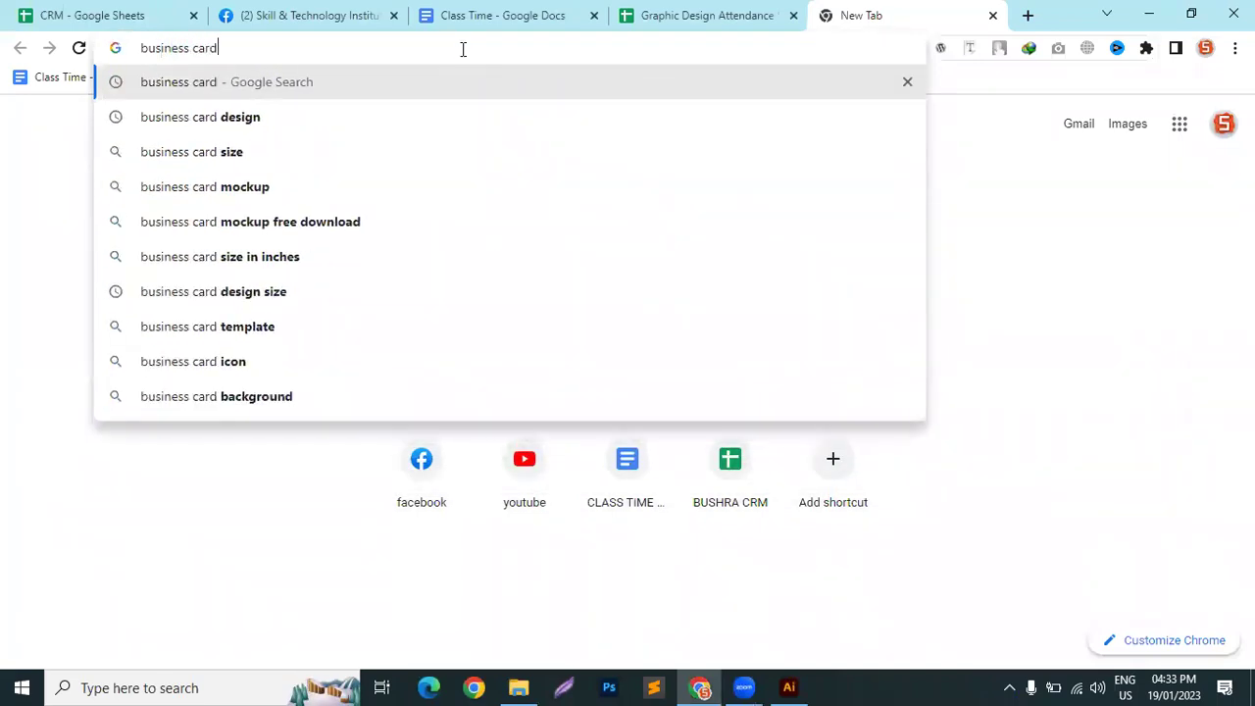
{"action": "key", "text": "Return"}
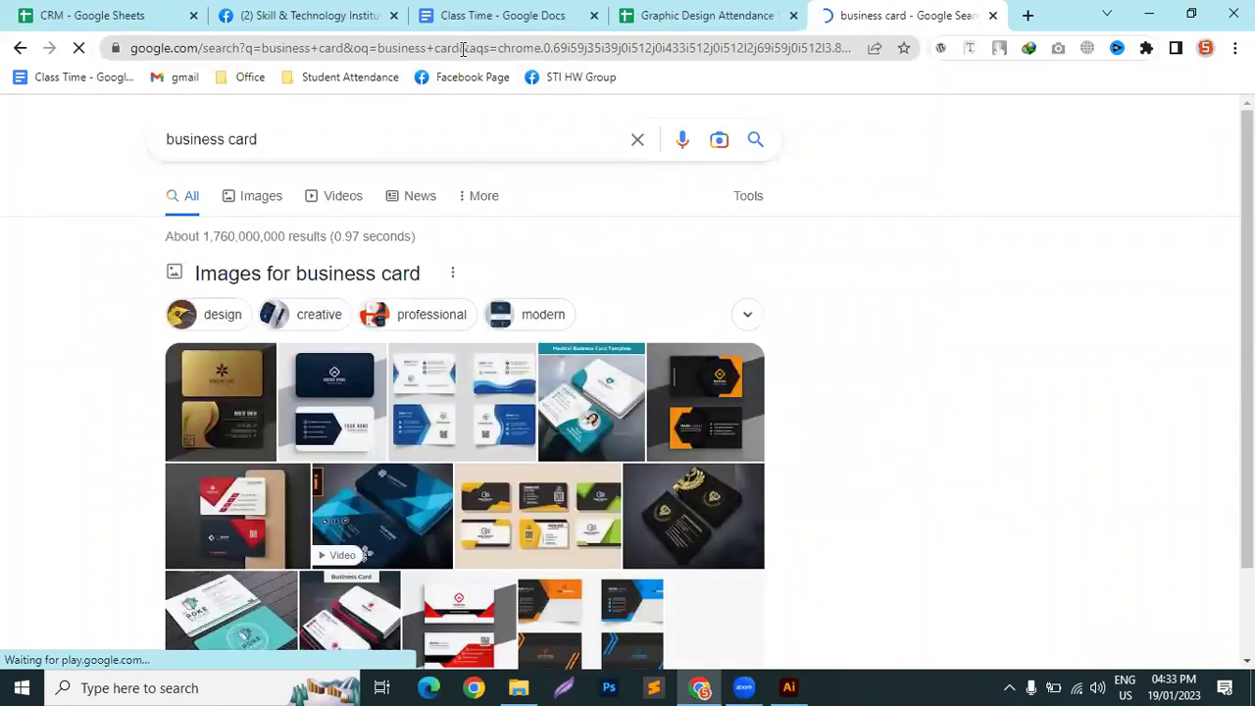
Switch to image results and preview the gold-and-black and yellow Fiverr card designs
{"action": "left_click", "coordinate": [256, 200]}
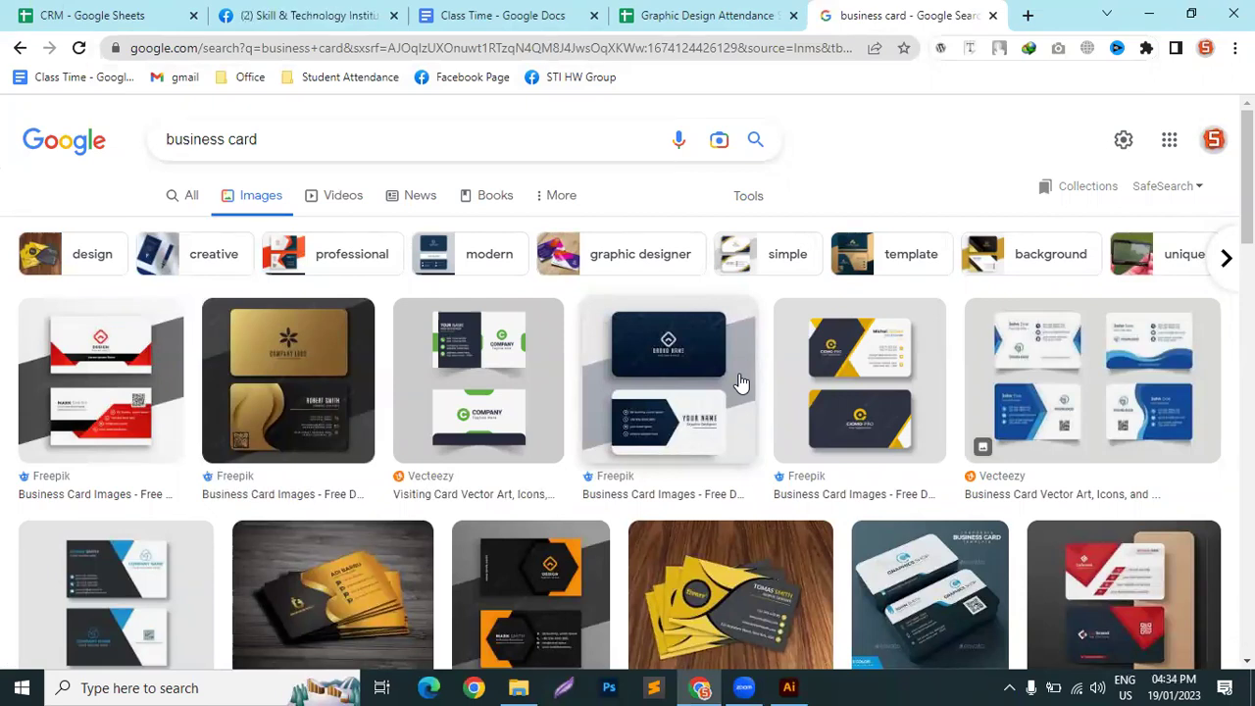
{"action": "left_click", "coordinate": [368, 602]}
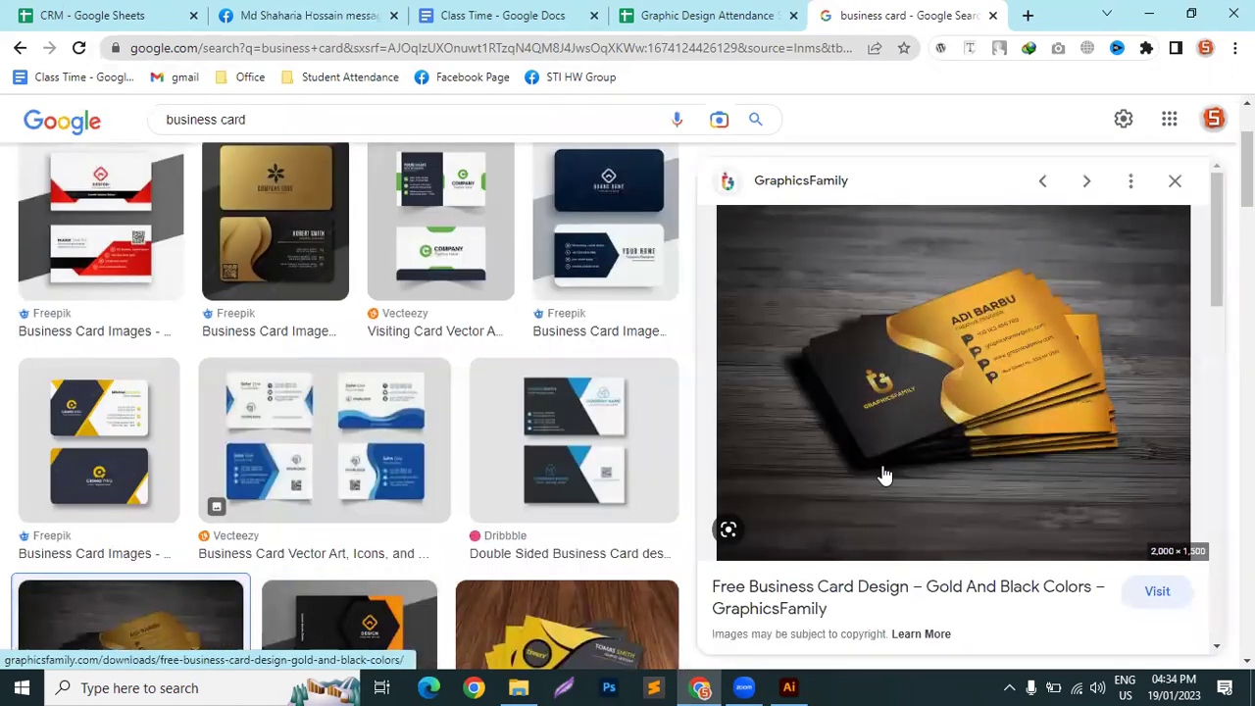
{"action": "left_click", "coordinate": [624, 637]}
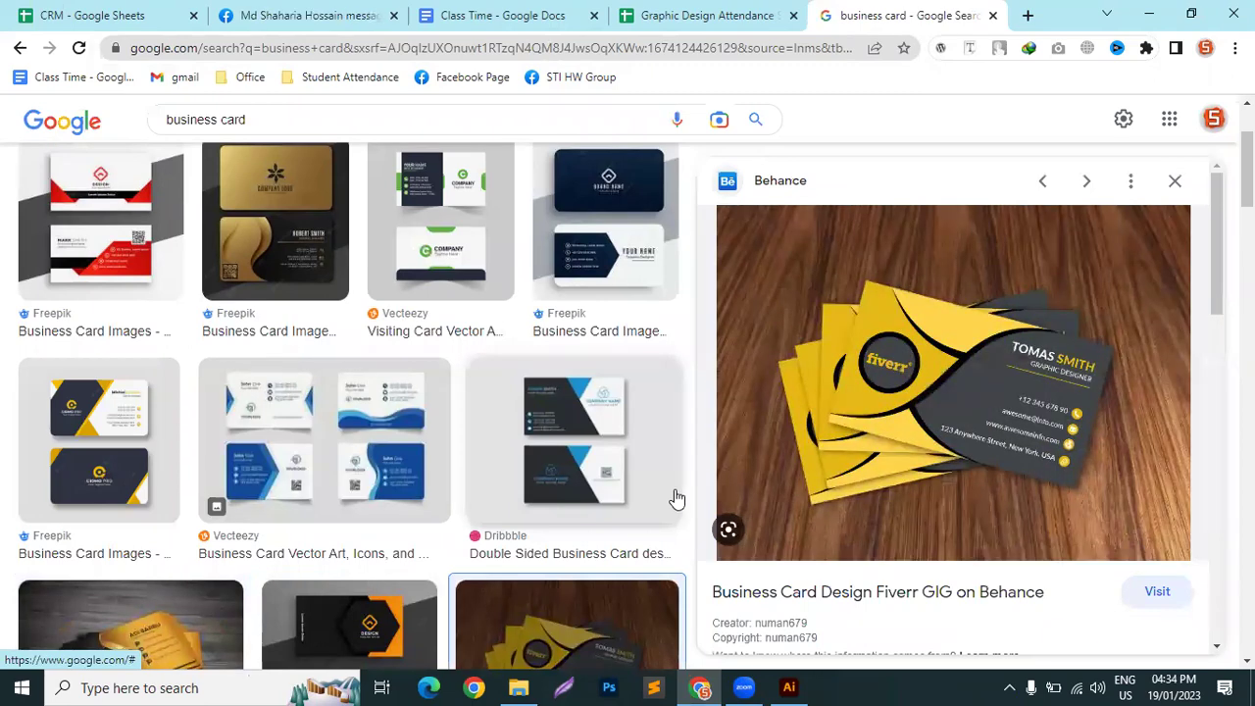
Preview the yellow Canva card, then the red-and-white Freepik double-sided card
{"action": "scroll", "coordinate": [435, 510], "scroll_direction": "down", "scroll_amount": 3}
{"action": "scroll", "coordinate": [434, 504], "scroll_direction": "down", "scroll_amount": 2}
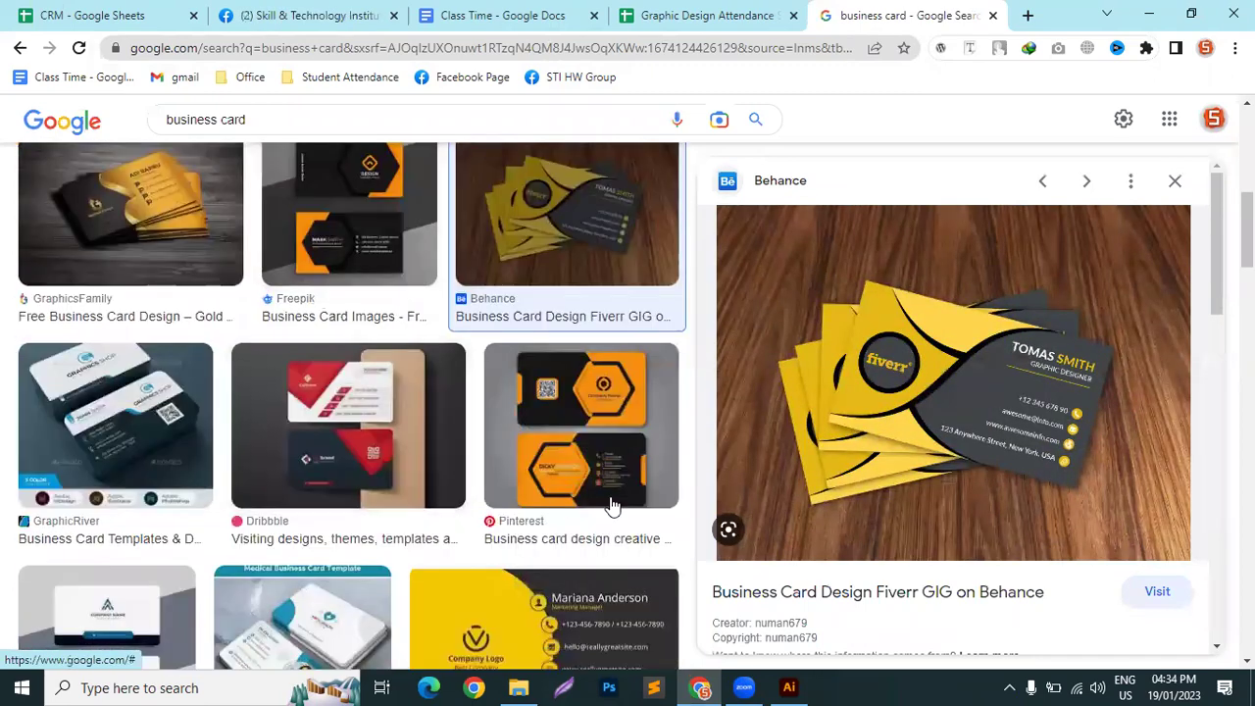
{"action": "scroll", "coordinate": [614, 504], "scroll_direction": "down", "scroll_amount": 3}
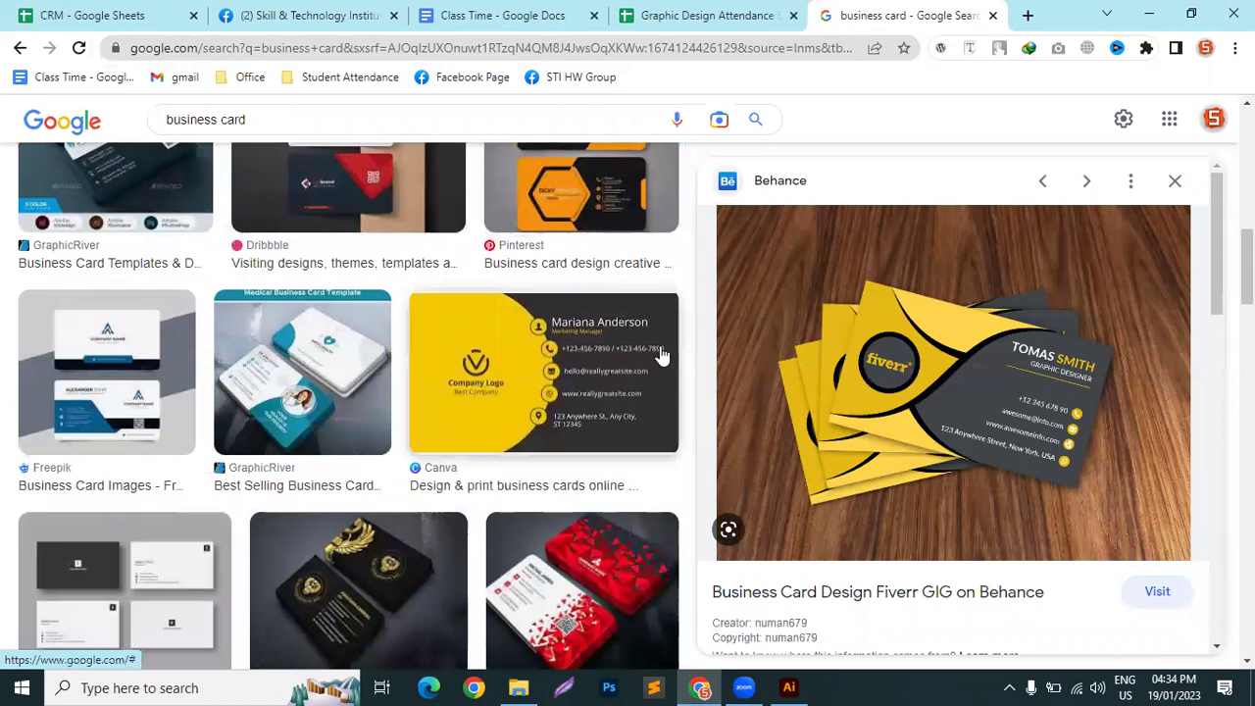
{"action": "left_click", "coordinate": [662, 355]}
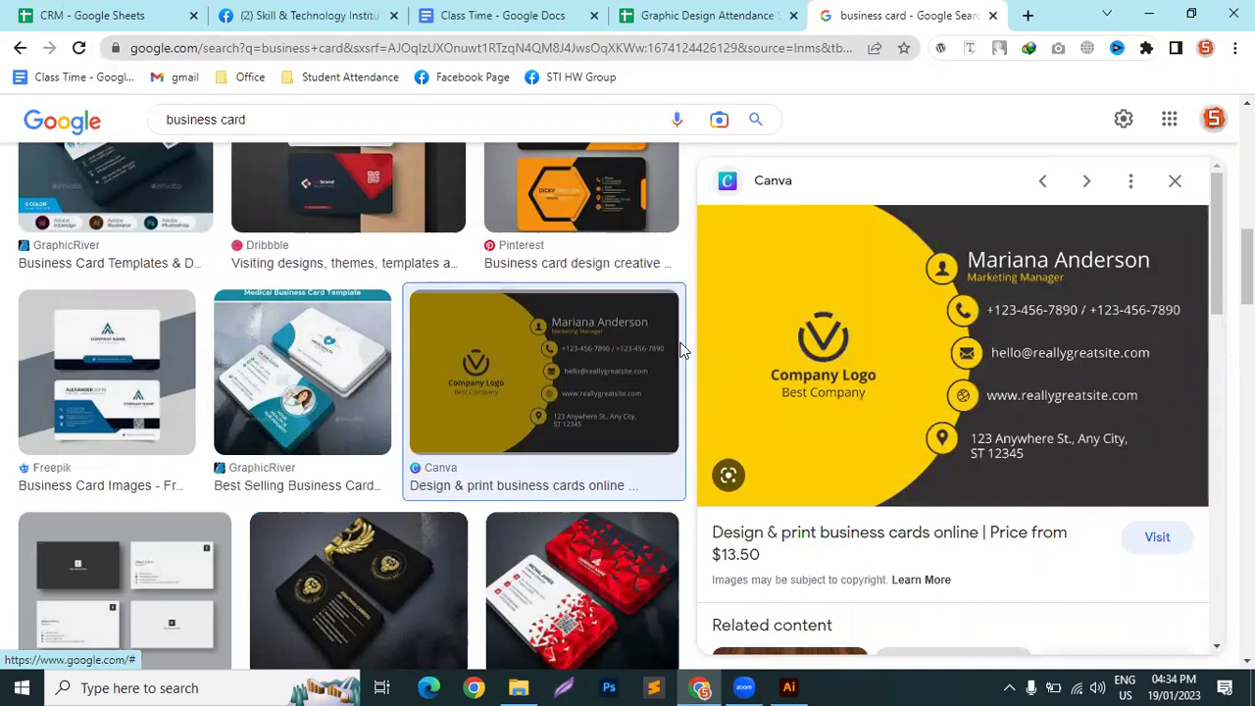
{"action": "scroll", "coordinate": [478, 443], "scroll_direction": "up", "scroll_amount": 5}
{"action": "scroll", "coordinate": [478, 443], "scroll_direction": "up", "scroll_amount": 3}
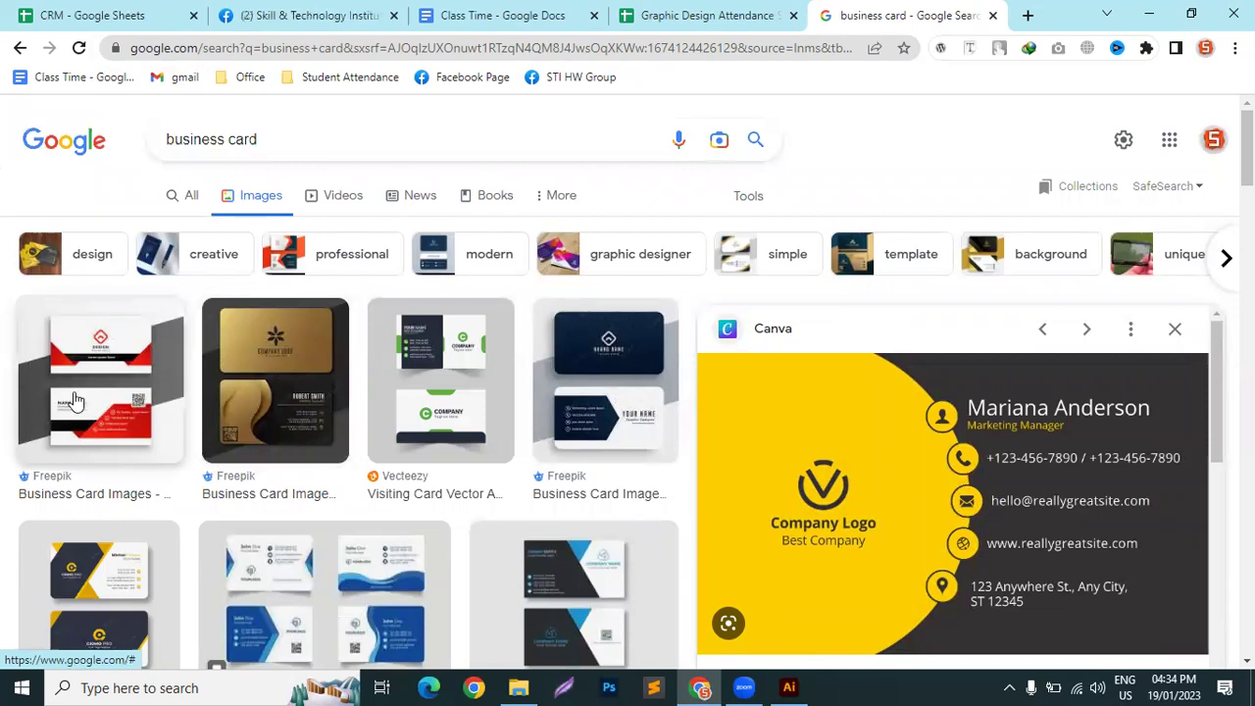
{"action": "left_click", "coordinate": [127, 422]}
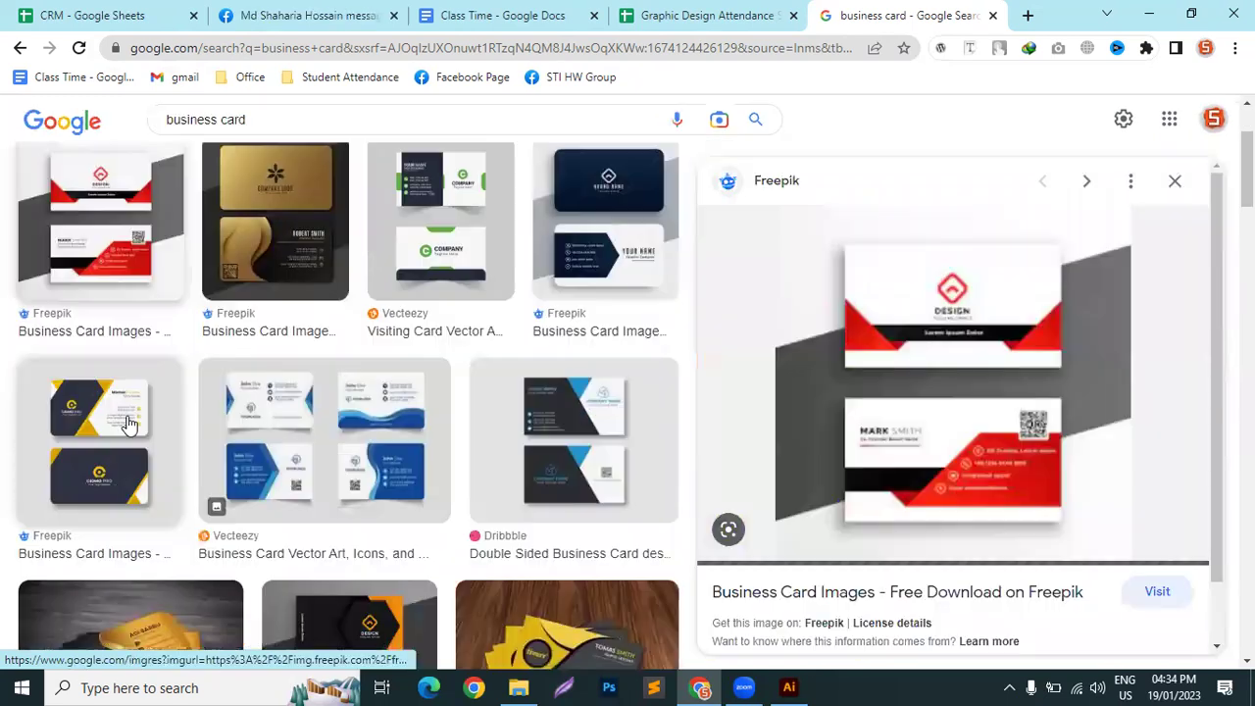
Switch to Illustrator and start a new document from File > New
{"action": "left_click", "coordinate": [789, 686]}
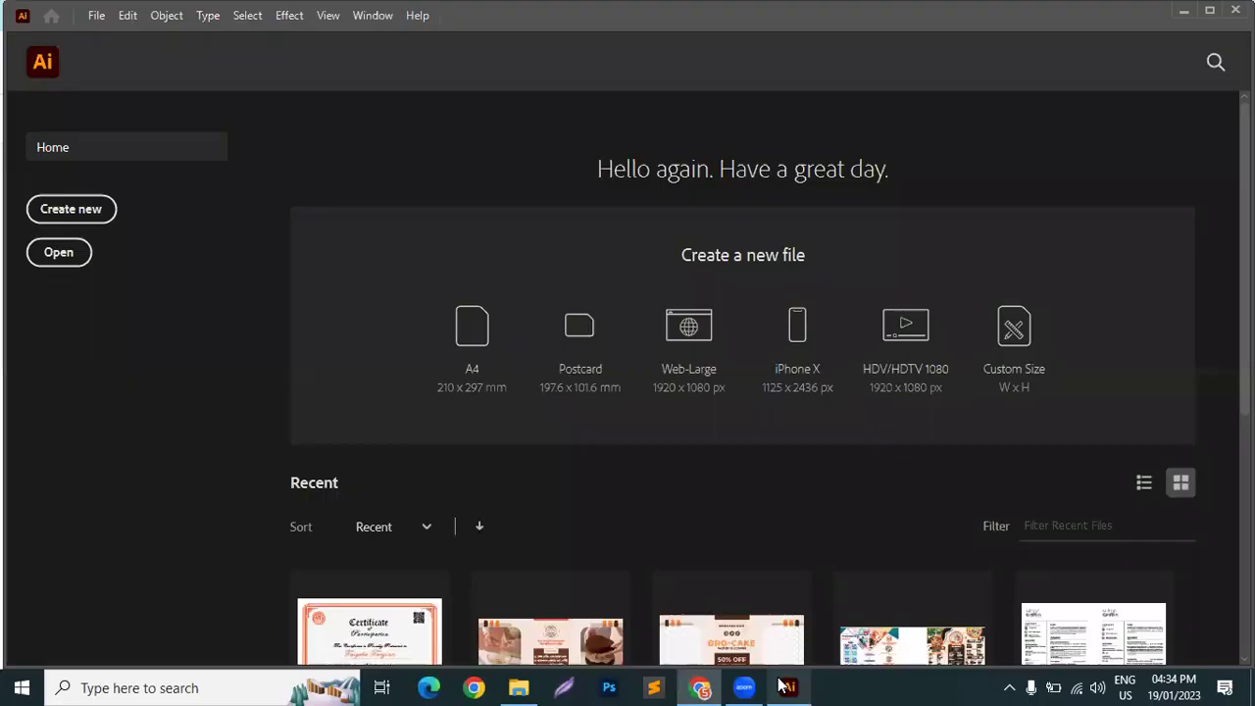
{"action": "left_click", "coordinate": [98, 15]}
{"action": "left_click", "coordinate": [116, 36]}
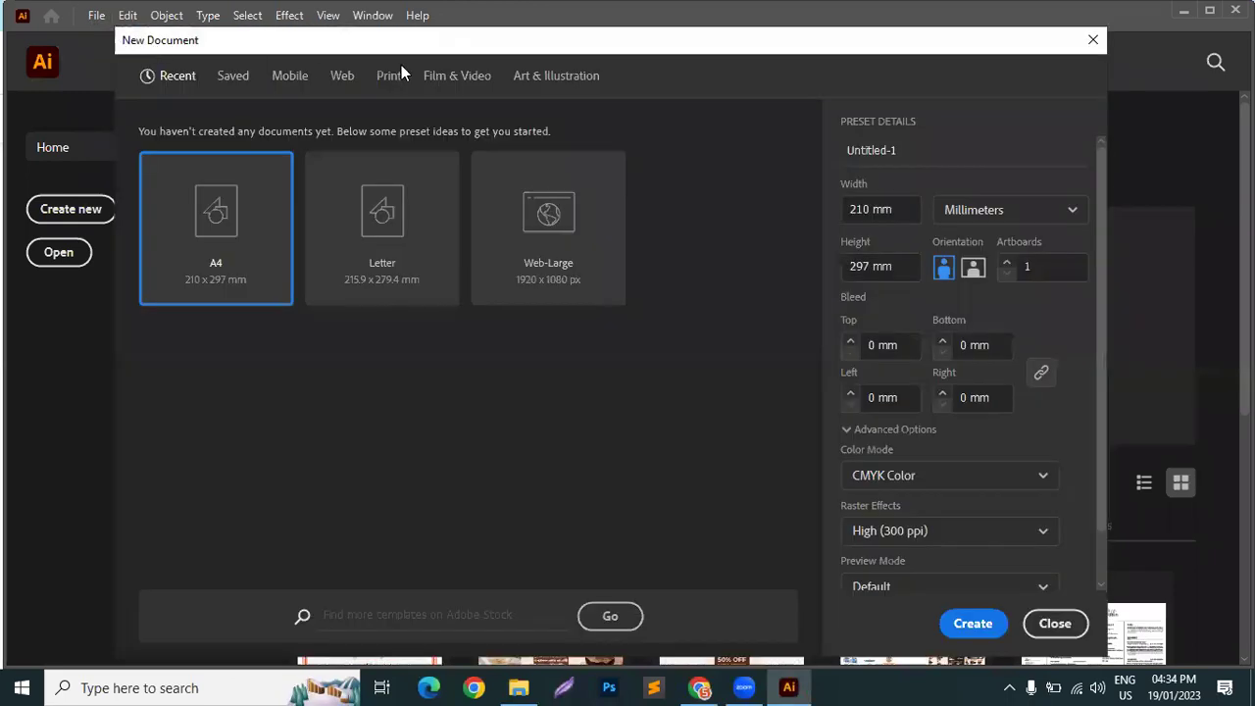
{"action": "left_click", "coordinate": [924, 150]}
Set the units to Inches and the page size to 3.5 × 2 in
{"action": "left_click", "coordinate": [991, 217]}
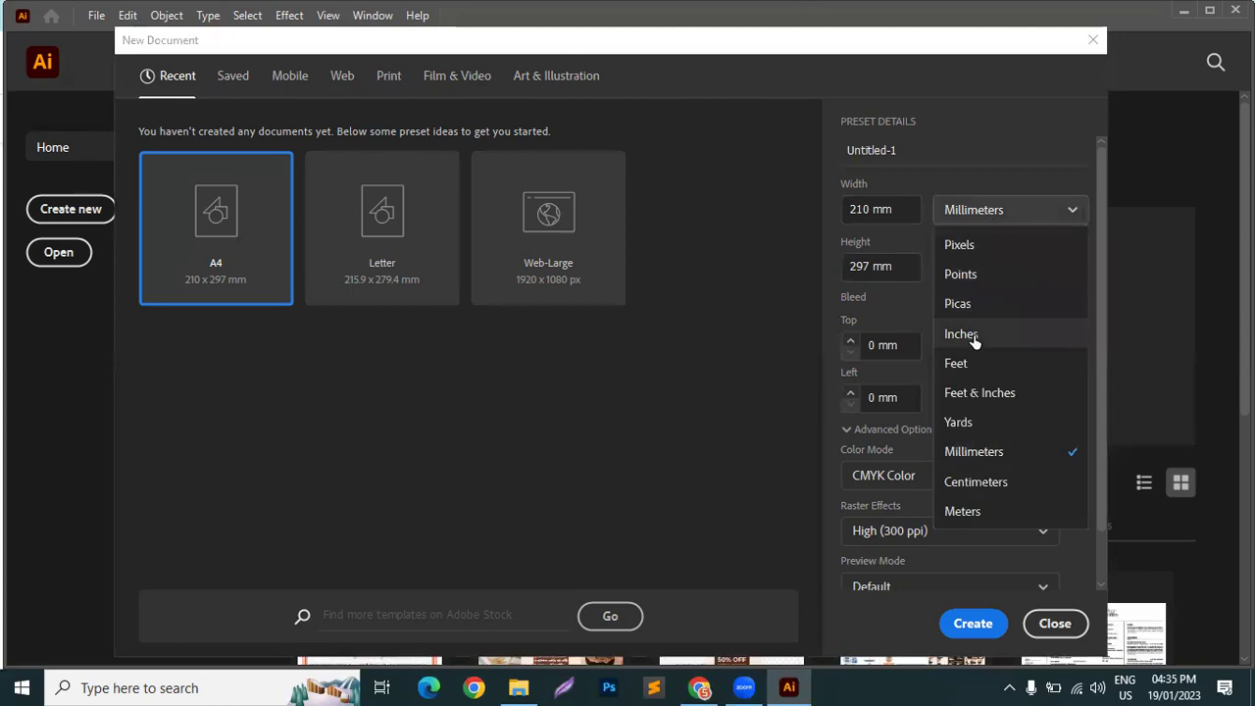
{"action": "left_click", "coordinate": [895, 231]}
{"action": "left_click", "coordinate": [902, 208]}
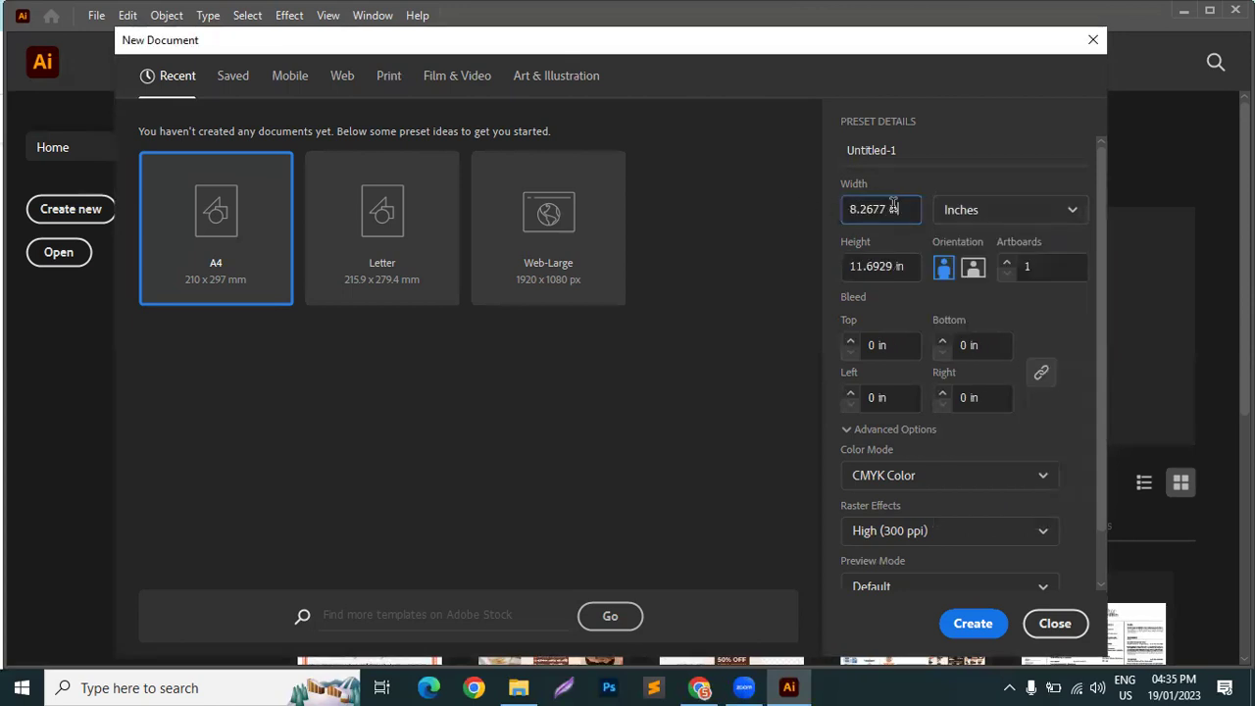
{"action": "key", "text": "BackSpace"}
{"action": "key", "text": "BackSpace"}
{"action": "key", "text": "BackSpace"}
{"action": "key", "text": "BackSpace"}
{"action": "key", "text": "BackSpace"}
{"action": "key", "text": "BackSpace"}
{"action": "key", "text": "BackSpace"}
{"action": "key", "text": "BackSpace"}
{"action": "key", "text": "BackSpace"}
{"action": "type", "text": "35"}
{"action": "key", "text": "BackSpace"}
{"action": "type", "text": ".5"}
{"action": "left_click", "coordinate": [906, 266]}
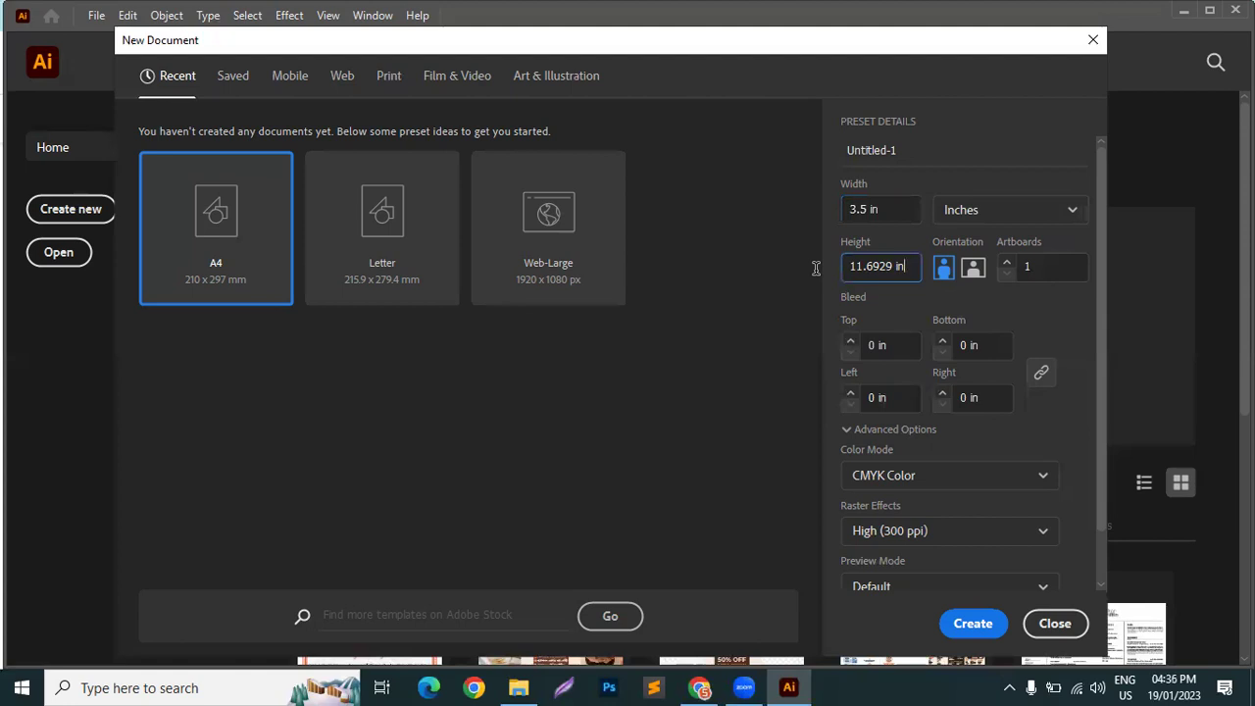
{"action": "key", "text": "BackSpace"}
{"action": "key", "text": "BackSpace"}
{"action": "key", "text": "BackSpace"}
{"action": "key", "text": "BackSpace"}
{"action": "key", "text": "BackSpace"}
{"action": "key", "text": "BackSpace"}
{"action": "key", "text": "BackSpace"}
{"action": "key", "text": "BackSpace"}
{"action": "key", "text": "BackSpace"}
{"action": "key", "text": "BackSpace"}
{"action": "type", "text": "2"}
{"action": "left_click", "coordinate": [909, 203]}
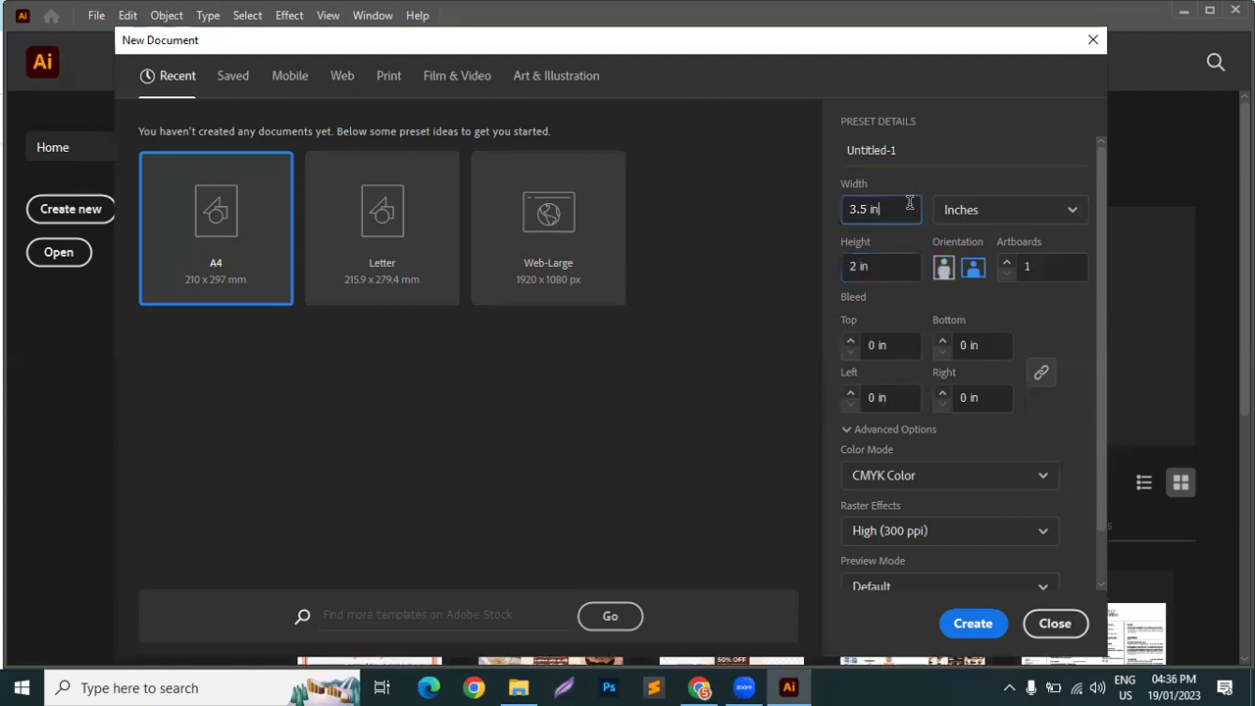
Adjust the artboard count to 2, then back to 1
{"action": "left_click", "coordinate": [1033, 265]}
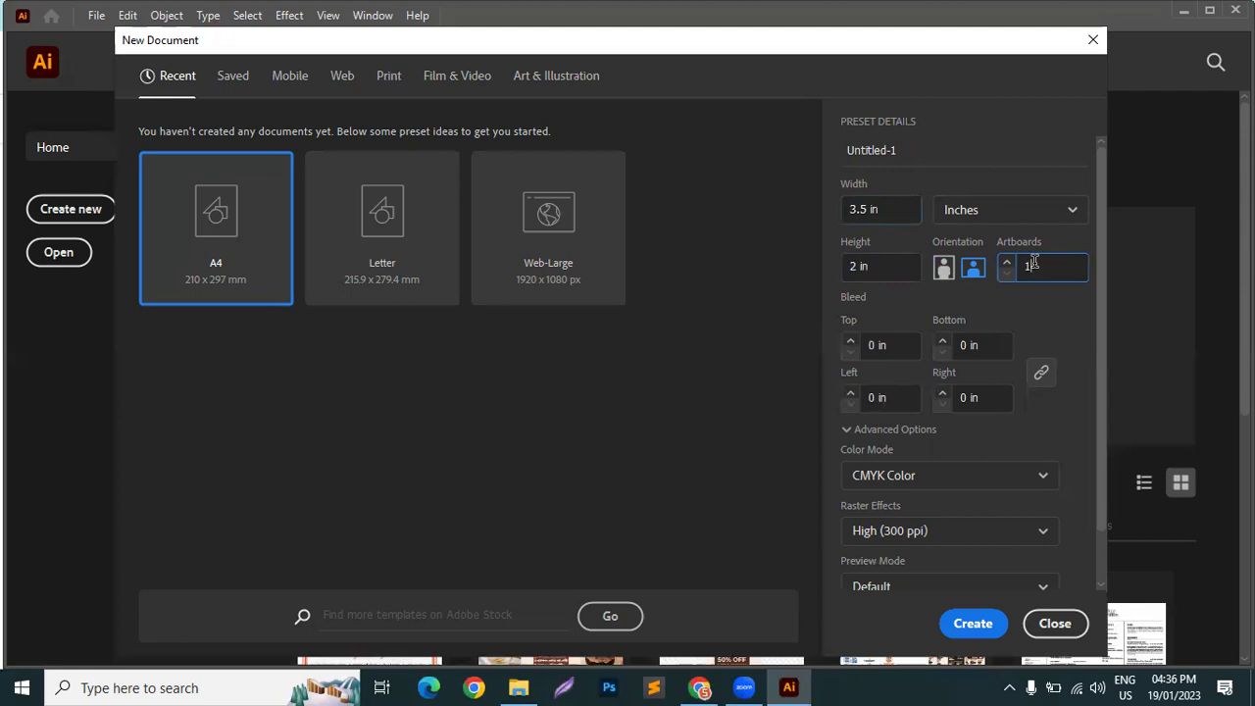
{"action": "left_click", "coordinate": [1005, 265]}
{"action": "left_click", "coordinate": [1006, 276]}
Set 2 artboards and a 0.125 in bleed on all sides
{"action": "left_click", "coordinate": [1005, 263]}
{"action": "left_click", "coordinate": [855, 345]}
{"action": "left_click", "coordinate": [851, 341]}
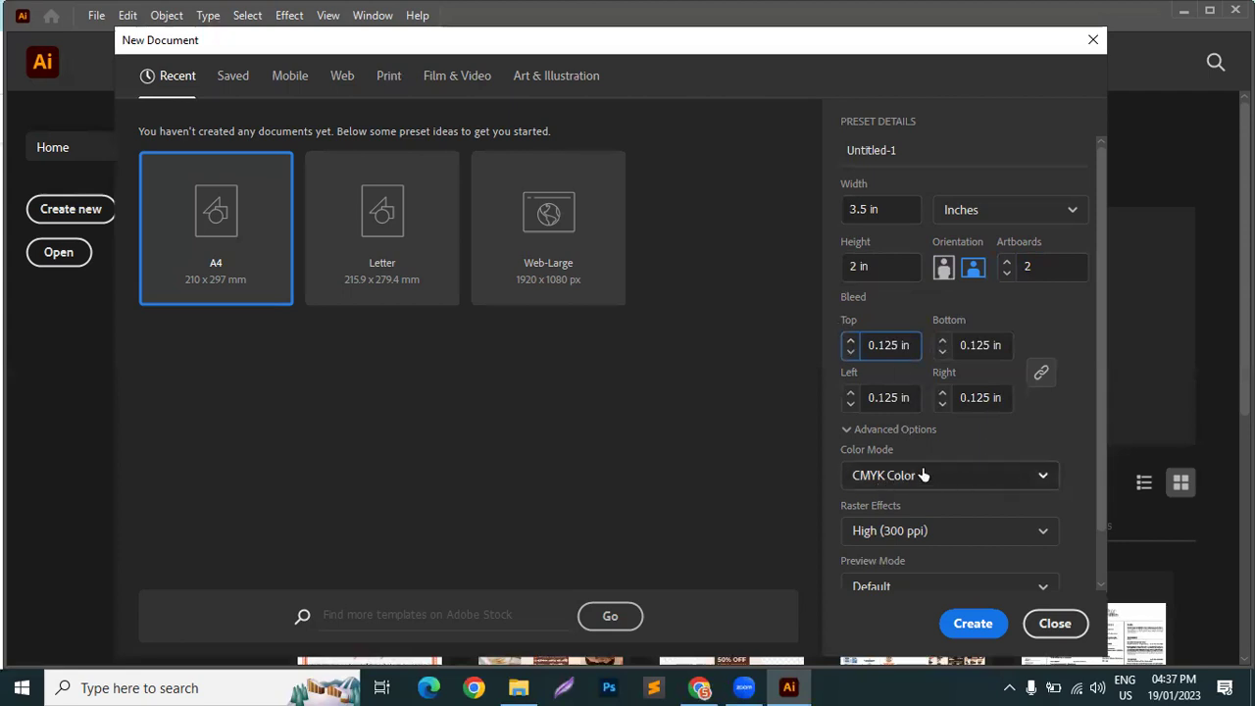
Keep raster effects at High (300 ppi) and create the document
{"action": "scroll", "coordinate": [923, 471], "scroll_direction": "down", "scroll_amount": 1}
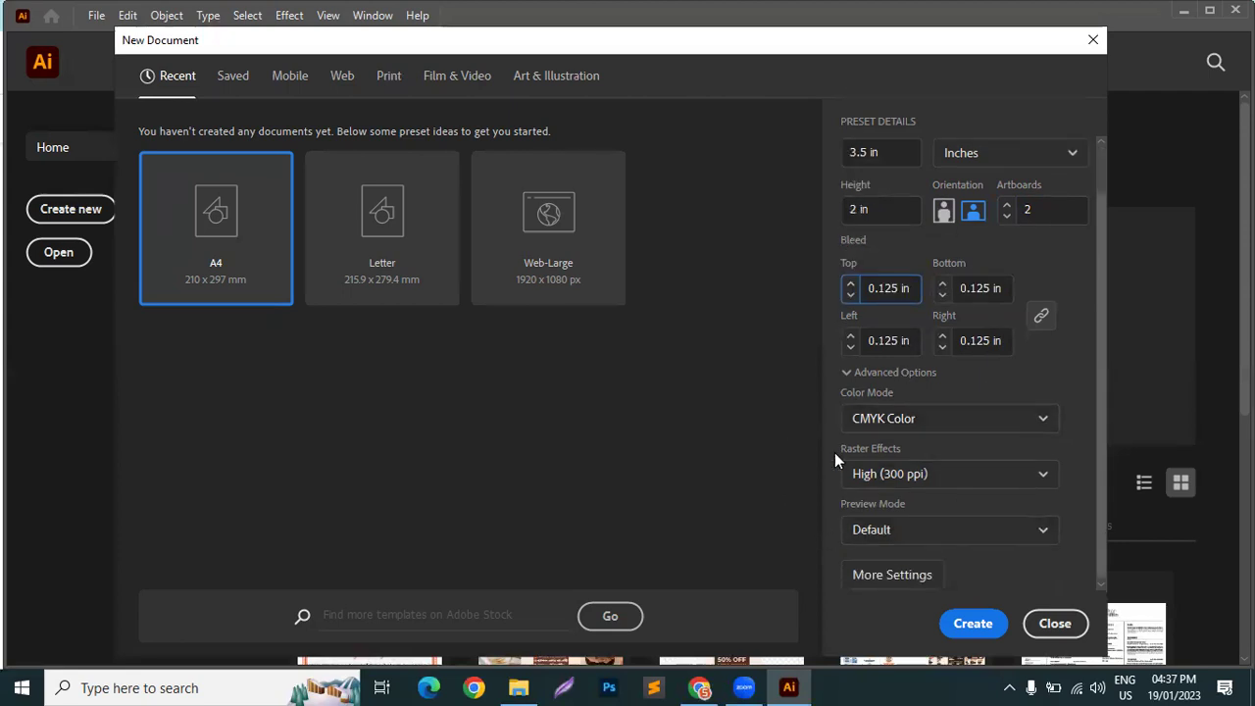
{"action": "left_click", "coordinate": [948, 473]}
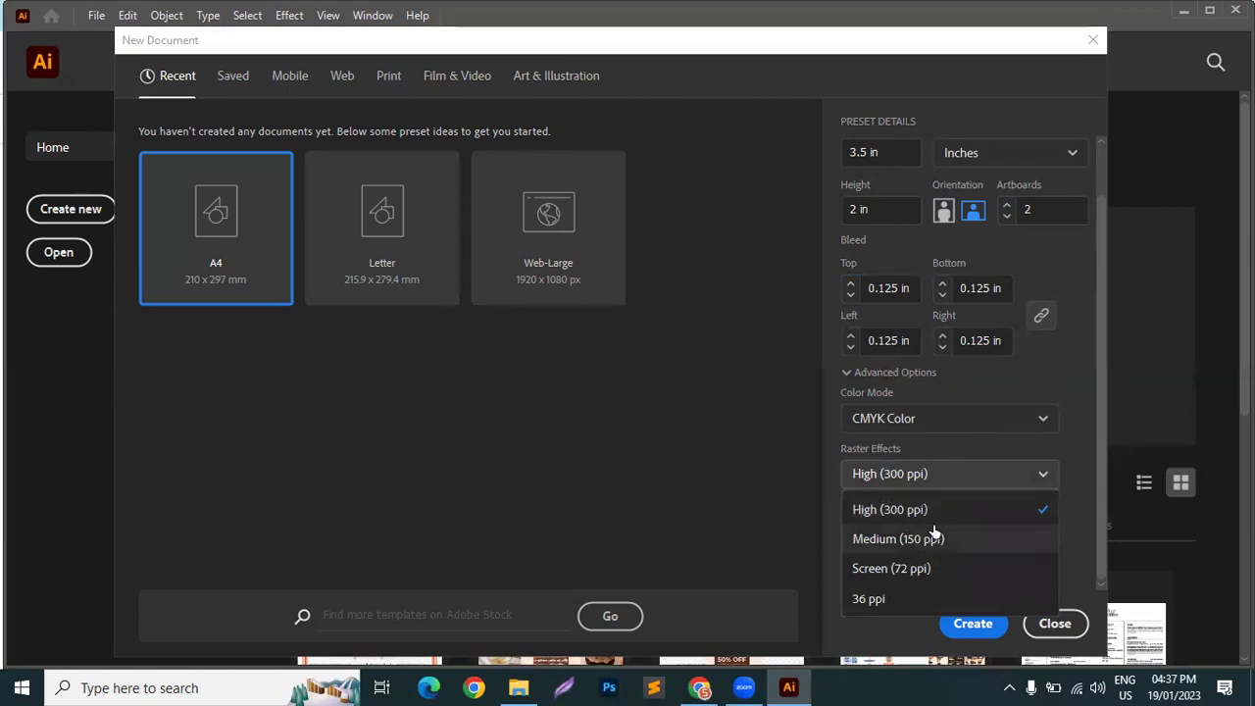
{"action": "left_click", "coordinate": [1072, 451]}
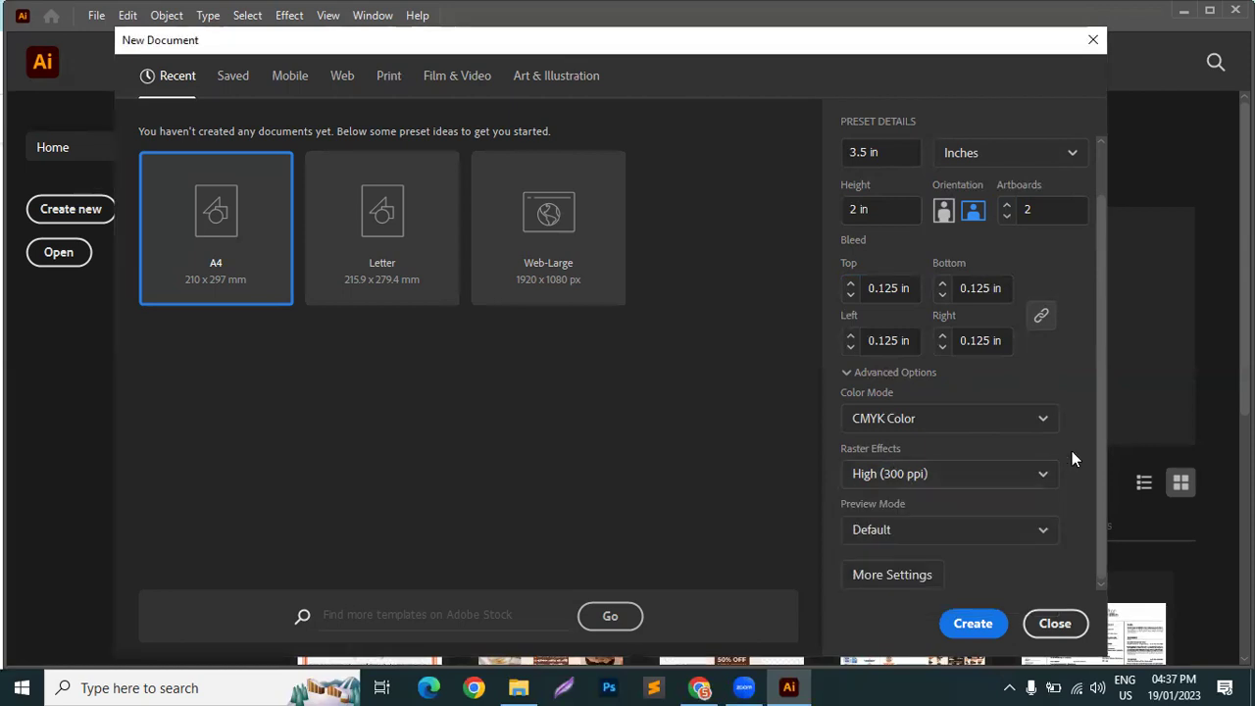
{"action": "left_click", "coordinate": [944, 476]}
{"action": "left_click", "coordinate": [945, 479]}
{"action": "left_click", "coordinate": [982, 621]}
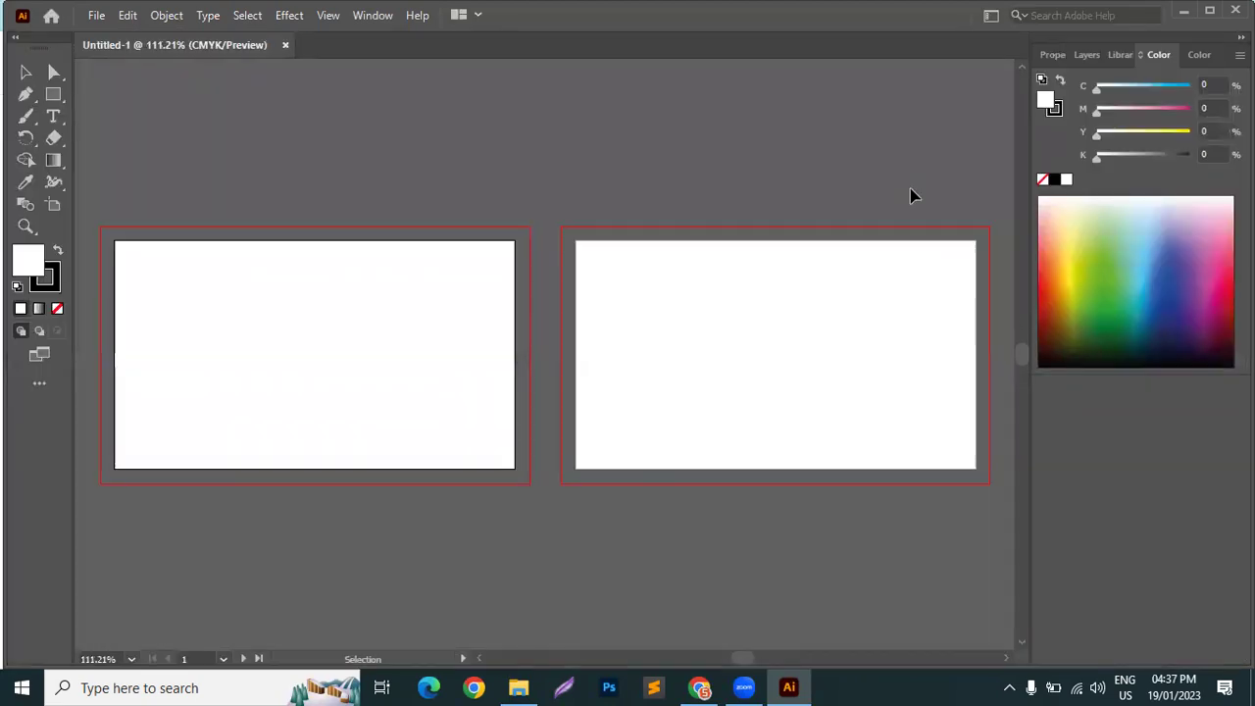
Nudge the horizontal scrollbar to recentre the two blank 3.5 × 2 in artboards
{"action": "left_click", "coordinate": [480, 658]}
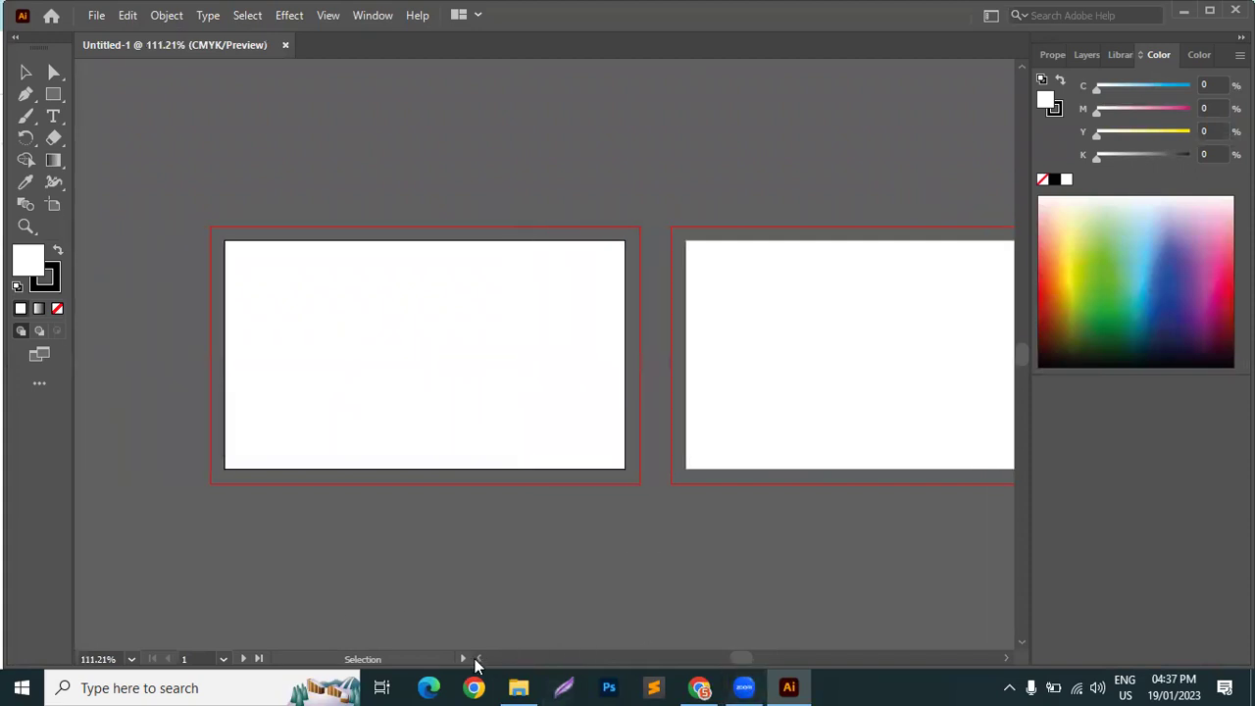
{"action": "left_click", "coordinate": [478, 658]}
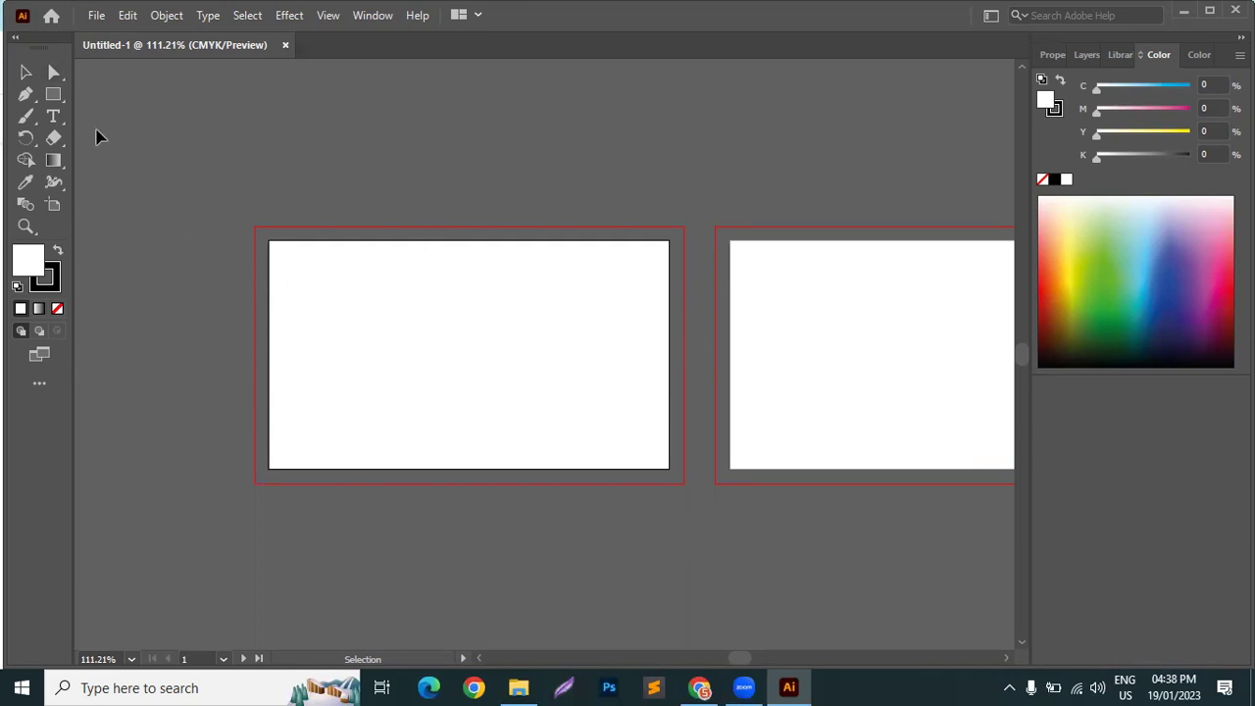
Draw a 3.5 × 2 in rectangle with the Rectangle tool and move it lower left
{"action": "left_click", "coordinate": [54, 95]}
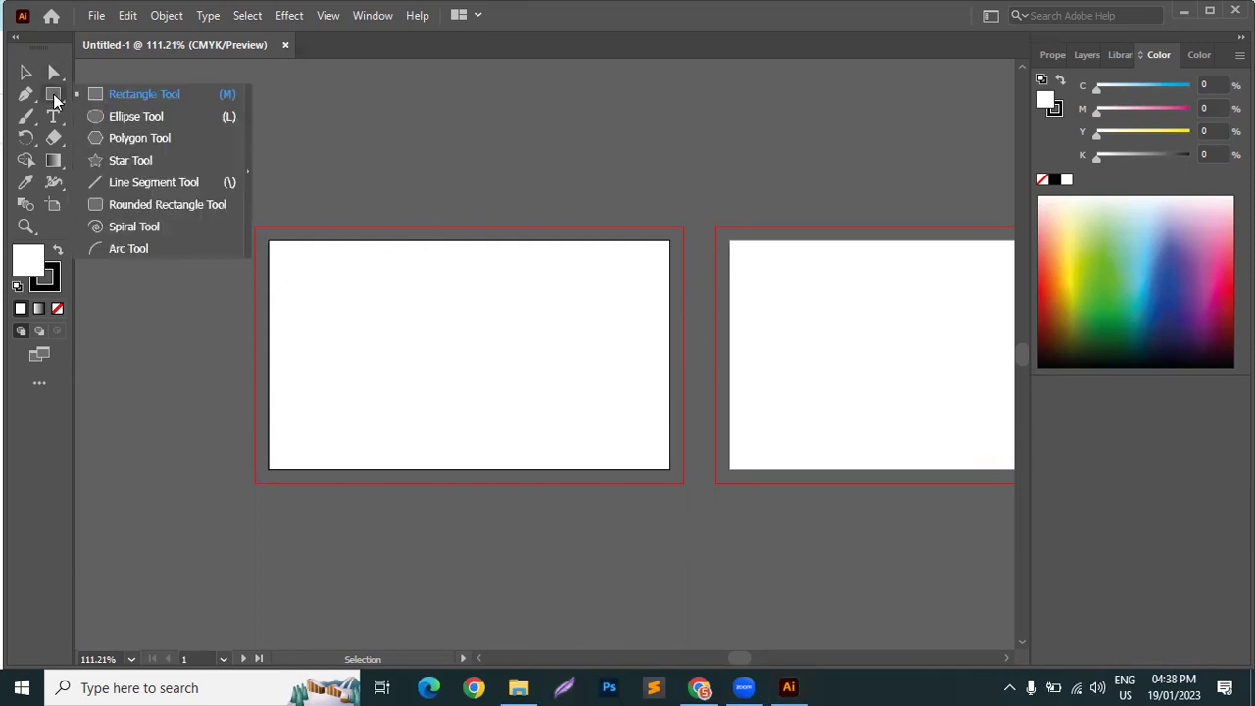
{"action": "left_click", "coordinate": [125, 94]}
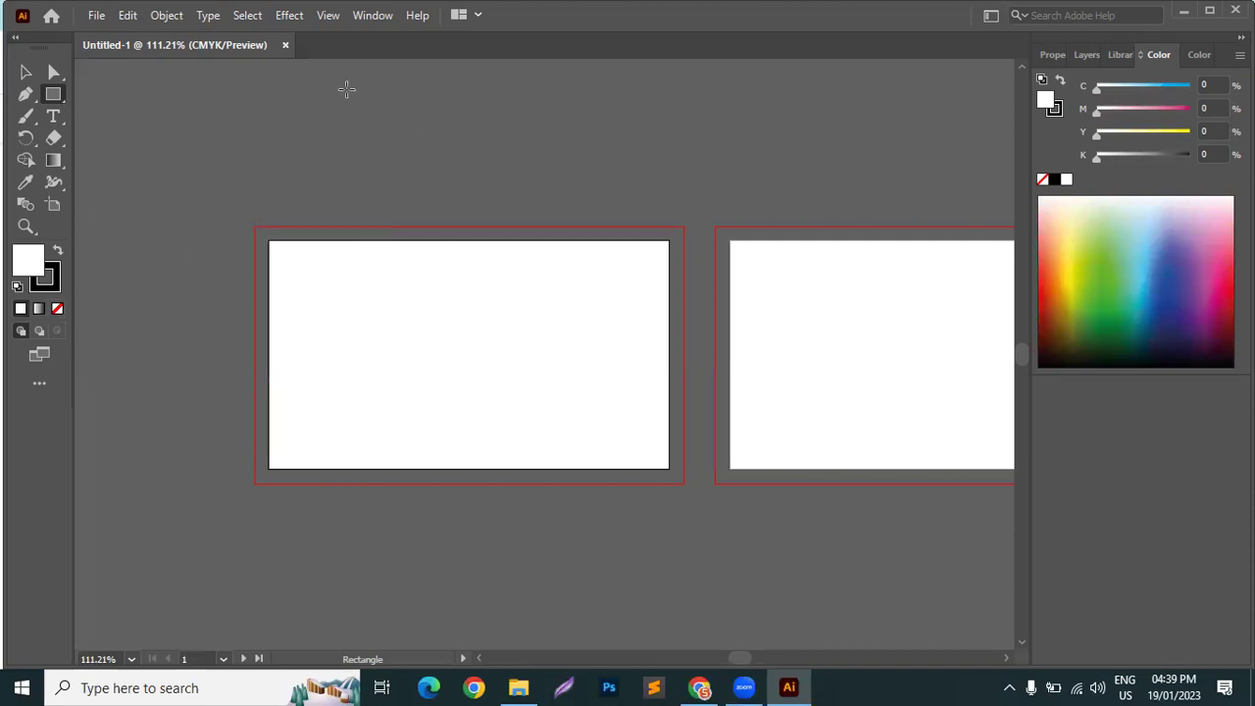
{"action": "left_click", "coordinate": [408, 148]}
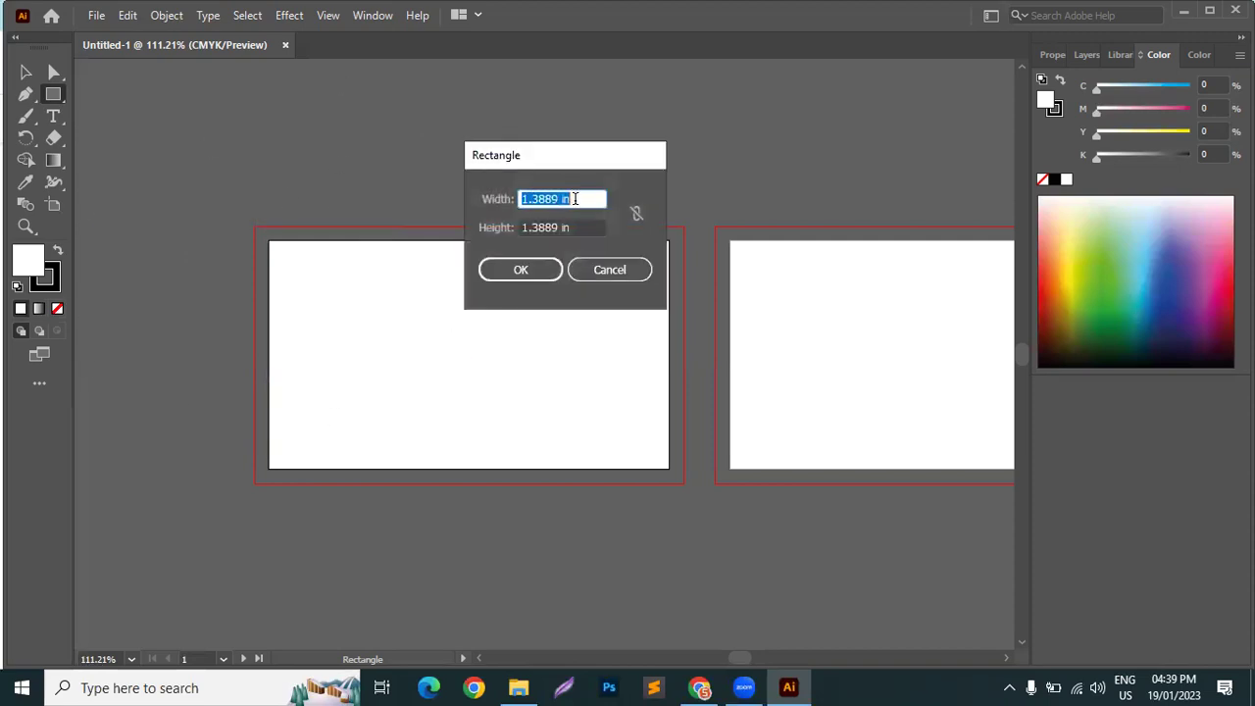
{"action": "type", "text": "3.5"}
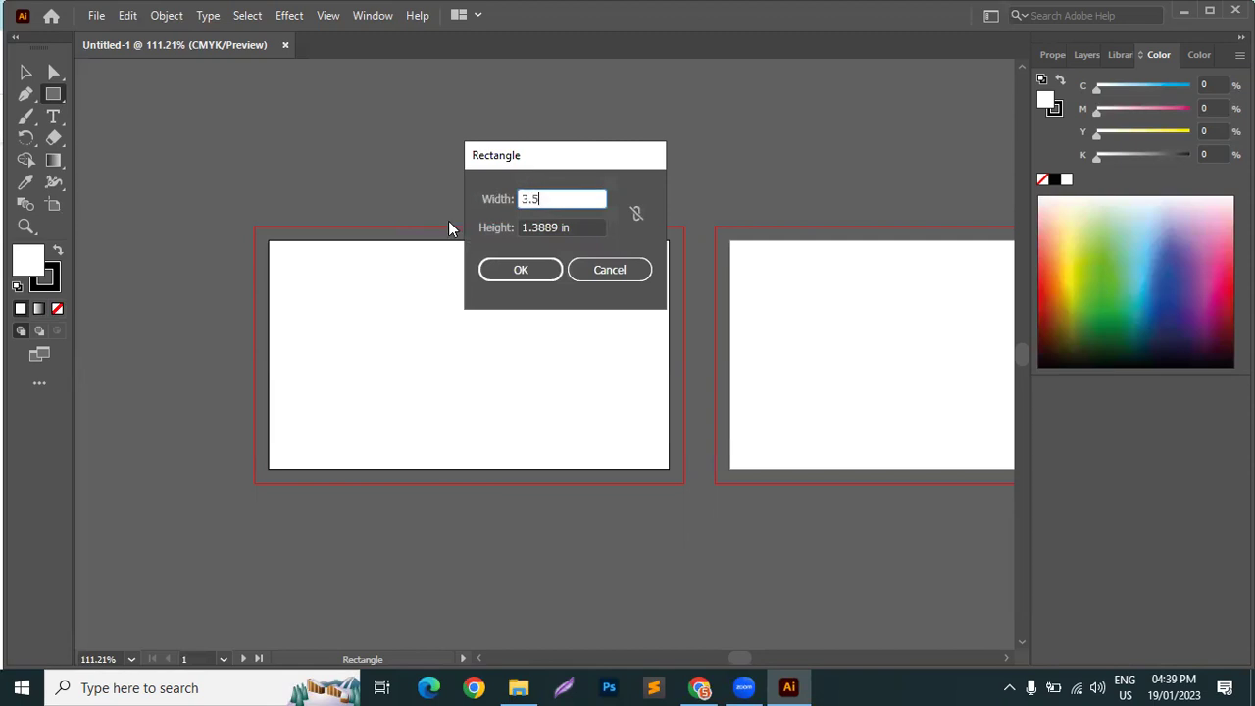
{"action": "key", "text": "Tab"}
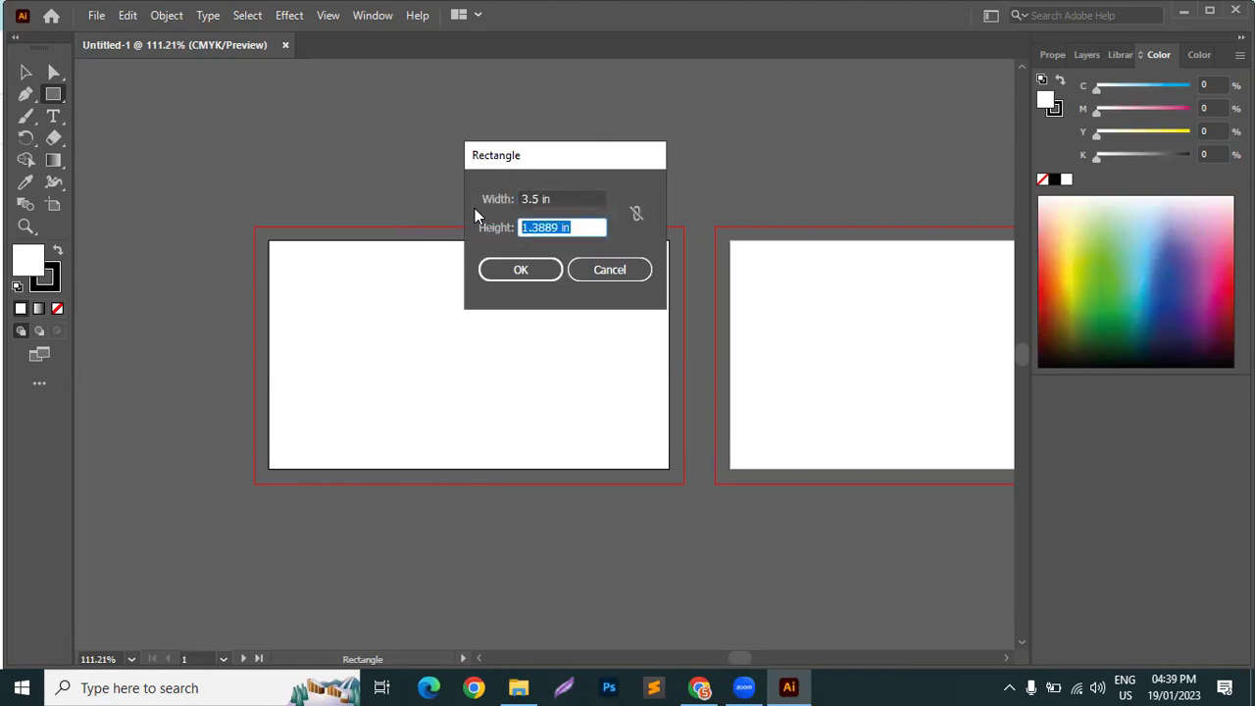
{"action": "type", "text": "2"}
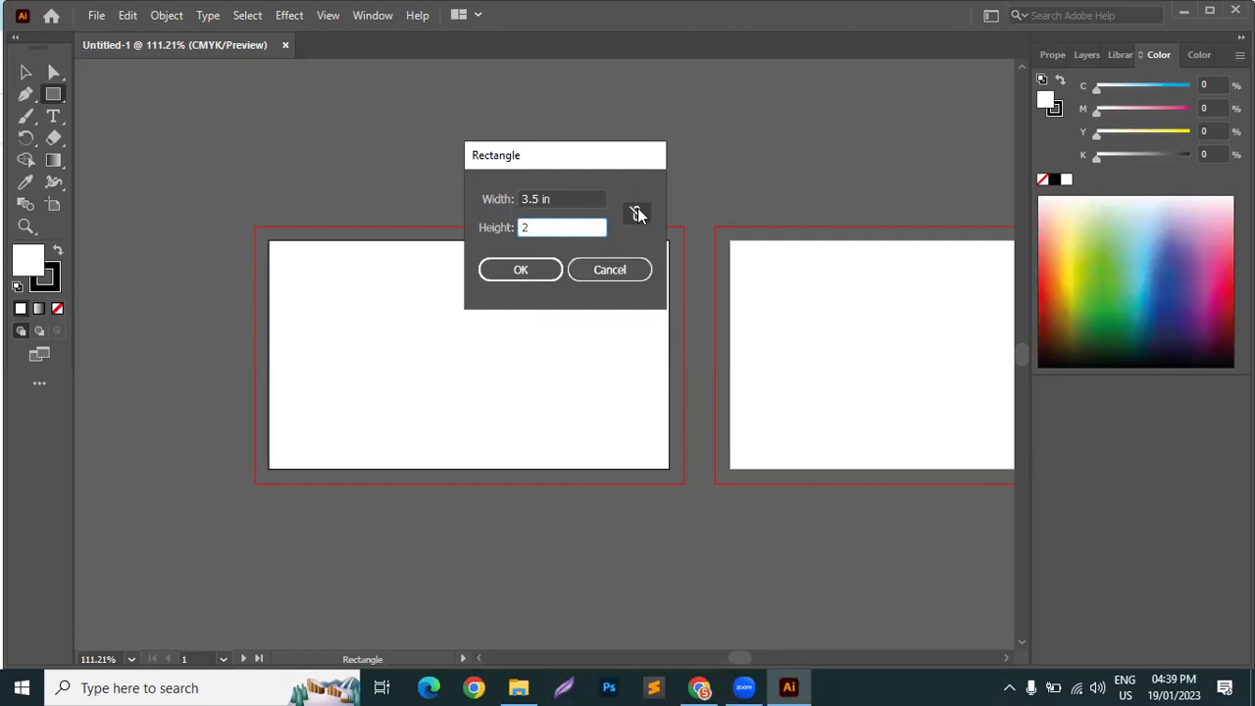
{"action": "left_click", "coordinate": [521, 270]}
{"action": "key", "text": "v"}
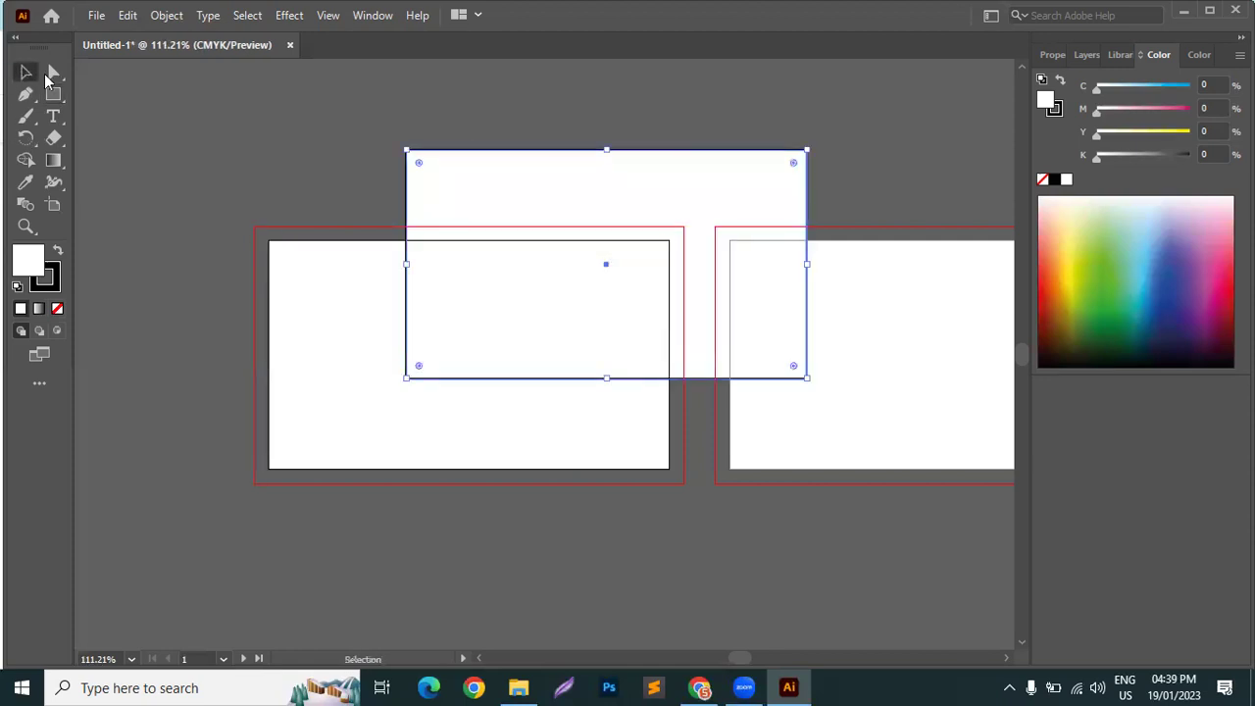
{"action": "mouse_move", "coordinate": [757, 321]}
{"action": "left_mouse_down"}
{"action": "mouse_move", "coordinate": [585, 174]}
{"action": "mouse_move", "coordinate": [403, 390]}
{"action": "mouse_move", "coordinate": [664, 415]}
{"action": "mouse_move", "coordinate": [619, 426]}
{"action": "mouse_move", "coordinate": [572, 515]}
{"action": "mouse_move", "coordinate": [512, 576]}
{"action": "left_mouse_up"}
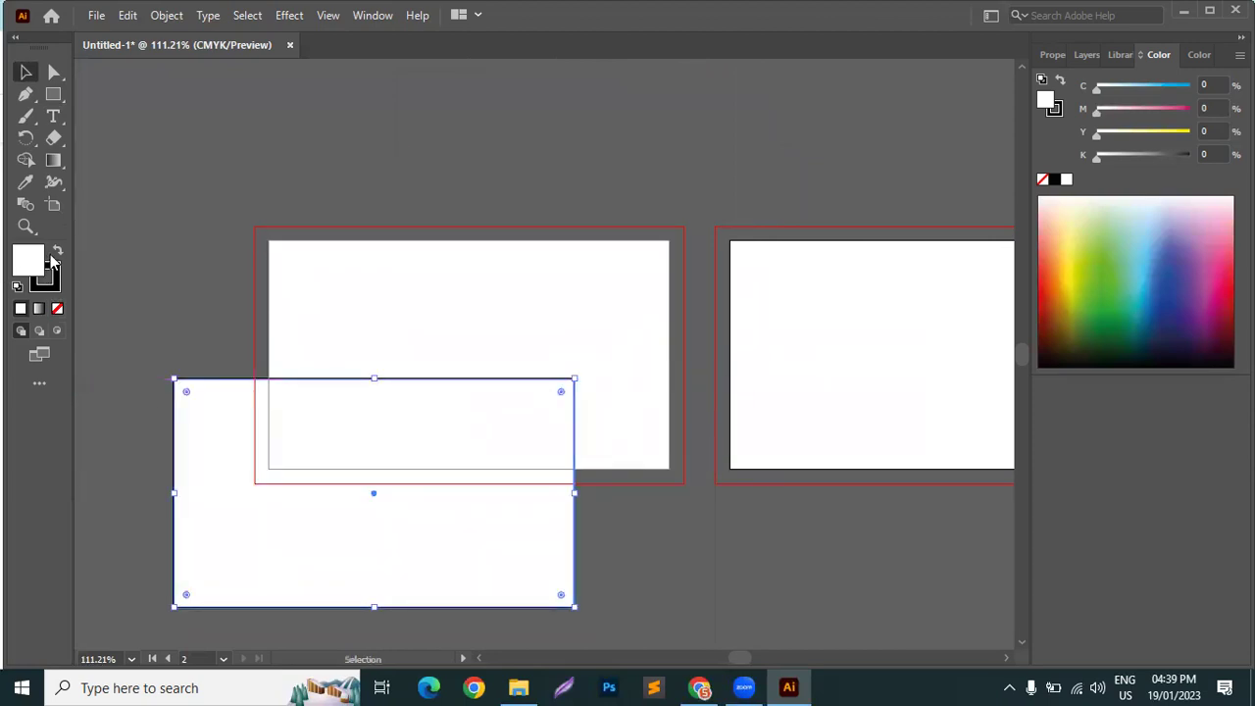
Give the rectangle a black fill with no stroke, then reselect it
{"action": "left_click", "coordinate": [57, 251]}
{"action": "left_click", "coordinate": [56, 283]}
{"action": "left_click", "coordinate": [57, 308]}
{"action": "left_click", "coordinate": [30, 267]}
{"action": "left_click", "coordinate": [185, 269]}
{"action": "left_click", "coordinate": [189, 453]}
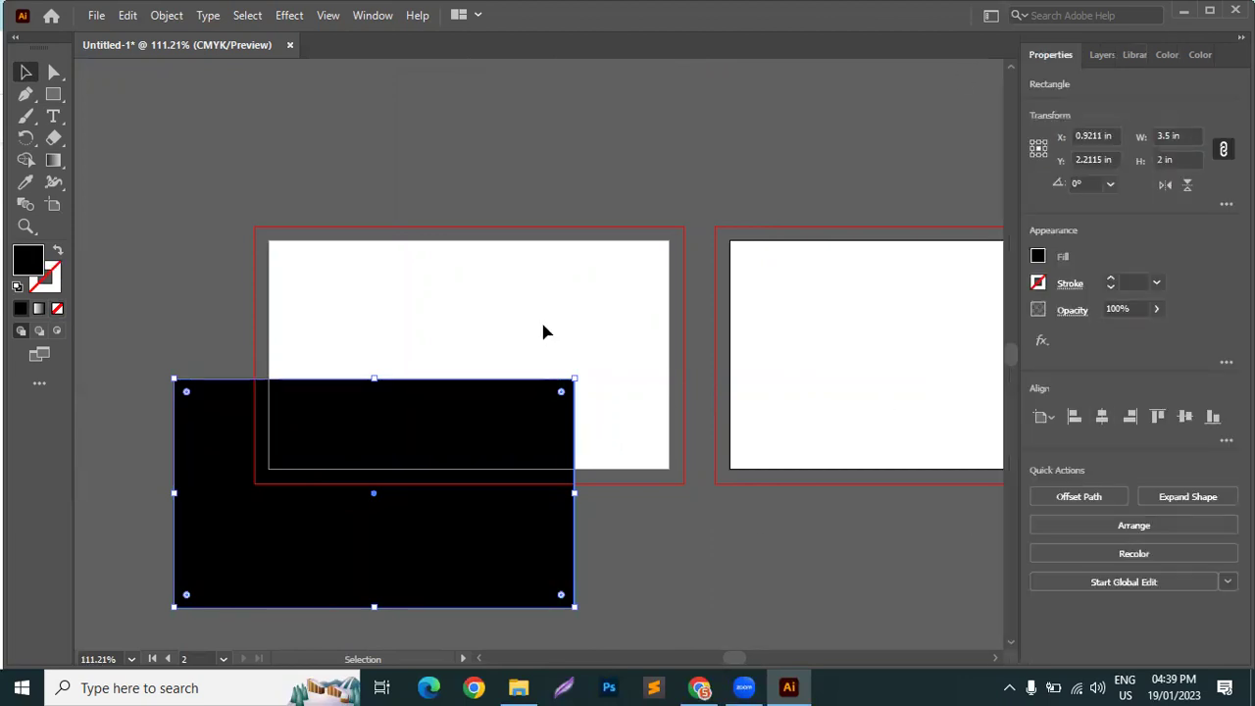
{"action": "left_click", "coordinate": [183, 659]}
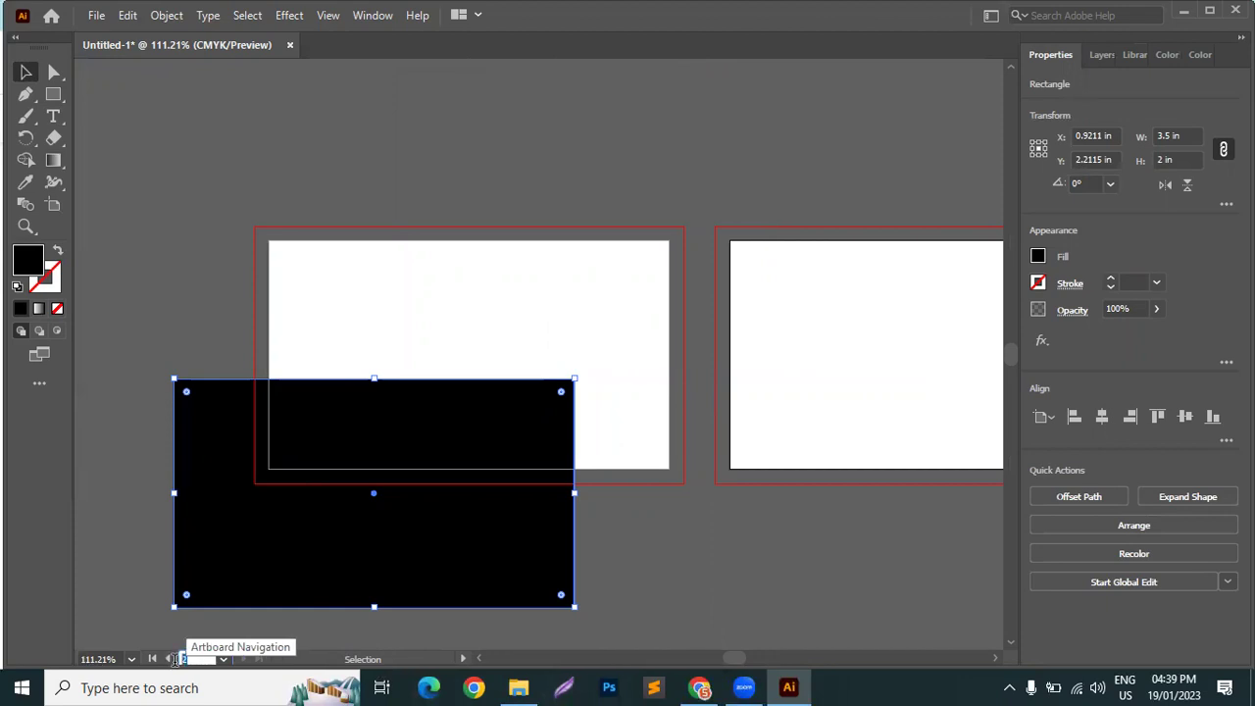
Center the black rectangle on artboard 2, then move it below the artboards
{"action": "left_click", "coordinate": [186, 661]}
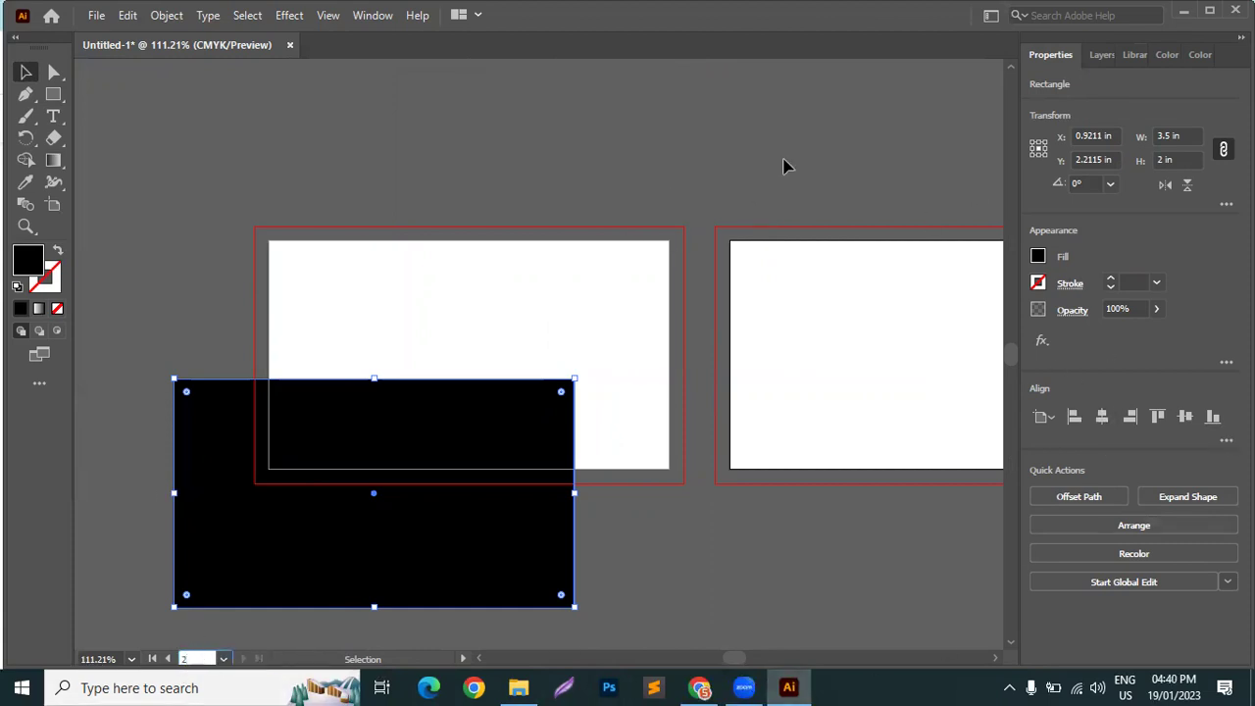
{"action": "left_click", "coordinate": [1102, 419]}
{"action": "left_click", "coordinate": [1157, 417]}
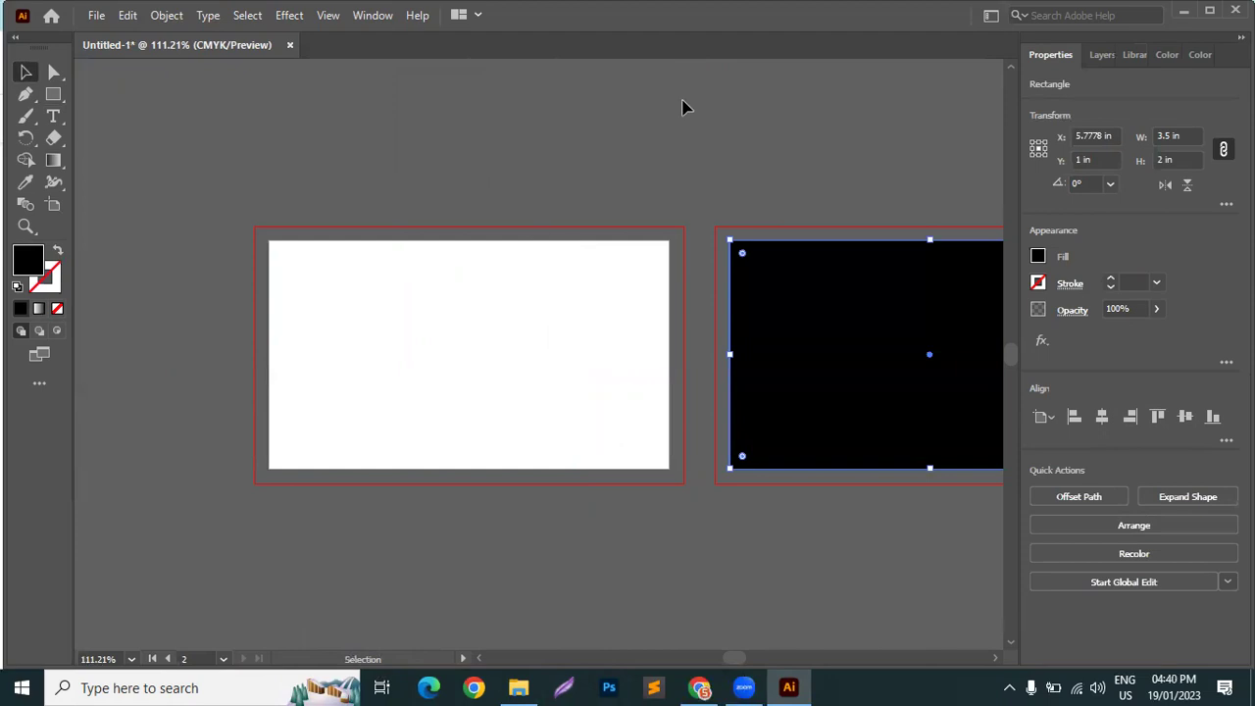
{"action": "left_click_drag", "start_coordinate": [847, 250], "coordinate": [749, 519]}
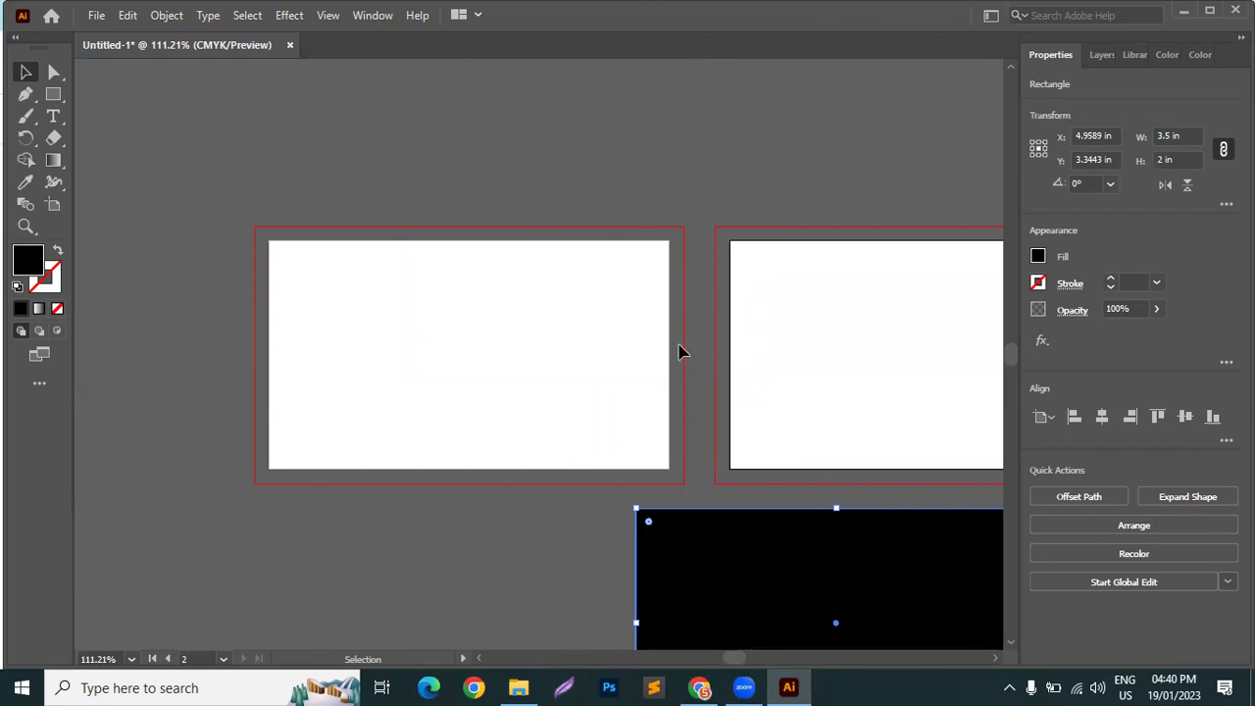
Center the black rectangle horizontally and vertically on artboard 1
{"action": "left_click", "coordinate": [495, 287]}
{"action": "left_click", "coordinate": [188, 659]}
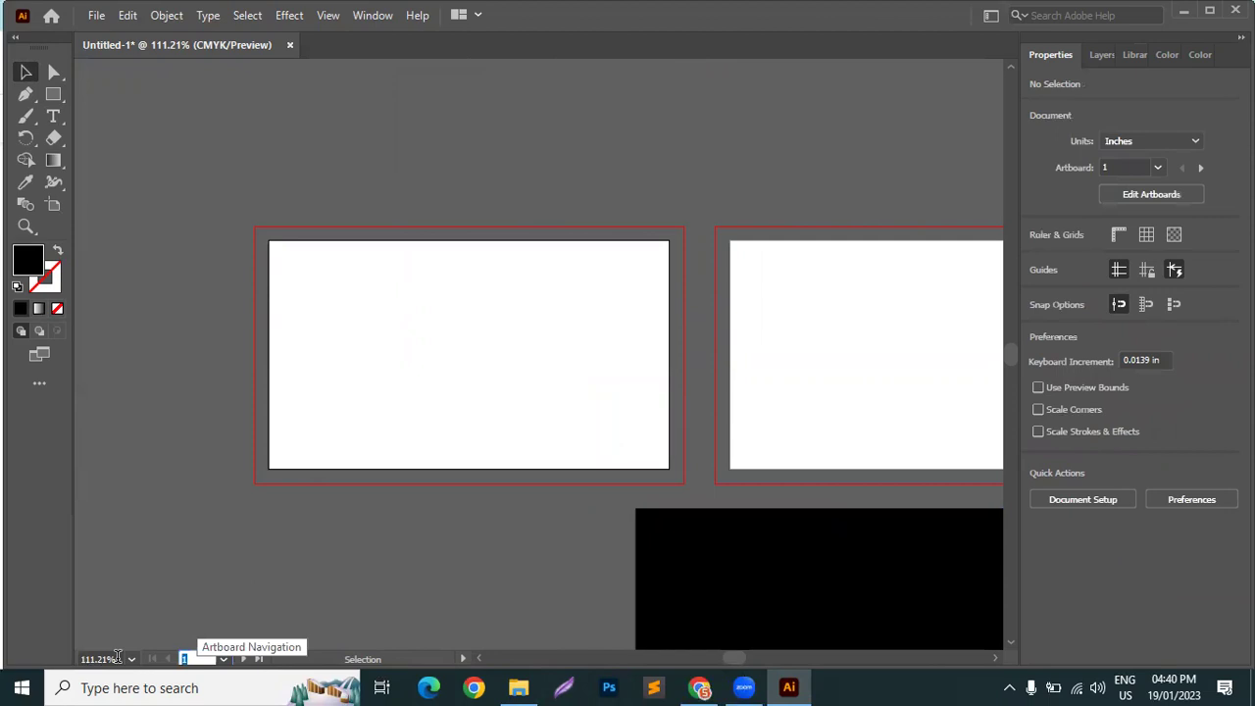
{"action": "left_click", "coordinate": [604, 299]}
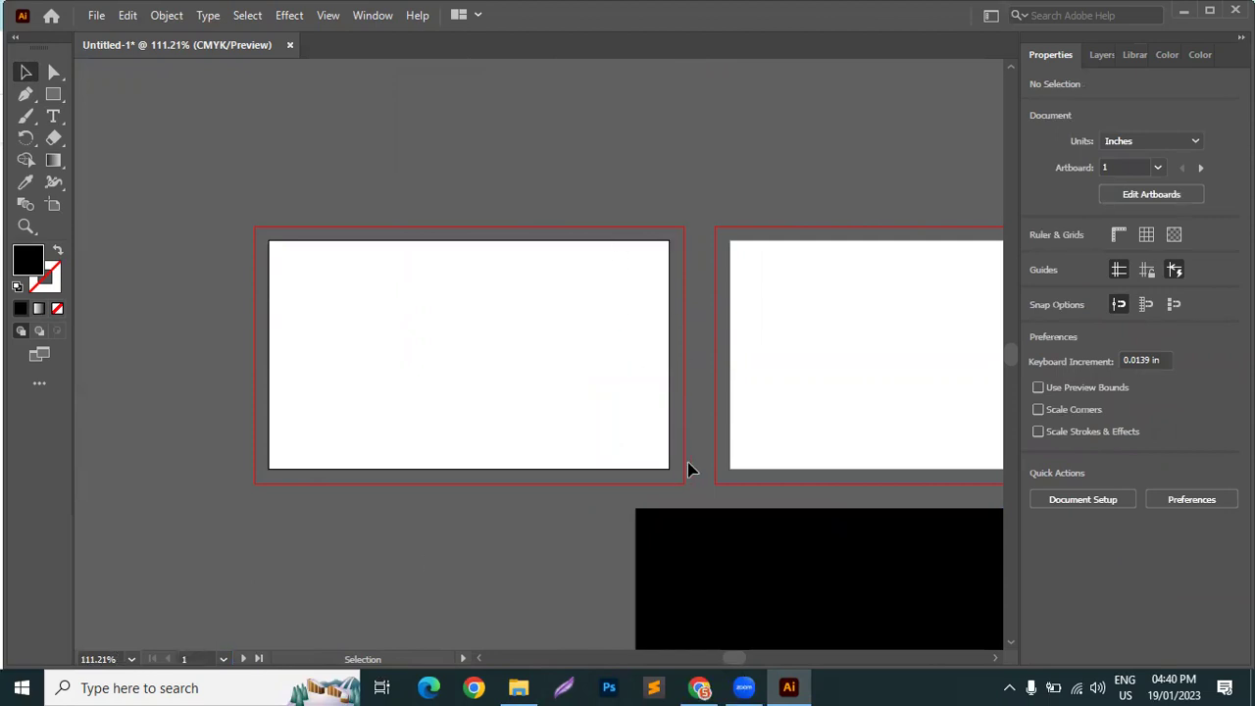
{"action": "left_click", "coordinate": [835, 602]}
{"action": "left_click", "coordinate": [1102, 415]}
{"action": "left_click", "coordinate": [1186, 416]}
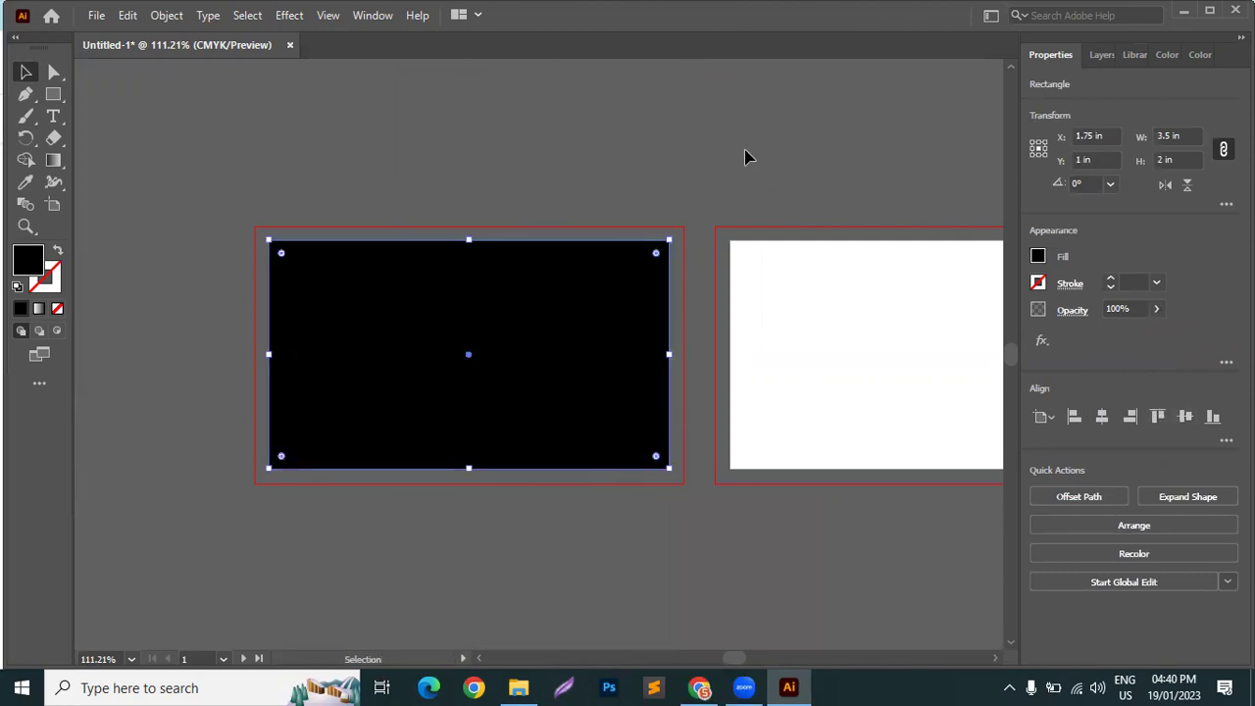
{"action": "left_click", "coordinate": [639, 126]}
{"action": "left_click", "coordinate": [541, 291]}
{"action": "left_click", "coordinate": [540, 202]}
Alt-drag a copy of the rectangle and center it on artboard 2
{"action": "left_click", "coordinate": [495, 315]}
{"action": "left_click_drag", "start_coordinate": [501, 311], "coordinate": [732, 560]}
{"action": "left_click", "coordinate": [771, 371]}
{"action": "left_click", "coordinate": [776, 540]}
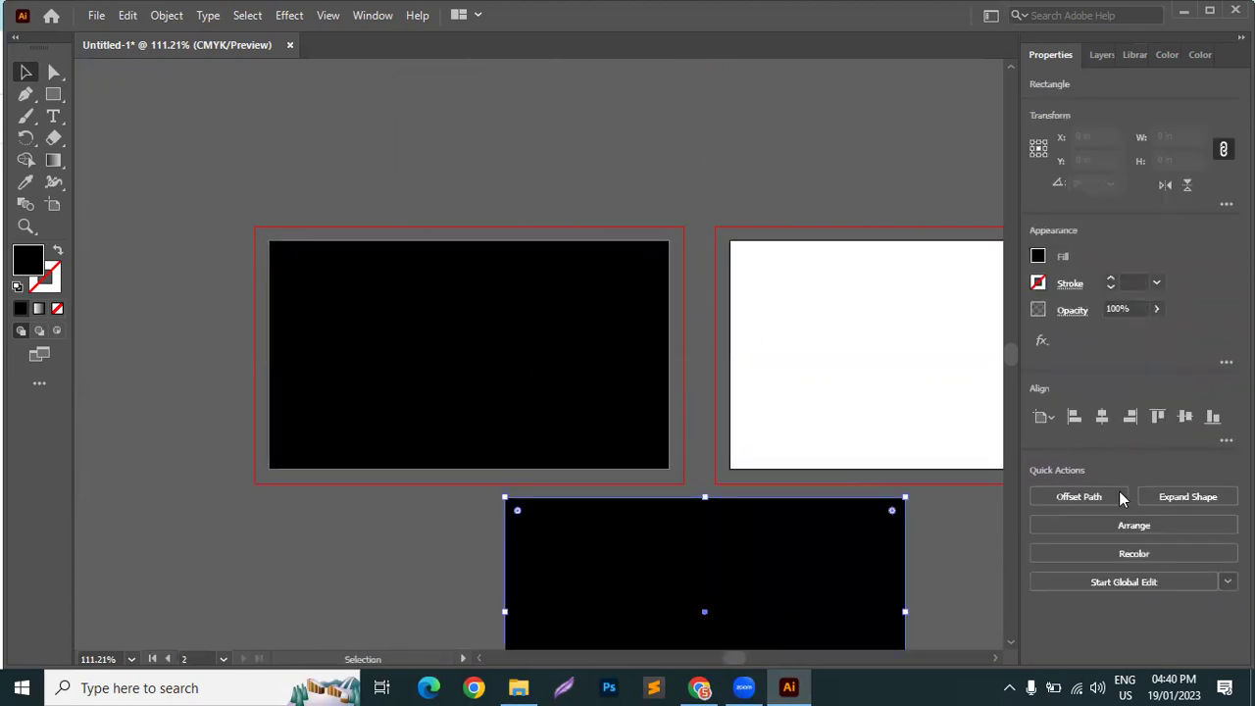
{"action": "left_click", "coordinate": [1102, 417]}
{"action": "left_click", "coordinate": [1176, 416]}
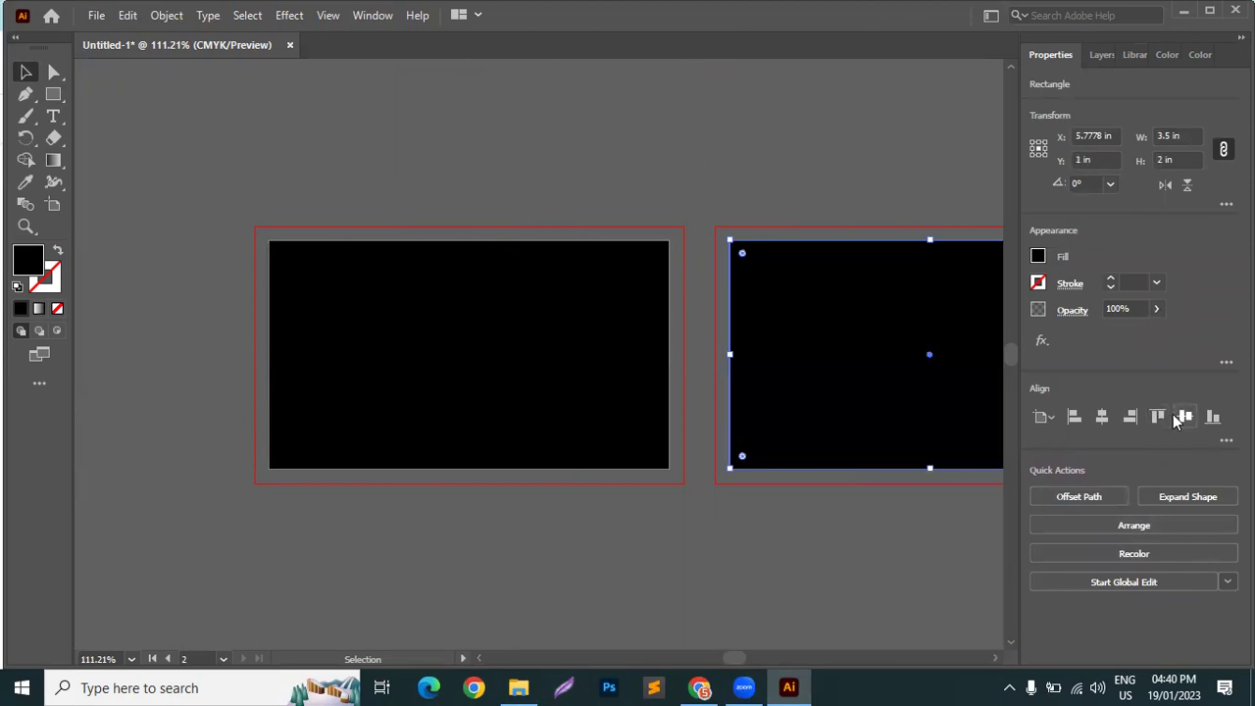
{"action": "left_click", "coordinate": [618, 117]}
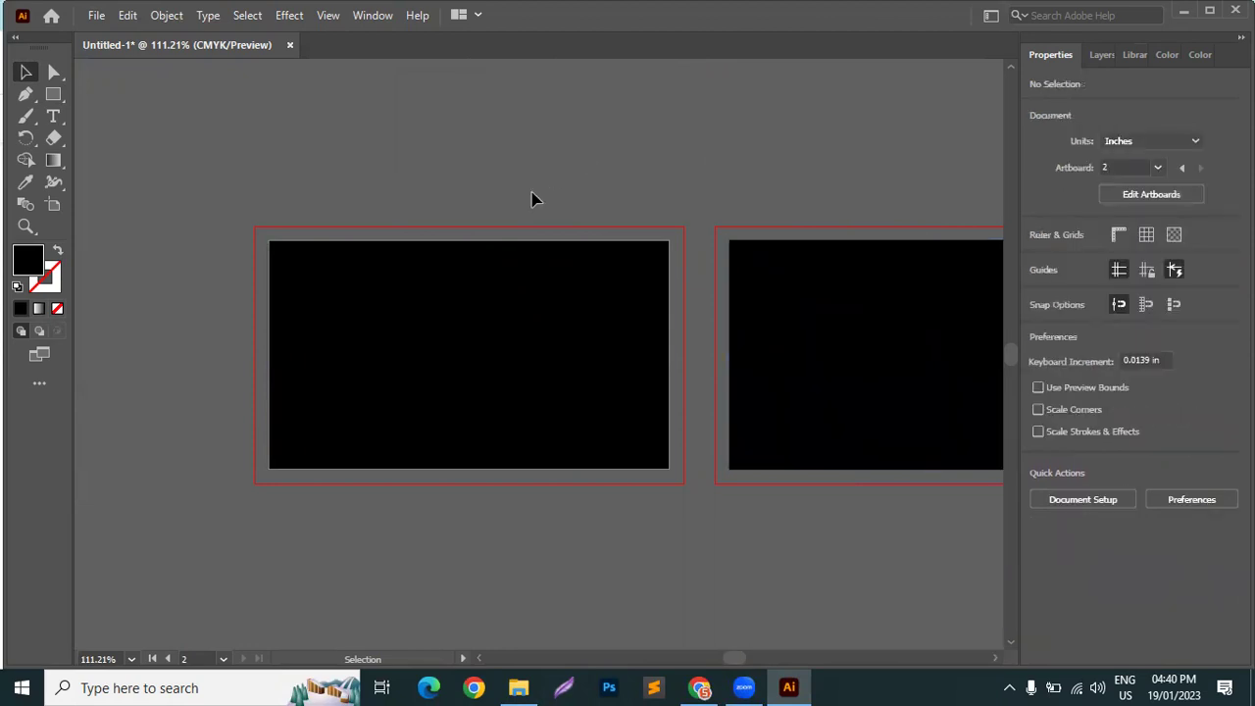
Draw a 3.25 × 1.75 in rectangle using '-0.25' entries and move it above the artboards
{"action": "left_click", "coordinate": [53, 94]}
{"action": "left_click", "coordinate": [372, 140]}
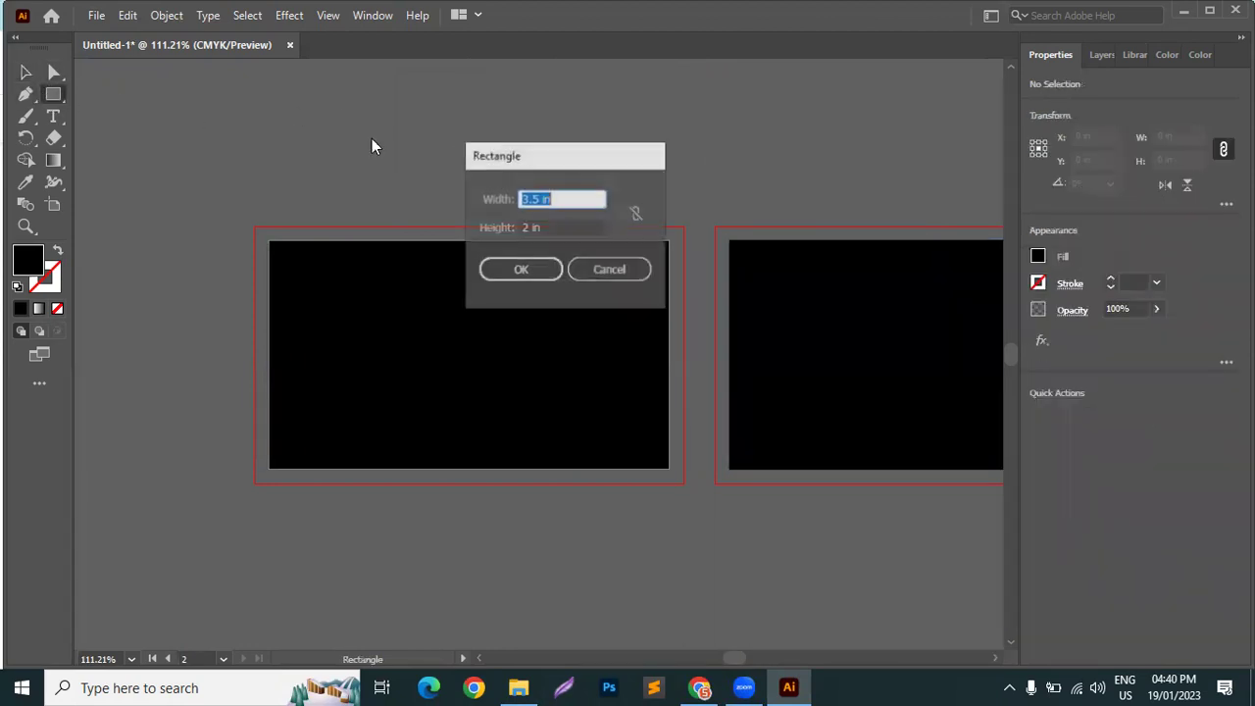
{"action": "left_click", "coordinate": [575, 226]}
{"action": "left_click", "coordinate": [574, 197]}
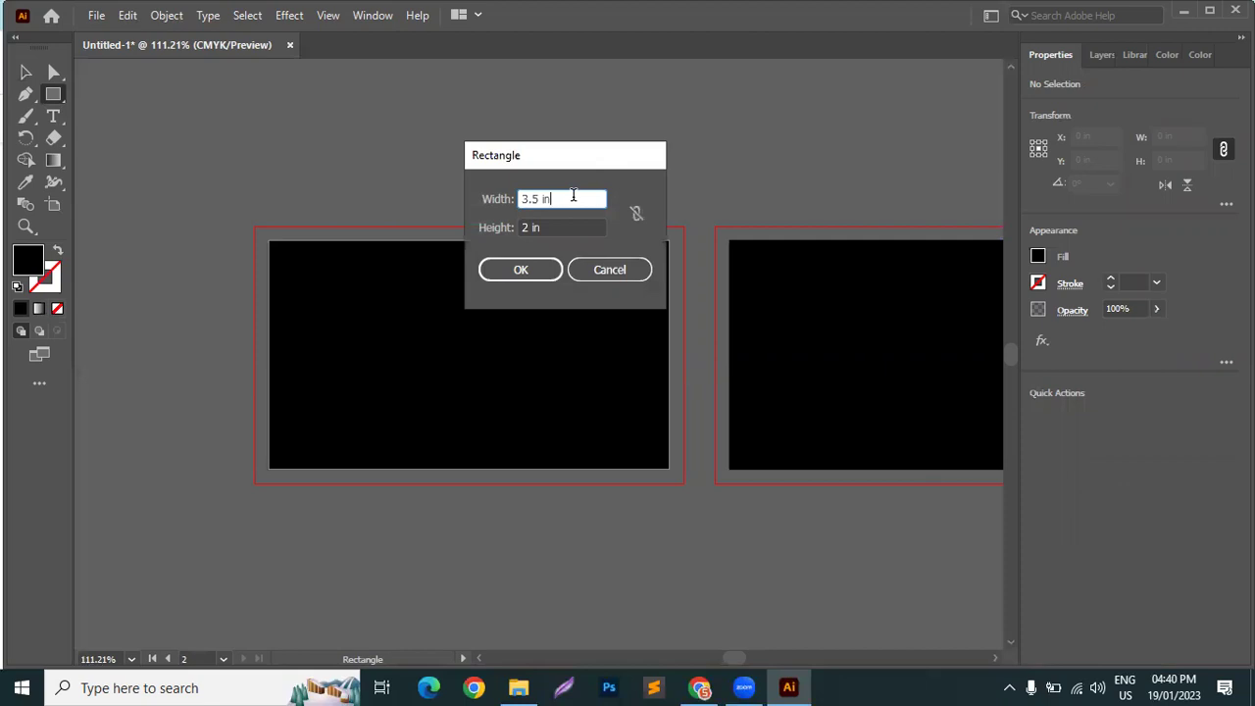
{"action": "type", "text": "-0.25"}
{"action": "key", "text": "Tab"}
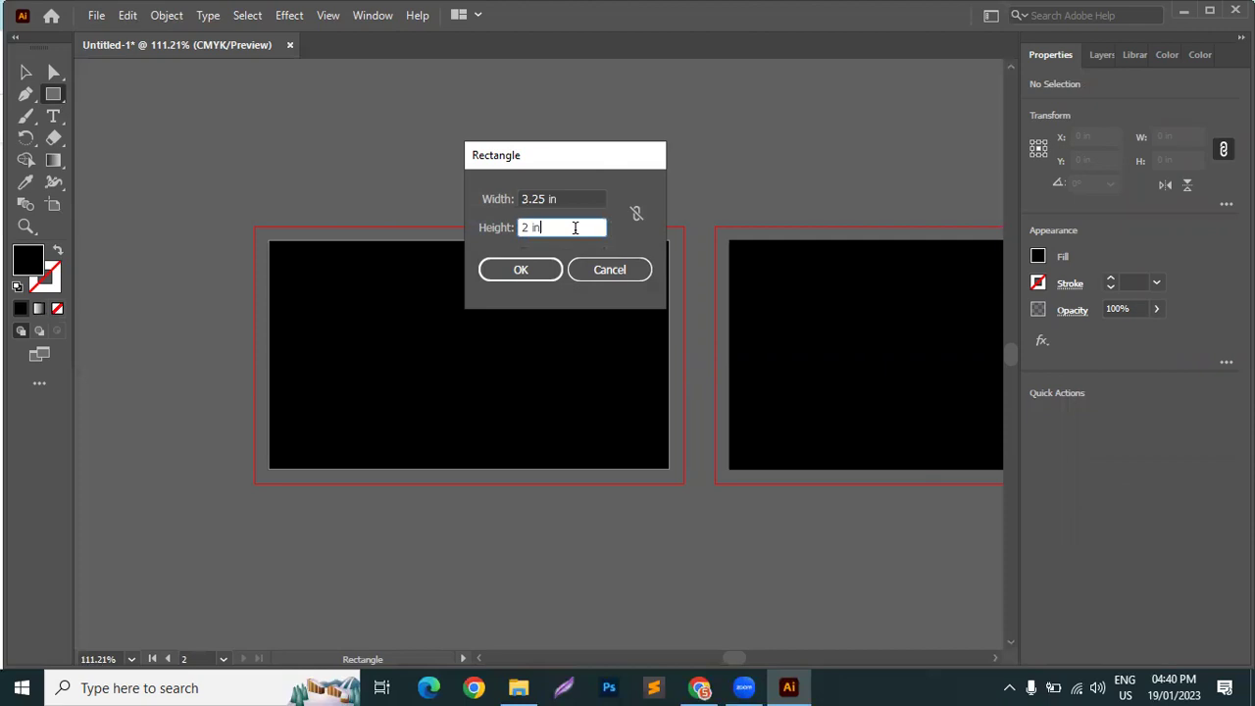
{"action": "type", "text": "0.25"}
{"action": "left_click", "coordinate": [544, 227]}
{"action": "type", "text": "-"}
{"action": "left_click", "coordinate": [585, 198]}
{"action": "left_click_drag", "start_coordinate": [576, 198], "coordinate": [517, 195]}
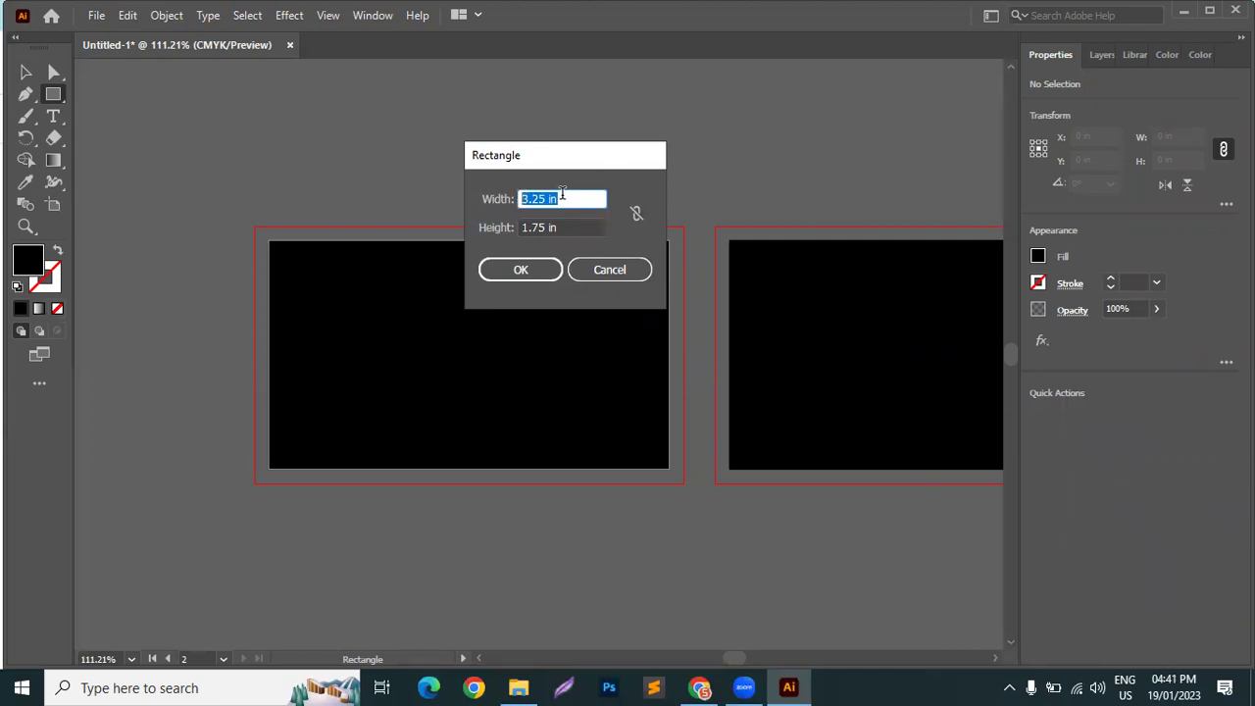
{"action": "left_click", "coordinate": [573, 225]}
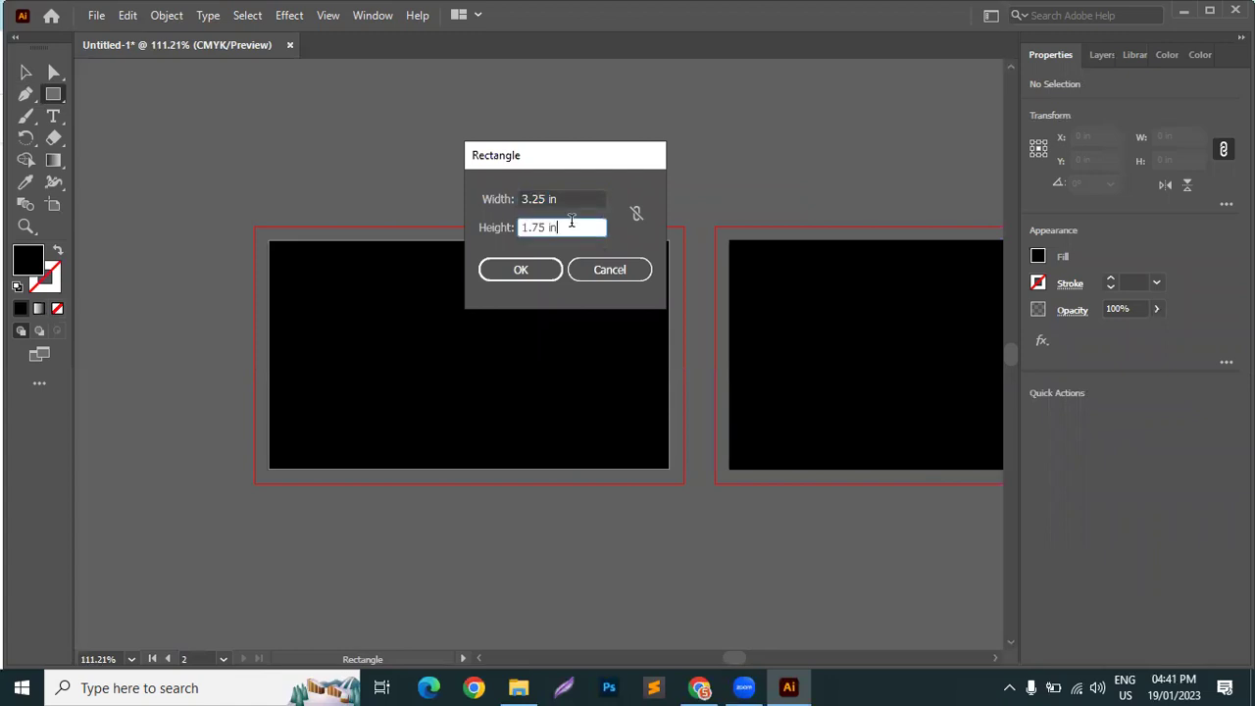
{"action": "left_click", "coordinate": [519, 271]}
{"action": "left_click", "coordinate": [26, 71]}
{"action": "left_click_drag", "start_coordinate": [402, 159], "coordinate": [463, 110]}
Convert the 3.25 × 1.75 in rectangle above the artboards into a guide
{"action": "right_click", "coordinate": [822, 133]}
{"action": "left_click", "coordinate": [766, 131]}
{"action": "scroll", "coordinate": [775, 134], "scroll_direction": "up", "scroll_amount": 5}
{"action": "left_click", "coordinate": [487, 282]}
{"action": "left_click_drag", "start_coordinate": [488, 281], "coordinate": [838, 209]}
{"action": "key", "text": "Delete"}
{"action": "right_click", "coordinate": [487, 194]}
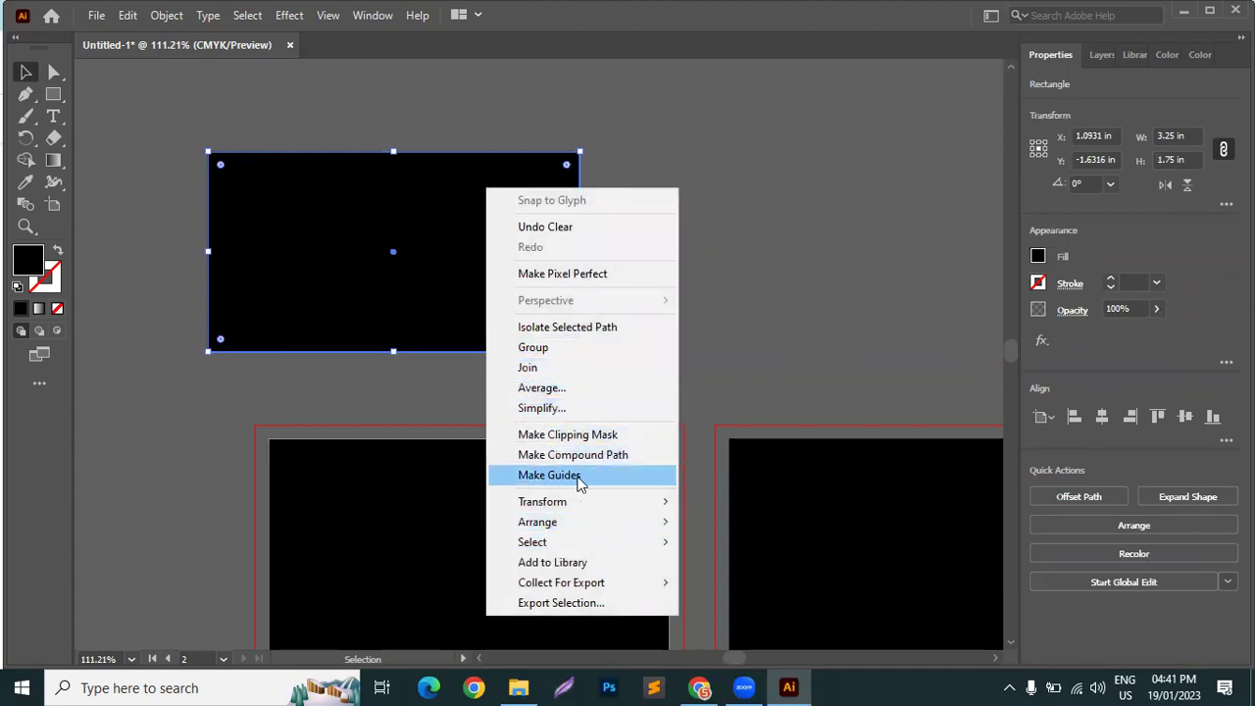
{"action": "left_click", "coordinate": [547, 478]}
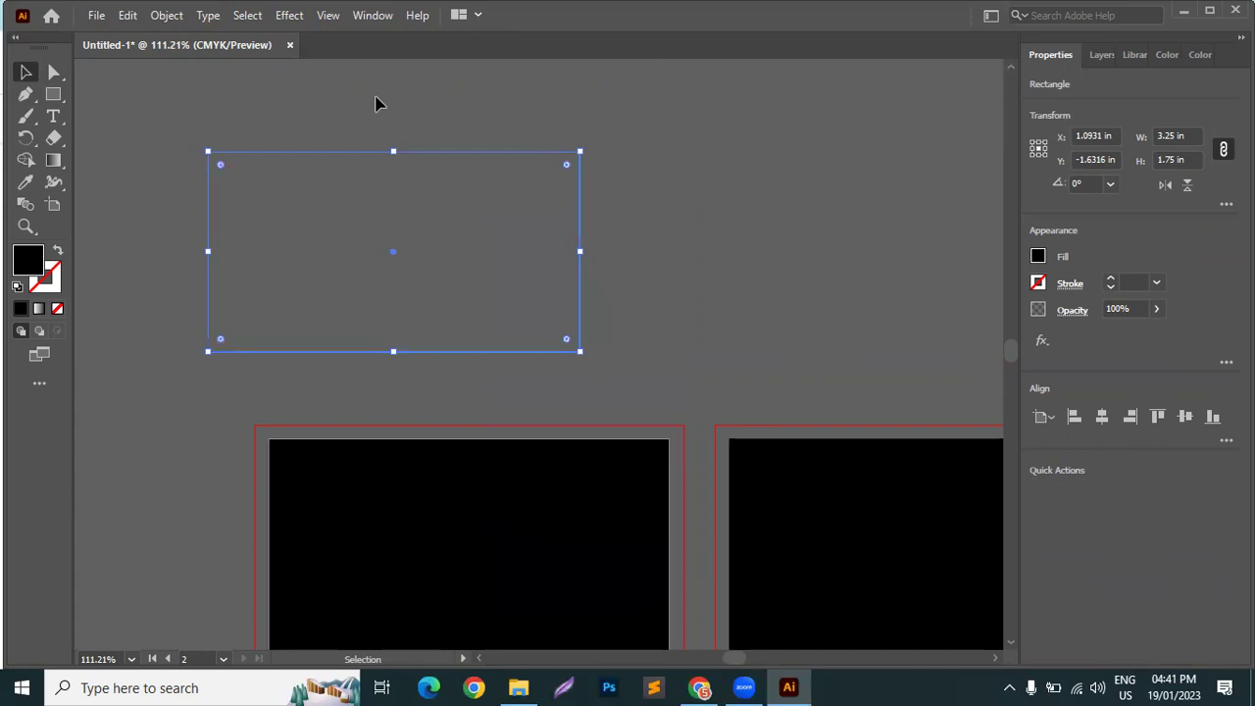
{"action": "left_click", "coordinate": [695, 215]}
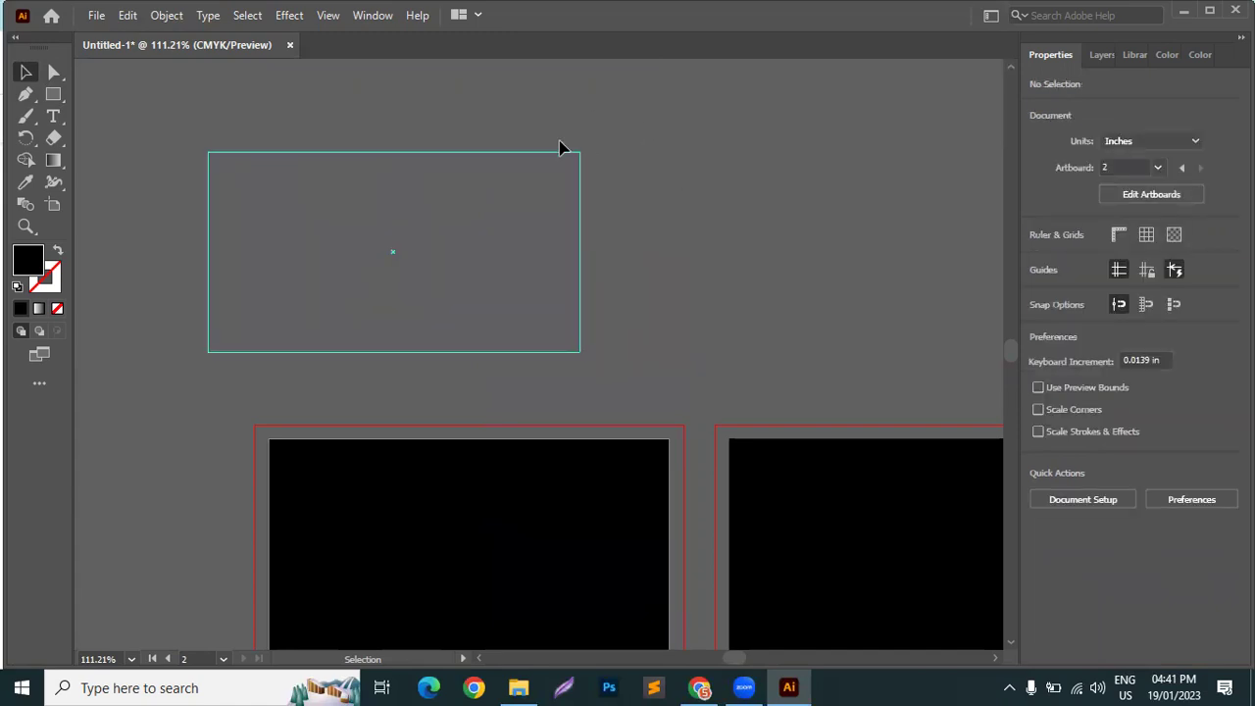
Duplicate the guide rectangle and centre the copy on the second artboard
{"action": "left_click", "coordinate": [382, 154]}
{"action": "left_click_drag", "start_coordinate": [383, 154], "coordinate": [820, 151]}
{"action": "left_click", "coordinate": [762, 117]}
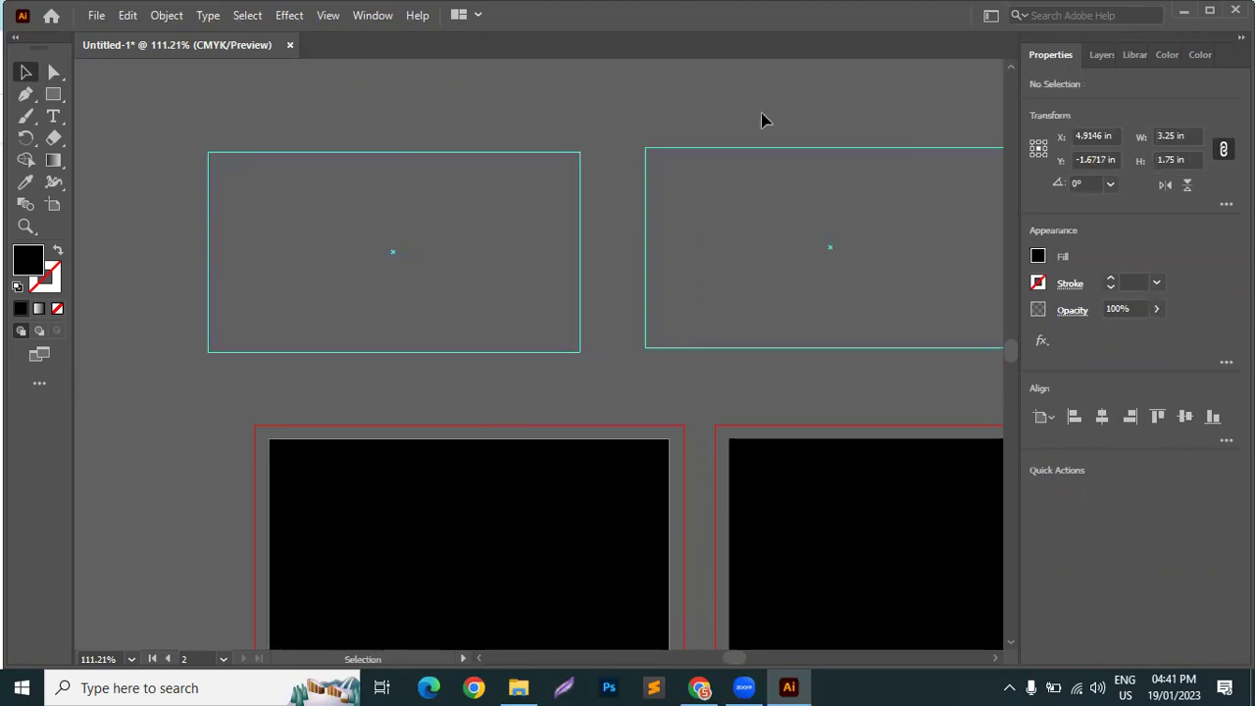
{"action": "left_click", "coordinate": [465, 155]}
{"action": "scroll", "coordinate": [475, 162], "scroll_direction": "down", "scroll_amount": 3}
{"action": "left_click", "coordinate": [1102, 416]}
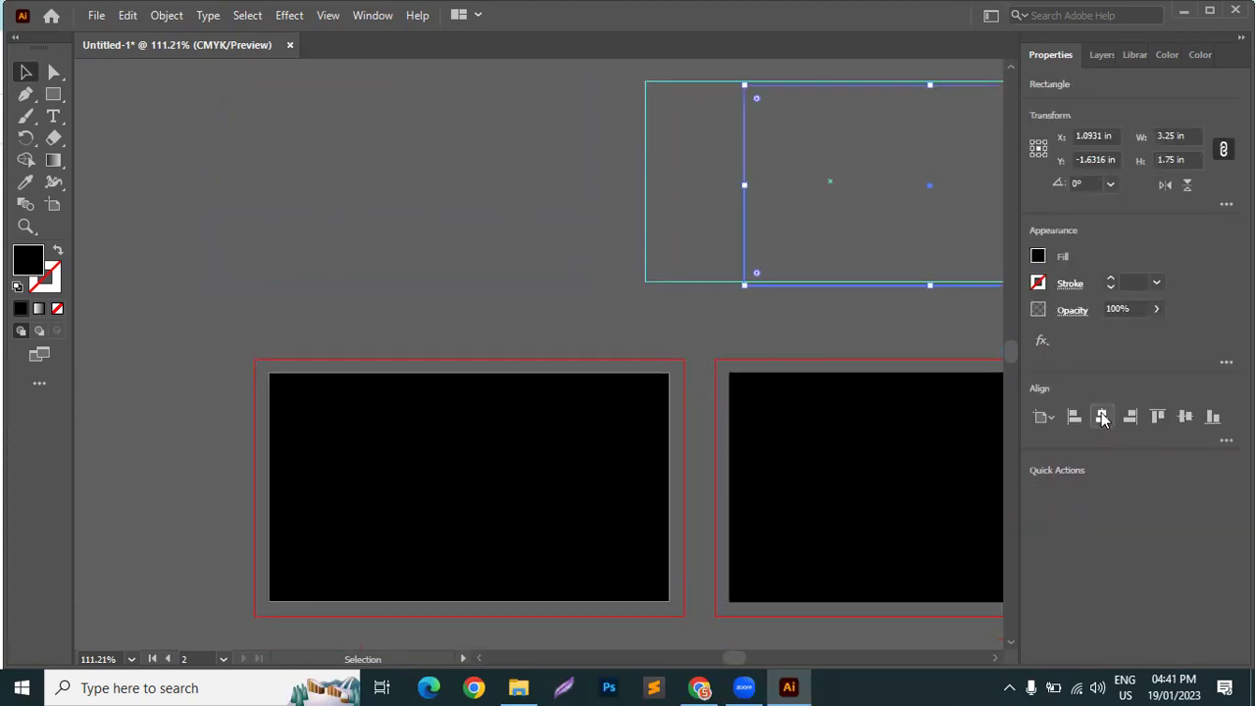
{"action": "left_click", "coordinate": [1184, 417]}
{"action": "left_click", "coordinate": [686, 287]}
Move the other guide onto the first artboard and centre it there
{"action": "left_click_drag", "start_coordinate": [642, 216], "coordinate": [247, 177]}
{"action": "left_click", "coordinate": [357, 402]}
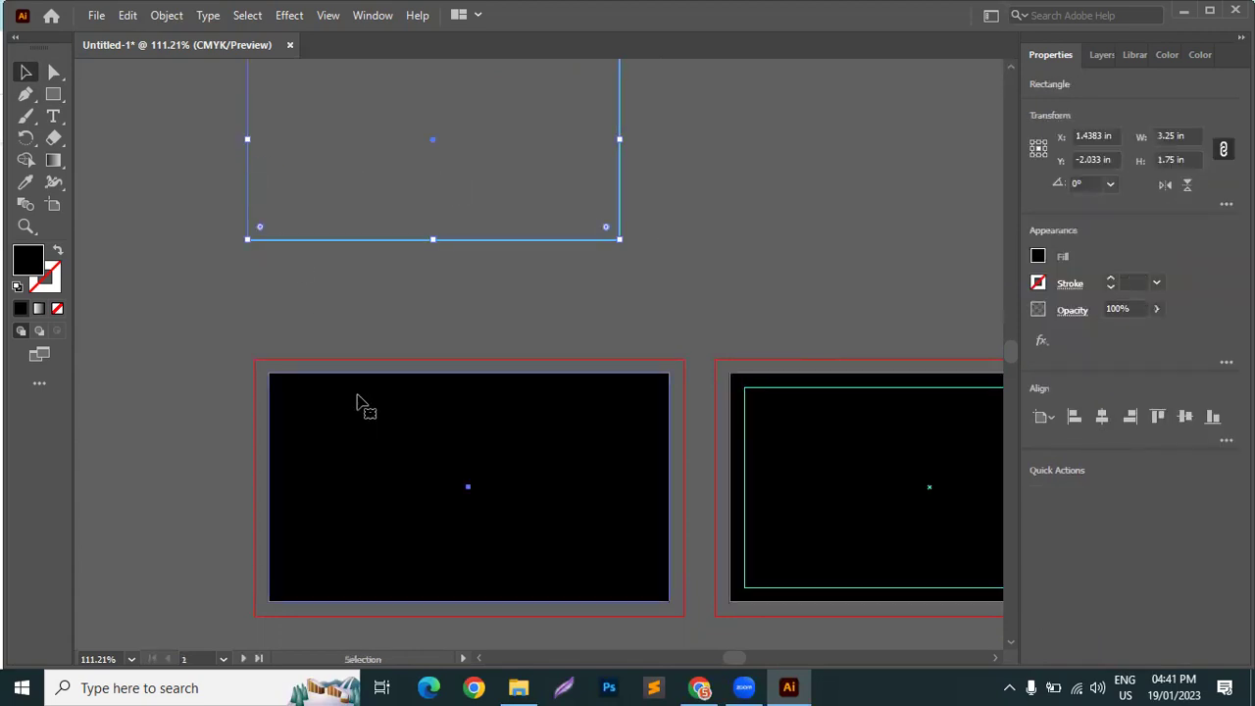
{"action": "left_click", "coordinate": [439, 240]}
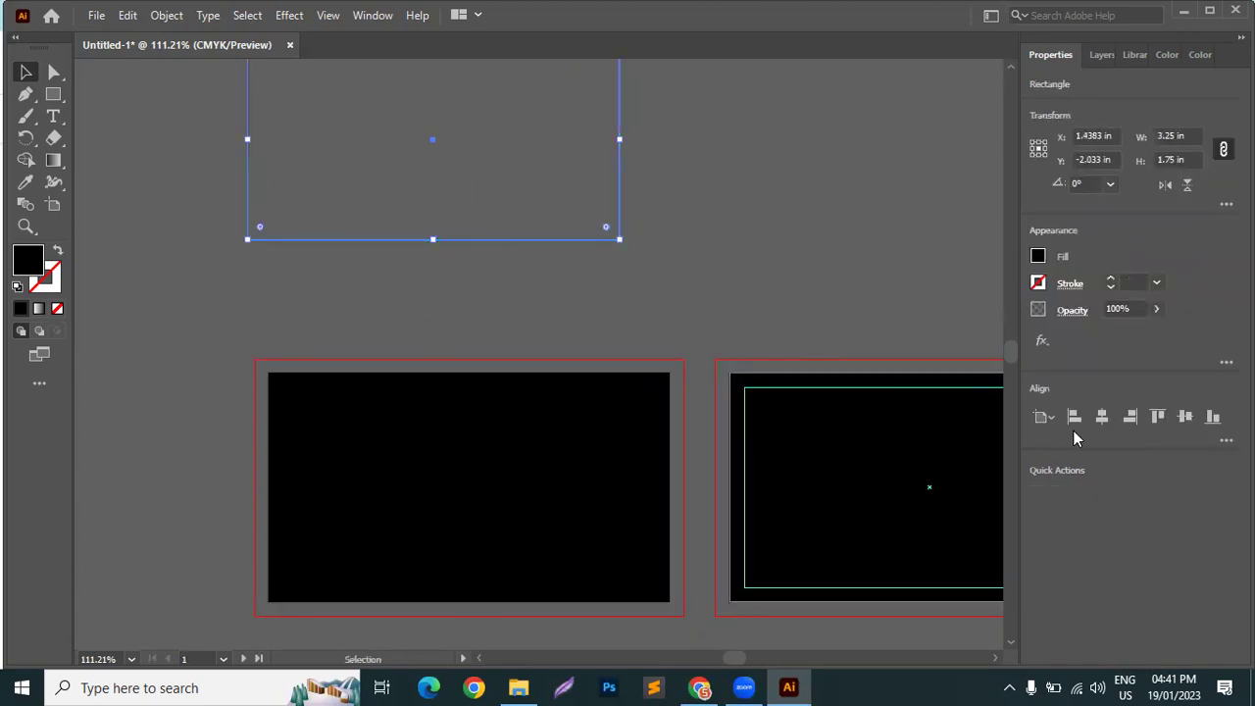
{"action": "left_click", "coordinate": [1103, 417]}
{"action": "left_click", "coordinate": [1186, 416]}
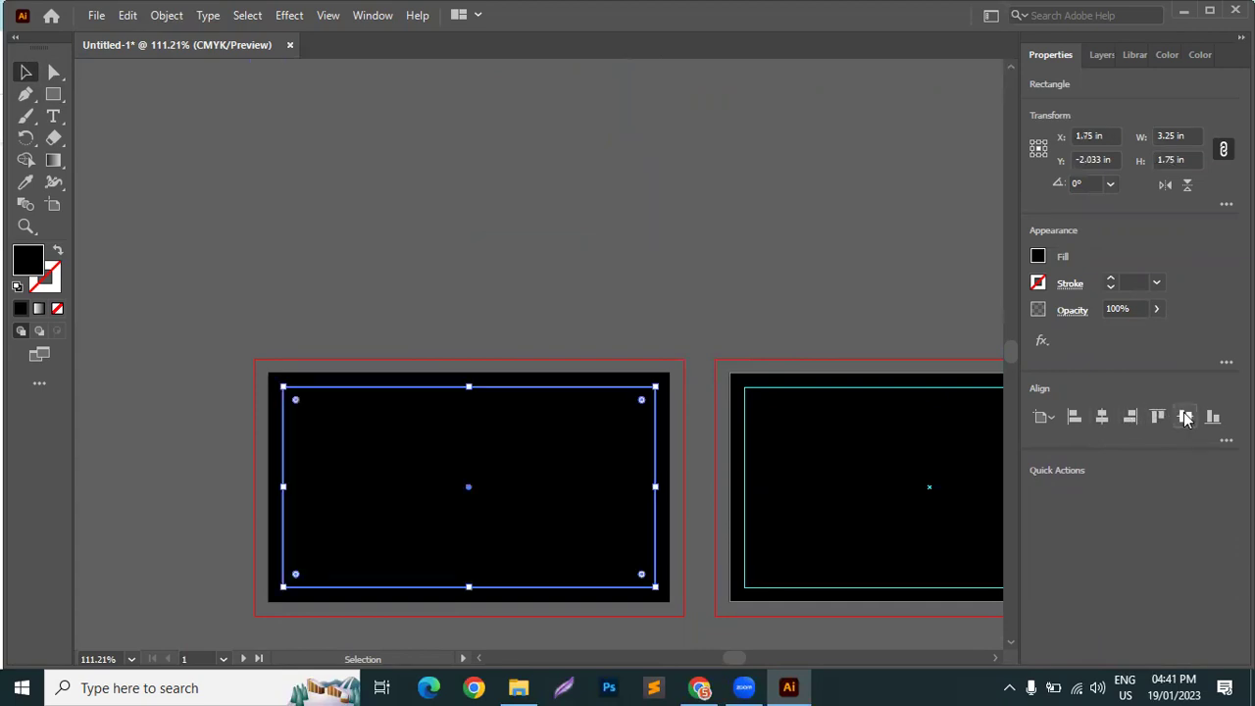
{"action": "left_click", "coordinate": [756, 199]}
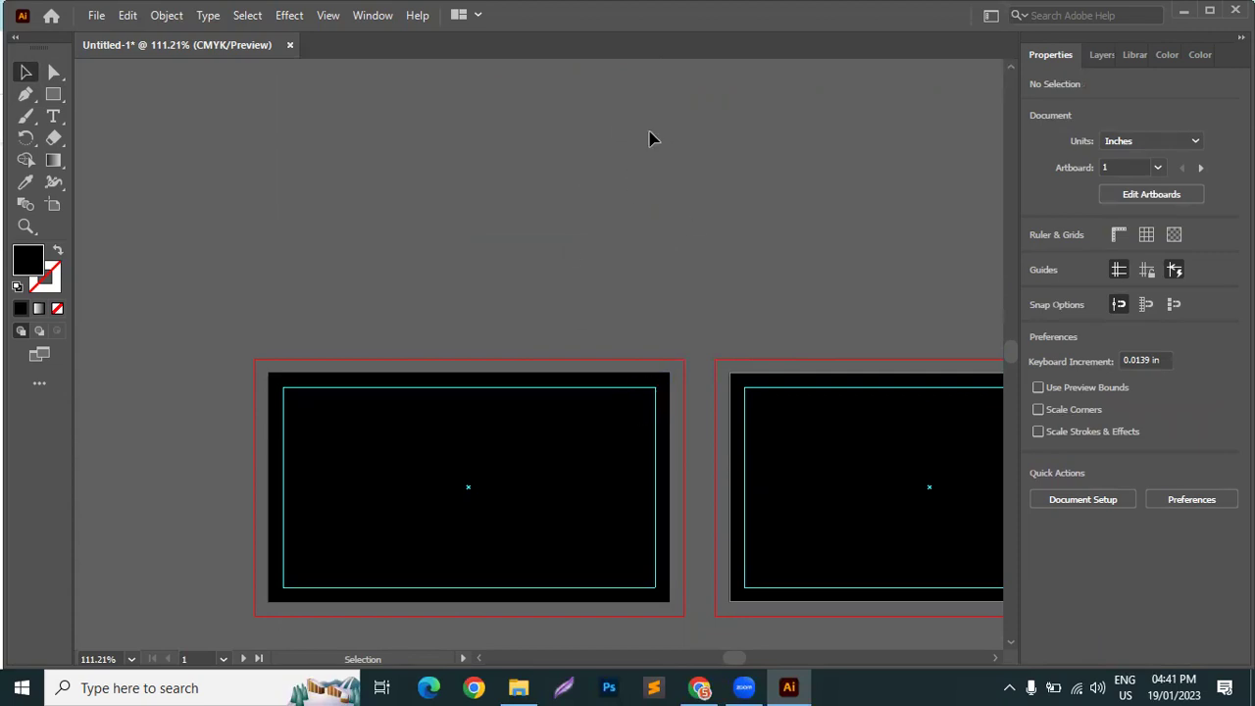
Lock the guides from the canvas context menu
{"action": "right_click", "coordinate": [702, 142]}
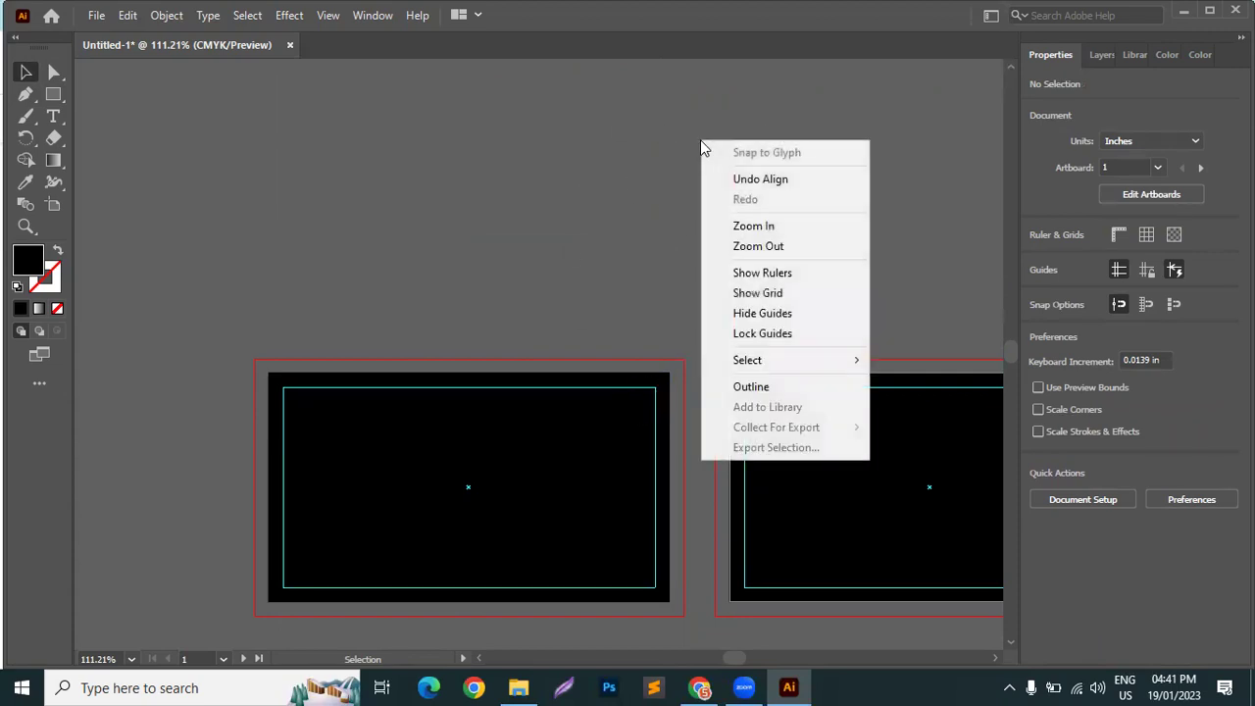
{"action": "left_click", "coordinate": [775, 336]}
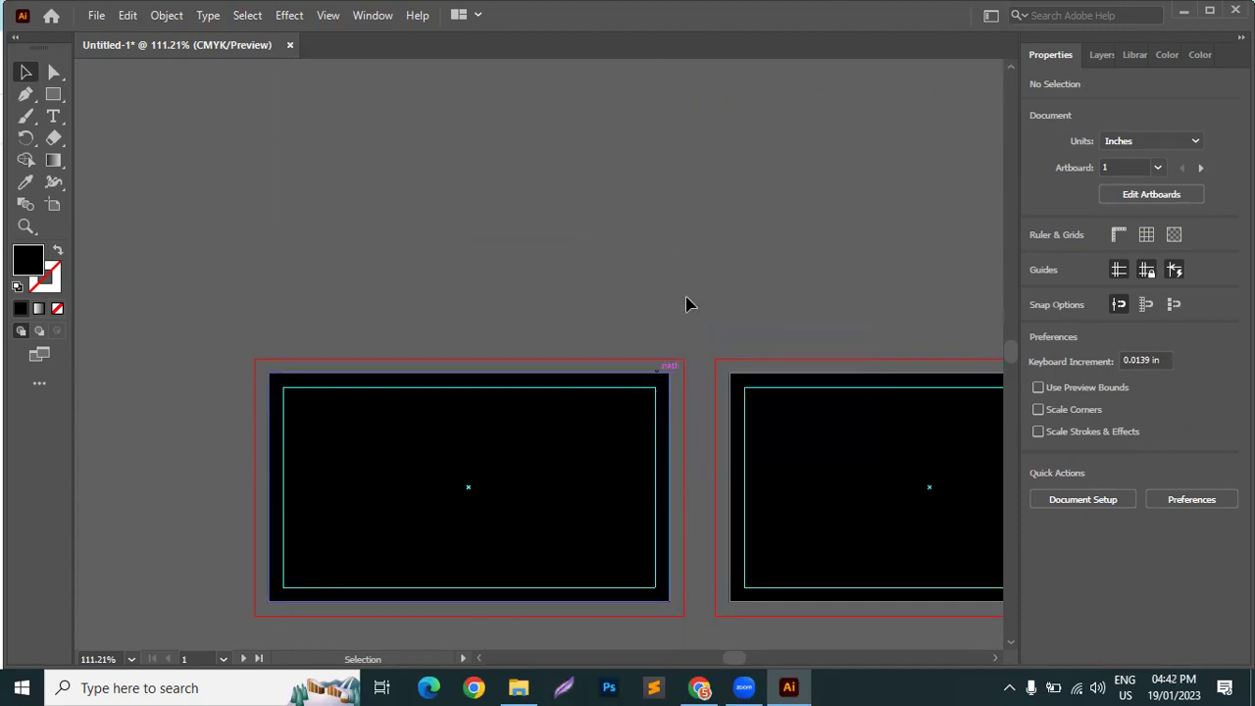
{"action": "scroll", "coordinate": [687, 353], "scroll_direction": "down", "scroll_amount": 3}
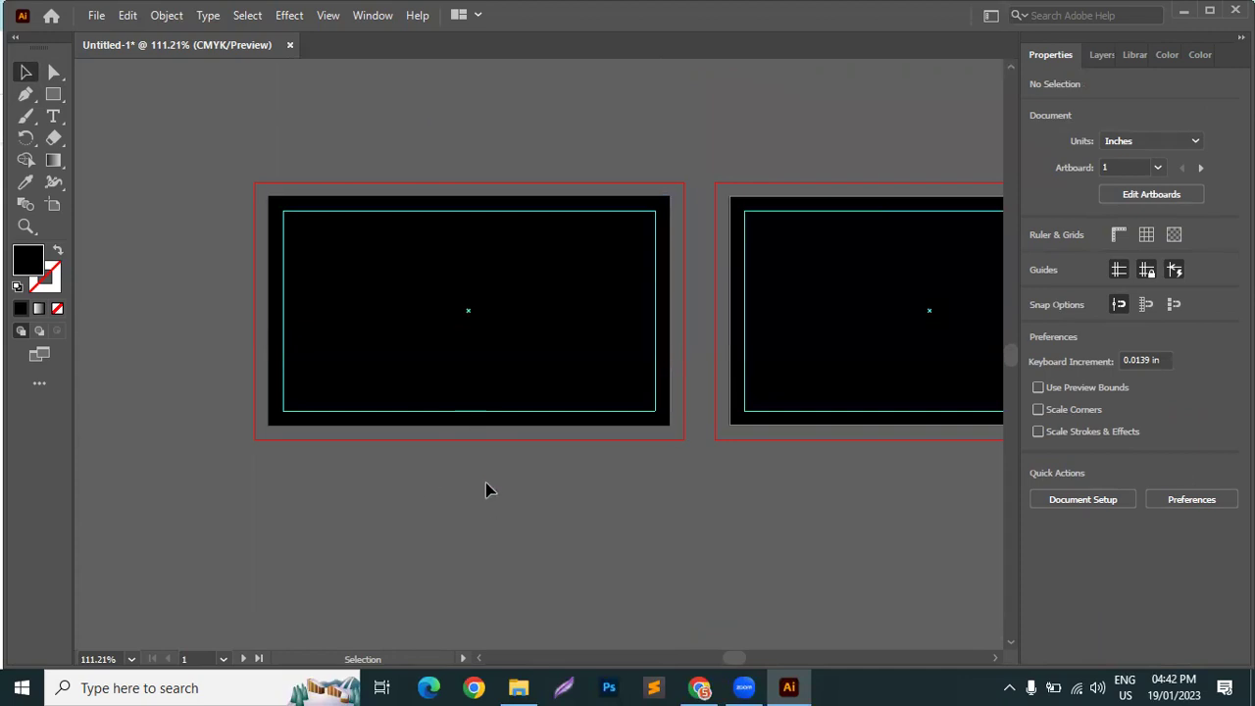
Centre the black card rectangle horizontally and vertically on the front artboard
{"action": "left_click_drag", "start_coordinate": [415, 280], "coordinate": [448, 265]}
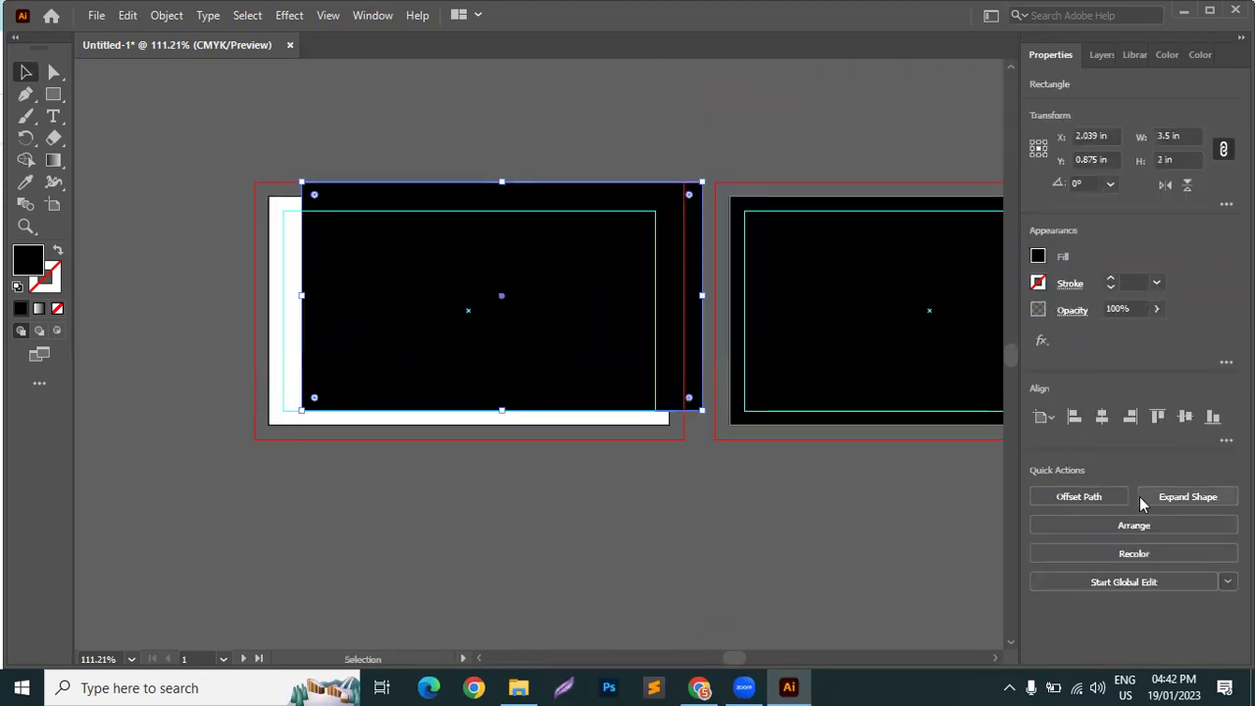
{"action": "left_click", "coordinate": [1102, 418]}
{"action": "left_click", "coordinate": [1186, 417]}
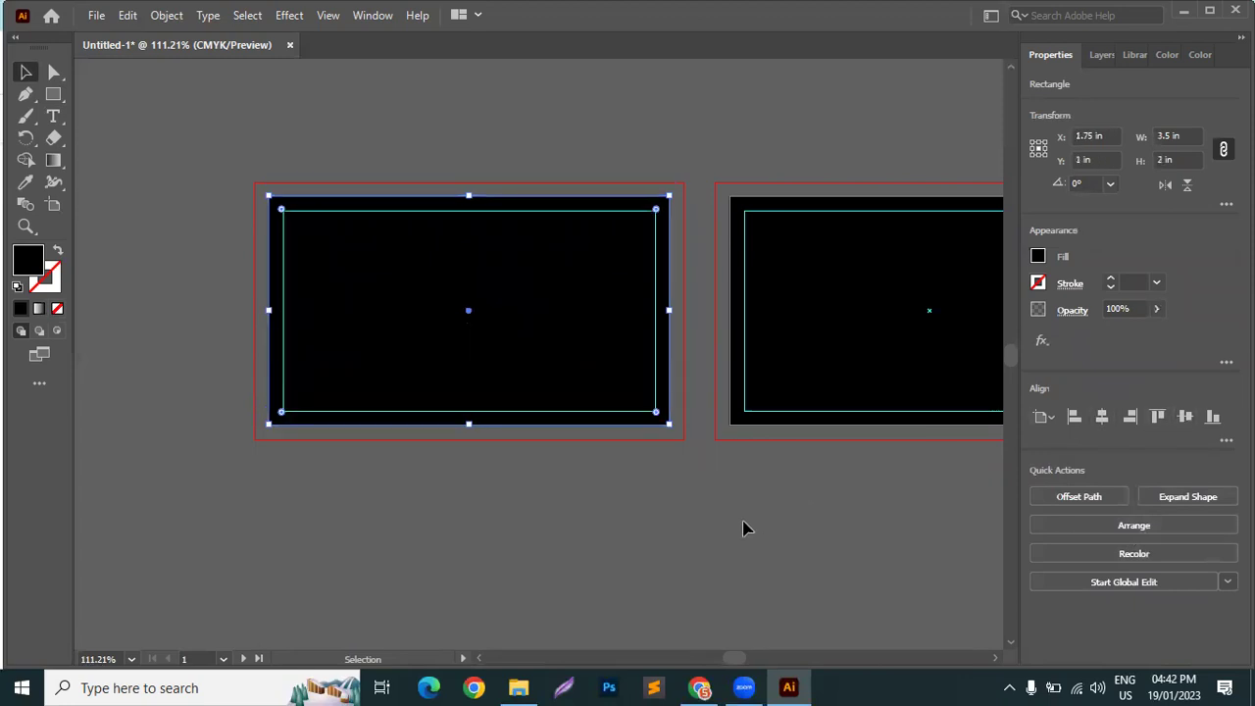
{"action": "left_click", "coordinate": [745, 527]}
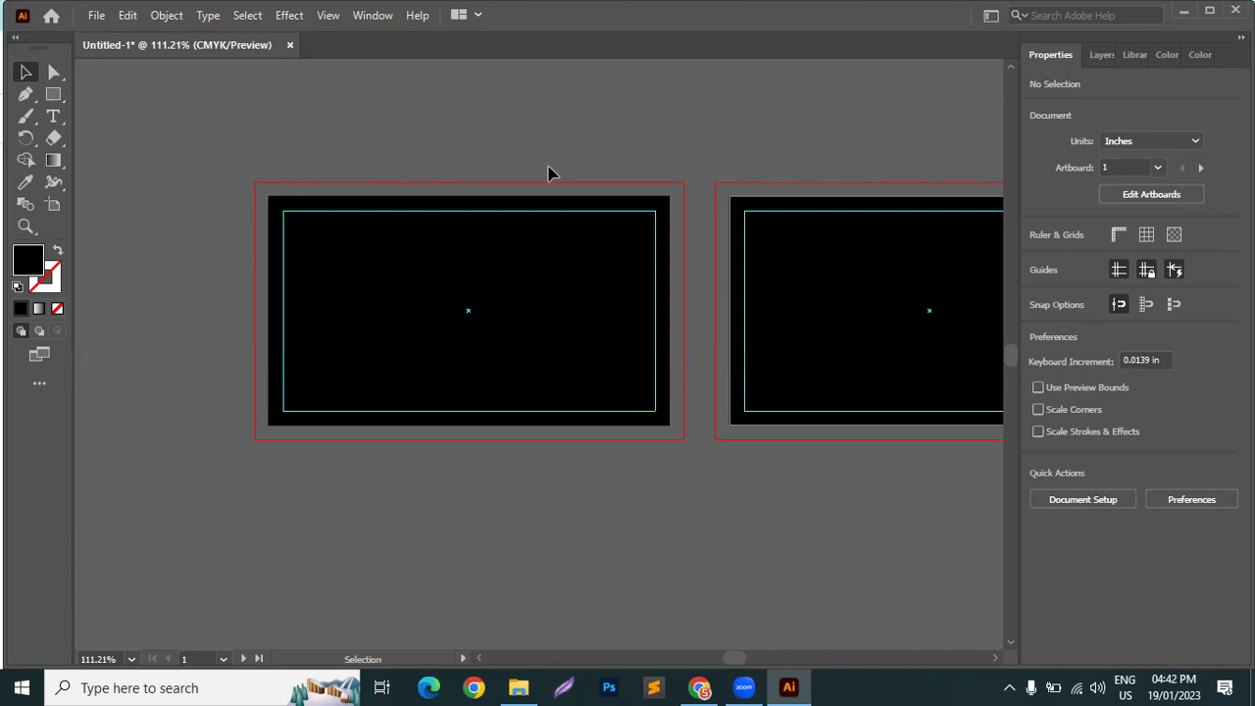
Fill the front card rectangle with dark navy 14183A from the Color Picker
{"action": "left_click", "coordinate": [472, 248]}
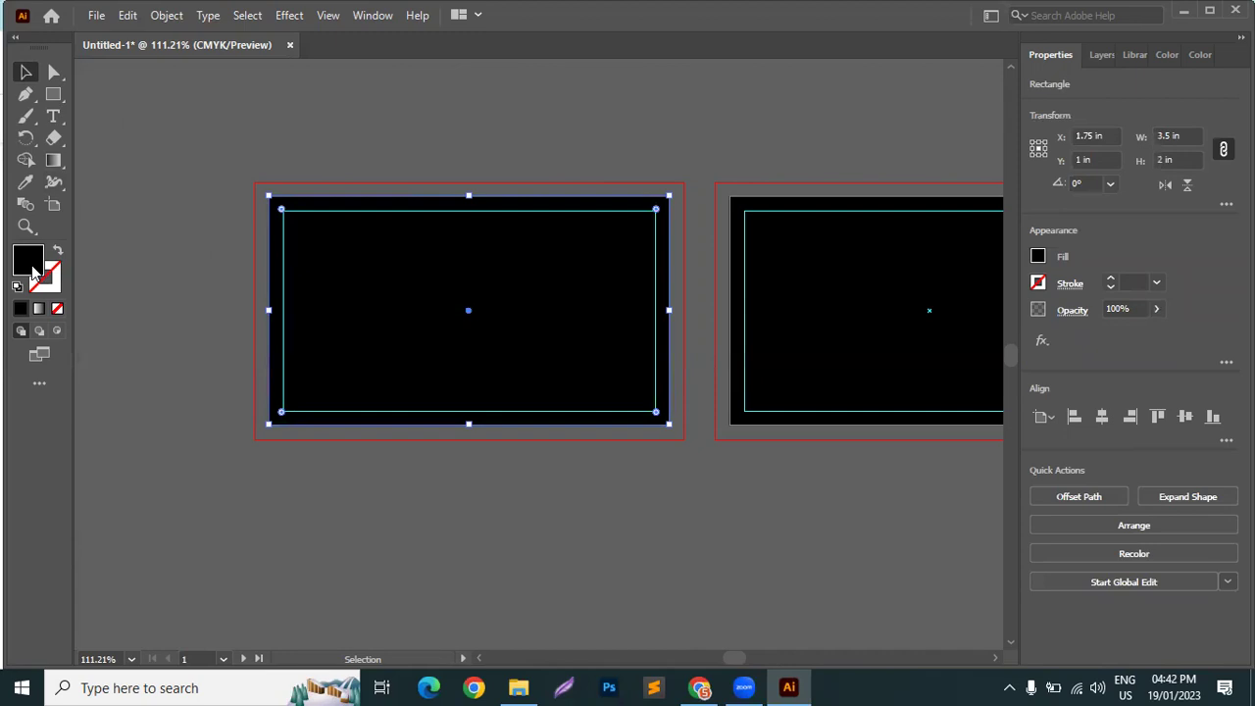
{"action": "double_click", "coordinate": [32, 273]}
{"action": "left_click", "coordinate": [1007, 224]}
{"action": "left_click", "coordinate": [896, 321]}
{"action": "left_click_drag", "start_coordinate": [895, 322], "coordinate": [859, 324]}
{"action": "left_click", "coordinate": [1180, 148]}
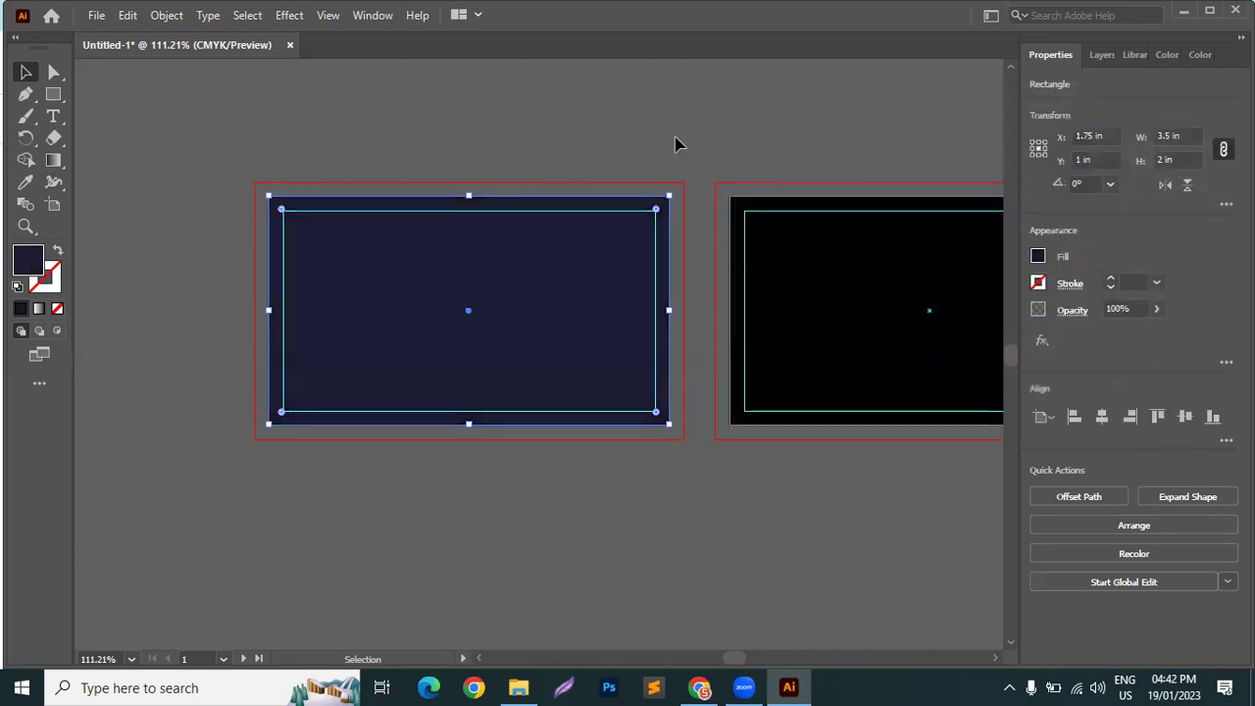
{"action": "left_click", "coordinate": [675, 145]}
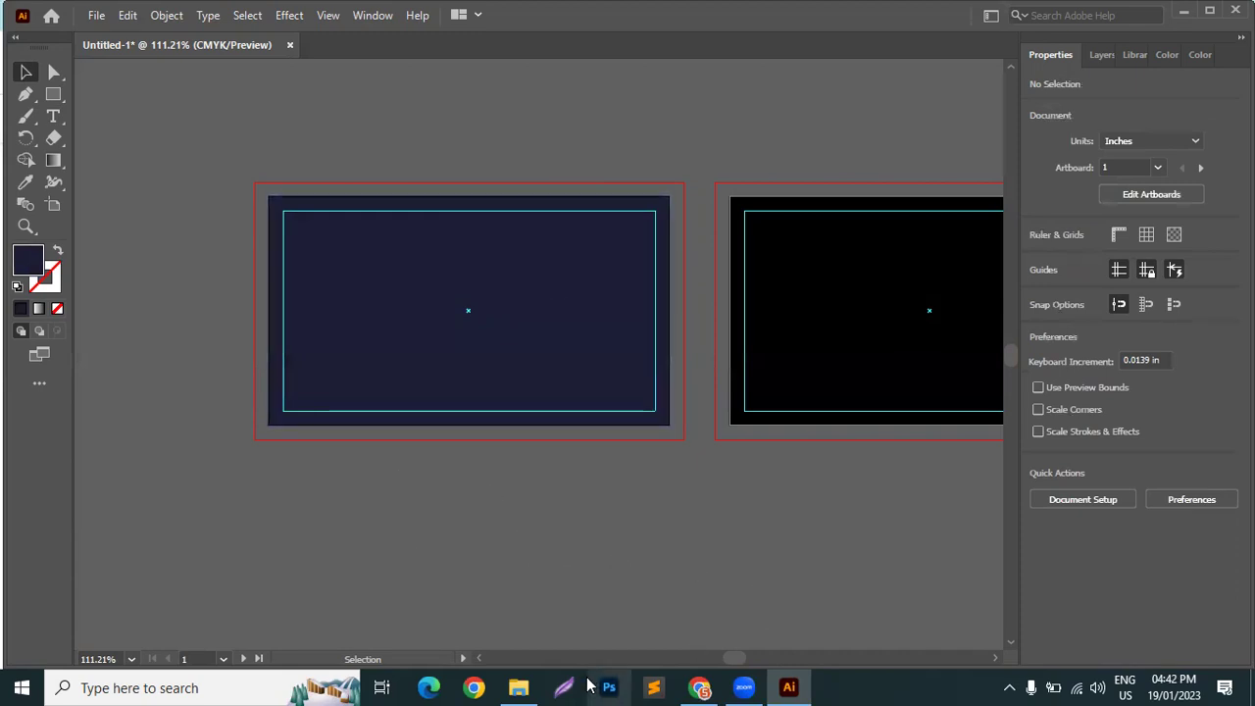
{"action": "left_click", "coordinate": [699, 688]}
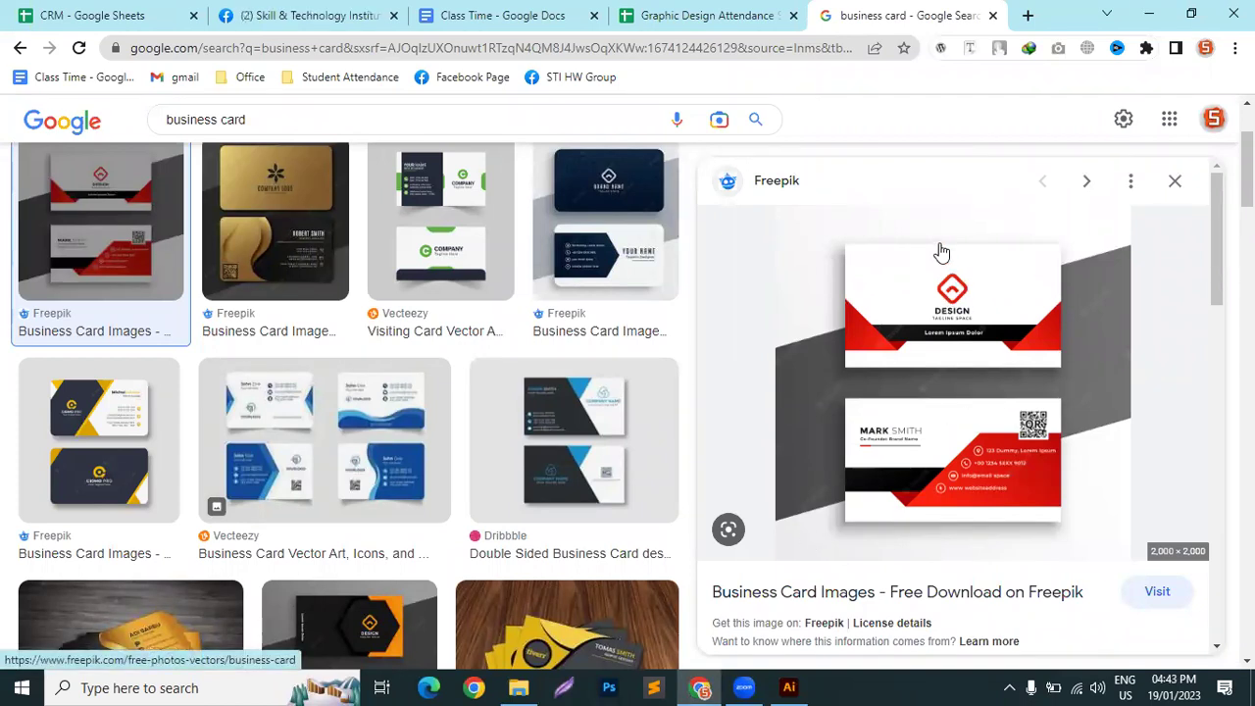
Preview the navy star-patterned Freepik card, copy its image, and return to Illustrator
{"action": "left_click", "coordinate": [501, 193]}
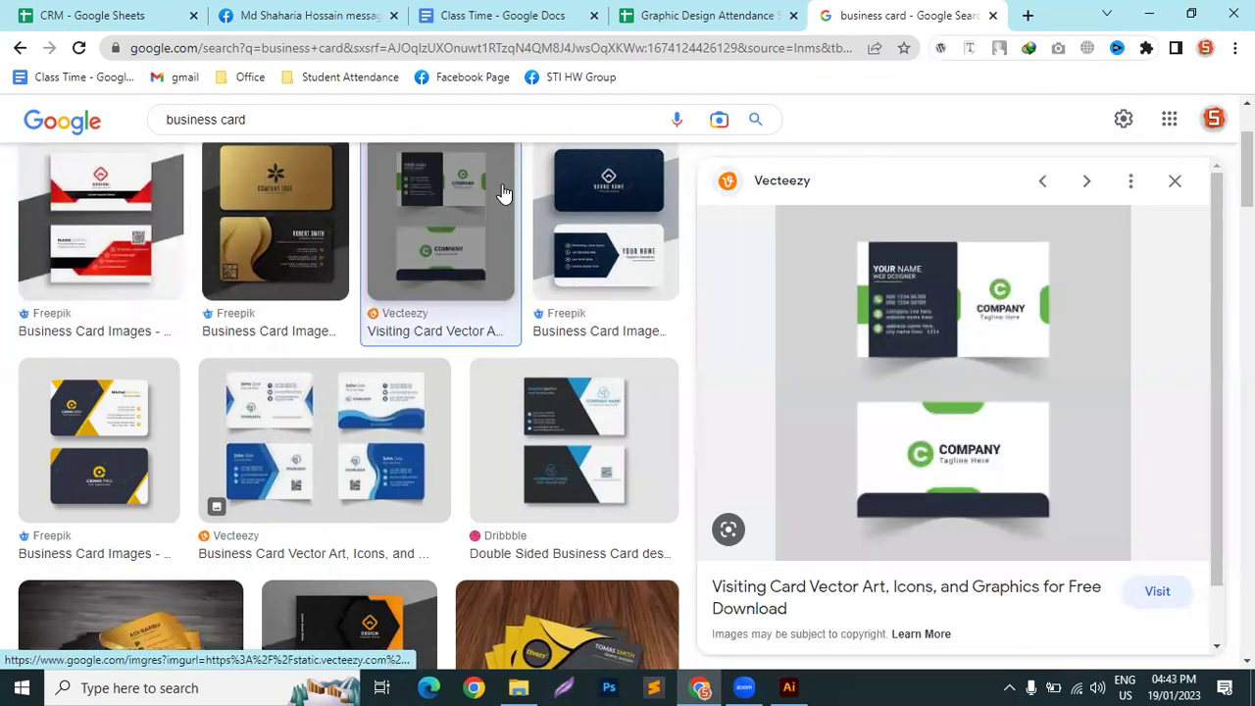
{"action": "left_click", "coordinate": [576, 213]}
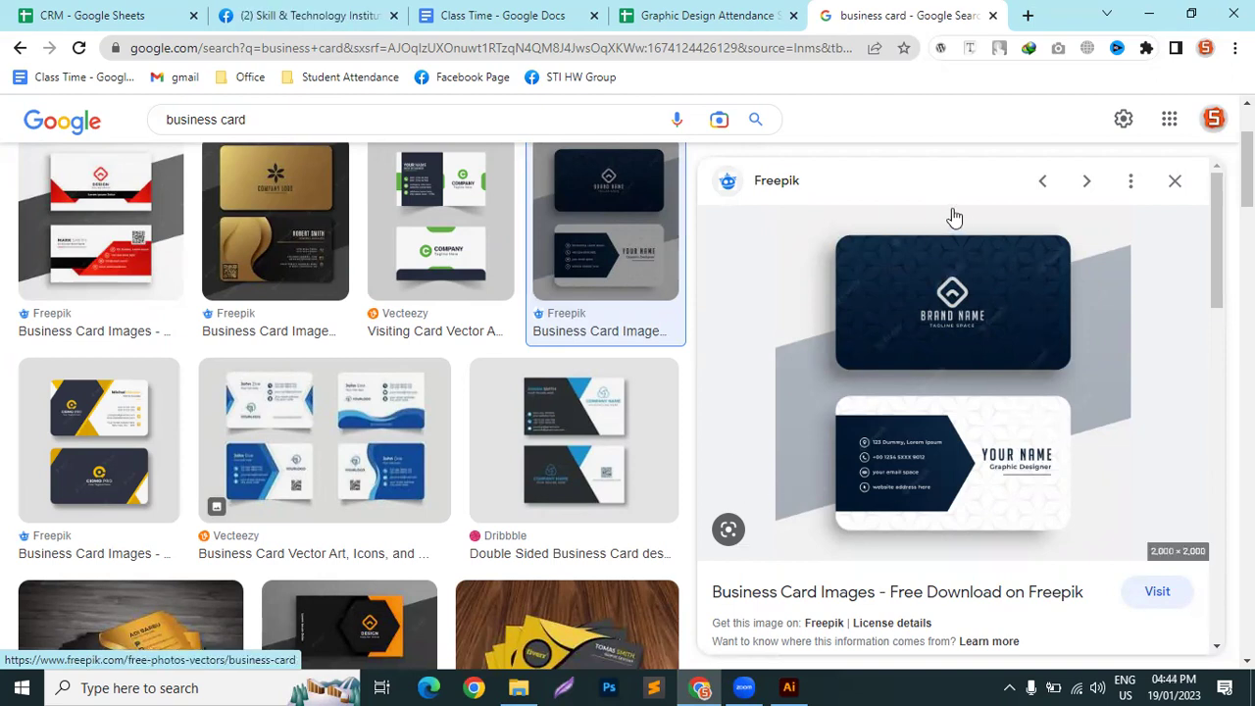
{"action": "right_click", "coordinate": [947, 267]}
{"action": "left_click", "coordinate": [993, 482]}
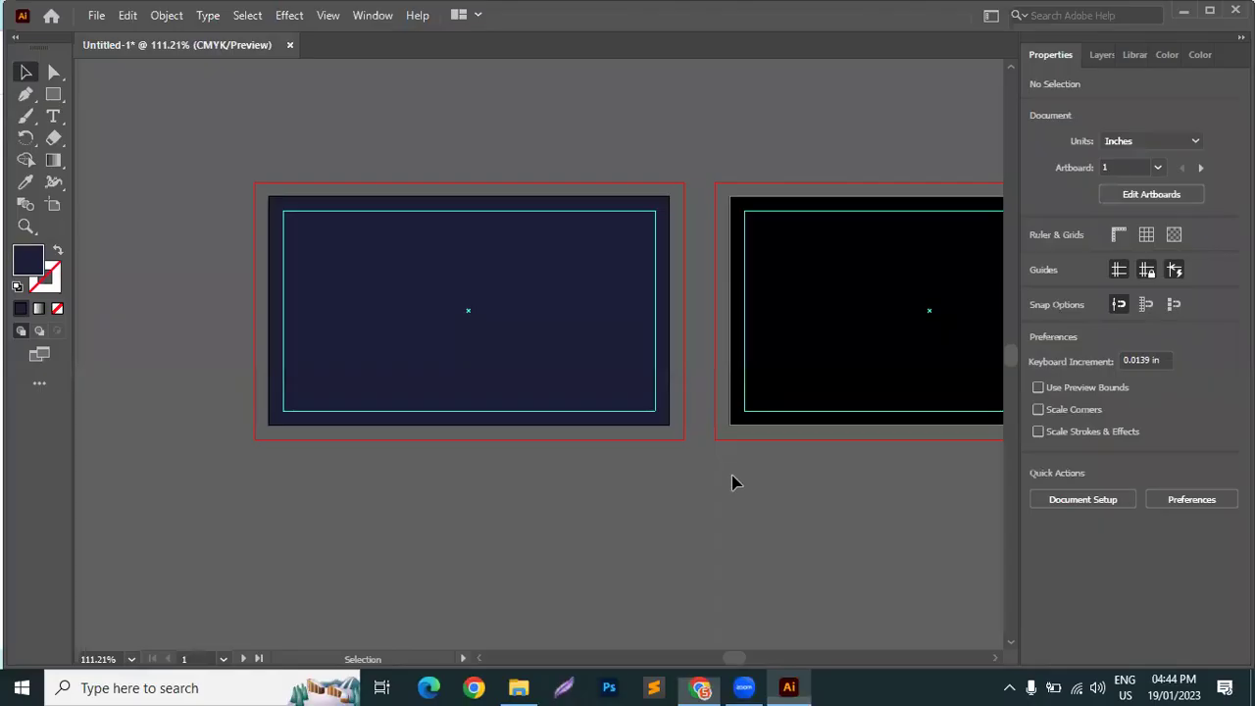
{"action": "left_click", "coordinate": [788, 687]}
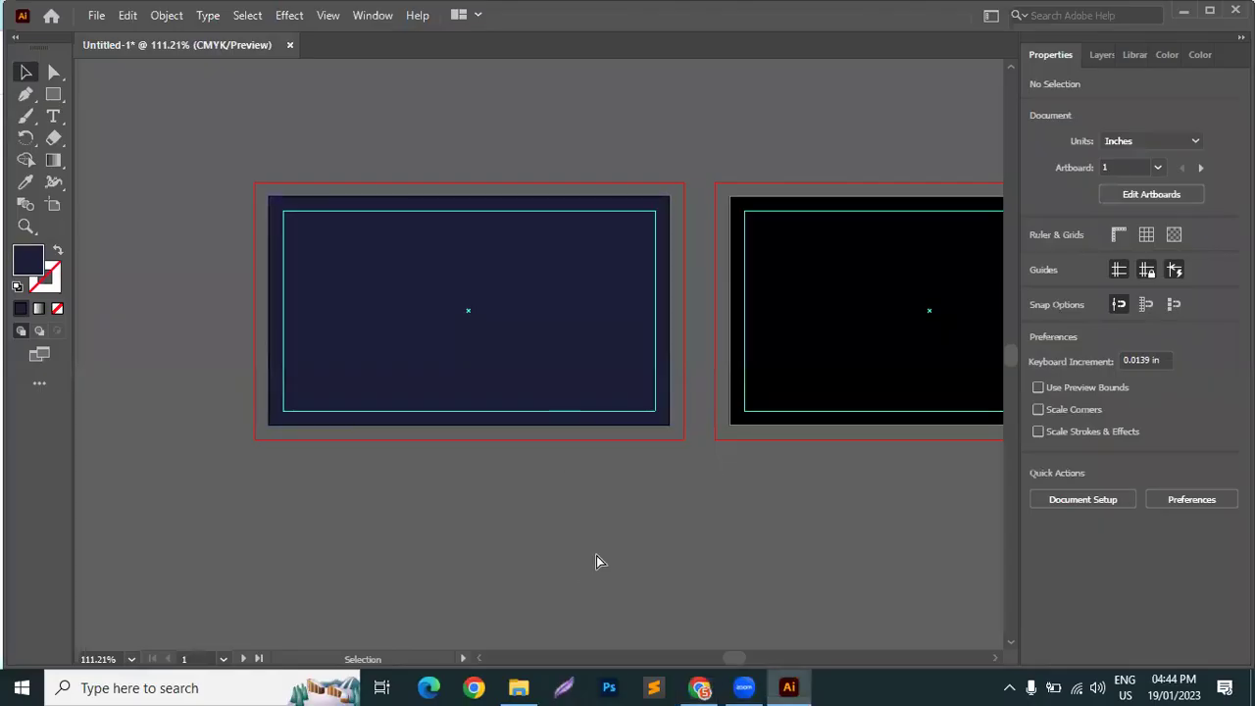
Paste the navy card image (27.7778 × 27.7778 in) and position it beside the artboards
{"action": "key", "text": "ctrl+v"}
{"action": "scroll", "coordinate": [646, 436], "scroll_direction": "down", "scroll_amount": 2, "text": "alt"}
{"action": "scroll", "coordinate": [646, 435], "scroll_direction": "down", "scroll_amount": 2, "text": "alt"}
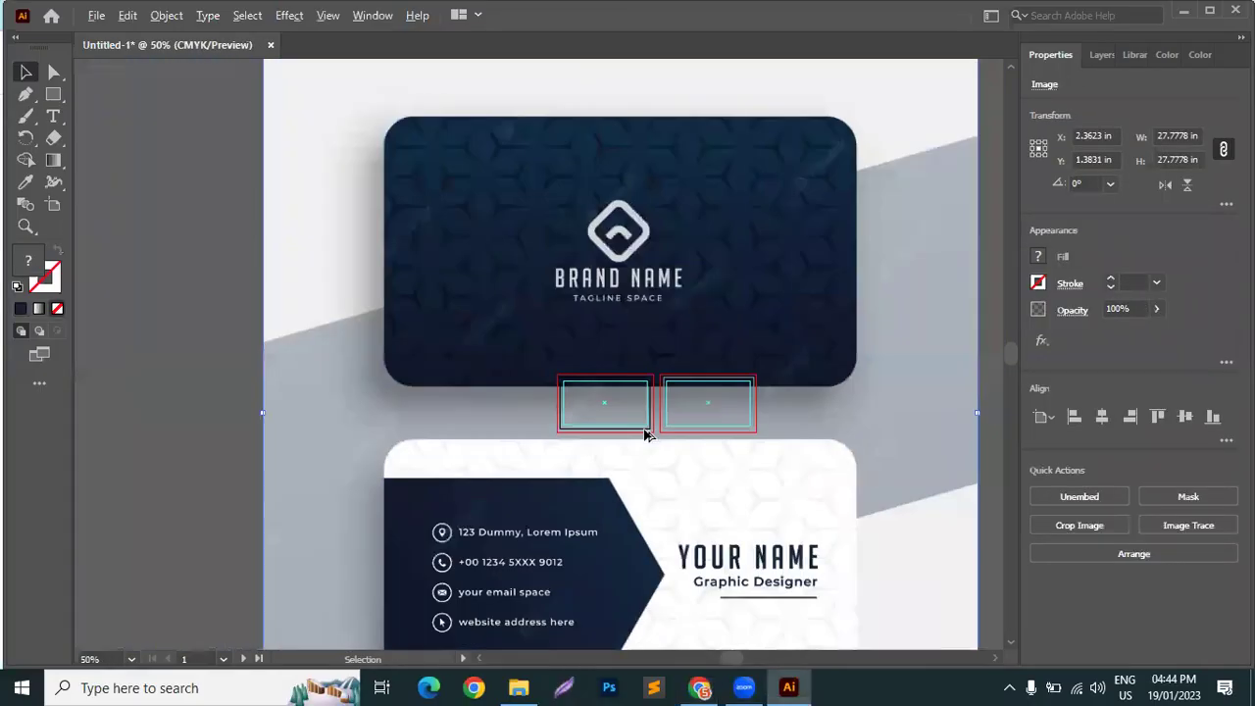
{"action": "scroll", "coordinate": [687, 294], "scroll_direction": "up", "scroll_amount": 1}
{"action": "left_click_drag", "start_coordinate": [689, 290], "coordinate": [608, 180]}
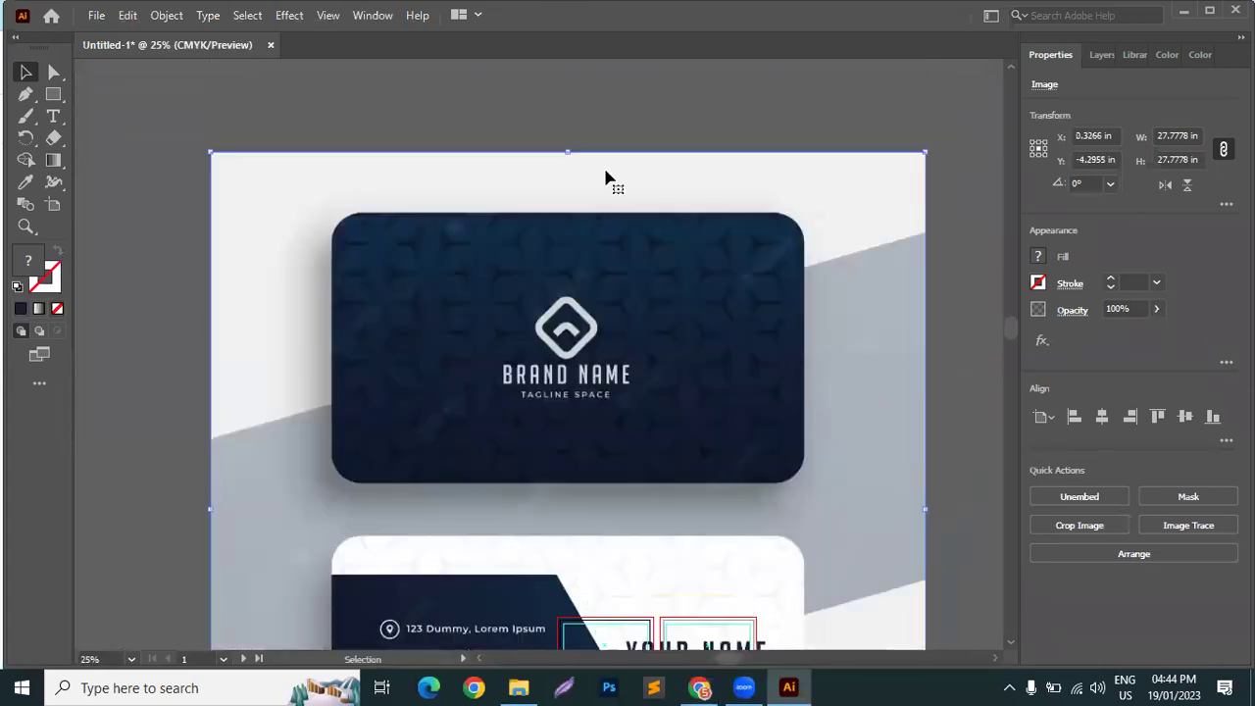
{"action": "left_click", "coordinate": [755, 124]}
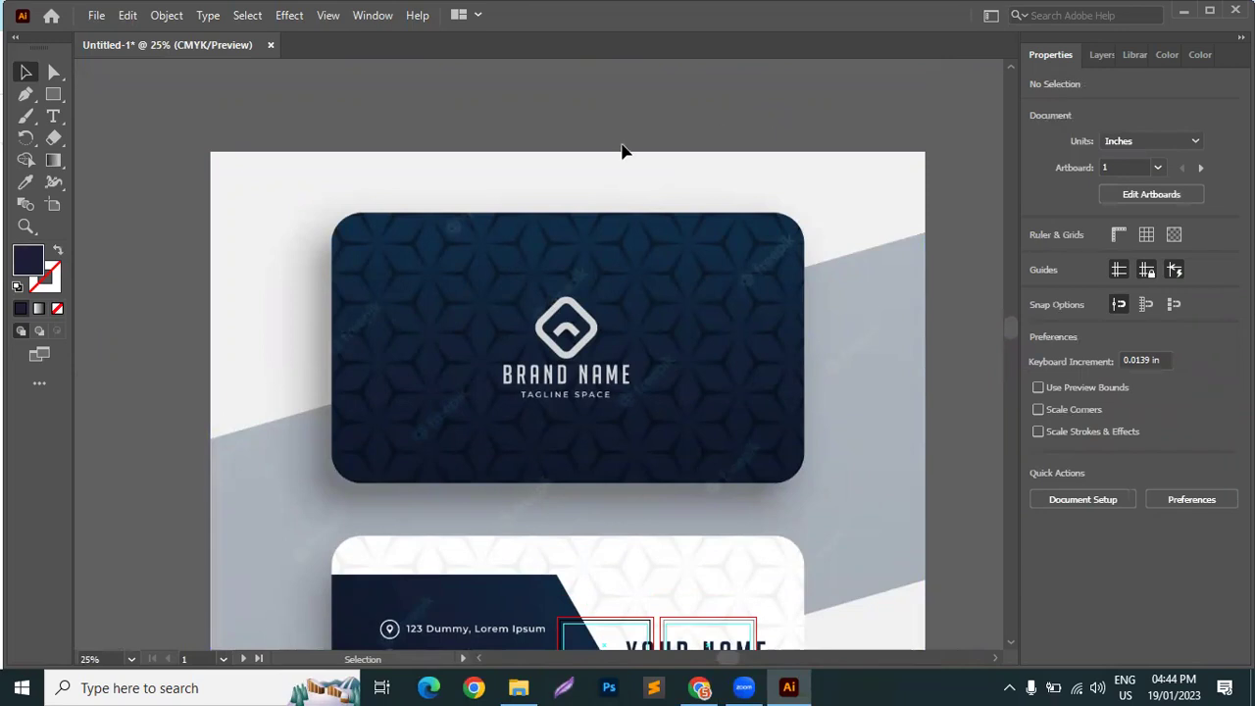
{"action": "left_click_drag", "start_coordinate": [532, 225], "coordinate": [653, 280]}
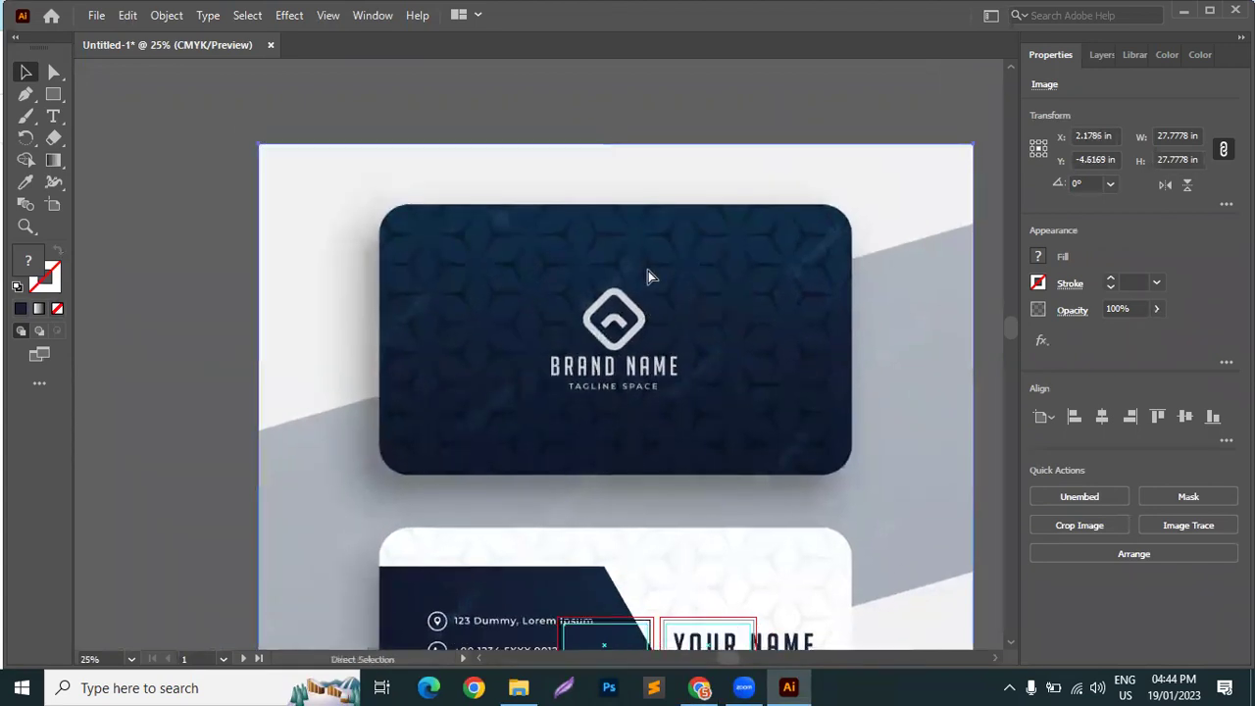
{"action": "key", "text": "ctrl+2"}
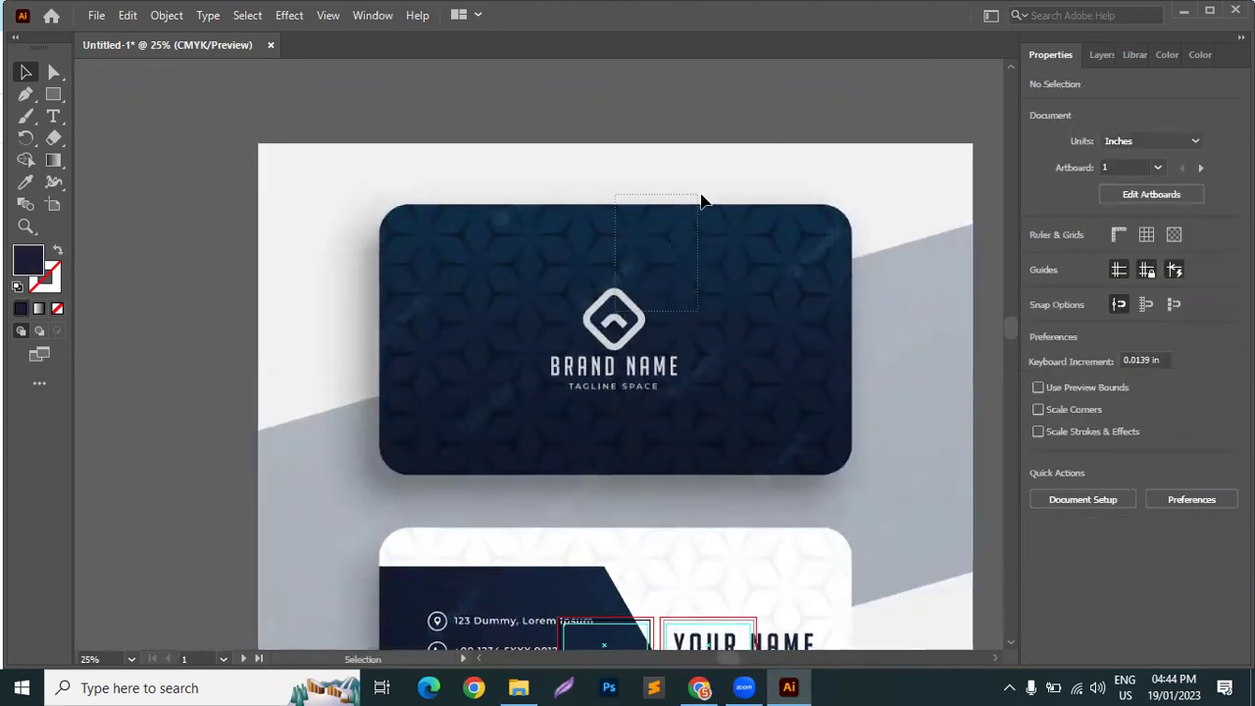
{"action": "scroll", "coordinate": [420, 219], "scroll_direction": "up", "scroll_amount": 2}
{"action": "scroll", "coordinate": [387, 232], "scroll_direction": "up", "scroll_amount": 3}
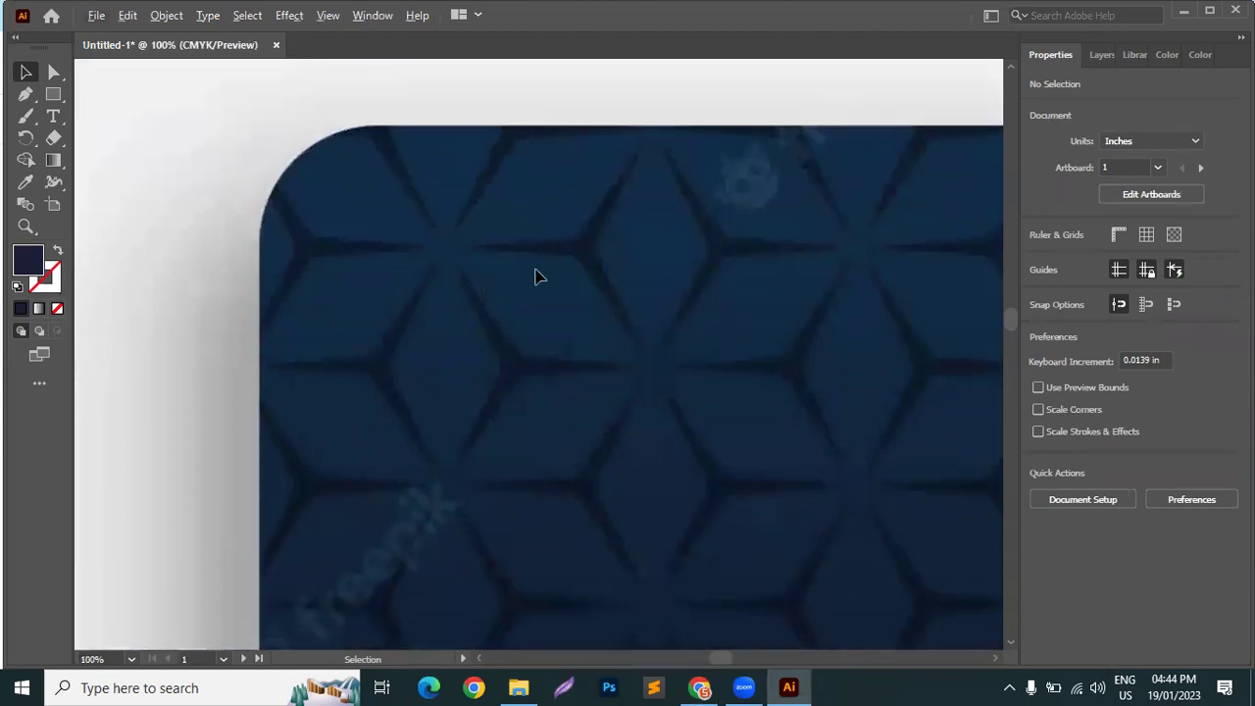
{"action": "scroll", "coordinate": [554, 273], "scroll_direction": "down", "scroll_amount": 2}
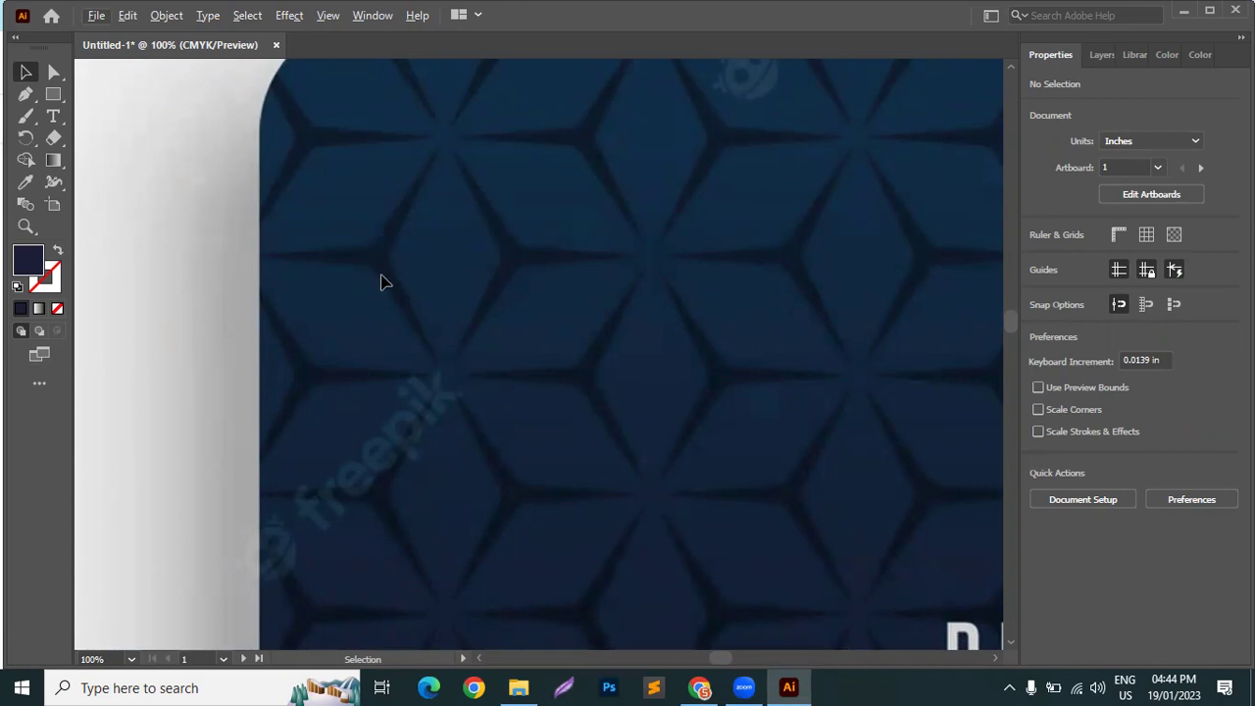
{"action": "left_click_drag", "start_coordinate": [57, 94], "coordinate": [103, 152]}
{"action": "left_click", "coordinate": [647, 255]}
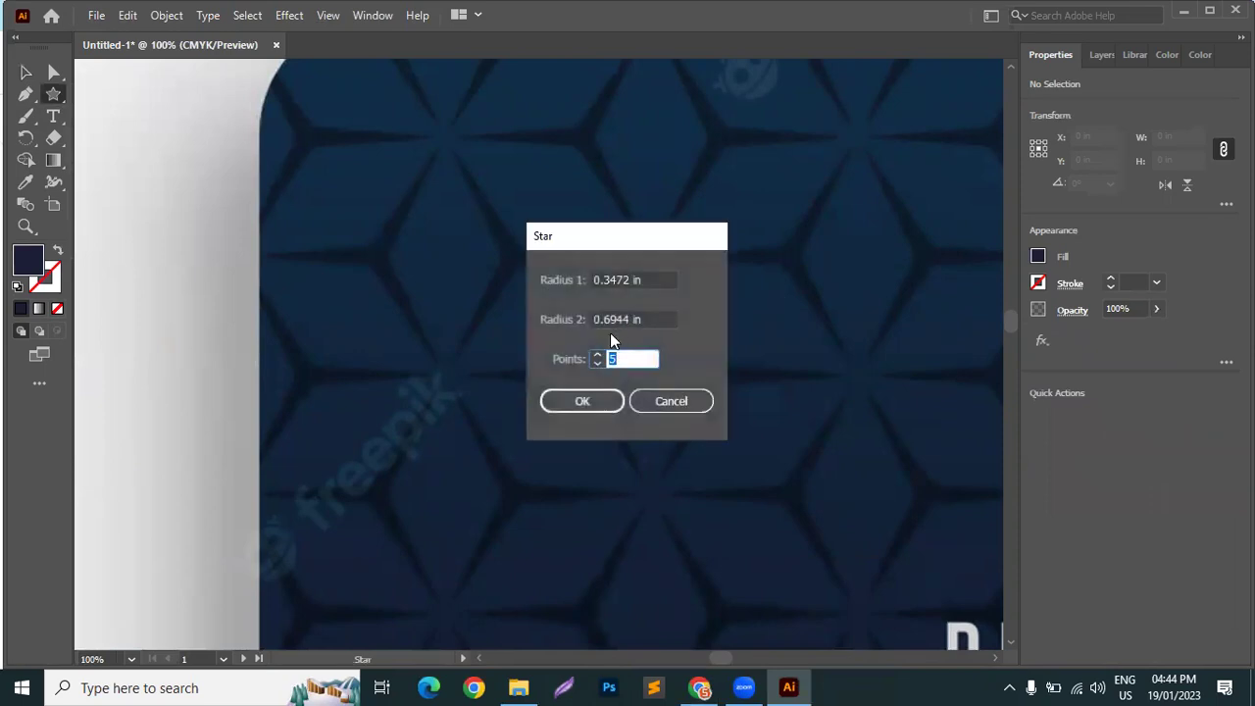
{"action": "left_click", "coordinate": [582, 401]}
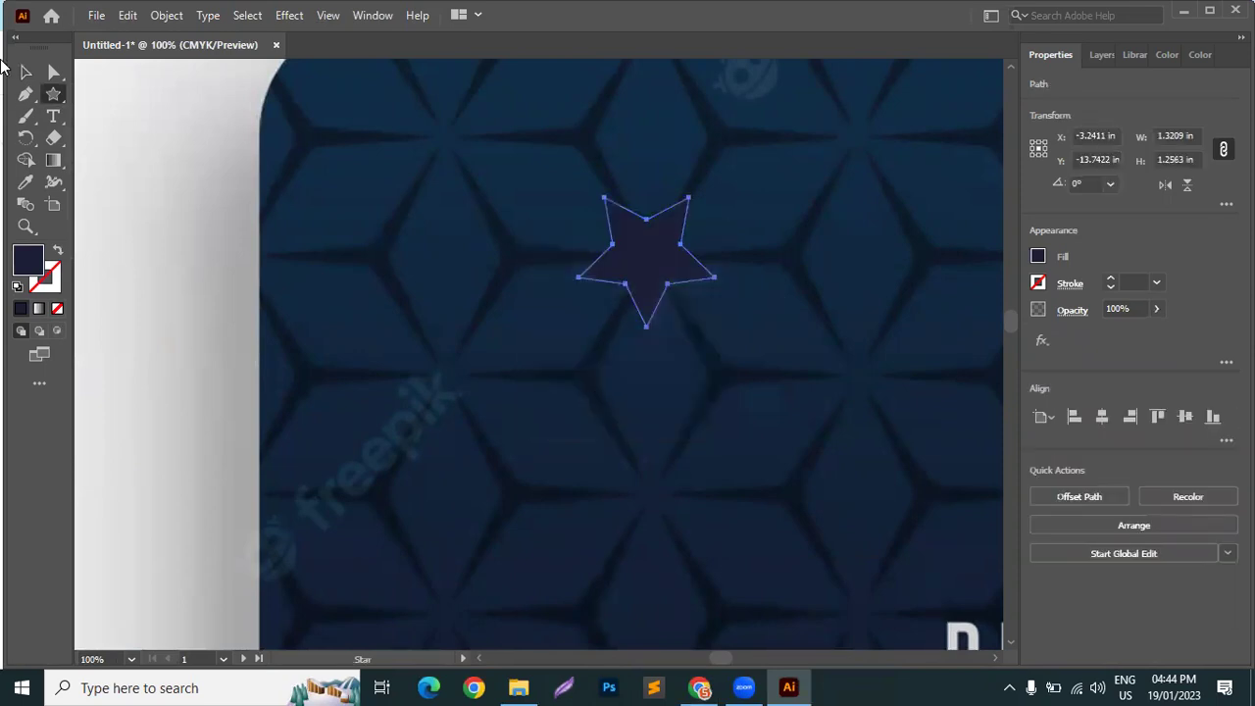
{"action": "left_click", "coordinate": [26, 71]}
{"action": "left_click_drag", "start_coordinate": [649, 263], "coordinate": [399, 214]}
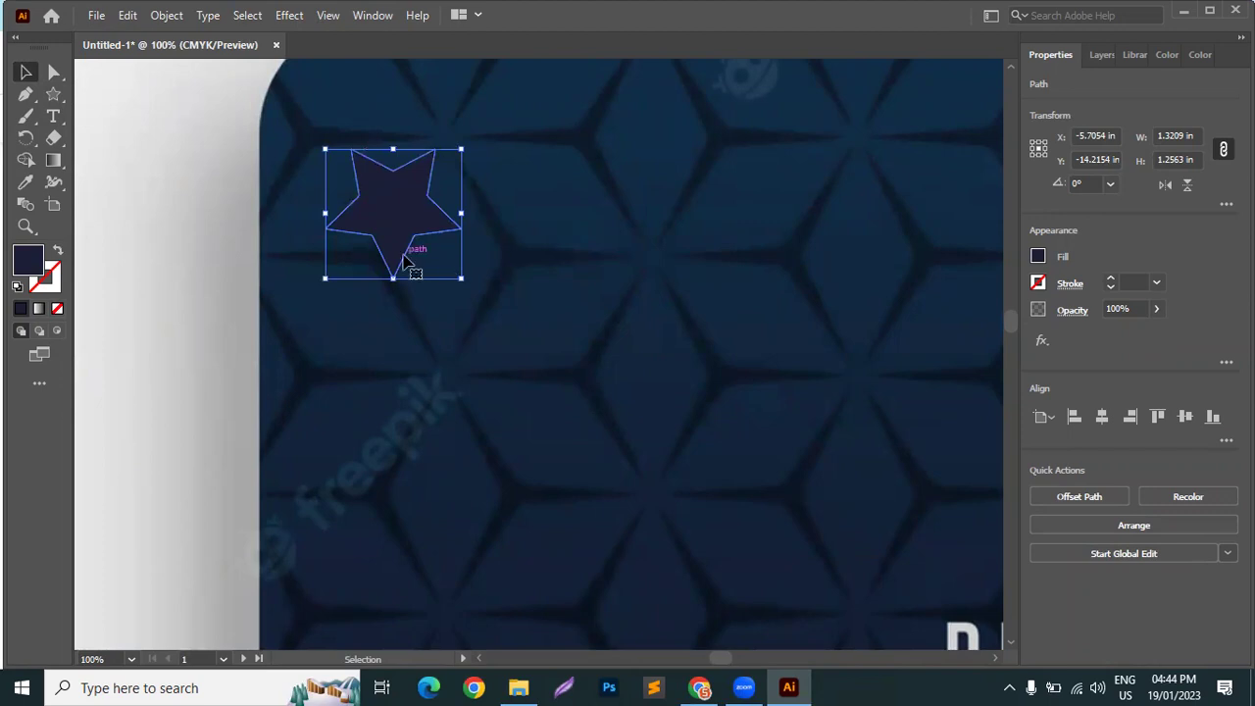
{"action": "key", "text": "Delete"}
{"action": "left_click_drag", "start_coordinate": [61, 93], "coordinate": [141, 166]}
{"action": "left_click", "coordinate": [580, 333]}
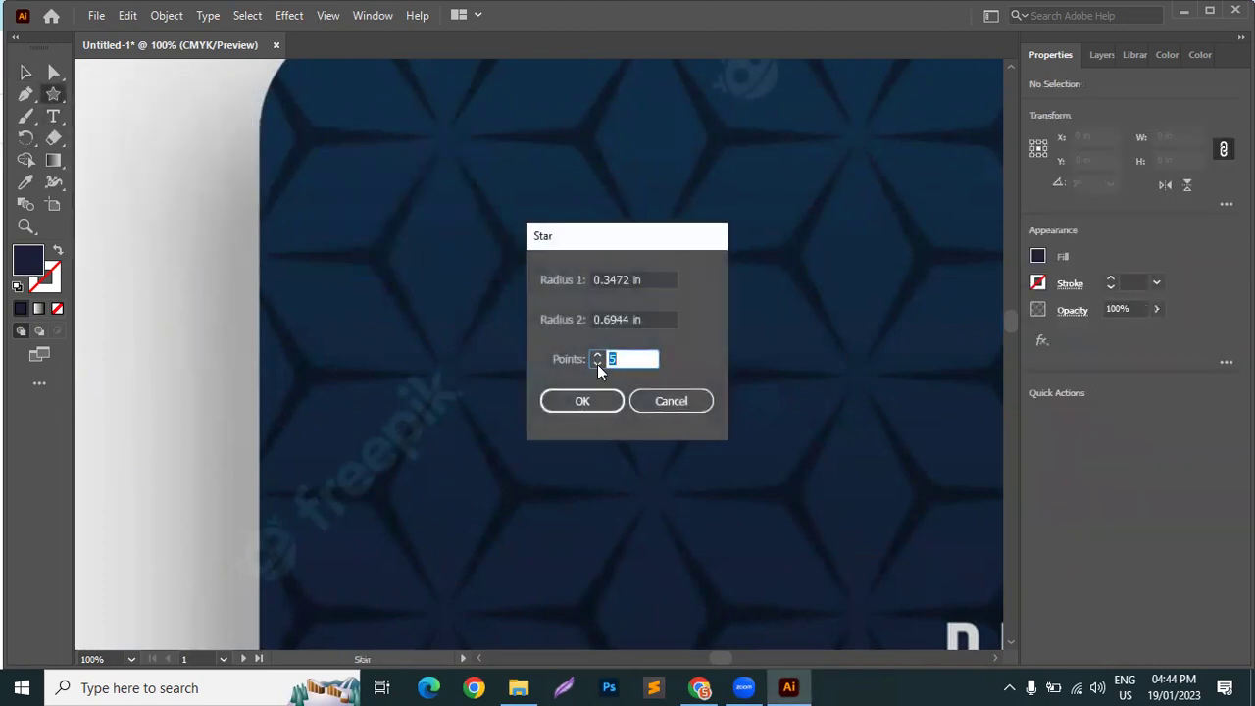
{"action": "left_click", "coordinate": [596, 355]}
{"action": "left_click", "coordinate": [598, 397]}
{"action": "left_click", "coordinate": [26, 73]}
{"action": "left_click_drag", "start_coordinate": [569, 330], "coordinate": [481, 268]}
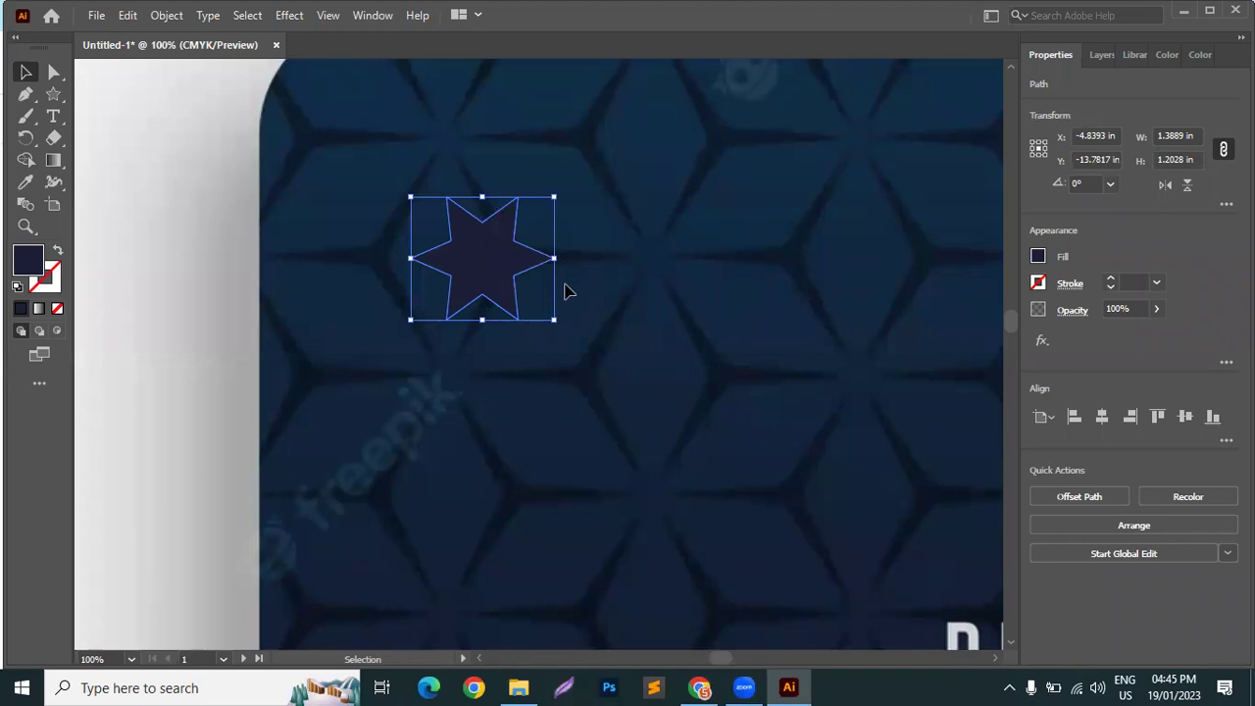
{"action": "key", "text": "Delete"}
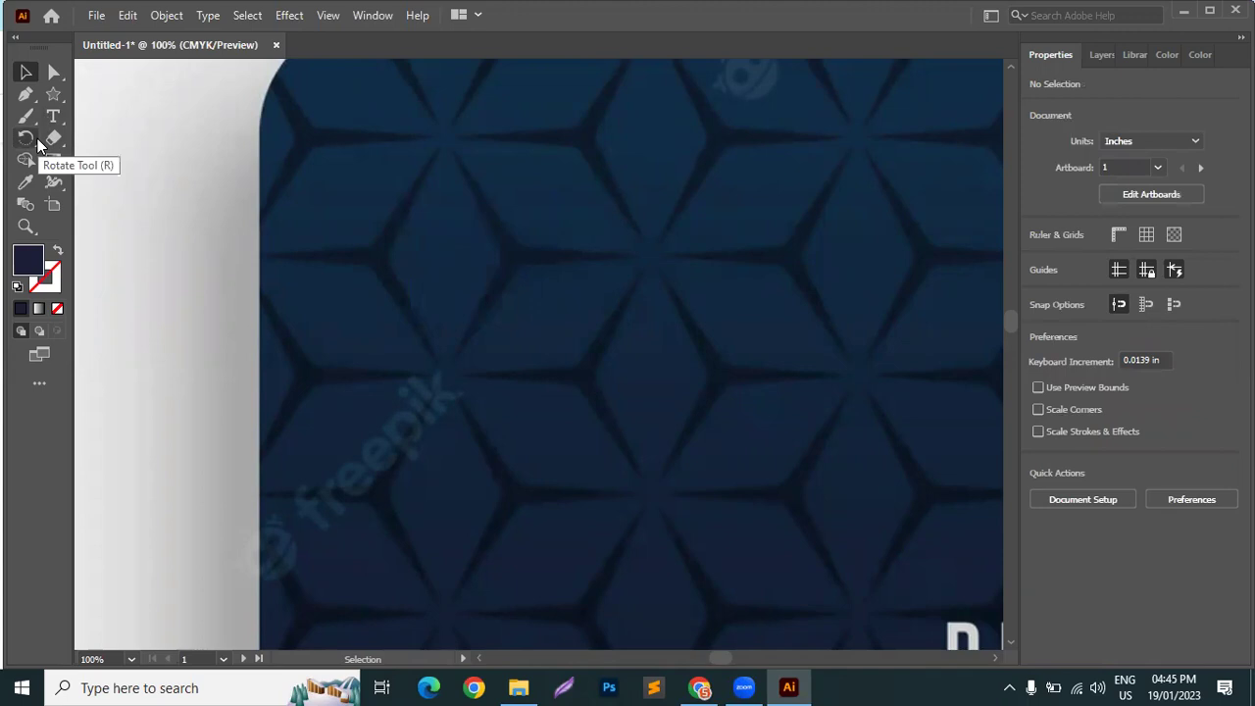
{"action": "left_click_drag", "start_coordinate": [54, 93], "coordinate": [112, 157]}
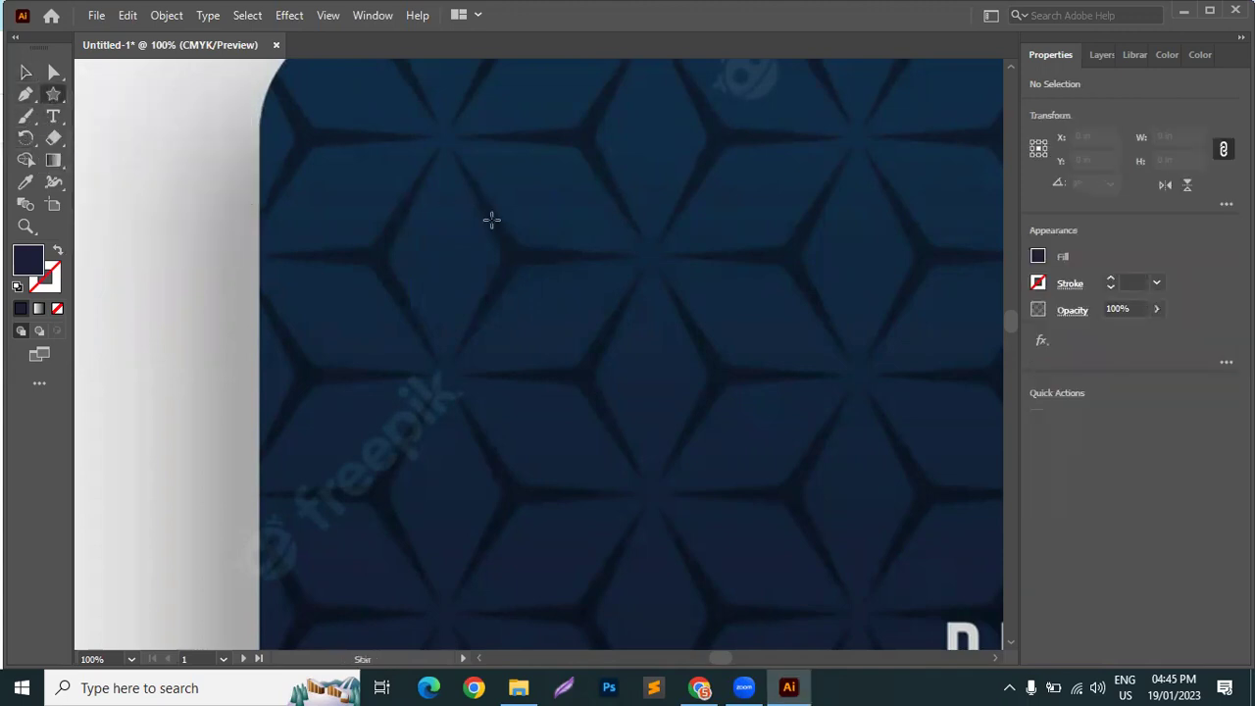
{"action": "left_click", "coordinate": [491, 220]}
{"action": "type", "text": "3"}
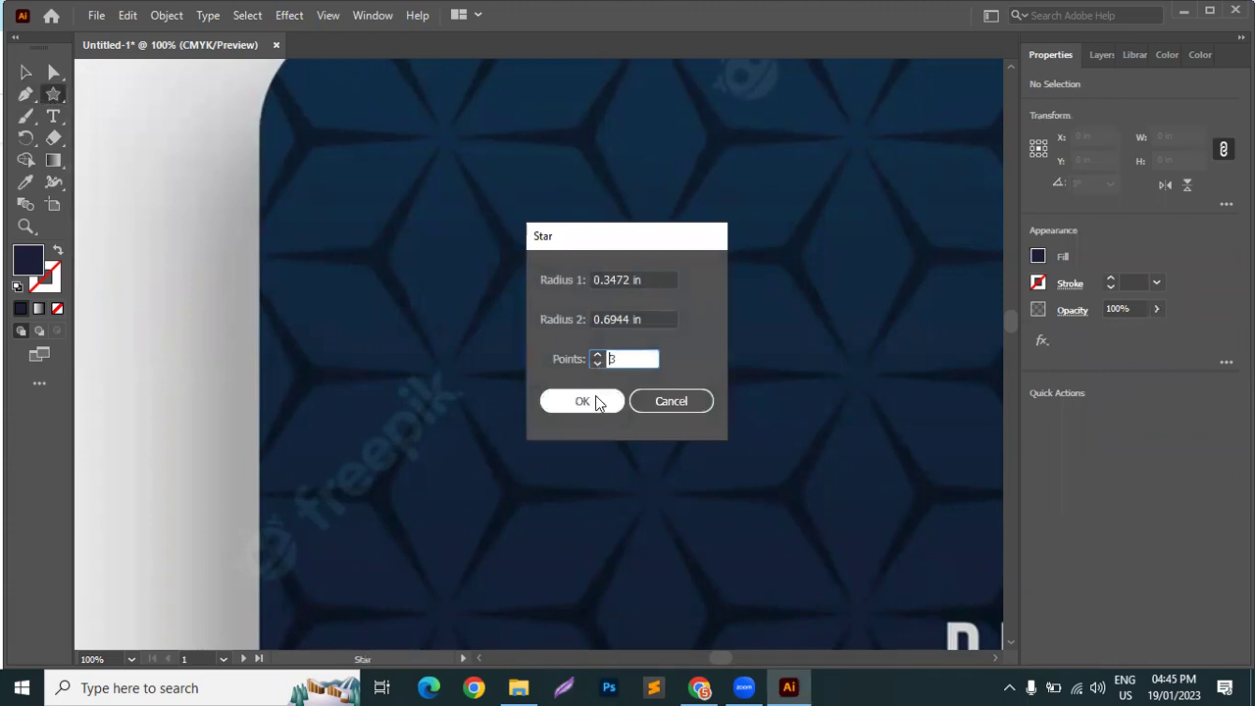
{"action": "left_click", "coordinate": [584, 401]}
{"action": "key", "text": "v"}
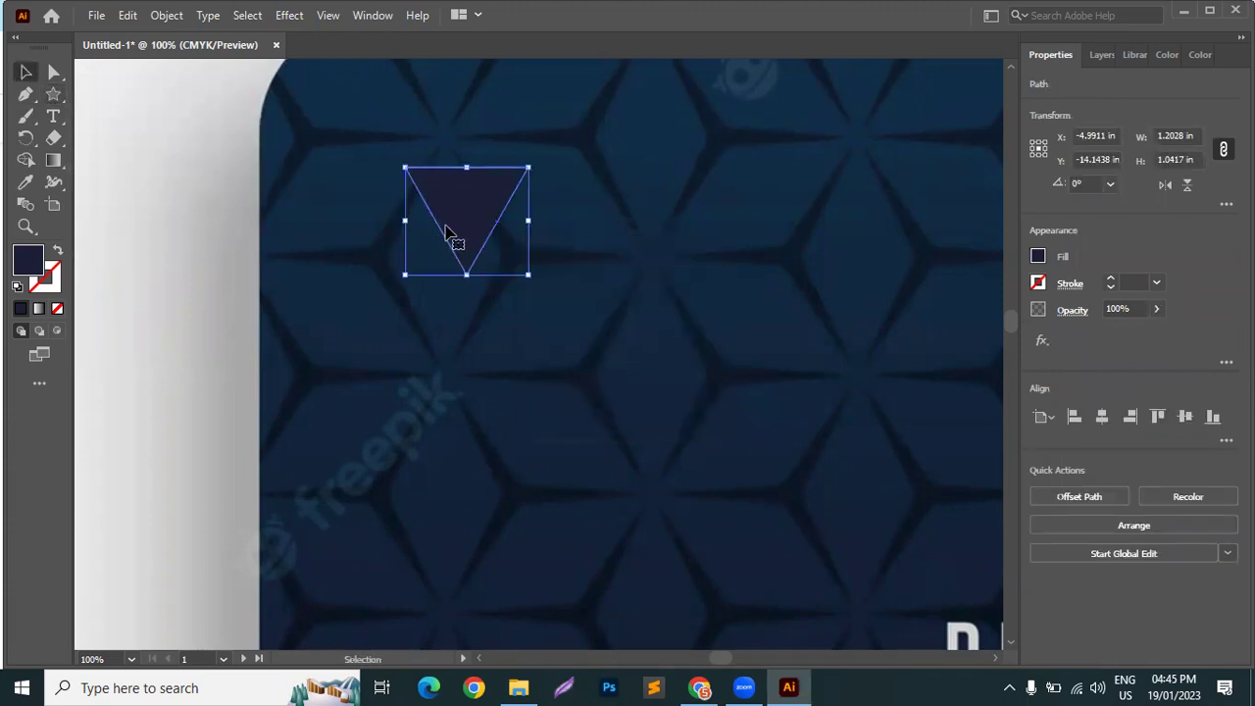
{"action": "key", "text": "Delete"}
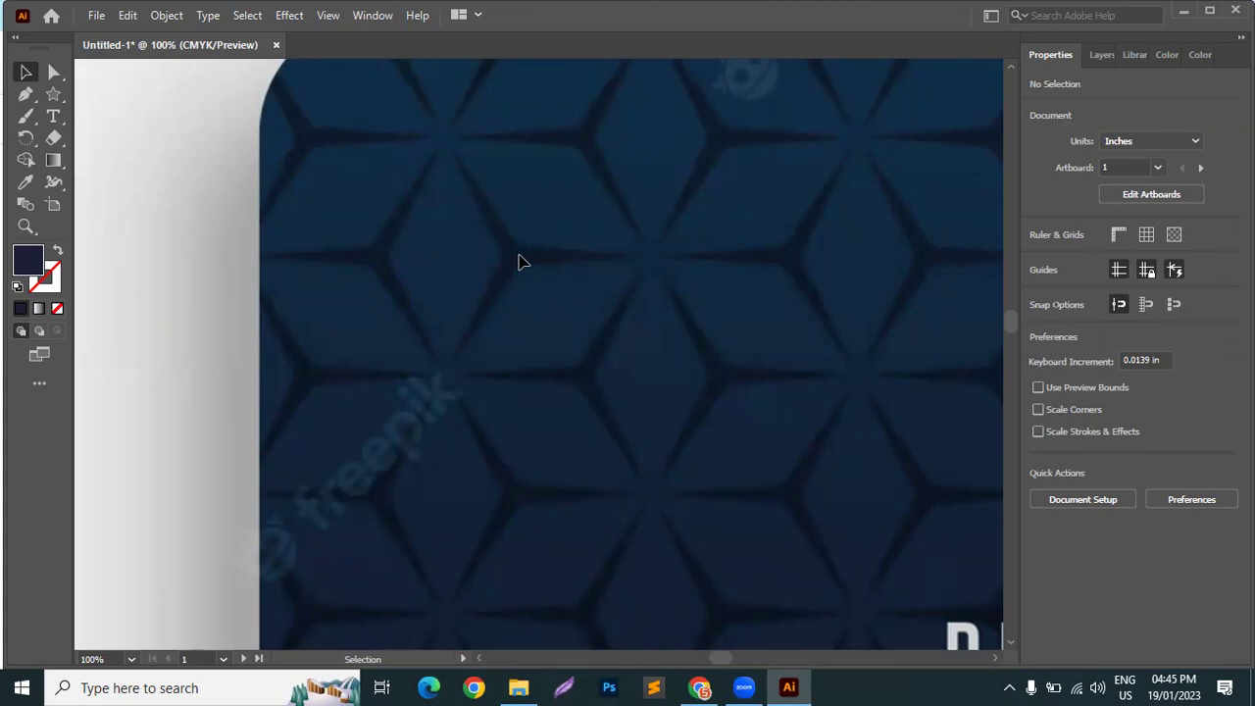
Draw a 3-sided polygon triangle and move it to the middle of the canvas
{"action": "right_click", "coordinate": [53, 94]}
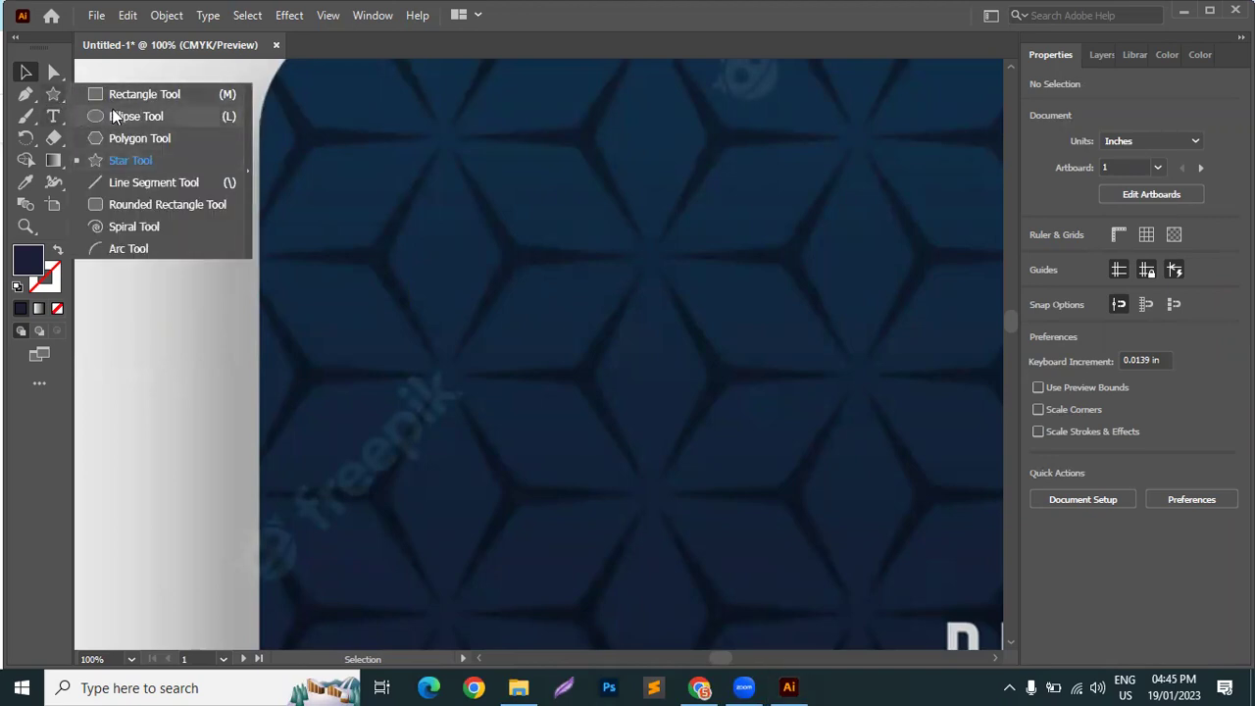
{"action": "left_click", "coordinate": [119, 136]}
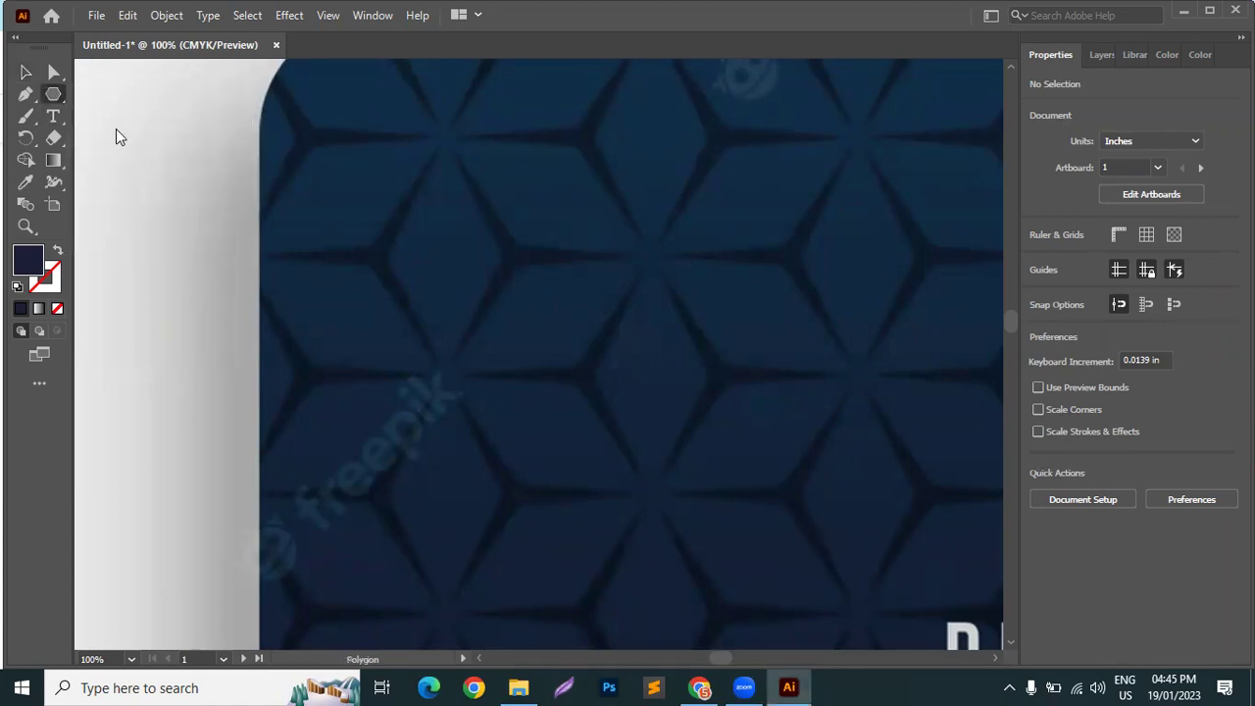
{"action": "left_click", "coordinate": [463, 213]}
{"action": "left_click", "coordinate": [466, 214]}
{"action": "left_click", "coordinate": [458, 253]}
{"action": "left_click", "coordinate": [27, 72]}
{"action": "left_click_drag", "start_coordinate": [111, 117], "coordinate": [526, 219]}
Stretch the triangle taller, rotate it to 330° and place it on a lattice arm
{"action": "left_click_drag", "start_coordinate": [510, 280], "coordinate": [510, 319]}
{"action": "left_click_drag", "start_coordinate": [531, 156], "coordinate": [578, 196]}
{"action": "left_click_drag", "start_coordinate": [524, 247], "coordinate": [388, 206]}
{"action": "scroll", "coordinate": [366, 132], "scroll_direction": "up", "scroll_amount": 3}
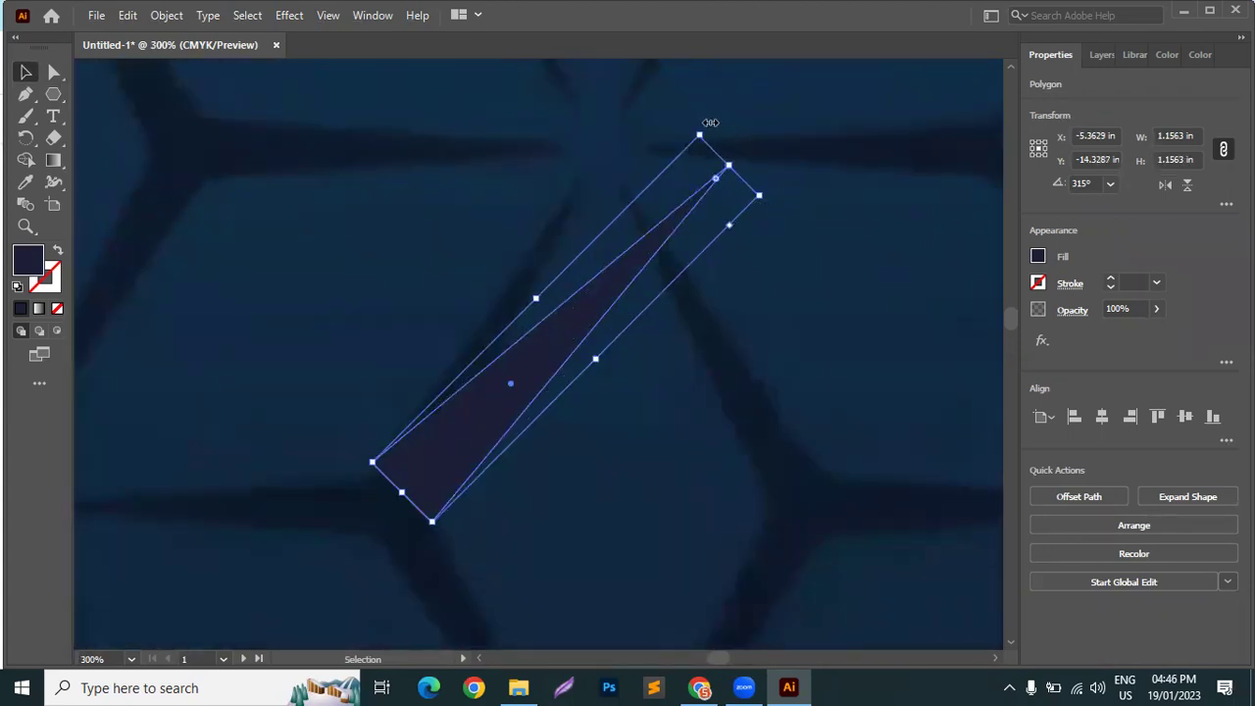
{"action": "scroll", "coordinate": [763, 210], "scroll_direction": "down", "scroll_amount": 2}
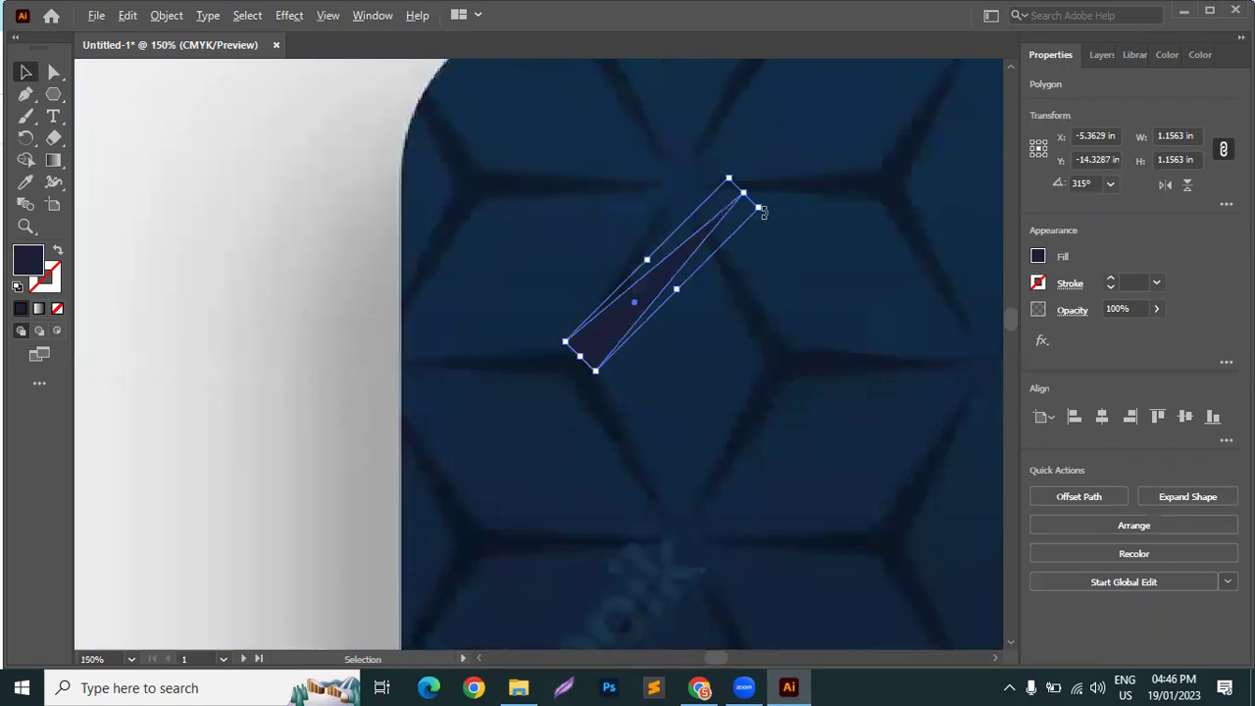
{"action": "scroll", "coordinate": [763, 211], "scroll_direction": "up", "scroll_amount": 3}
{"action": "left_click_drag", "start_coordinate": [746, 201], "coordinate": [624, 164]}
{"action": "left_click_drag", "start_coordinate": [521, 288], "coordinate": [394, 363]}
Narrow the triangle into a thin 0.7087 × 1.1347 in spike and deselect it
{"action": "scroll", "coordinate": [364, 457], "scroll_direction": "down", "scroll_amount": 3}
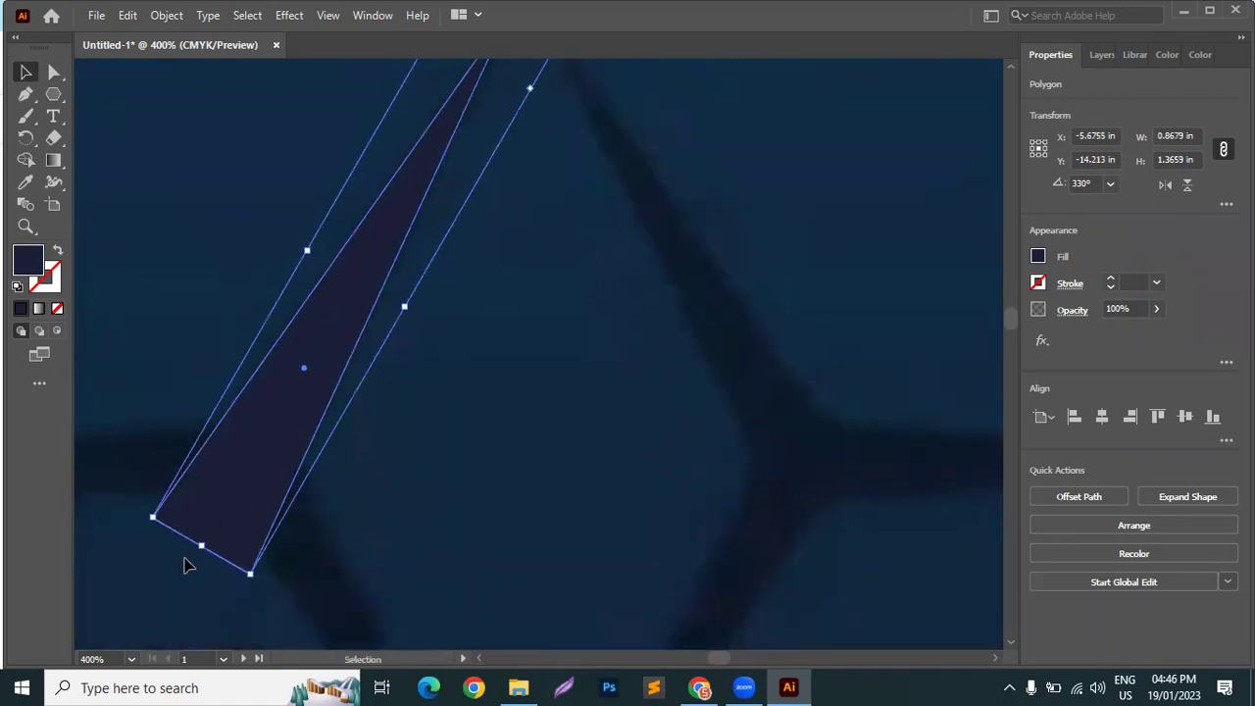
{"action": "left_click_drag", "start_coordinate": [200, 549], "coordinate": [253, 414]}
{"action": "left_click_drag", "start_coordinate": [332, 162], "coordinate": [412, 210]}
{"action": "scroll", "coordinate": [412, 210], "scroll_direction": "down", "scroll_amount": 2}
{"action": "scroll", "coordinate": [407, 194], "scroll_direction": "down", "scroll_amount": 1}
{"action": "left_click", "coordinate": [413, 197]}
{"action": "scroll", "coordinate": [657, 353], "scroll_direction": "up", "scroll_amount": 2}
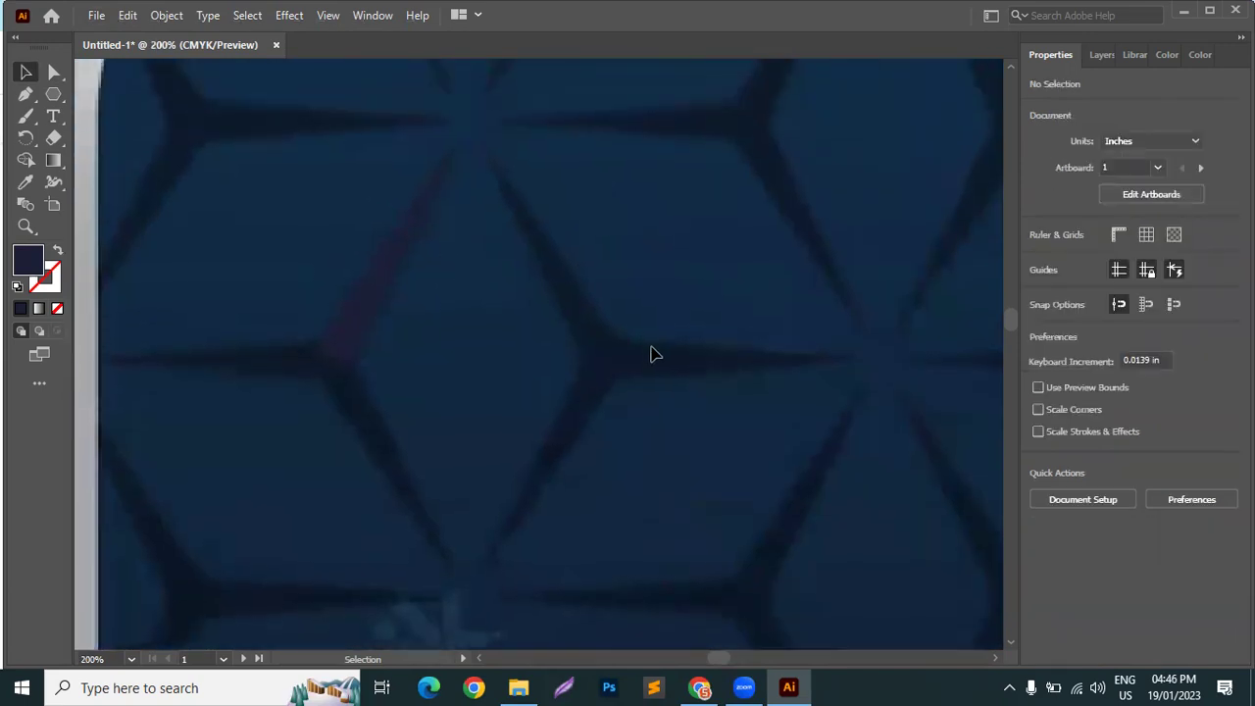
Select the spike and set the Rotate tool's origin at its inner tip
{"action": "scroll", "coordinate": [656, 354], "scroll_direction": "left", "scroll_amount": 2}
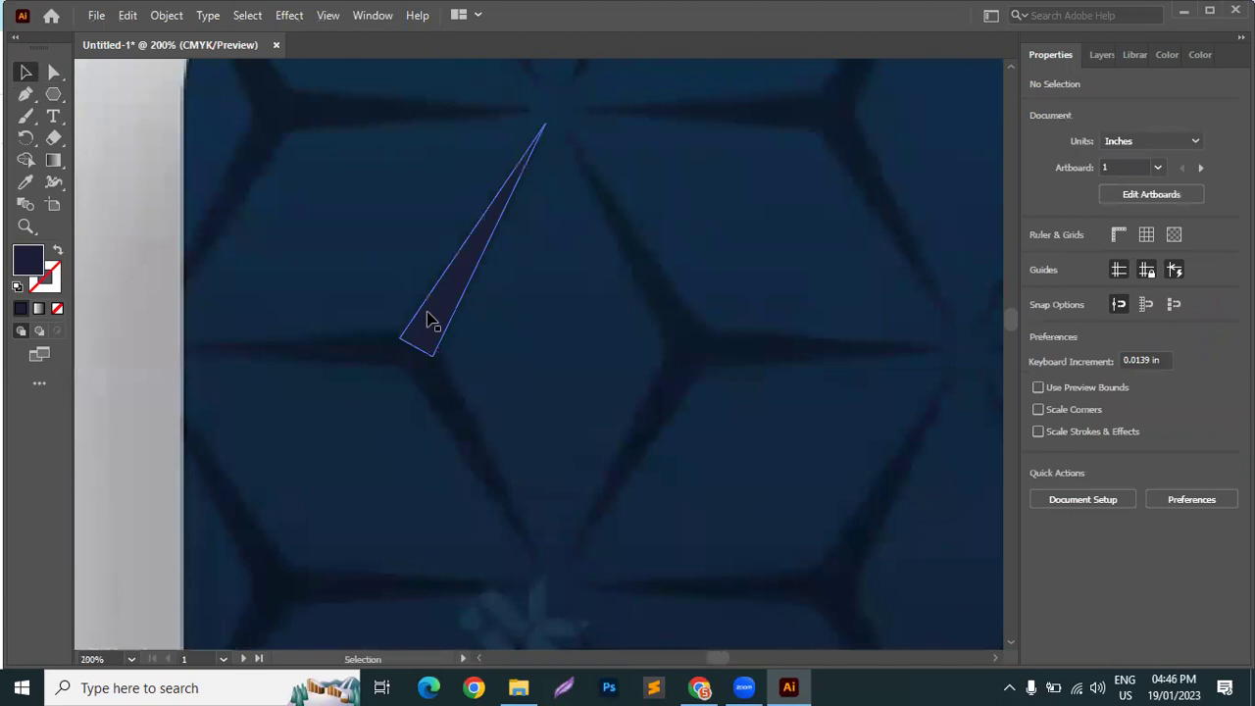
{"action": "key", "text": "space"}
{"action": "left_click_drag", "start_coordinate": [689, 321], "coordinate": [1017, 262]}
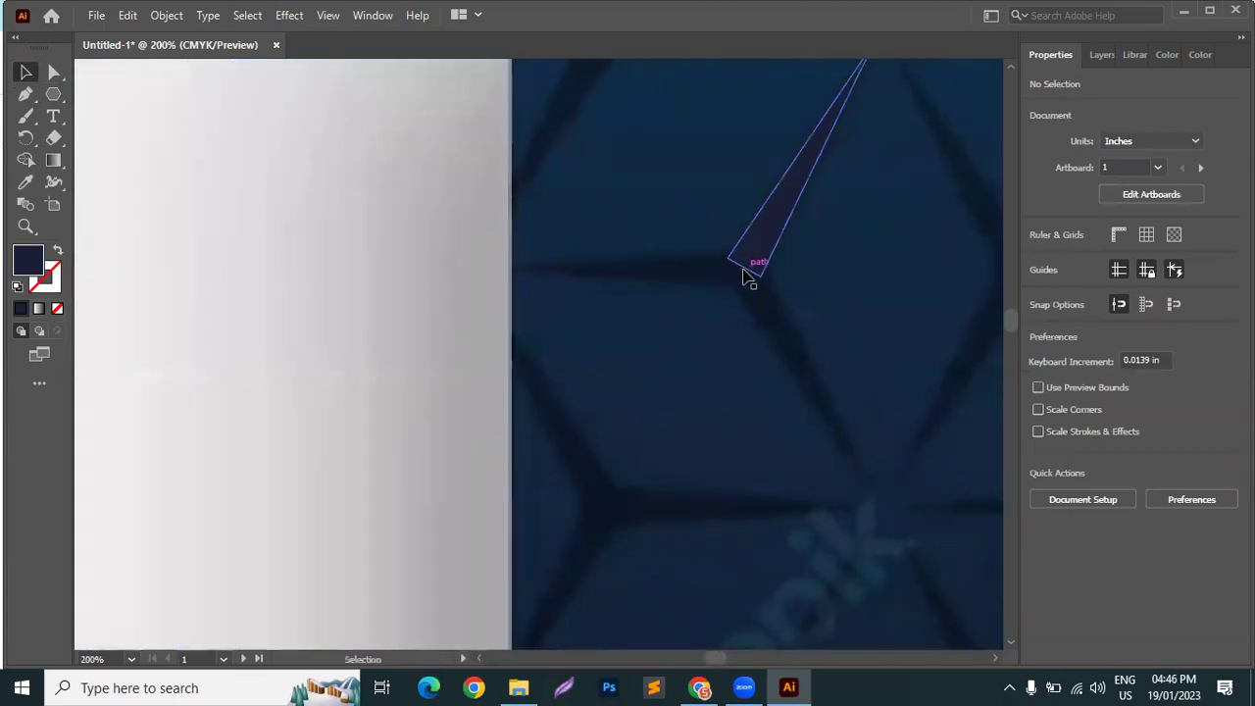
{"action": "scroll", "coordinate": [785, 225], "scroll_direction": "down", "scroll_amount": 1}
{"action": "key", "text": "space"}
{"action": "left_click_drag", "start_coordinate": [796, 206], "coordinate": [697, 311]}
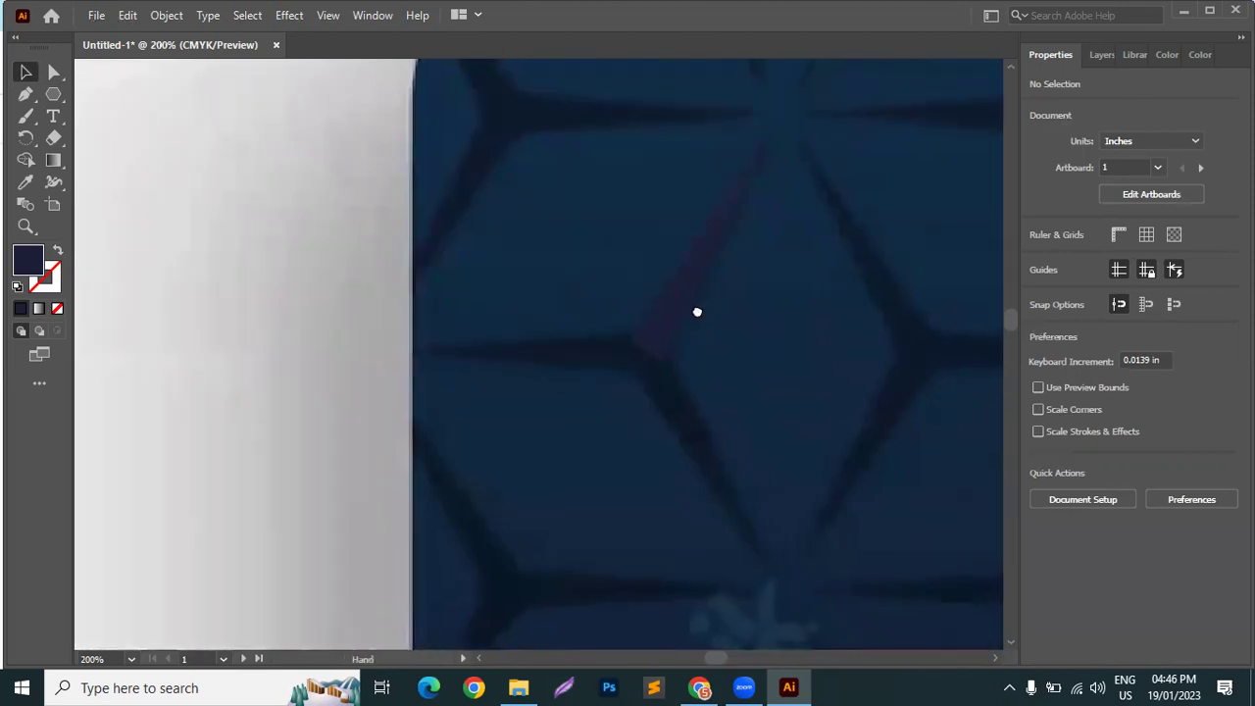
{"action": "left_click", "coordinate": [690, 300]}
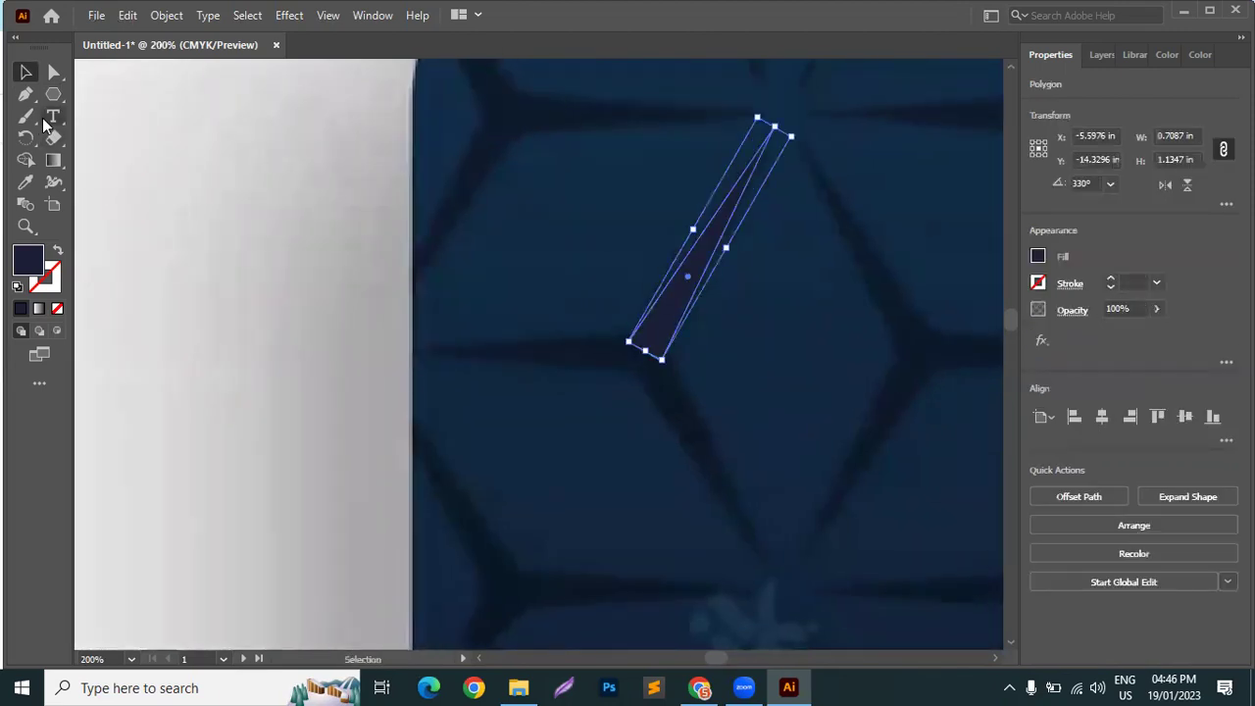
{"action": "left_click", "coordinate": [26, 140]}
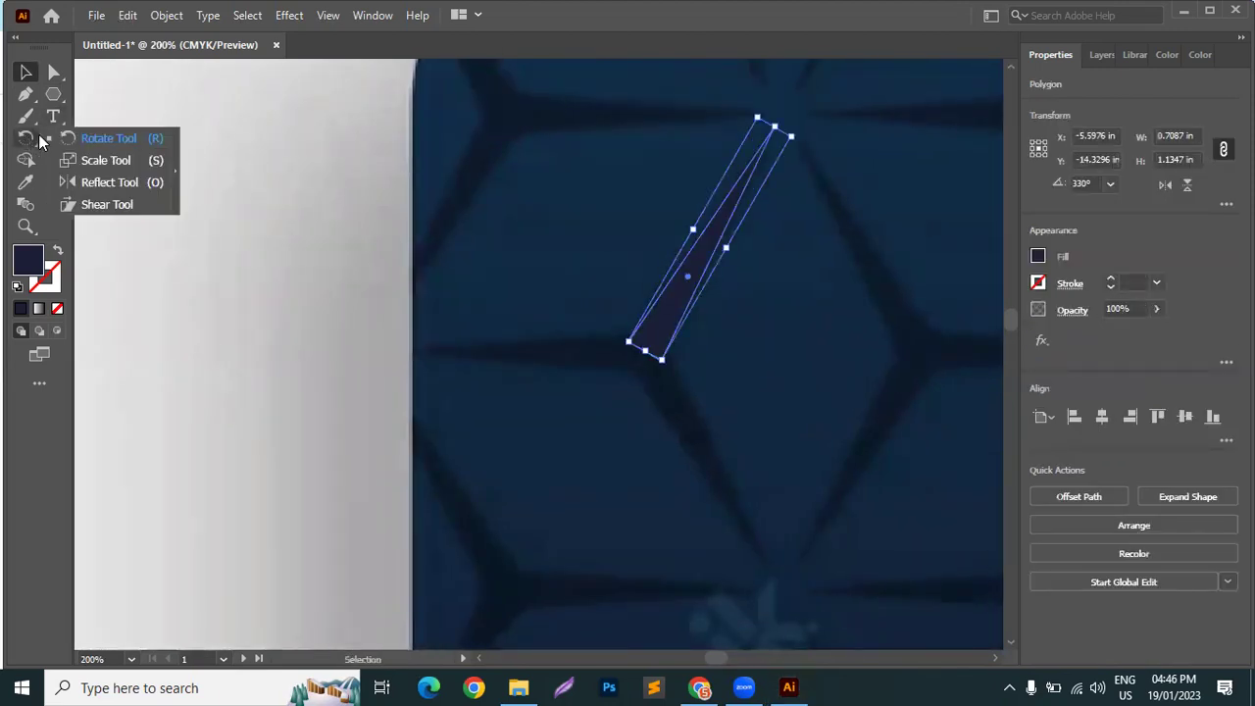
{"action": "left_click", "coordinate": [111, 145]}
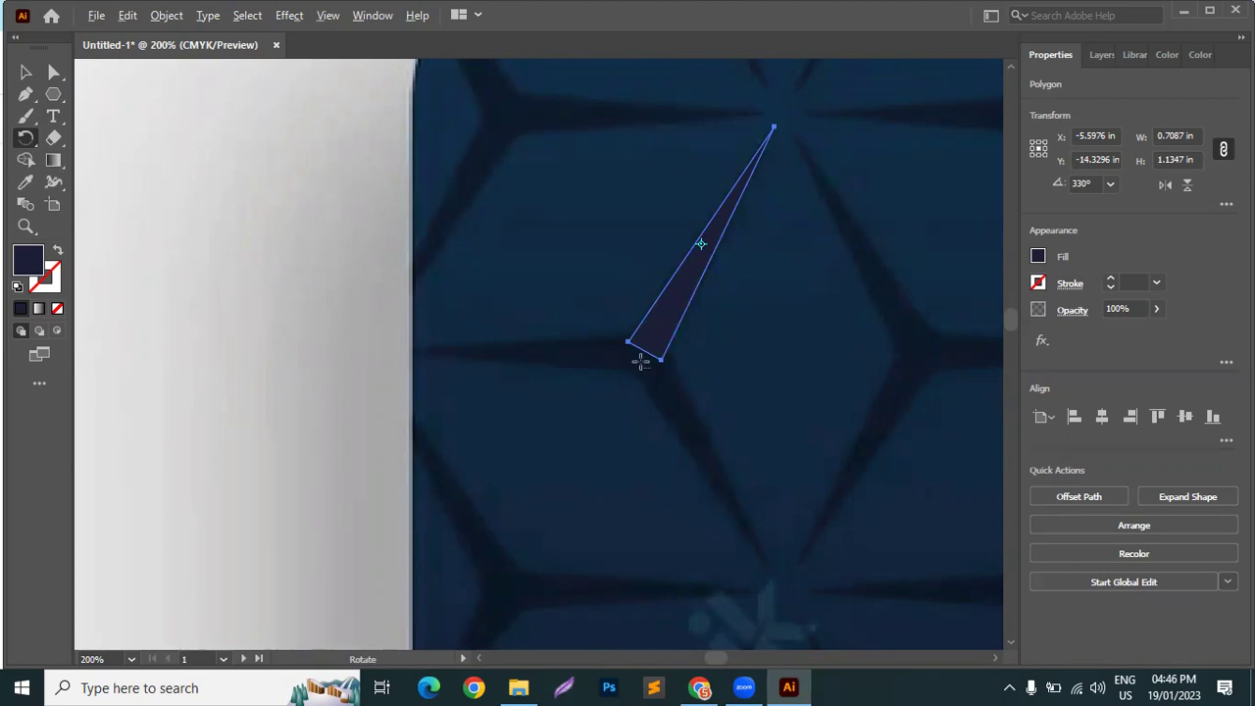
{"action": "left_click", "coordinate": [644, 351], "text": "alt"}
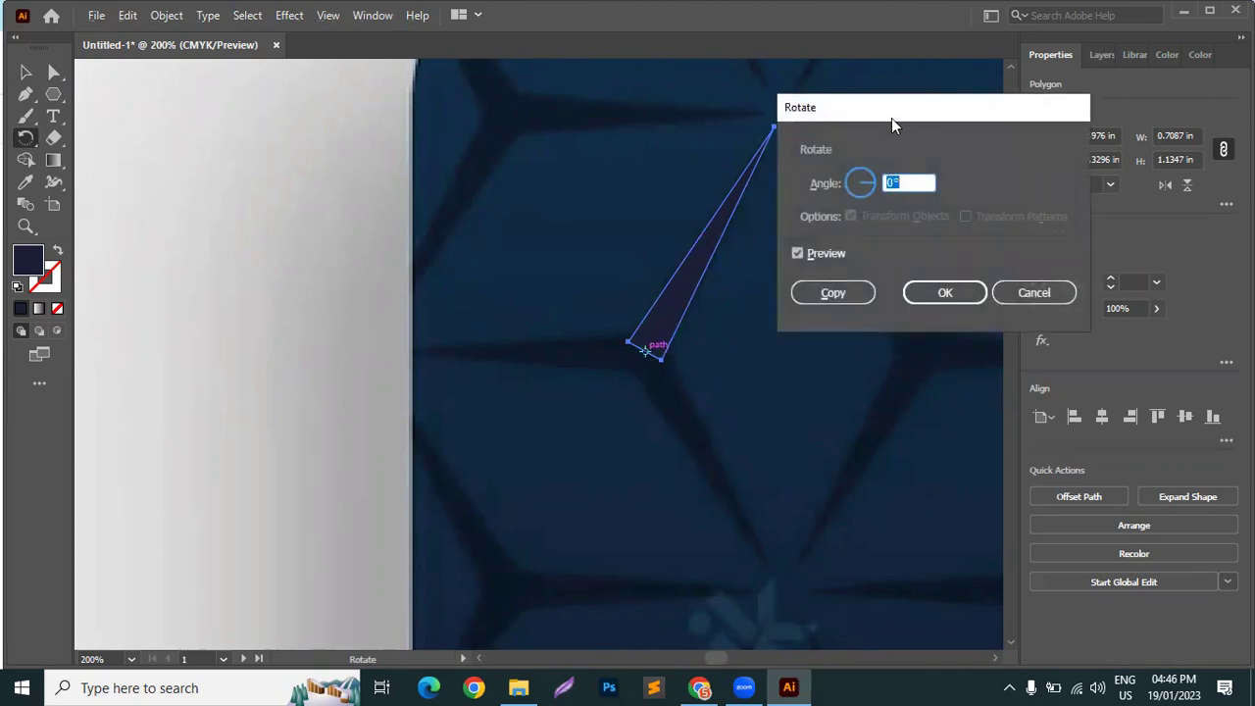
Copy the spike rotated 120° around that tip, then repeat with Ctrl+D for a third arm
{"action": "left_click_drag", "start_coordinate": [917, 114], "coordinate": [1064, 141]}
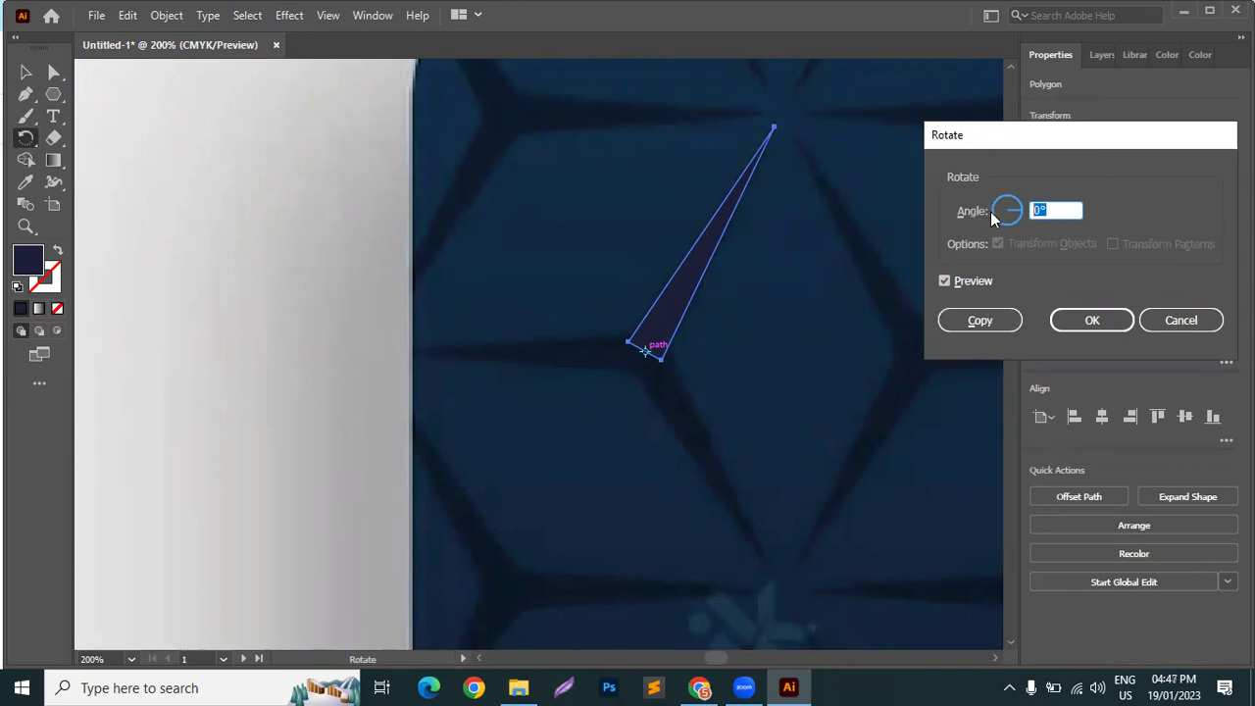
{"action": "type", "text": "90"}
{"action": "left_click", "coordinate": [979, 283]}
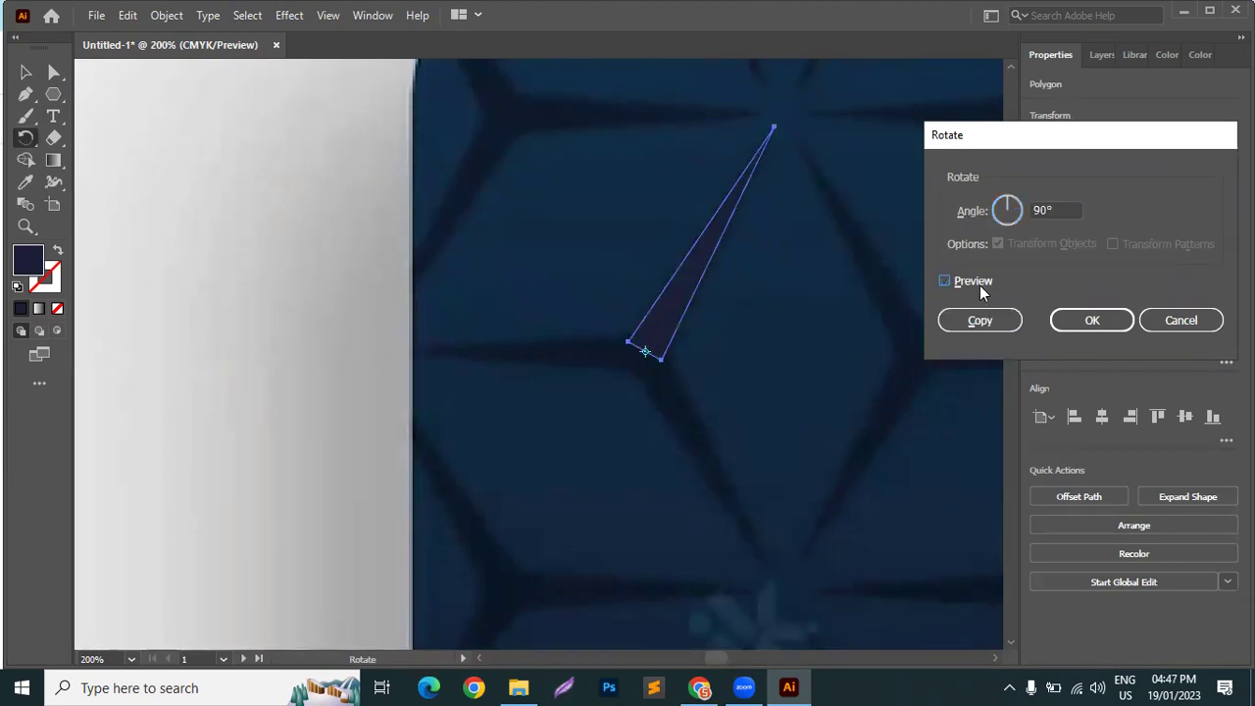
{"action": "left_click", "coordinate": [977, 283]}
{"action": "left_click", "coordinate": [978, 283]}
{"action": "left_click", "coordinate": [978, 283]}
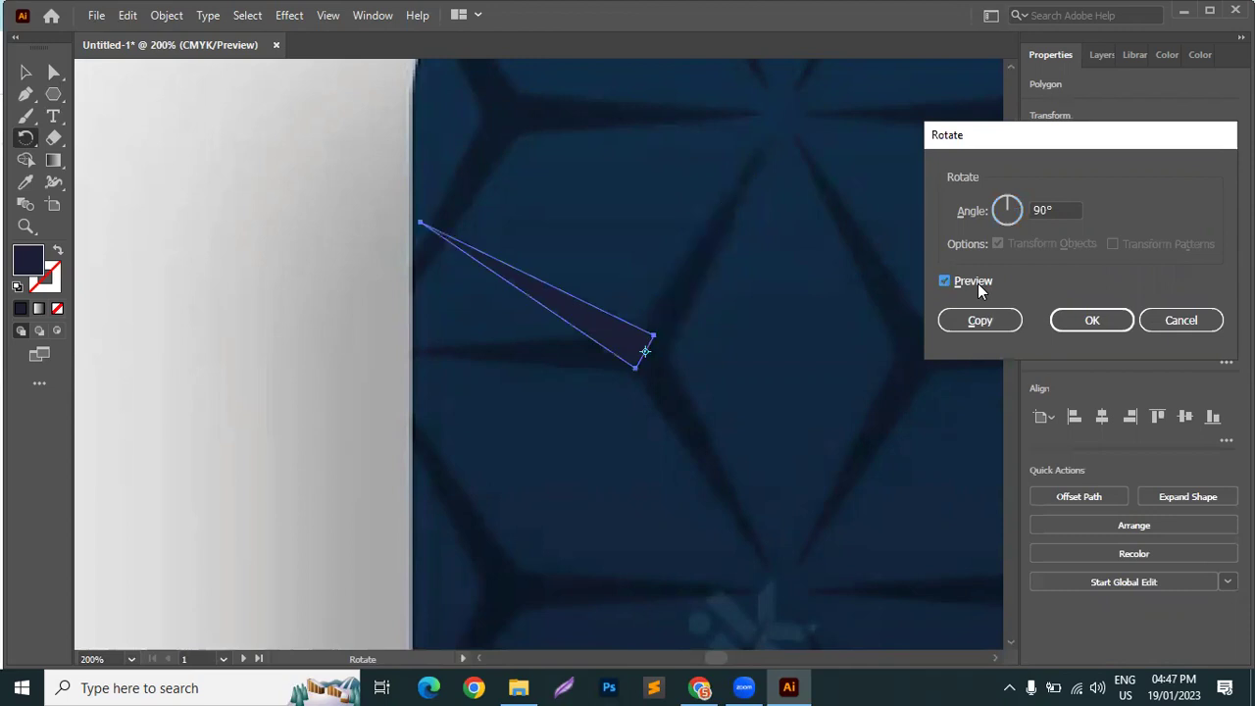
{"action": "left_click_drag", "start_coordinate": [1006, 207], "coordinate": [1005, 215]}
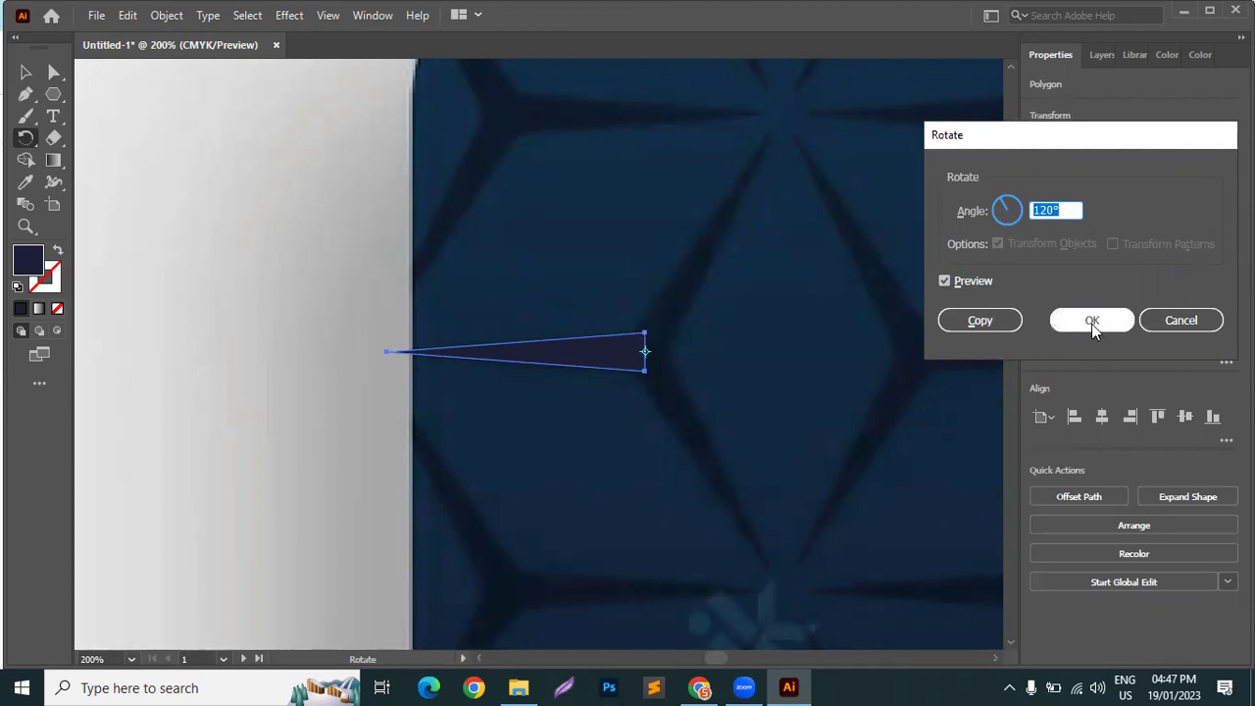
{"action": "left_click", "coordinate": [980, 320]}
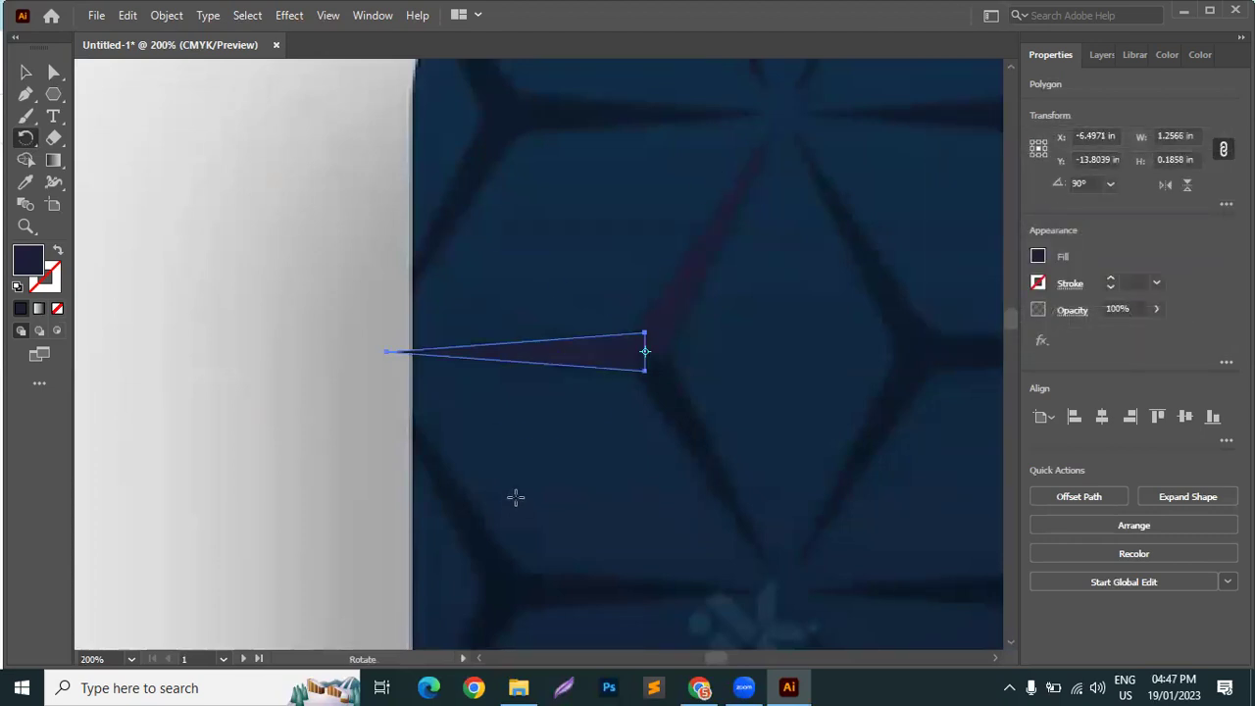
{"action": "key", "text": "ctrl"}
{"action": "key", "text": "ctrl+d"}
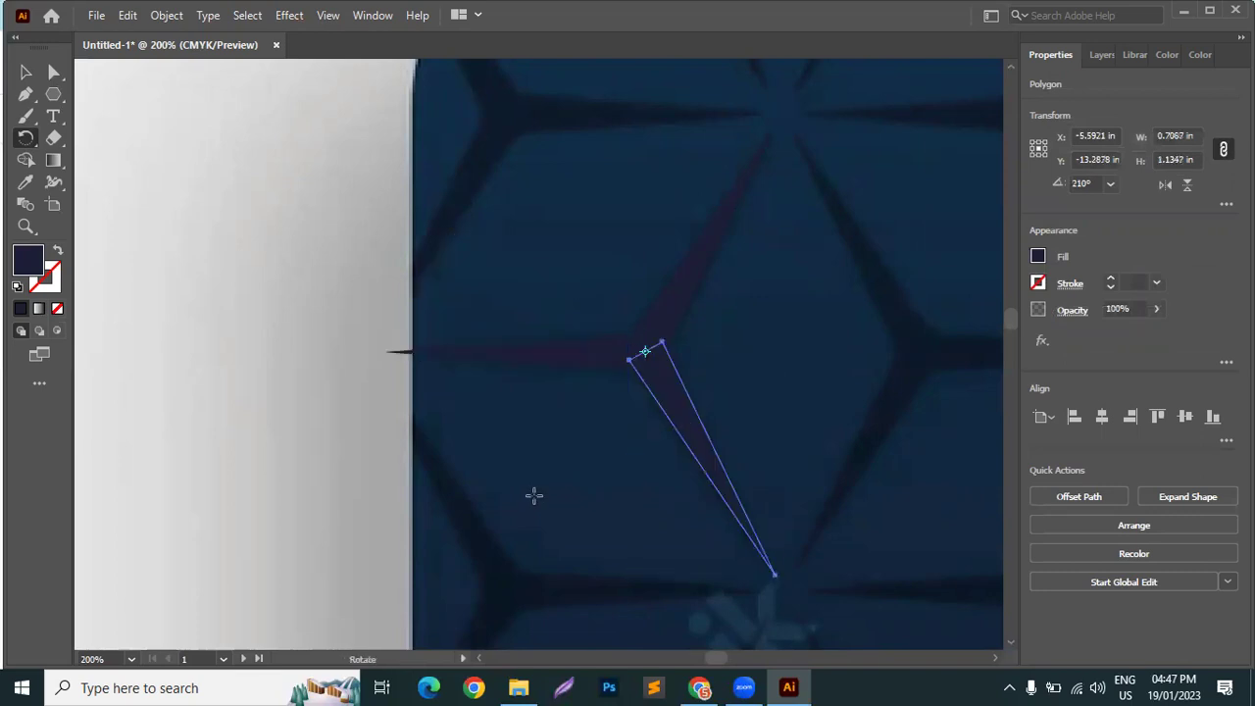
Delete the extra spike copy and unite the three spikes with the Shape Builder
{"action": "key", "text": "v"}
{"action": "key", "text": "Delete"}
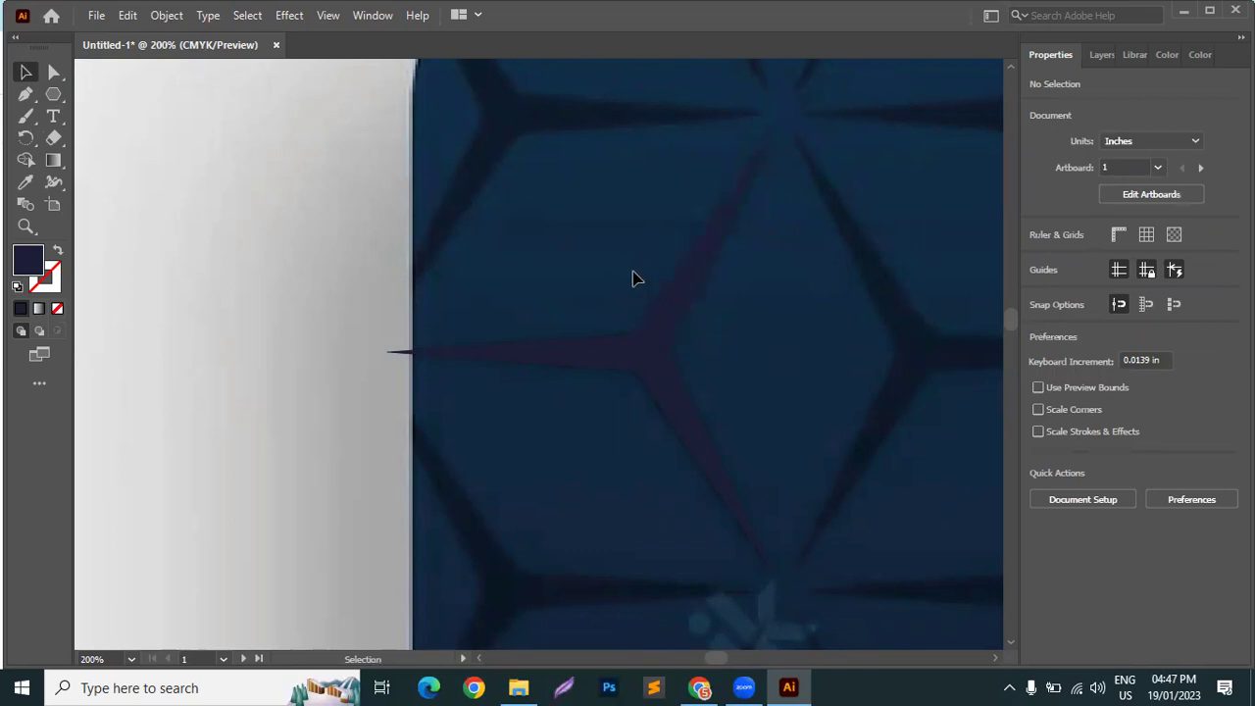
{"action": "left_click_drag", "start_coordinate": [539, 252], "coordinate": [693, 451]}
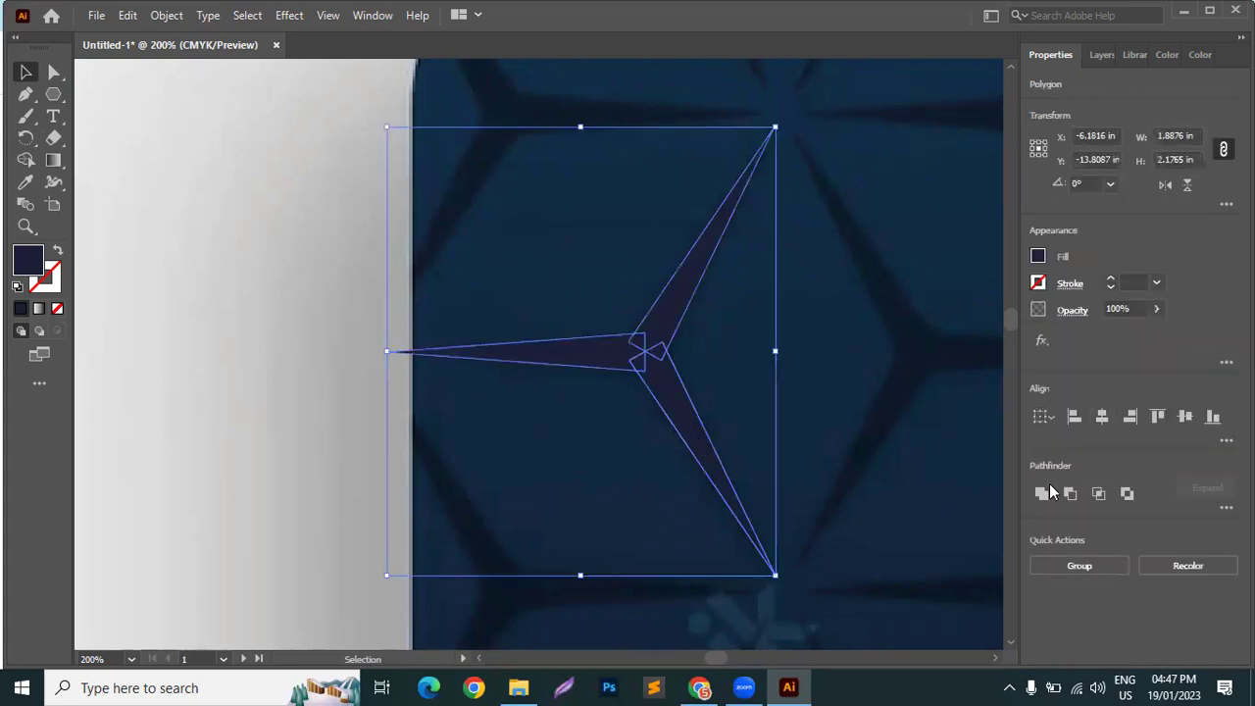
{"action": "left_click", "coordinate": [26, 159]}
{"action": "mouse_move", "coordinate": [598, 356]}
{"action": "left_mouse_down"}
{"action": "mouse_move", "coordinate": [660, 323]}
{"action": "mouse_move", "coordinate": [661, 373]}
{"action": "mouse_move", "coordinate": [640, 359]}
{"action": "mouse_move", "coordinate": [505, 361]}
{"action": "left_mouse_up"}
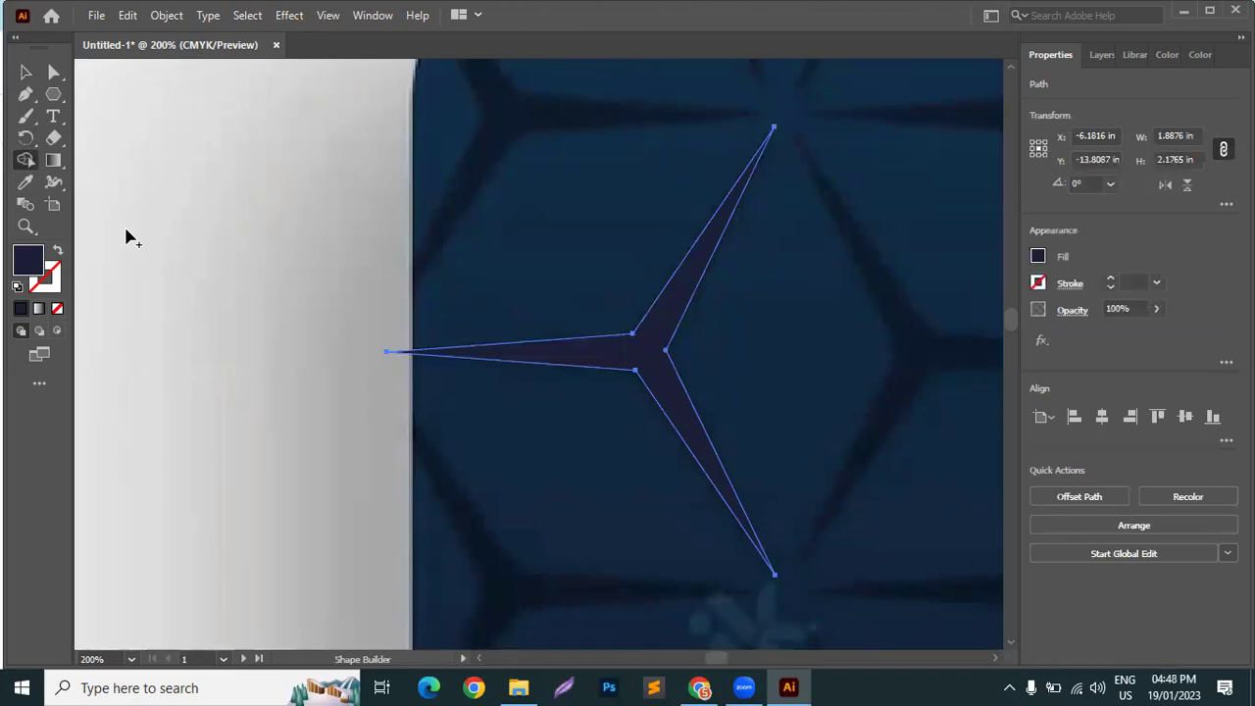
{"action": "left_click", "coordinate": [27, 72]}
{"action": "left_click", "coordinate": [189, 208]}
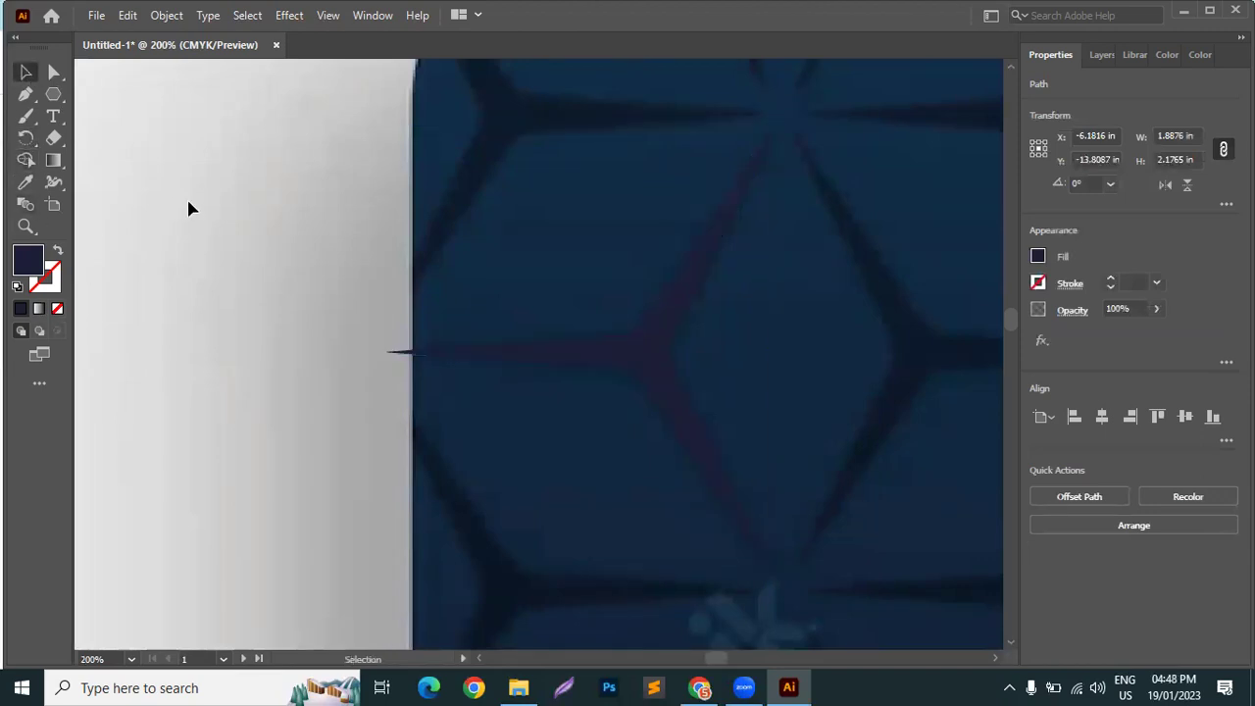
{"action": "scroll", "coordinate": [174, 215], "scroll_direction": "down", "scroll_amount": 1}
{"action": "scroll", "coordinate": [197, 230], "scroll_direction": "down", "scroll_amount": 5}
Select the star piece, drag out a trial sideways copy, and delete it
{"action": "scroll", "coordinate": [218, 253], "scroll_direction": "up", "scroll_amount": 2}
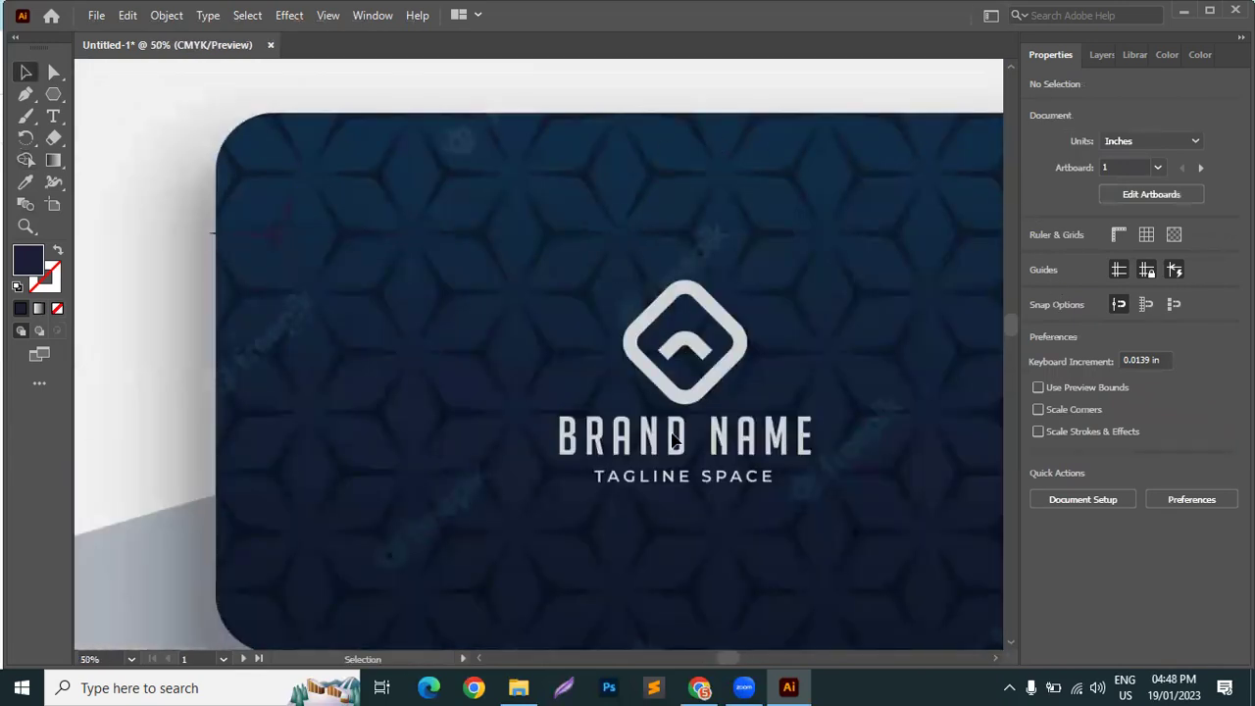
{"action": "left_click_drag", "start_coordinate": [292, 98], "coordinate": [338, 141]}
{"action": "scroll", "coordinate": [422, 249], "scroll_direction": "up", "scroll_amount": 1}
{"action": "left_click", "coordinate": [253, 280]}
{"action": "scroll", "coordinate": [229, 284], "scroll_direction": "up", "scroll_amount": 2}
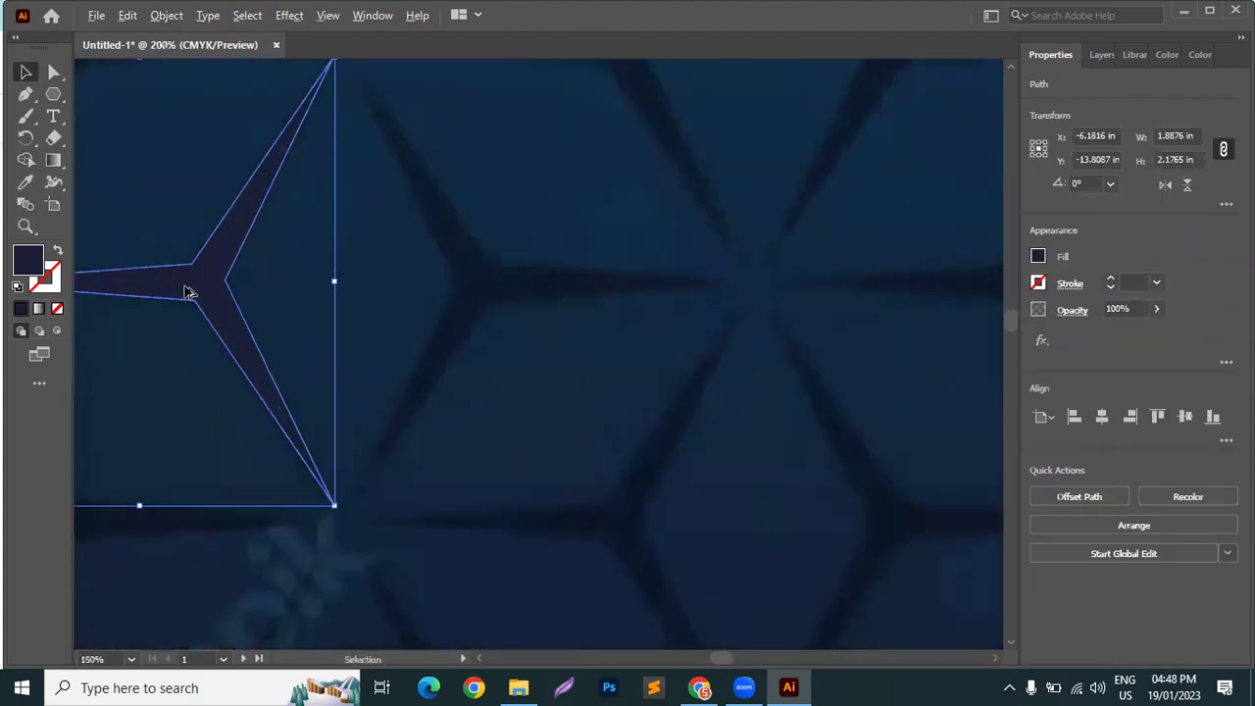
{"action": "left_click_drag", "start_coordinate": [196, 285], "coordinate": [514, 300]}
{"action": "scroll", "coordinate": [514, 300], "scroll_direction": "down", "scroll_amount": 1}
{"action": "key", "text": "Delete"}
Try the Reflect dialog and a horizontal flip on the star, then cancel and undo
{"action": "left_click", "coordinate": [336, 292]}
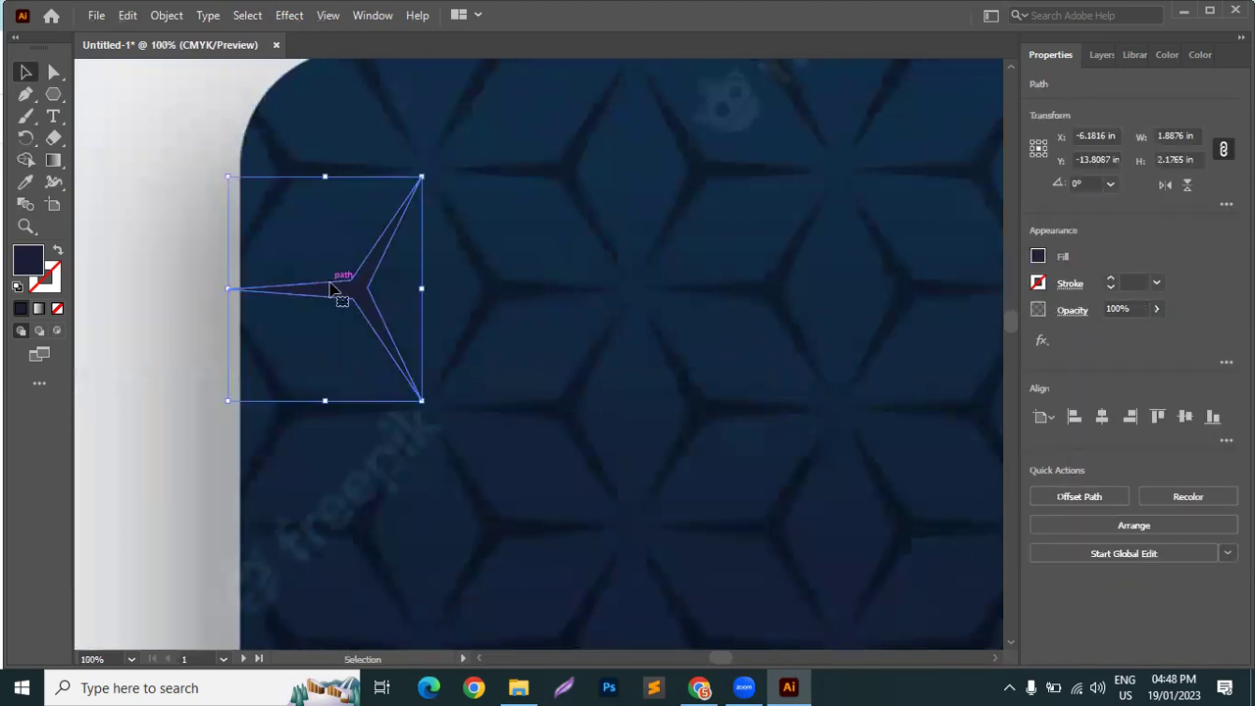
{"action": "right_click", "coordinate": [330, 288]}
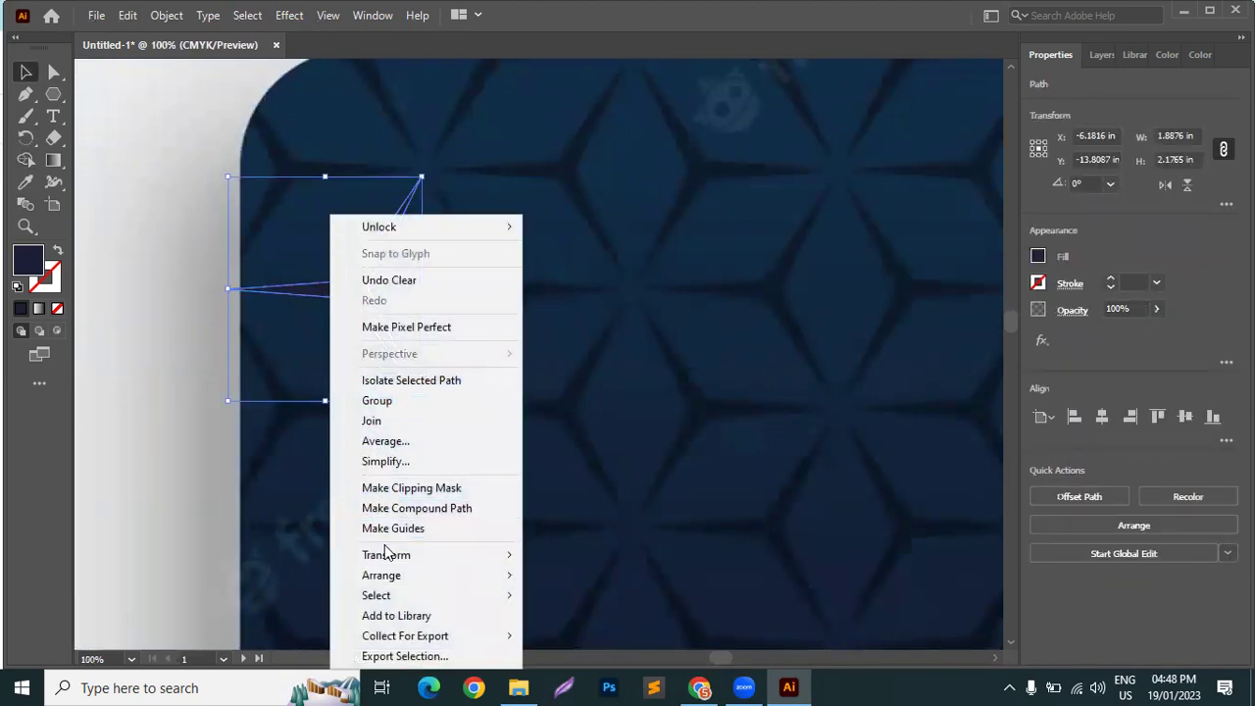
{"action": "mouse_move", "coordinate": [387, 555]}
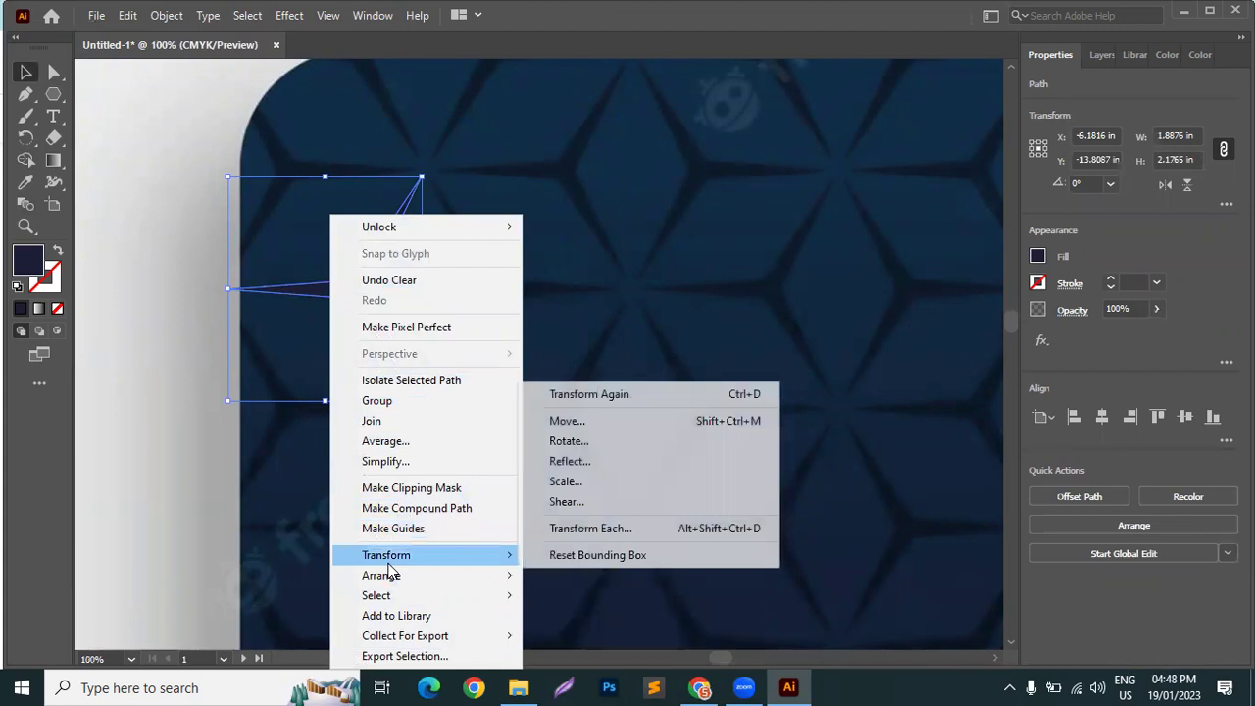
{"action": "left_click", "coordinate": [582, 463]}
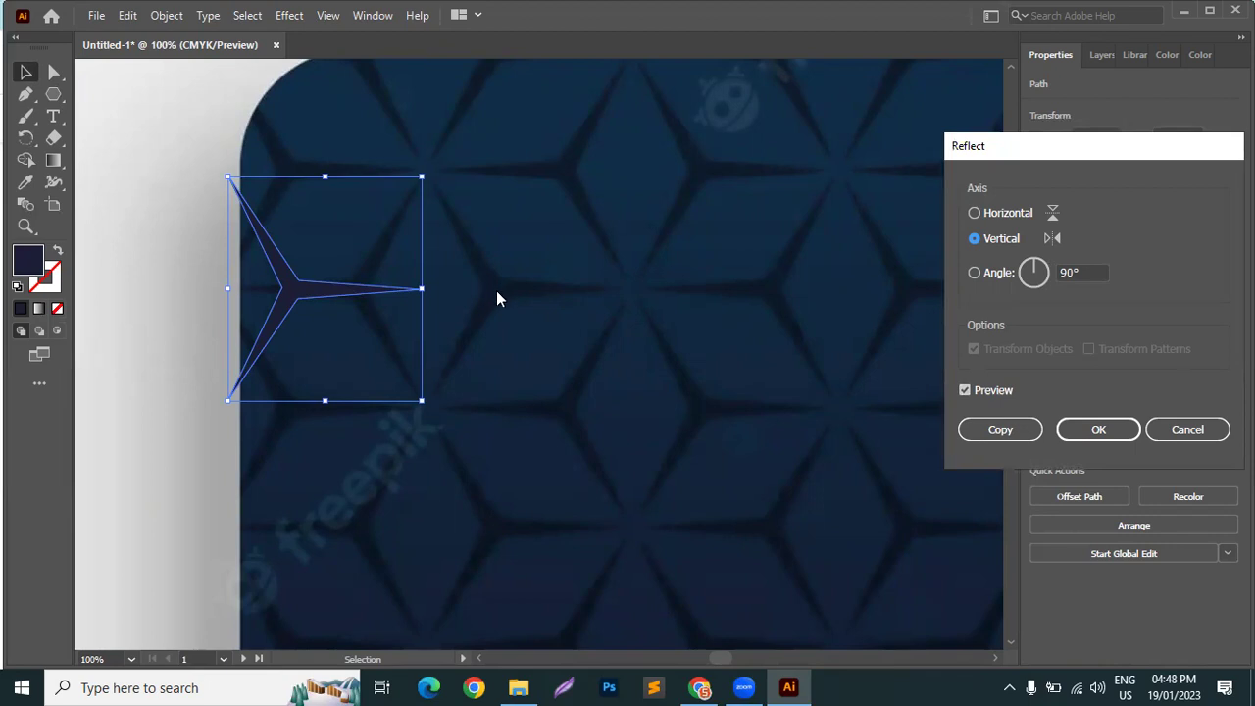
{"action": "left_click", "coordinate": [1187, 429]}
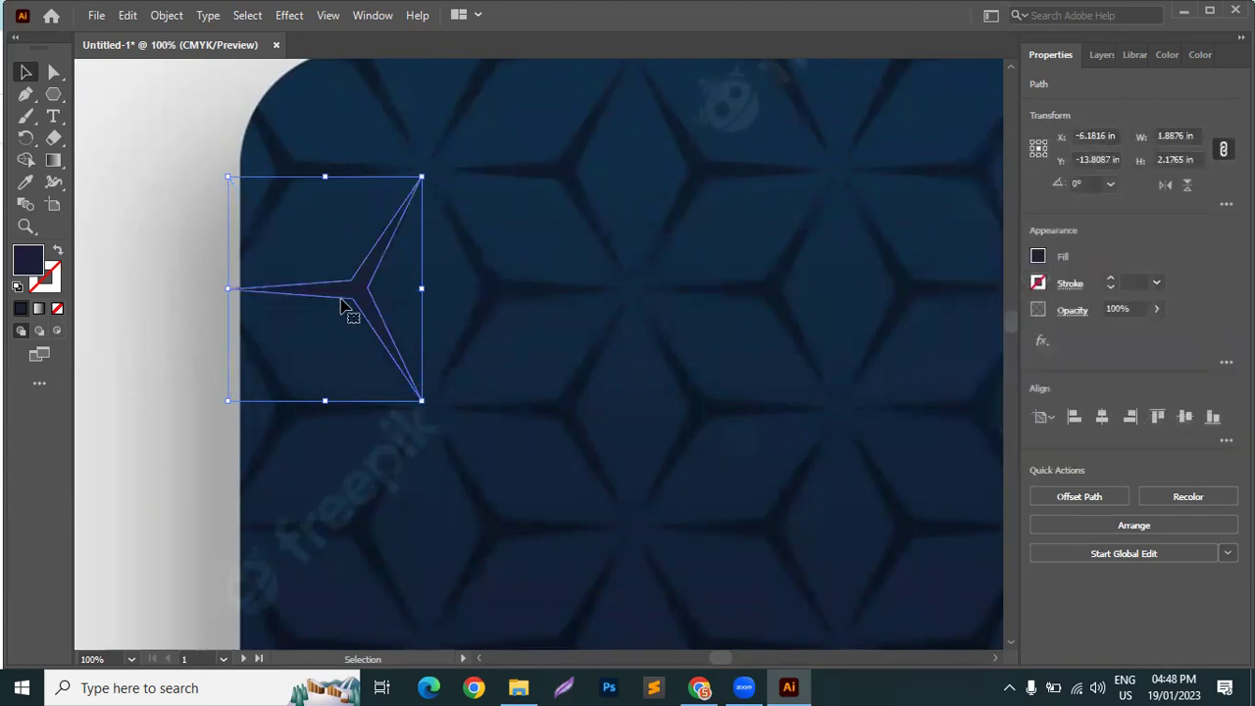
{"action": "left_click", "coordinate": [1173, 187]}
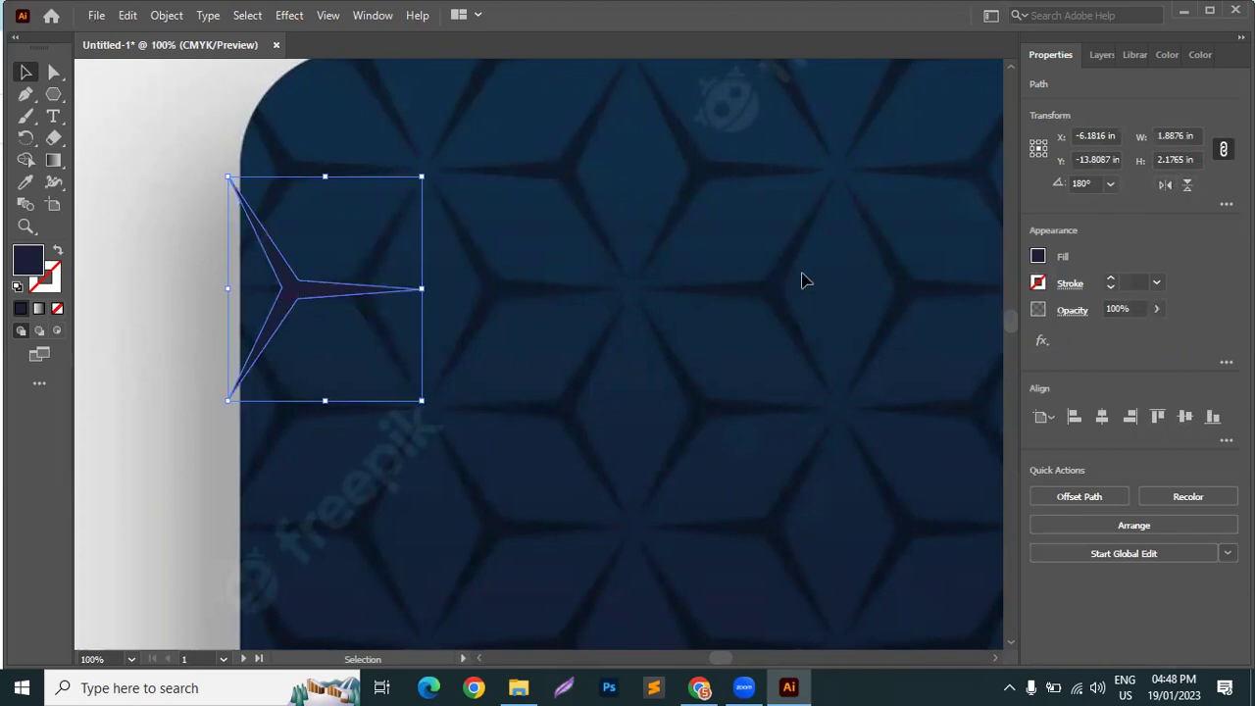
{"action": "key", "text": "ctrl+z"}
Flip the star about its right-middle reference point, then undo the flip
{"action": "left_click", "coordinate": [1045, 150]}
{"action": "left_click", "coordinate": [1166, 186]}
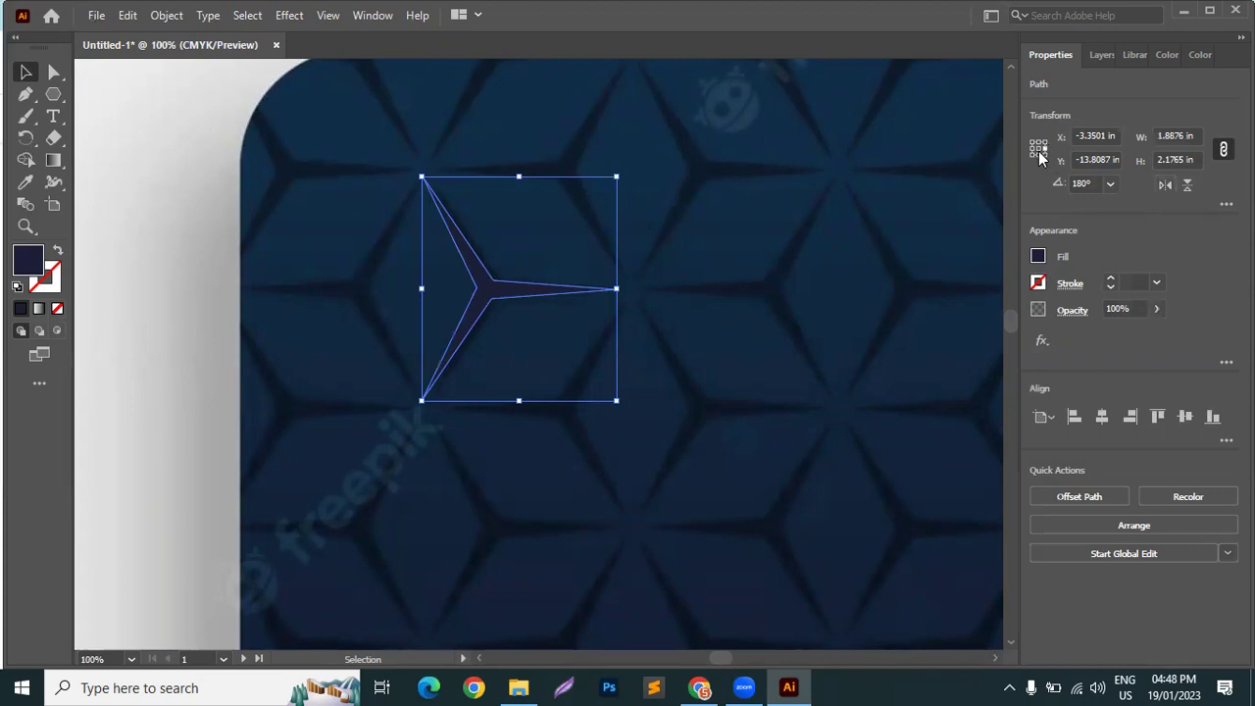
{"action": "key", "text": "z"}
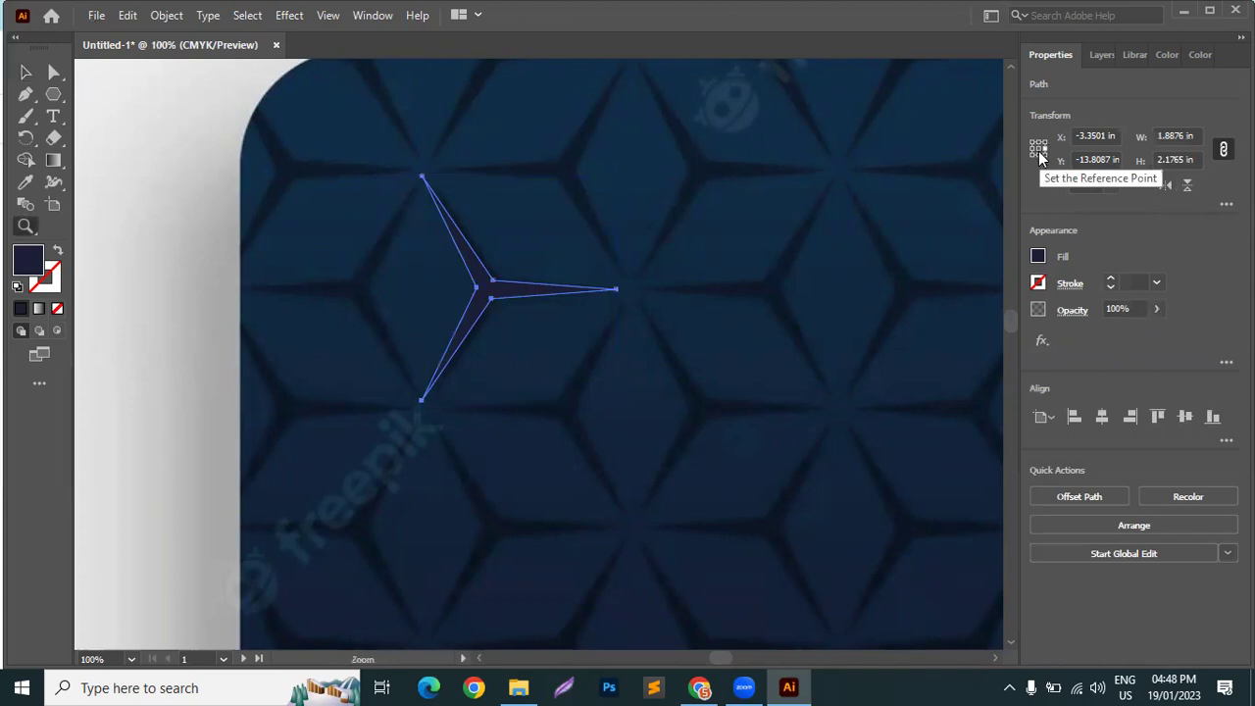
{"action": "key", "text": "ctrl+z"}
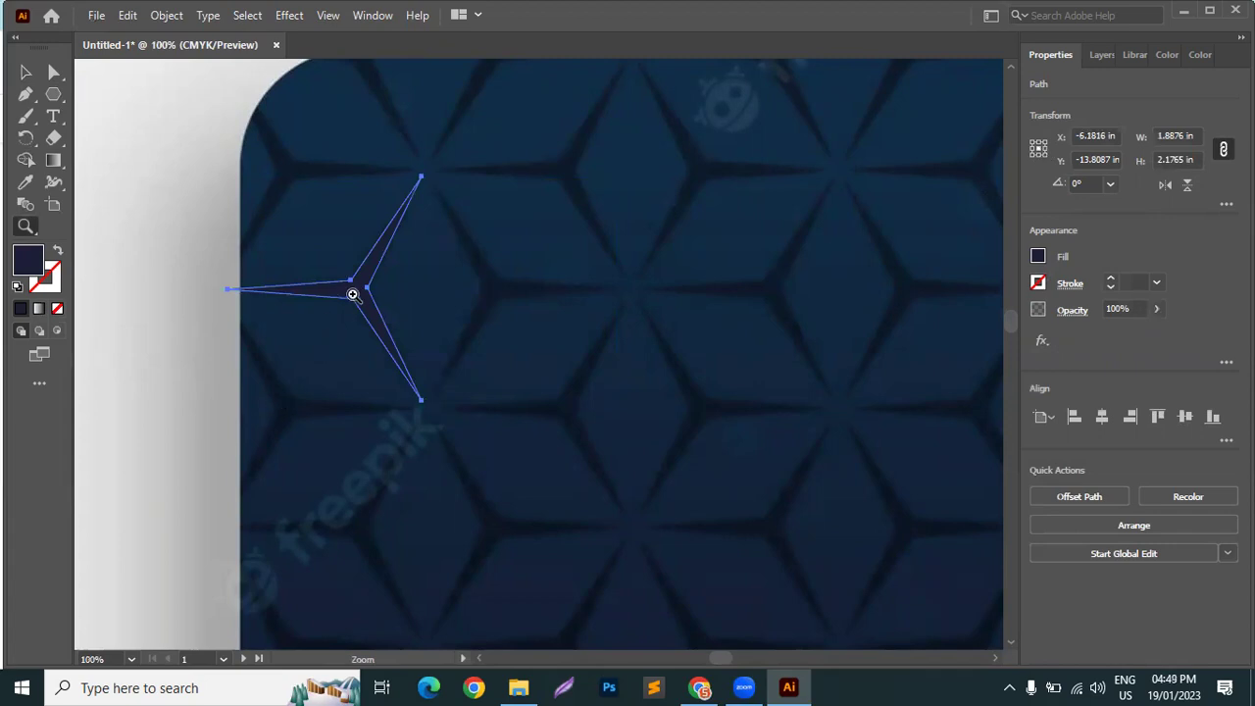
{"action": "left_click", "coordinate": [25, 72]}
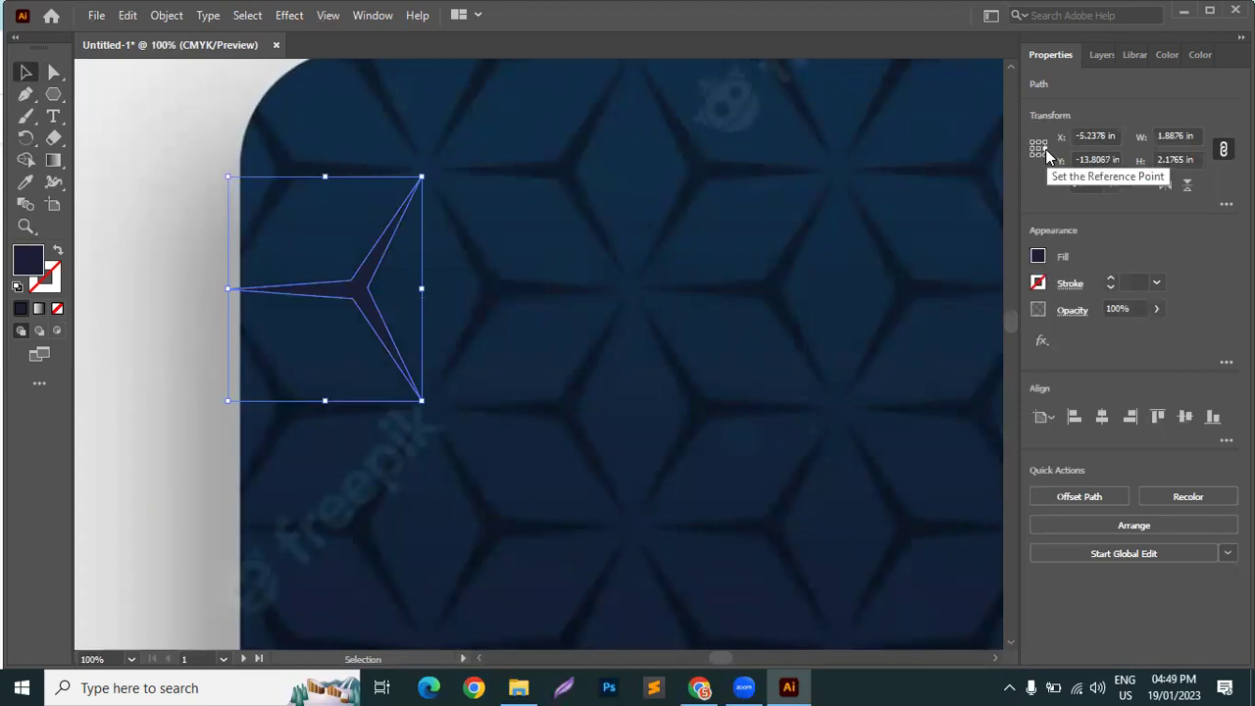
Mirror the star piece across its right edge using the right-middle reference point
{"action": "right_click", "coordinate": [376, 258]}
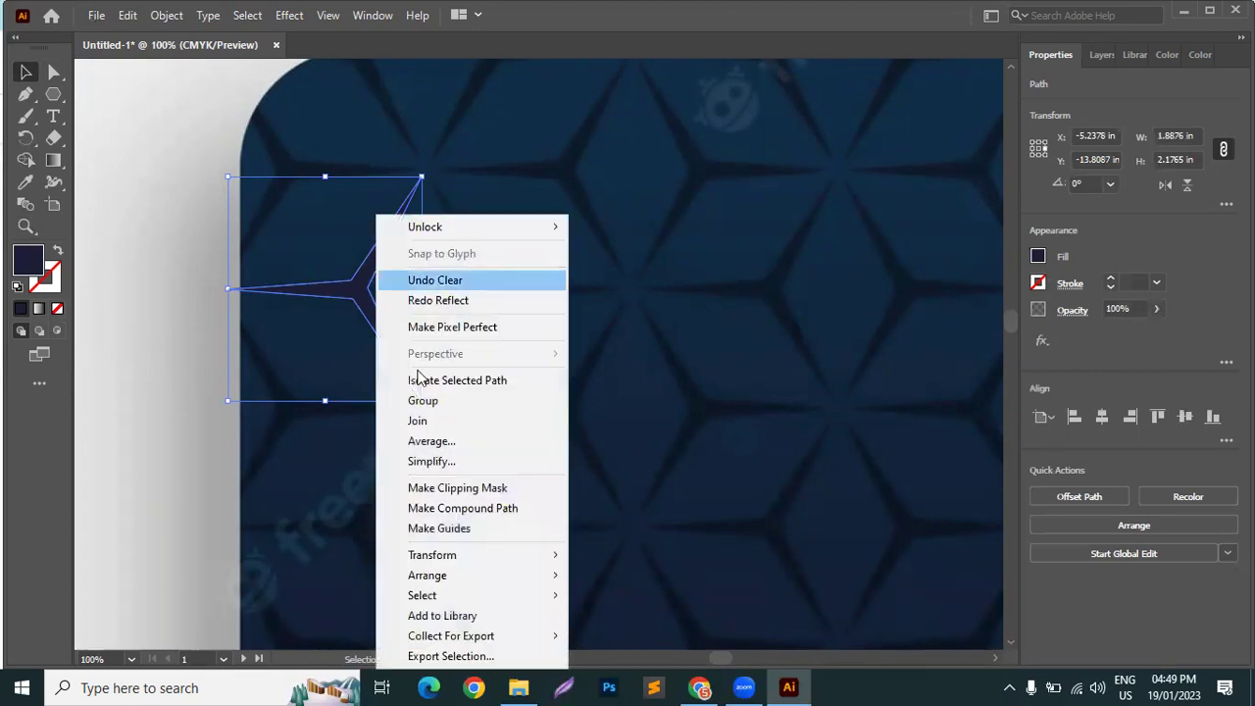
{"action": "mouse_move", "coordinate": [465, 567]}
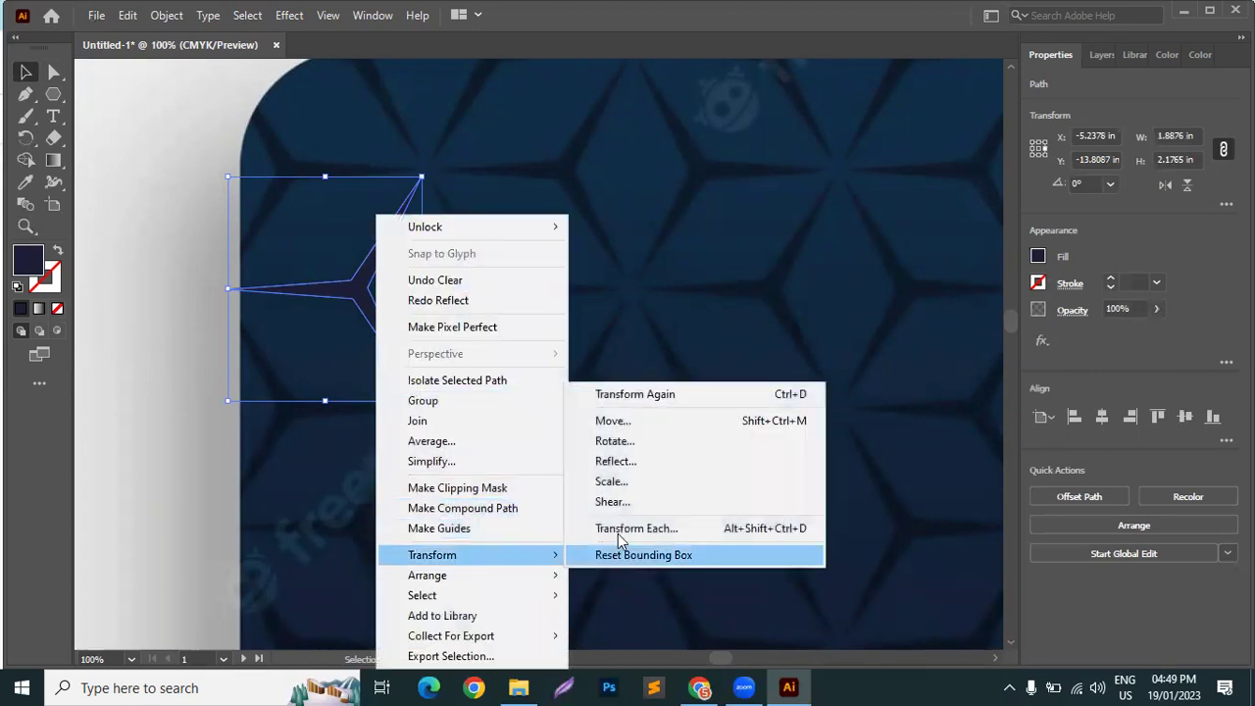
{"action": "left_click", "coordinate": [628, 467]}
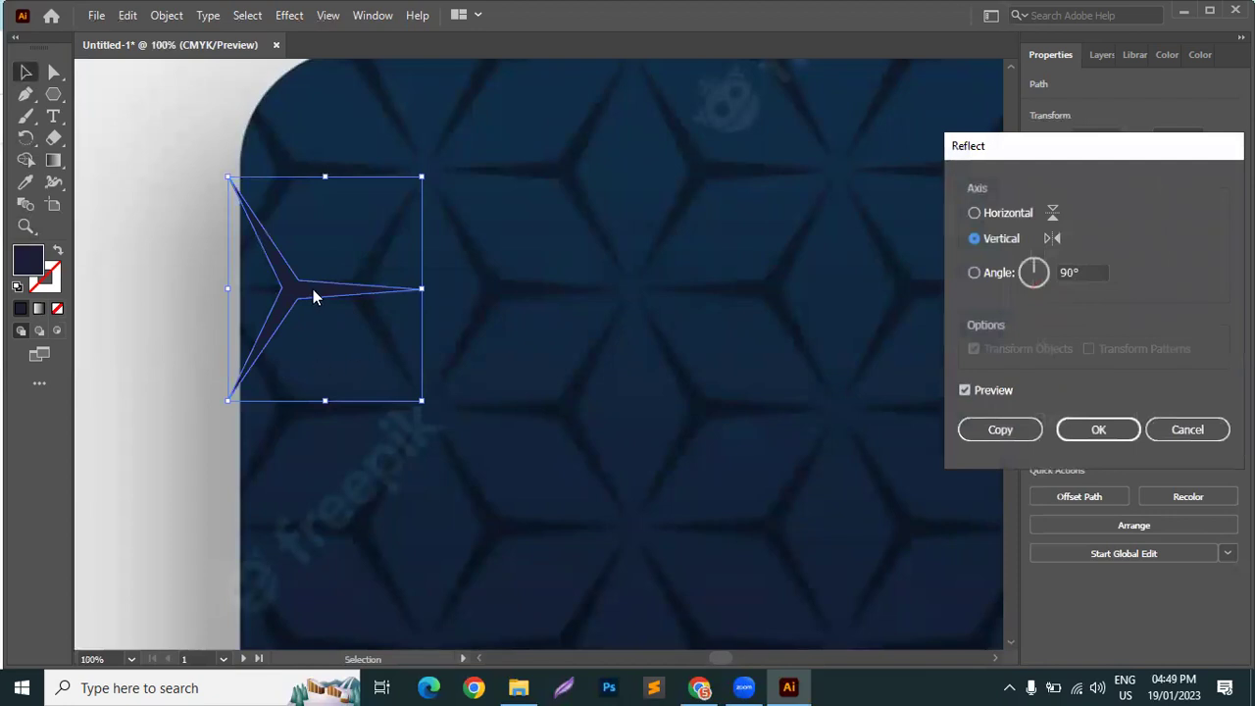
{"action": "left_click", "coordinate": [1188, 429]}
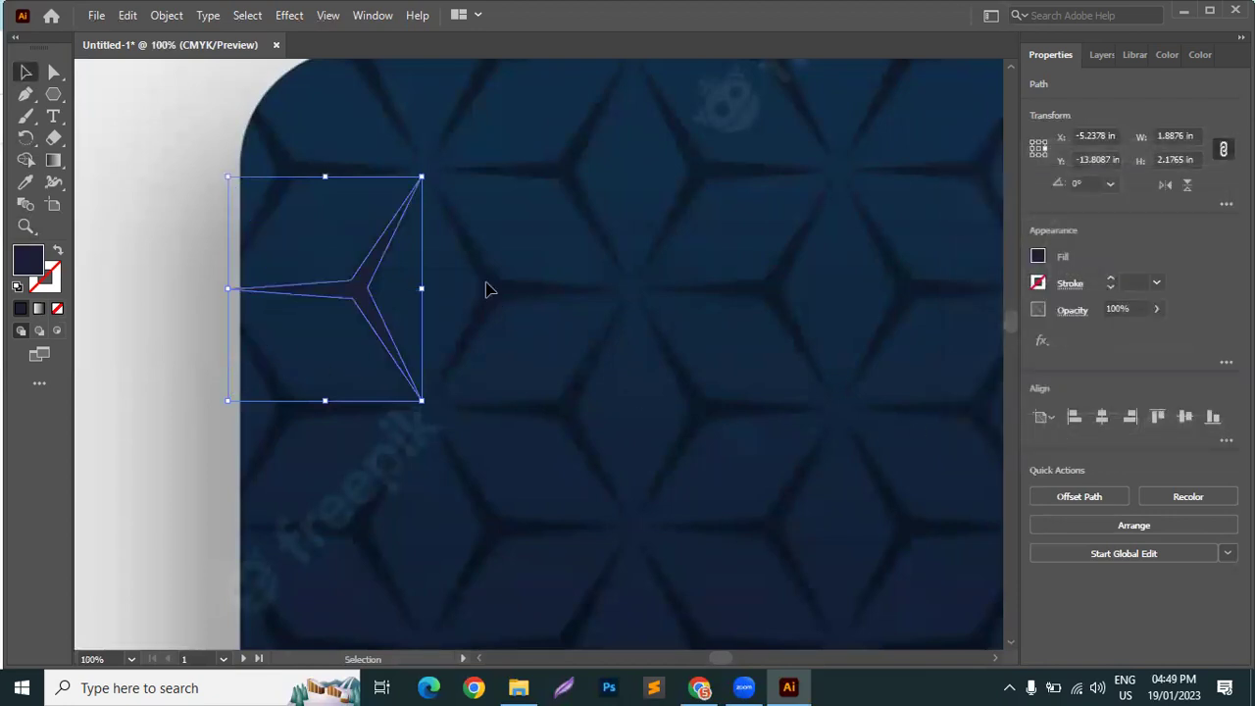
{"action": "left_click", "coordinate": [1045, 149]}
{"action": "left_click", "coordinate": [1165, 187]}
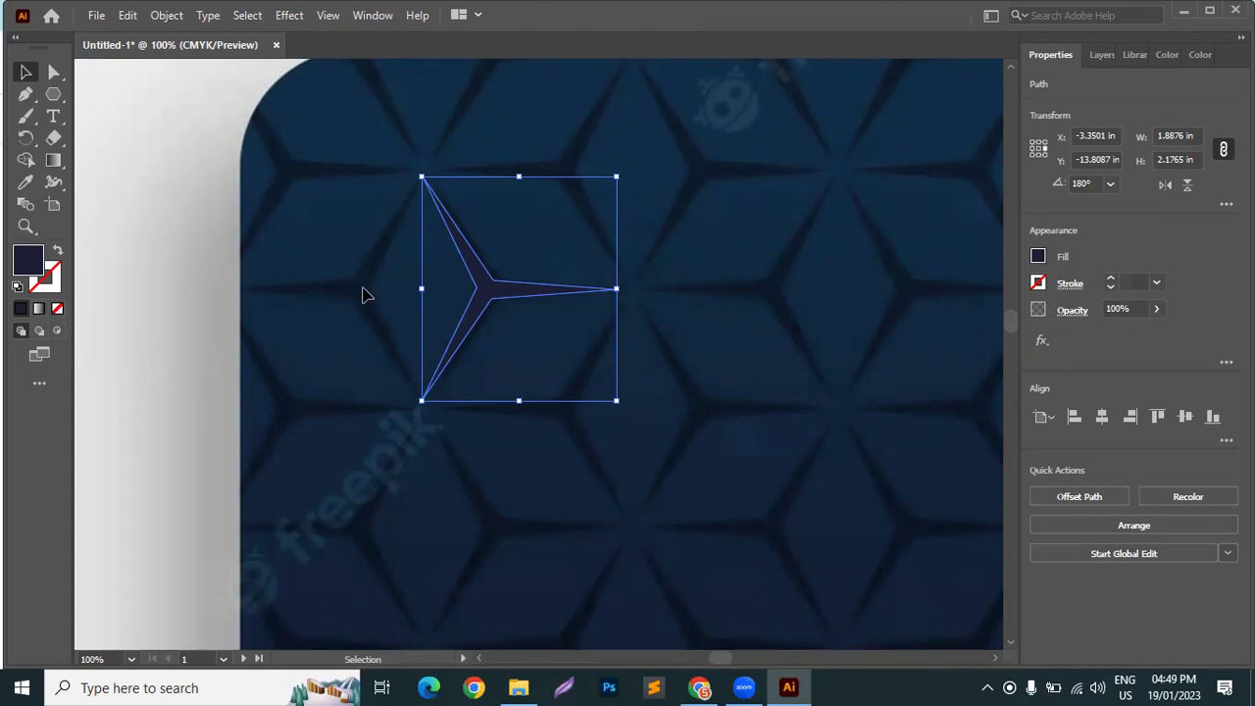
Undo the star piece's flip and paste a copy of it in front of the original
{"action": "key", "text": "z"}
{"action": "left_click", "coordinate": [26, 72]}
{"action": "key", "text": "ctrl+z"}
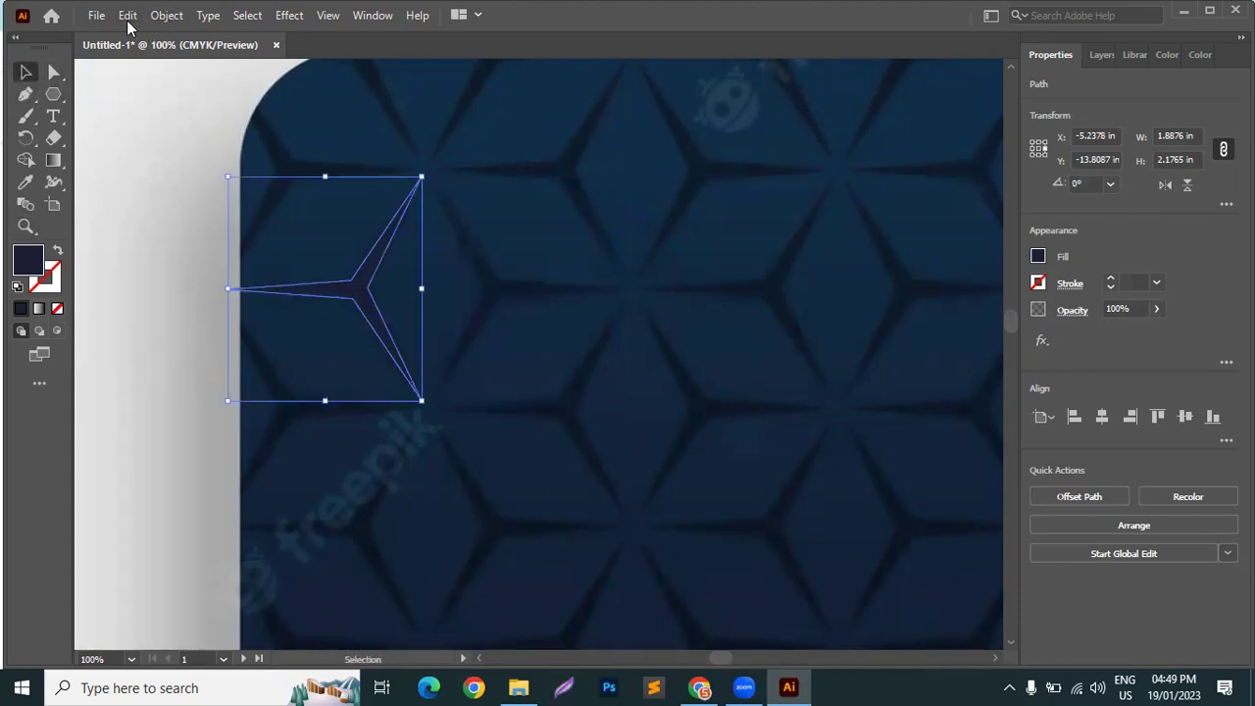
{"action": "left_click", "coordinate": [128, 16]}
{"action": "left_click", "coordinate": [126, 17]}
{"action": "left_click", "coordinate": [126, 17]}
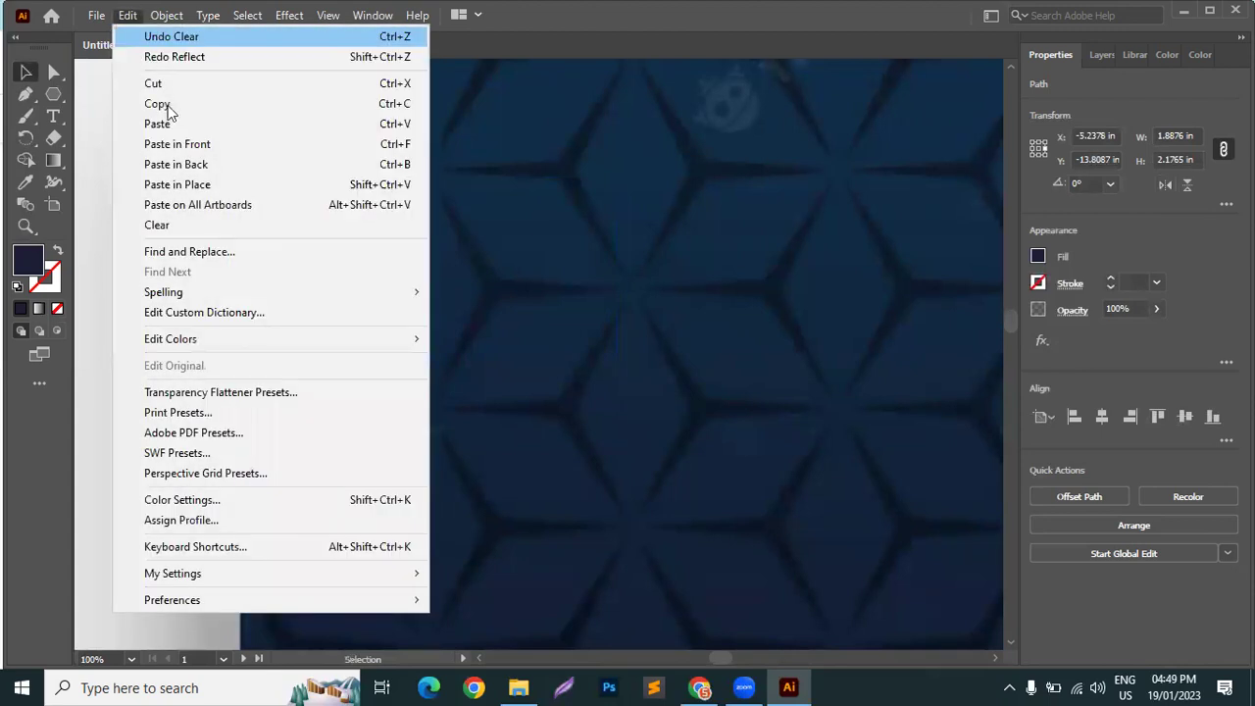
{"action": "left_click", "coordinate": [177, 145]}
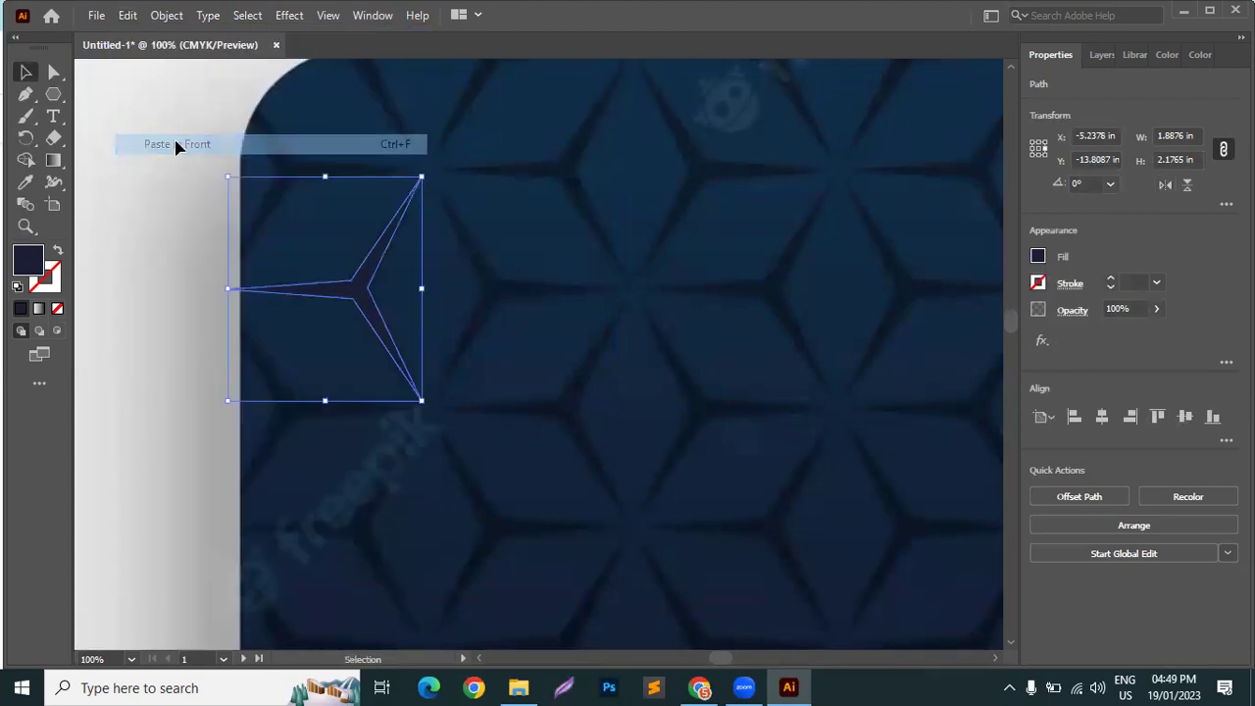
Mirror the pasted copy across its right edge and select it together with the original piece
{"action": "left_click", "coordinate": [1165, 193]}
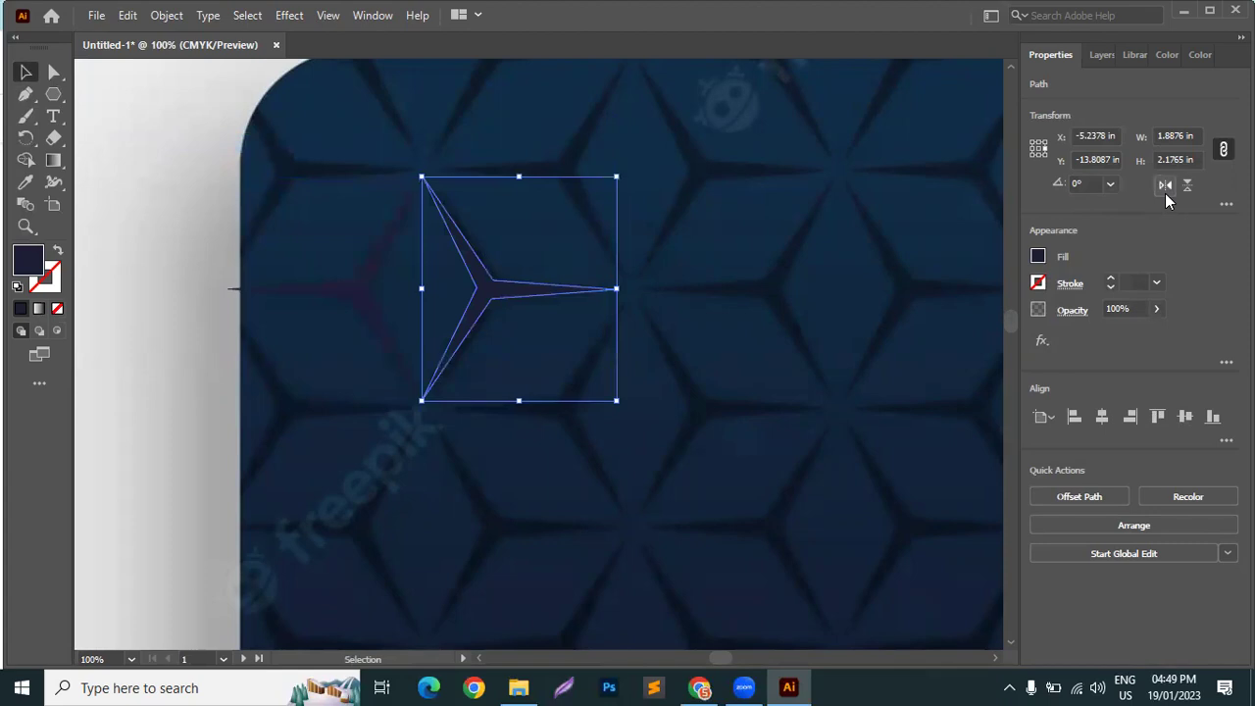
{"action": "left_click", "coordinate": [395, 281]}
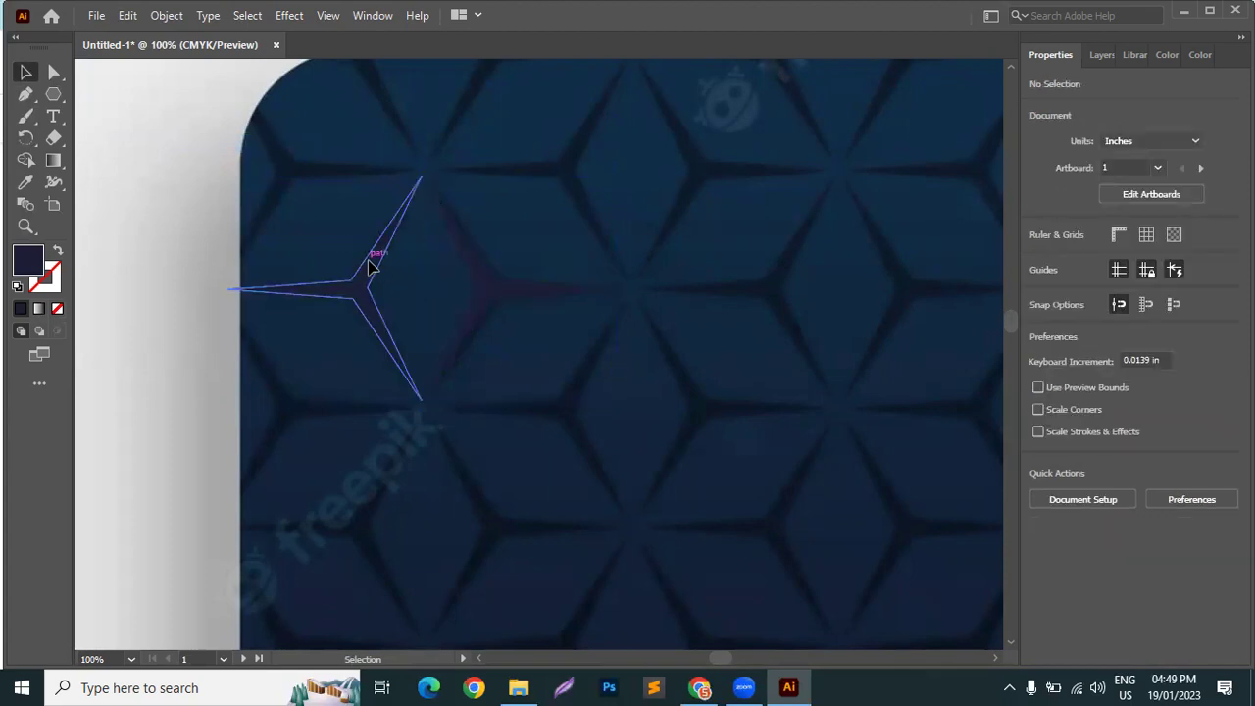
{"action": "left_click", "coordinate": [373, 273]}
{"action": "left_click", "coordinate": [515, 284], "text": "shift"}
{"action": "right_click", "coordinate": [515, 283]}
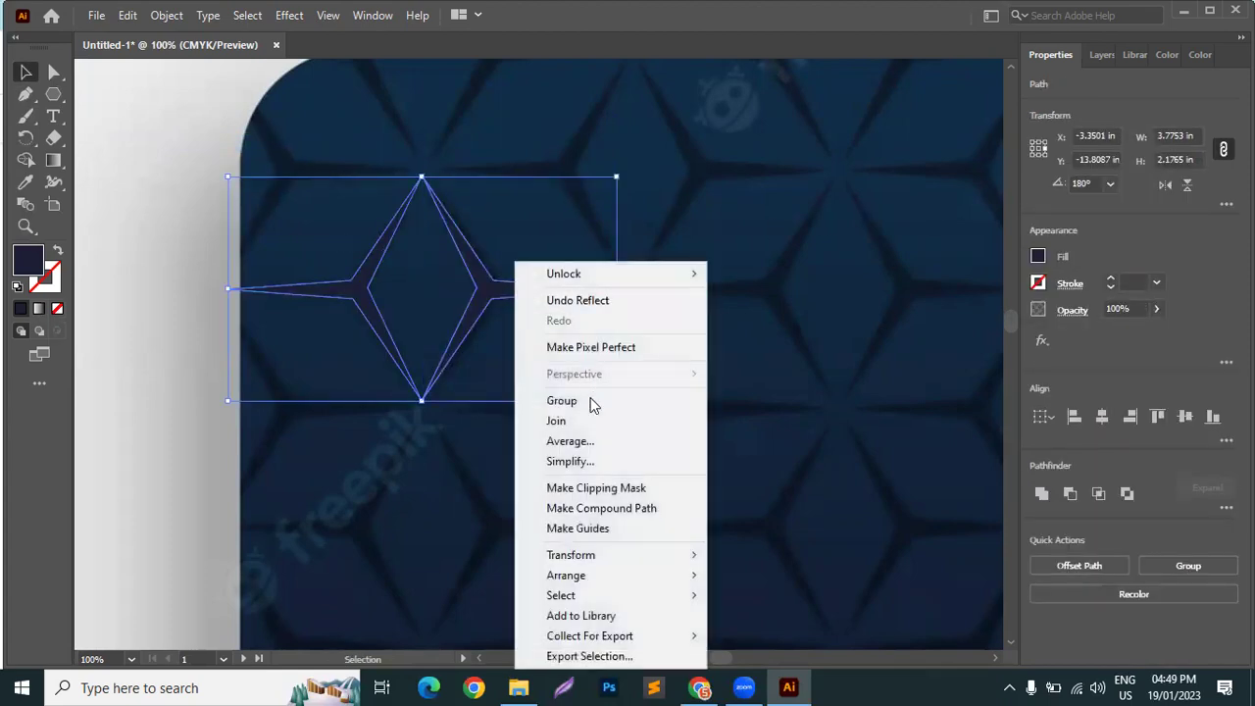
Group the left and right star pieces into one 3.7753 × 2.1765 in diamond motif
{"action": "left_click", "coordinate": [373, 249]}
{"action": "left_click", "coordinate": [392, 231]}
{"action": "left_click", "coordinate": [471, 246], "text": "shift"}
{"action": "right_click", "coordinate": [470, 247]}
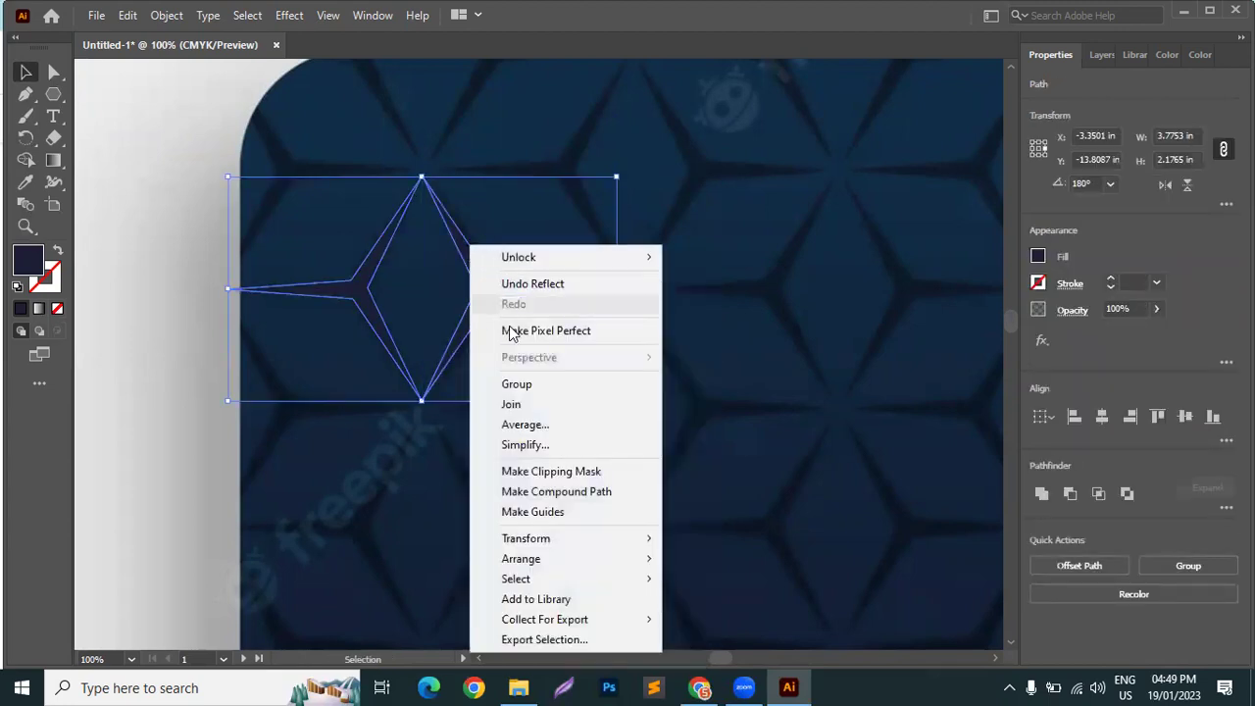
{"action": "left_click", "coordinate": [538, 385]}
Alt+Shift-drag a duplicate of the star to the right, then undo it
{"action": "scroll", "coordinate": [386, 292], "scroll_direction": "down", "scroll_amount": 2}
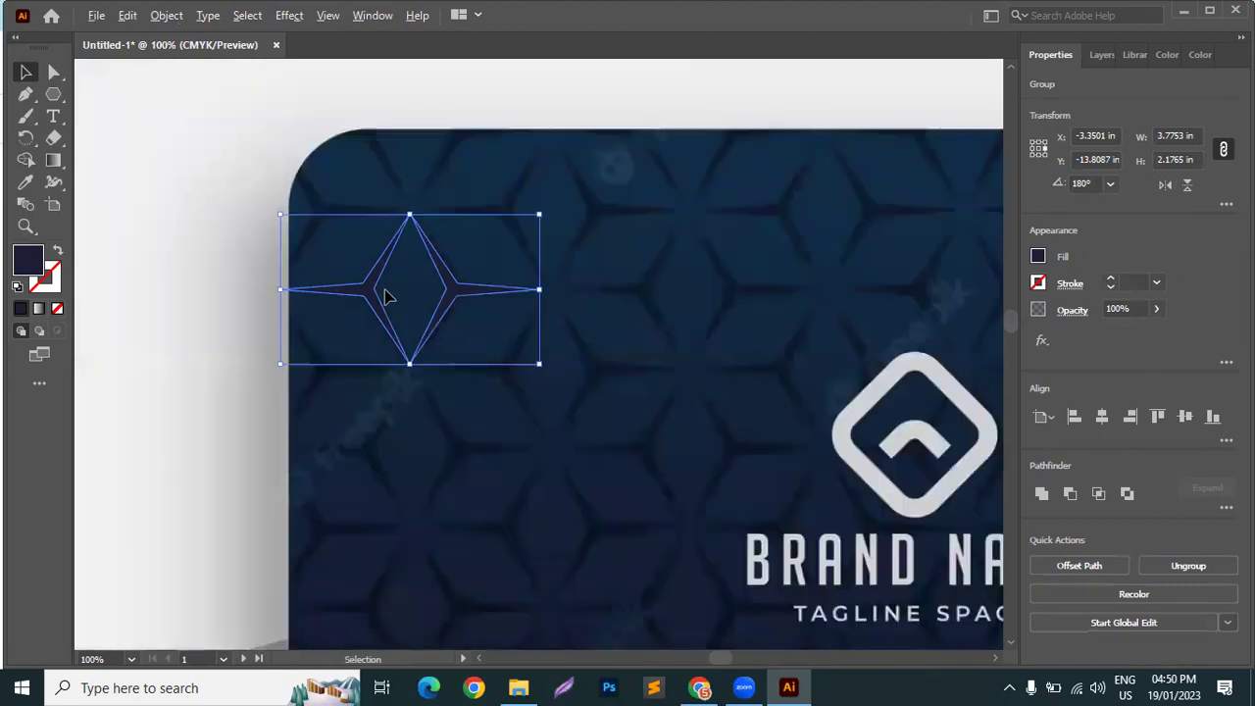
{"action": "scroll", "coordinate": [622, 281], "scroll_direction": "up", "scroll_amount": 1}
{"action": "left_click_drag", "start_coordinate": [398, 314], "coordinate": [700, 294]}
{"action": "scroll", "coordinate": [462, 323], "scroll_direction": "up", "scroll_amount": 4}
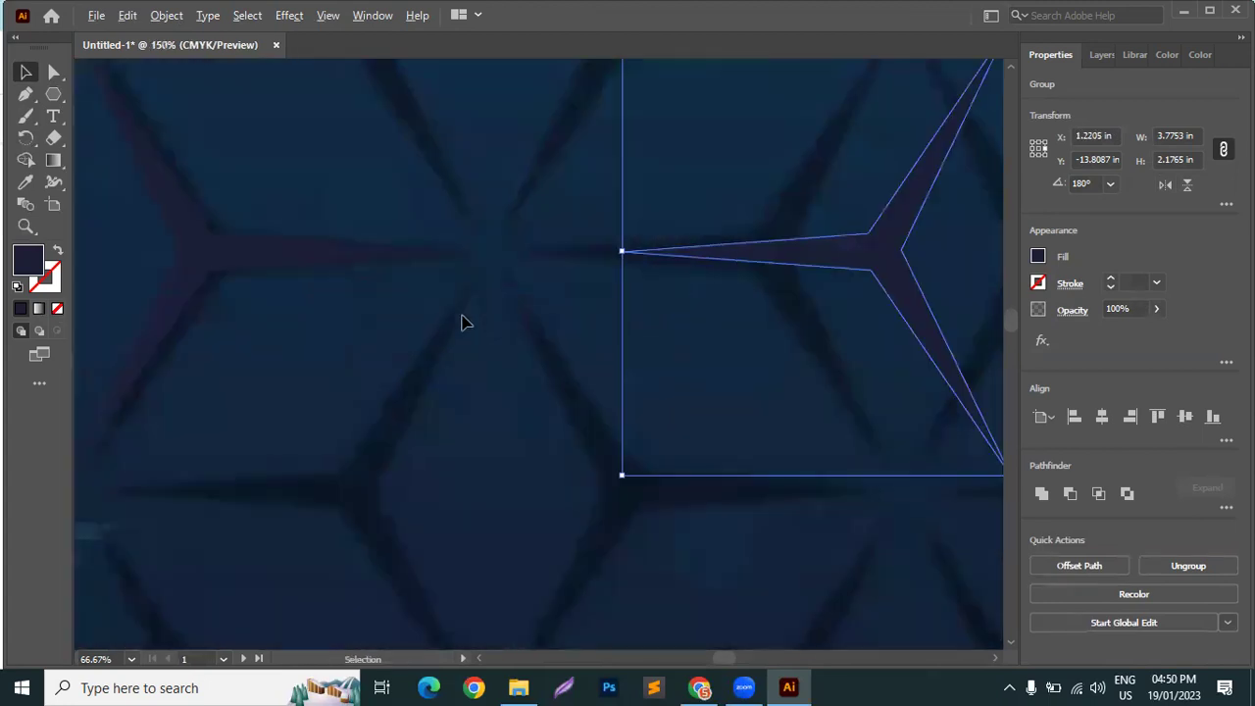
{"action": "scroll", "coordinate": [495, 235], "scroll_direction": "down", "scroll_amount": 2}
{"action": "key", "text": "z"}
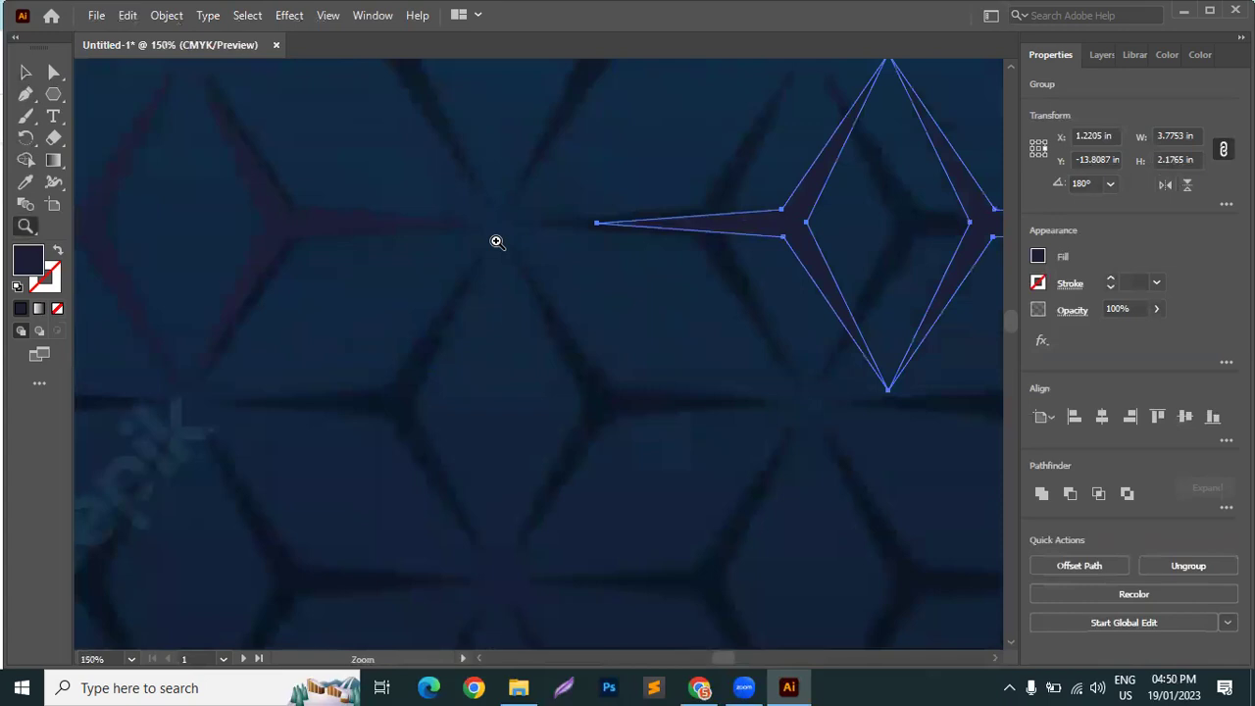
{"action": "key", "text": "ctrl+z"}
Drag a copy of the star further right, directly beside the original along the lattice row
{"action": "scroll", "coordinate": [410, 192], "scroll_direction": "down", "scroll_amount": 5}
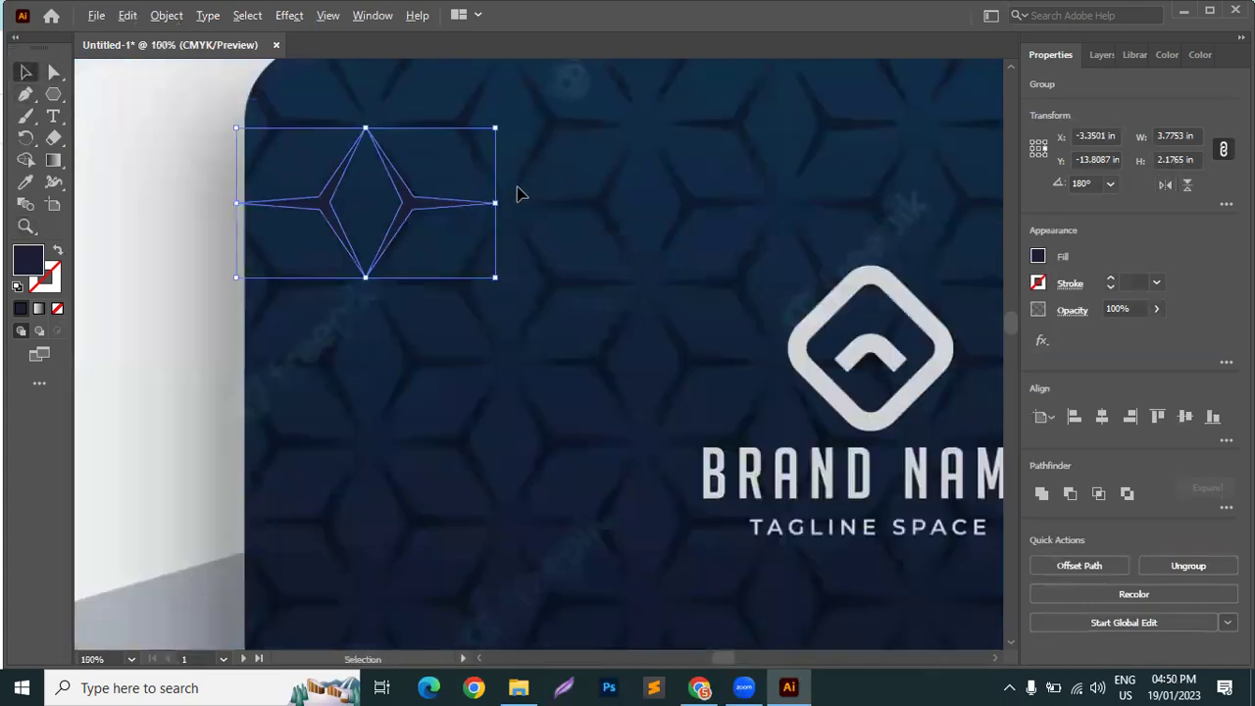
{"action": "scroll", "coordinate": [480, 415], "scroll_direction": "up", "scroll_amount": 2}
{"action": "left_click_drag", "start_coordinate": [174, 472], "coordinate": [441, 471]}
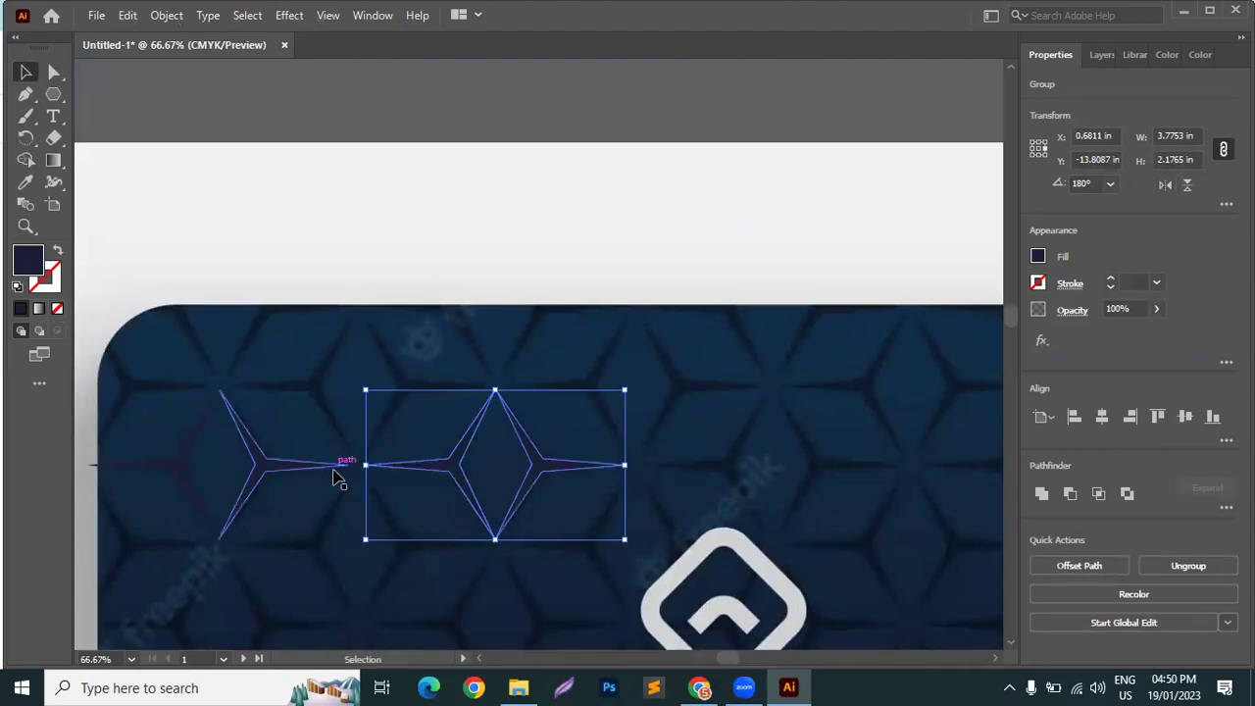
{"action": "scroll", "coordinate": [438, 461], "scroll_direction": "up", "scroll_amount": 5}
{"action": "scroll", "coordinate": [350, 409], "scroll_direction": "down", "scroll_amount": 9}
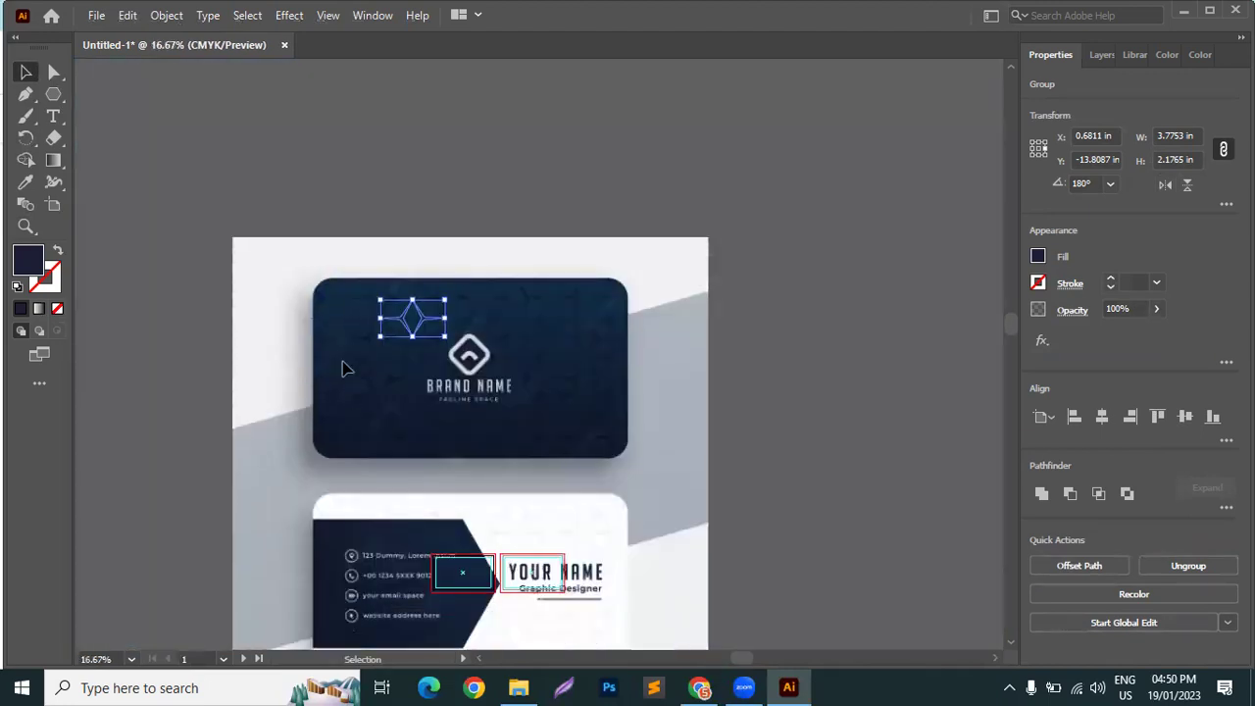
{"action": "scroll", "coordinate": [343, 337], "scroll_direction": "up", "scroll_amount": 1}
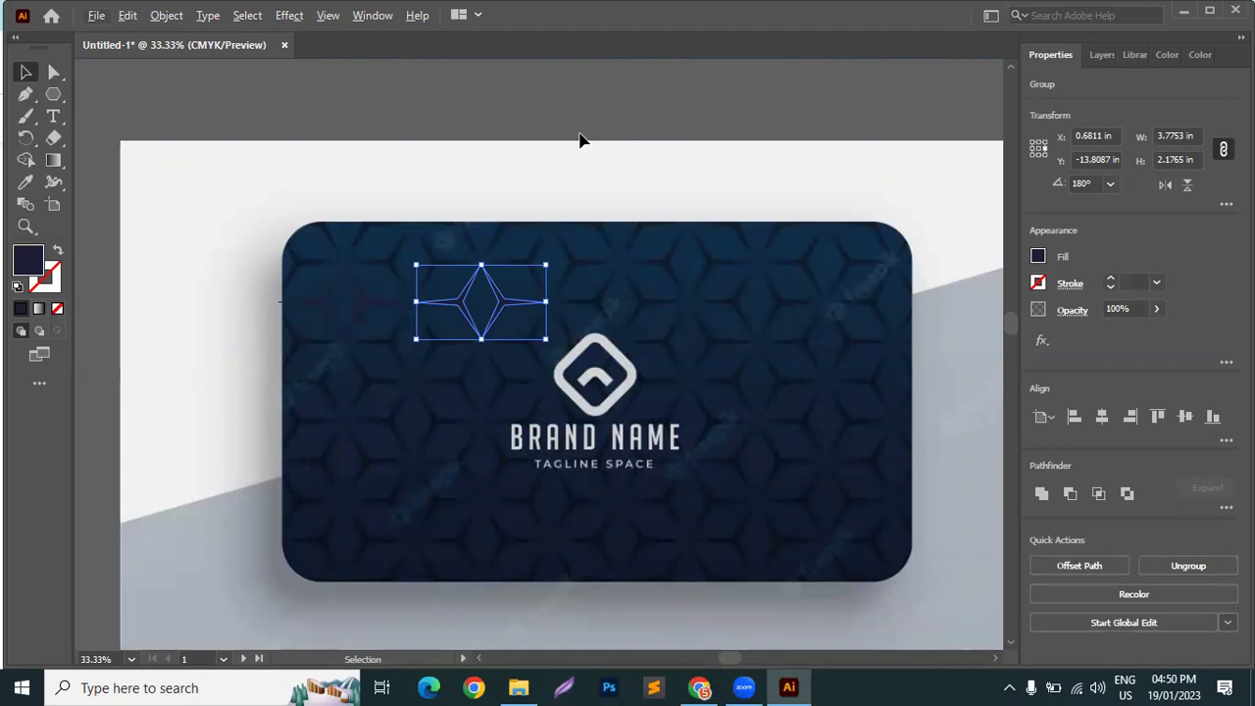
Nudge the star copy rightward with the arrow keys until it reaches the card's right edge
{"action": "key", "text": "a"}
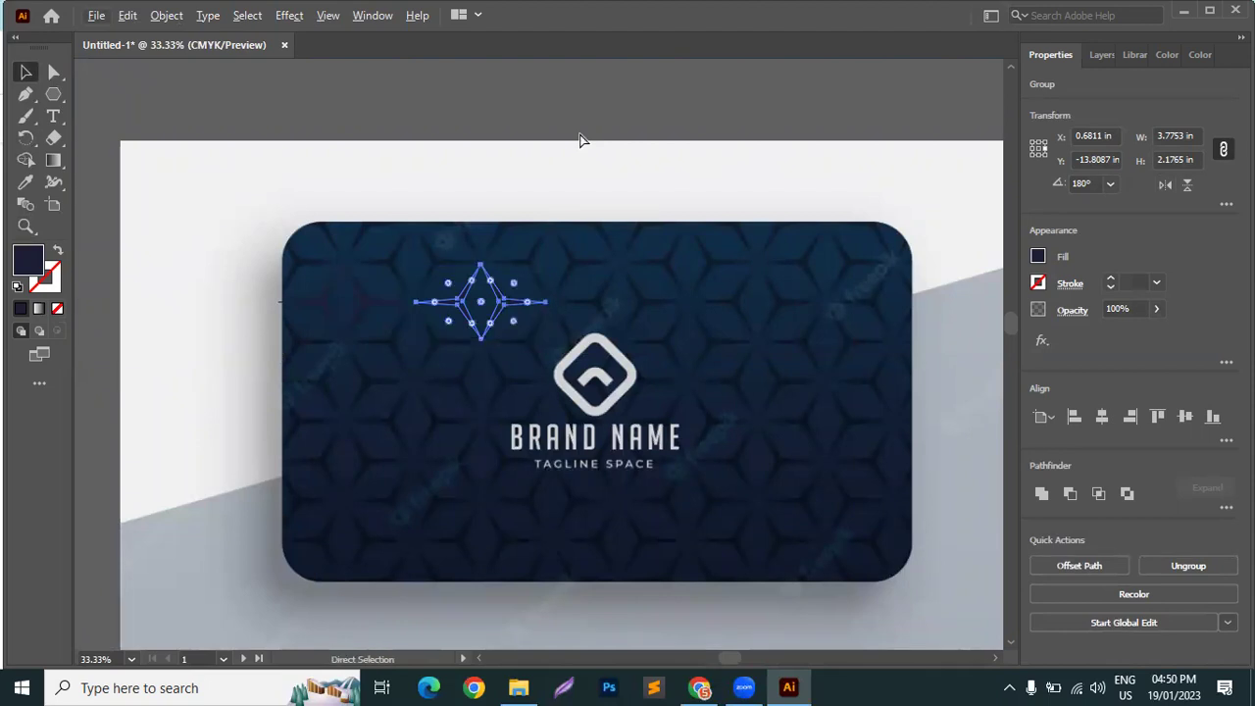
{"action": "key", "text": "v"}
{"action": "key", "text": "a"}
{"action": "key", "text": "Right"}
{"action": "key", "text": "Right"}
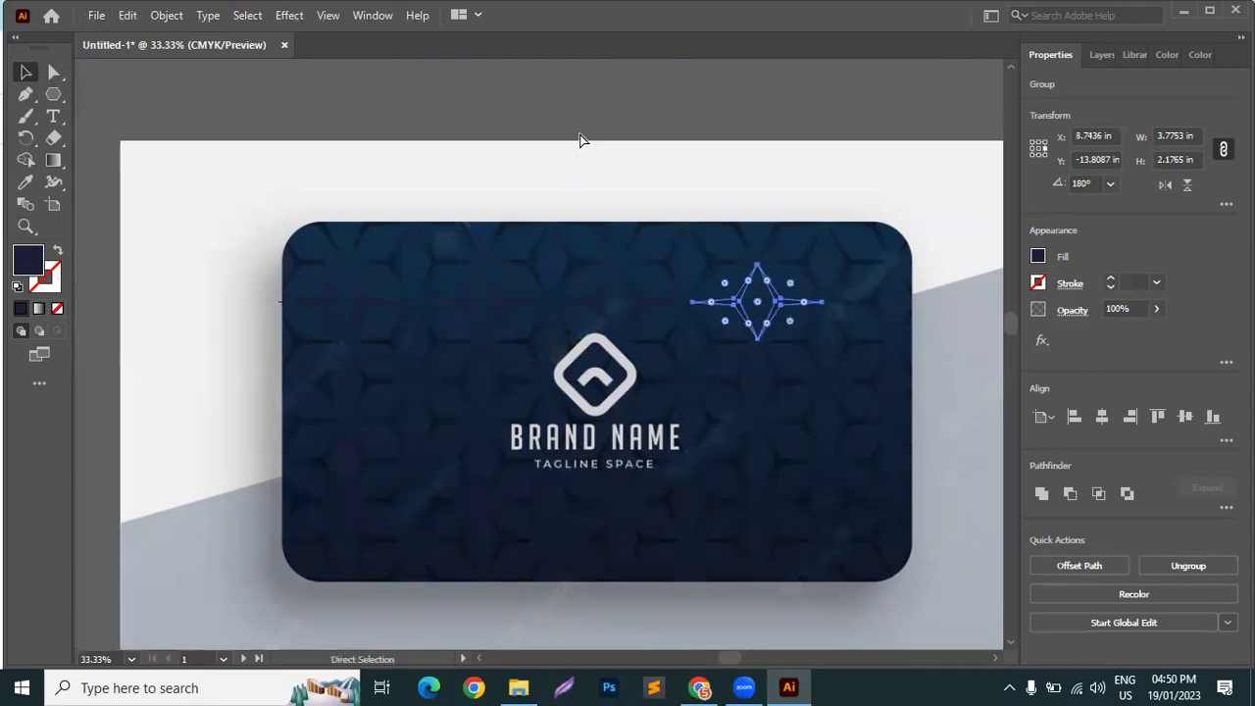
{"action": "key", "text": "Right"}
{"action": "key", "text": "v"}
{"action": "key", "text": "a"}
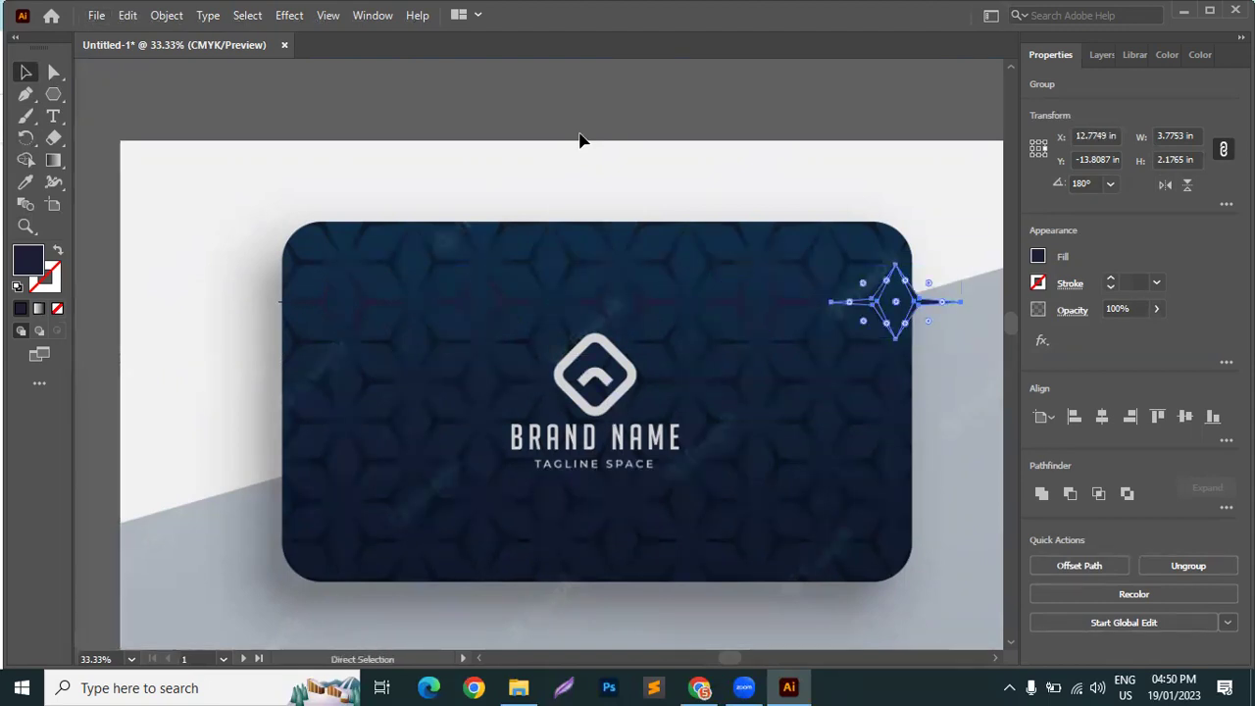
{"action": "key", "text": "Right"}
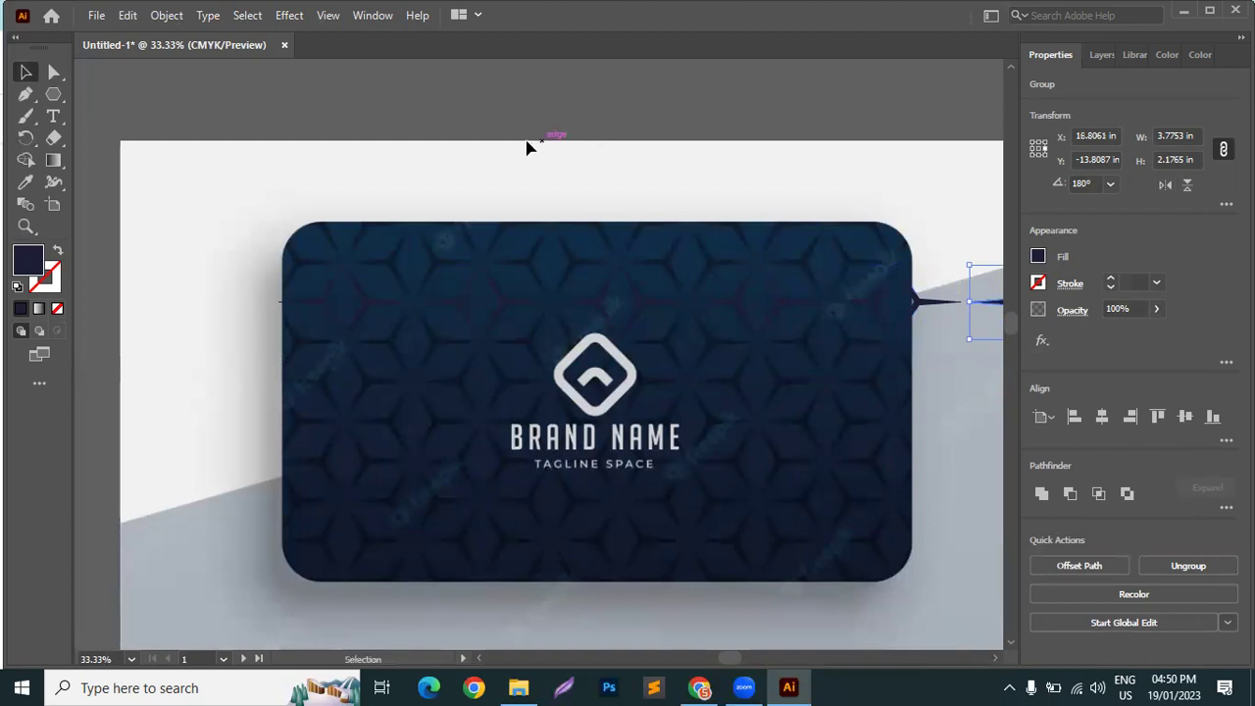
{"action": "scroll", "coordinate": [431, 241], "scroll_direction": "down", "scroll_amount": 3}
{"action": "scroll", "coordinate": [399, 188], "scroll_direction": "up", "scroll_amount": 2}
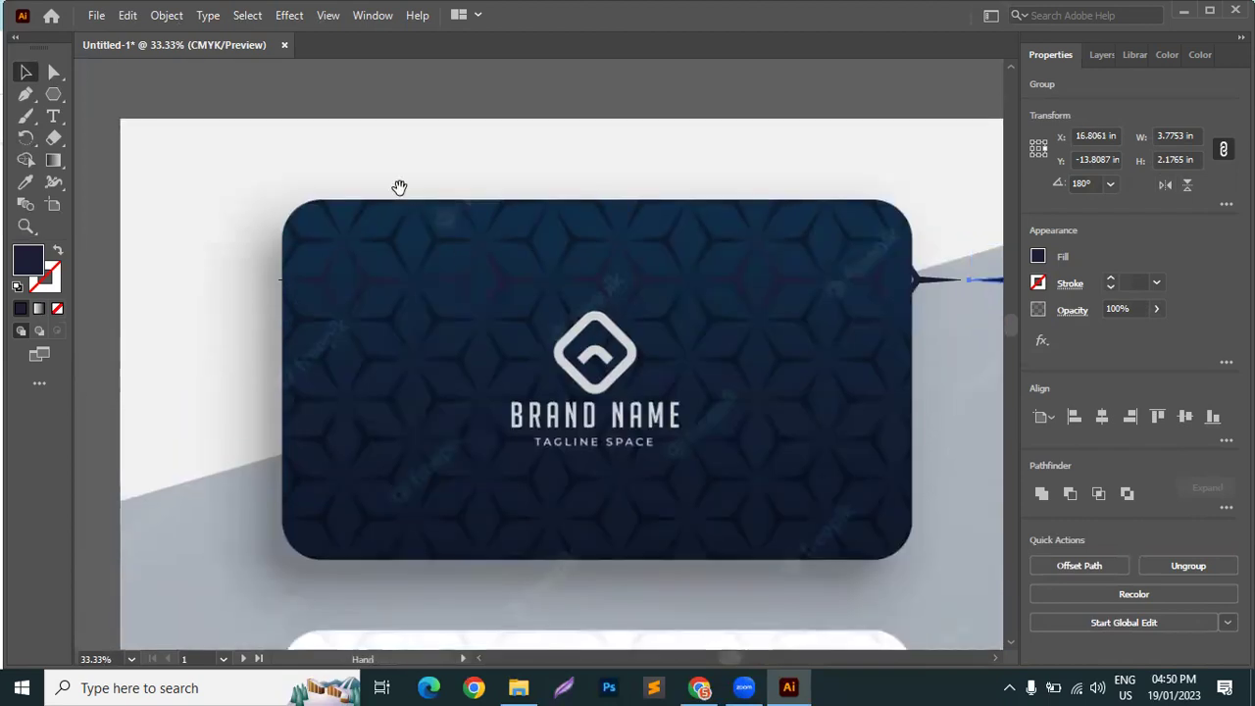
Repeat the transform to fill a 23.9315 in row of stars and group the row
{"action": "left_click_drag", "start_coordinate": [420, 206], "coordinate": [343, 267]}
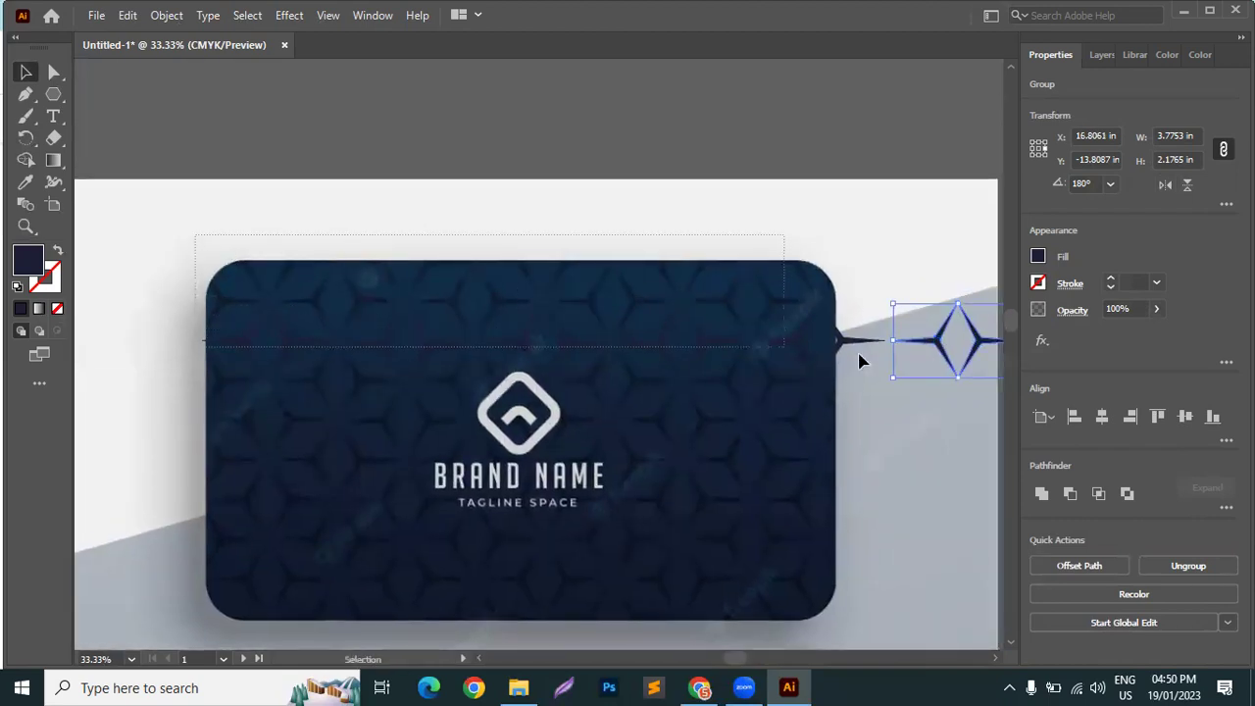
{"action": "key", "text": "shift+ctrl+e"}
{"action": "right_click", "coordinate": [886, 339]}
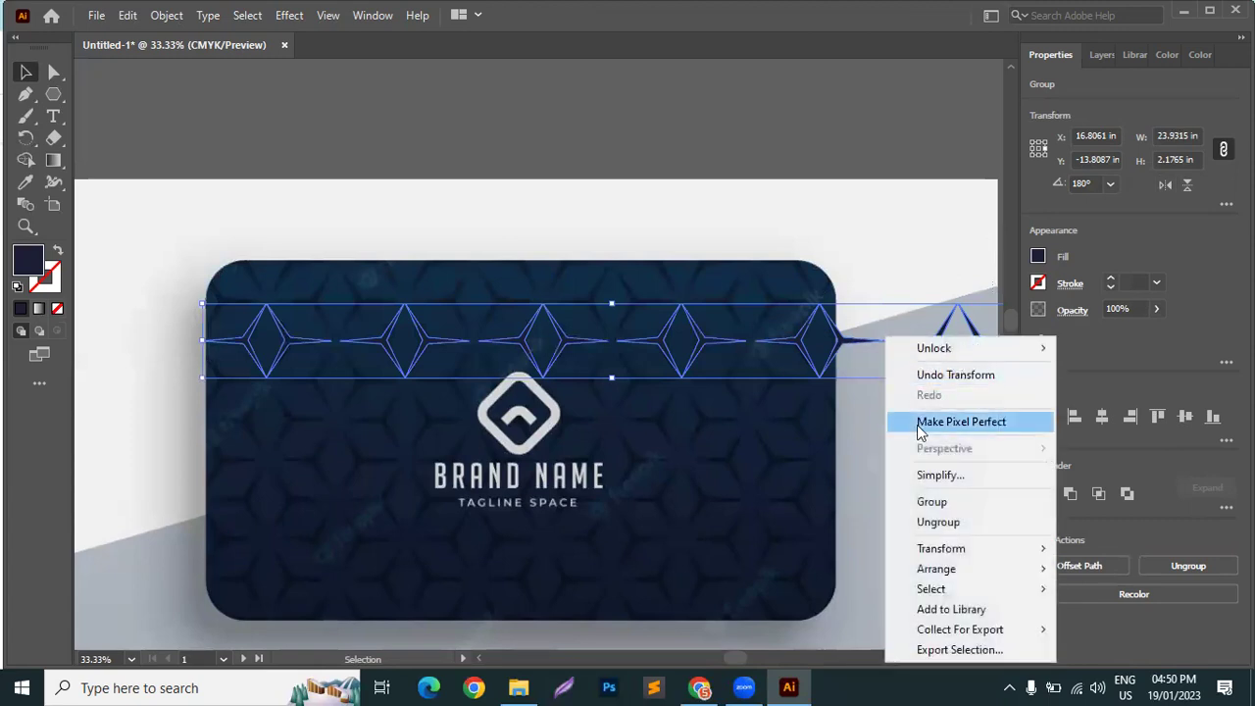
{"action": "left_click", "coordinate": [953, 503]}
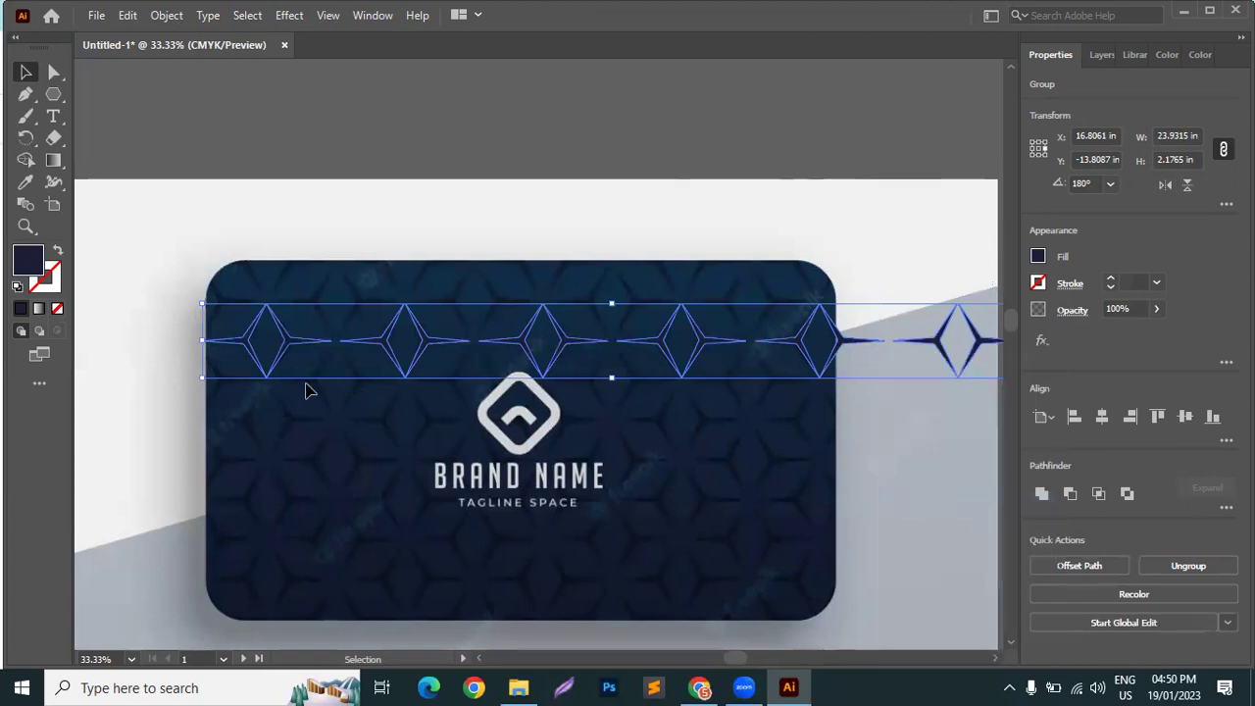
Copy the star row 2.37 in straight down and repeat it with Ctrl+D for more rows
{"action": "scroll", "coordinate": [232, 371], "scroll_direction": "up", "scroll_amount": 3}
{"action": "left_click_drag", "start_coordinate": [373, 205], "coordinate": [404, 448]}
{"action": "scroll", "coordinate": [342, 384], "scroll_direction": "down", "scroll_amount": 4}
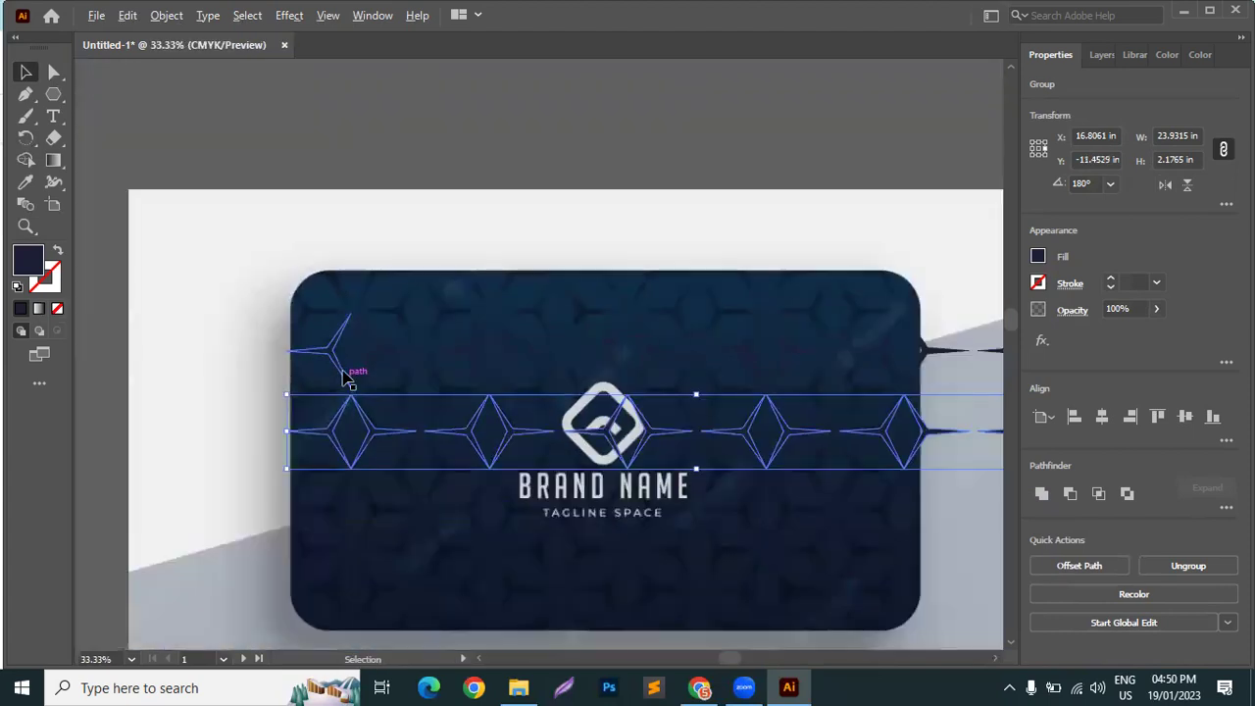
{"action": "key", "text": "ctrl+d"}
{"action": "key", "text": "ctrl+d"}
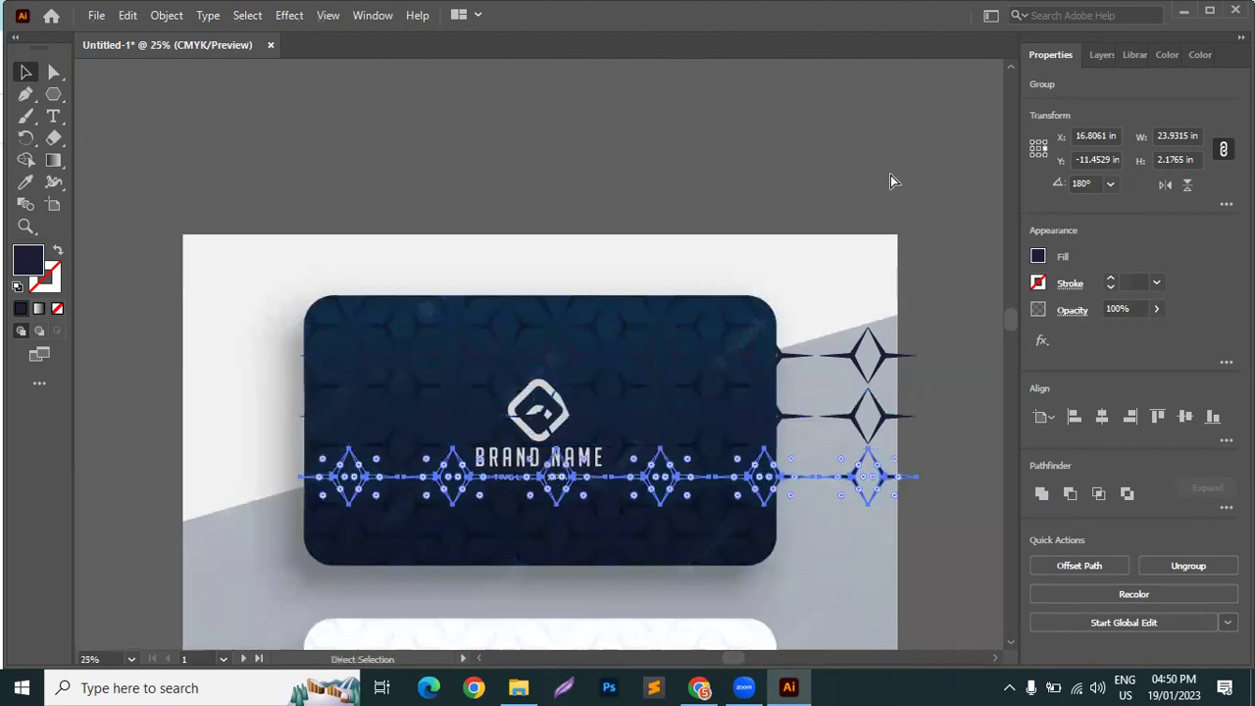
{"action": "key", "text": "ctrl+d"}
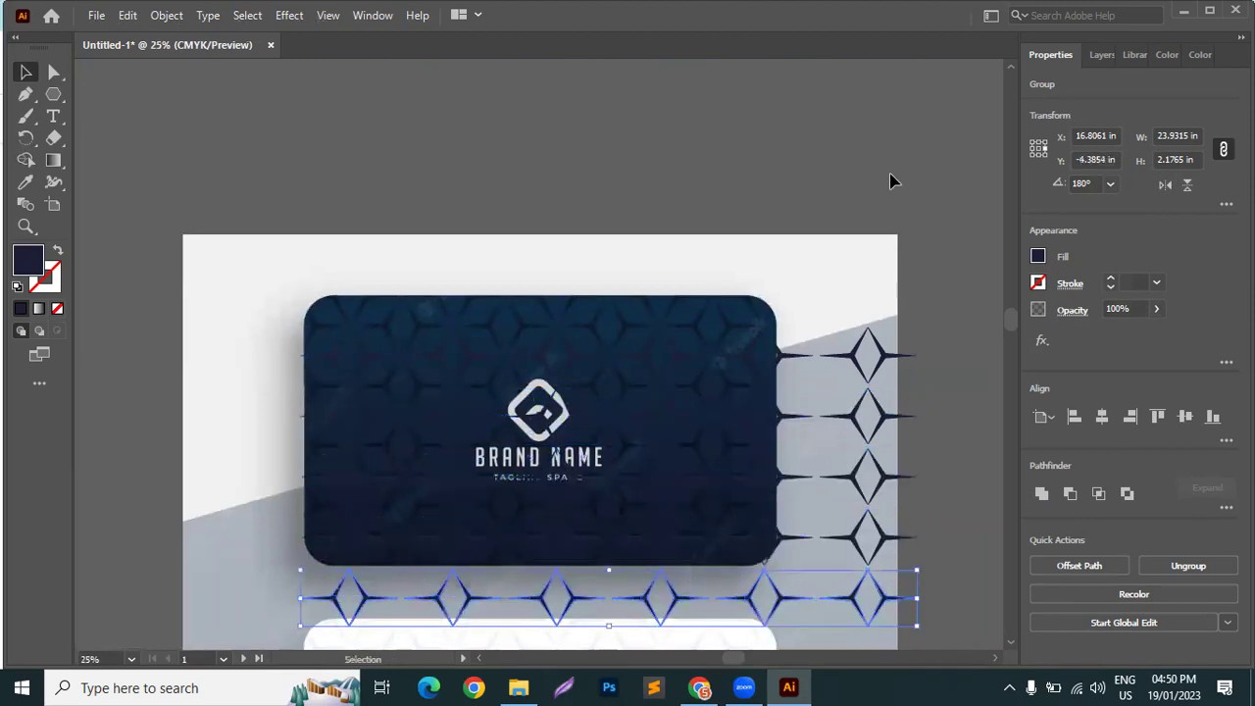
{"action": "key", "text": "d"}
{"action": "scroll", "coordinate": [751, 173], "scroll_direction": "down", "scroll_amount": 2}
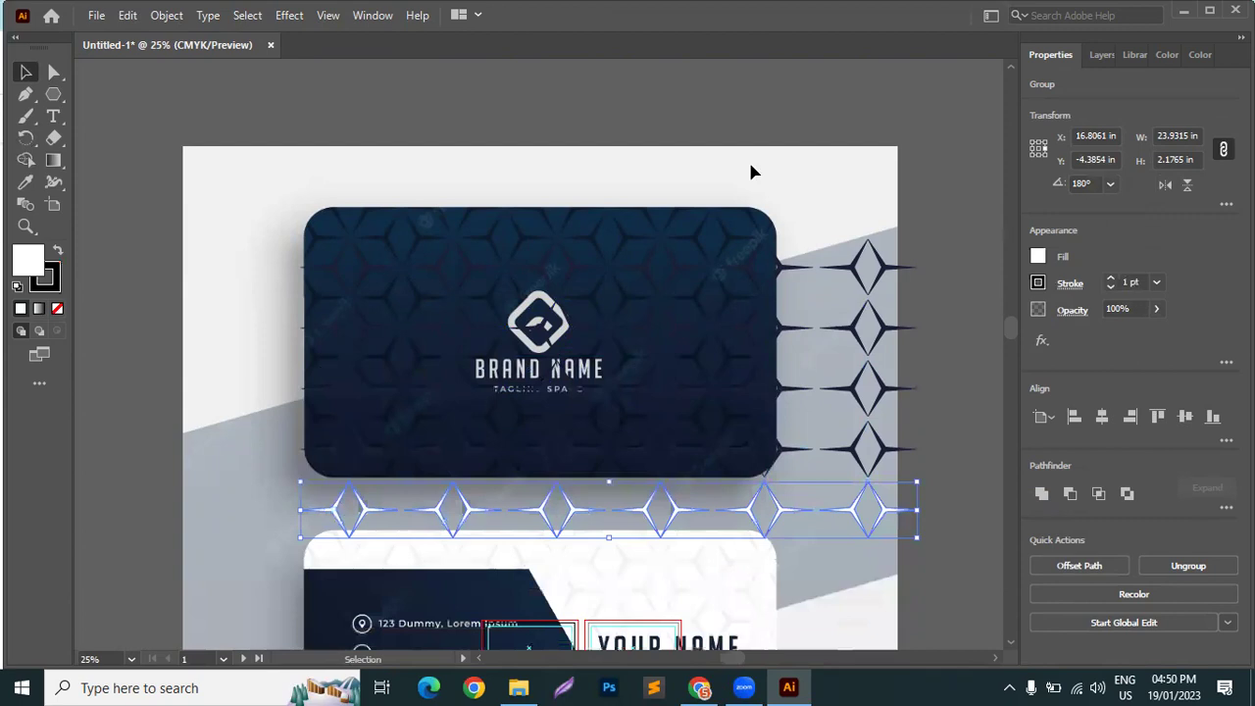
{"action": "key", "text": "ctrl+d"}
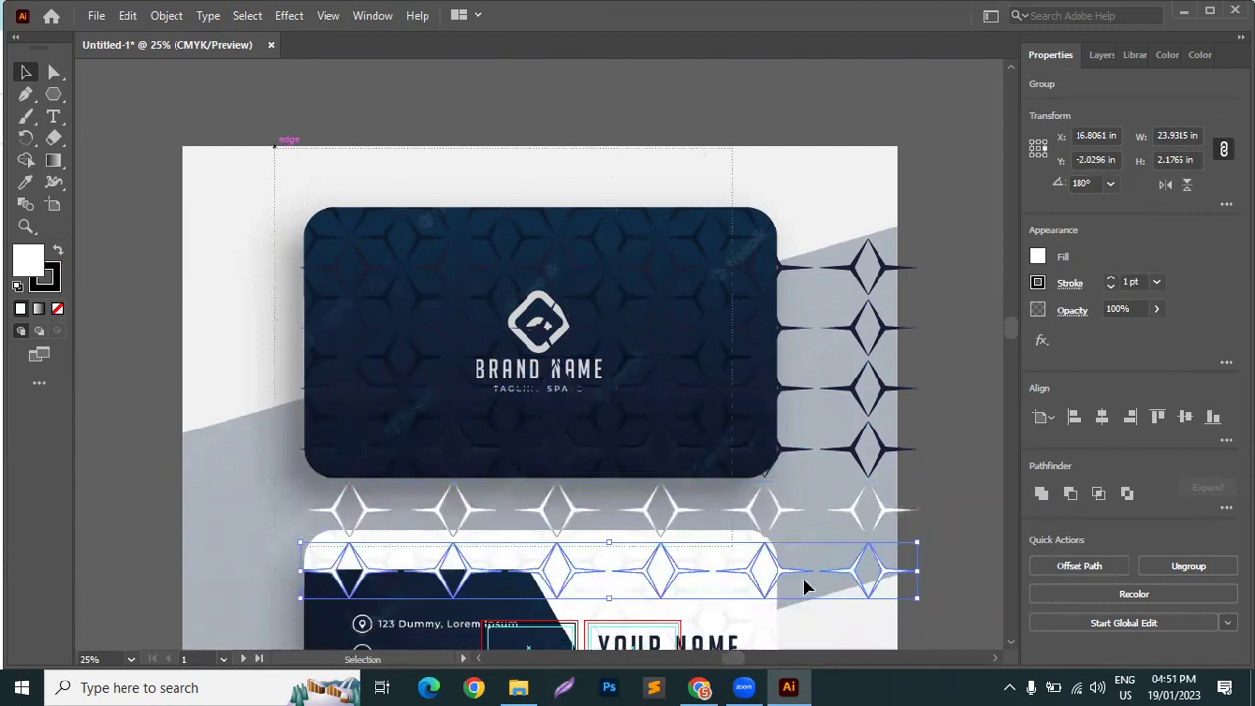
{"action": "scroll", "coordinate": [805, 587], "scroll_direction": "down", "scroll_amount": 2}
Select all the star rows in the document
{"action": "key", "text": "ctrl+a"}
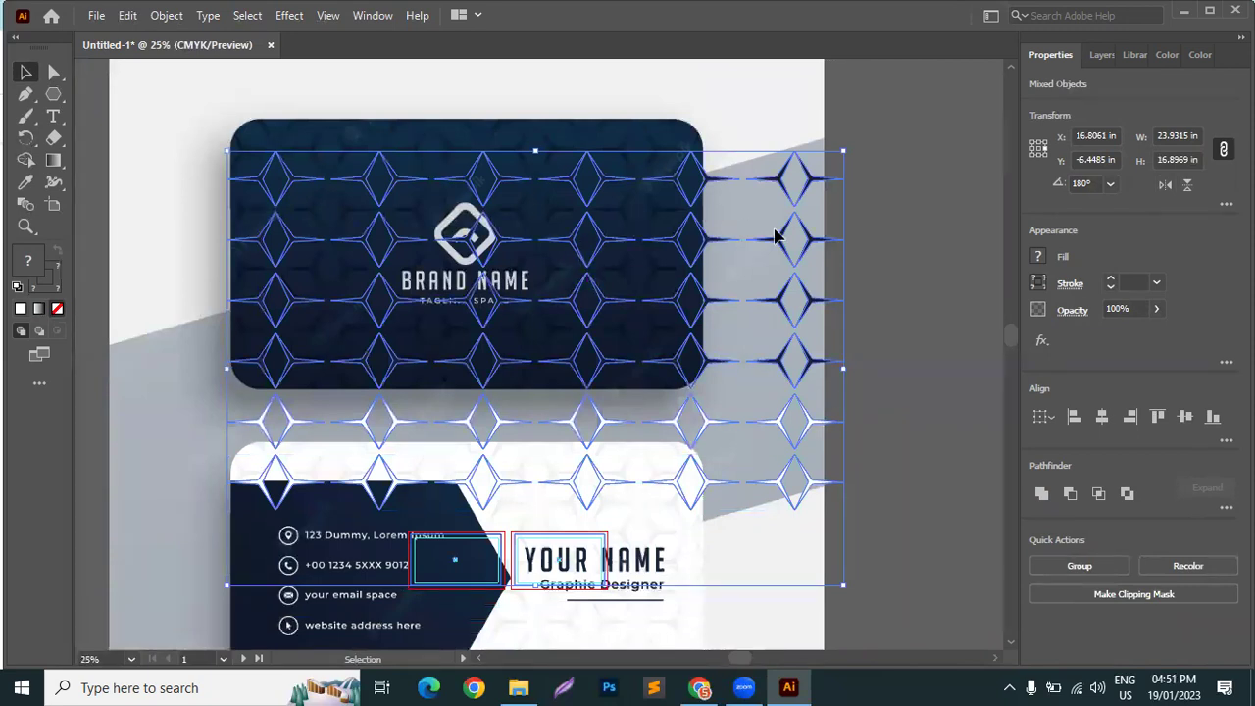
{"action": "key", "text": "ctrl+shift+a"}
{"action": "scroll", "coordinate": [797, 441], "scroll_direction": "up", "scroll_amount": 2}
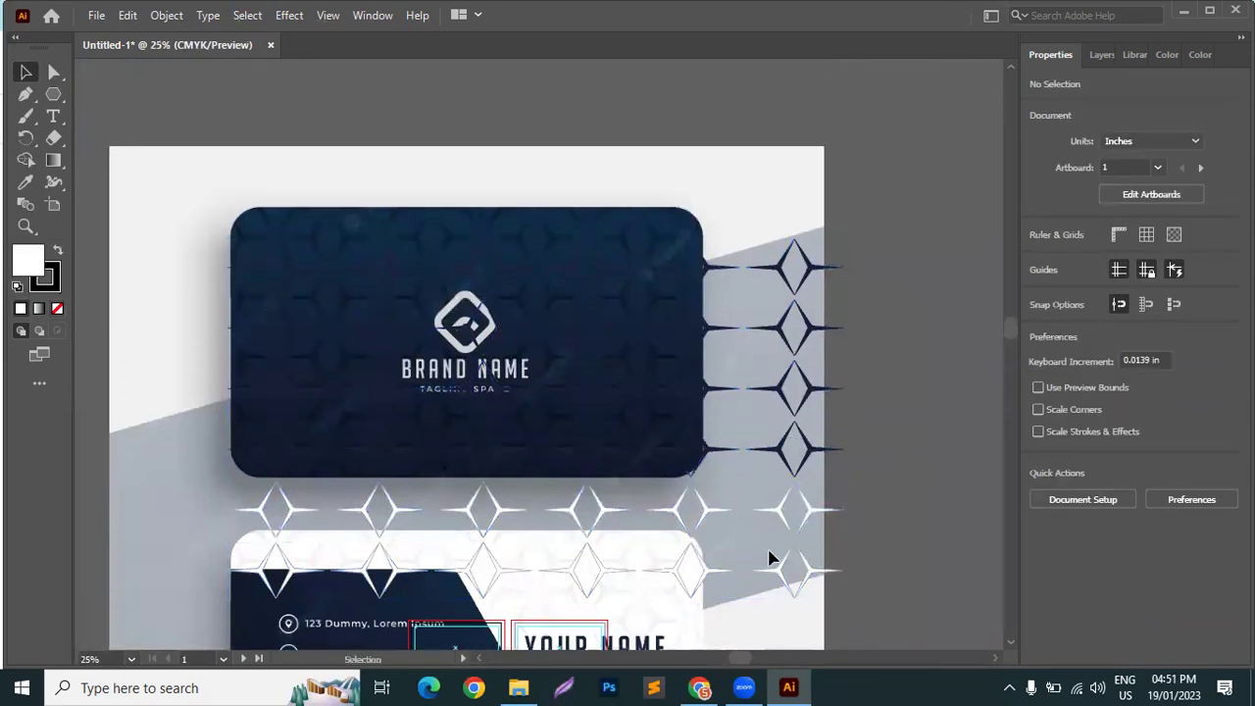
{"action": "scroll", "coordinate": [770, 559], "scroll_direction": "up", "scroll_amount": 5}
{"action": "scroll", "coordinate": [847, 350], "scroll_direction": "down", "scroll_amount": 5}
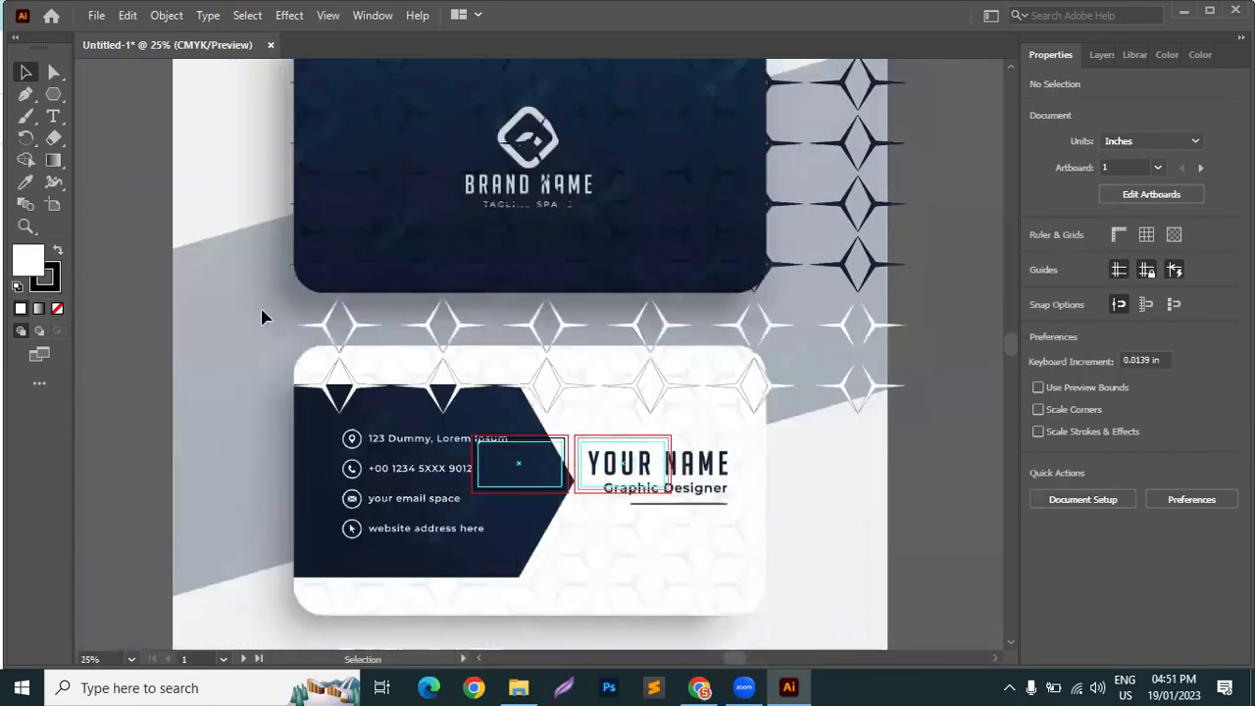
{"action": "scroll", "coordinate": [261, 317], "scroll_direction": "right", "scroll_amount": 2}
{"action": "key", "text": "ctrl+a"}
Apply the dark navy star fill to all selected rows with the Eyedropper
{"action": "key", "text": "i"}
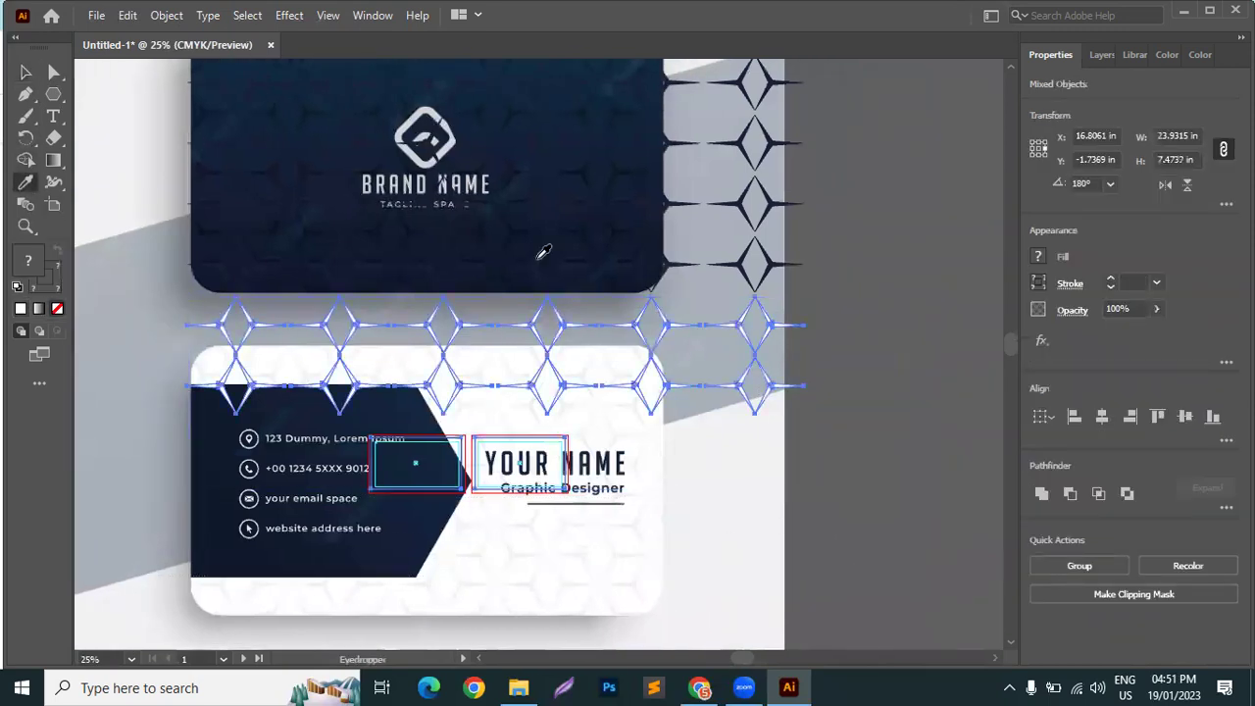
{"action": "left_click", "coordinate": [771, 254]}
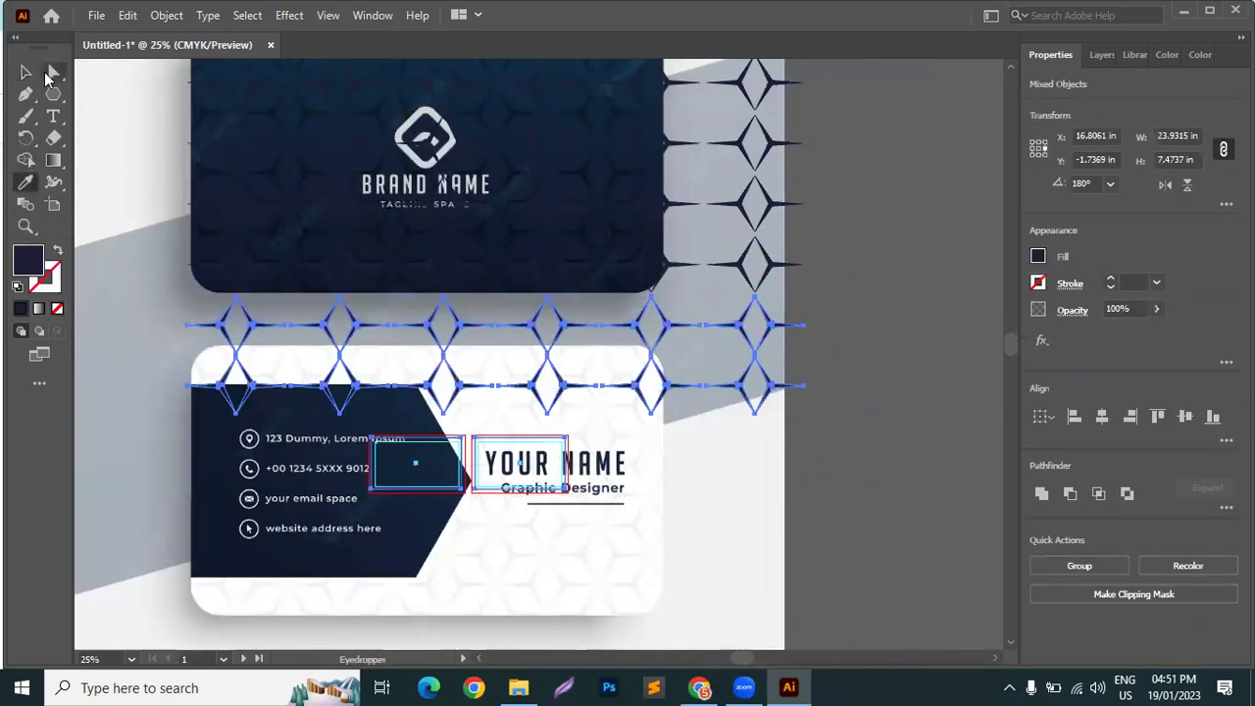
{"action": "left_click", "coordinate": [26, 72]}
Marquee-select all star rows and group them into one 23.9315 × 16.8969 in group
{"action": "scroll", "coordinate": [855, 462], "scroll_direction": "up", "scroll_amount": 2}
{"action": "left_click", "coordinate": [853, 461]}
{"action": "scroll", "coordinate": [852, 462], "scroll_direction": "down", "scroll_amount": 3}
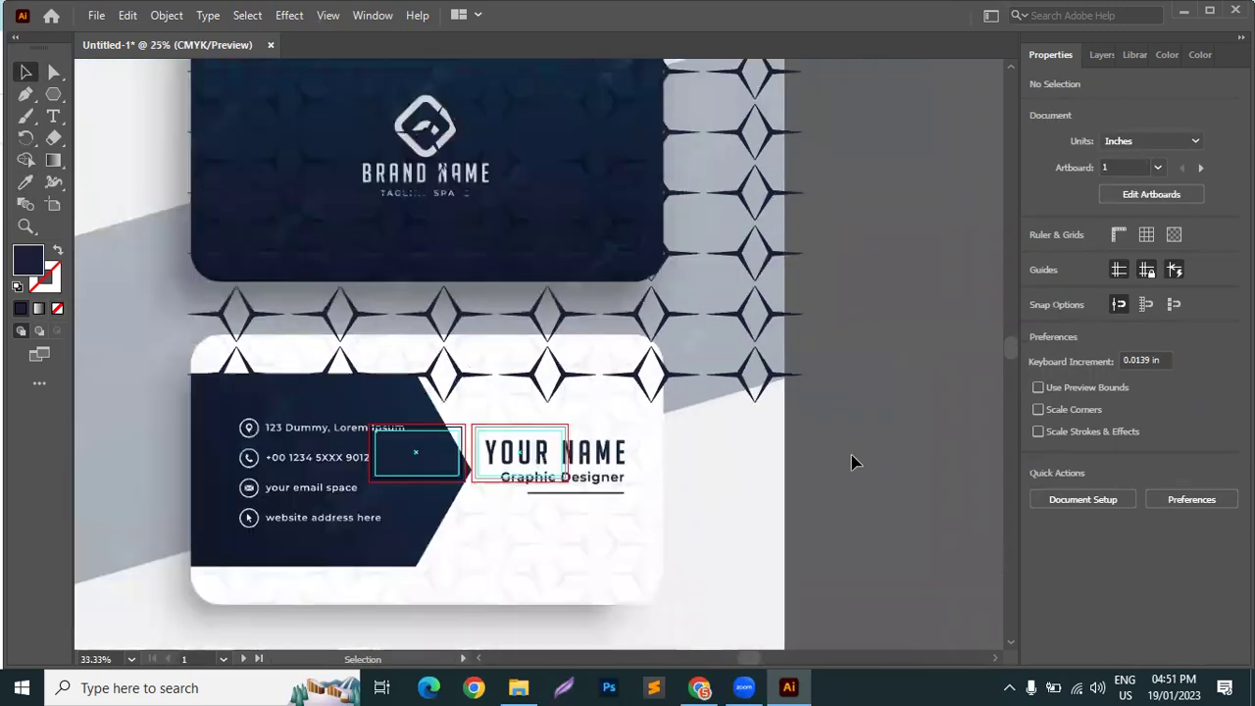
{"action": "left_click_drag", "start_coordinate": [354, 175], "coordinate": [490, 277]}
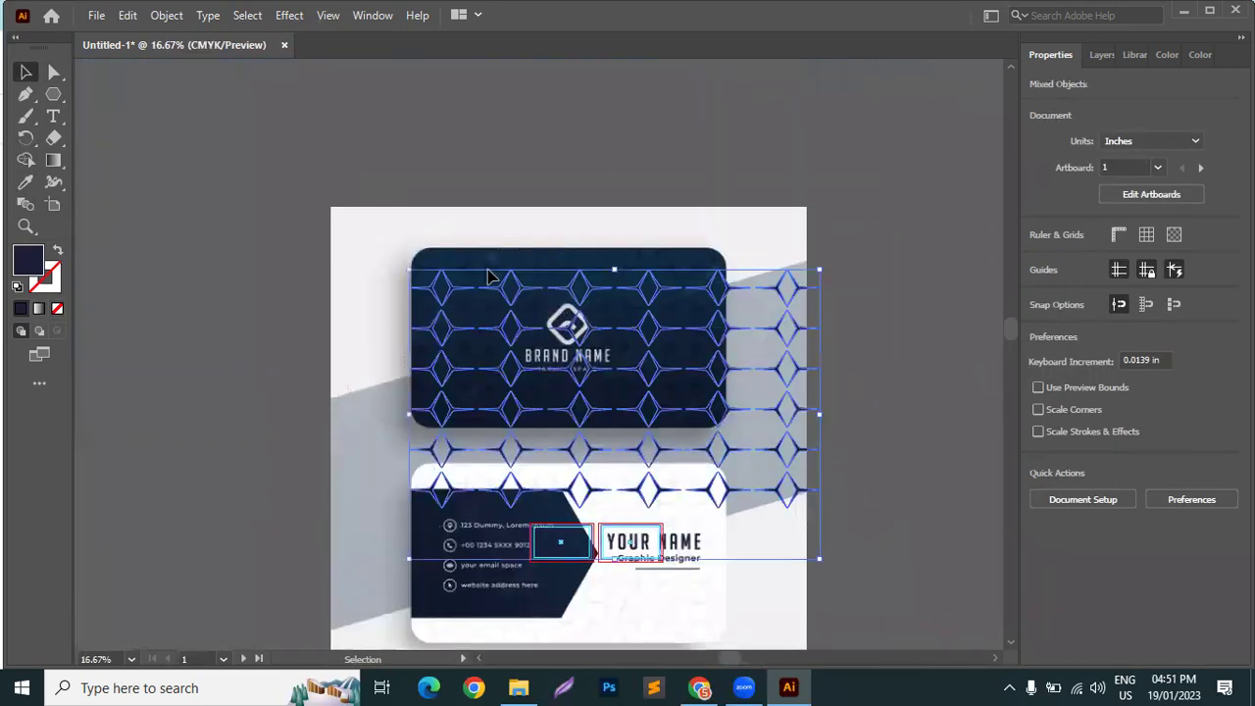
{"action": "right_click", "coordinate": [567, 326]}
{"action": "left_click", "coordinate": [620, 482]}
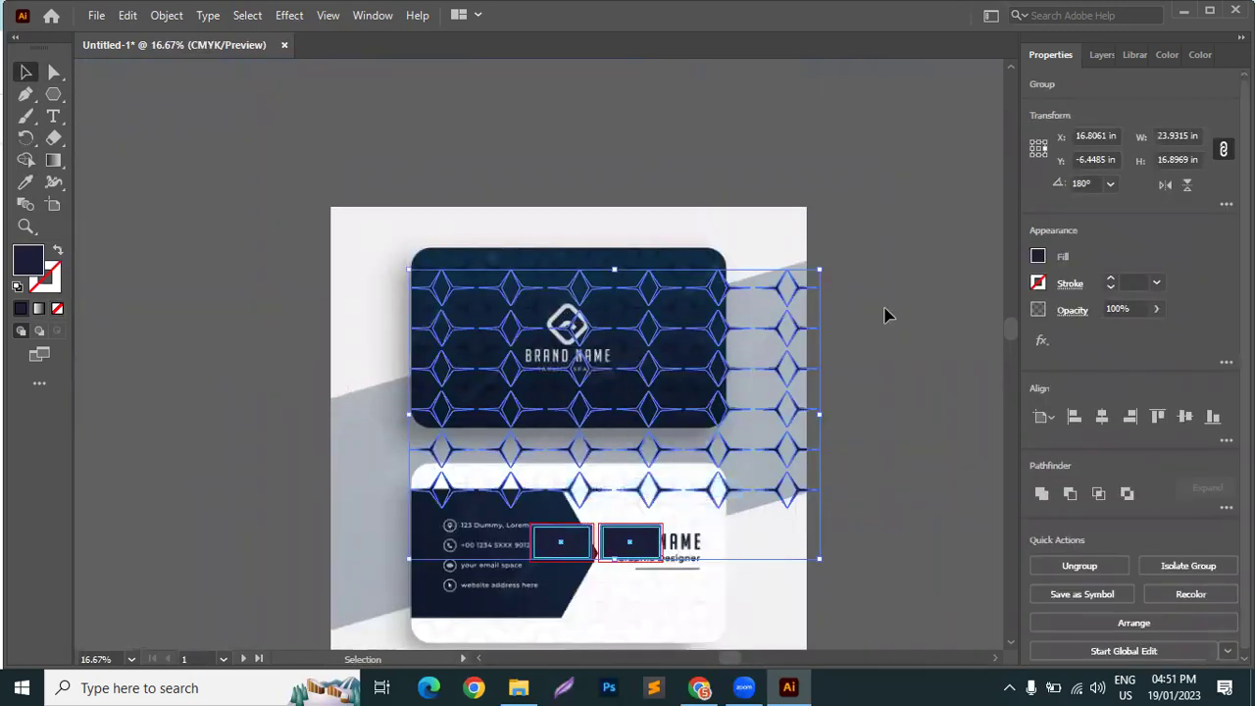
{"action": "left_click", "coordinate": [886, 314]}
{"action": "scroll", "coordinate": [461, 314], "scroll_direction": "up", "scroll_amount": 5}
Alt-drag a copy of the star group about 2.04 in right and 1.13 in down
{"action": "left_click", "coordinate": [468, 312]}
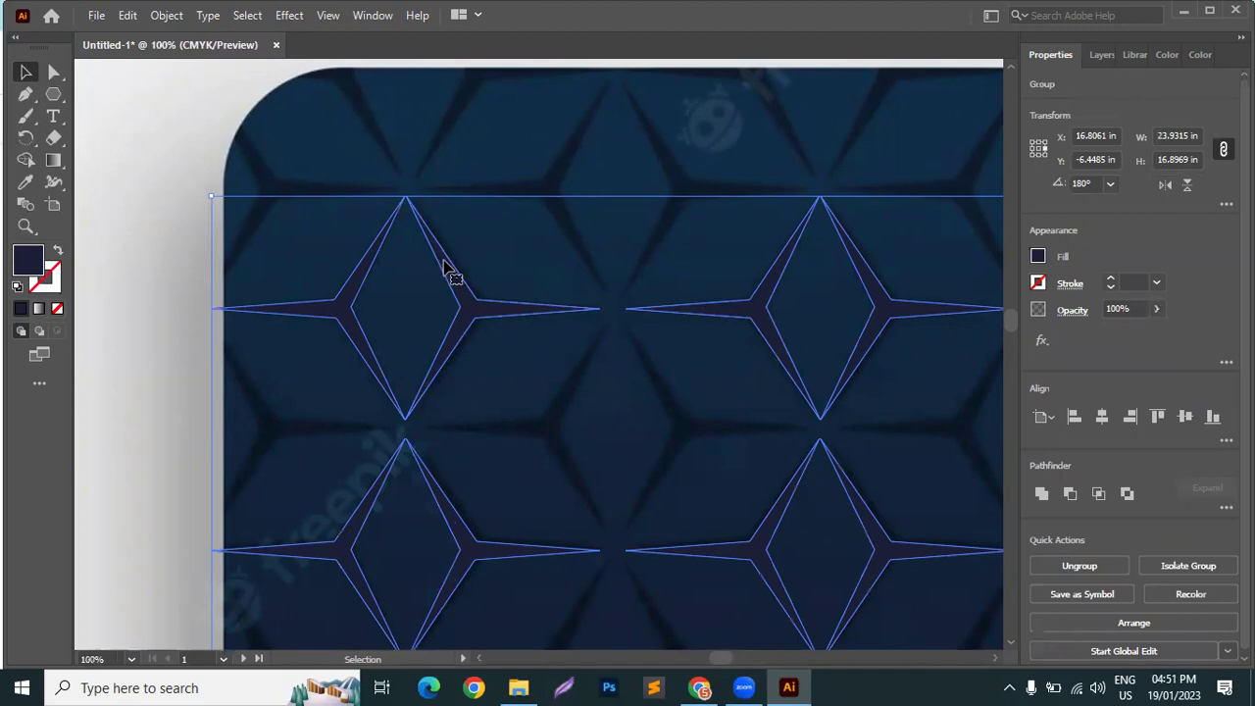
{"action": "left_click_drag", "start_coordinate": [444, 266], "coordinate": [658, 387]}
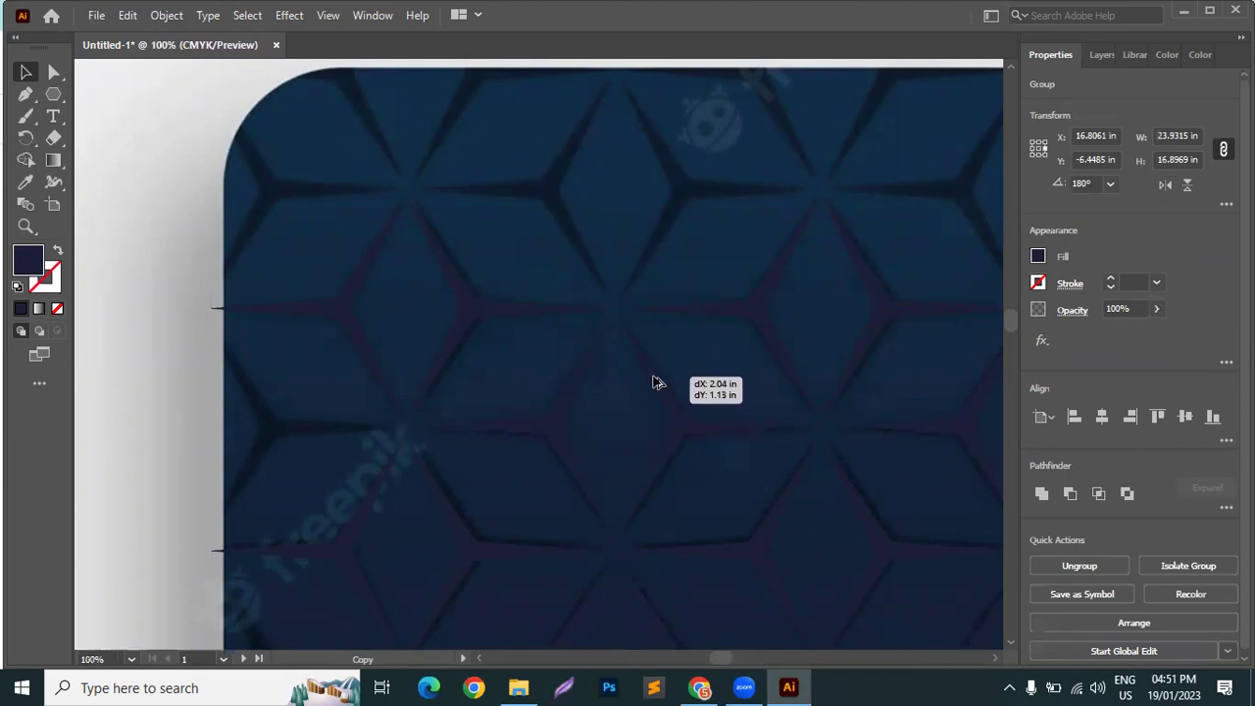
{"action": "left_click_drag", "start_coordinate": [657, 384], "coordinate": [658, 386]}
{"action": "scroll", "coordinate": [330, 238], "scroll_direction": "down", "scroll_amount": 2}
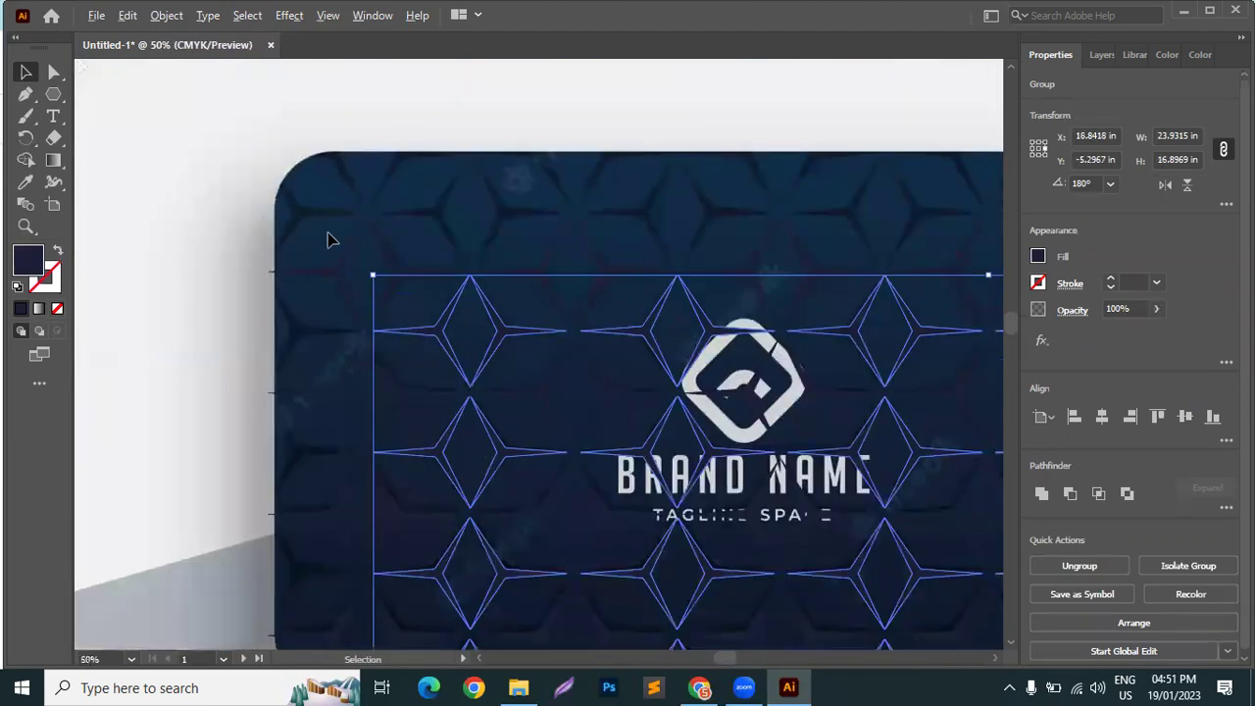
{"action": "scroll", "coordinate": [309, 239], "scroll_direction": "down", "scroll_amount": 1}
{"action": "scroll", "coordinate": [334, 244], "scroll_direction": "down", "scroll_amount": 2}
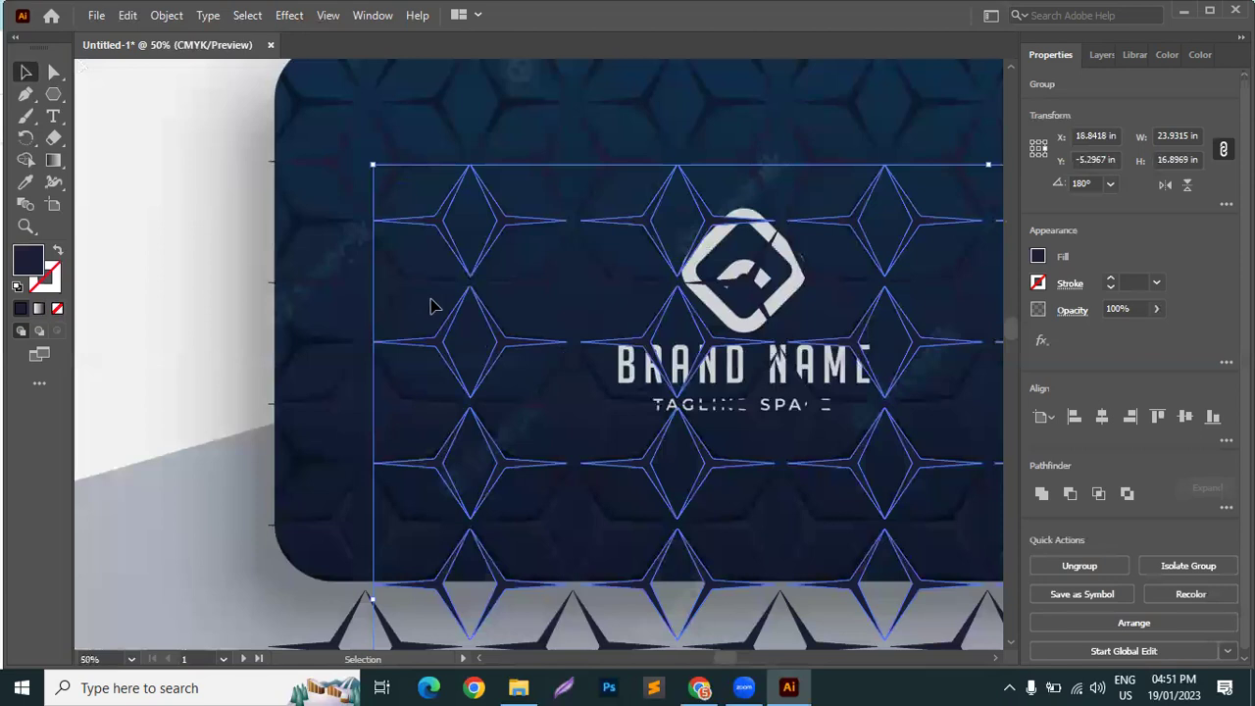
{"action": "scroll", "coordinate": [436, 292], "scroll_direction": "right", "scroll_amount": 5}
{"action": "scroll", "coordinate": [739, 348], "scroll_direction": "up", "scroll_amount": 2}
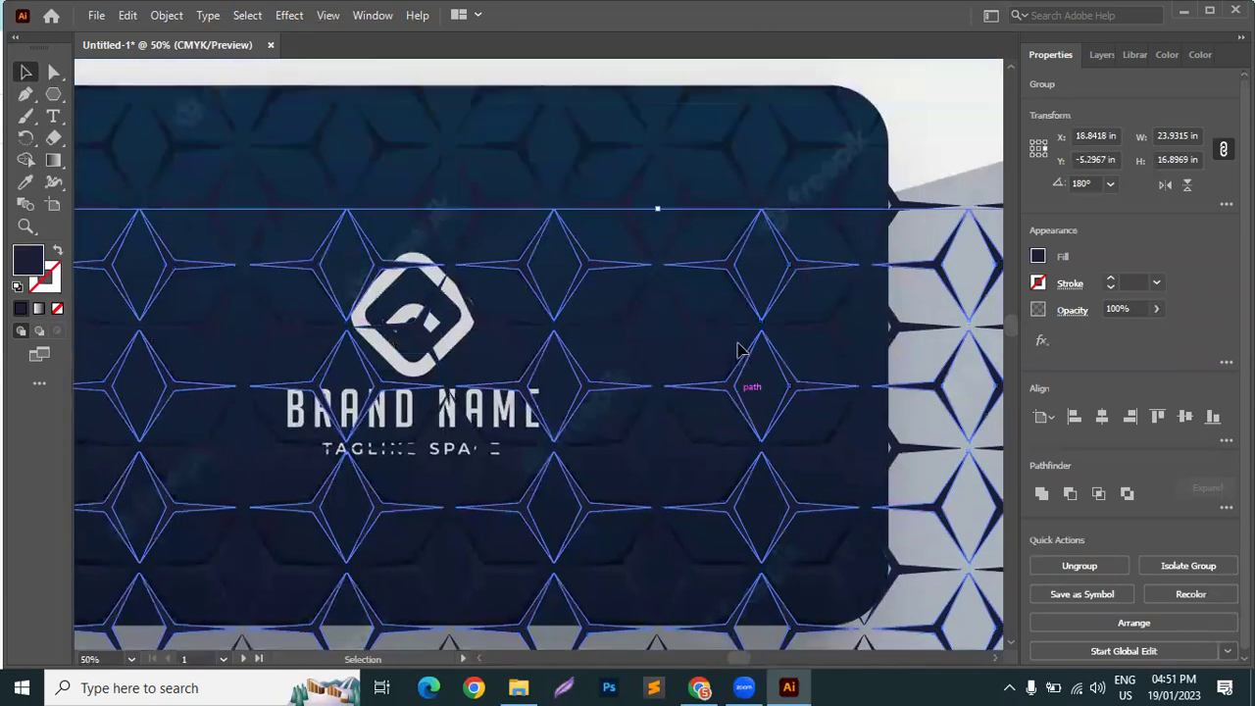
{"action": "scroll", "coordinate": [719, 241], "scroll_direction": "down", "scroll_amount": 6}
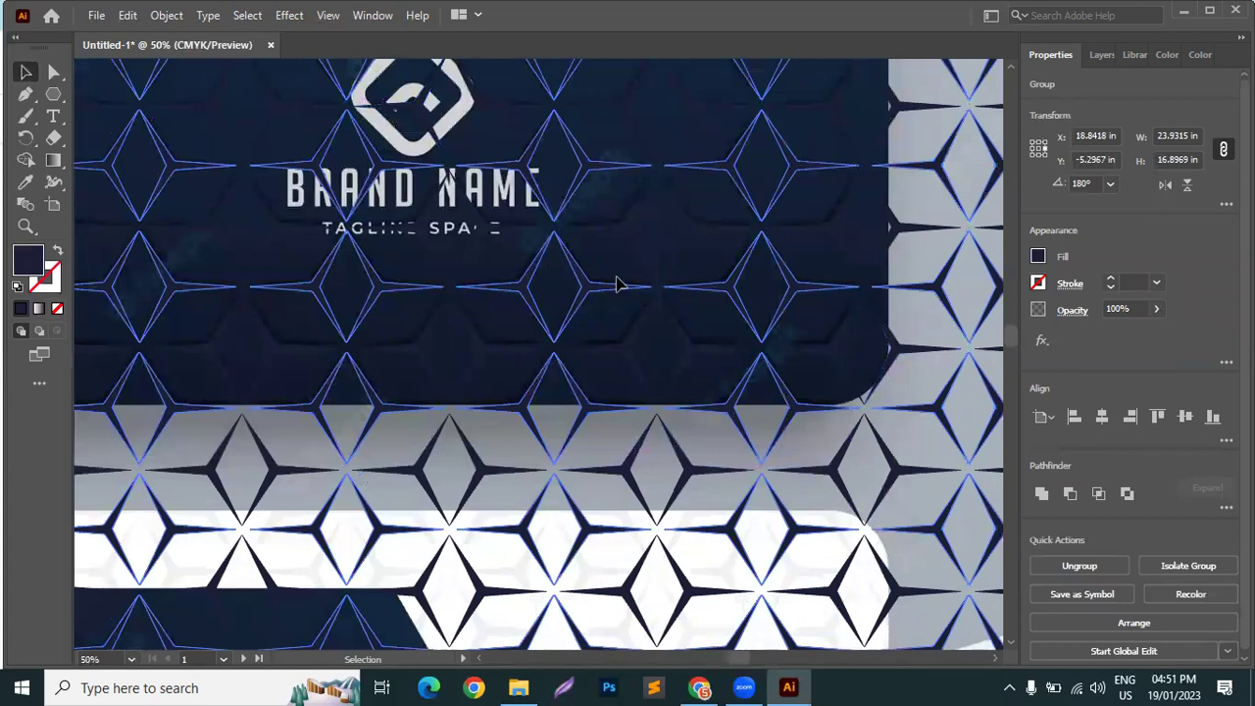
{"action": "scroll", "coordinate": [787, 356], "scroll_direction": "down", "scroll_amount": 4}
{"action": "left_click", "coordinate": [546, 174]}
{"action": "scroll", "coordinate": [605, 322], "scroll_direction": "up", "scroll_amount": 1}
{"action": "scroll", "coordinate": [687, 294], "scroll_direction": "up", "scroll_amount": 3}
{"action": "scroll", "coordinate": [631, 260], "scroll_direction": "down", "scroll_amount": 5}
Move the star pattern group off the card onto the pasteboard to the left
{"action": "left_click", "coordinate": [712, 310]}
{"action": "left_click_drag", "start_coordinate": [712, 310], "coordinate": [412, 292]}
{"action": "left_click", "coordinate": [355, 339]}
{"action": "scroll", "coordinate": [348, 332], "scroll_direction": "up", "scroll_amount": 4}
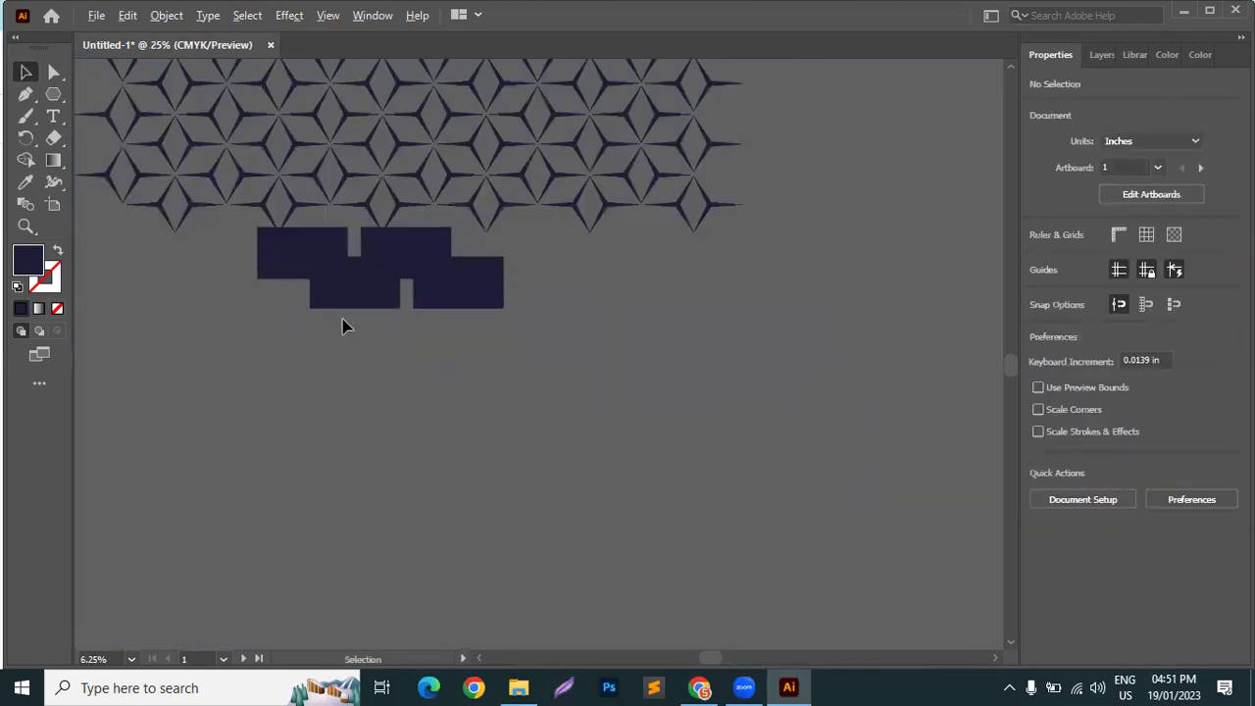
{"action": "left_click", "coordinate": [412, 283]}
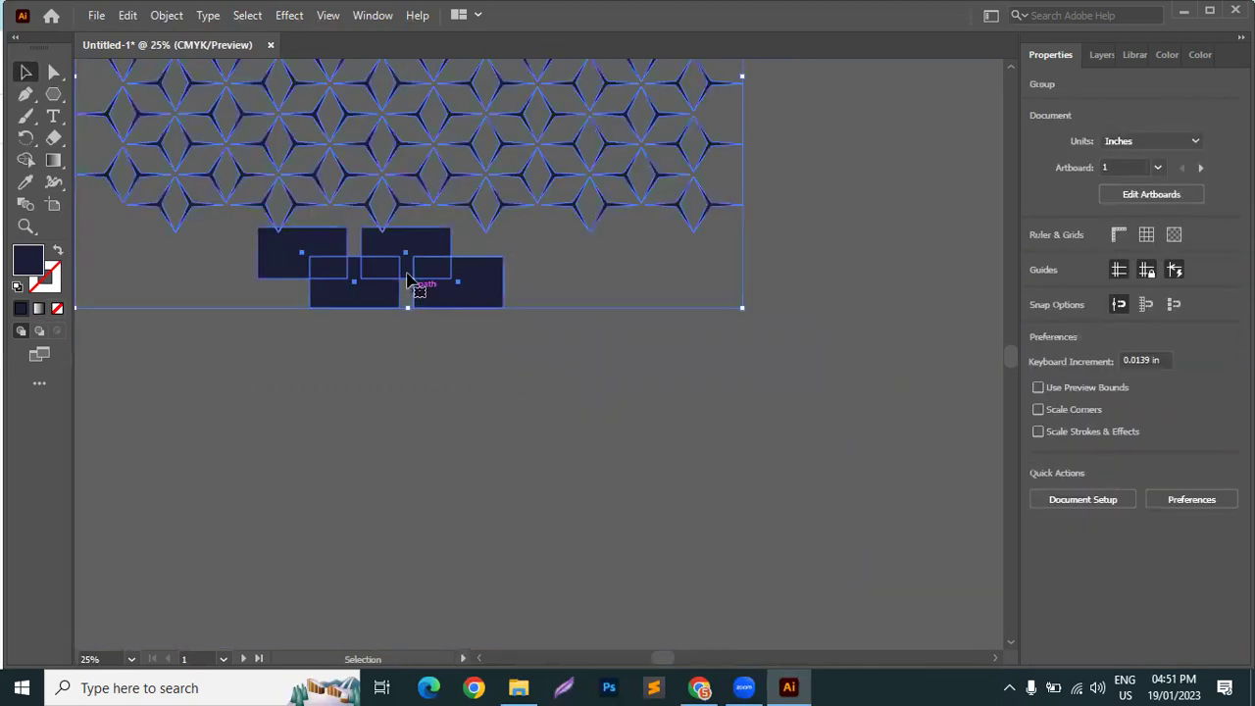
{"action": "left_click", "coordinate": [471, 365]}
Ungroup the pattern group twice to separate the star groups from the rectangles
{"action": "right_click", "coordinate": [412, 260]}
{"action": "left_click", "coordinate": [345, 415]}
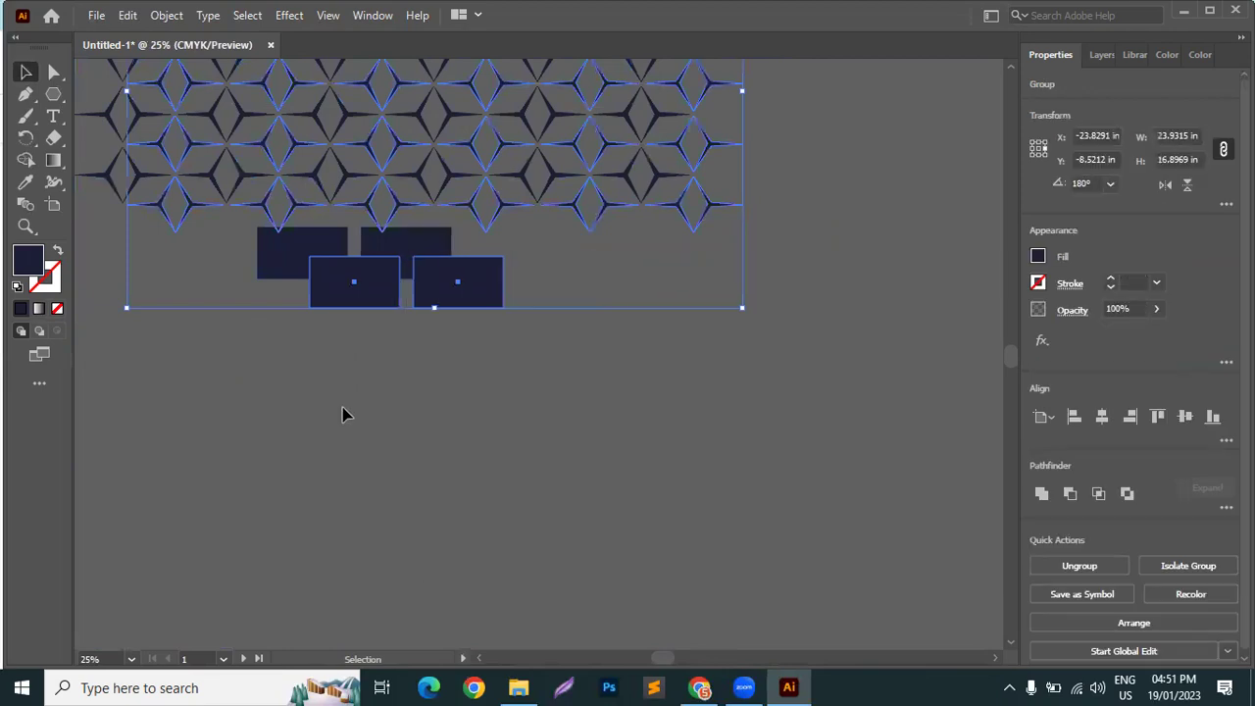
{"action": "left_click", "coordinate": [344, 415]}
{"action": "right_click", "coordinate": [327, 255]}
{"action": "left_click", "coordinate": [372, 410]}
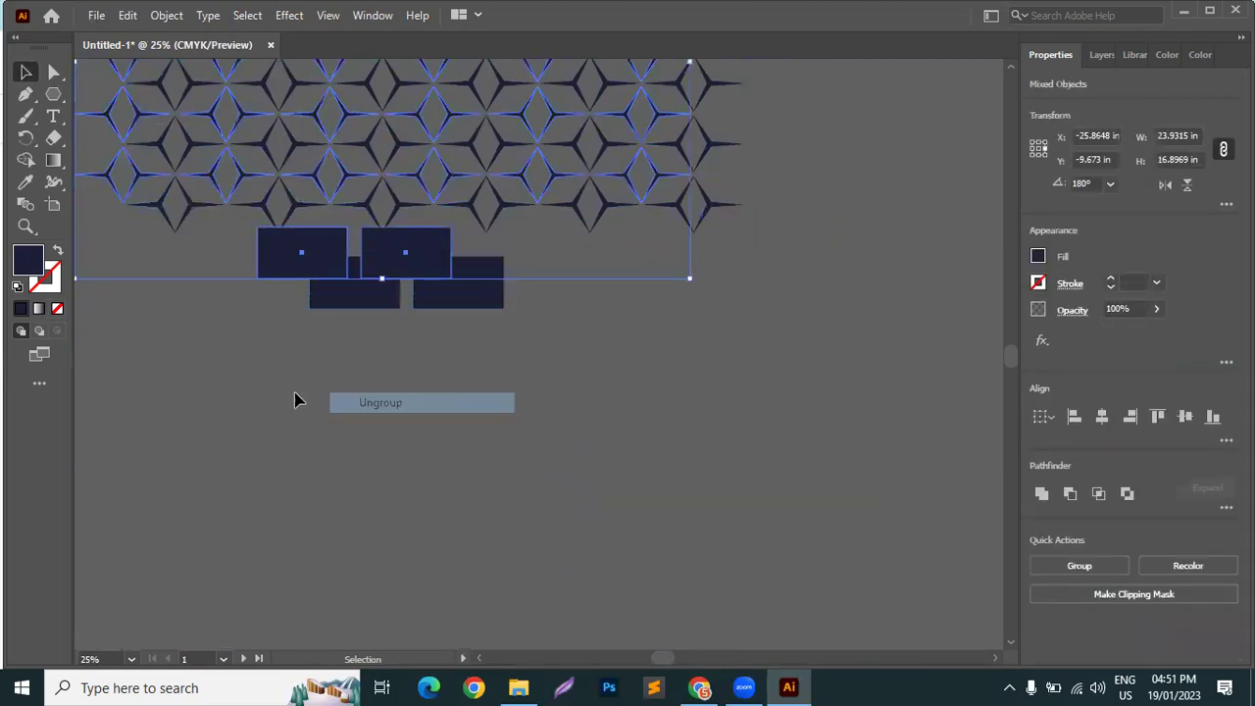
{"action": "left_click", "coordinate": [297, 398]}
{"action": "left_click", "coordinate": [297, 262]}
{"action": "left_click", "coordinate": [373, 299]}
{"action": "right_click", "coordinate": [373, 299]}
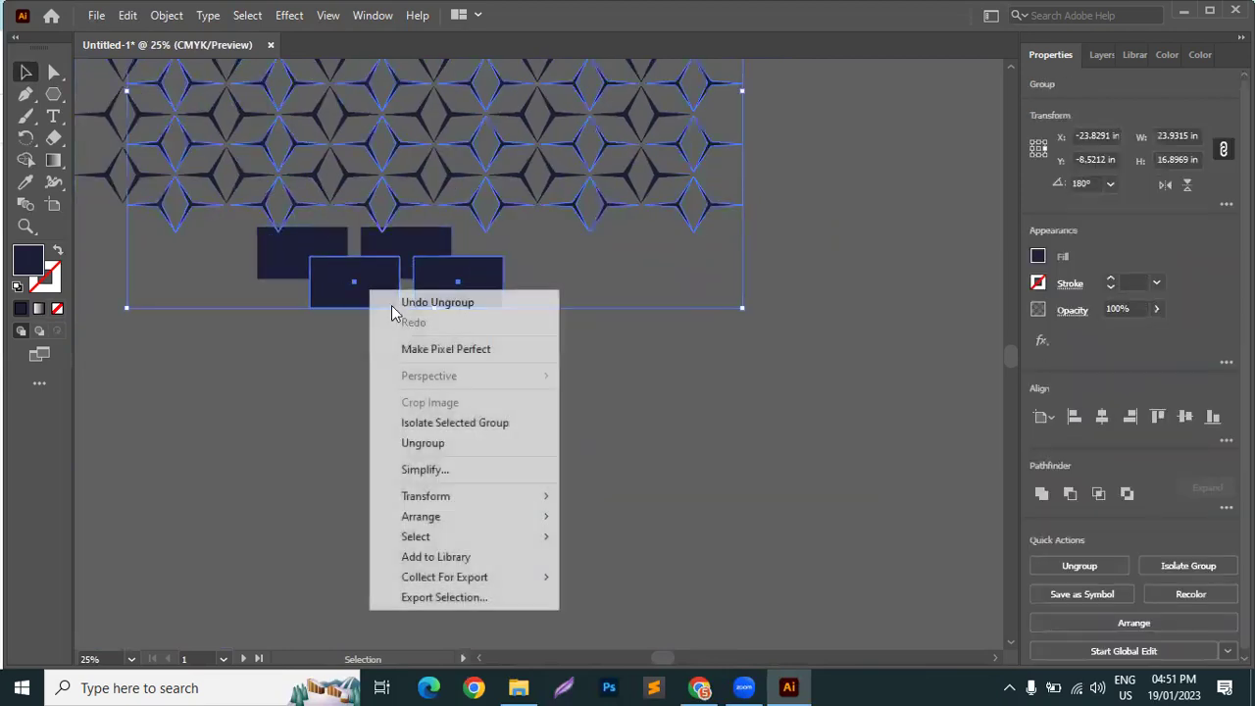
{"action": "left_click", "coordinate": [413, 443]}
{"action": "left_click", "coordinate": [343, 427]}
Shift-select the four dark navy rectangles
{"action": "left_click", "coordinate": [348, 299]}
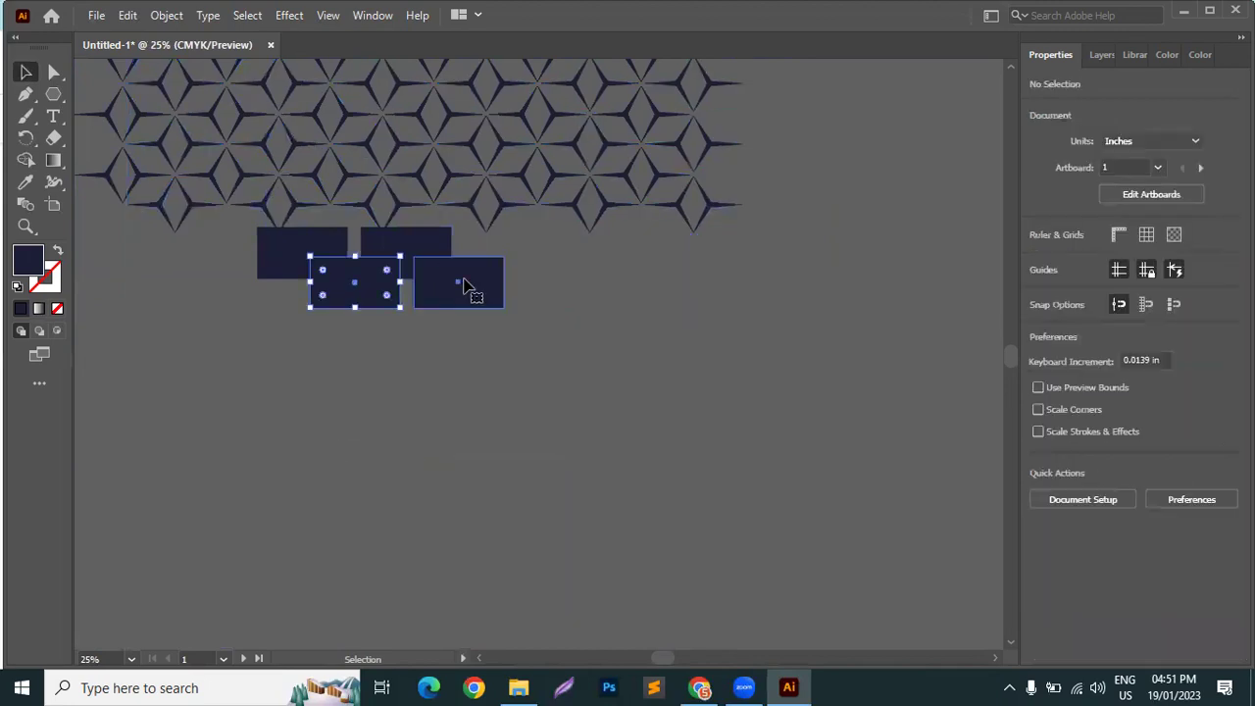
{"action": "left_click", "coordinate": [463, 285], "text": "shift"}
{"action": "left_click", "coordinate": [402, 257], "text": "shift"}
{"action": "left_click", "coordinate": [333, 252], "text": "shift"}
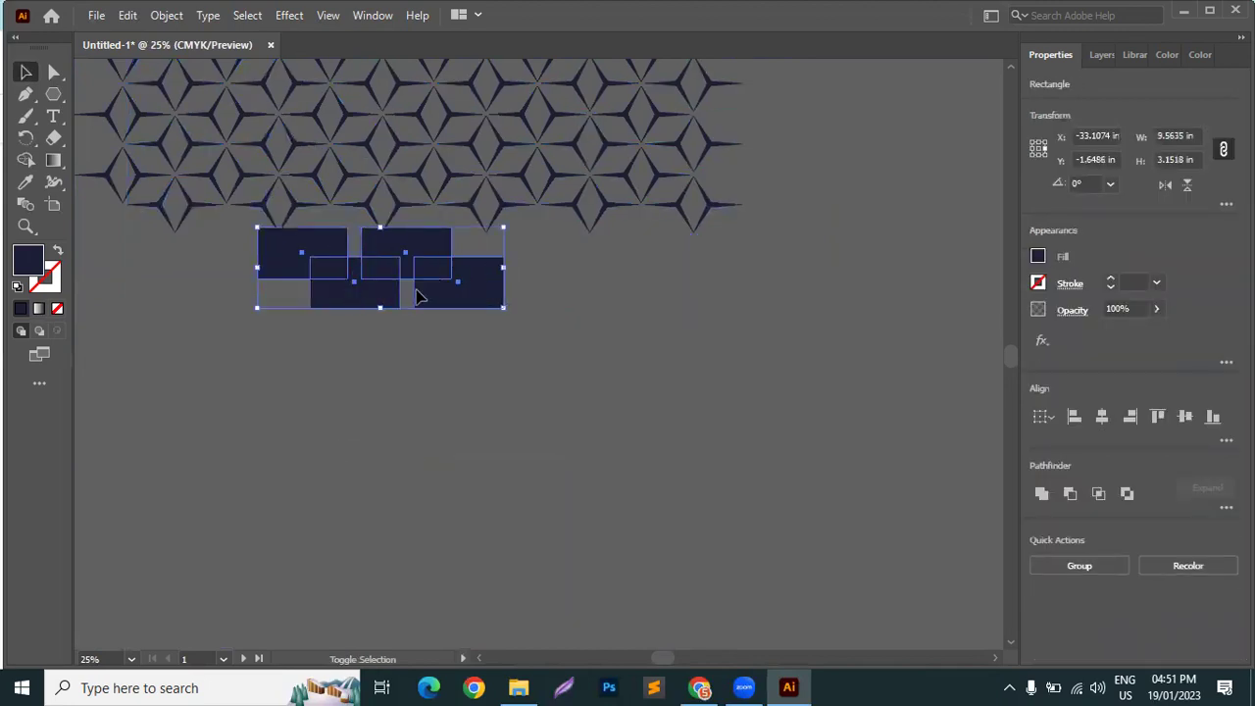
Move the four rectangles and the small leftover rectangle over beside the card design
{"action": "scroll", "coordinate": [435, 253], "scroll_direction": "down", "scroll_amount": 2}
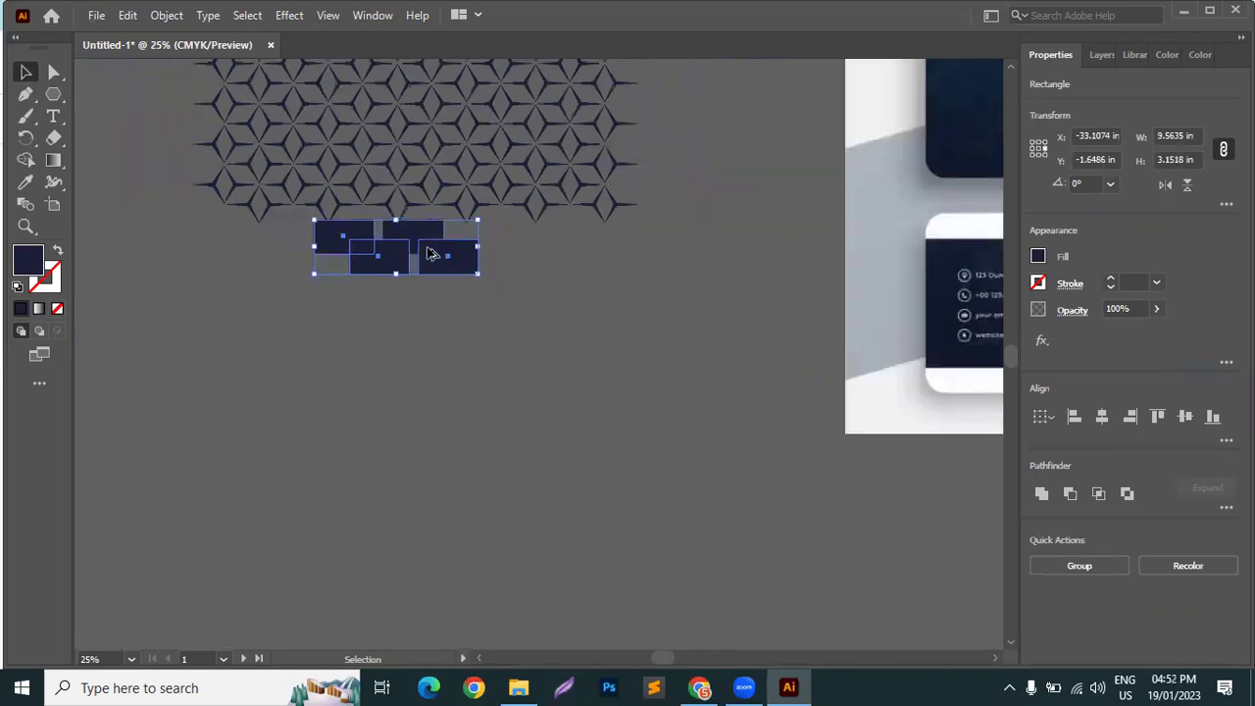
{"action": "left_click_drag", "start_coordinate": [437, 253], "coordinate": [969, 416]}
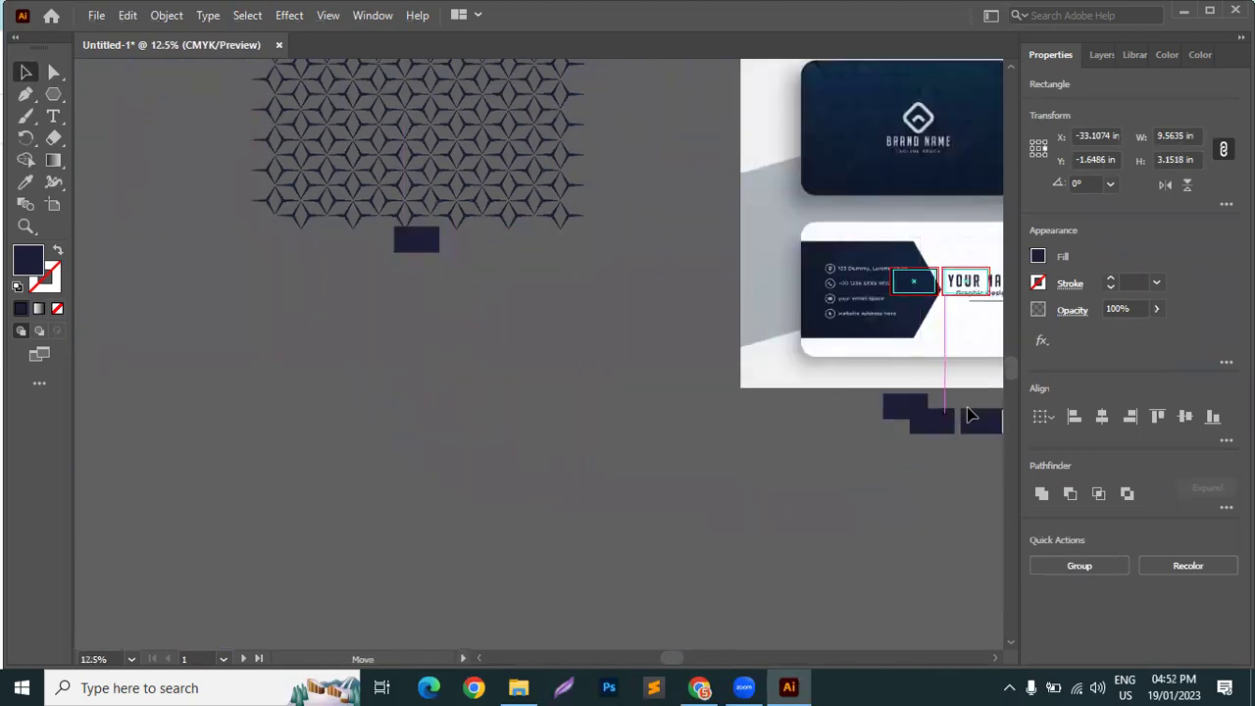
{"action": "left_click", "coordinate": [667, 419]}
{"action": "left_click_drag", "start_coordinate": [431, 247], "coordinate": [950, 447]}
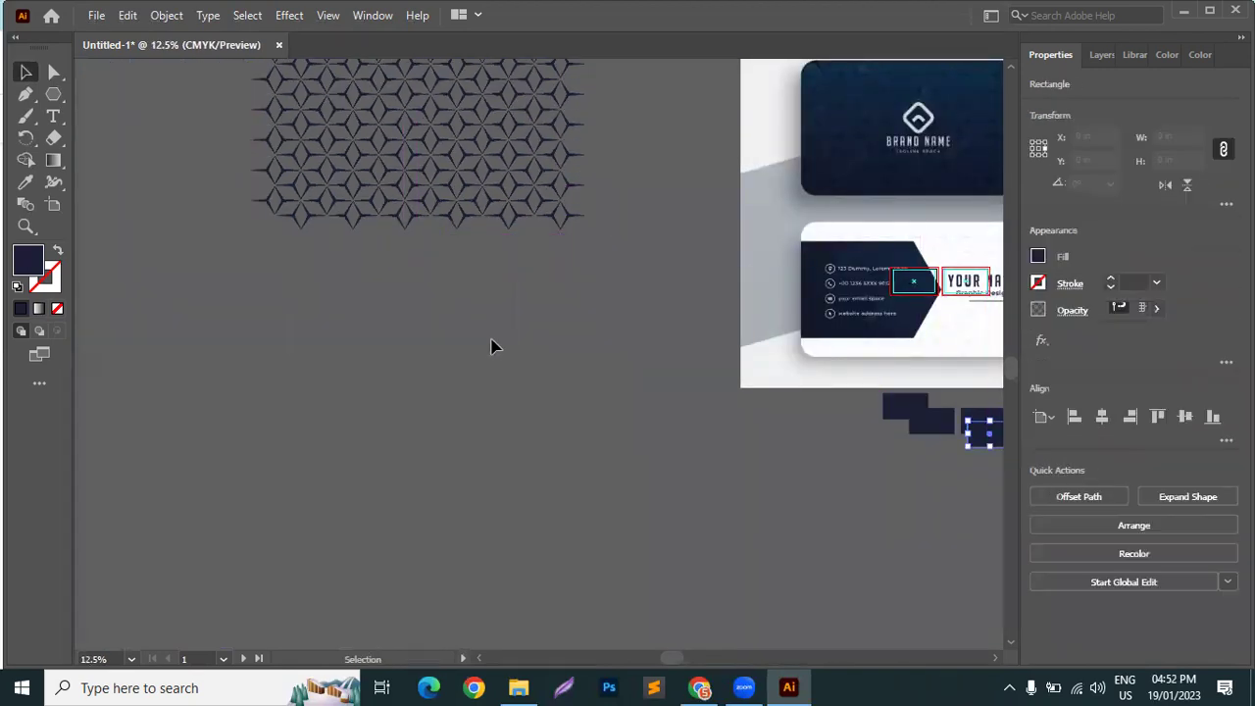
{"action": "left_click", "coordinate": [446, 341]}
{"action": "scroll", "coordinate": [422, 324], "scroll_direction": "up", "scroll_amount": 2}
{"action": "scroll", "coordinate": [299, 263], "scroll_direction": "up", "scroll_amount": 1}
{"action": "scroll", "coordinate": [299, 263], "scroll_direction": "up", "scroll_amount": 2}
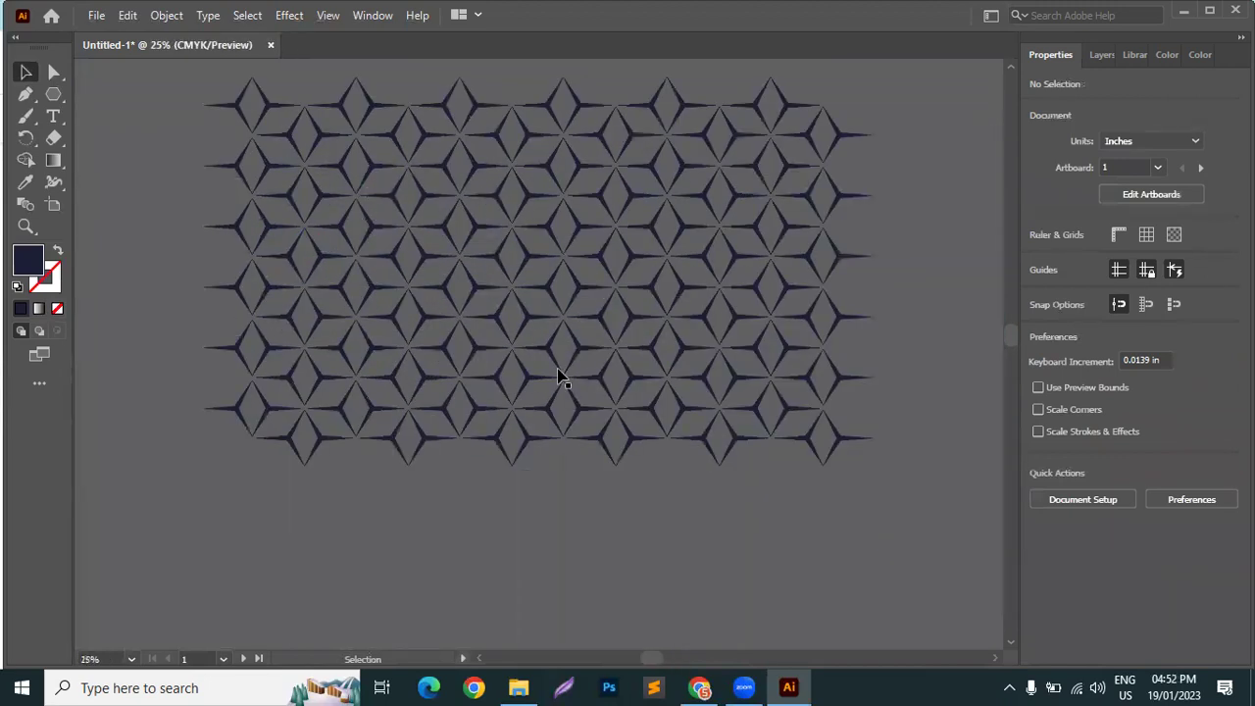
{"action": "scroll", "coordinate": [524, 266], "scroll_direction": "down", "scroll_amount": 1}
{"action": "scroll", "coordinate": [346, 169], "scroll_direction": "down", "scroll_amount": 1}
{"action": "scroll", "coordinate": [345, 169], "scroll_direction": "down", "scroll_amount": 1}
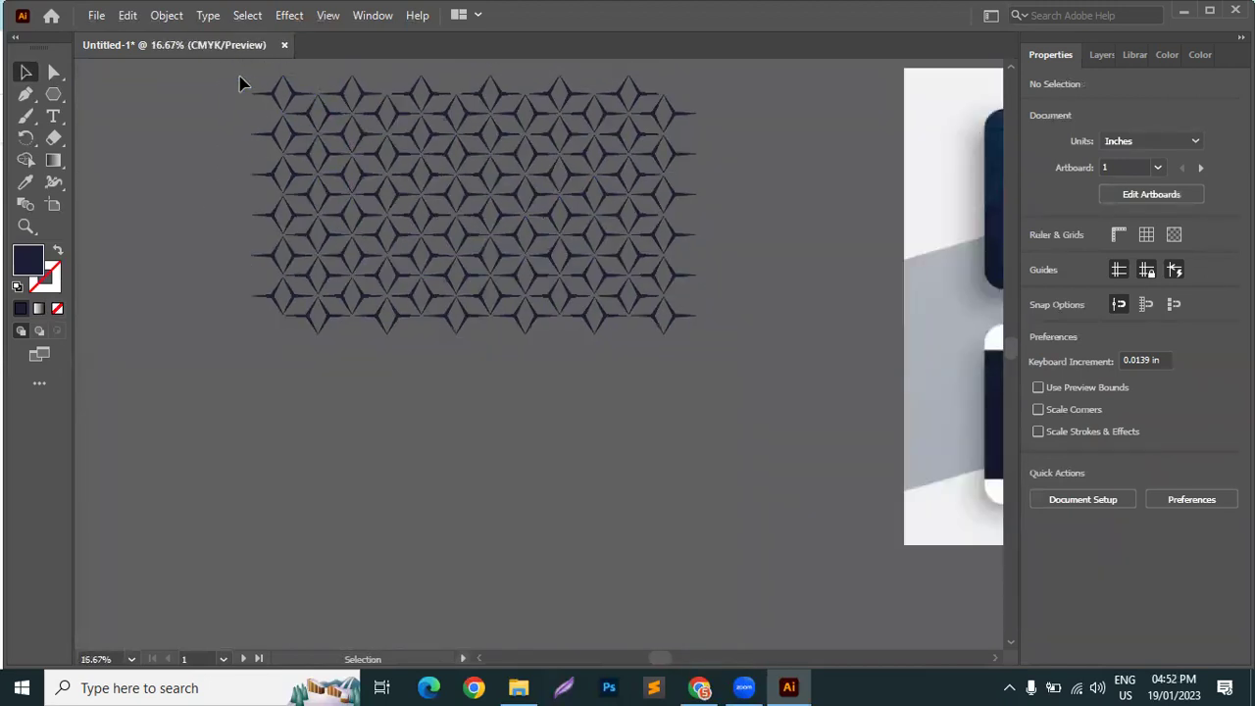
Group the star lattice pieces into one 25.9672 × 15.1074 in group and swap its fill and stroke
{"action": "right_click", "coordinate": [550, 291]}
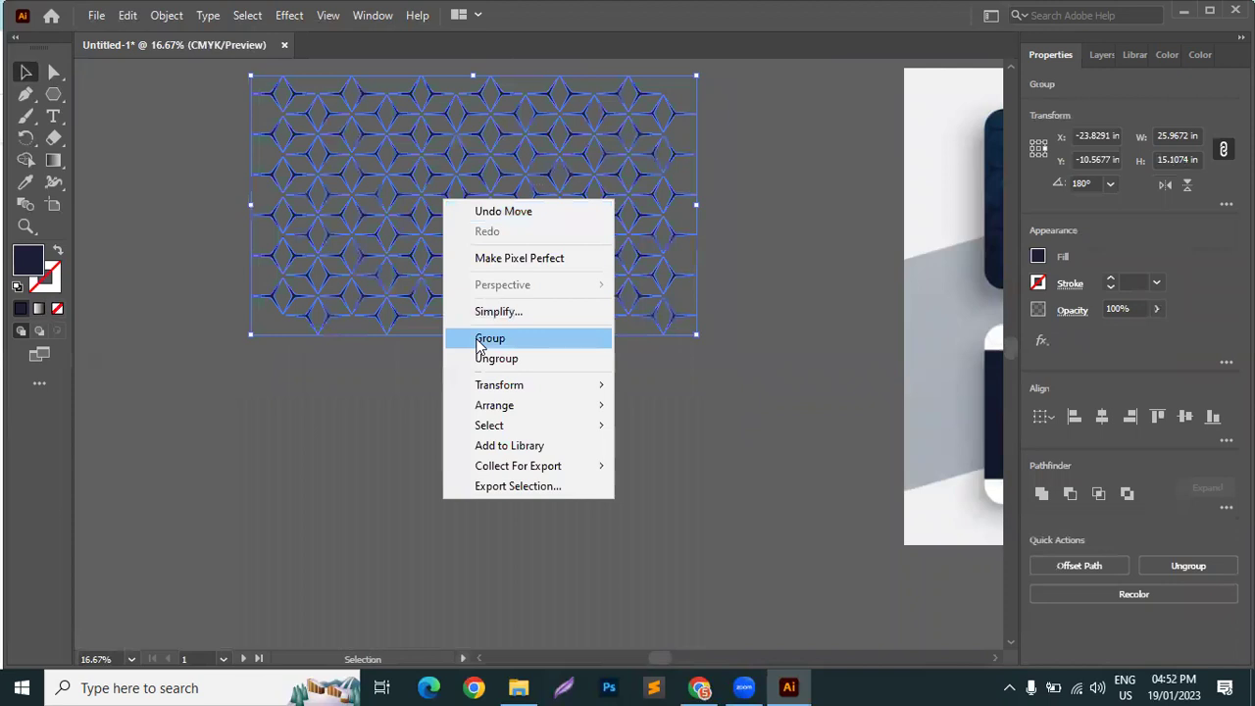
{"action": "left_click", "coordinate": [487, 337]}
{"action": "left_click", "coordinate": [96, 300]}
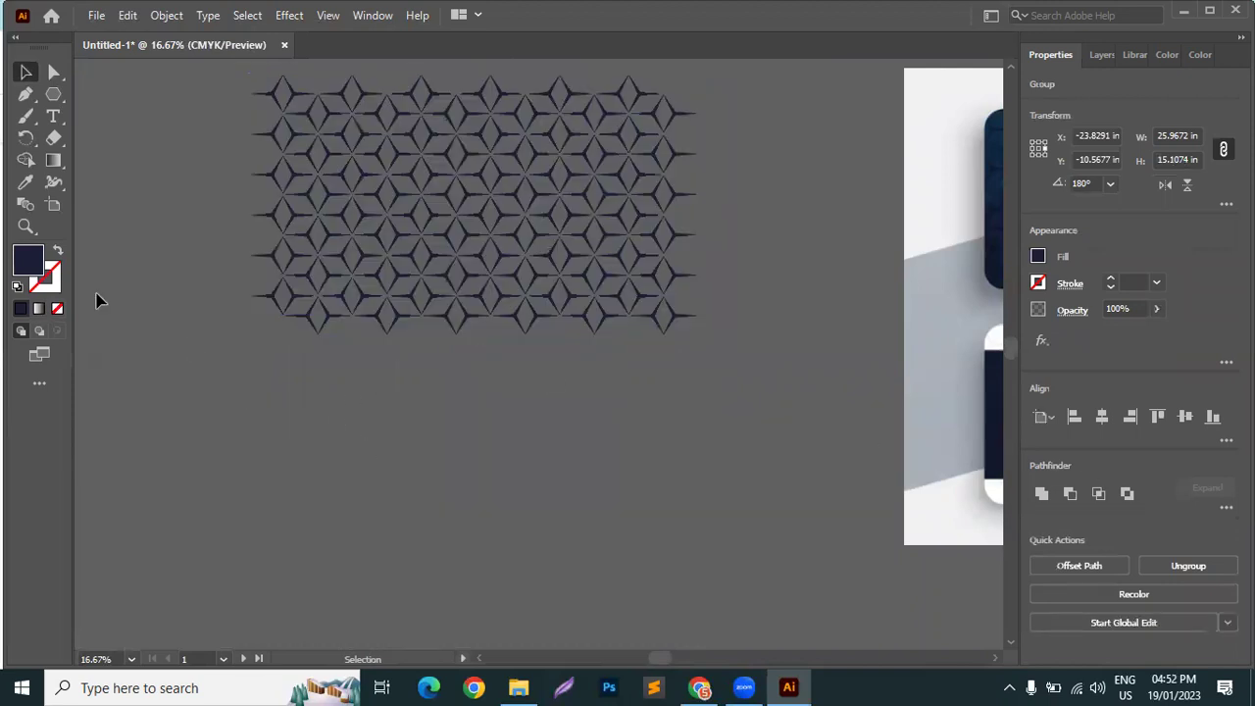
{"action": "left_click", "coordinate": [422, 239]}
{"action": "left_click", "coordinate": [57, 251]}
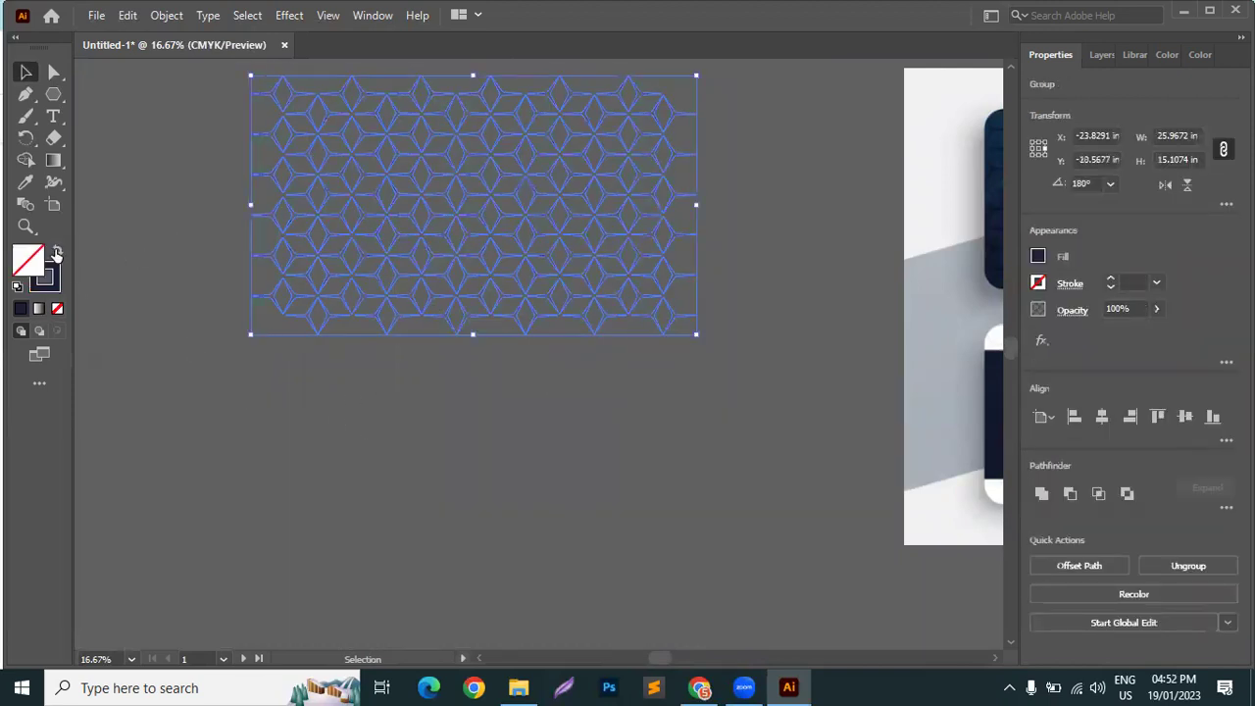
{"action": "left_click", "coordinate": [198, 291]}
{"action": "scroll", "coordinate": [370, 213], "scroll_direction": "up", "scroll_amount": 3}
{"action": "scroll", "coordinate": [331, 205], "scroll_direction": "down", "scroll_amount": 4}
Swap the lattice back to a solid dark fill with Shift+X and shrink it to 4.0493 × 2.3558 in
{"action": "left_click", "coordinate": [370, 175]}
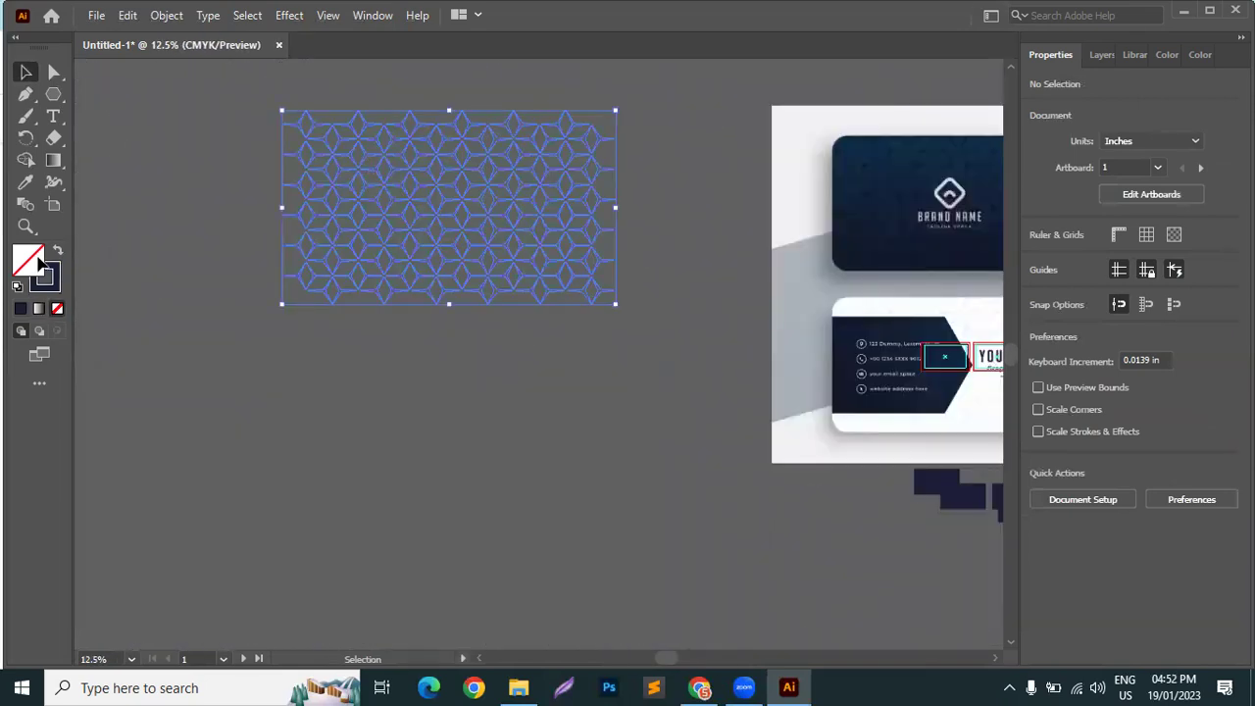
{"action": "key", "text": "shift+x"}
{"action": "key", "text": "ctrl+shift+a"}
{"action": "scroll", "coordinate": [358, 186], "scroll_direction": "up", "scroll_amount": 4}
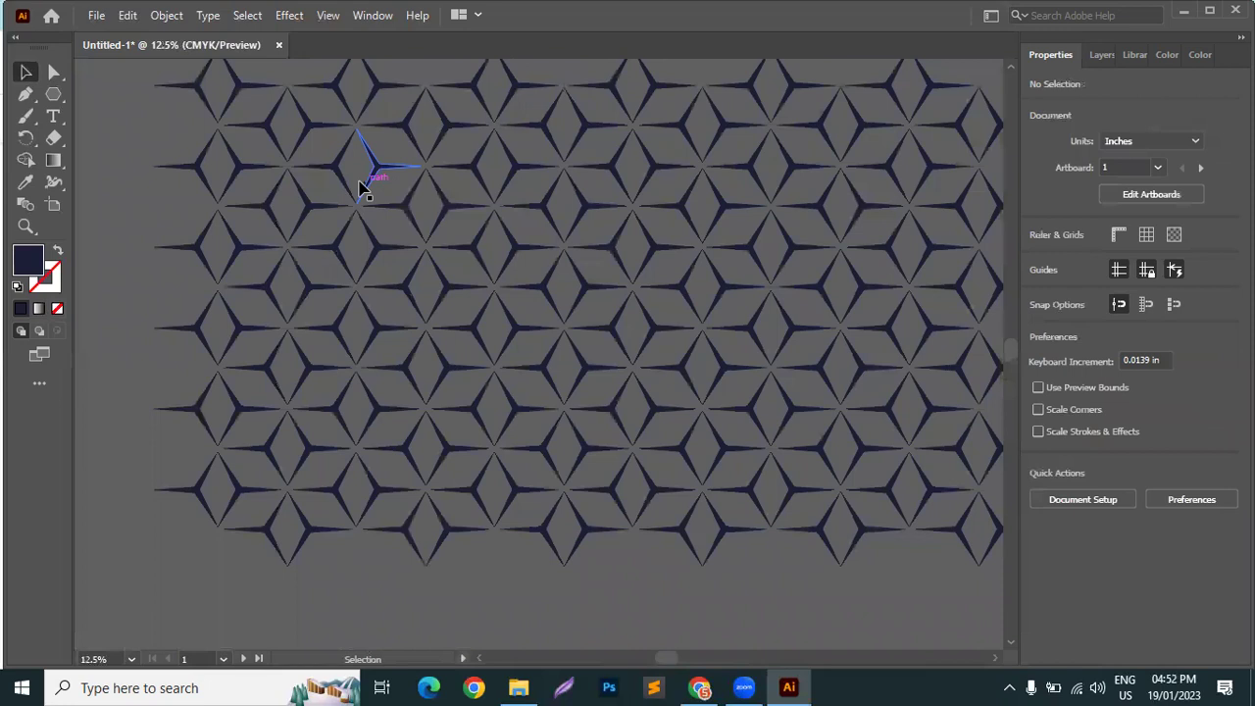
{"action": "scroll", "coordinate": [358, 186], "scroll_direction": "down", "scroll_amount": 5}
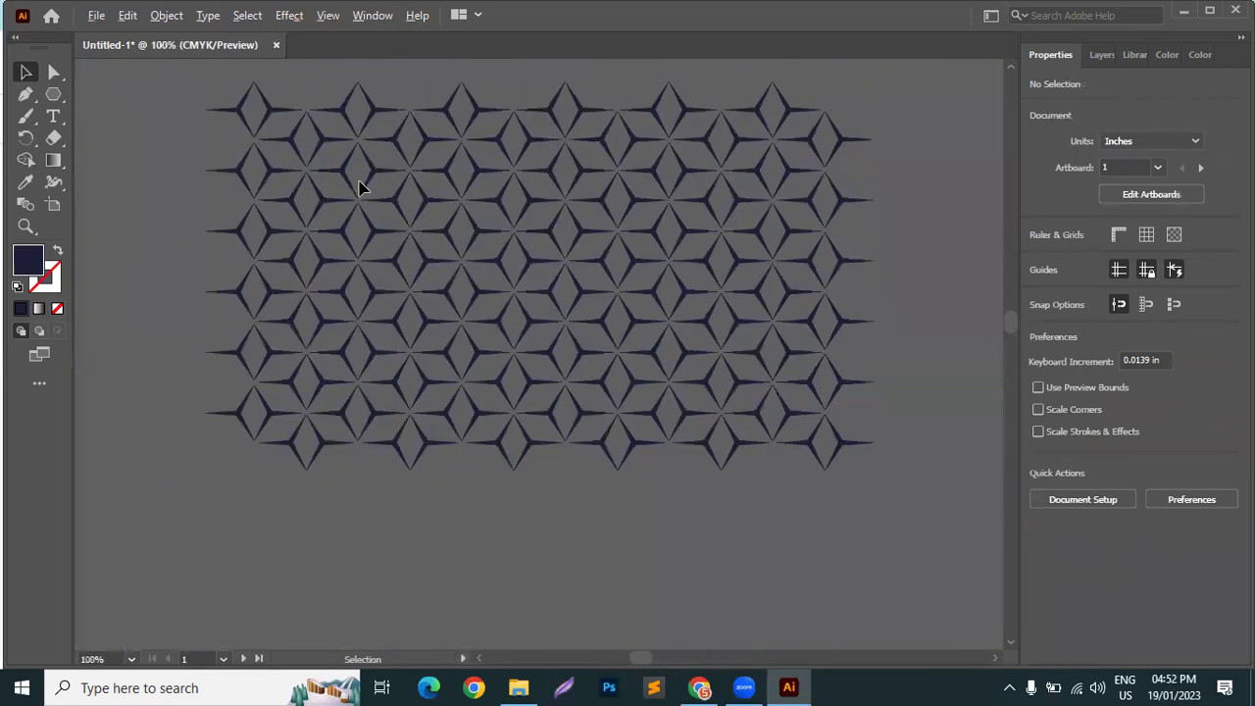
{"action": "scroll", "coordinate": [485, 162], "scroll_direction": "up", "scroll_amount": 3}
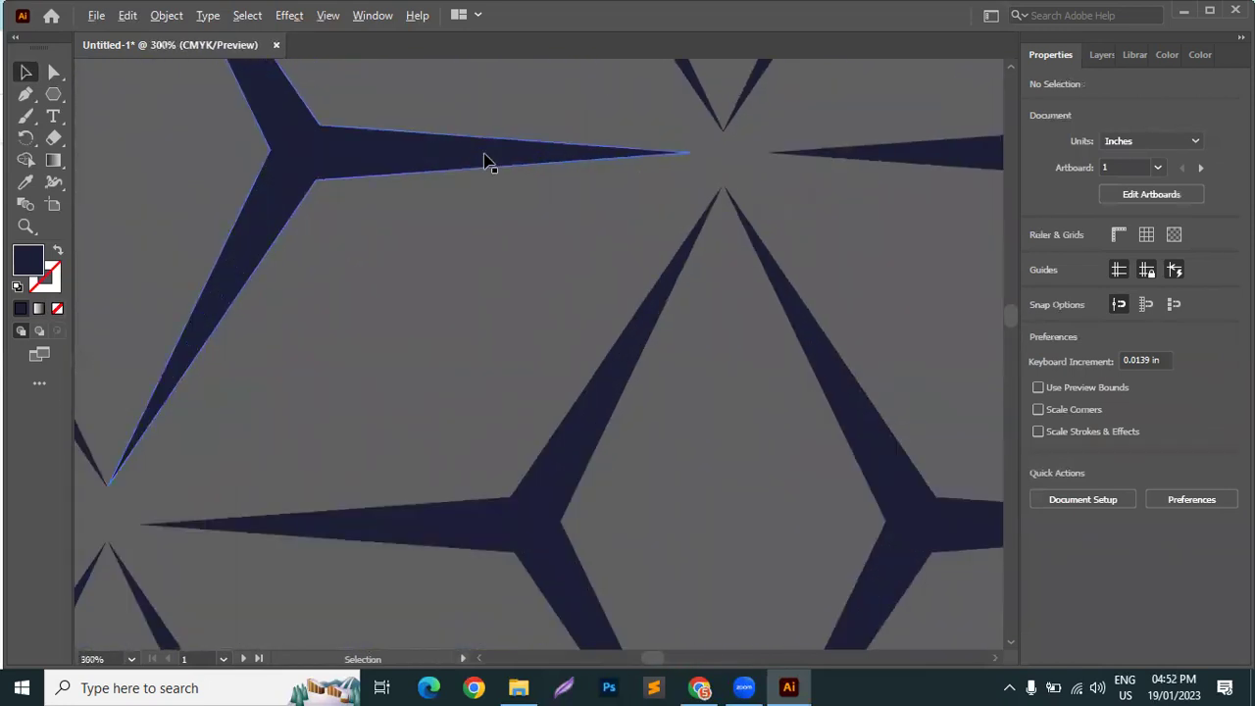
{"action": "scroll", "coordinate": [485, 161], "scroll_direction": "down", "scroll_amount": 5}
{"action": "scroll", "coordinate": [486, 162], "scroll_direction": "down", "scroll_amount": 3}
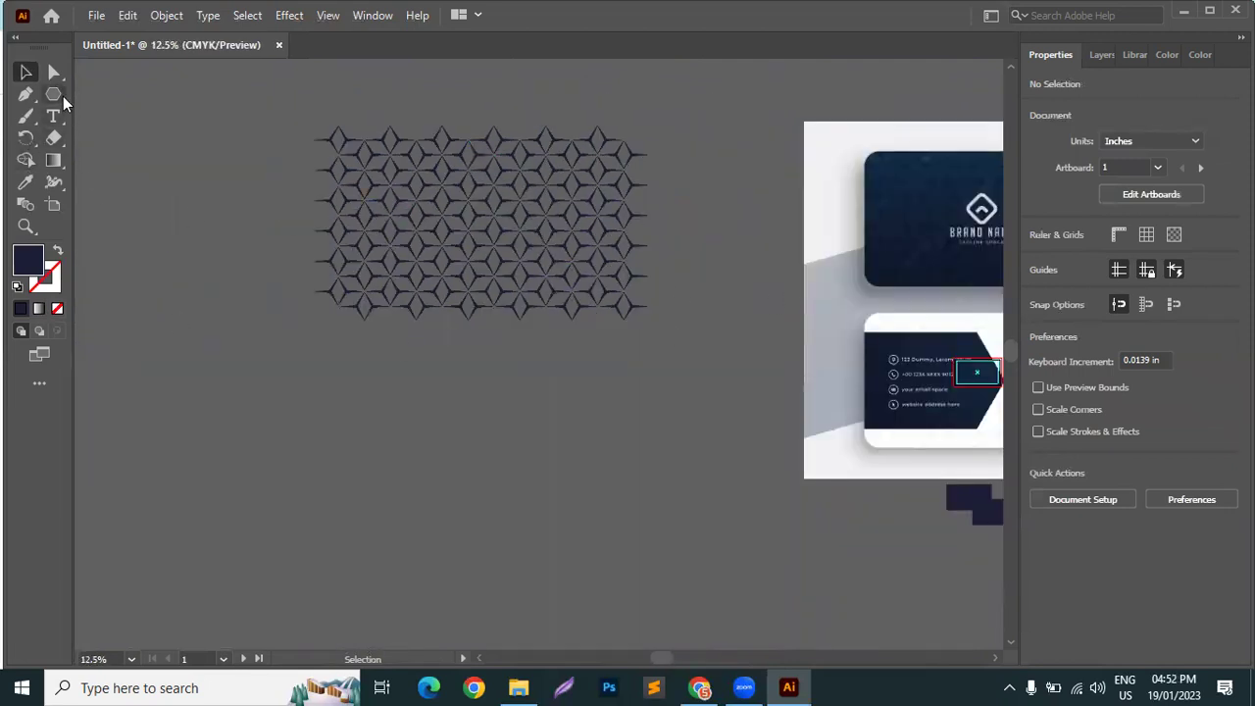
{"action": "left_click", "coordinate": [526, 196]}
{"action": "left_click_drag", "start_coordinate": [647, 124], "coordinate": [923, 550]}
Delete the reference card image from the canvas
{"action": "left_click", "coordinate": [858, 424]}
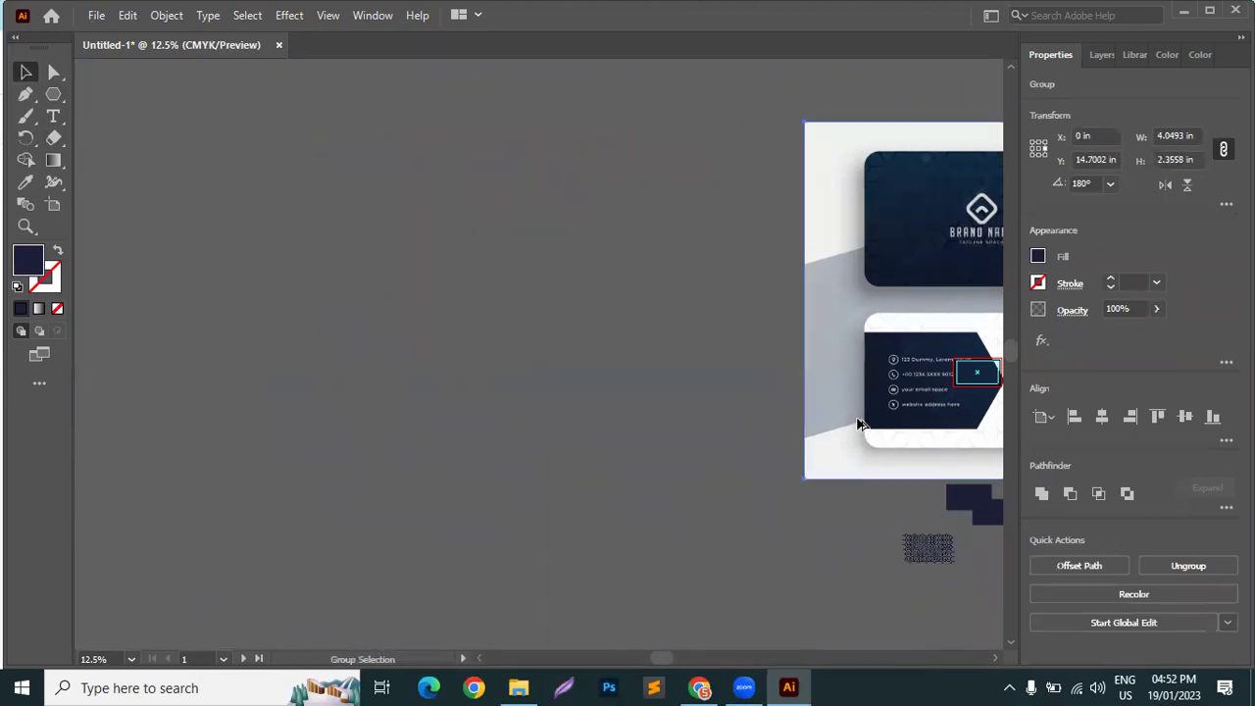
{"action": "key", "text": "ctrl+2"}
{"action": "key", "text": "Delete"}
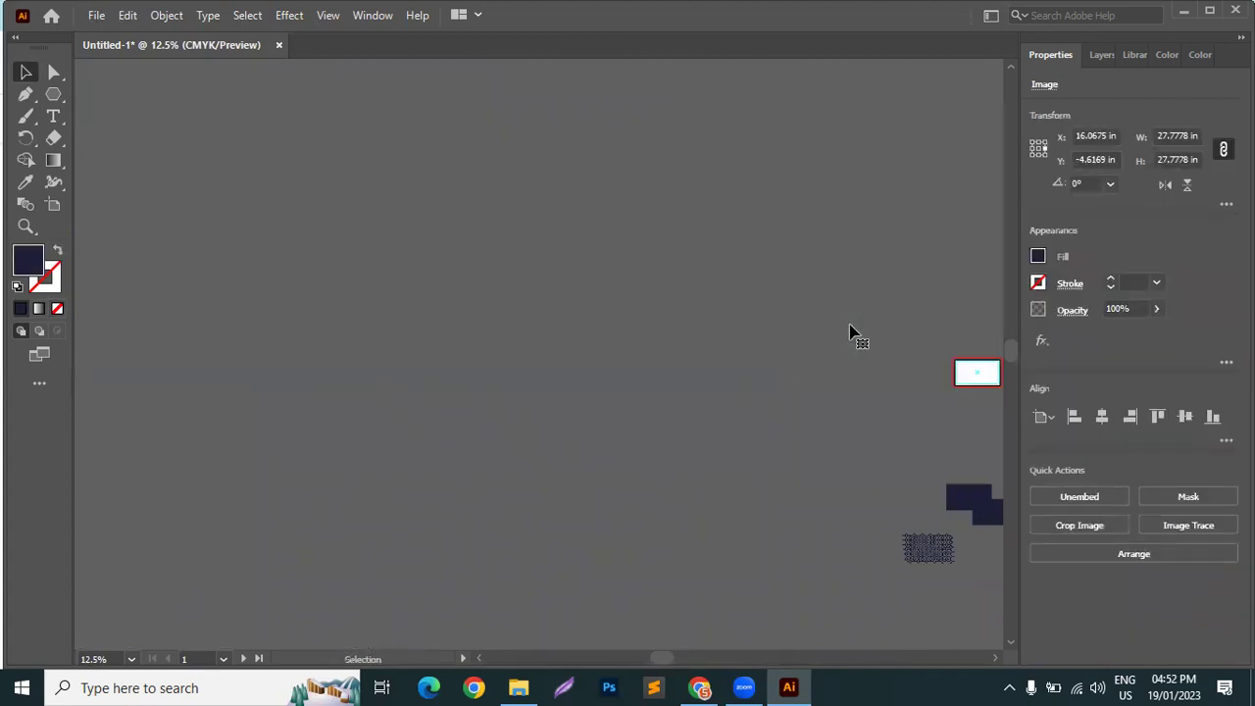
Centre the dark navy rectangles horizontally and vertically on the first artboard
{"action": "scroll", "coordinate": [878, 477], "scroll_direction": "up", "scroll_amount": 2}
{"action": "left_click", "coordinate": [404, 450]}
{"action": "left_click", "coordinate": [1102, 416]}
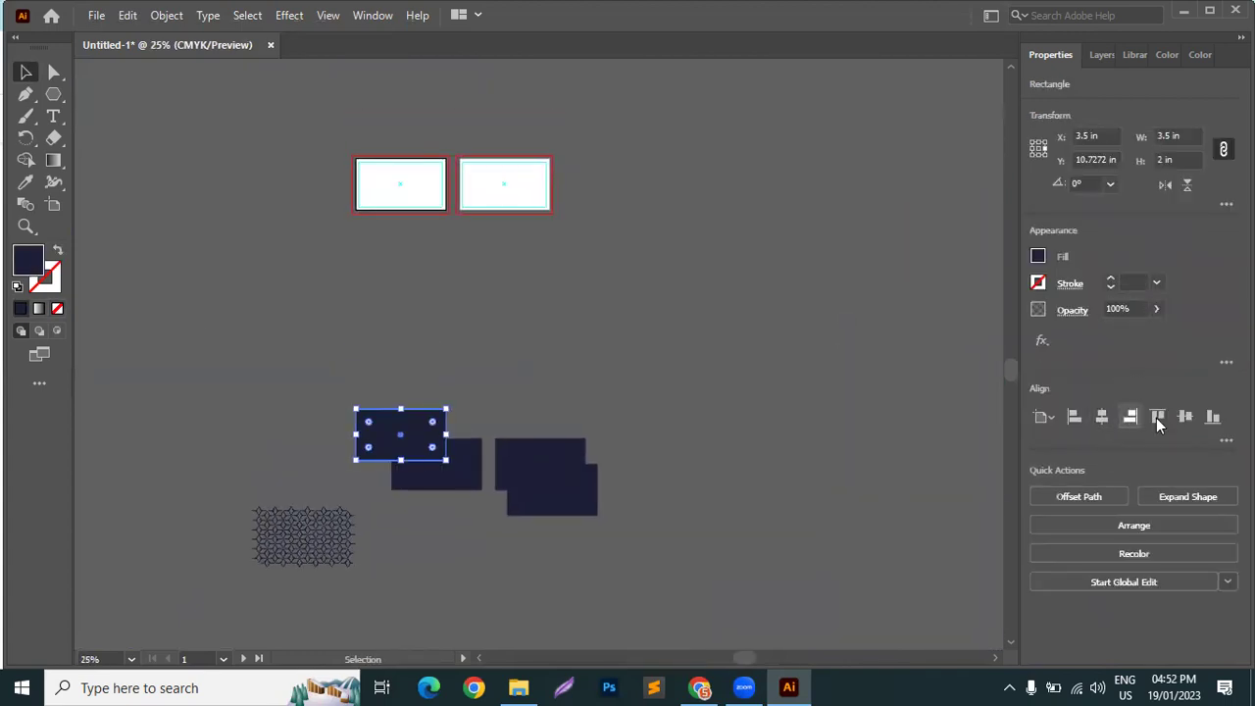
{"action": "left_click", "coordinate": [1183, 419]}
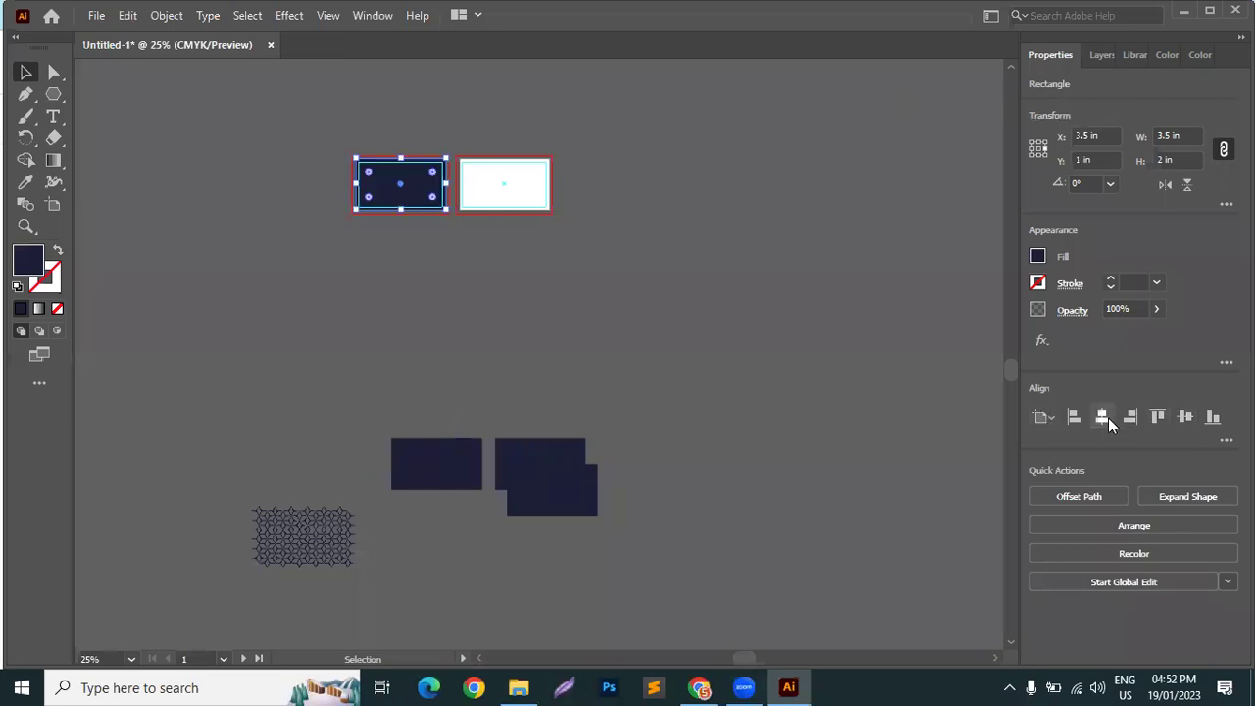
{"action": "left_click_drag", "start_coordinate": [447, 474], "coordinate": [515, 320]}
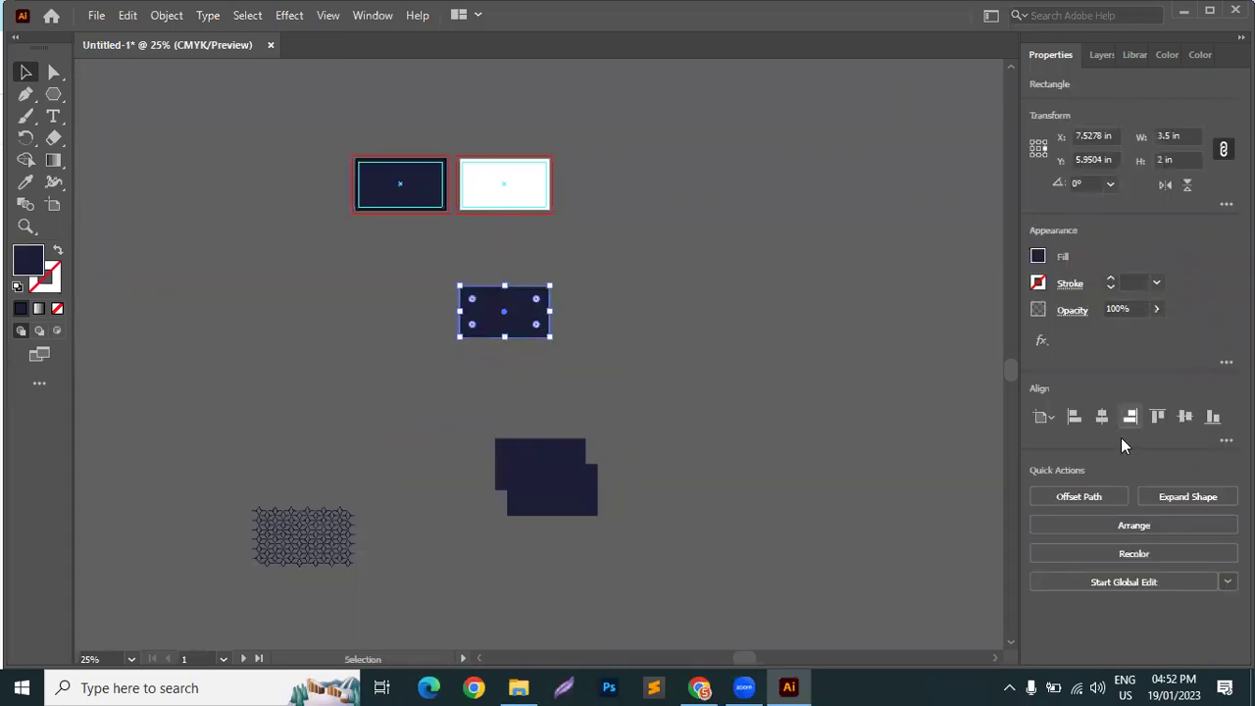
{"action": "left_click", "coordinate": [1101, 417]}
{"action": "left_click", "coordinate": [1185, 418]}
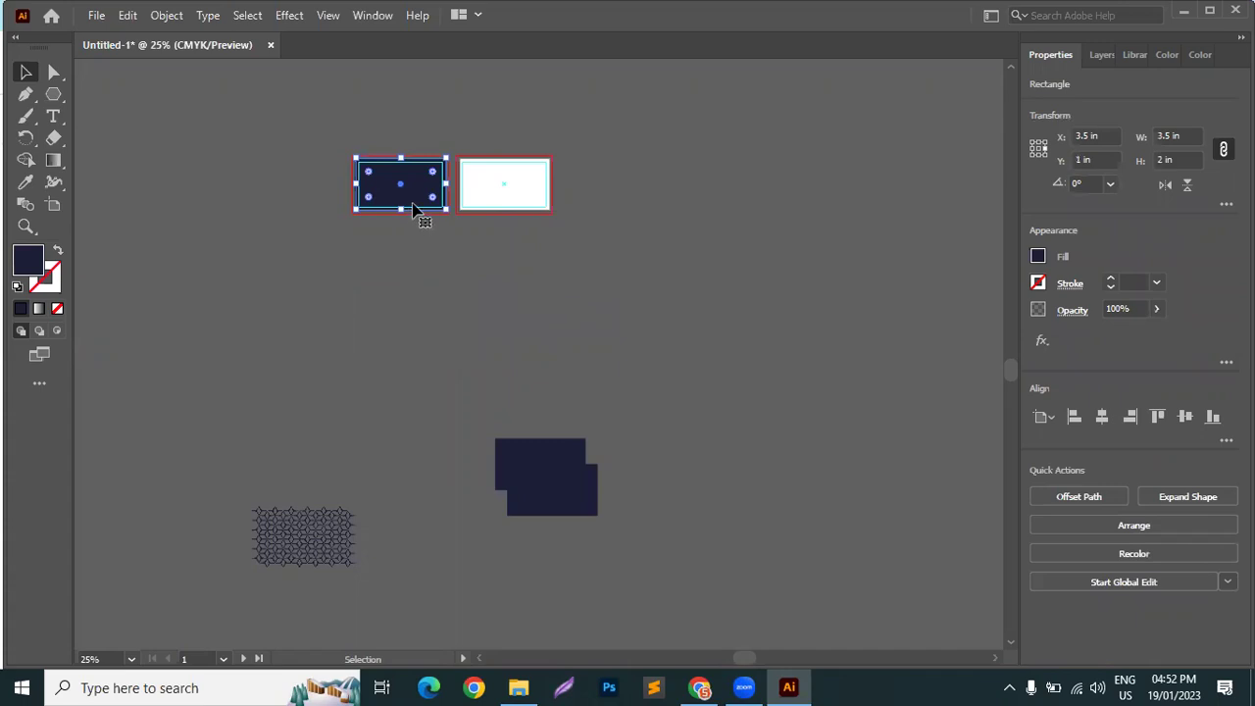
Duplicate the front card rectangle onto artboard 2, centred on that artboard
{"action": "left_click", "coordinate": [712, 227]}
{"action": "left_click_drag", "start_coordinate": [435, 210], "coordinate": [642, 196]}
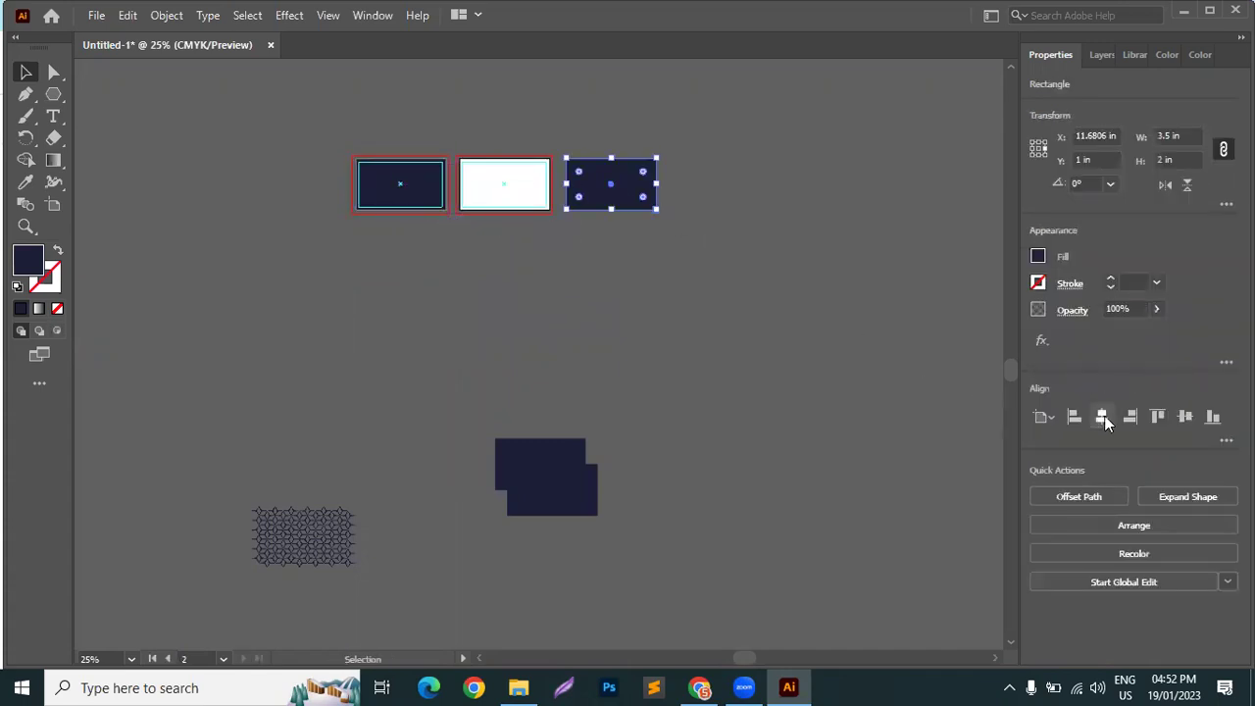
{"action": "left_click", "coordinate": [1101, 418]}
{"action": "left_click", "coordinate": [1185, 418]}
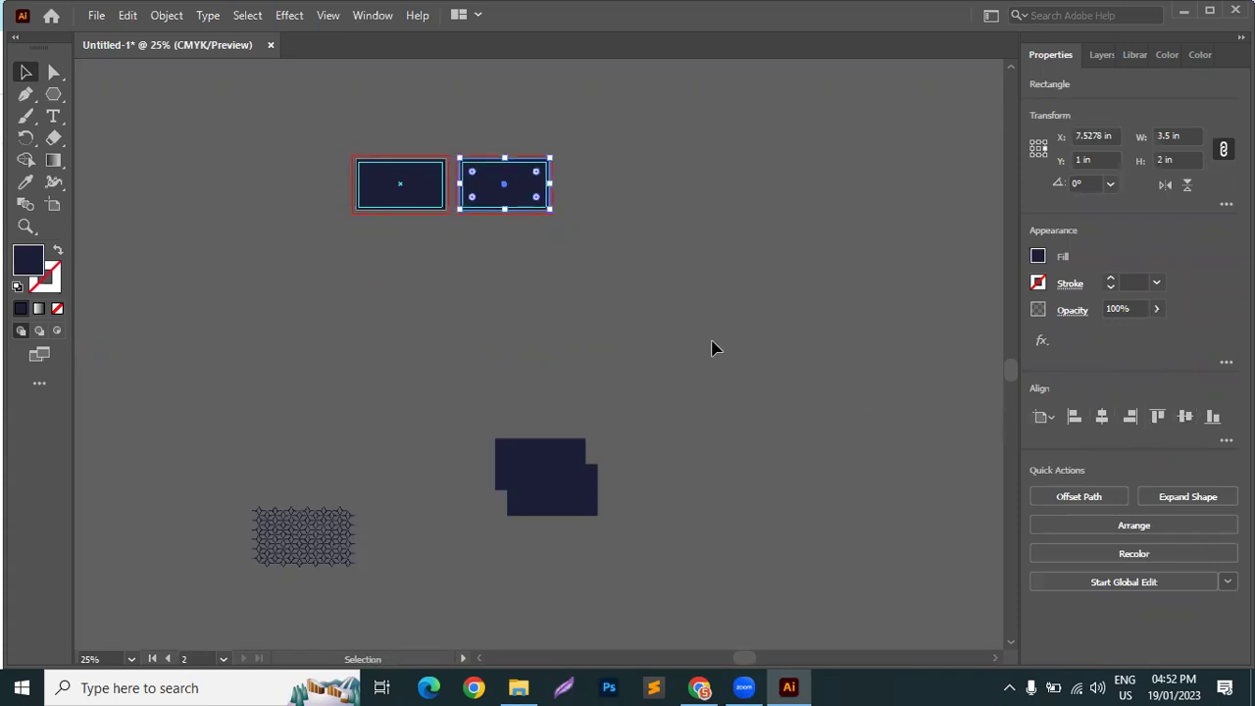
{"action": "left_click", "coordinate": [715, 347]}
Delete the leftover dark rectangle and place the star lattice just below the front card
{"action": "left_click_drag", "start_coordinate": [547, 551], "coordinate": [549, 510]}
{"action": "key", "text": "Delete"}
{"action": "left_click_drag", "start_coordinate": [316, 530], "coordinate": [444, 265]}
{"action": "scroll", "coordinate": [378, 148], "scroll_direction": "up", "scroll_amount": 5}
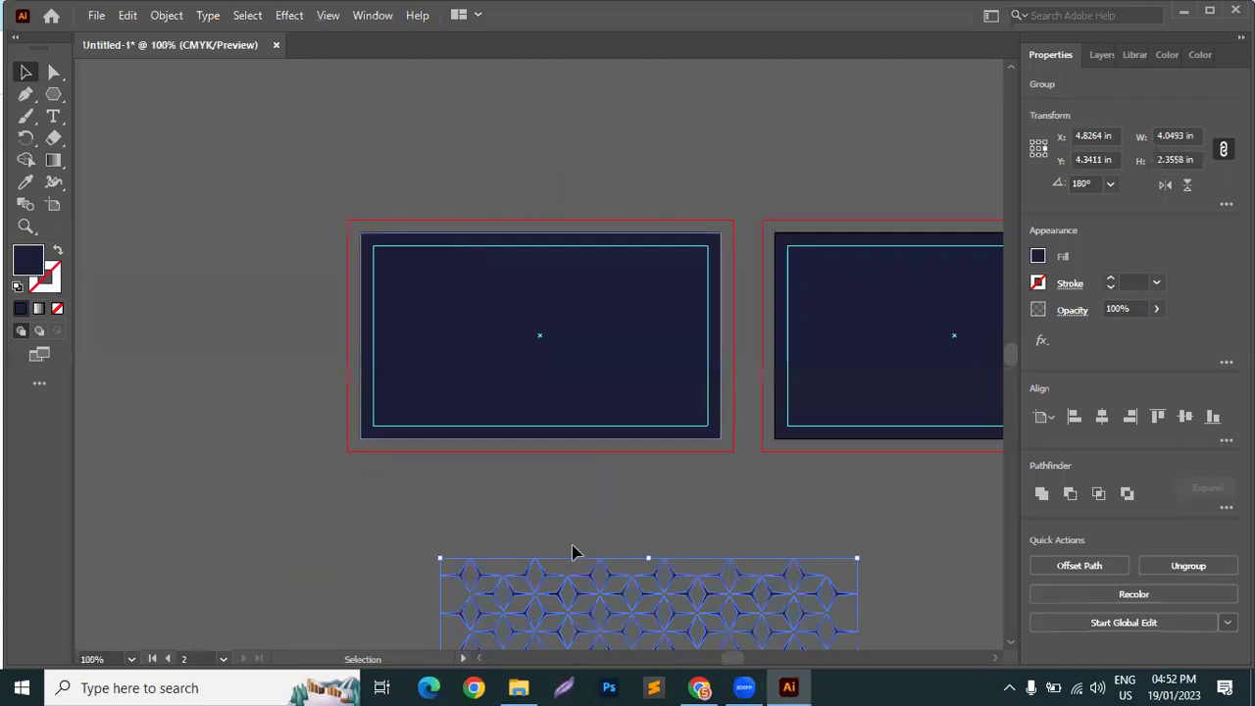
{"action": "left_click", "coordinate": [382, 532]}
{"action": "left_click_drag", "start_coordinate": [565, 588], "coordinate": [509, 483]}
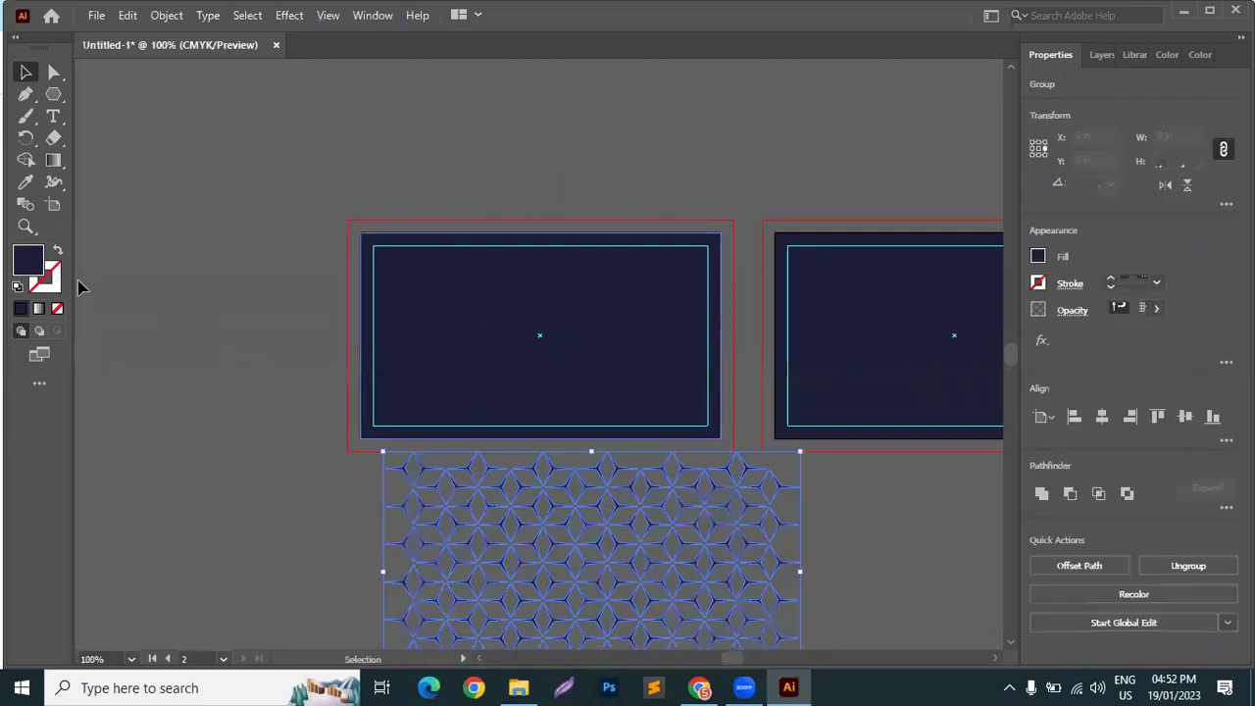
{"action": "double_click", "coordinate": [27, 263]}
Give the star lattice fill #06070A and position it over the navy front card
{"action": "left_click_drag", "start_coordinate": [829, 355], "coordinate": [835, 366]}
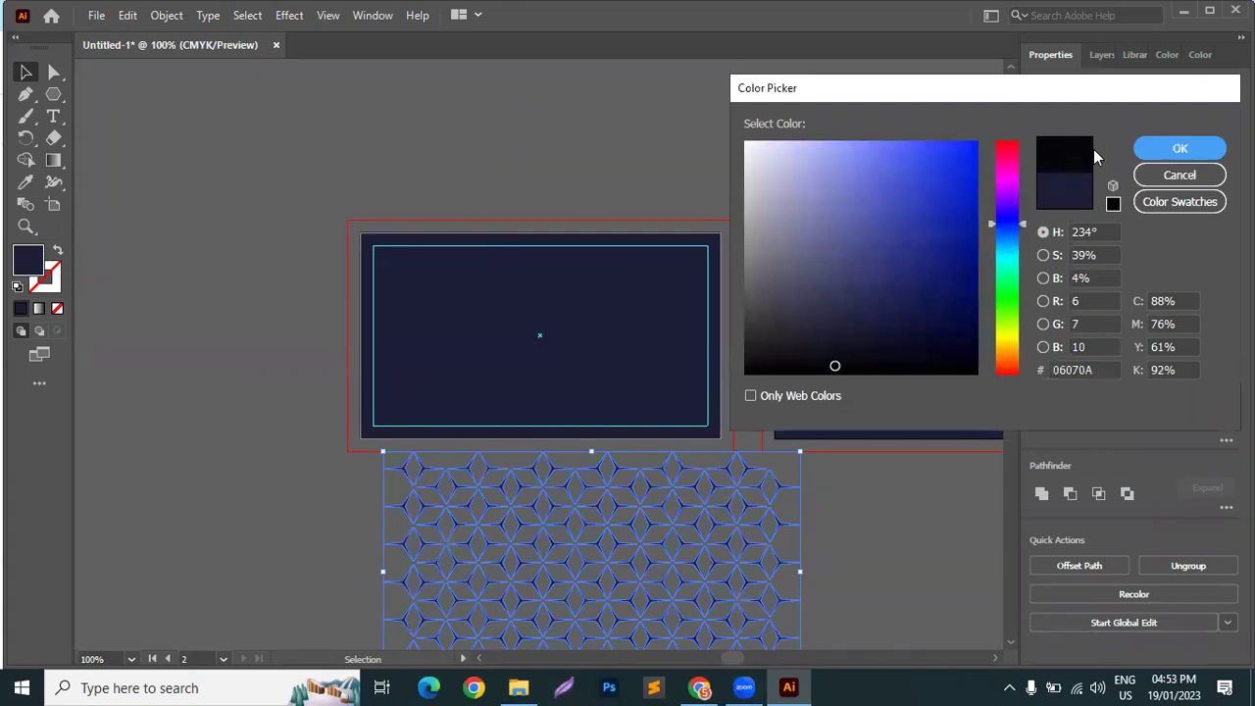
{"action": "key", "text": "Return"}
{"action": "left_click", "coordinate": [791, 151]}
{"action": "left_click_drag", "start_coordinate": [639, 521], "coordinate": [594, 282]}
{"action": "scroll", "coordinate": [435, 294], "scroll_direction": "up", "scroll_amount": 2}
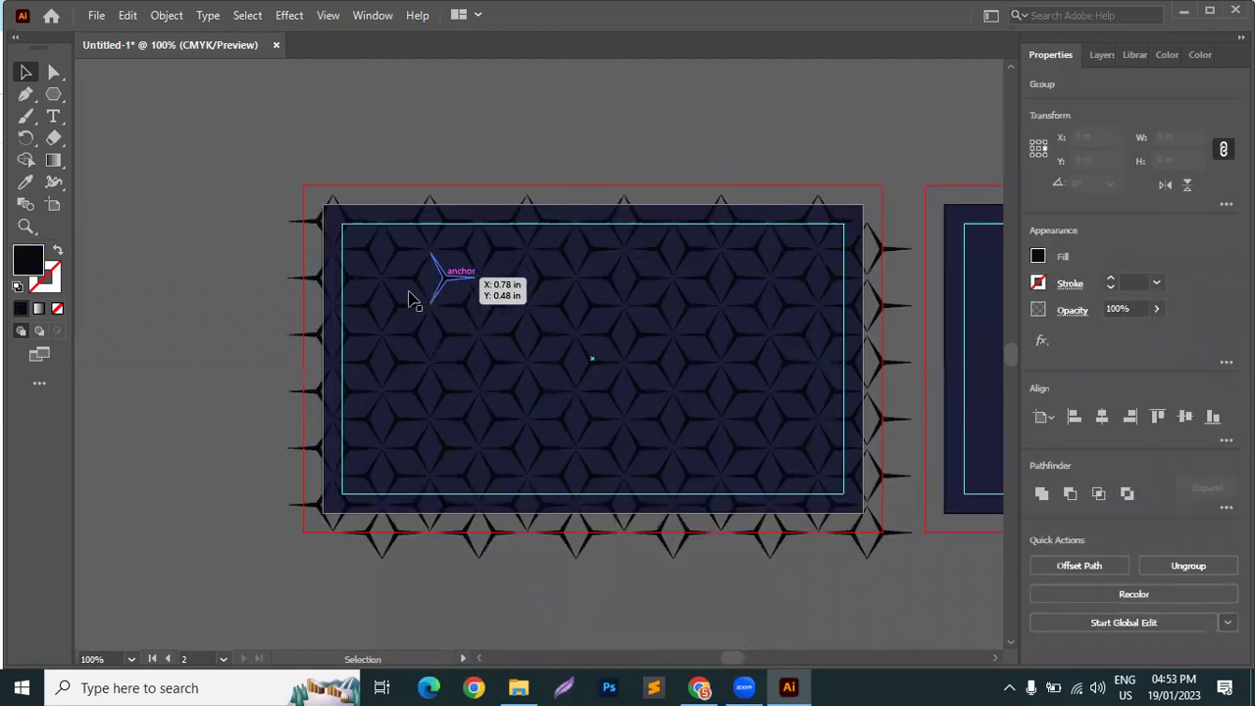
{"action": "key", "text": "ctrl+shift+a"}
{"action": "scroll", "coordinate": [354, 297], "scroll_direction": "up", "scroll_amount": 4}
{"action": "left_click_drag", "start_coordinate": [350, 291], "coordinate": [314, 271]}
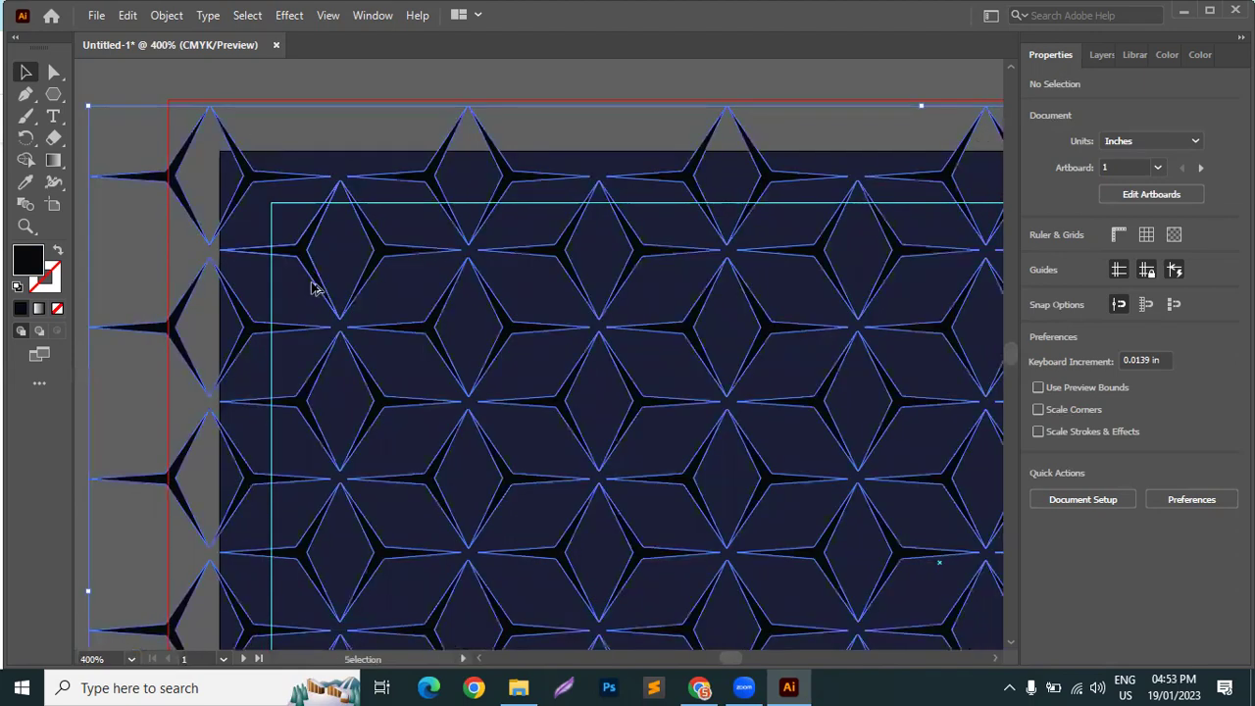
{"action": "scroll", "coordinate": [314, 284], "scroll_direction": "down", "scroll_amount": 2}
{"action": "scroll", "coordinate": [431, 485], "scroll_direction": "down", "scroll_amount": 1}
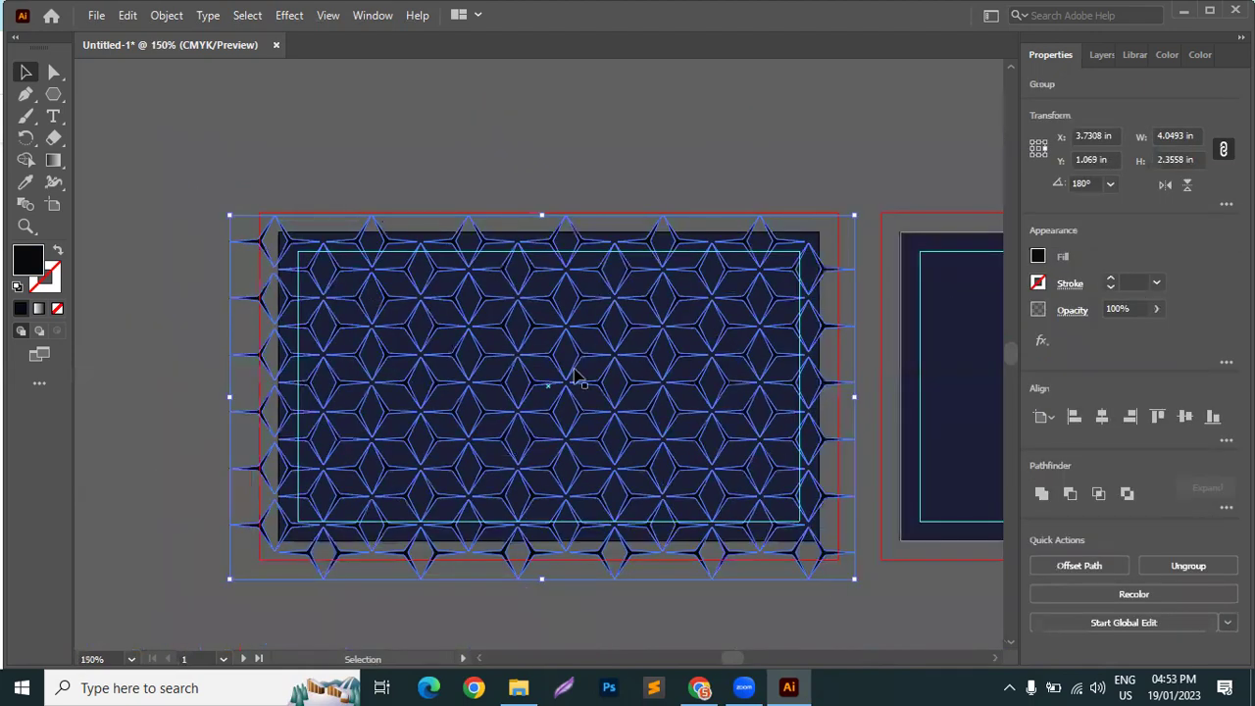
{"action": "left_click", "coordinate": [450, 131]}
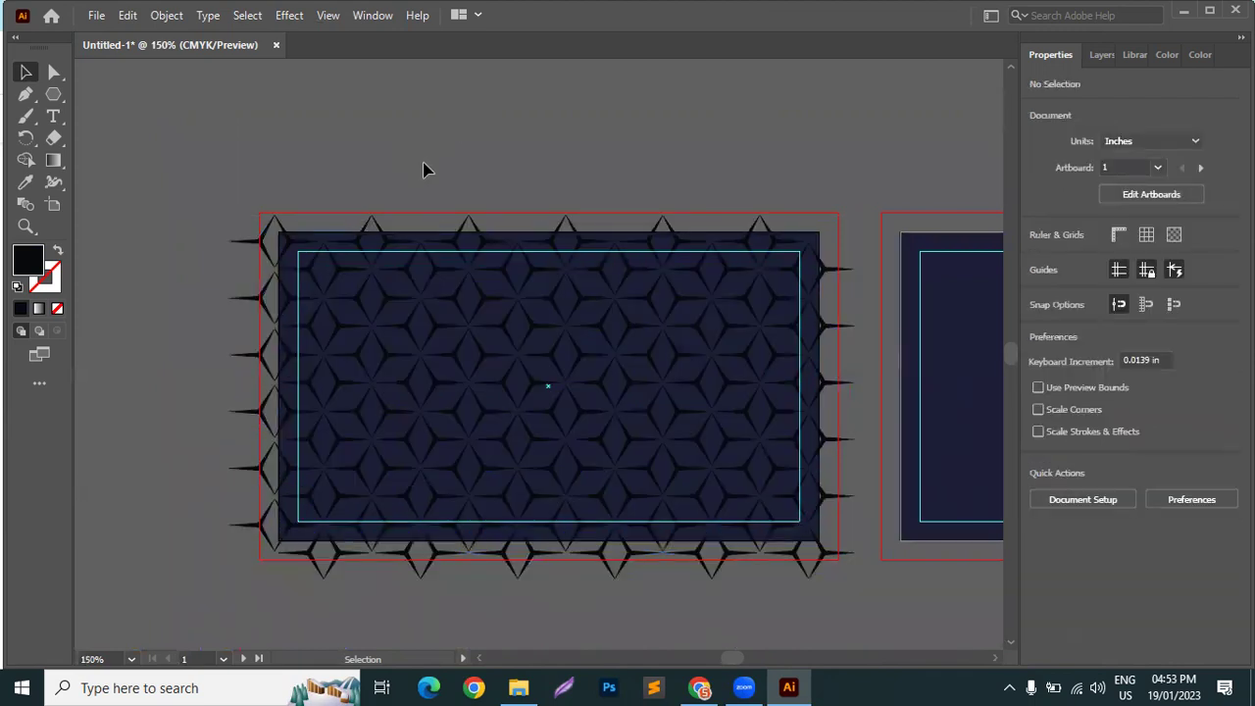
Duplicate the navy card rectangle to a spare copy below the artboards
{"action": "left_click", "coordinate": [433, 245]}
{"action": "scroll", "coordinate": [431, 237], "scroll_direction": "down", "scroll_amount": 1}
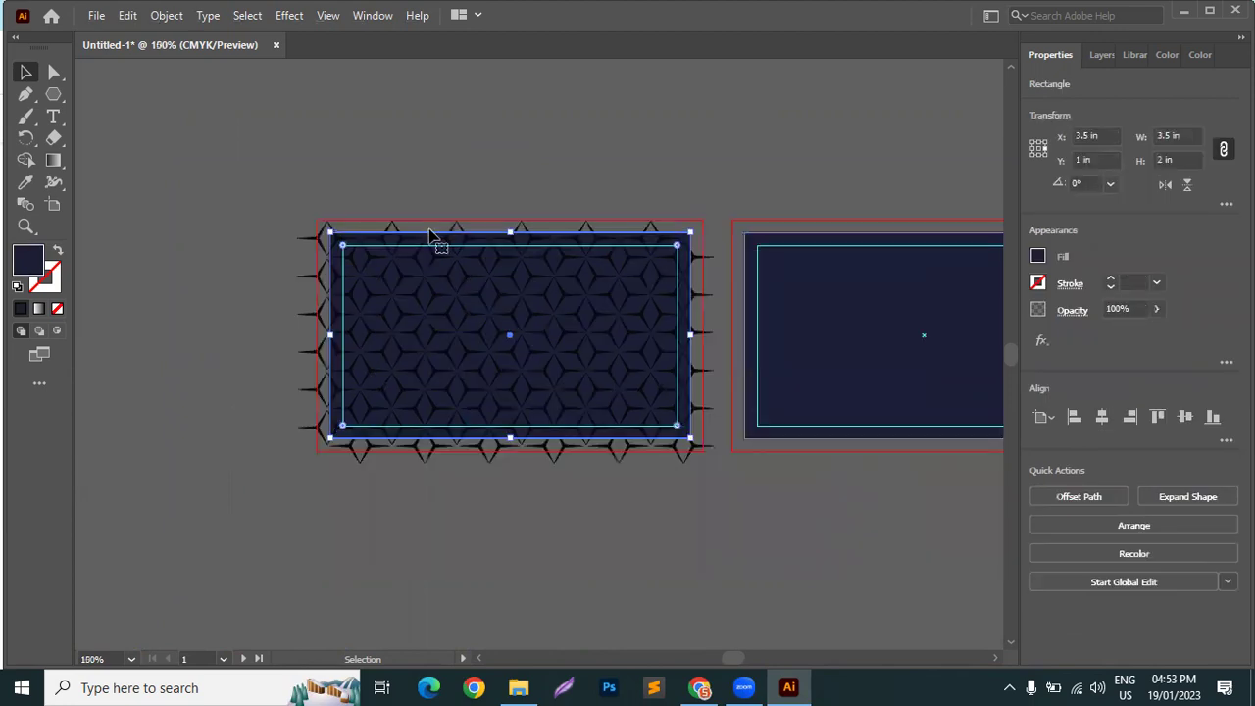
{"action": "left_click_drag", "start_coordinate": [400, 238], "coordinate": [558, 562]}
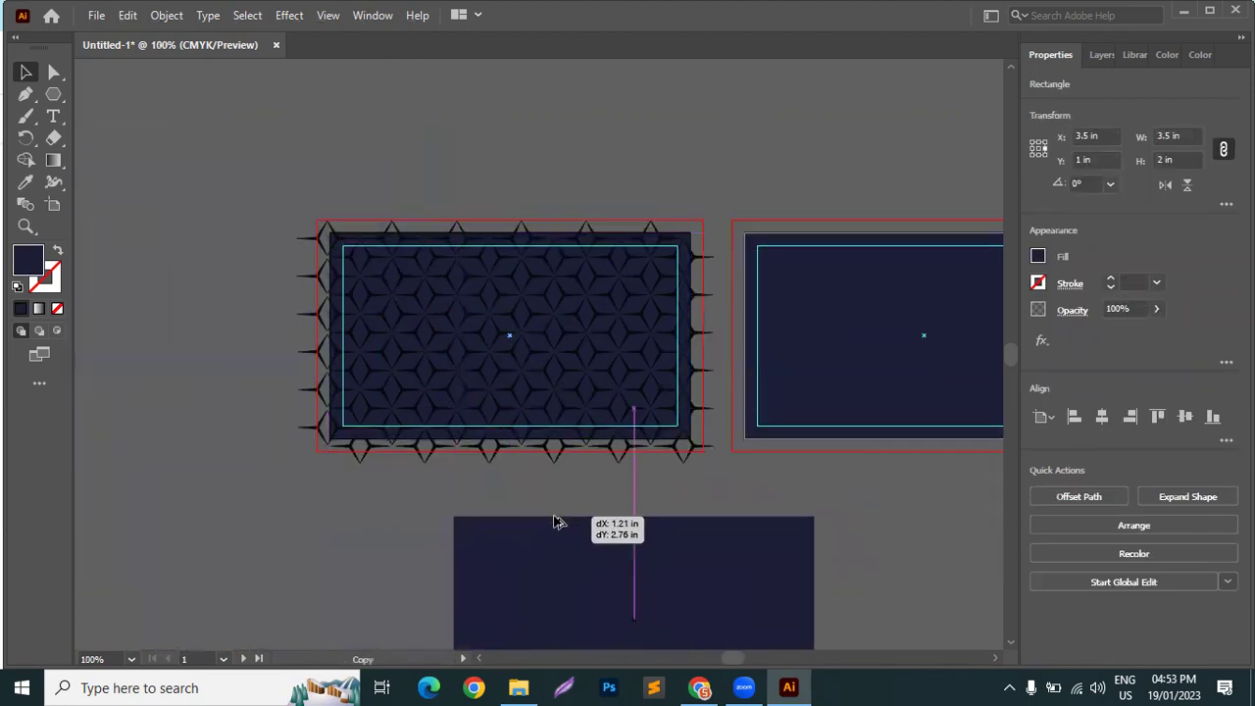
{"action": "scroll", "coordinate": [546, 399], "scroll_direction": "up", "scroll_amount": 2}
Sample the navy rectangle's colour onto the star pattern group with the Eyedropper
{"action": "left_click_drag", "start_coordinate": [437, 312], "coordinate": [461, 284]}
{"action": "left_click", "coordinate": [26, 182]}
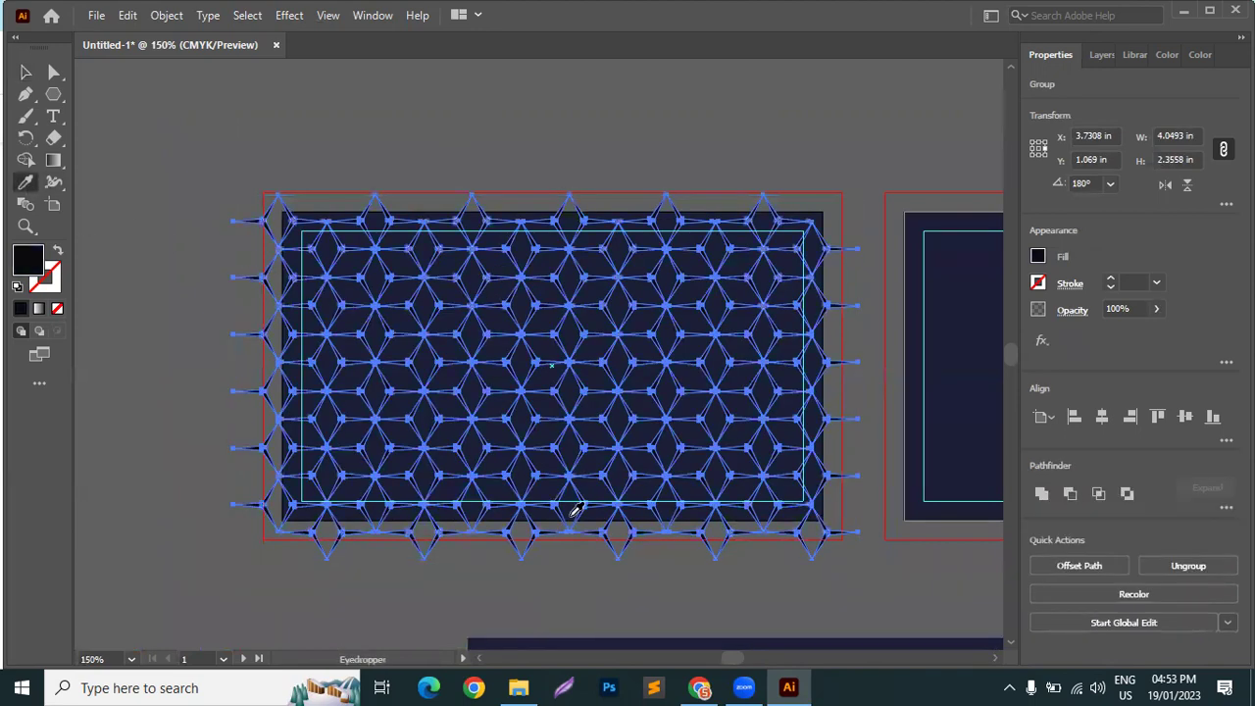
{"action": "left_click", "coordinate": [651, 631]}
{"action": "left_click", "coordinate": [26, 71]}
{"action": "left_click", "coordinate": [54, 71]}
{"action": "left_click", "coordinate": [25, 71]}
{"action": "left_click", "coordinate": [142, 132]}
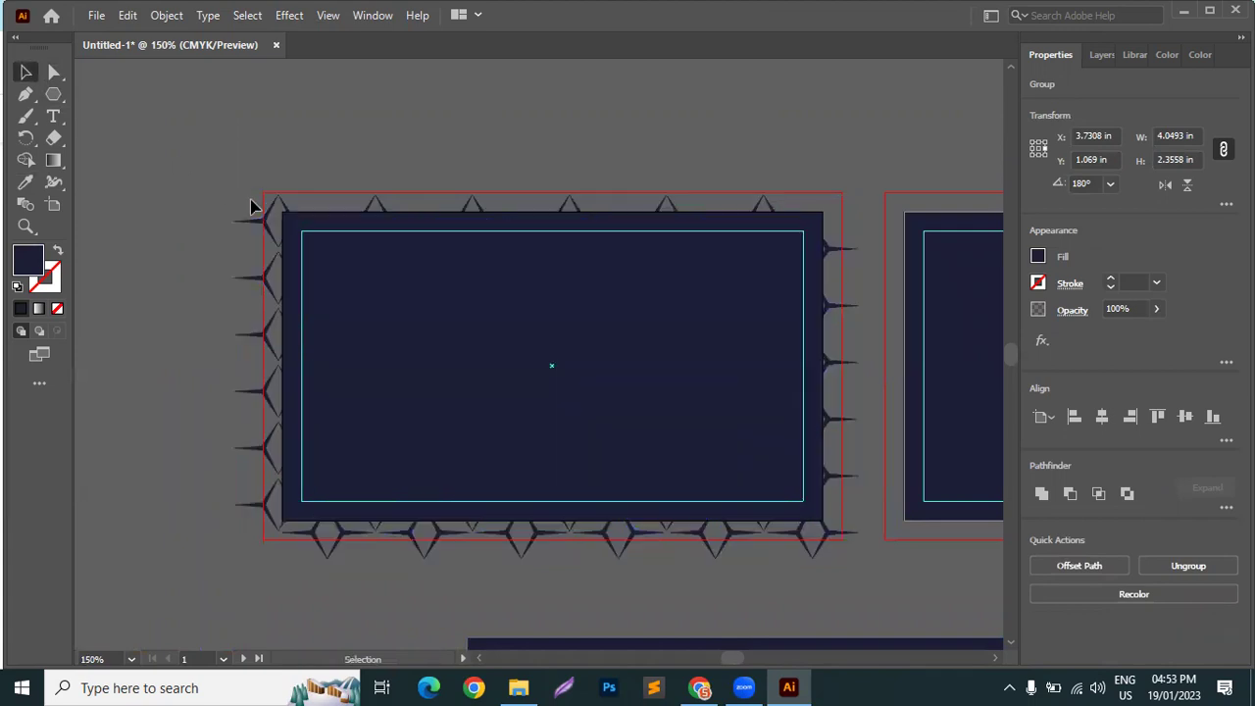
Check the pattern's transparency blend modes, leave them unchanged, and zoom to inspect the card
{"action": "left_click_drag", "start_coordinate": [456, 404], "coordinate": [849, 308]}
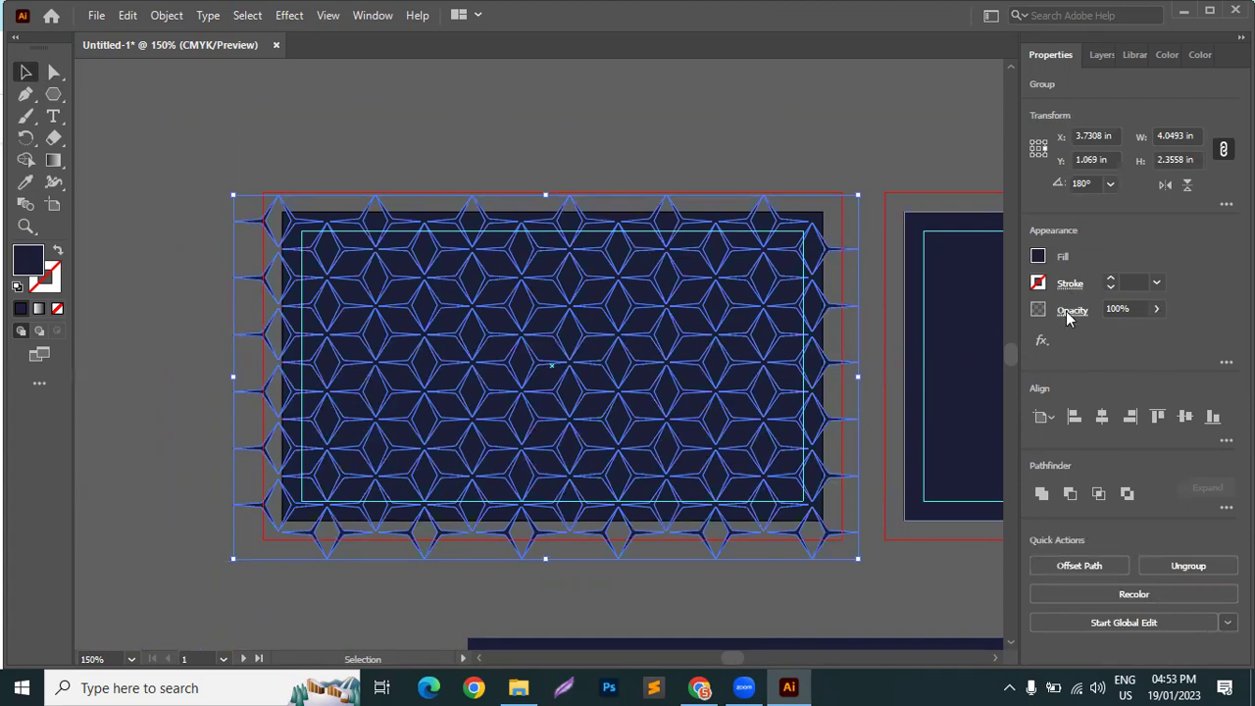
{"action": "left_click", "coordinate": [1067, 316]}
{"action": "left_click", "coordinate": [951, 344]}
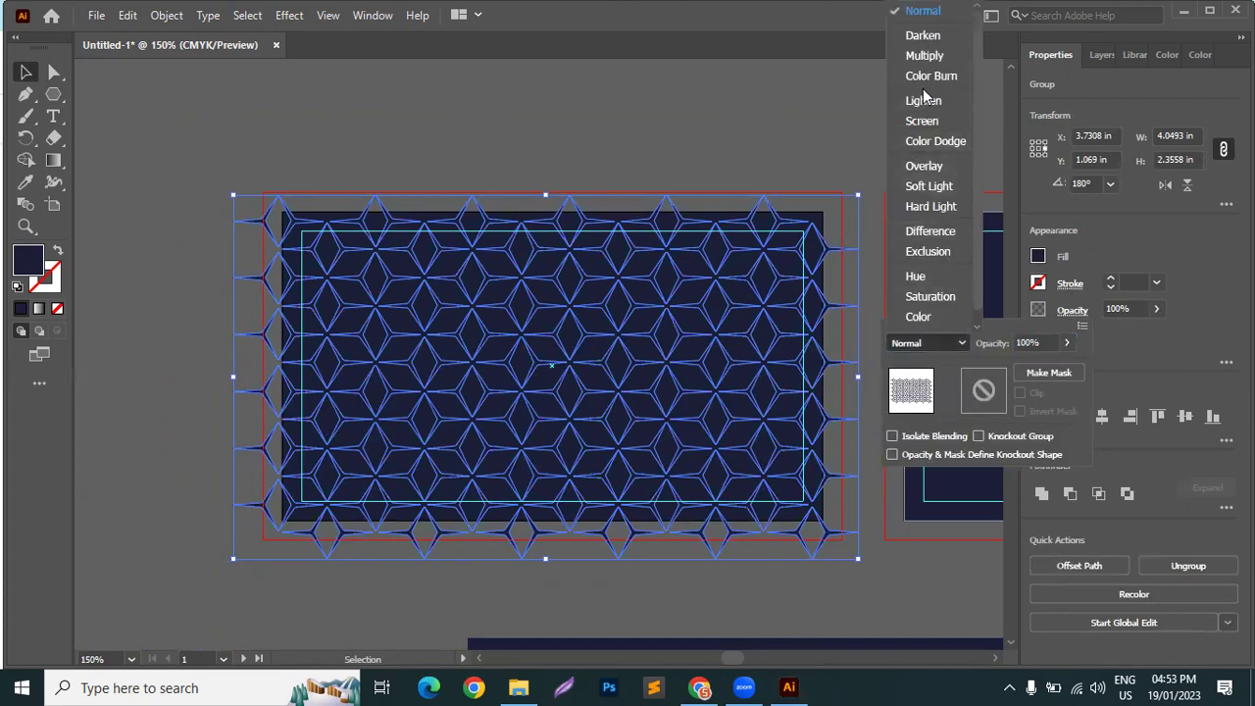
{"action": "key", "text": "Escape"}
{"action": "key", "text": "Escape"}
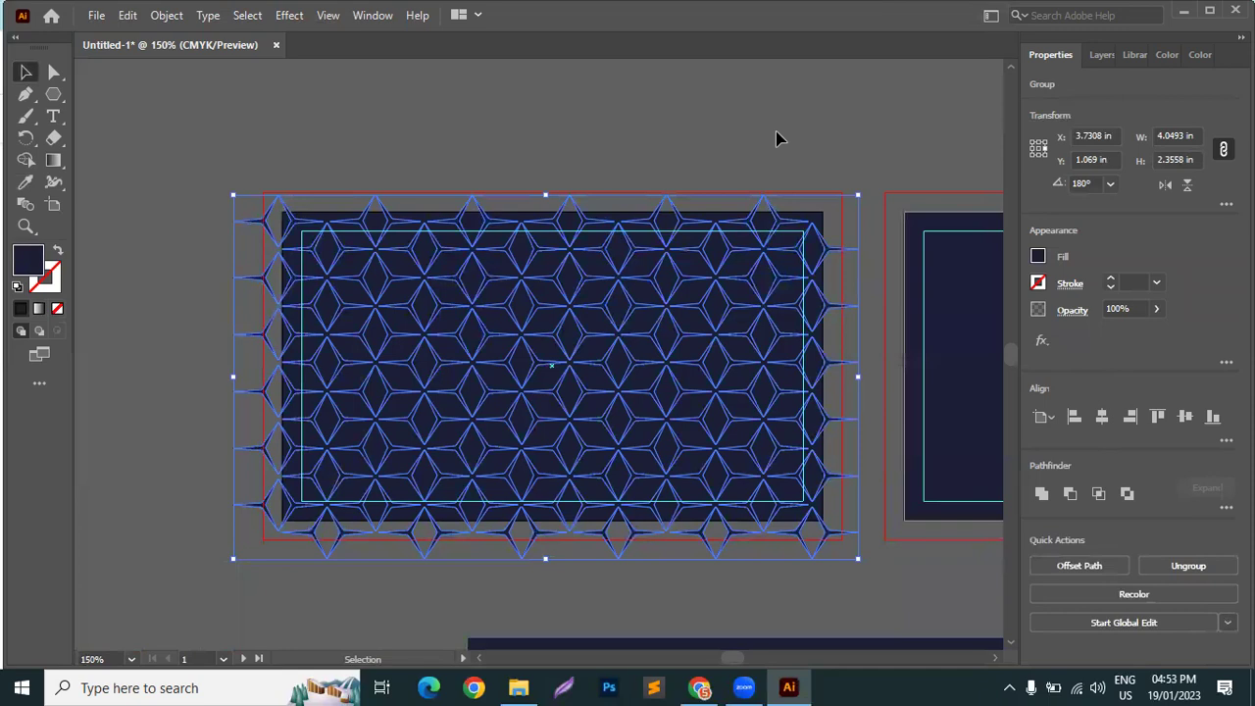
{"action": "left_click", "coordinate": [780, 136]}
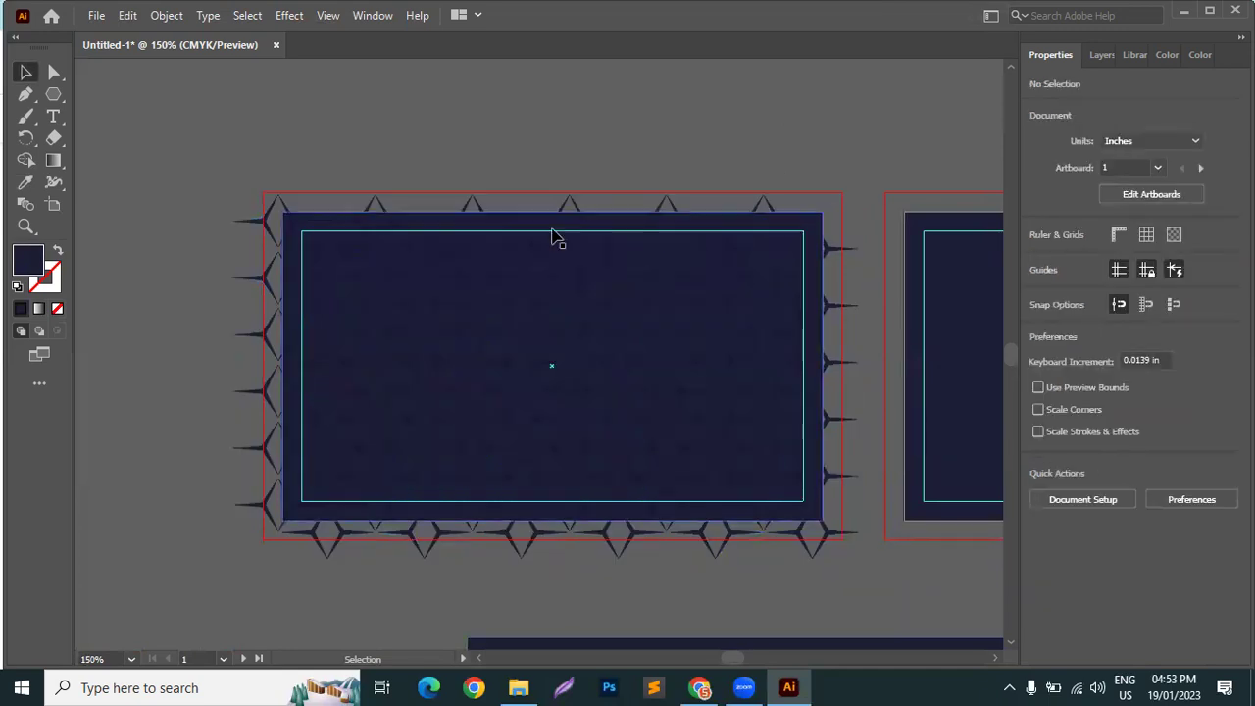
{"action": "scroll", "coordinate": [152, 299], "scroll_direction": "up", "scroll_amount": 2}
{"action": "scroll", "coordinate": [359, 421], "scroll_direction": "up", "scroll_amount": 6}
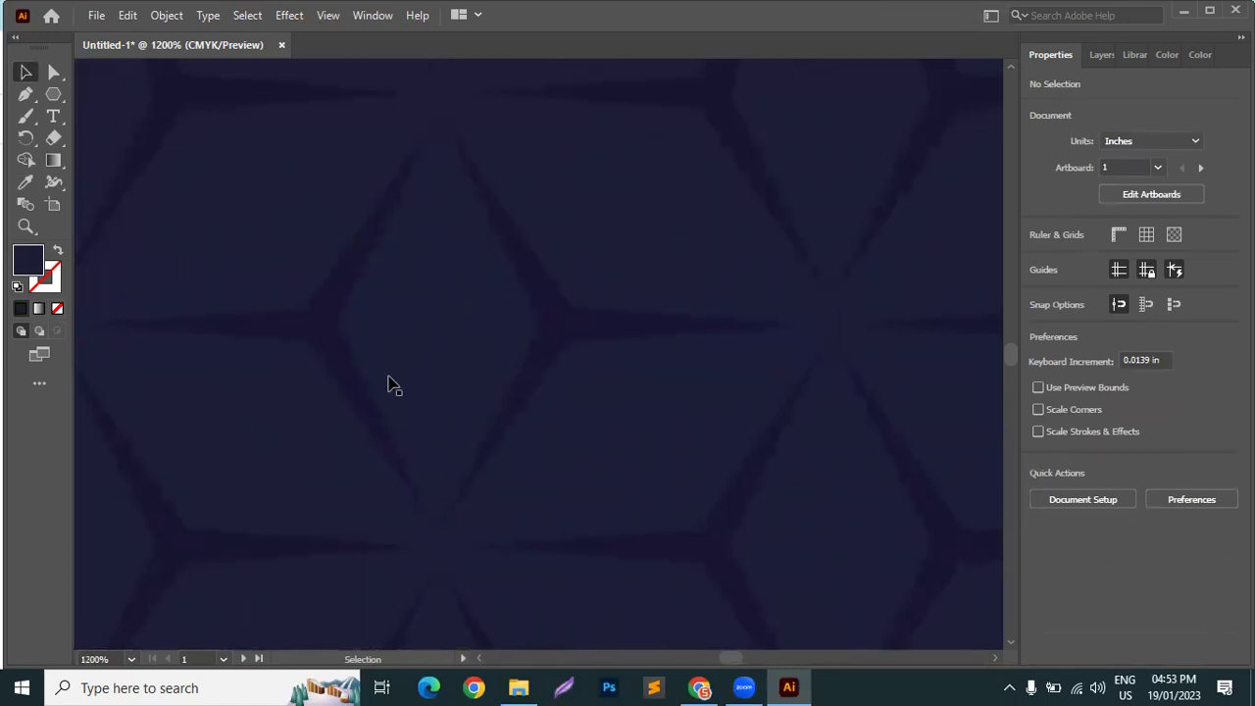
{"action": "scroll", "coordinate": [389, 397], "scroll_direction": "down", "scroll_amount": 7}
{"action": "scroll", "coordinate": [490, 471], "scroll_direction": "down", "scroll_amount": 3}
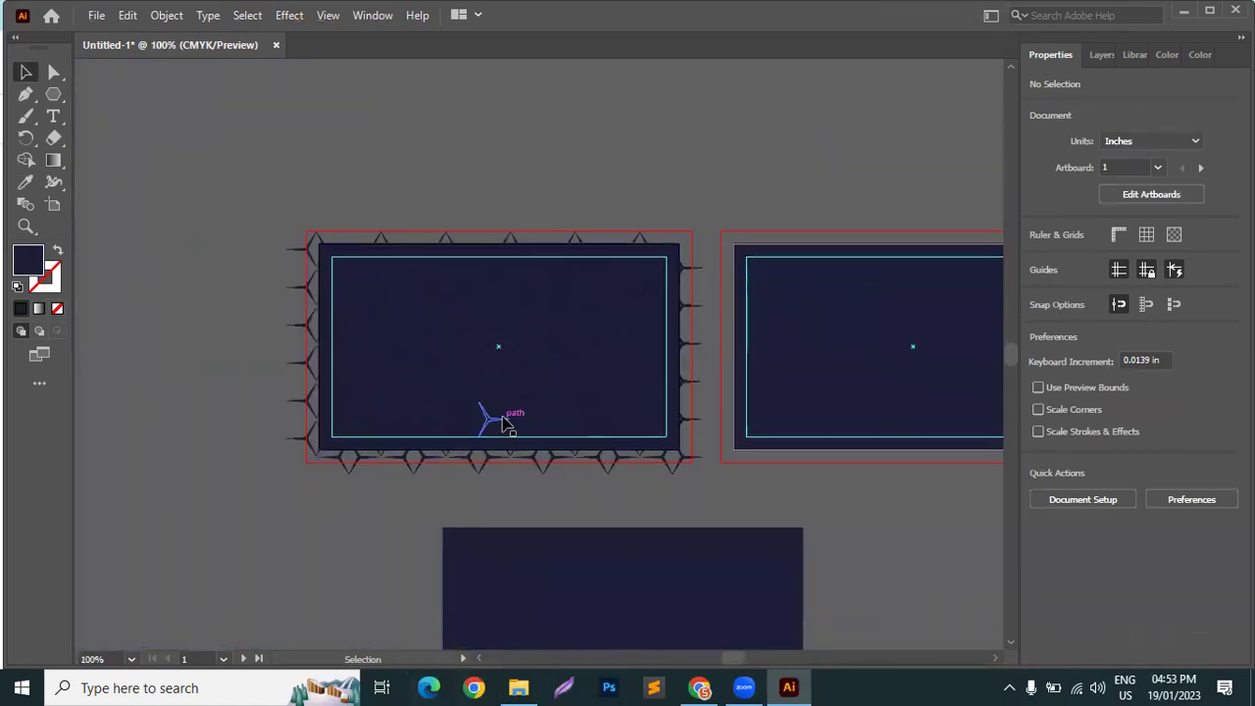
Bring the spare navy rectangle to the front and centre it on the artboard
{"action": "left_click", "coordinate": [655, 502]}
{"action": "right_click", "coordinate": [657, 500]}
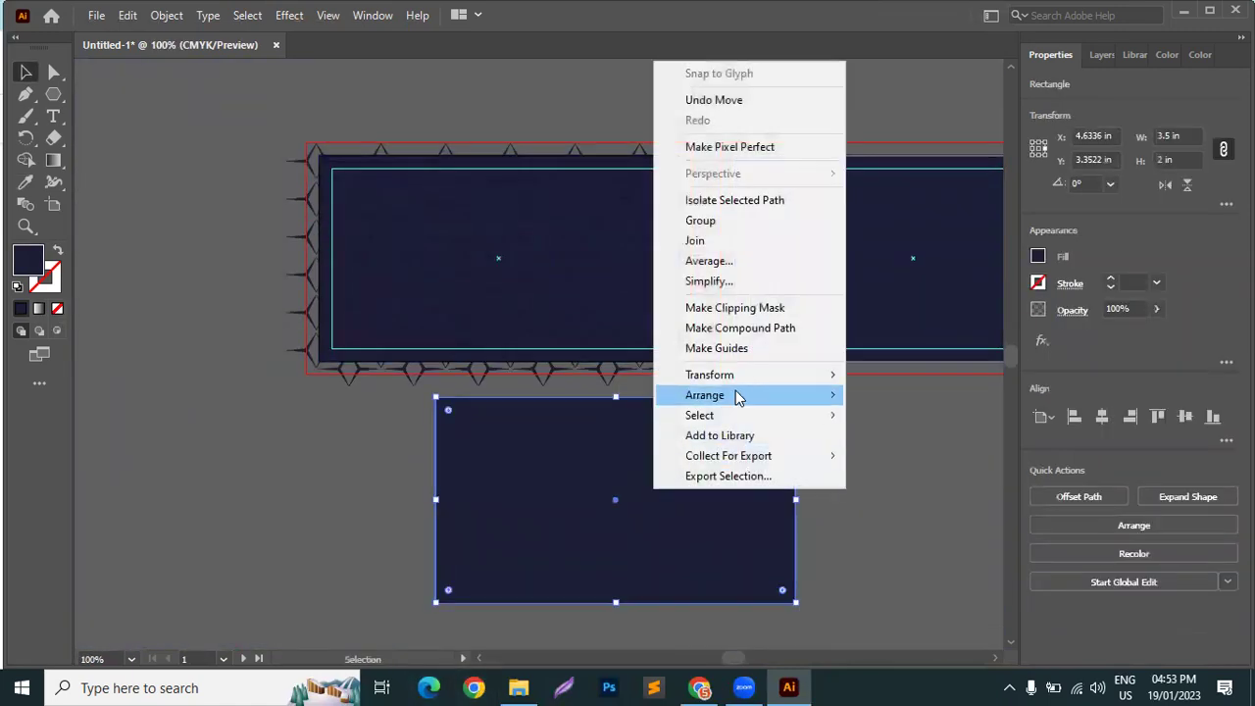
{"action": "mouse_move", "coordinate": [735, 396]}
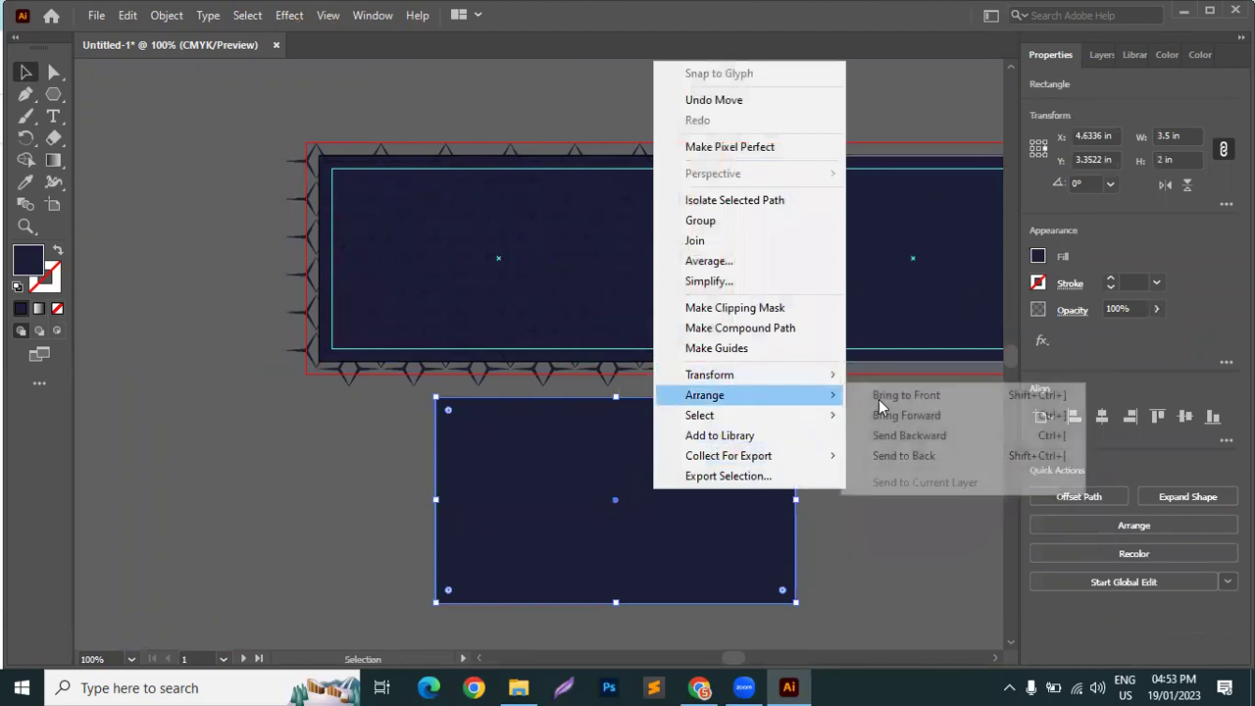
{"action": "left_click", "coordinate": [930, 394]}
{"action": "left_click", "coordinate": [876, 505]}
{"action": "left_click", "coordinate": [637, 516]}
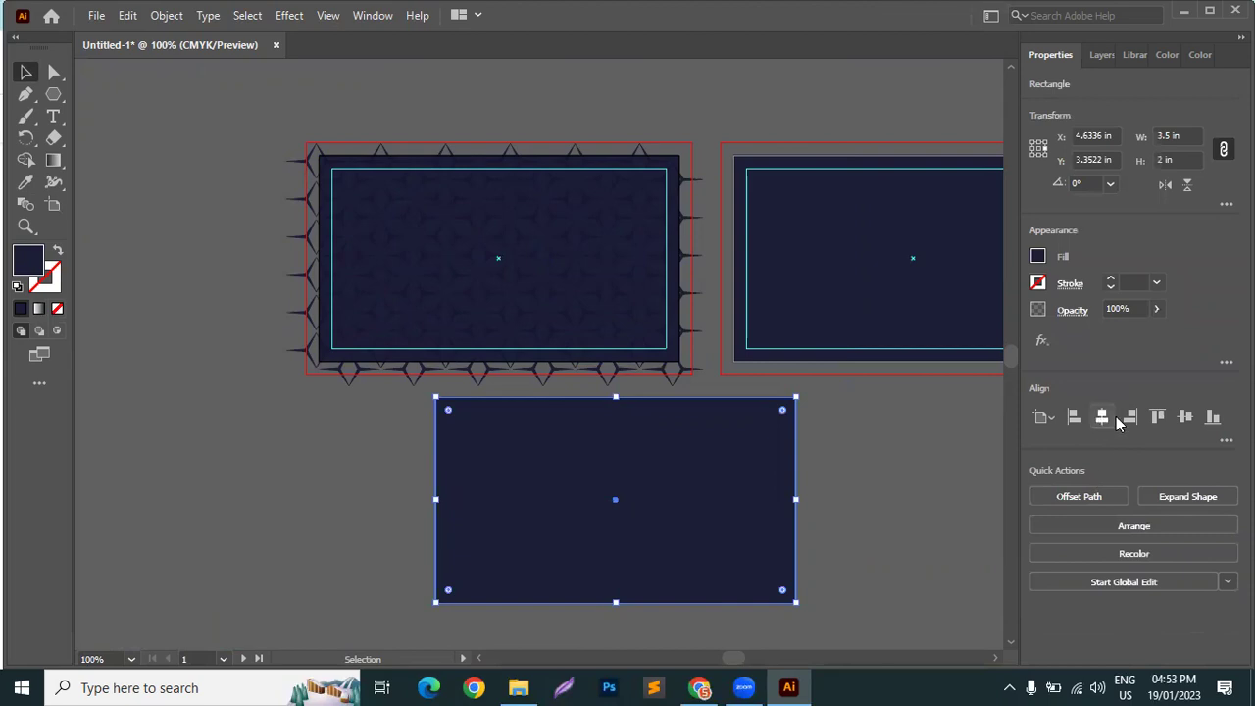
{"action": "left_click", "coordinate": [1112, 419]}
{"action": "left_click", "coordinate": [1185, 418]}
{"action": "left_click", "coordinate": [723, 490]}
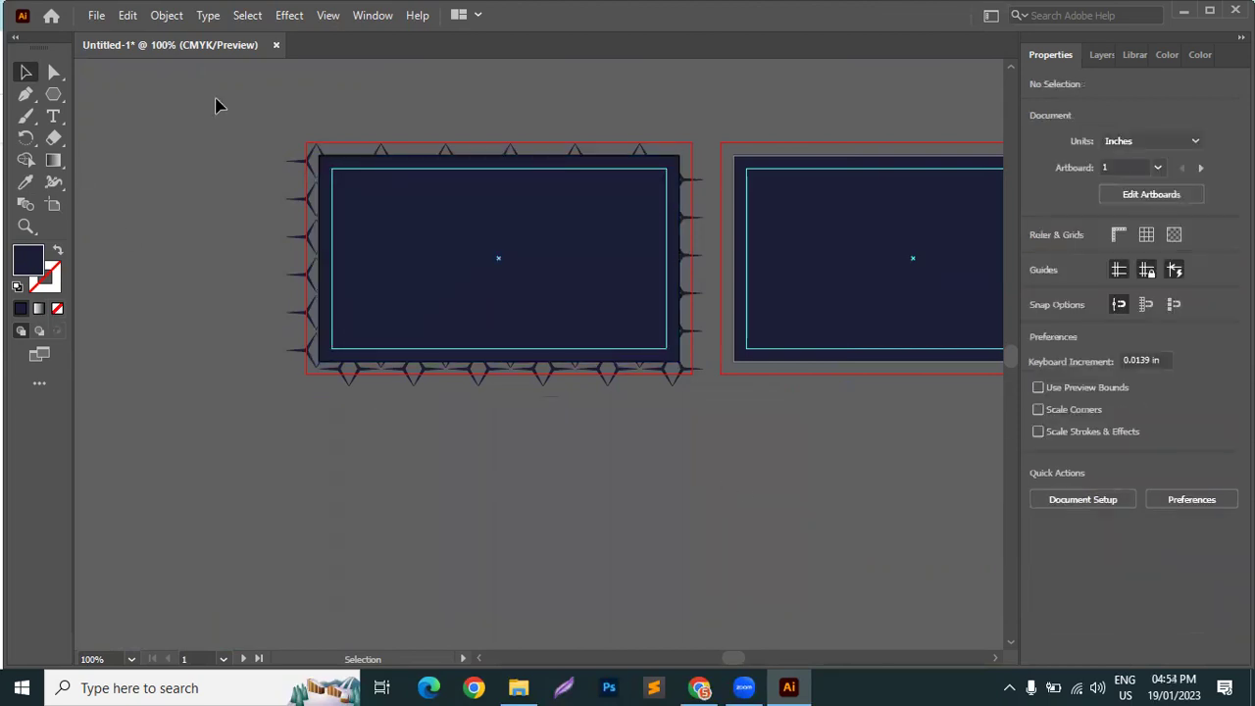
Make a clipping mask from the navy card rectangle and the star lattice
{"action": "scroll", "coordinate": [323, 160], "scroll_direction": "up", "scroll_amount": 1}
{"action": "scroll", "coordinate": [314, 223], "scroll_direction": "up", "scroll_amount": 2}
{"action": "left_click", "coordinate": [649, 390]}
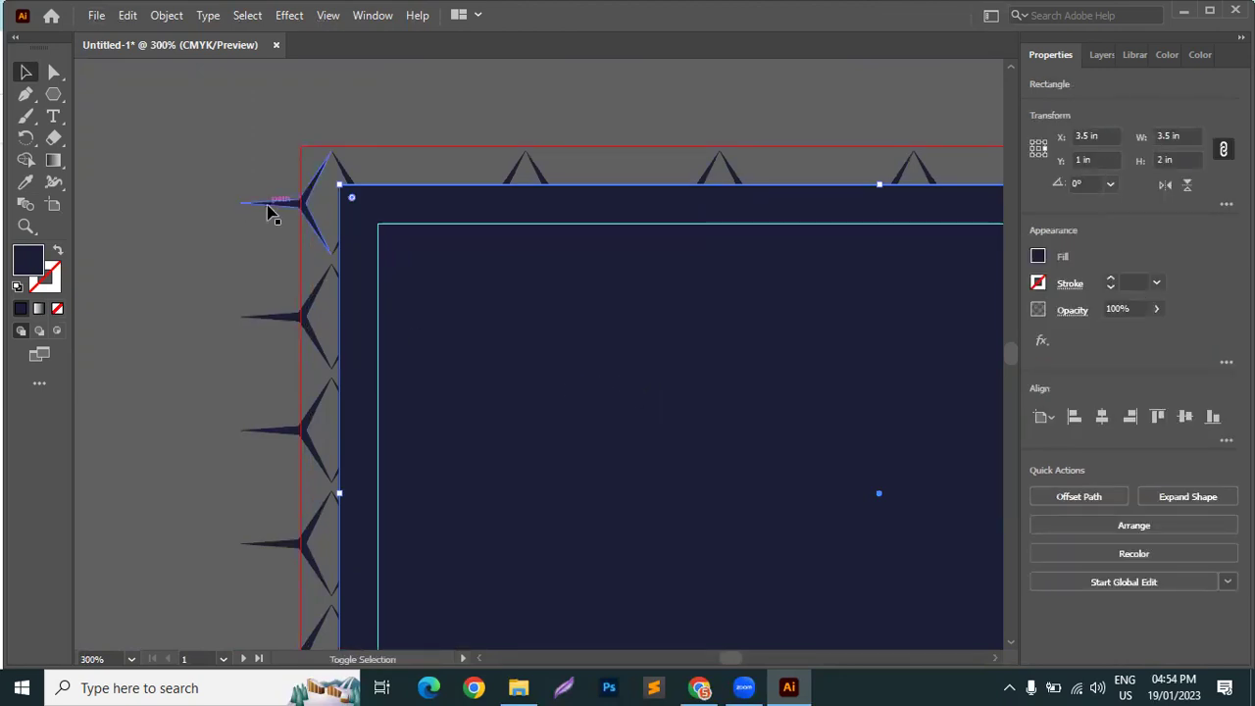
{"action": "left_click", "coordinate": [272, 206], "text": "shift"}
{"action": "right_click", "coordinate": [551, 294]}
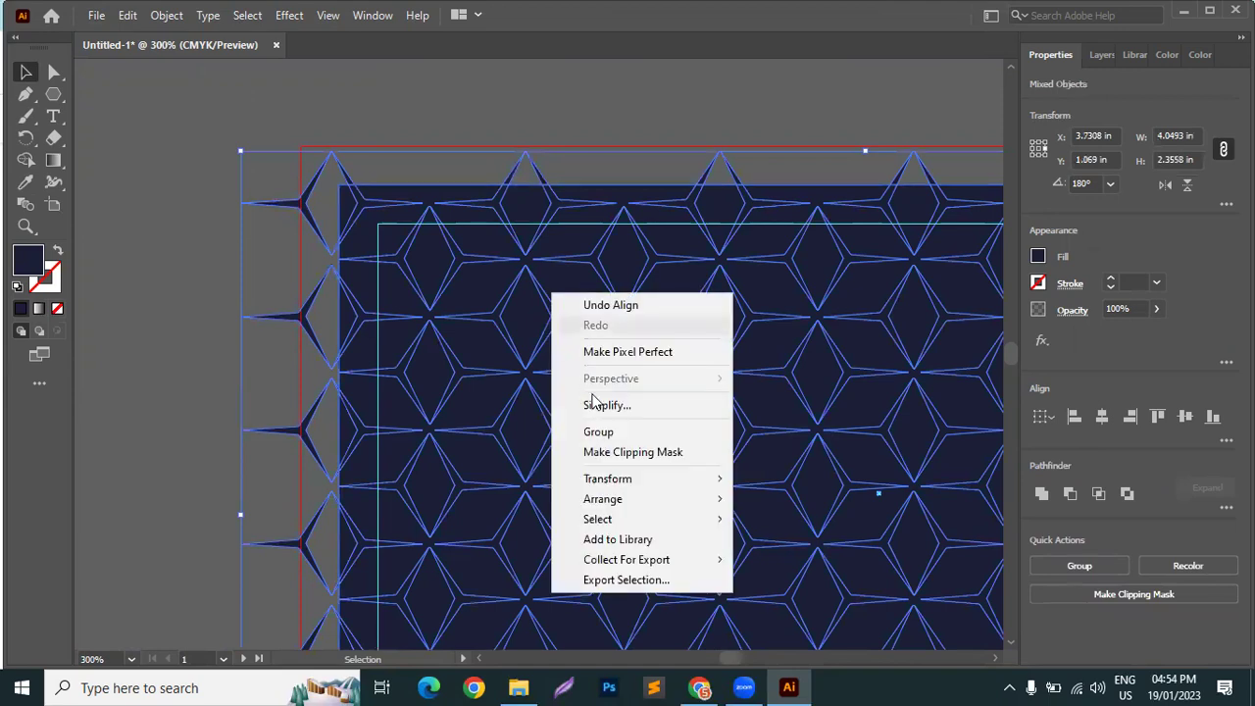
{"action": "left_click", "coordinate": [620, 452]}
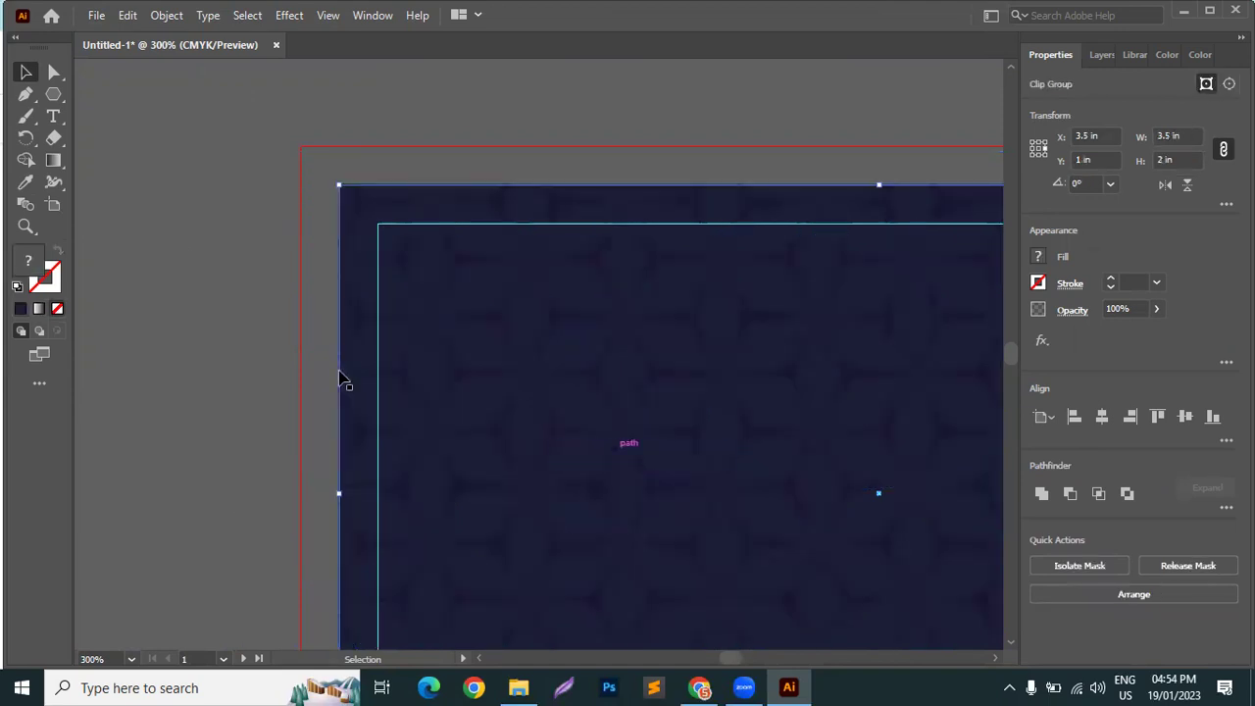
{"action": "left_click", "coordinate": [182, 243]}
{"action": "scroll", "coordinate": [179, 244], "scroll_direction": "down", "scroll_amount": 2}
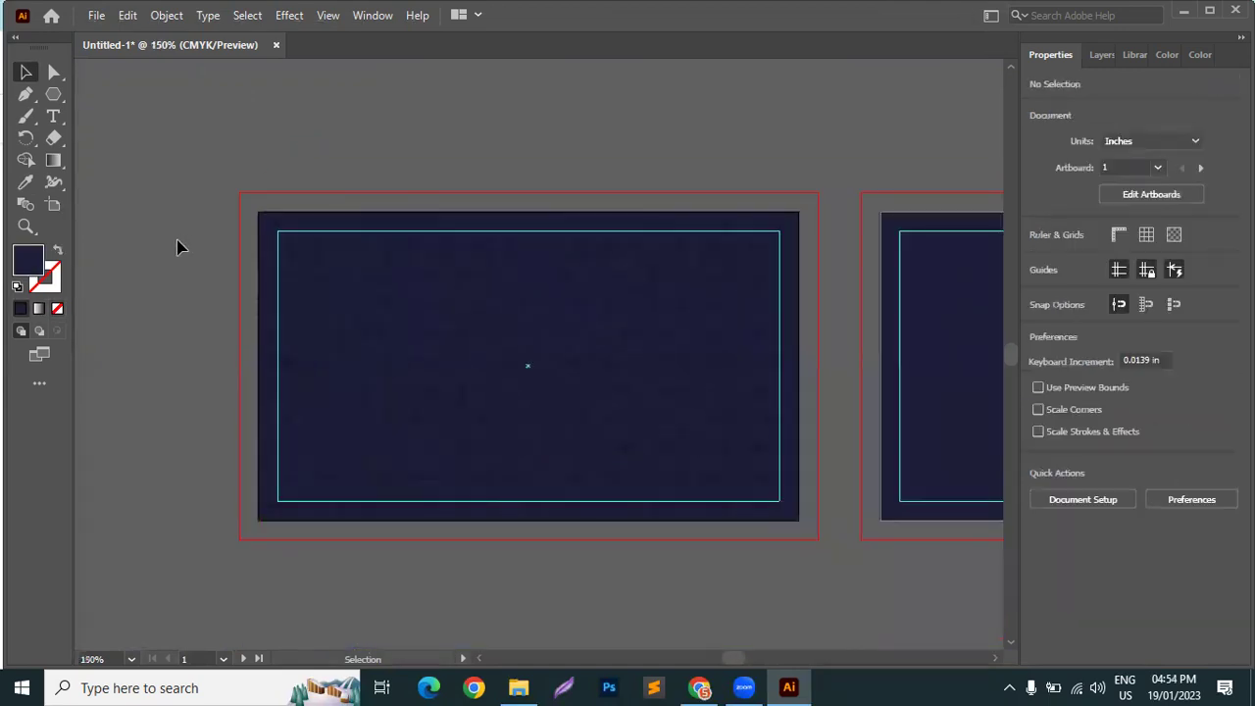
Undo the accidental downward move of the clipped card group
{"action": "left_click_drag", "start_coordinate": [305, 319], "coordinate": [286, 635]}
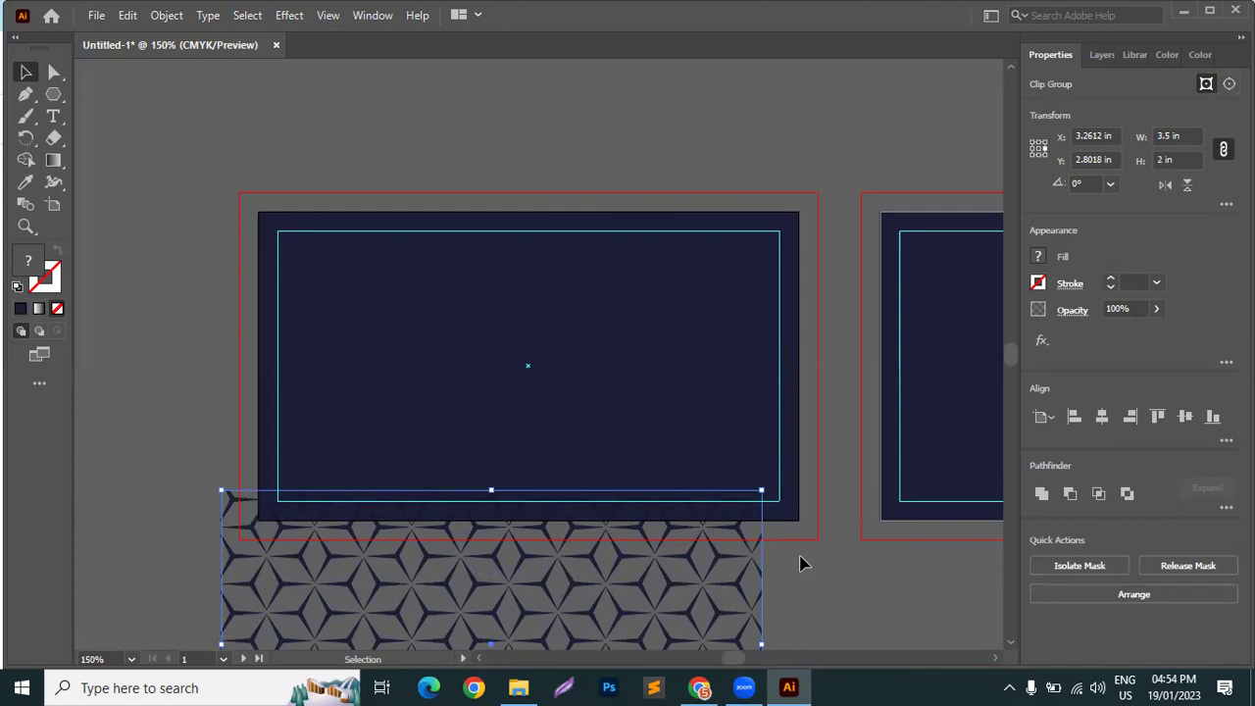
{"action": "key", "text": "z"}
{"action": "key", "text": "ctrl+z"}
{"action": "left_click", "coordinate": [27, 72]}
Edit the star lattice inside the clip group in isolation mode, then exit isolation
{"action": "left_click", "coordinate": [398, 297]}
{"action": "left_click", "coordinate": [459, 292]}
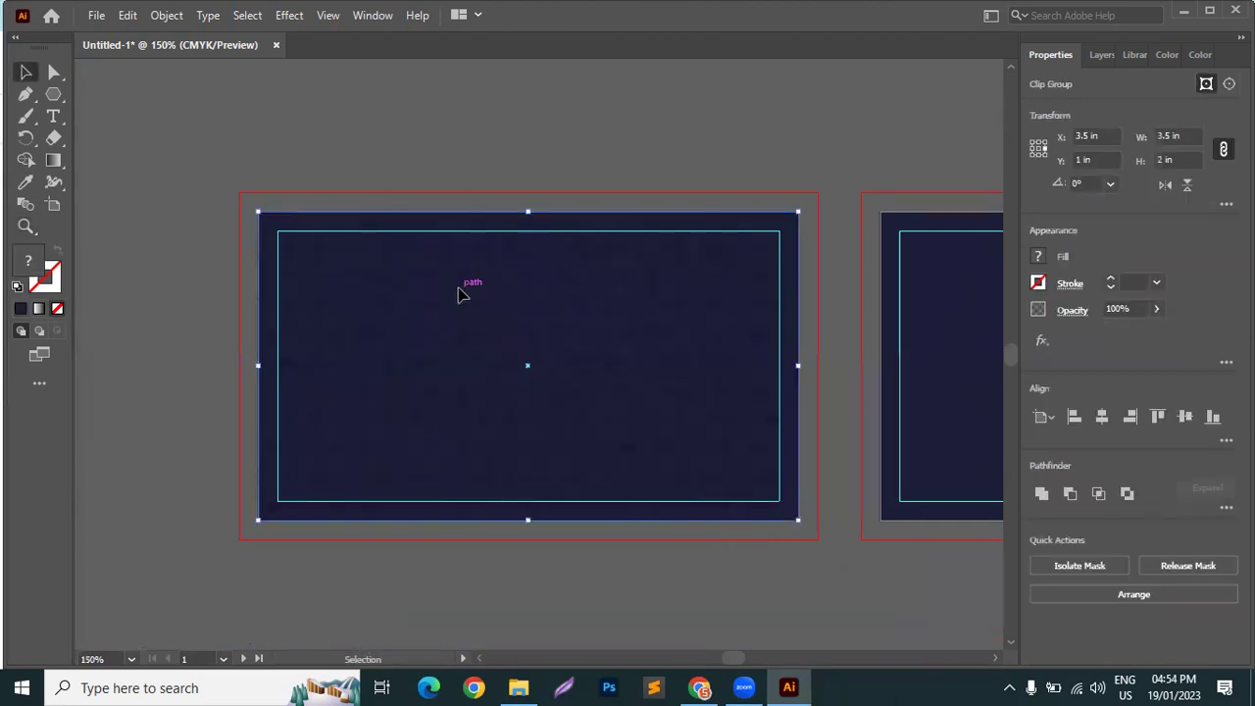
{"action": "double_click", "coordinate": [459, 295]}
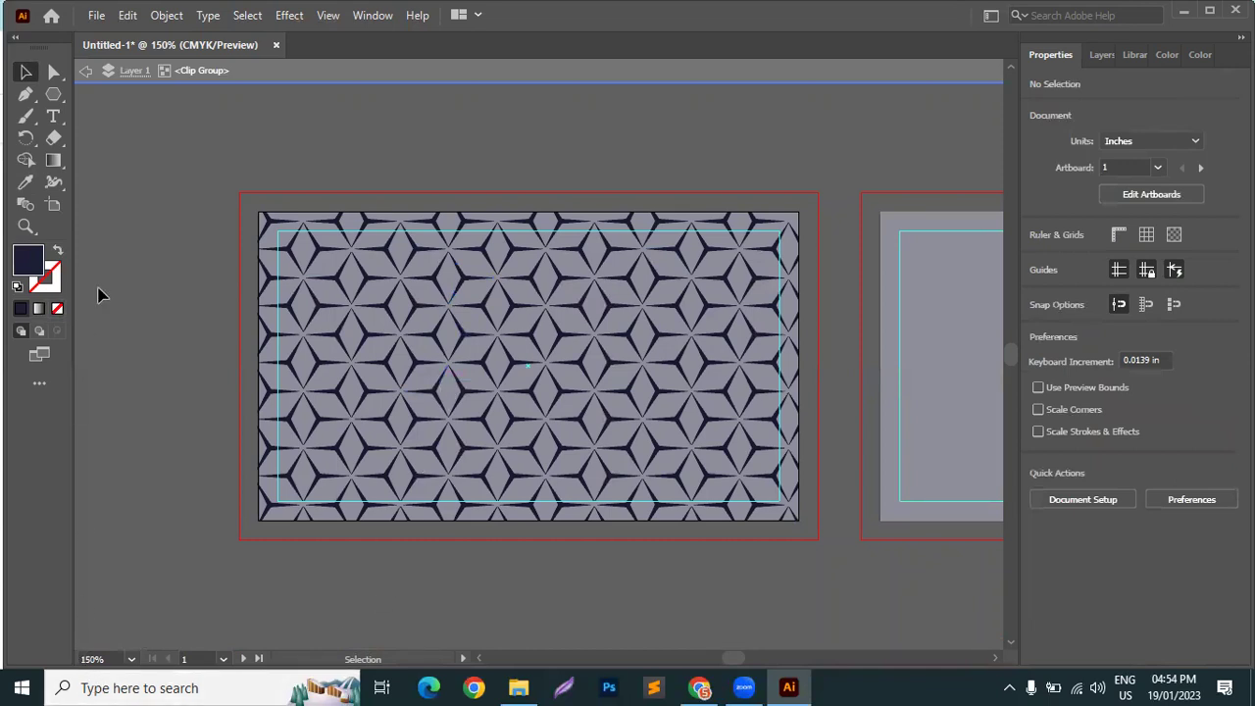
{"action": "left_click", "coordinate": [709, 261]}
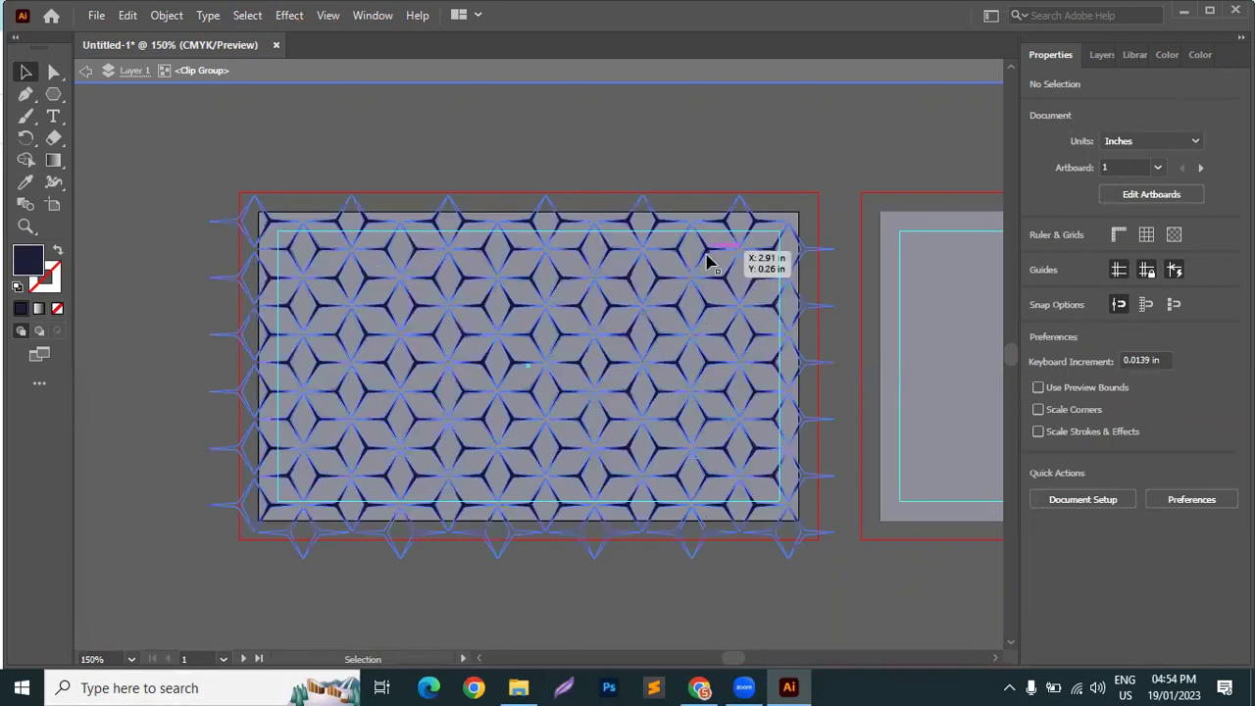
{"action": "key", "text": "ctrl+h"}
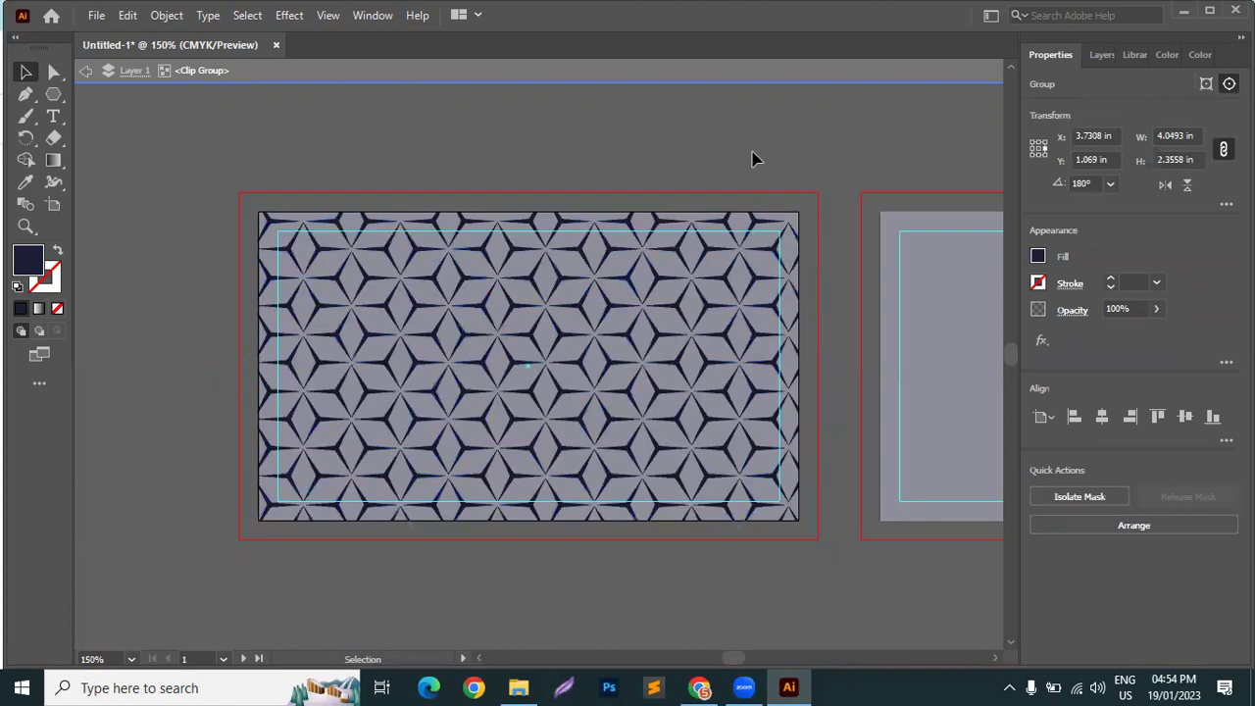
{"action": "left_click", "coordinate": [753, 159]}
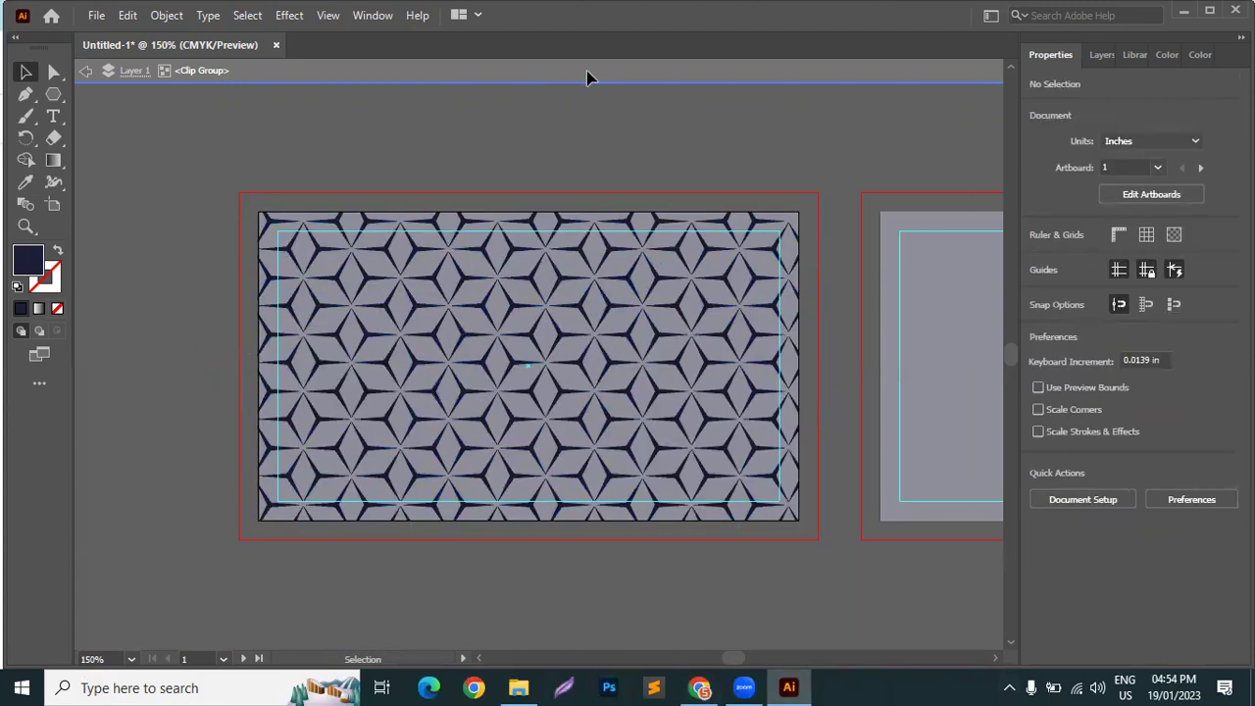
{"action": "left_click", "coordinate": [566, 77]}
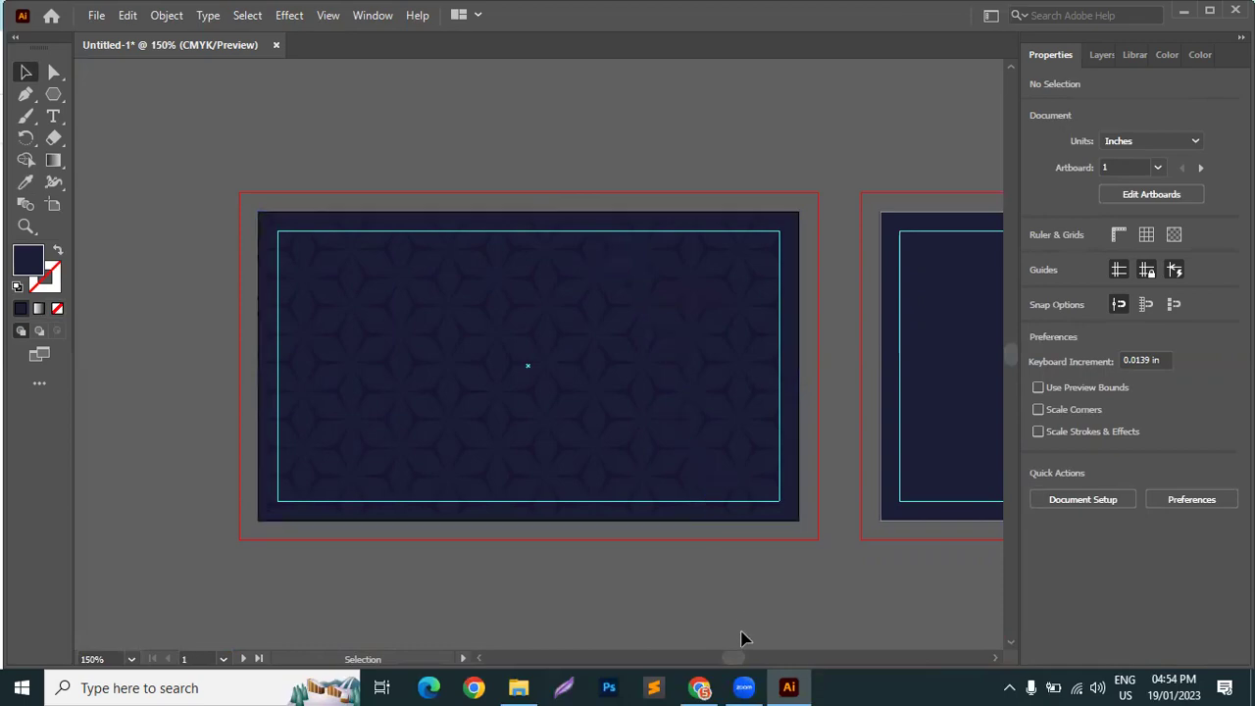
Copy the blue Vecteezy business card preview image from the Google Images results
{"action": "left_click", "coordinate": [702, 686]}
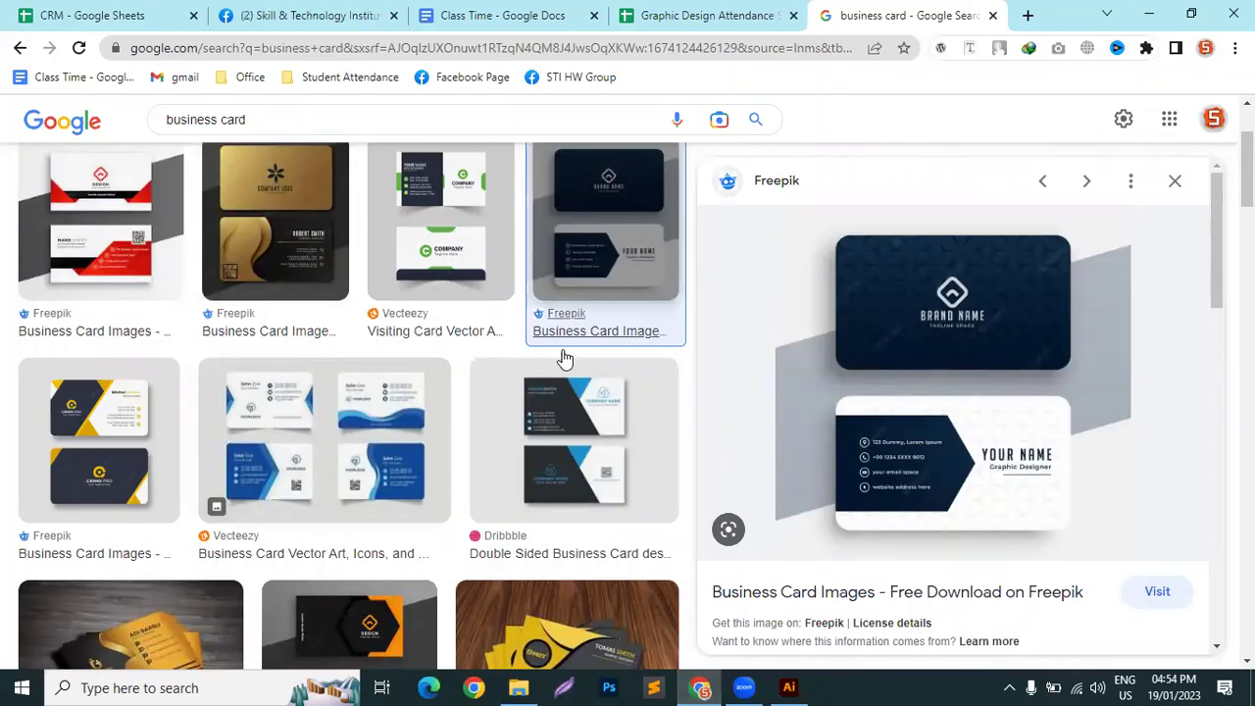
{"action": "left_click", "coordinate": [94, 464]}
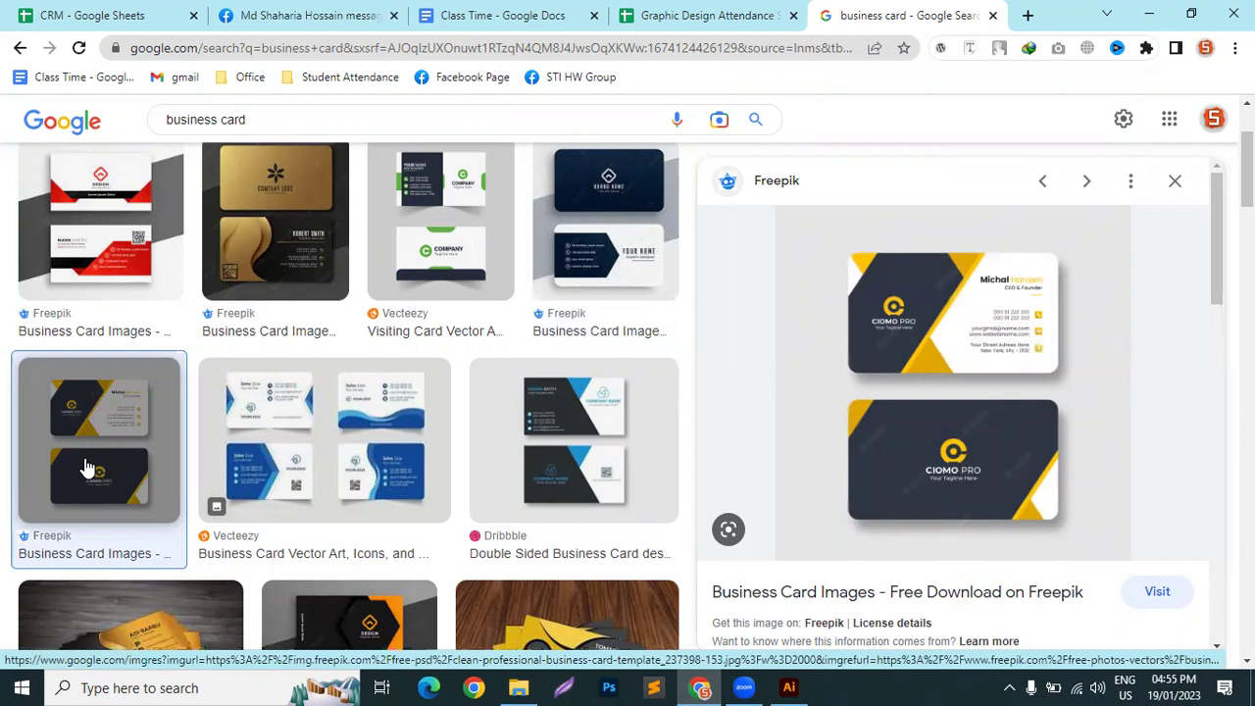
{"action": "left_click", "coordinate": [312, 448]}
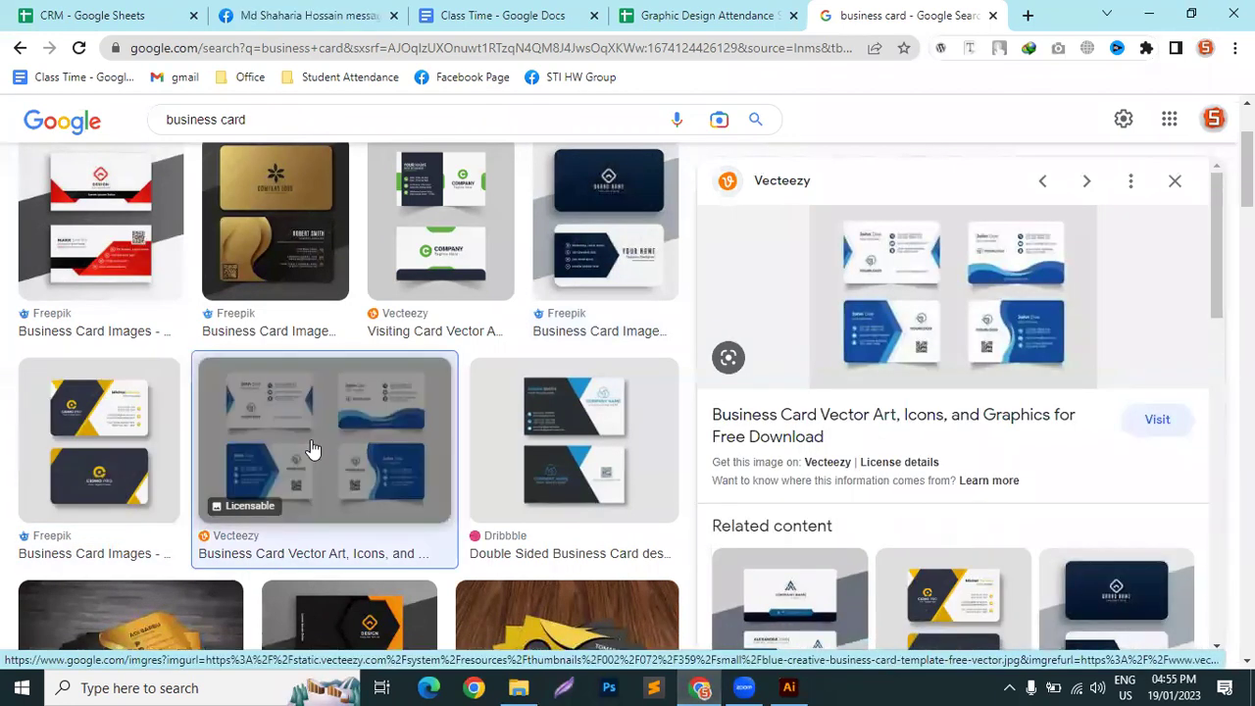
{"action": "right_click", "coordinate": [903, 355]}
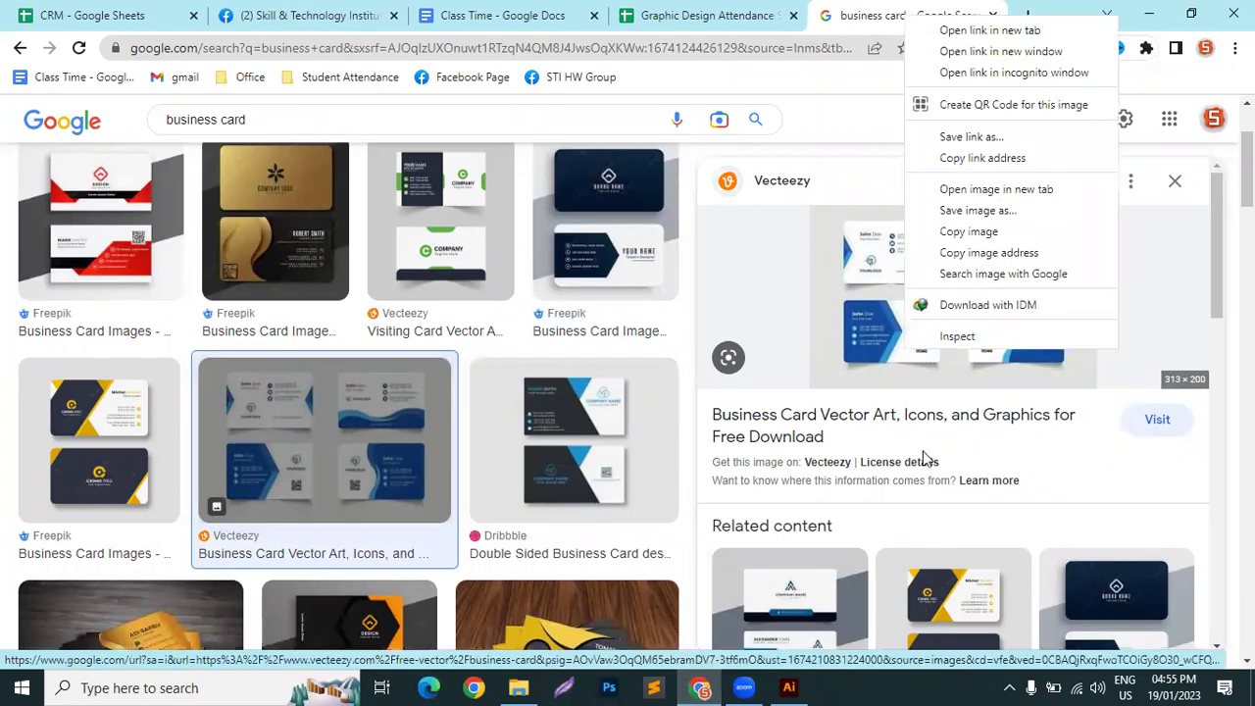
{"action": "left_click", "coordinate": [956, 232]}
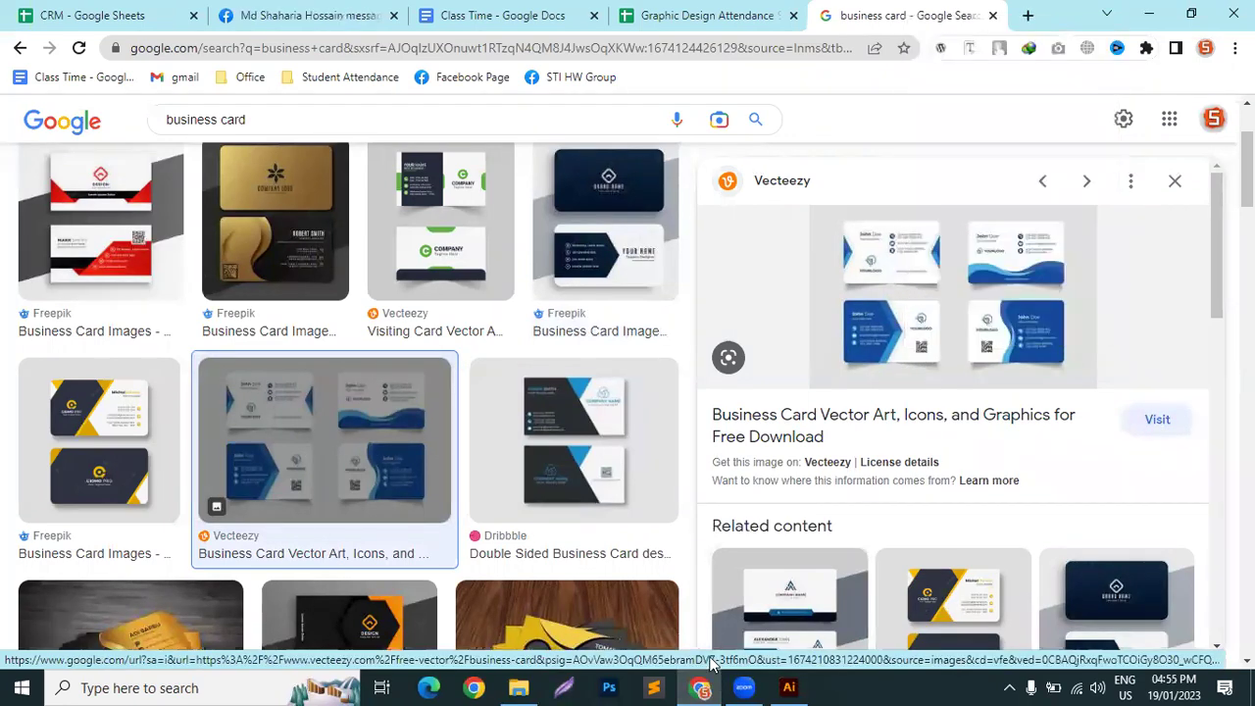
{"action": "left_click", "coordinate": [787, 687]}
Paste the blue Vecteezy card image over the front card and zoom to inspect it
{"action": "key", "text": "ctrl+v"}
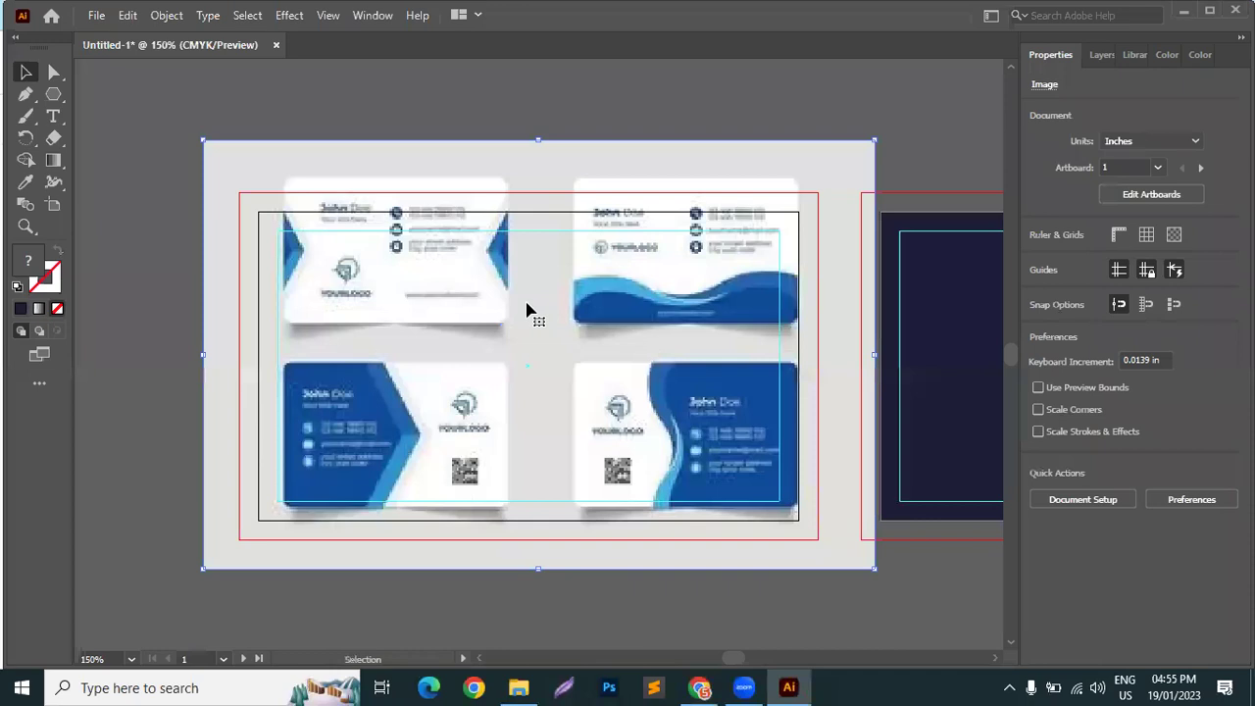
{"action": "scroll", "coordinate": [647, 239], "scroll_direction": "up", "scroll_amount": 2}
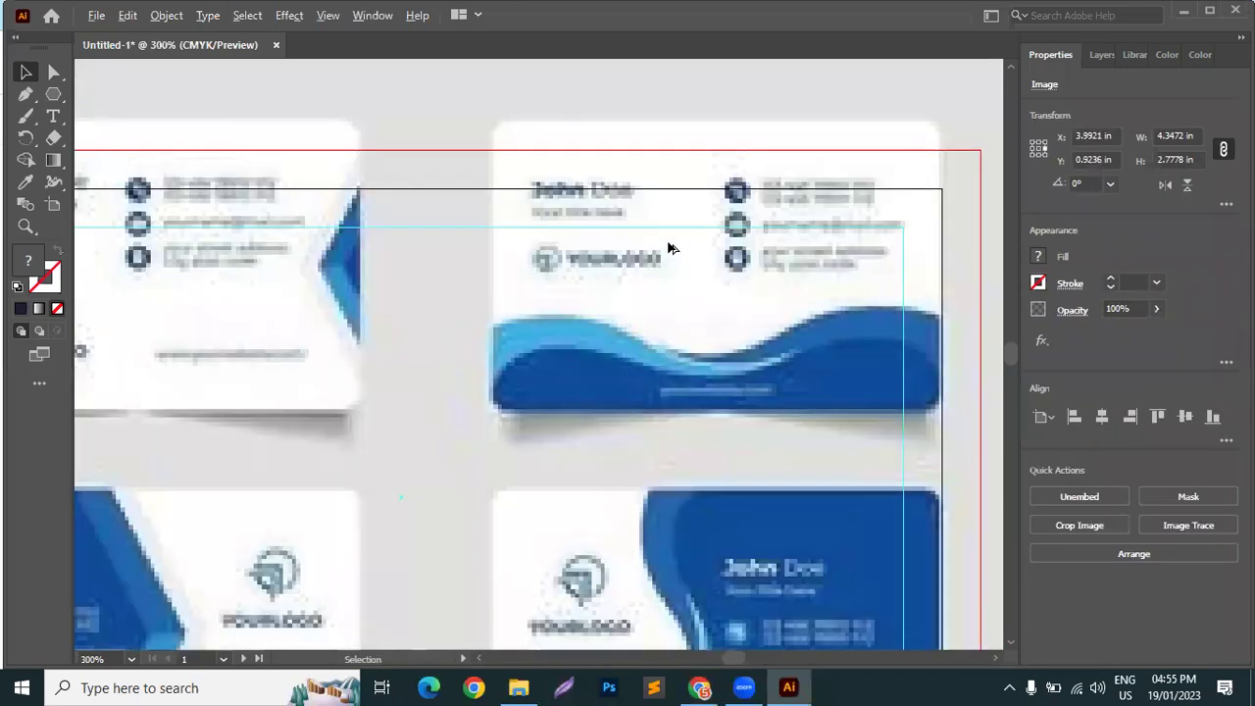
{"action": "scroll", "coordinate": [521, 359], "scroll_direction": "up", "scroll_amount": 1}
{"action": "scroll", "coordinate": [869, 411], "scroll_direction": "down", "scroll_amount": 2}
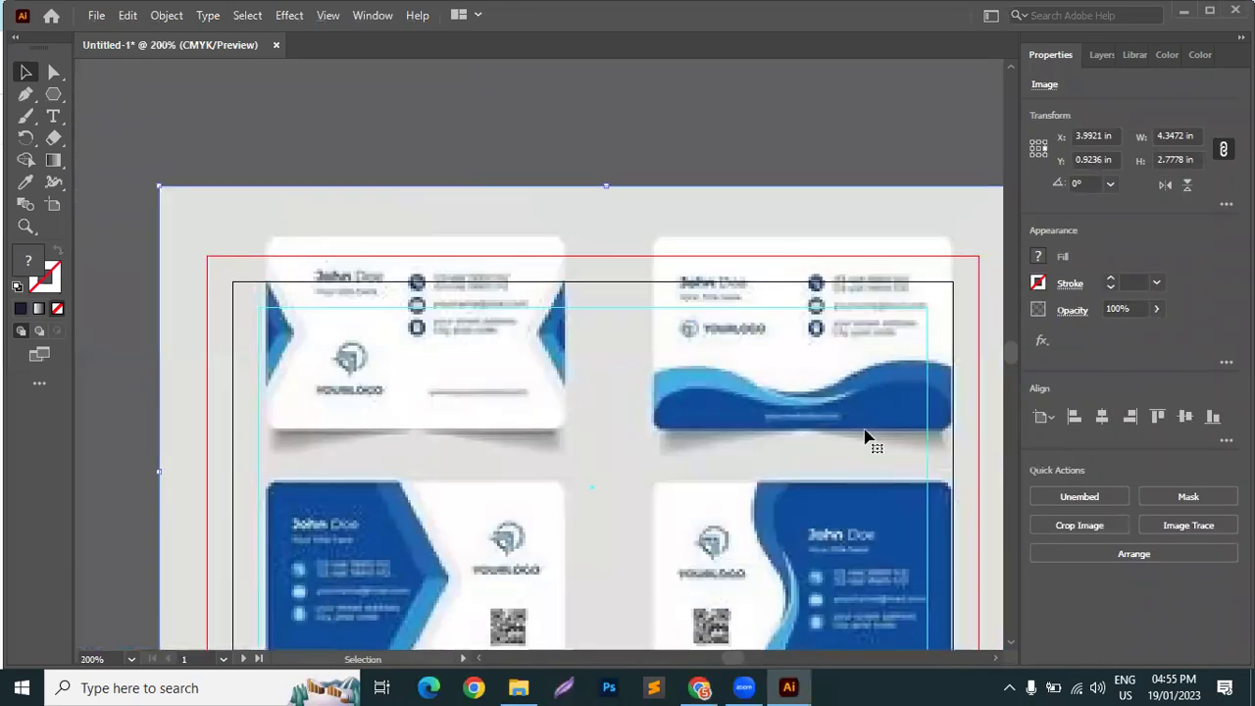
{"action": "scroll", "coordinate": [869, 441], "scroll_direction": "down", "scroll_amount": 1}
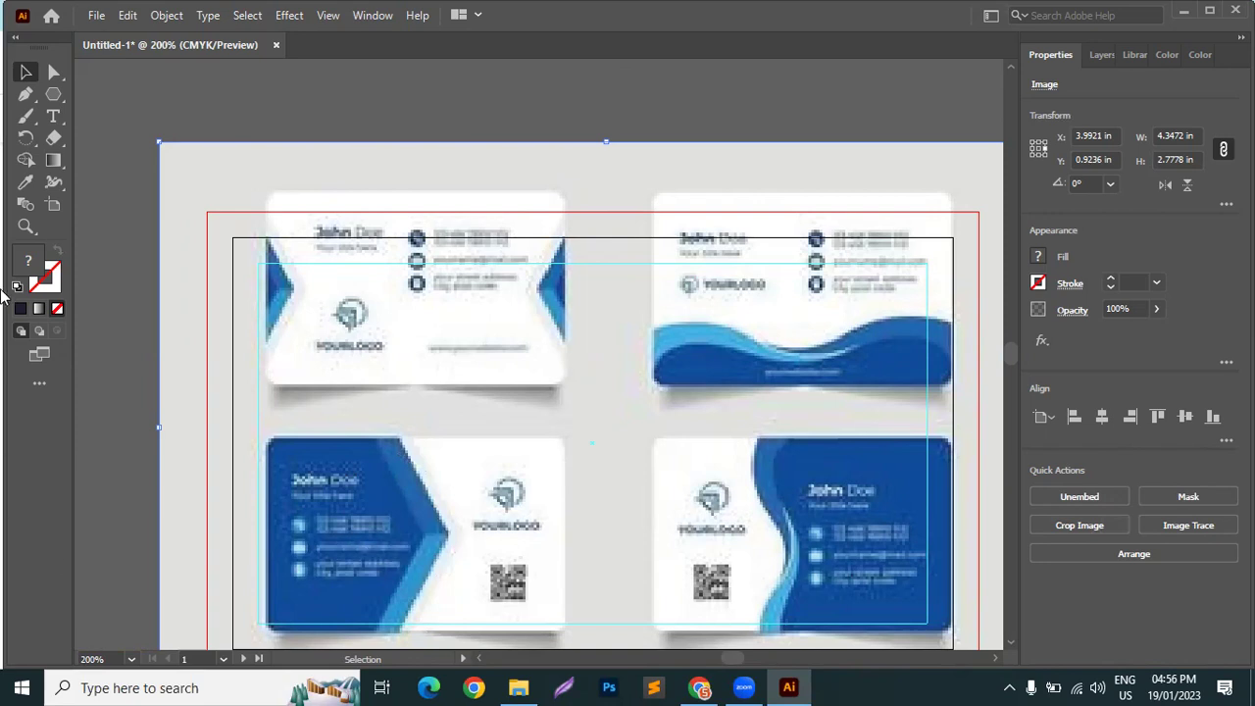
Compare against the Google Images reference, then delete the placed business-card reference image
{"action": "left_click", "coordinate": [35, 155]}
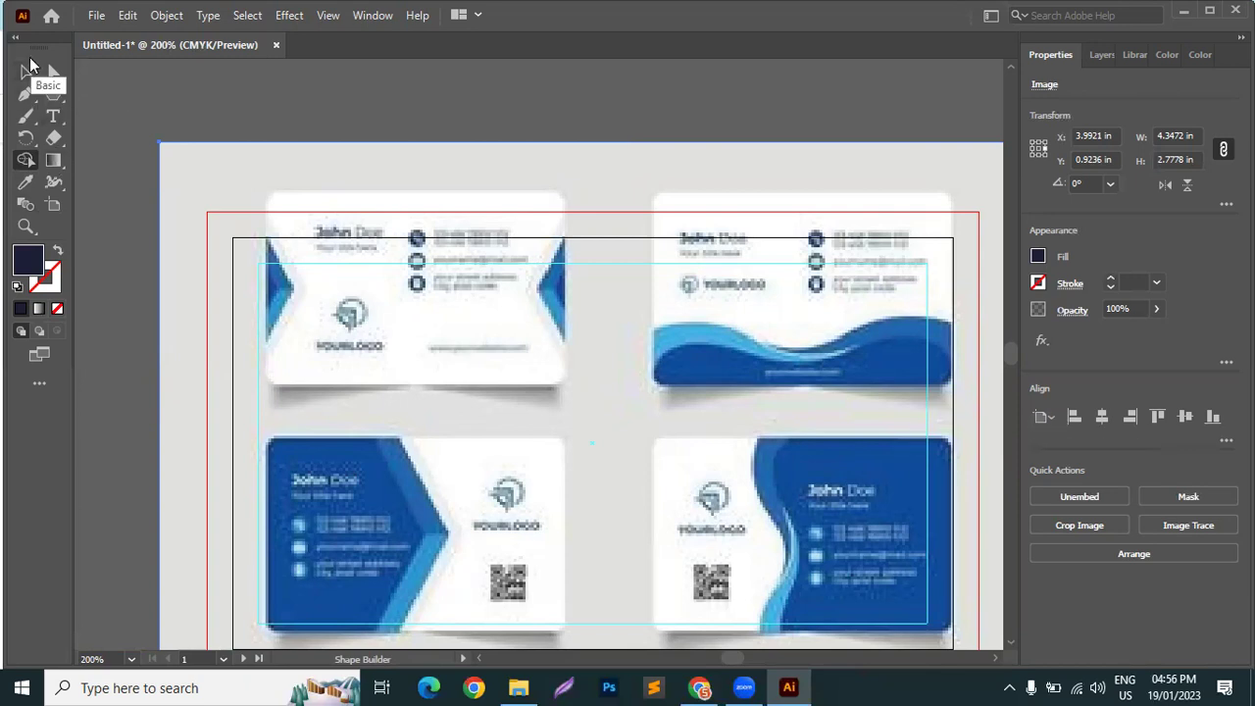
{"action": "left_click", "coordinate": [34, 70]}
{"action": "left_click", "coordinate": [314, 70]}
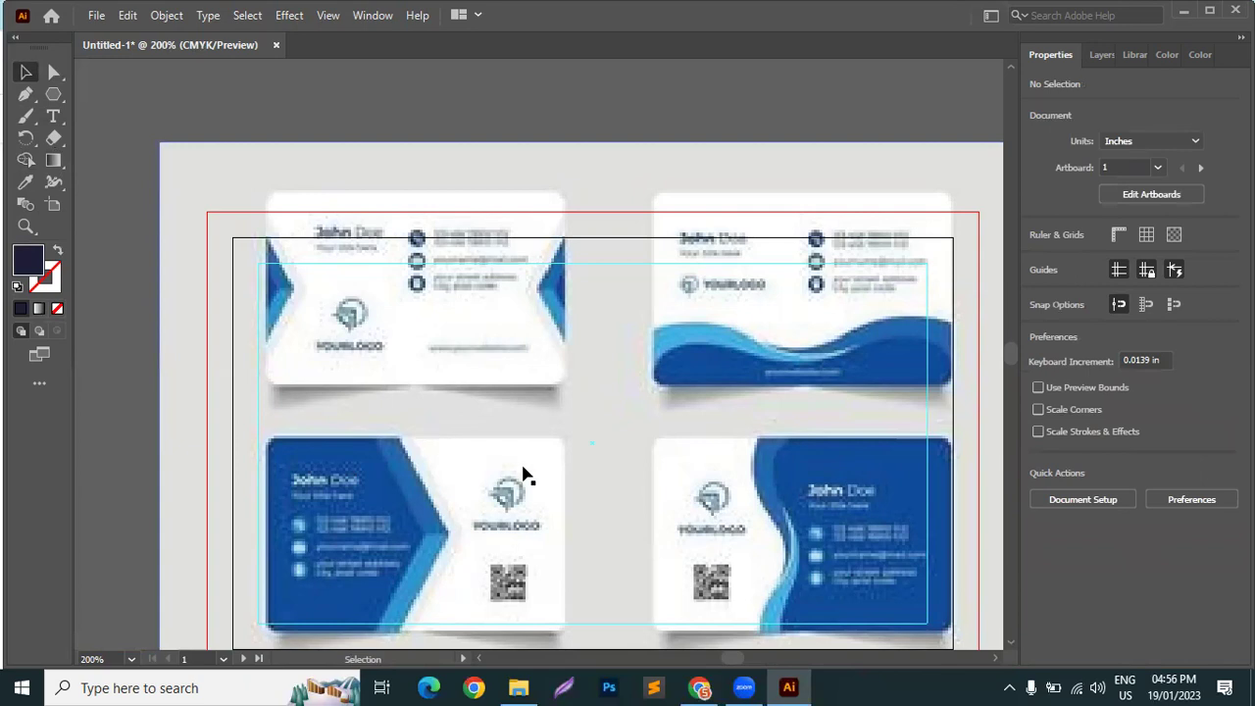
{"action": "key", "text": "ctrl+alt"}
{"action": "key", "text": "alt"}
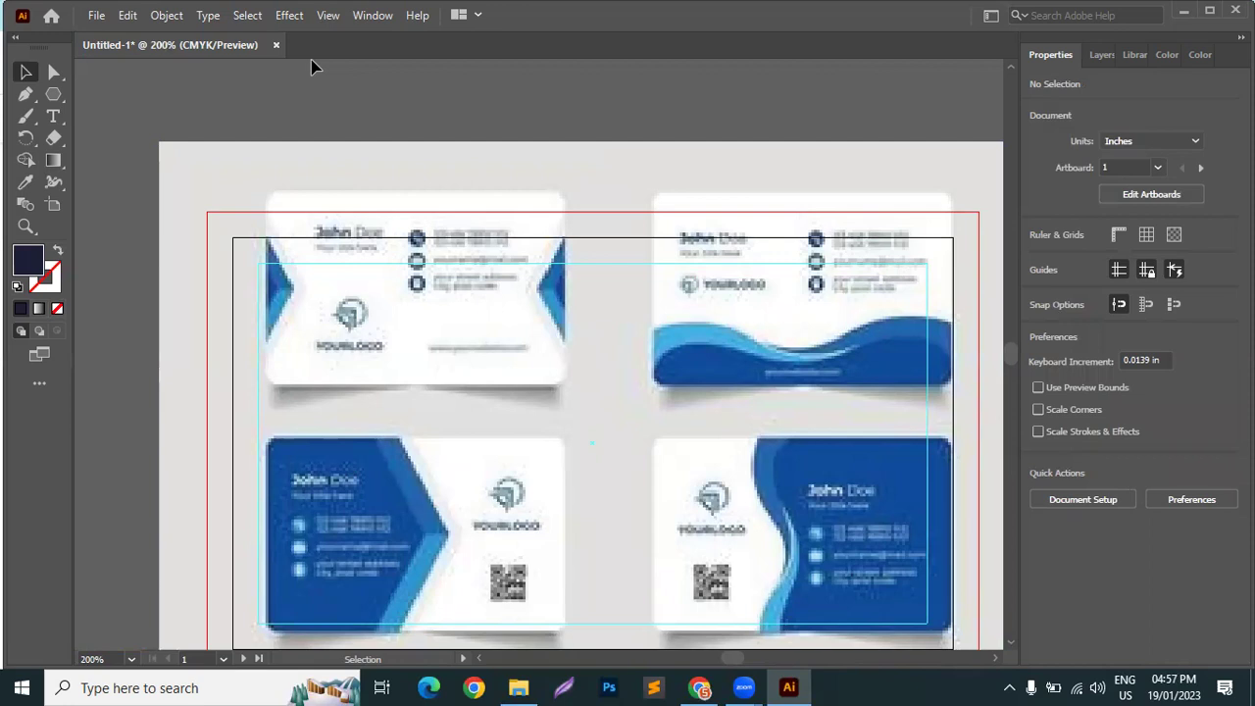
{"action": "left_click", "coordinate": [1183, 11]}
{"action": "left_click", "coordinate": [789, 688]}
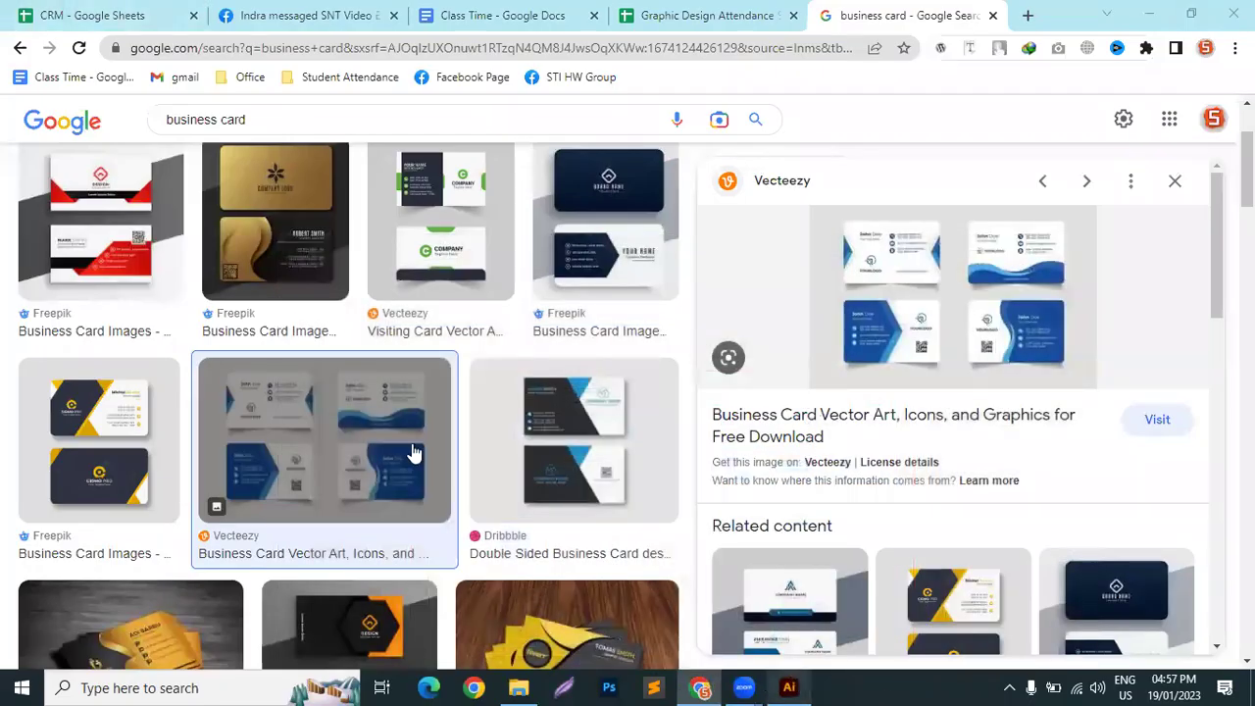
{"action": "left_click", "coordinate": [457, 258]}
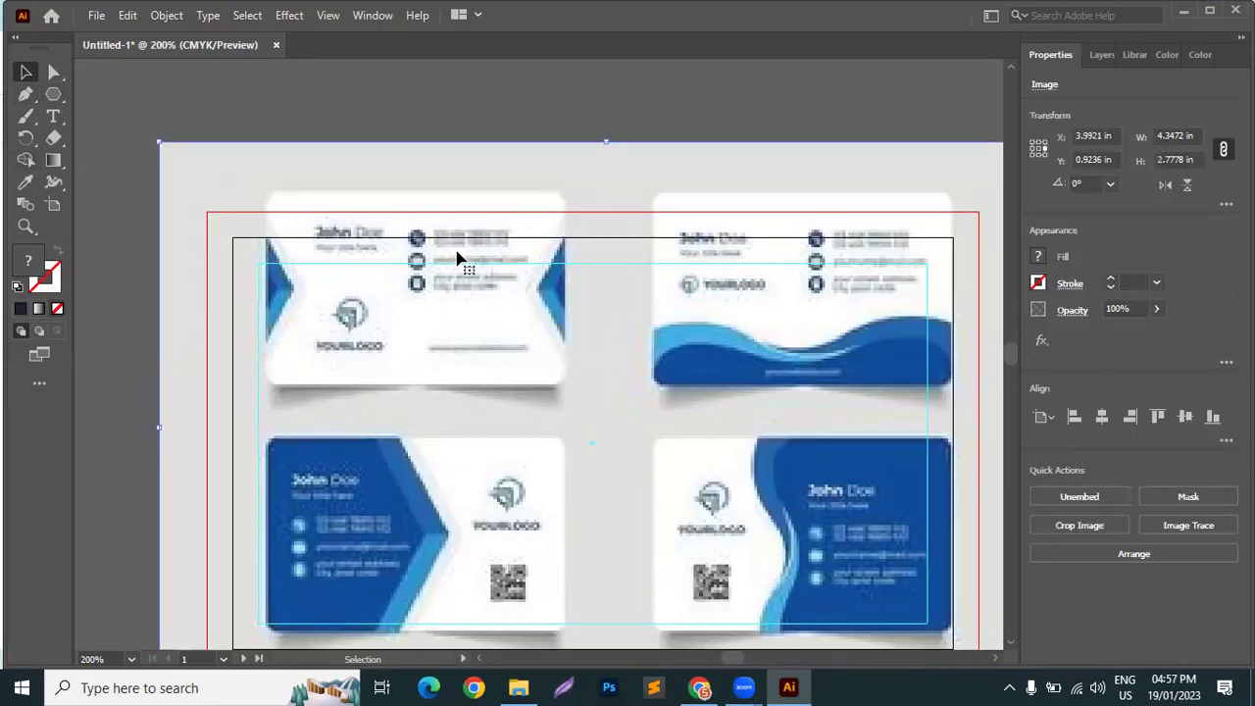
{"action": "key", "text": "Delete"}
Draw a rotated dark triangle with the Polygon tool above the artboard
{"action": "left_click_drag", "start_coordinate": [42, 98], "coordinate": [723, 241]}
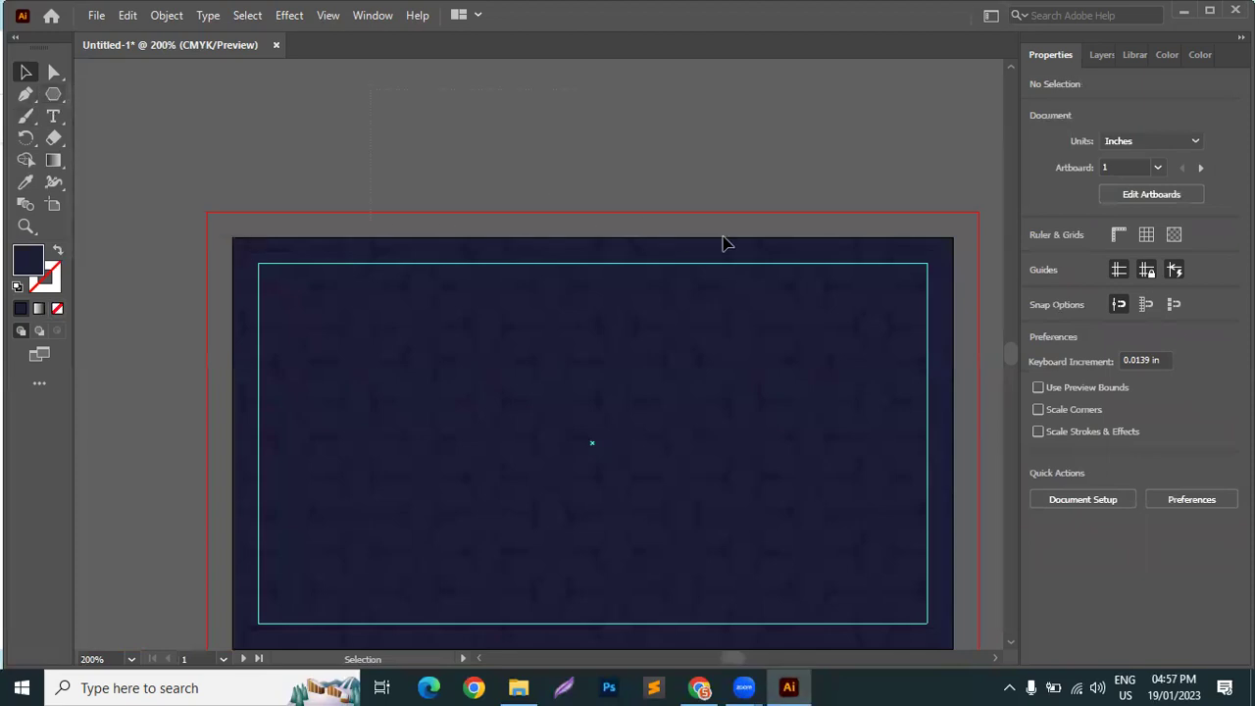
{"action": "left_click", "coordinate": [53, 94]}
{"action": "mouse_move", "coordinate": [360, 102]}
{"action": "left_mouse_down"}
{"action": "mouse_move", "coordinate": [505, 228]}
{"action": "mouse_move", "coordinate": [432, 187]}
{"action": "left_mouse_up"}
{"action": "scroll", "coordinate": [431, 186], "scroll_direction": "up", "scroll_amount": 3}
Draw a straight line across the triangle from its left corner
{"action": "left_click", "coordinate": [25, 71]}
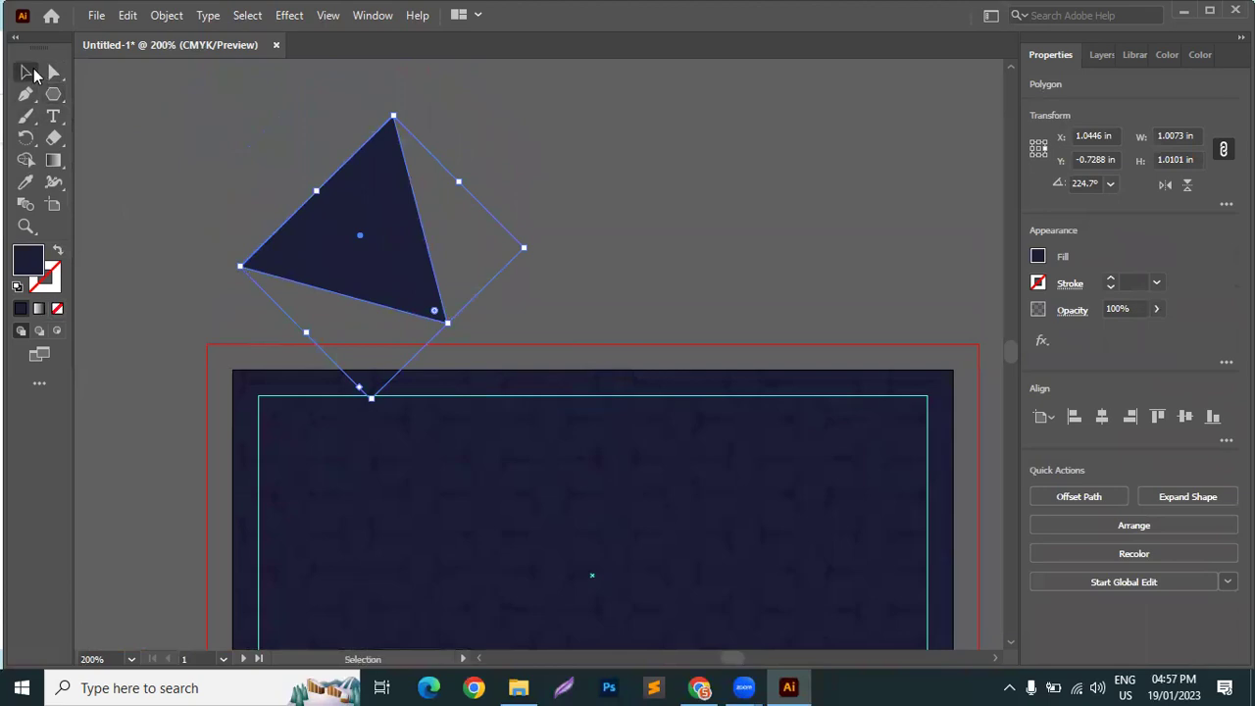
{"action": "left_click", "coordinate": [56, 93]}
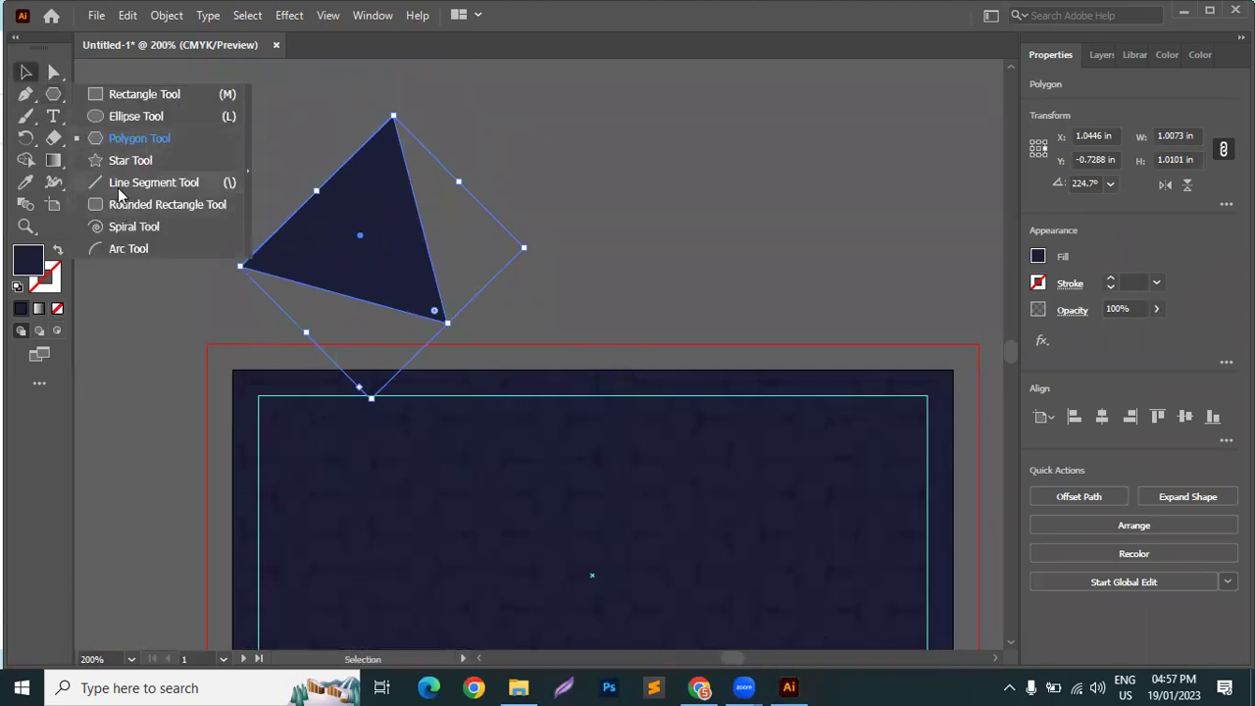
{"action": "left_click", "coordinate": [147, 183]}
{"action": "left_click_drag", "start_coordinate": [240, 267], "coordinate": [548, 132]}
{"action": "left_click", "coordinate": [25, 72]}
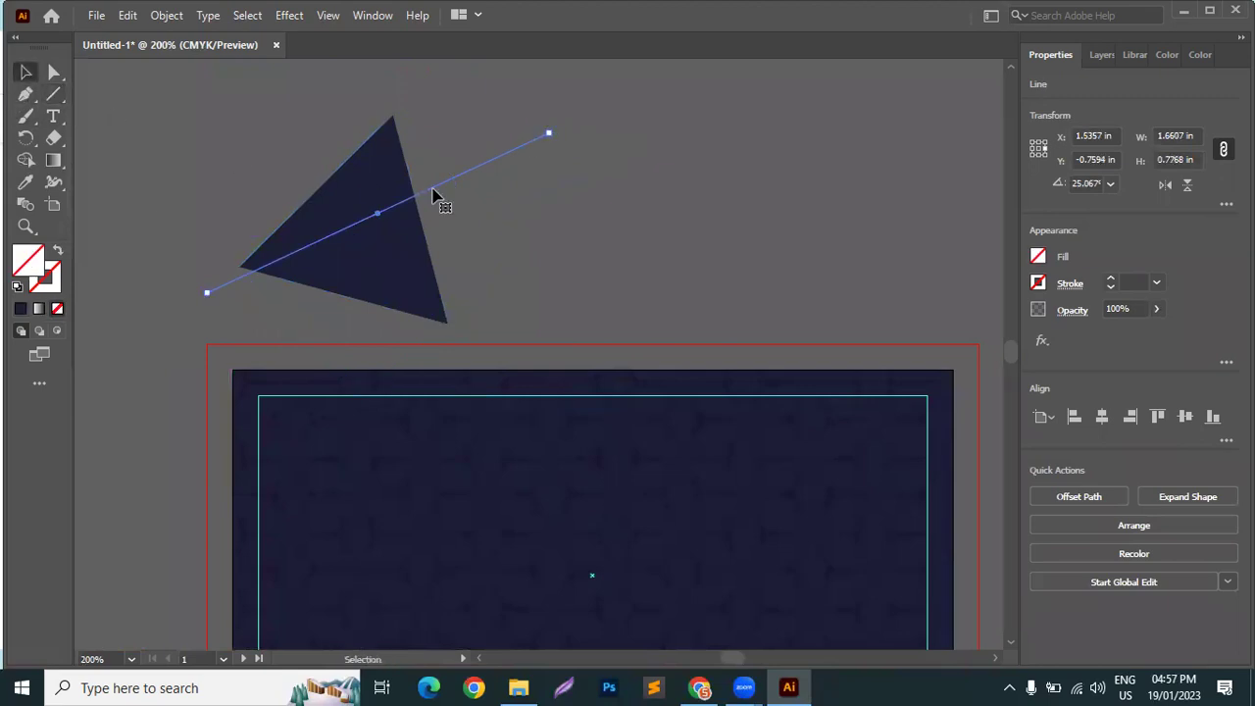
{"action": "left_click", "coordinate": [490, 206]}
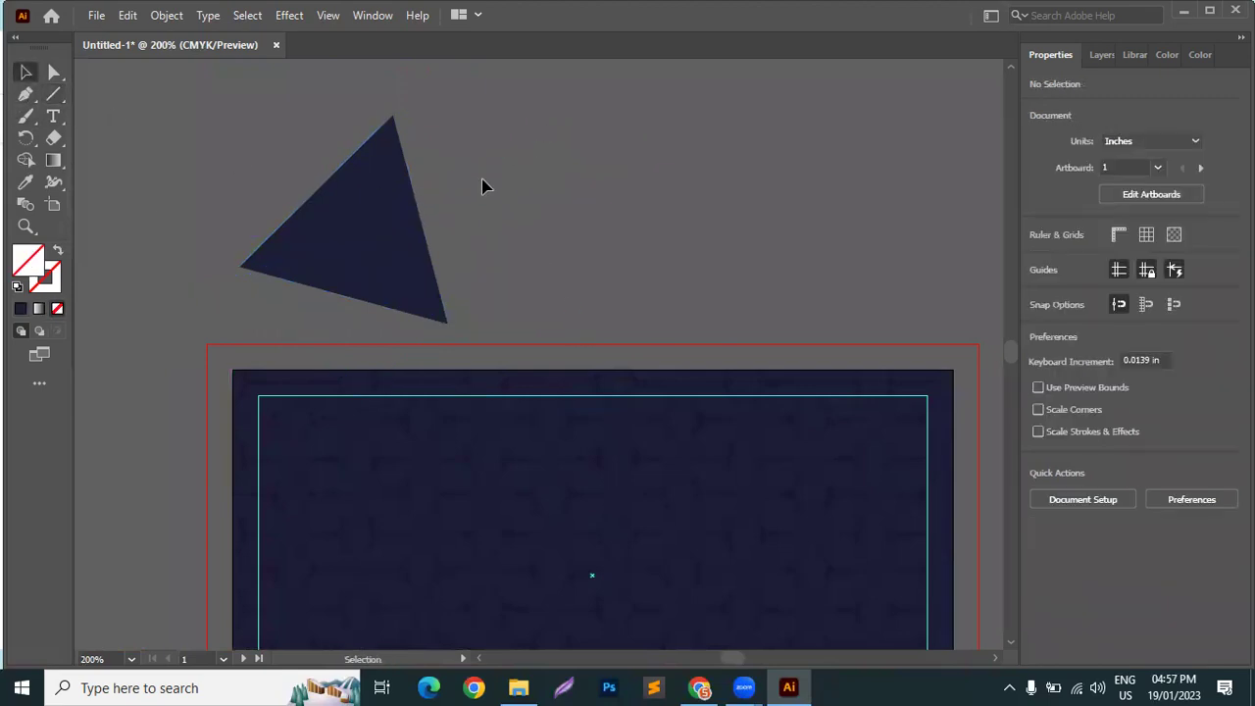
{"action": "left_click", "coordinate": [481, 166]}
Sample the triangle's navy onto the line with the Eyedropper and swap its fill and stroke
{"action": "key", "text": "i"}
{"action": "left_click", "coordinate": [310, 200]}
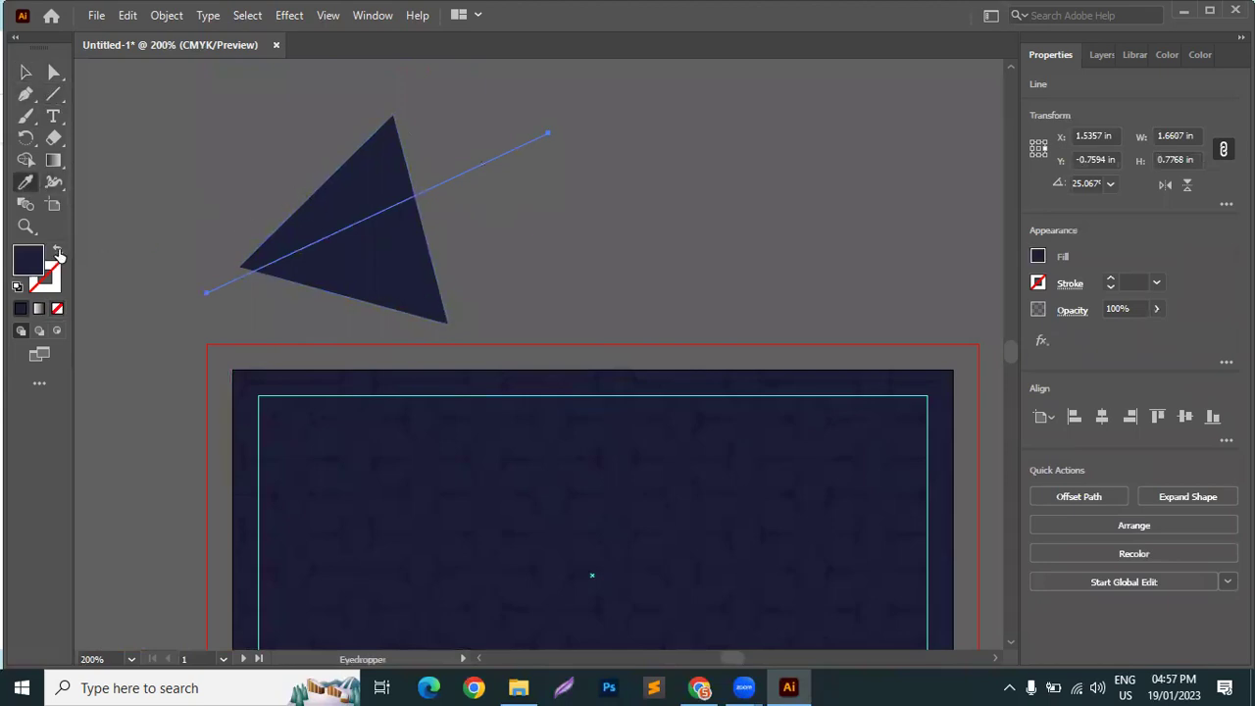
{"action": "left_click", "coordinate": [57, 252]}
{"action": "left_click", "coordinate": [26, 72]}
{"action": "left_click", "coordinate": [218, 373]}
Split the triangle into upper and lower pieces with Shape Builder
{"action": "left_click_drag", "start_coordinate": [245, 154], "coordinate": [440, 312]}
{"action": "left_click", "coordinate": [25, 160]}
{"action": "left_click", "coordinate": [373, 184]}
{"action": "left_click", "coordinate": [401, 261]}
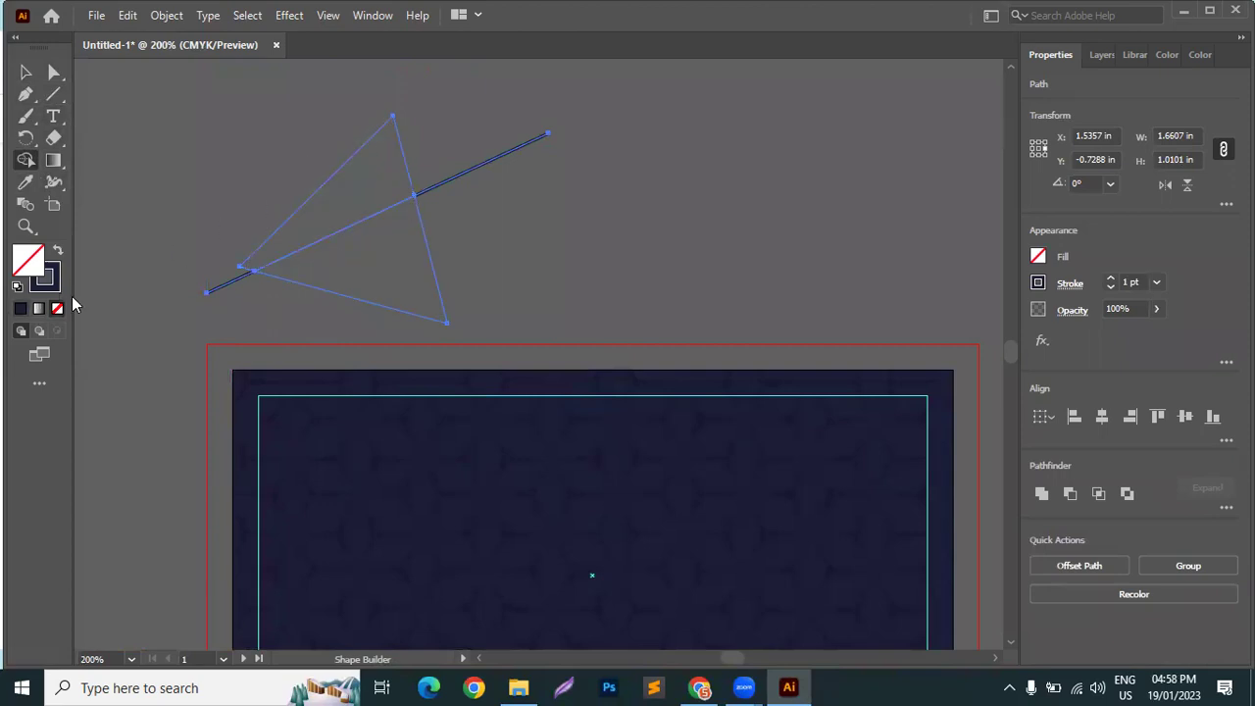
Fill both the upper and lower triangle pieces with navy
{"action": "left_click", "coordinate": [26, 74]}
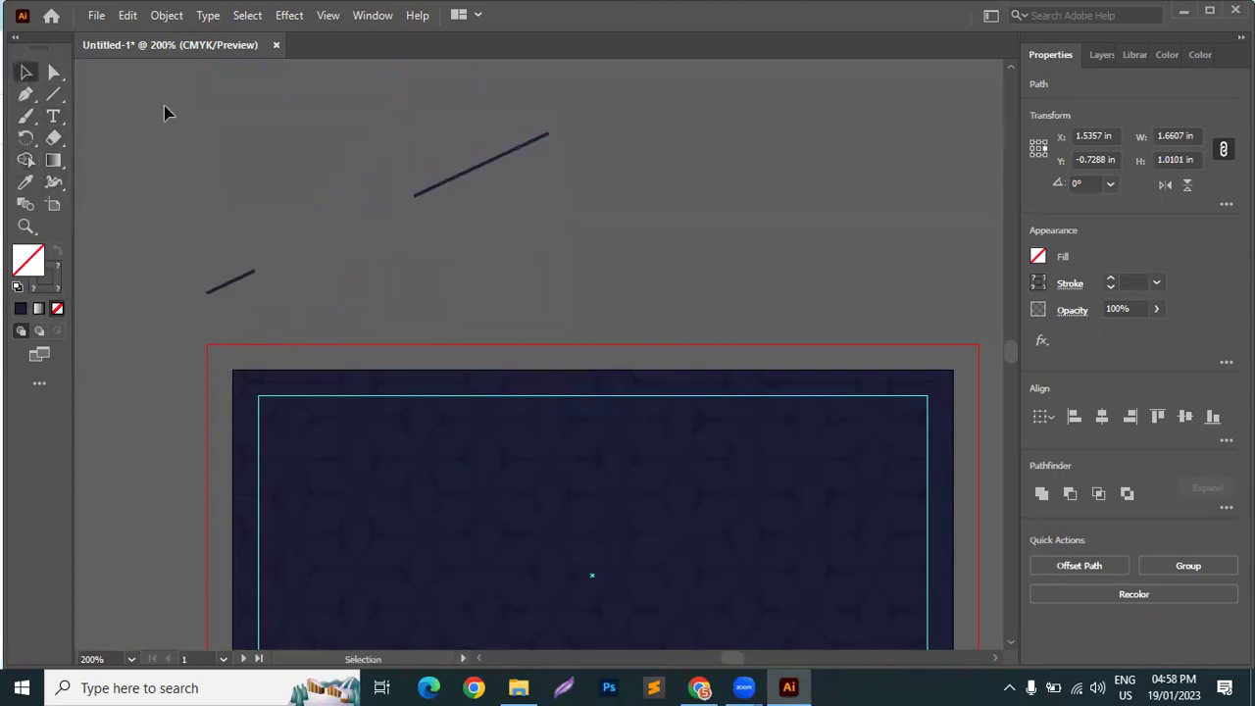
{"action": "left_click", "coordinate": [386, 143]}
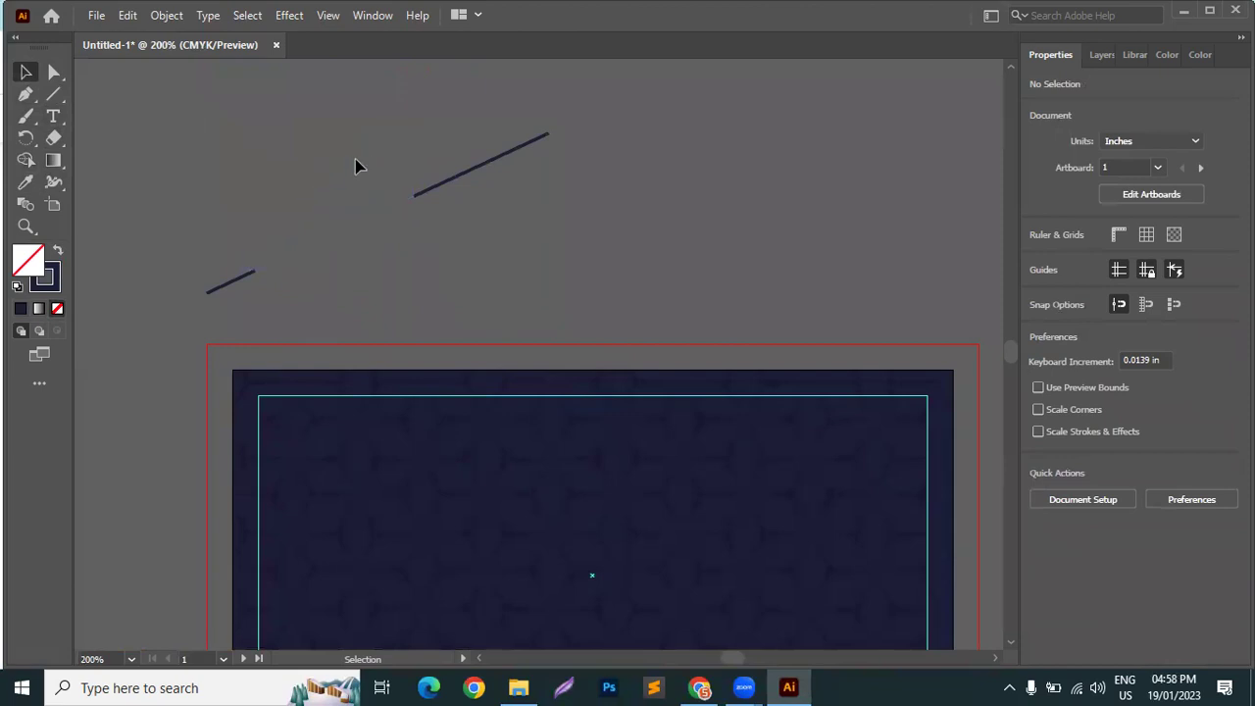
{"action": "left_click", "coordinate": [294, 215]}
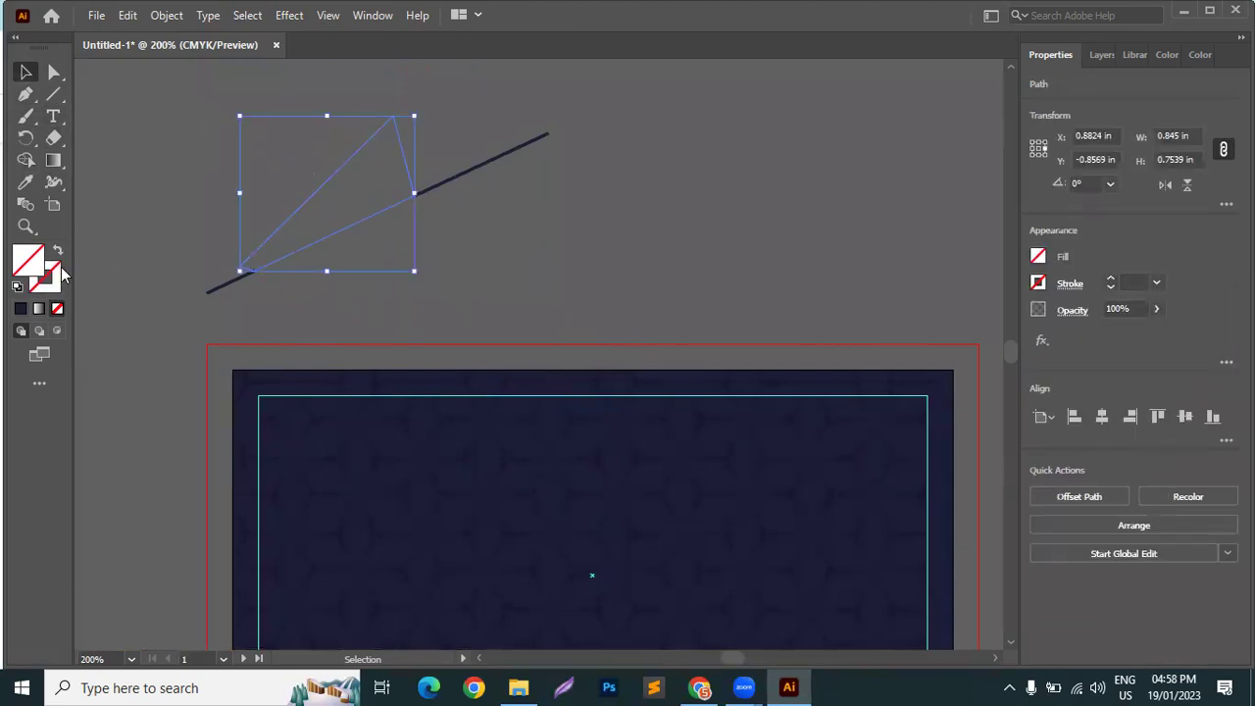
{"action": "left_click", "coordinate": [21, 310]}
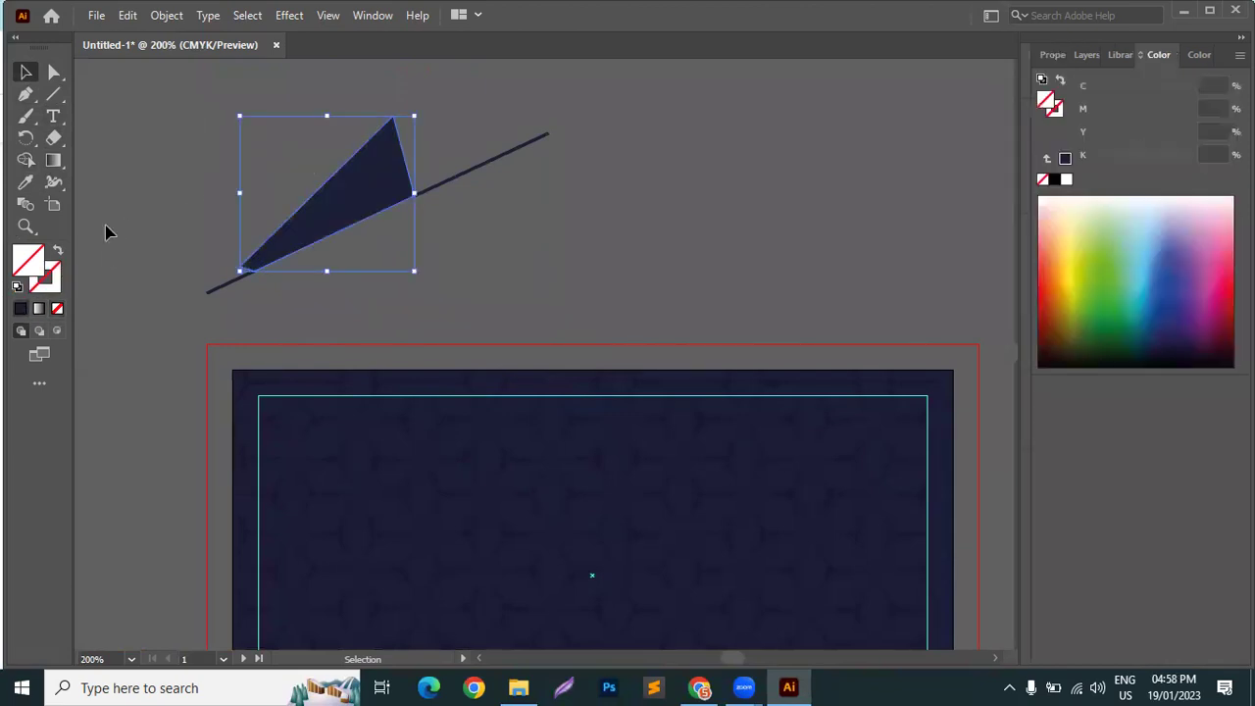
{"action": "left_click", "coordinate": [298, 281]}
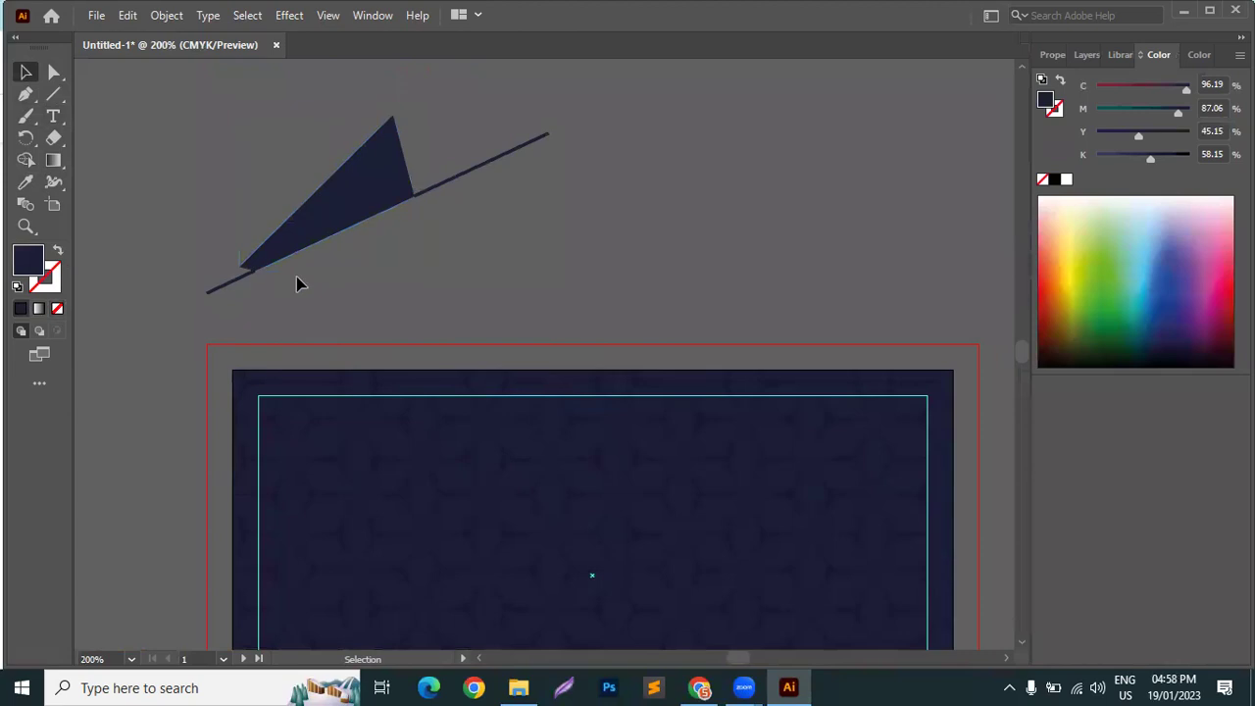
{"action": "left_click", "coordinate": [423, 222]}
{"action": "left_click", "coordinate": [20, 310]}
{"action": "left_click", "coordinate": [439, 197]}
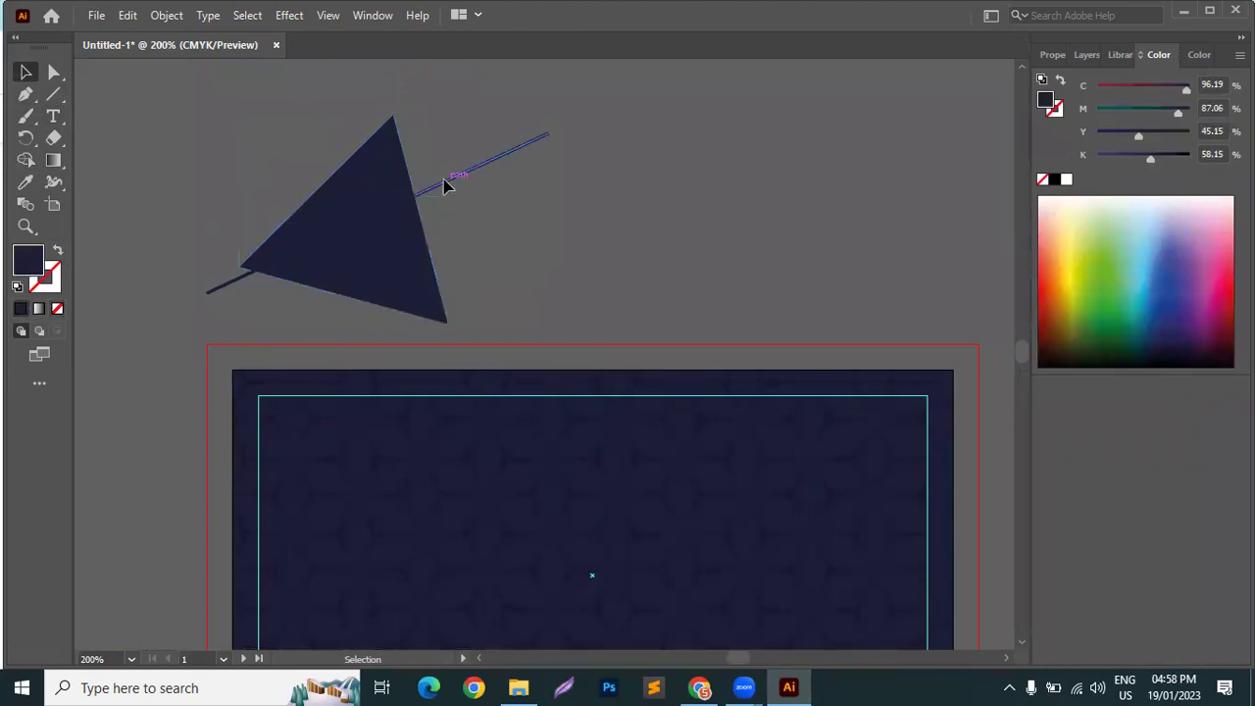
Try pulling the line segments and triangle pieces apart, then undo the move
{"action": "left_click_drag", "start_coordinate": [448, 183], "coordinate": [627, 200]}
{"action": "left_click_drag", "start_coordinate": [225, 288], "coordinate": [135, 338]}
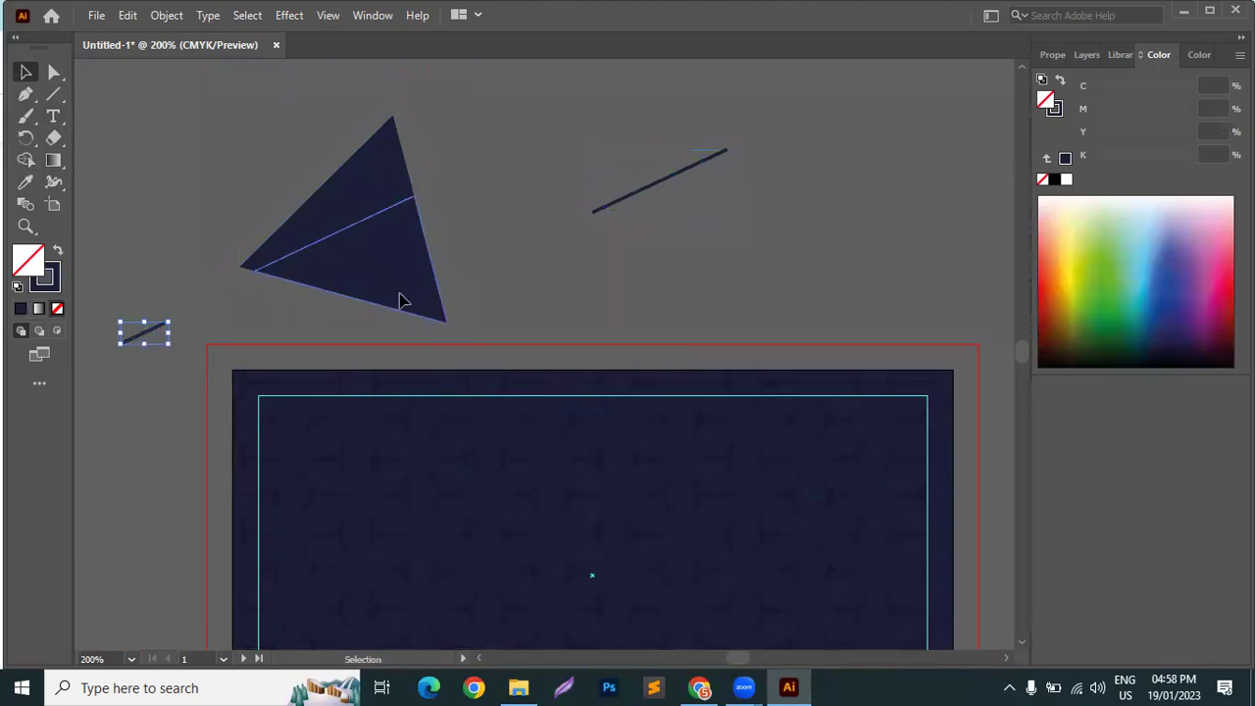
{"action": "left_click_drag", "start_coordinate": [400, 300], "coordinate": [437, 342]}
{"action": "left_click_drag", "start_coordinate": [328, 209], "coordinate": [314, 177]}
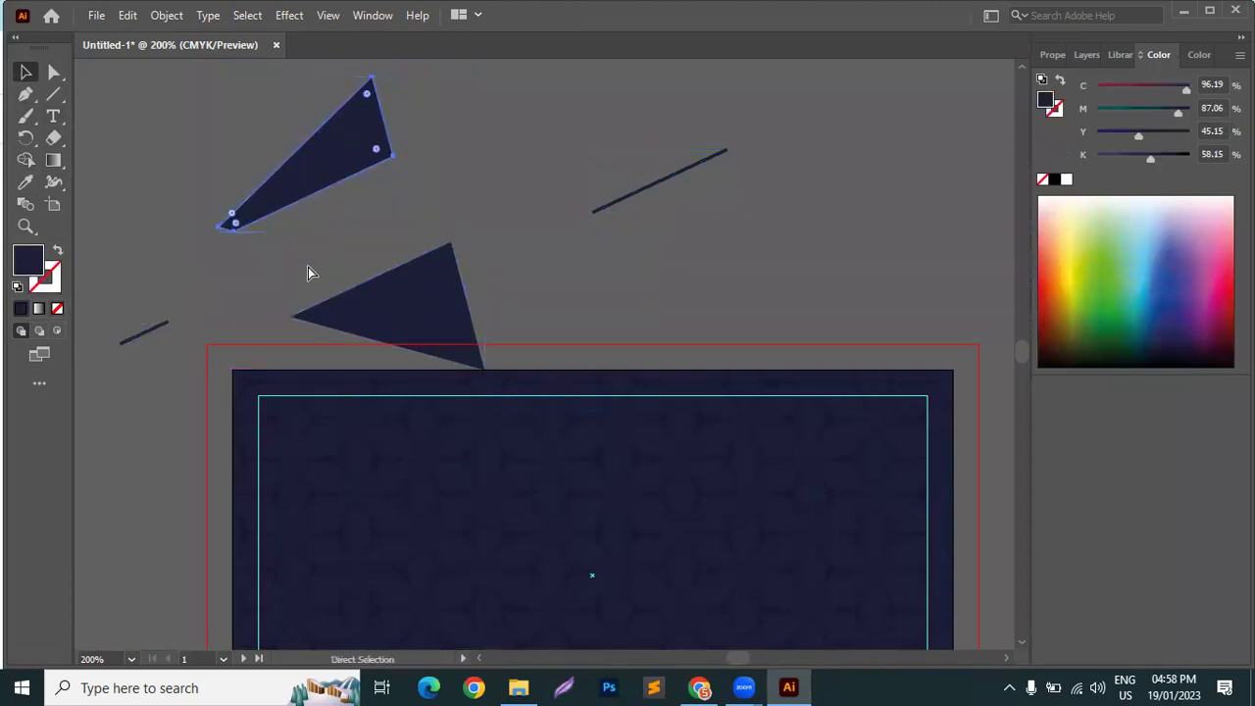
{"action": "key", "text": "ctrl+z"}
{"action": "key", "text": "ctrl+z"}
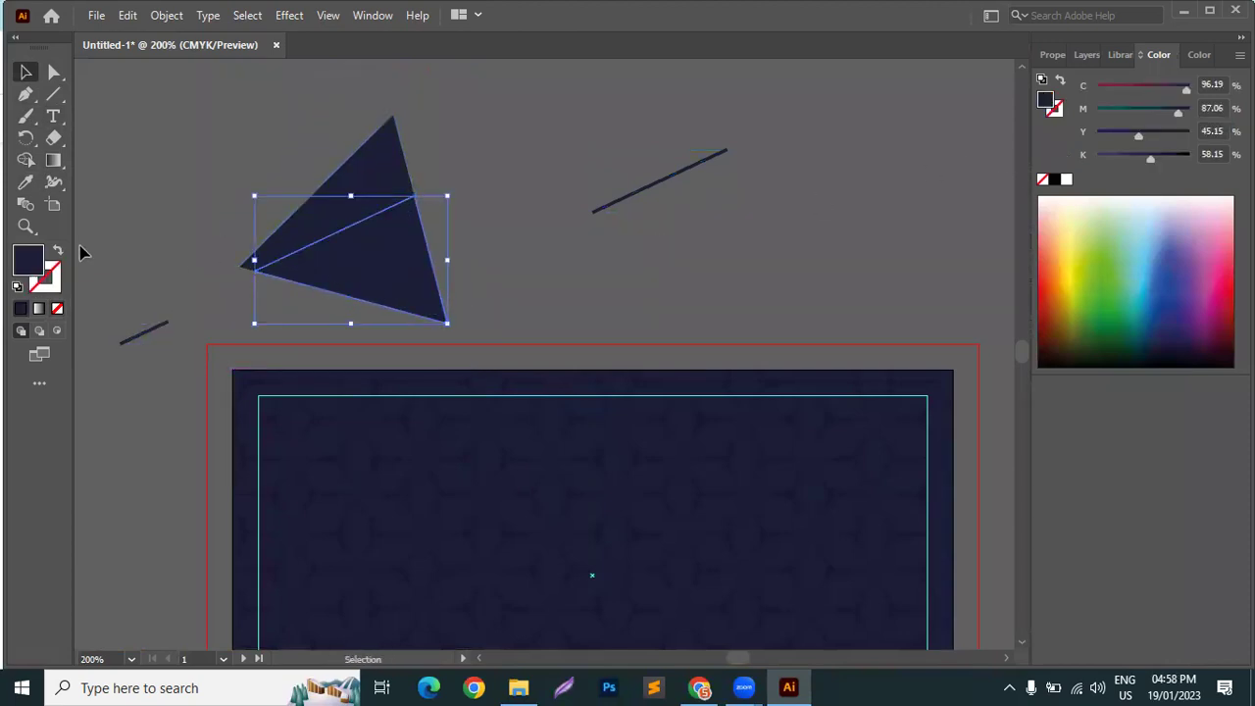
Change the triangle's fill to the lighter navy 323654
{"action": "double_click", "coordinate": [35, 253]}
{"action": "left_click_drag", "start_coordinate": [857, 325], "coordinate": [839, 298]}
{"action": "left_click", "coordinate": [504, 175]}
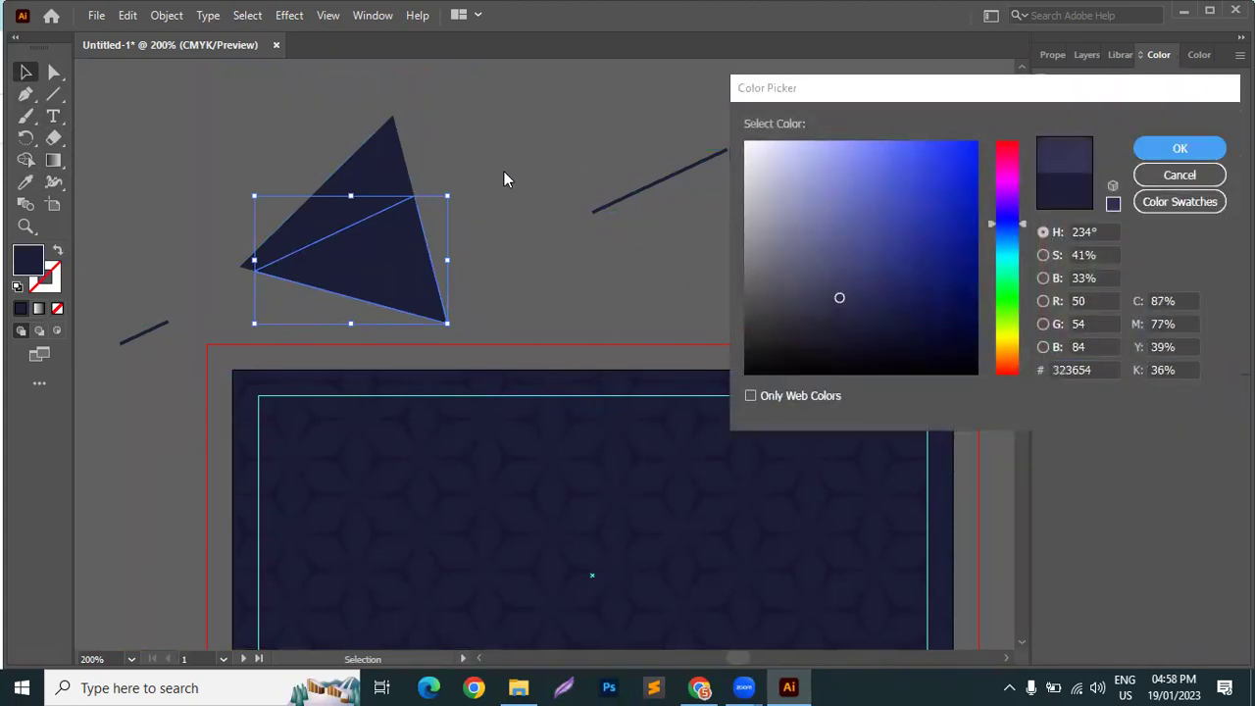
{"action": "key", "text": "Return"}
{"action": "left_click", "coordinate": [555, 174]}
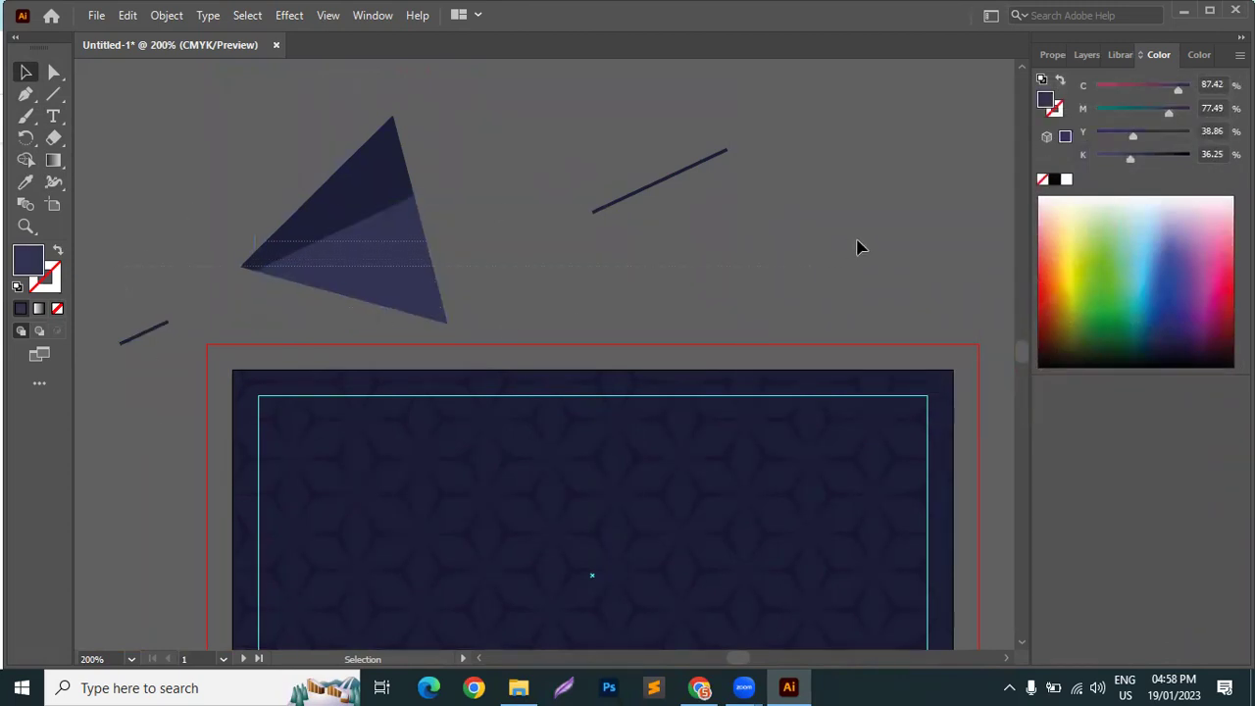
Delete the triangle and line, then remove the hexagon pattern from the background
{"action": "key", "text": "ctrl+a"}
{"action": "key", "text": "Delete"}
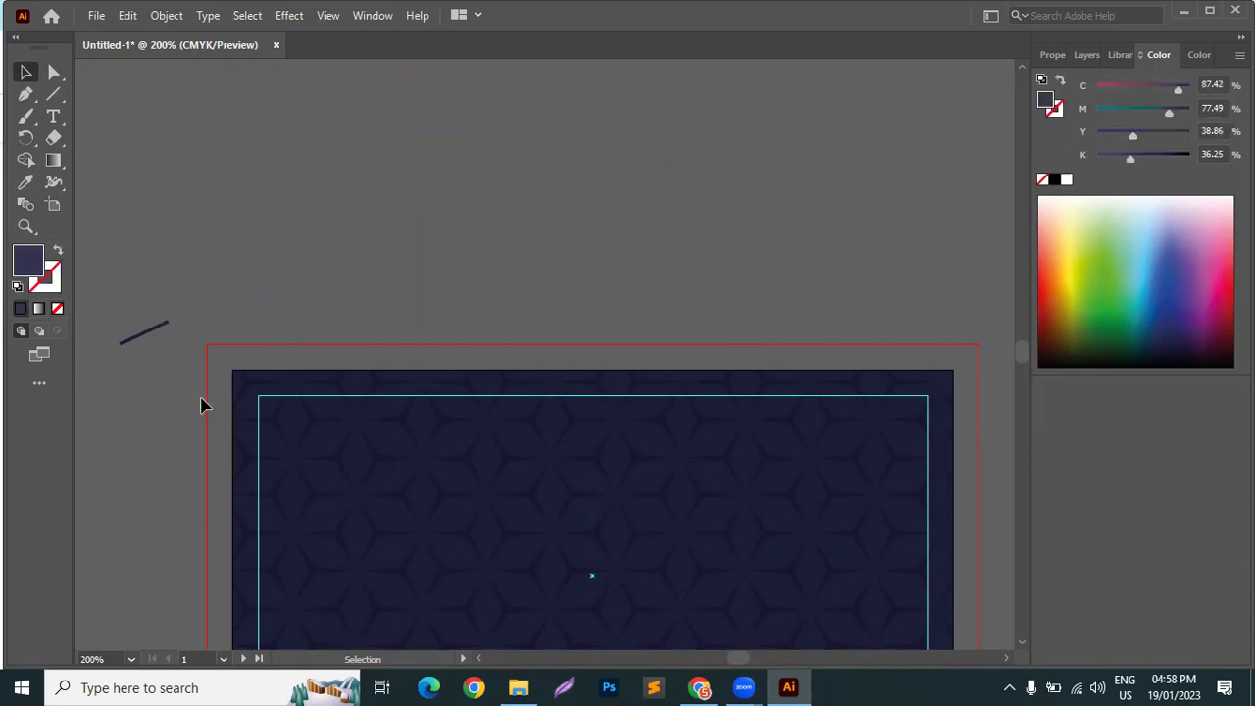
{"action": "left_click", "coordinate": [464, 471]}
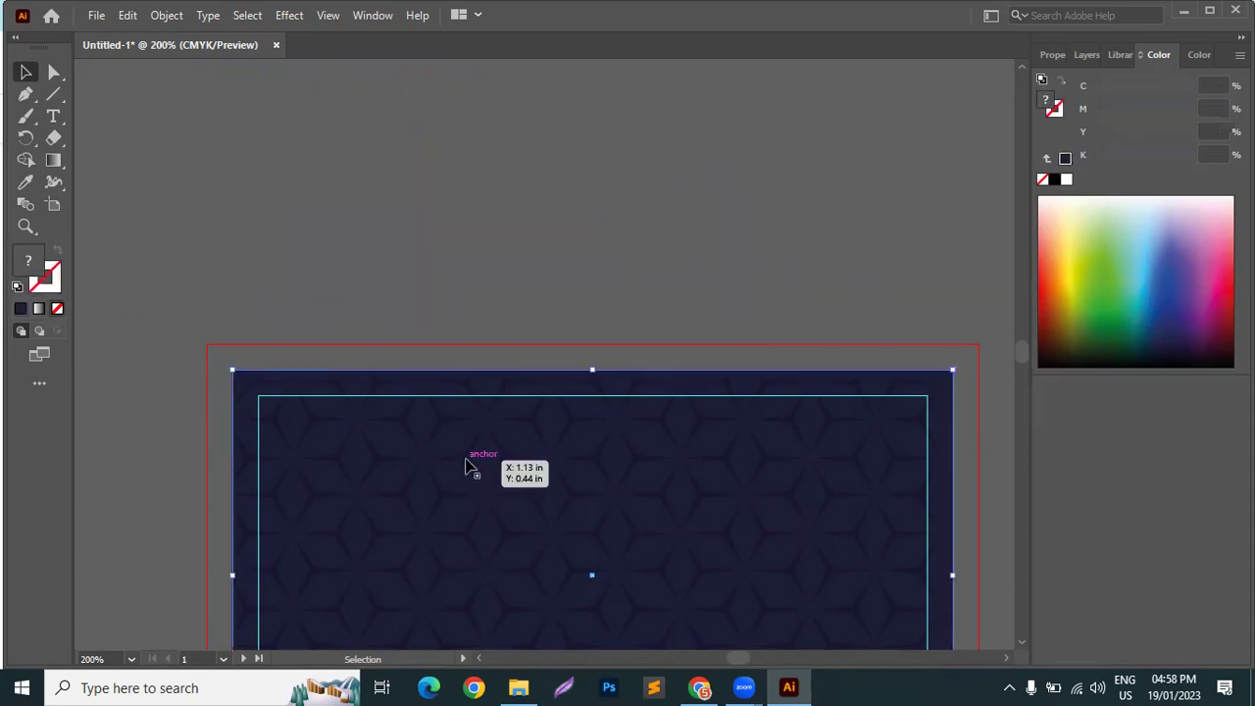
{"action": "key", "text": "Delete"}
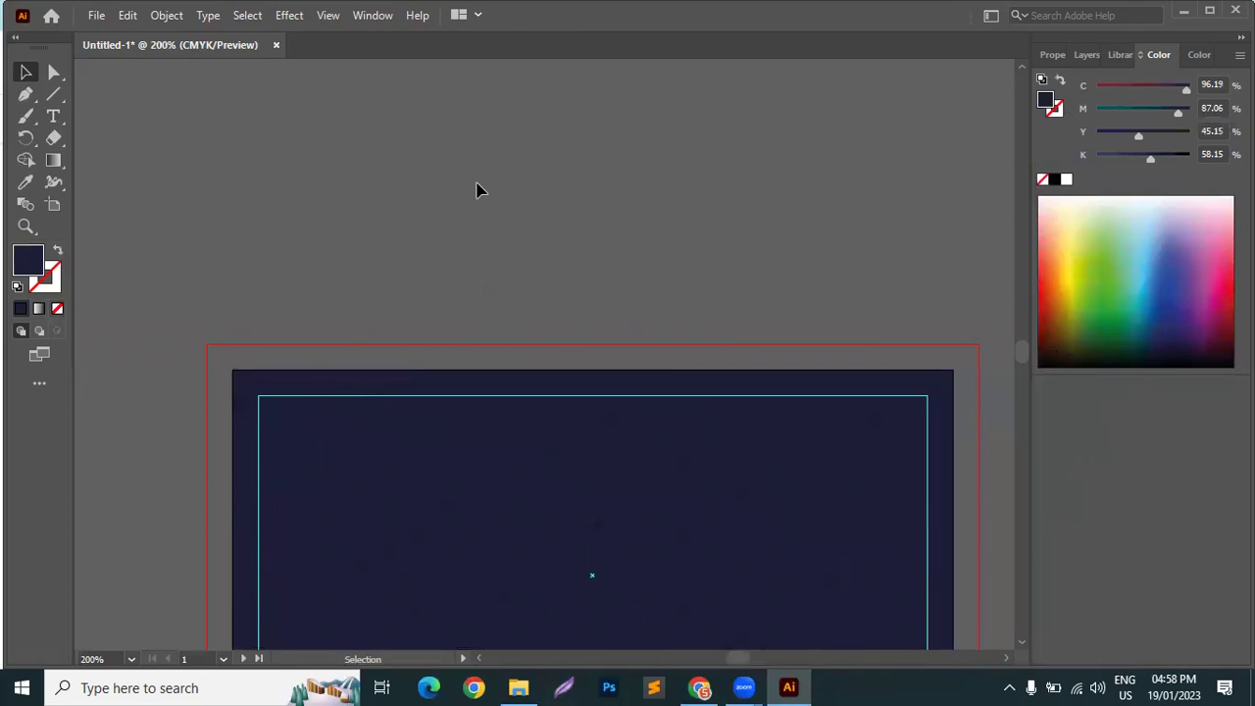
Preview the Dribbble double-sided card and the GraphicRiver business card, then minimize Chrome
{"action": "left_click", "coordinate": [696, 686]}
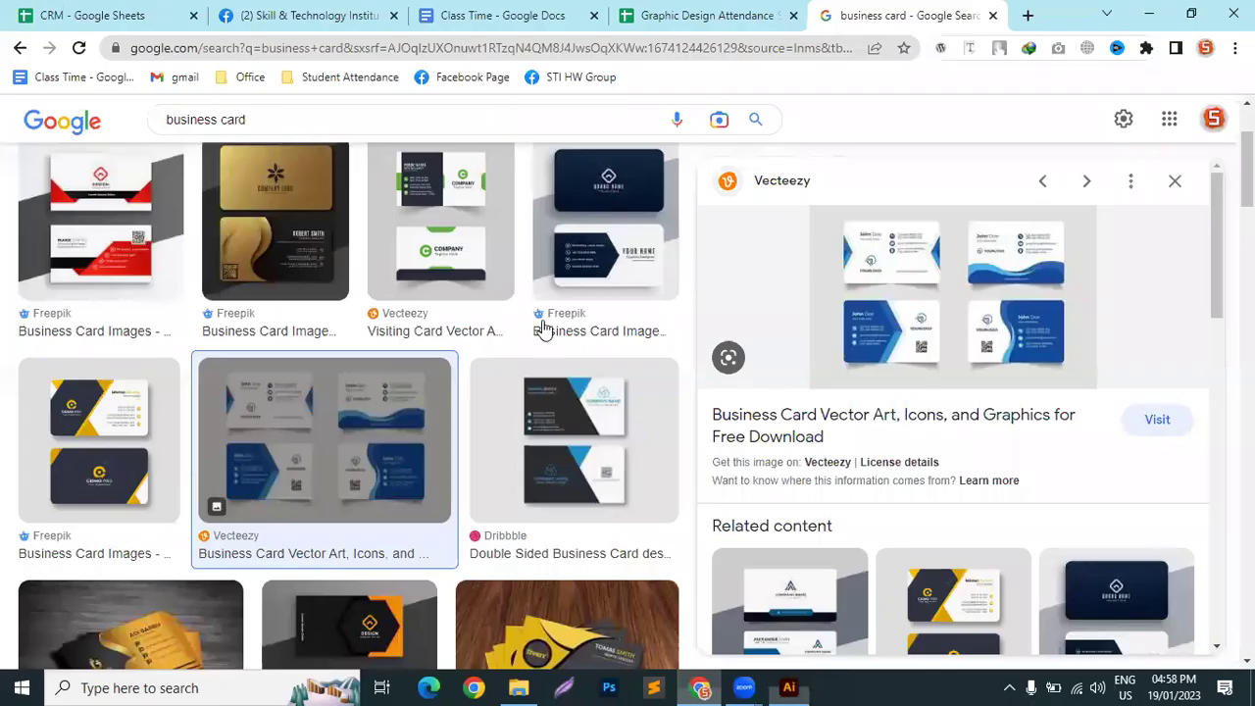
{"action": "left_click", "coordinate": [562, 486]}
{"action": "scroll", "coordinate": [562, 485], "scroll_direction": "down", "scroll_amount": 5}
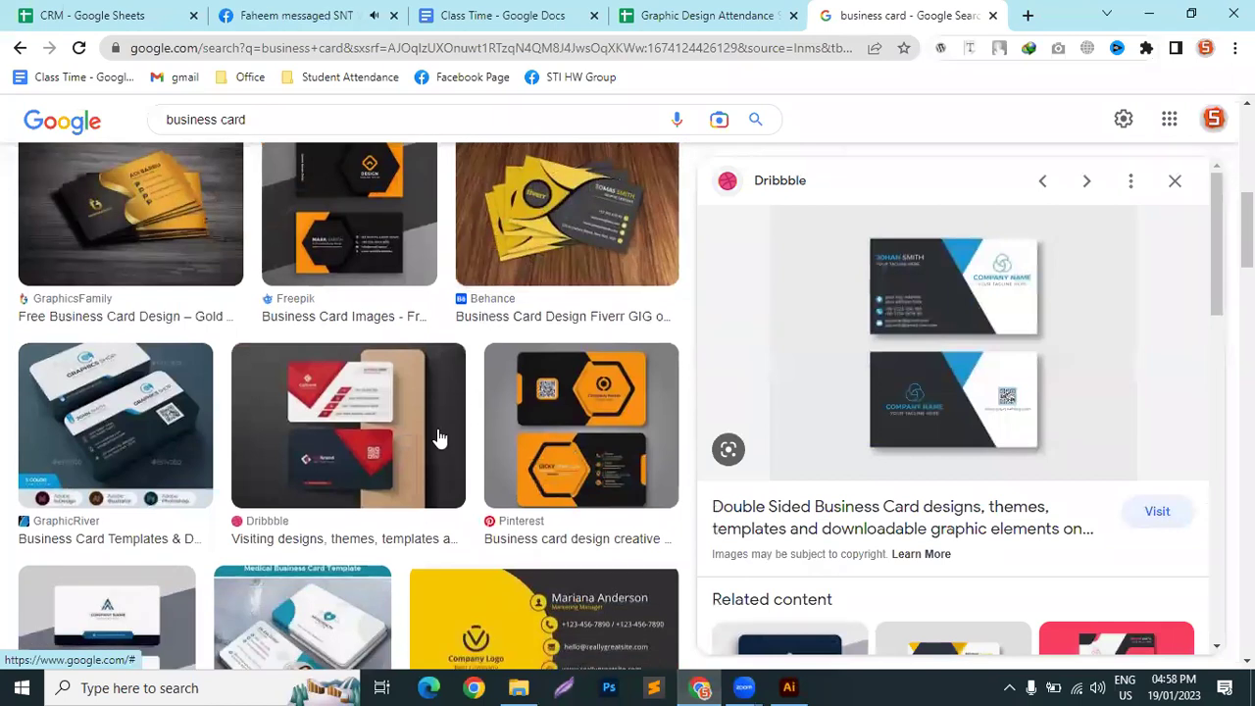
{"action": "left_click", "coordinate": [103, 403]}
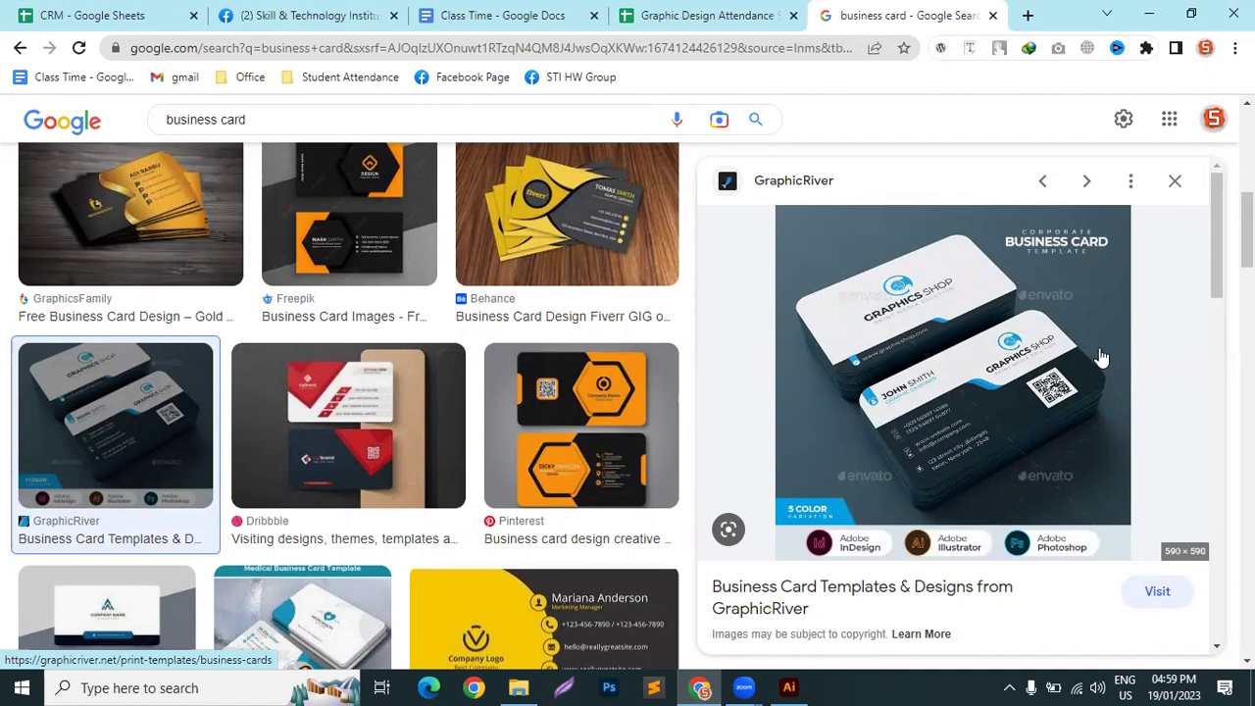
{"action": "left_click", "coordinate": [1148, 13]}
Shrink the navy rectangle to the card's lower half and narrow it to the left half
{"action": "scroll", "coordinate": [415, 285], "scroll_direction": "down", "scroll_amount": 3}
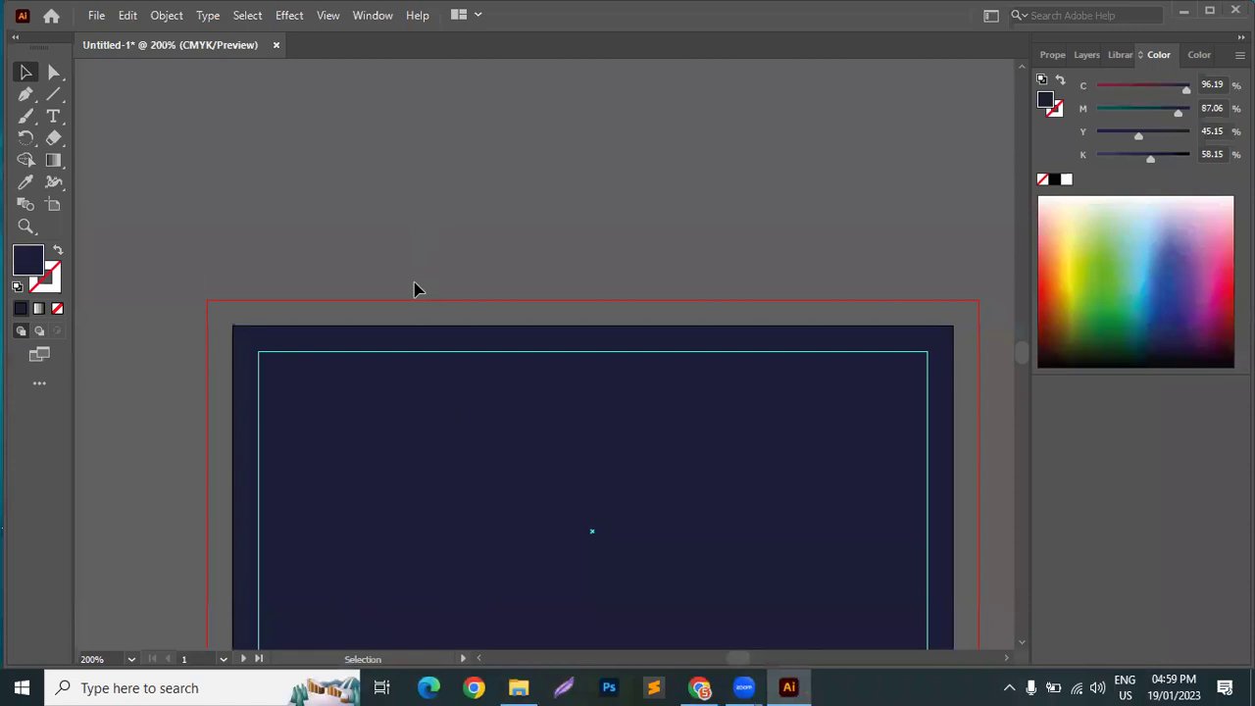
{"action": "left_click", "coordinate": [493, 288]}
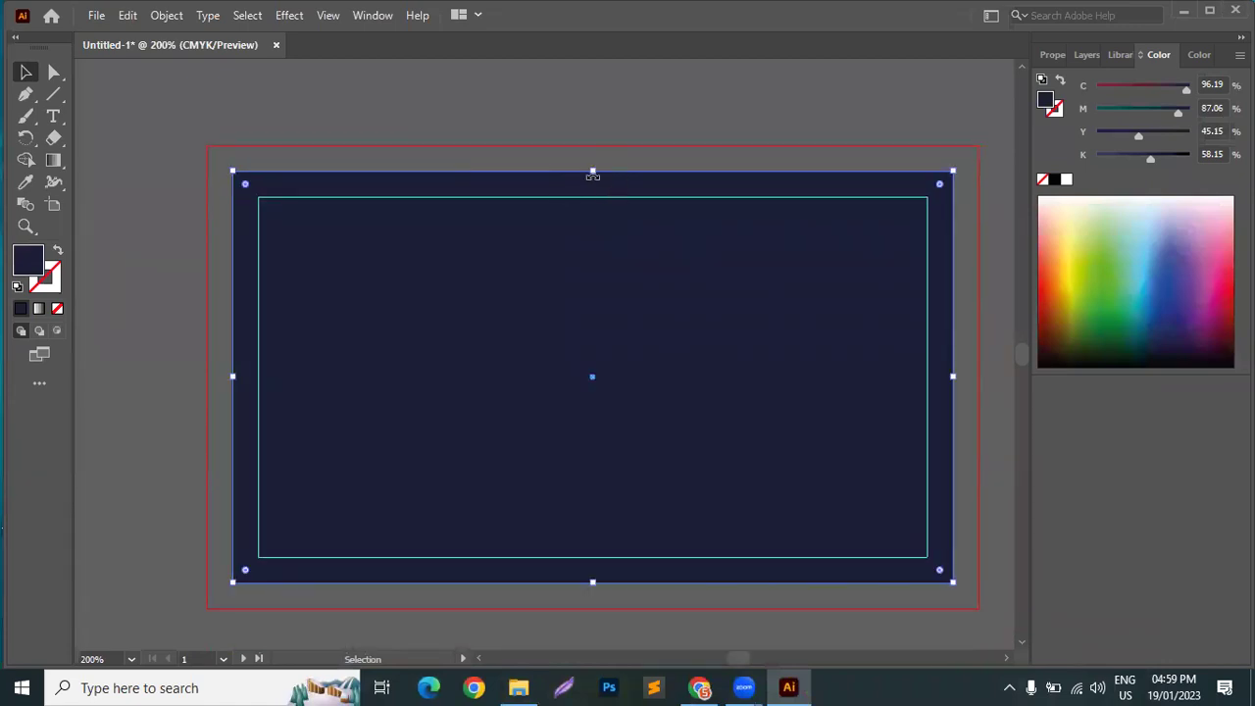
{"action": "left_click_drag", "start_coordinate": [594, 175], "coordinate": [592, 380]}
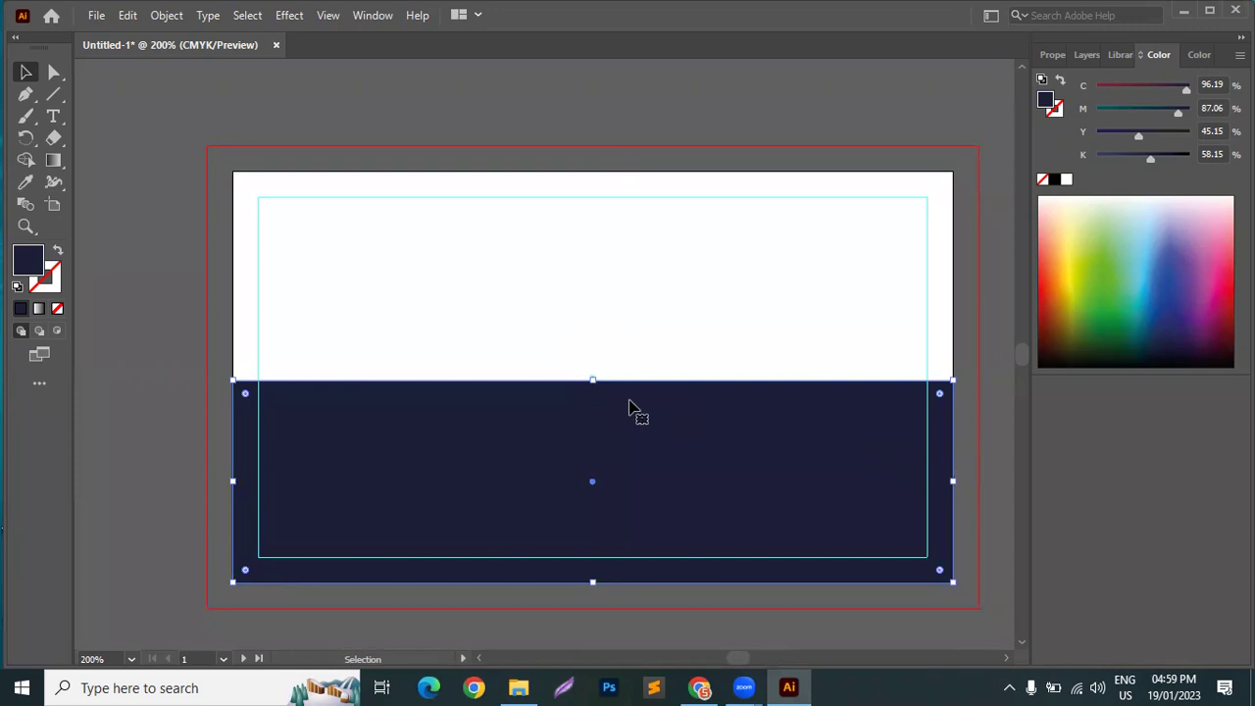
{"action": "left_click", "coordinate": [702, 687]}
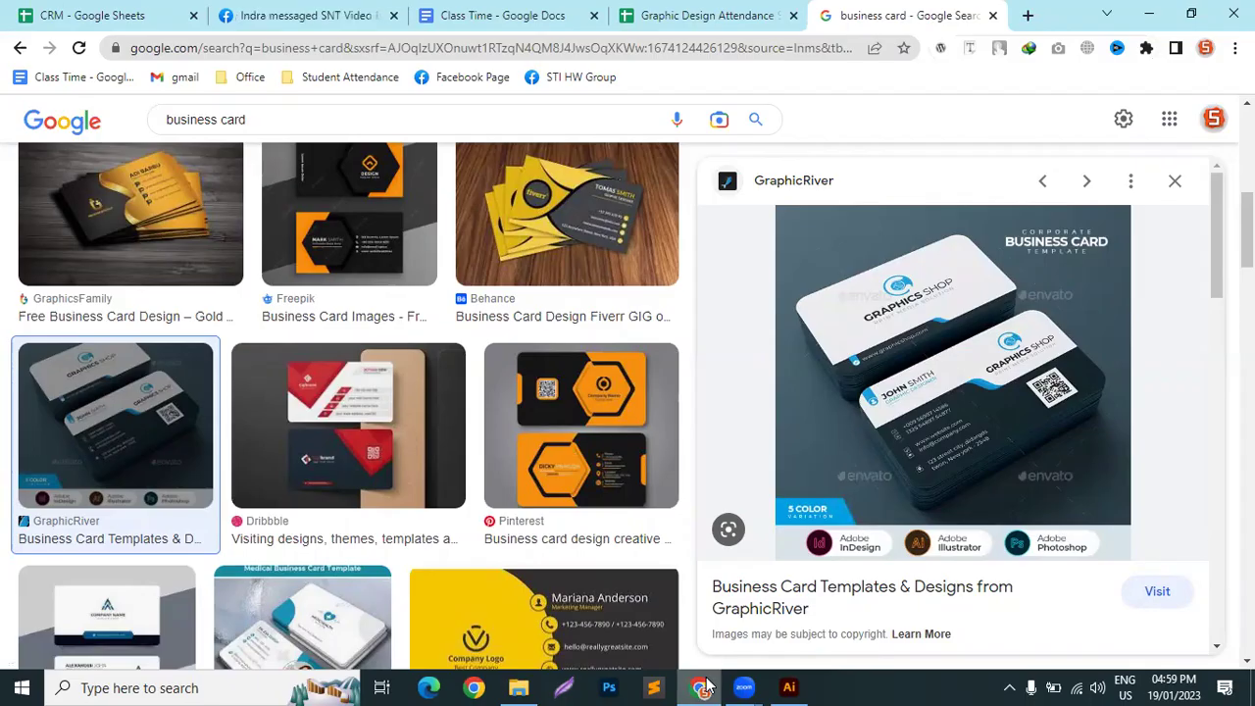
{"action": "left_click", "coordinate": [702, 687]}
{"action": "left_click_drag", "start_coordinate": [953, 481], "coordinate": [592, 480]}
Copy the navy rectangle onto the right half and lower the copy's top edge
{"action": "left_click", "coordinate": [528, 334]}
{"action": "left_click", "coordinate": [336, 468]}
{"action": "left_click", "coordinate": [655, 469]}
{"action": "left_click", "coordinate": [534, 463]}
{"action": "left_click_drag", "start_coordinate": [441, 461], "coordinate": [804, 465]}
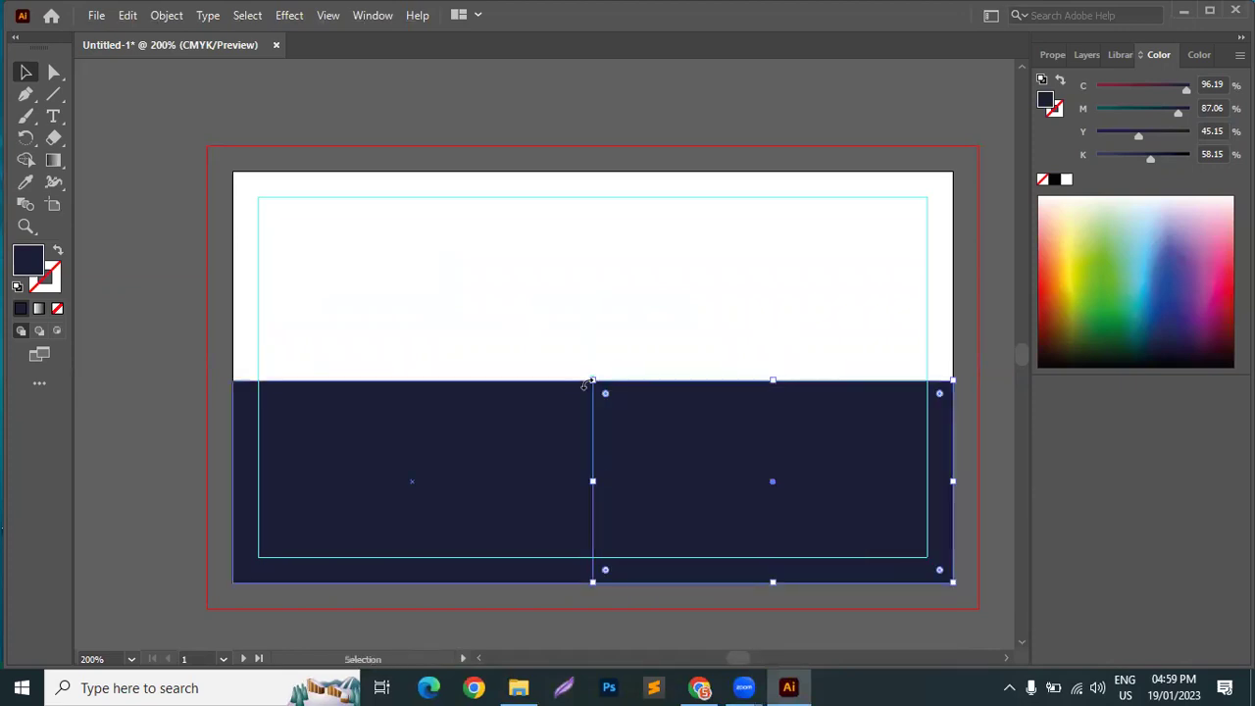
{"action": "left_click_drag", "start_coordinate": [773, 380], "coordinate": [776, 419]}
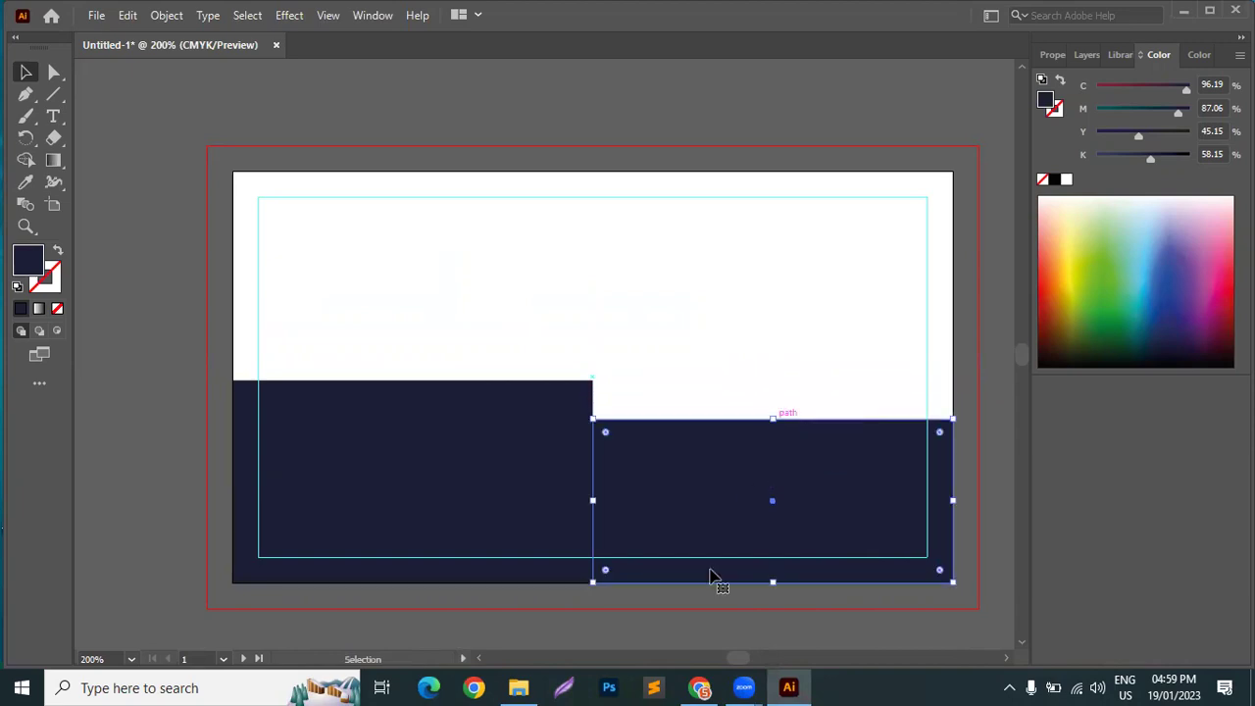
Check the reference design again, then select both navy rectangles together
{"action": "left_click", "coordinate": [702, 687]}
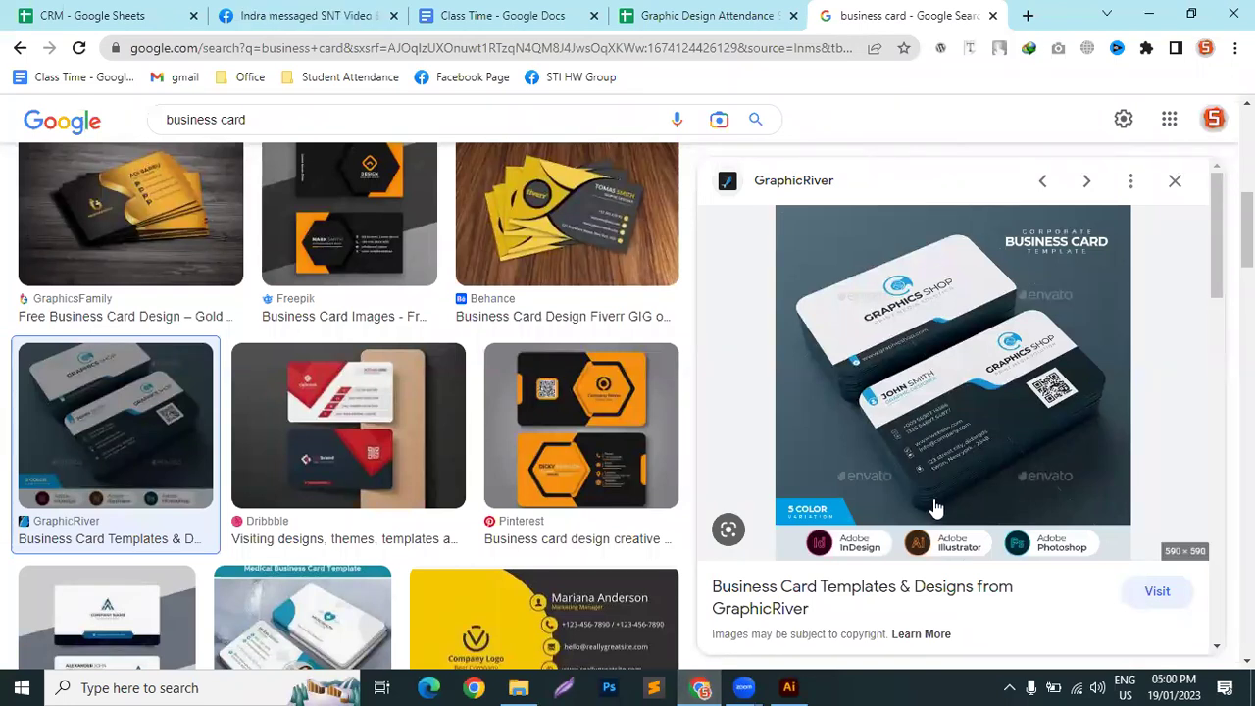
{"action": "left_click", "coordinate": [789, 687]}
{"action": "left_click", "coordinate": [630, 339]}
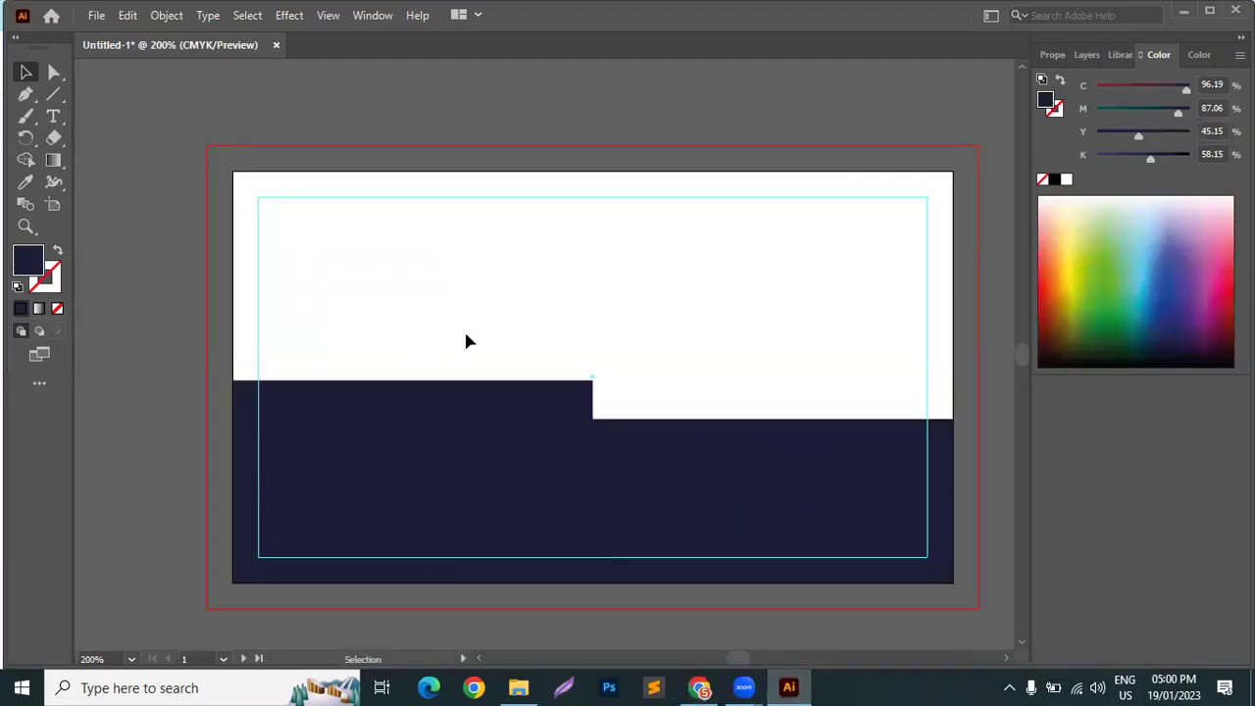
{"action": "left_click", "coordinate": [710, 686]}
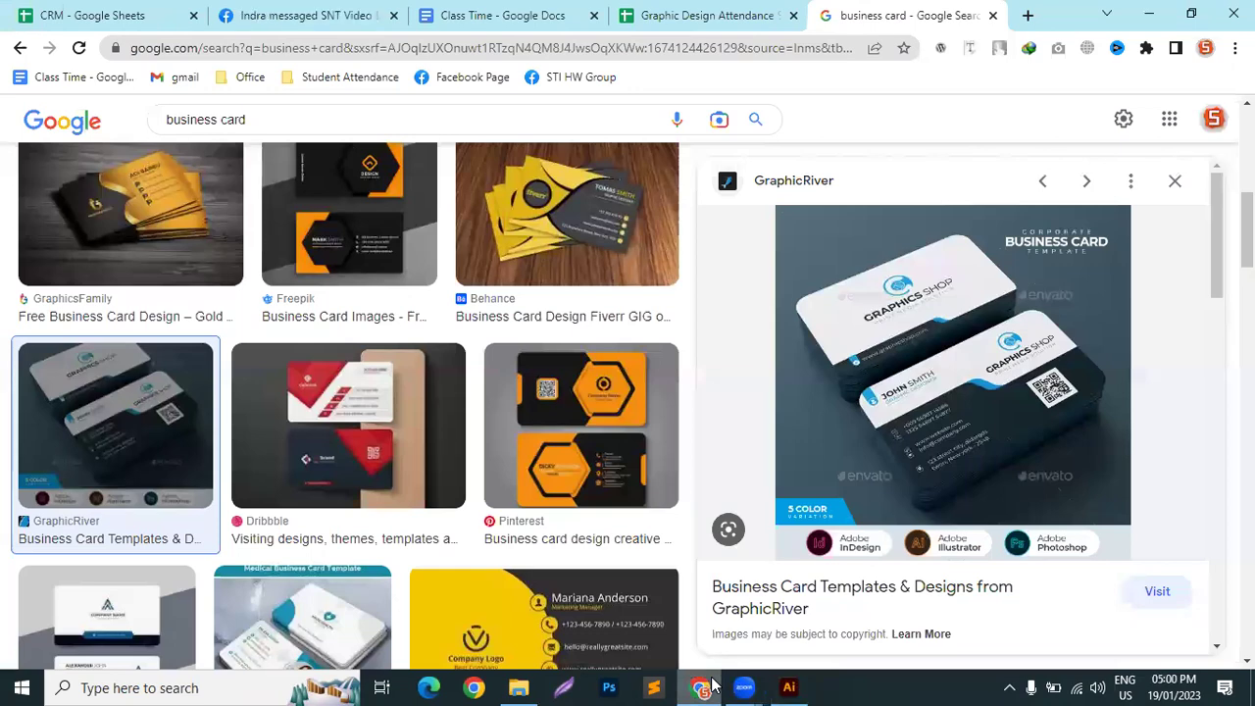
{"action": "left_click", "coordinate": [788, 687]}
{"action": "left_click_drag", "start_coordinate": [412, 308], "coordinate": [709, 546]}
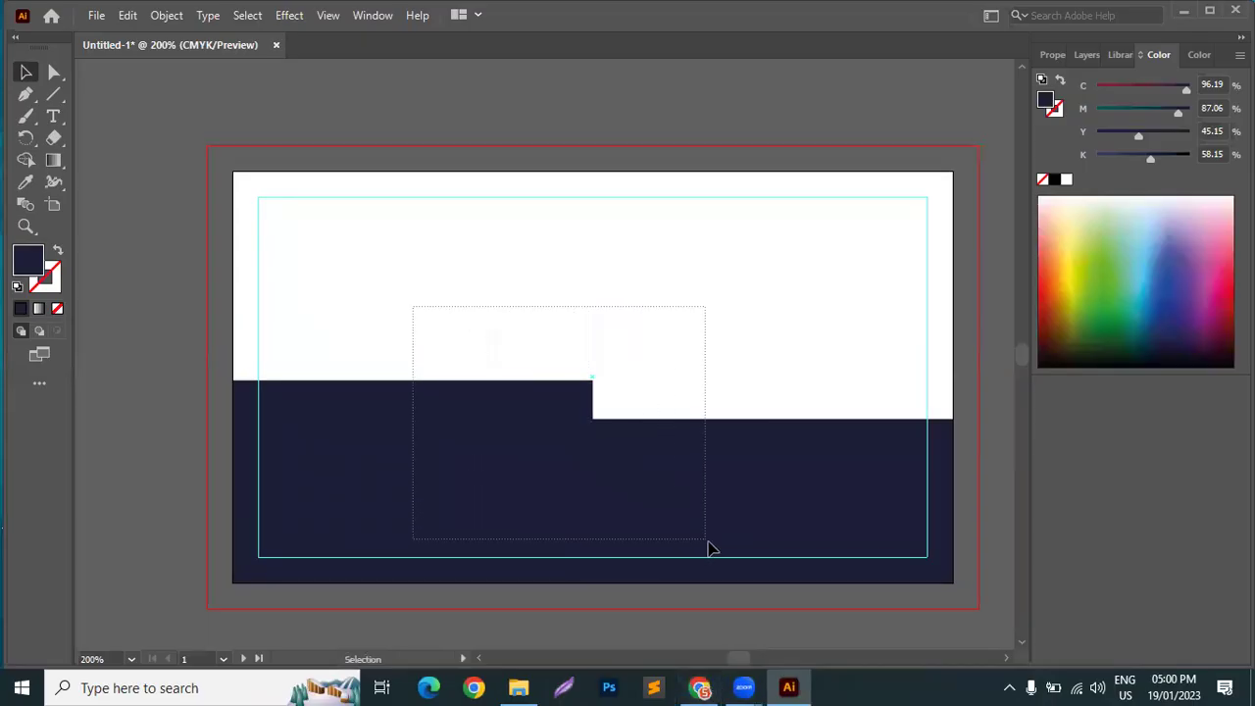
Merge the two navy rectangles with Shape Builder and slant the step's top corner
{"action": "left_click", "coordinate": [25, 160]}
{"action": "left_click_drag", "start_coordinate": [490, 471], "coordinate": [892, 504]}
{"action": "left_click", "coordinate": [27, 72]}
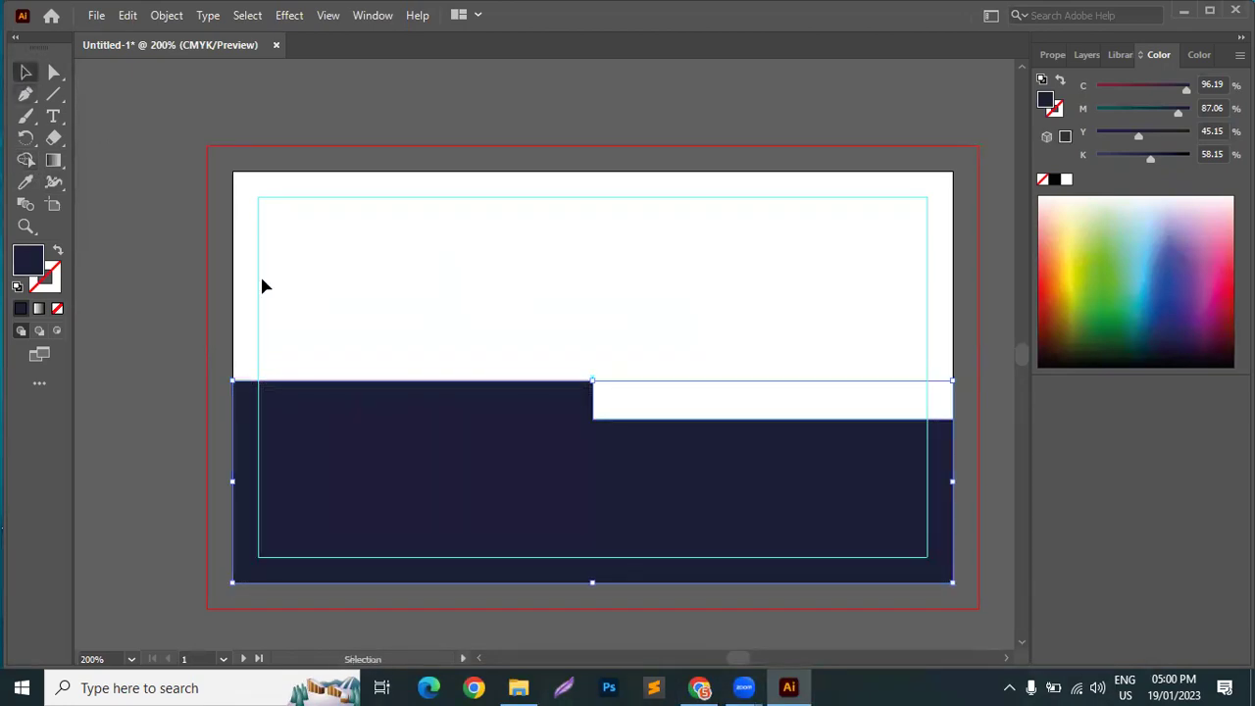
{"action": "left_click", "coordinate": [55, 73]}
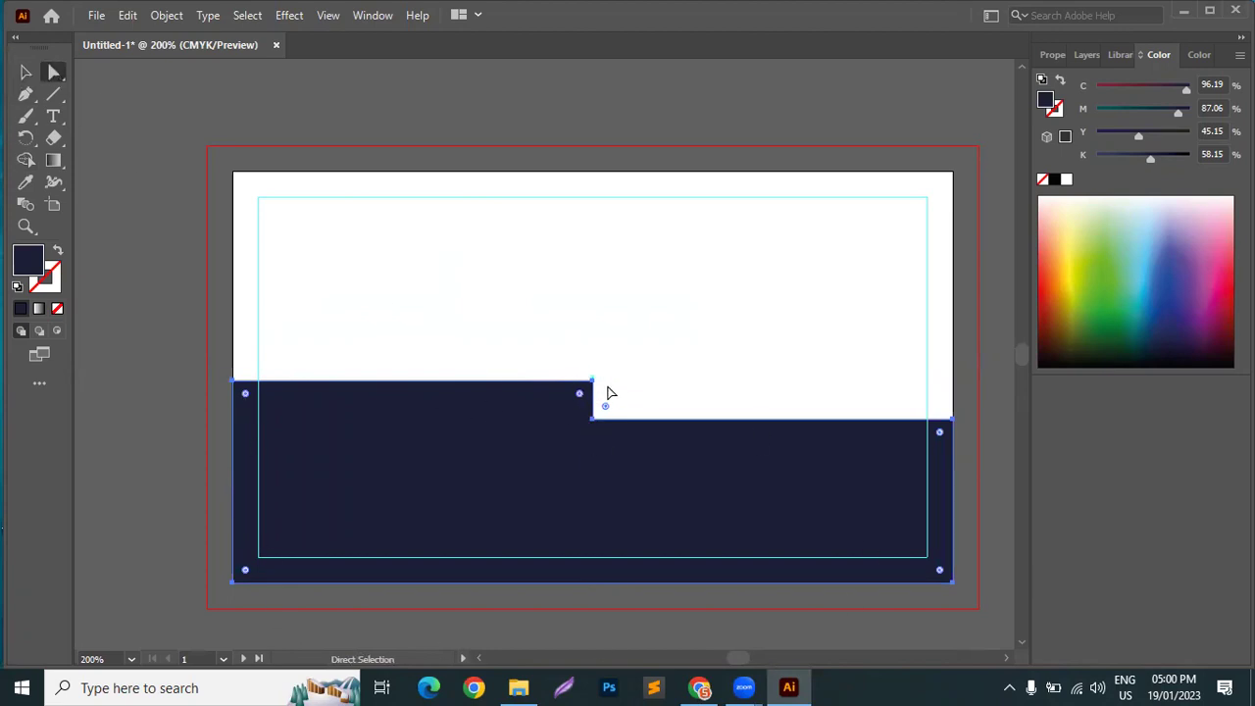
{"action": "left_click_drag", "start_coordinate": [591, 382], "coordinate": [629, 382]}
Round the step corner into a smooth curve of about 0.24 in radius
{"action": "left_click", "coordinate": [695, 344]}
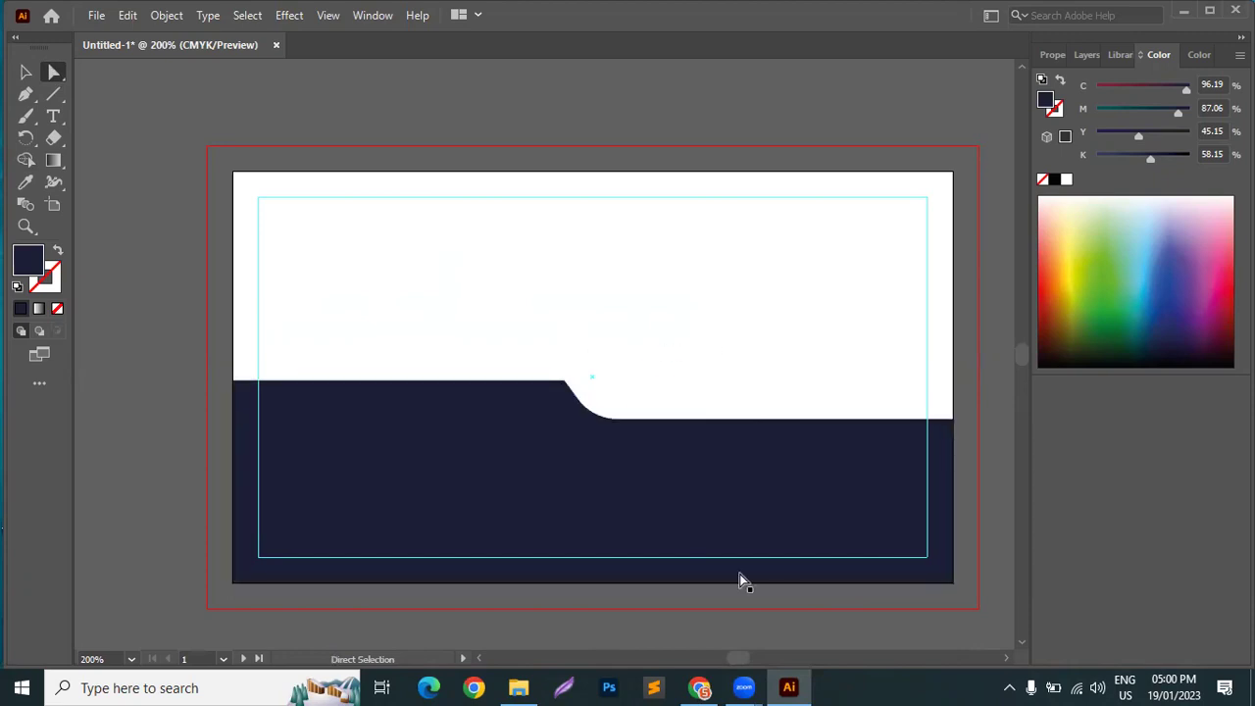
{"action": "left_click", "coordinate": [700, 687]}
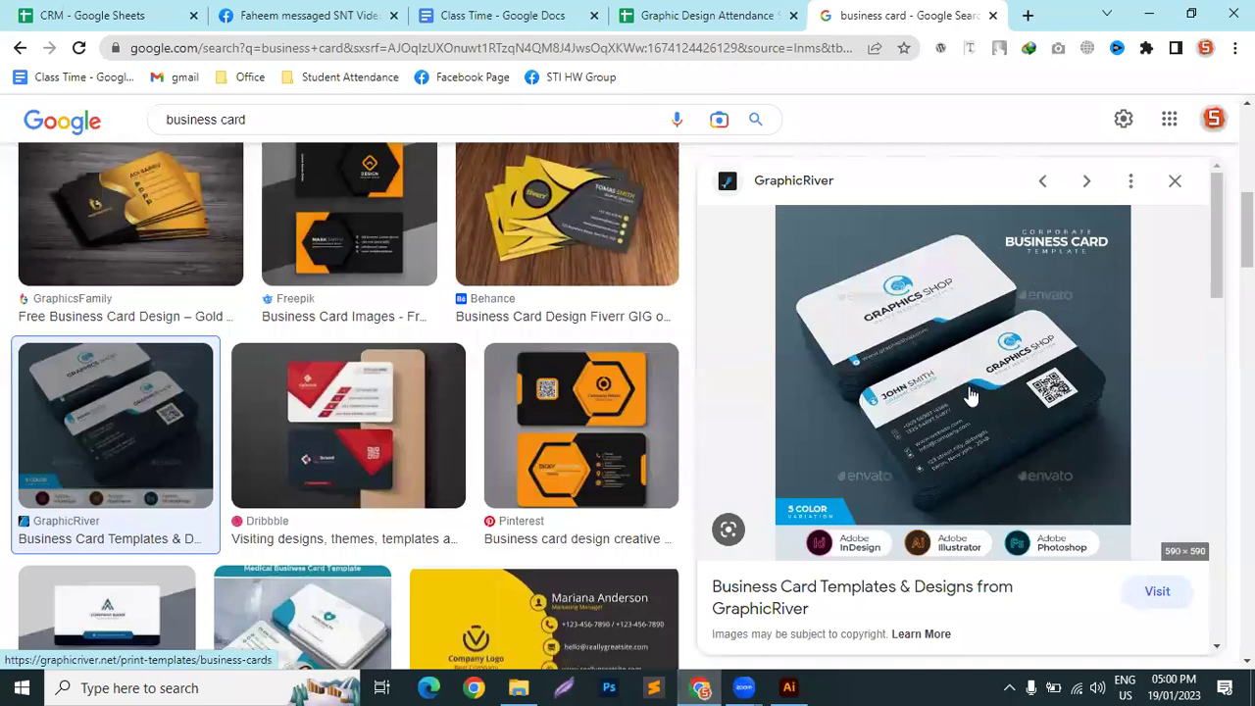
{"action": "left_click", "coordinate": [788, 687]}
{"action": "left_click", "coordinate": [574, 386]}
{"action": "left_click_drag", "start_coordinate": [560, 398], "coordinate": [549, 446]}
Select the merged navy step shape and delete it
{"action": "left_click", "coordinate": [719, 302]}
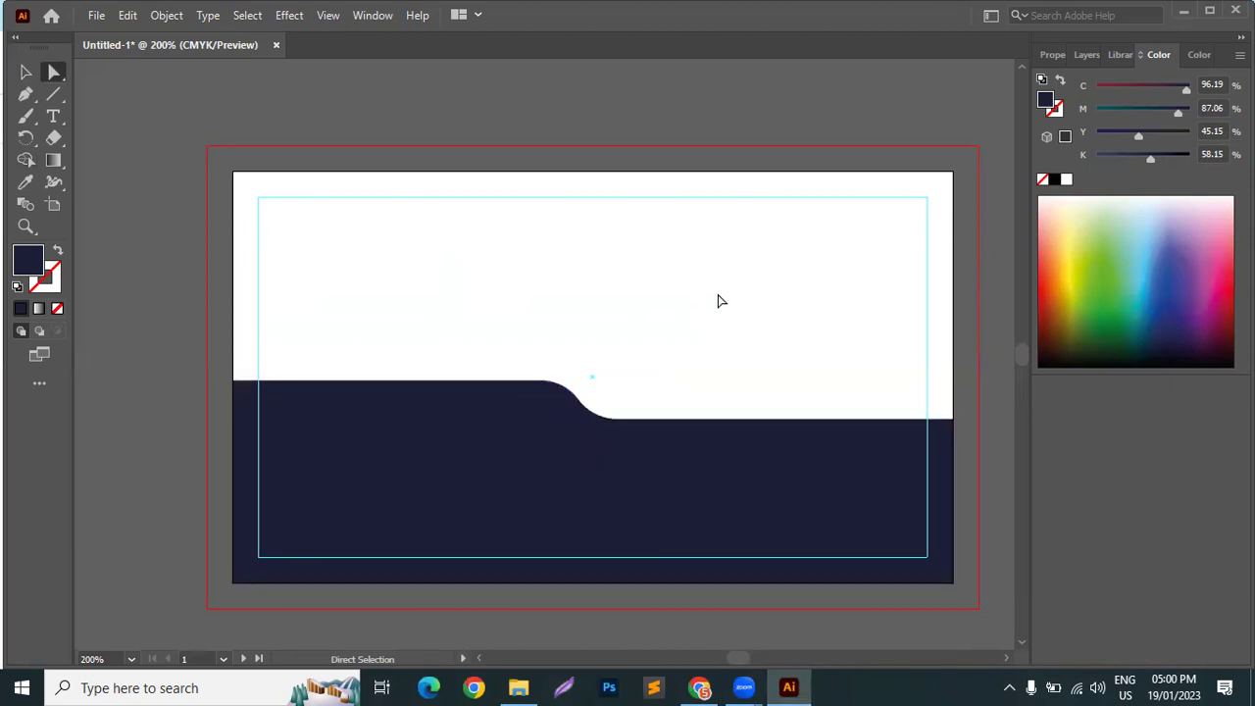
{"action": "left_click", "coordinate": [26, 71]}
{"action": "left_click", "coordinate": [556, 484]}
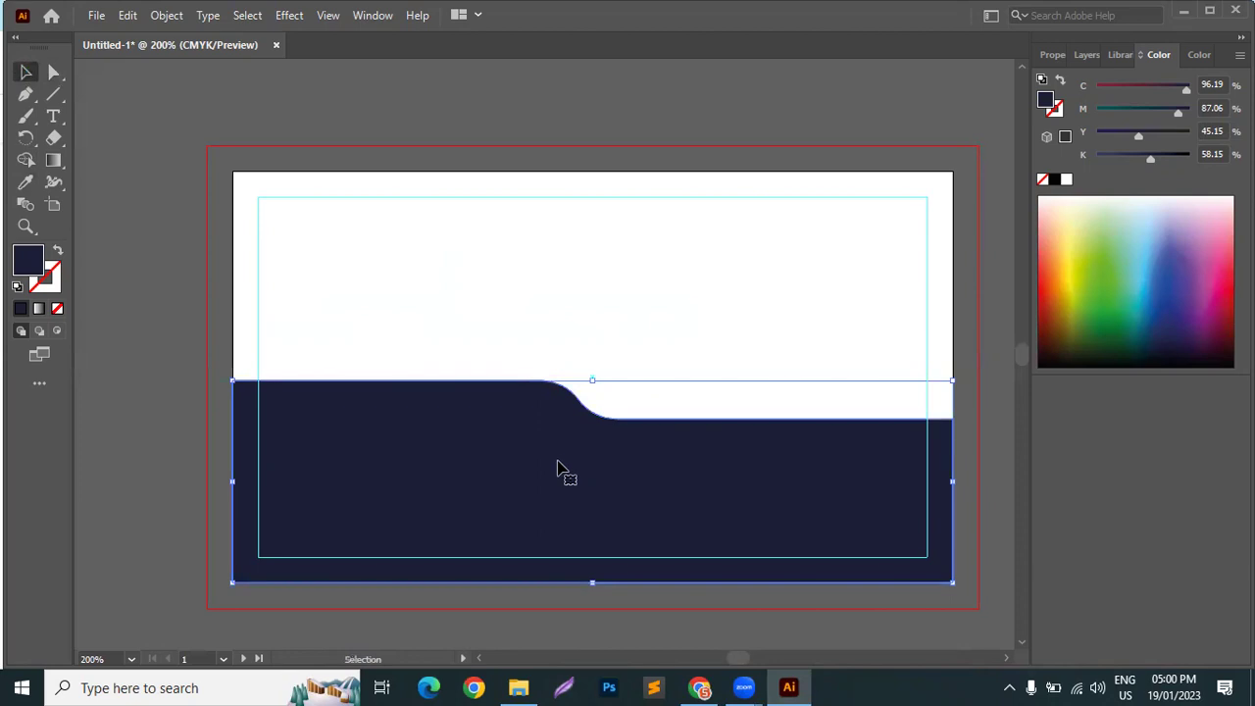
{"action": "key", "text": "Delete"}
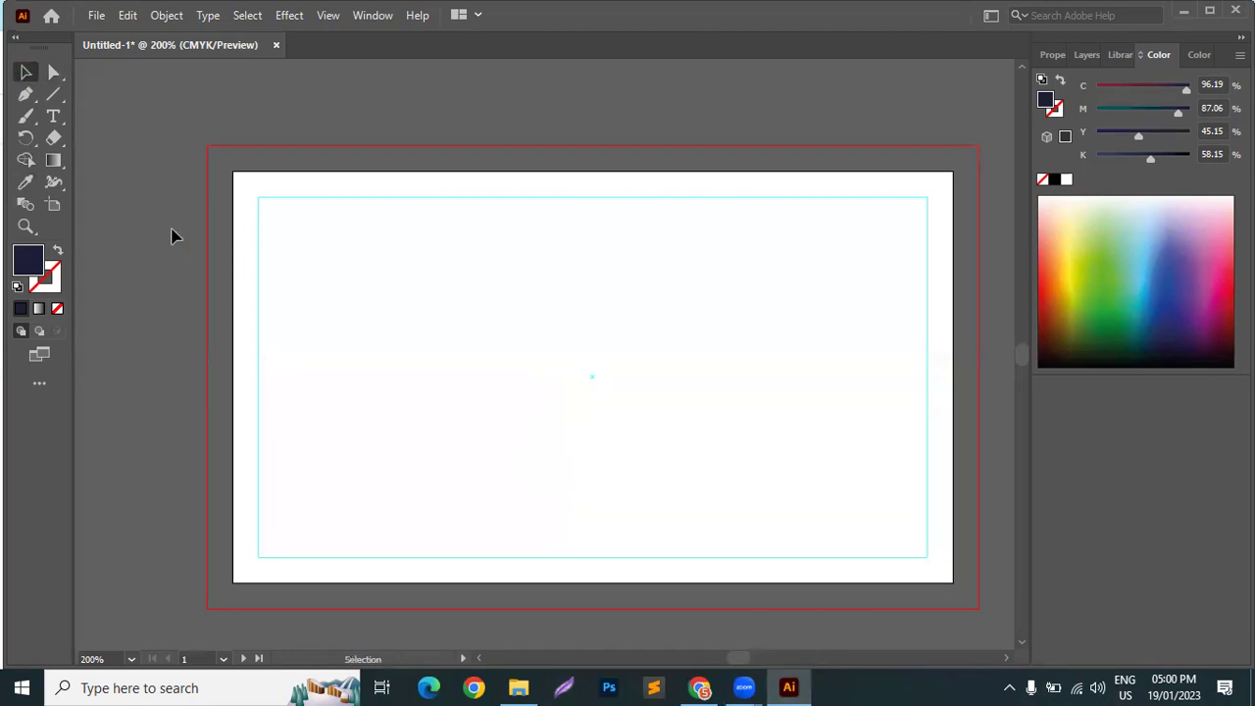
Create a six-sided polygon from the Polygon tool's dialog
{"action": "right_click", "coordinate": [54, 94]}
{"action": "left_click", "coordinate": [101, 135]}
{"action": "left_click", "coordinate": [612, 379]}
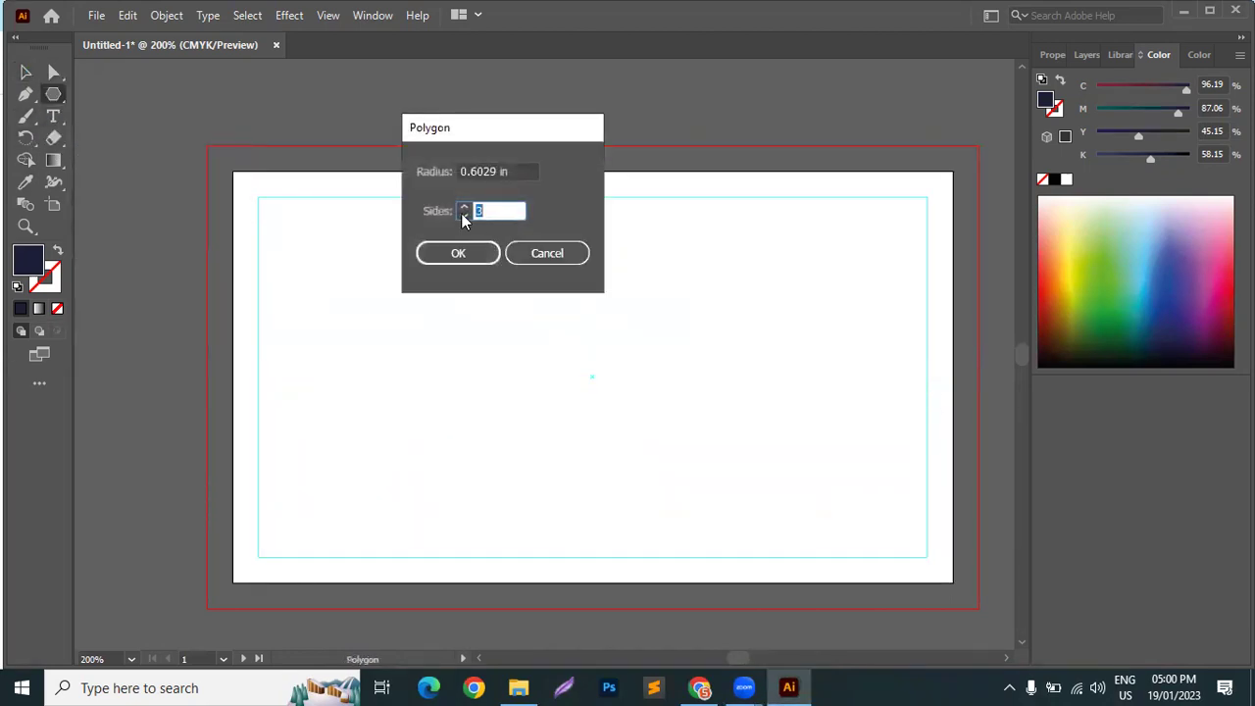
{"action": "double_click", "coordinate": [471, 211]}
{"action": "type", "text": "6"}
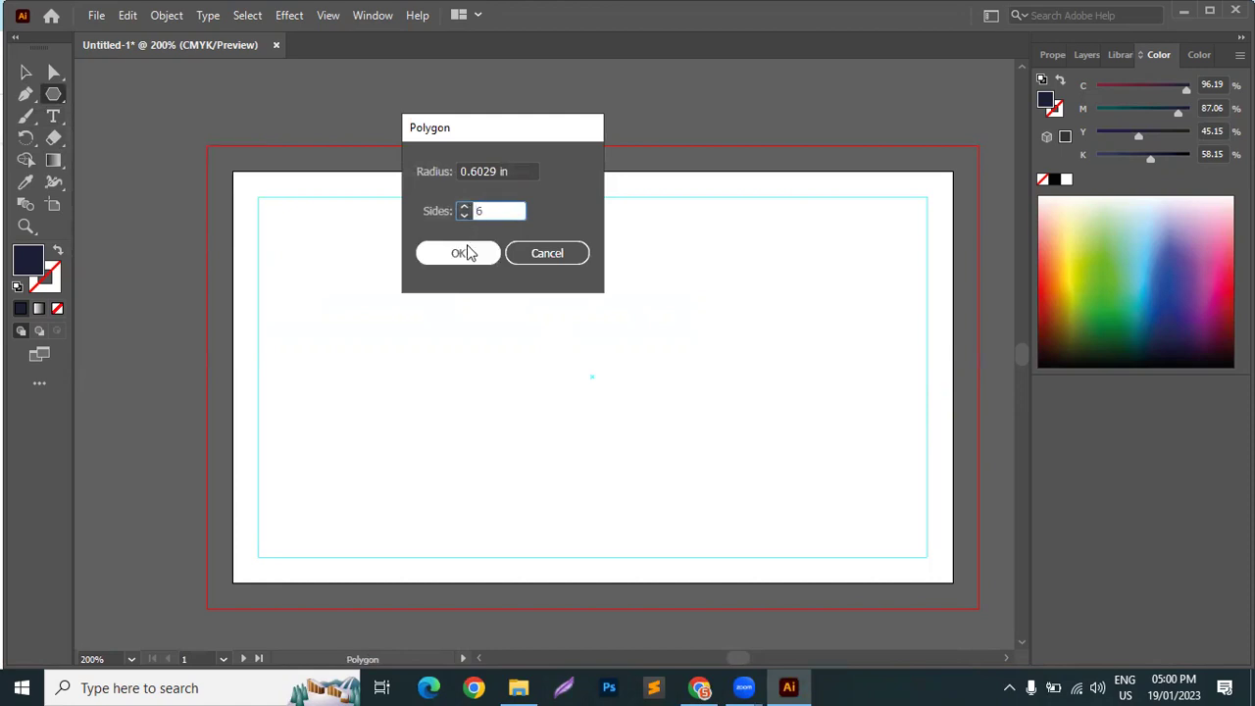
{"action": "left_click", "coordinate": [463, 253]}
Move the hexagon down and stretch it leftward across the card's lower half
{"action": "key", "text": "v"}
{"action": "left_click_drag", "start_coordinate": [547, 376], "coordinate": [947, 474]}
{"action": "left_click_drag", "start_coordinate": [469, 476], "coordinate": [231, 476]}
{"action": "left_click", "coordinate": [632, 288]}
{"action": "left_click", "coordinate": [524, 441]}
Nudge the hexagon lower and pin its bottom points to the card's left edge and bottom-right corner
{"action": "left_click", "coordinate": [54, 71]}
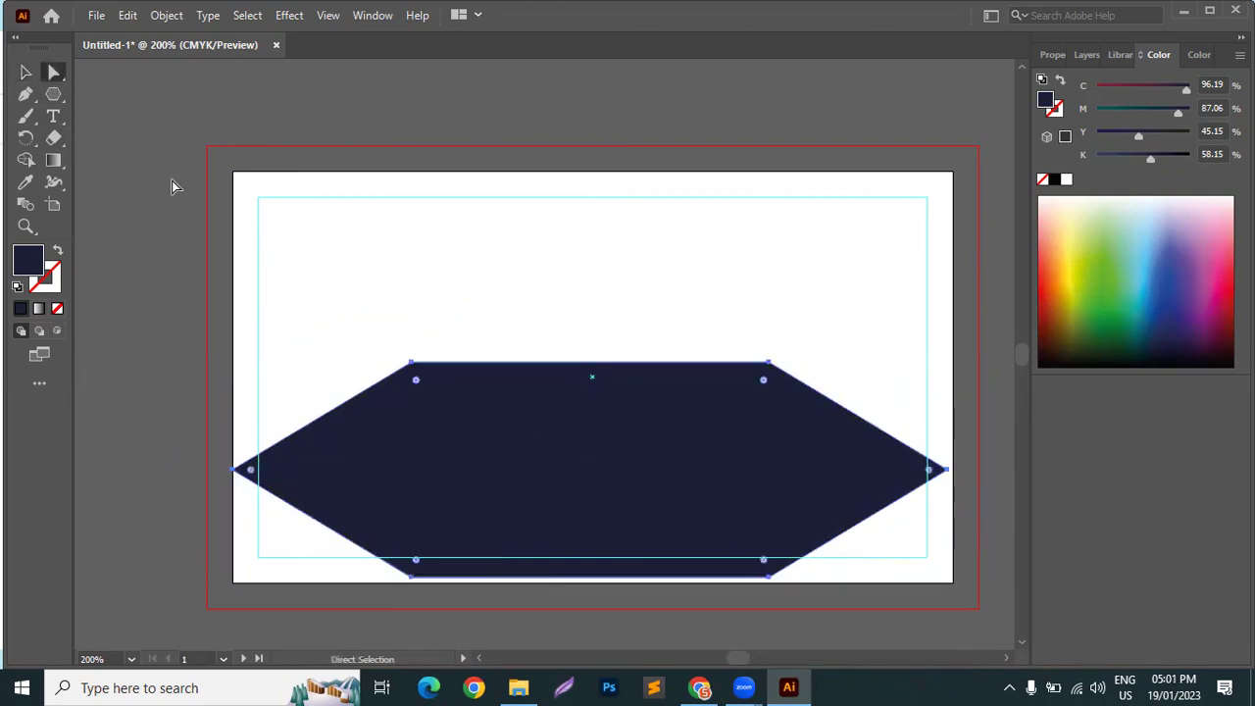
{"action": "left_click", "coordinate": [26, 72]}
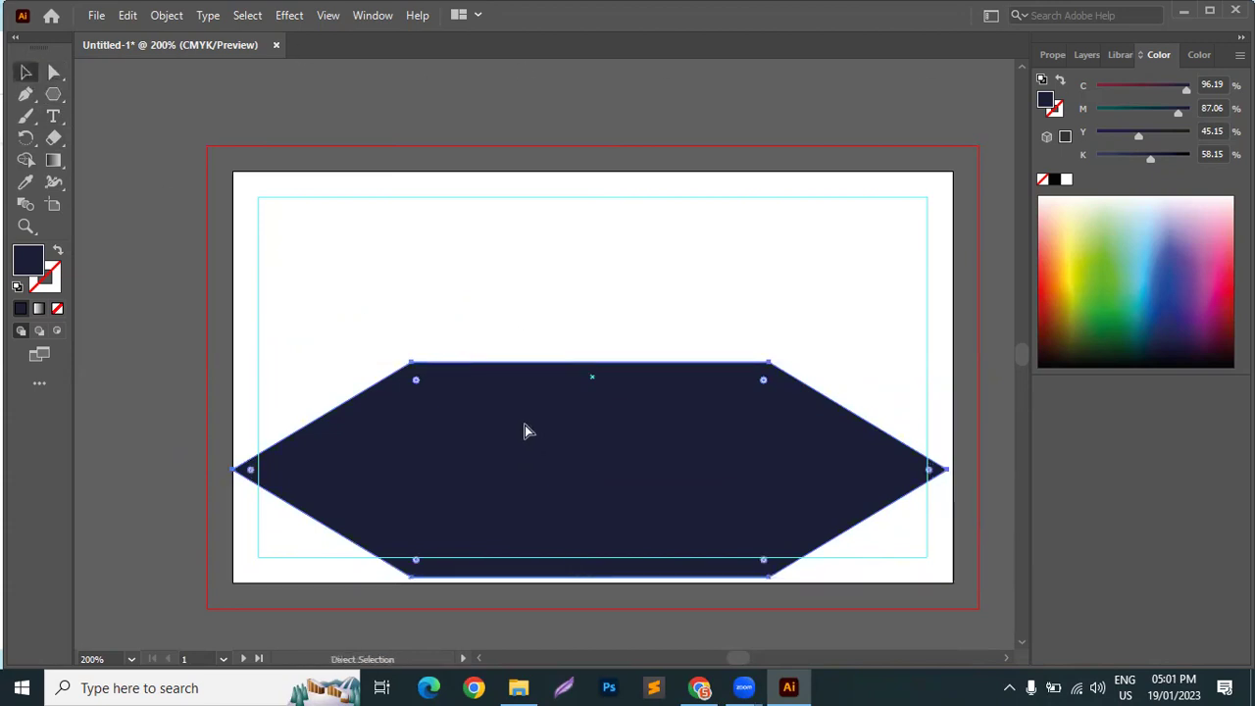
{"action": "left_click_drag", "start_coordinate": [525, 425], "coordinate": [525, 430]}
{"action": "left_click", "coordinate": [54, 72]}
{"action": "left_click_drag", "start_coordinate": [411, 583], "coordinate": [233, 582]}
{"action": "left_click_drag", "start_coordinate": [771, 584], "coordinate": [953, 584]}
{"action": "left_click_drag", "start_coordinate": [950, 483], "coordinate": [952, 482]}
Slope the hexagon's top edge into a wave and round the corner at the top of the slope
{"action": "left_click_drag", "start_coordinate": [774, 372], "coordinate": [757, 475]}
{"action": "left_click_drag", "start_coordinate": [413, 371], "coordinate": [646, 477]}
{"action": "left_click", "coordinate": [235, 477]}
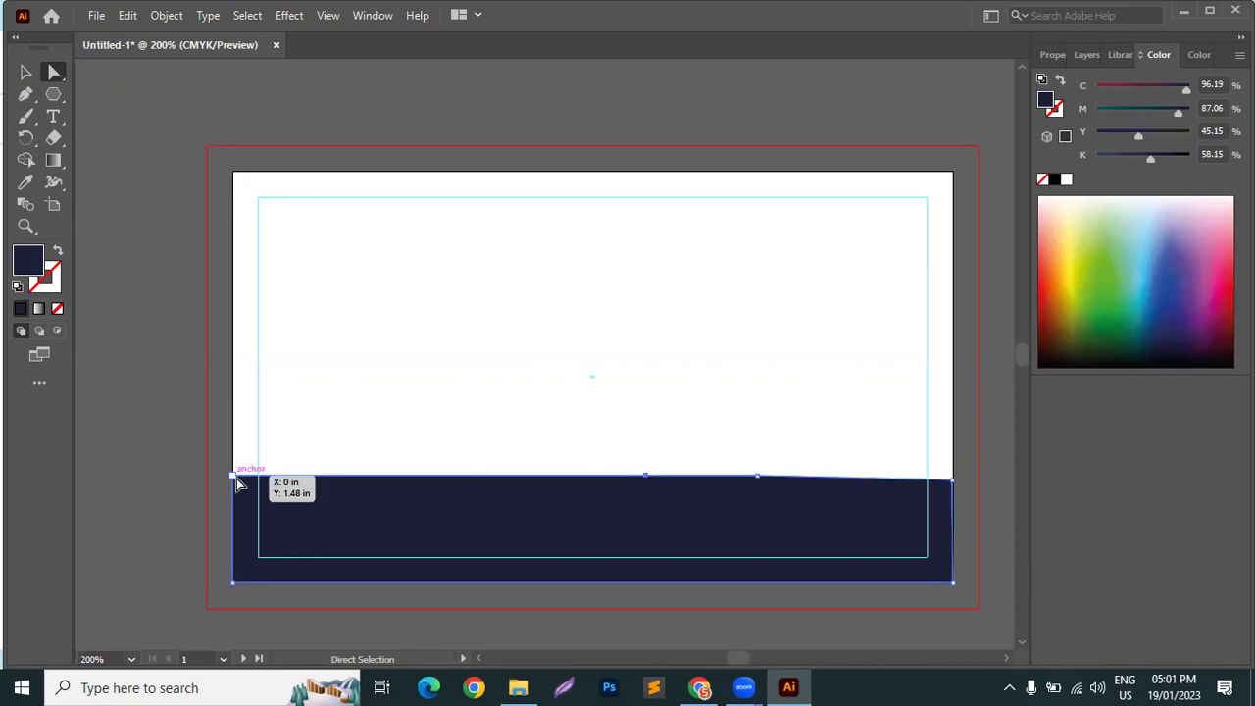
{"action": "left_click_drag", "start_coordinate": [646, 478], "coordinate": [645, 435]}
{"action": "left_click_drag", "start_coordinate": [758, 475], "coordinate": [723, 433]}
{"action": "left_click", "coordinate": [645, 438]}
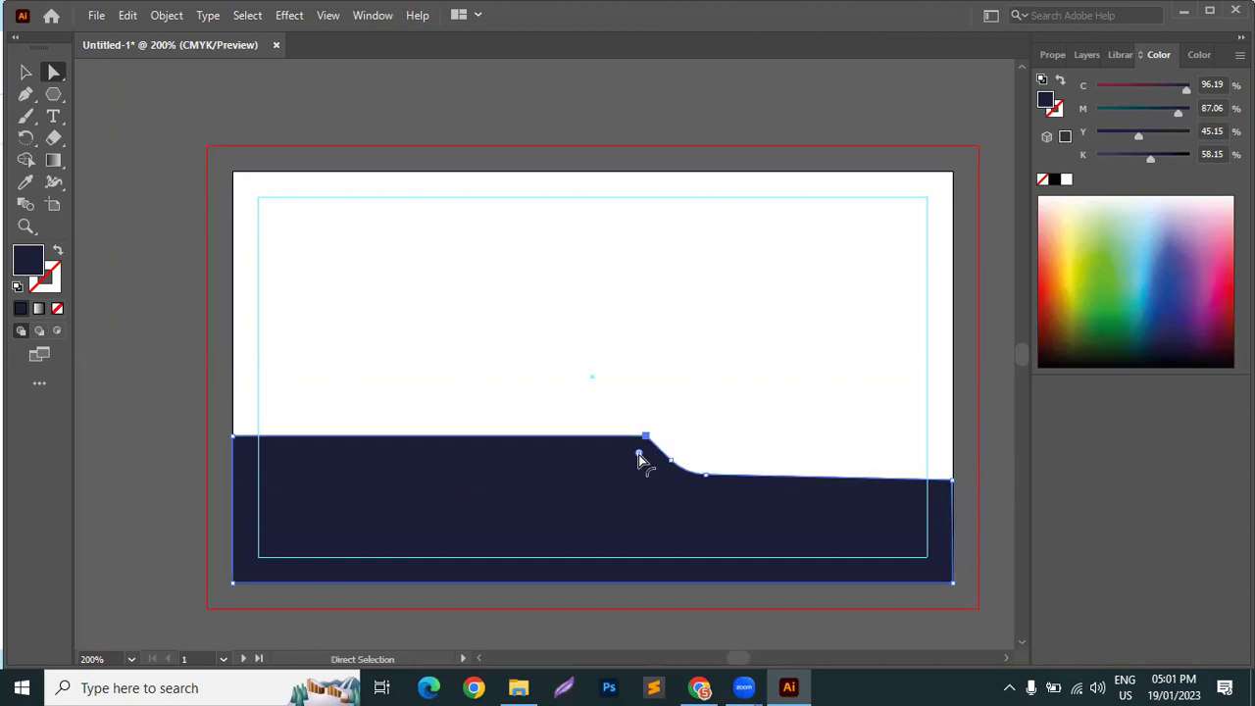
{"action": "left_click_drag", "start_coordinate": [639, 452], "coordinate": [579, 513]}
Select the navy wave shape and delete it
{"action": "left_click", "coordinate": [687, 371]}
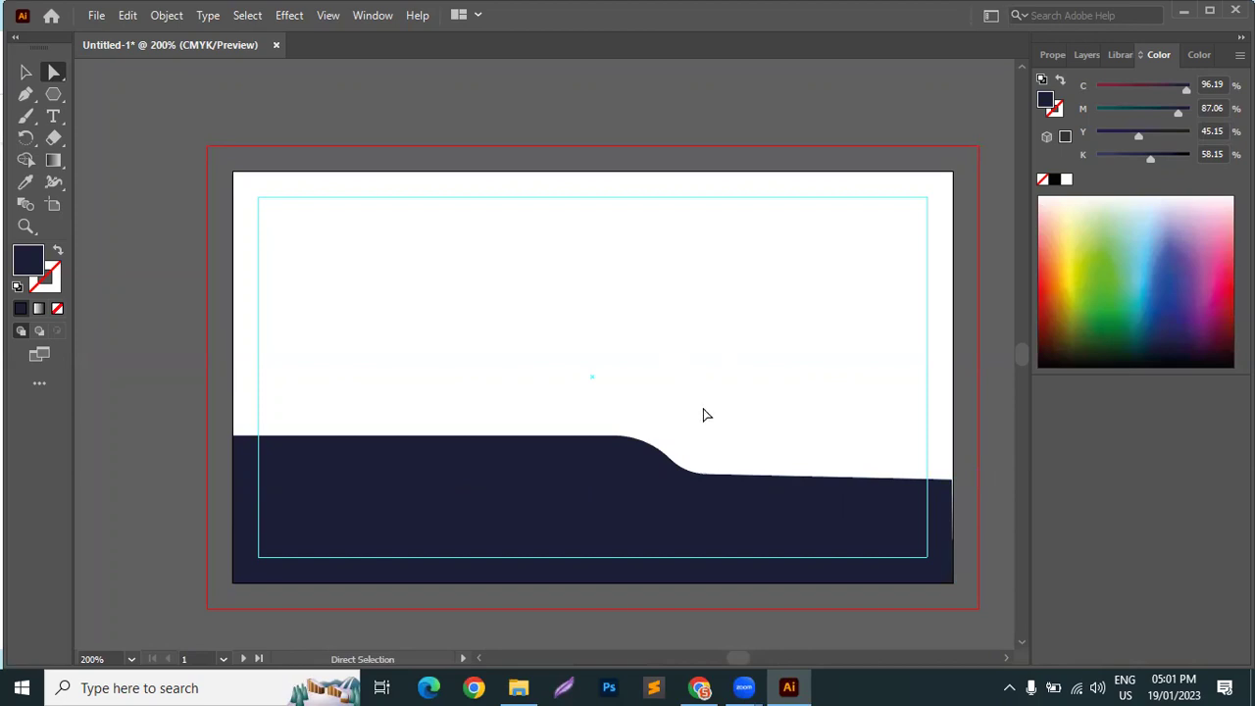
{"action": "left_click", "coordinate": [25, 71]}
{"action": "left_click_drag", "start_coordinate": [525, 418], "coordinate": [784, 601]}
{"action": "key", "text": "Delete"}
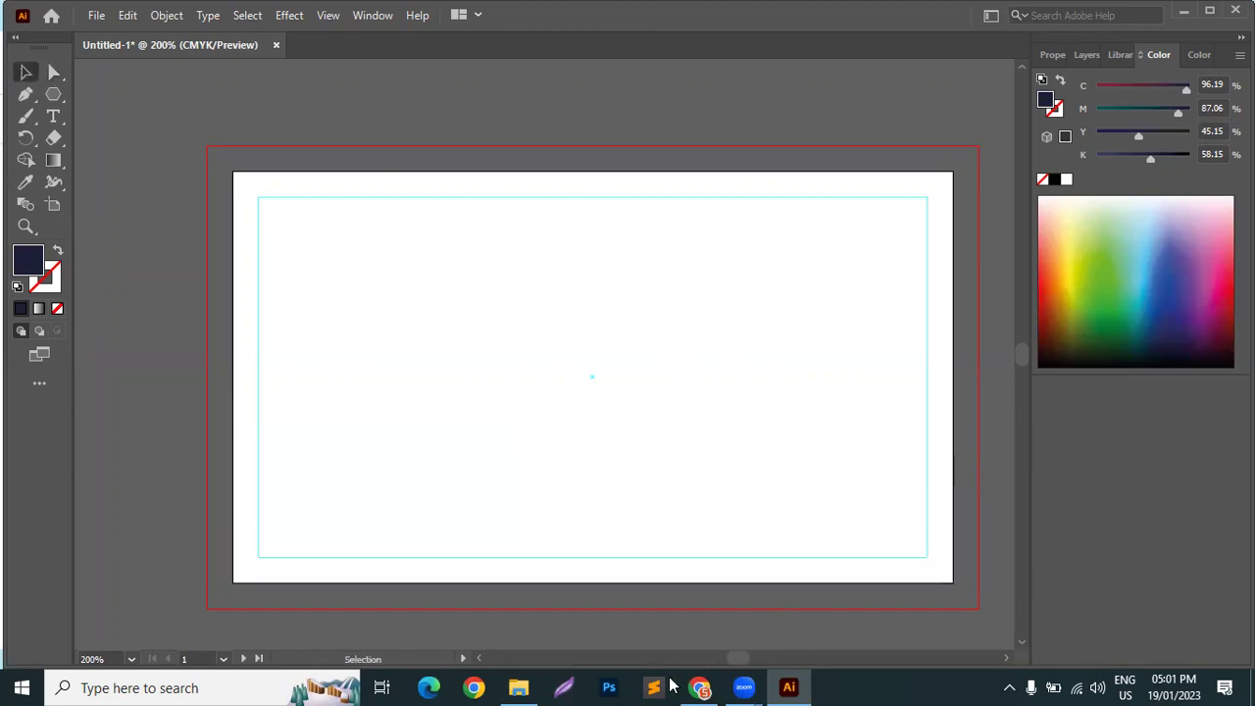
Scroll the business card results and preview GraphicRiver's Medical Business Card Template
{"action": "left_click", "coordinate": [699, 688]}
{"action": "scroll", "coordinate": [891, 513], "scroll_direction": "down", "scroll_amount": 3}
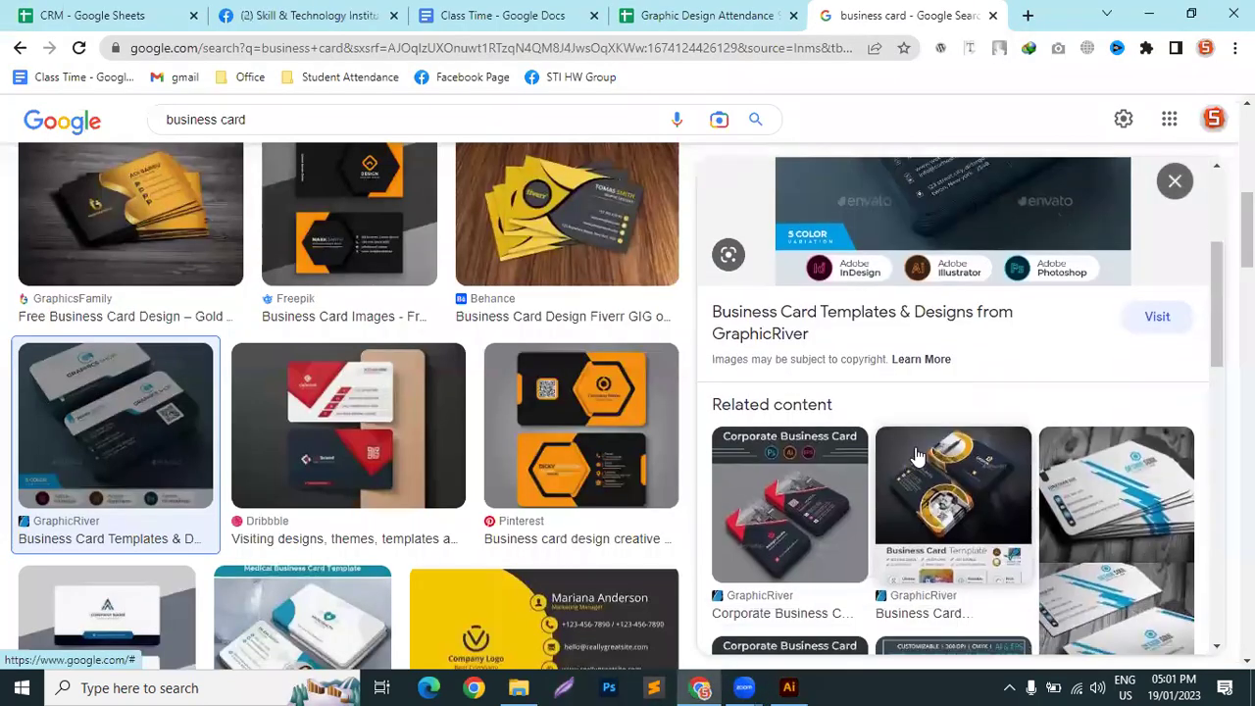
{"action": "scroll", "coordinate": [1043, 441], "scroll_direction": "up", "scroll_amount": 3}
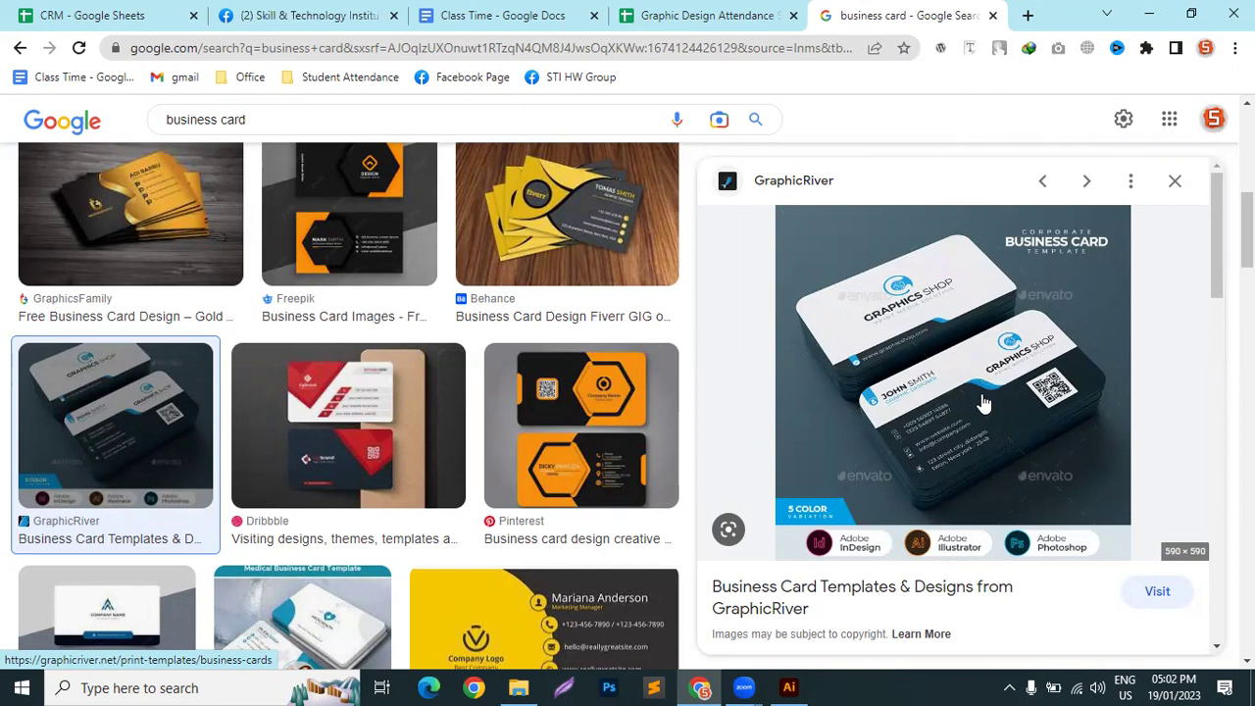
{"action": "scroll", "coordinate": [387, 453], "scroll_direction": "down", "scroll_amount": 5}
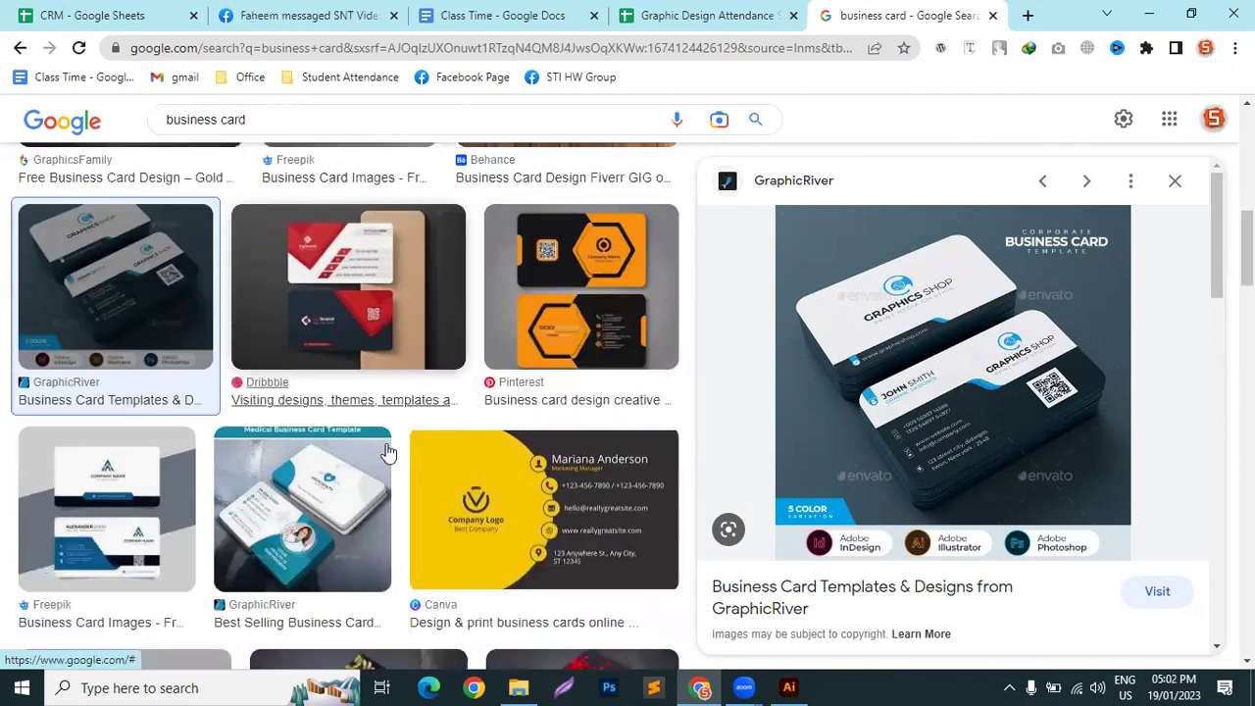
{"action": "scroll", "coordinate": [489, 460], "scroll_direction": "up", "scroll_amount": 1}
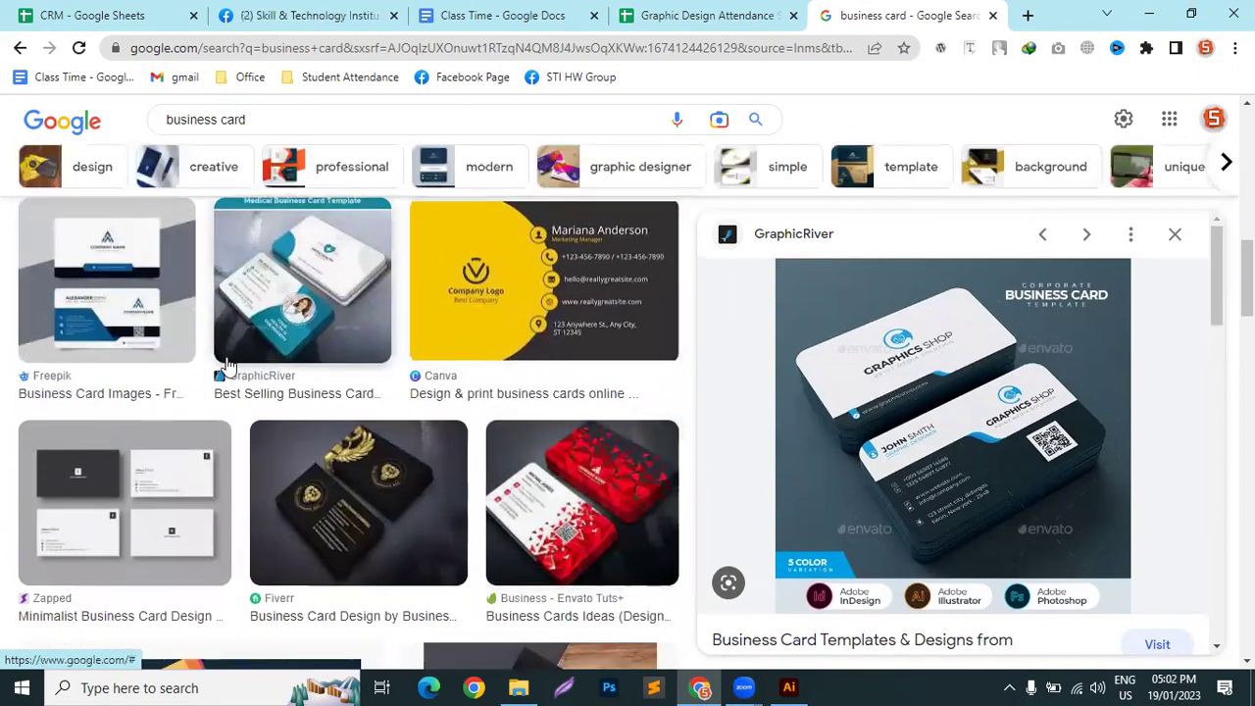
{"action": "left_click", "coordinate": [311, 308]}
{"action": "scroll", "coordinate": [240, 322], "scroll_direction": "up", "scroll_amount": 3}
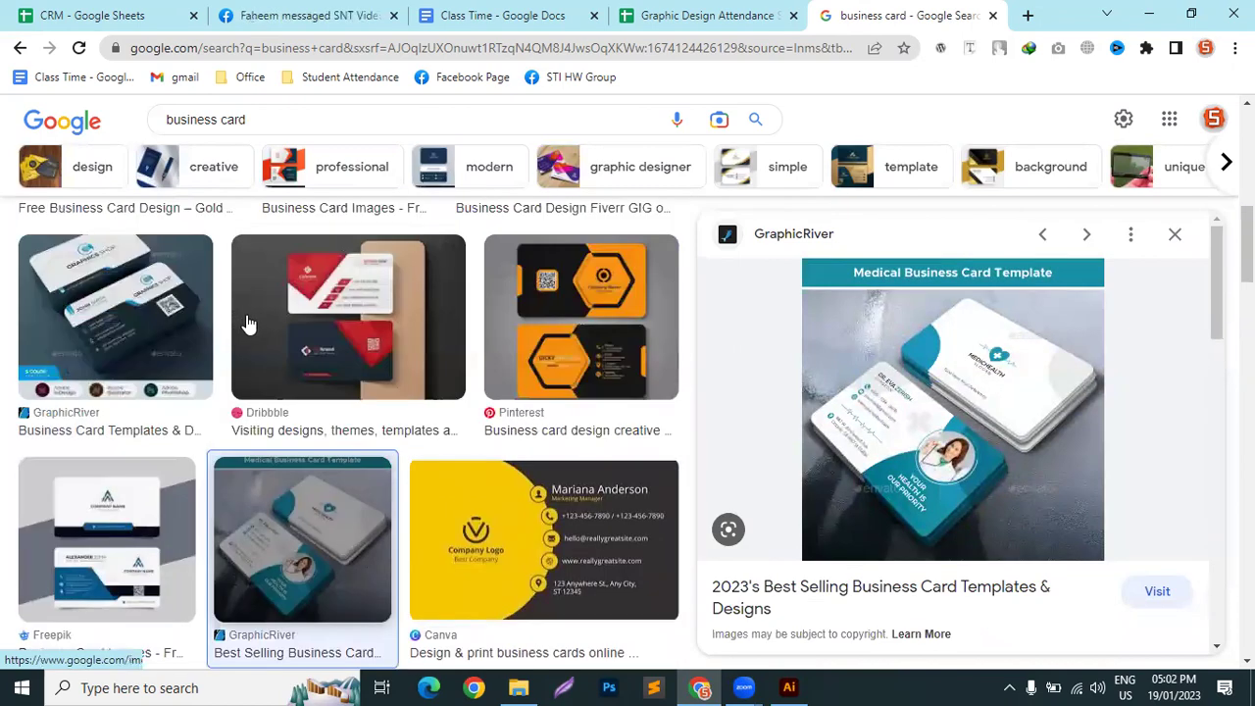
{"action": "scroll", "coordinate": [252, 325], "scroll_direction": "down", "scroll_amount": 1}
{"action": "scroll", "coordinate": [508, 353], "scroll_direction": "up", "scroll_amount": 3}
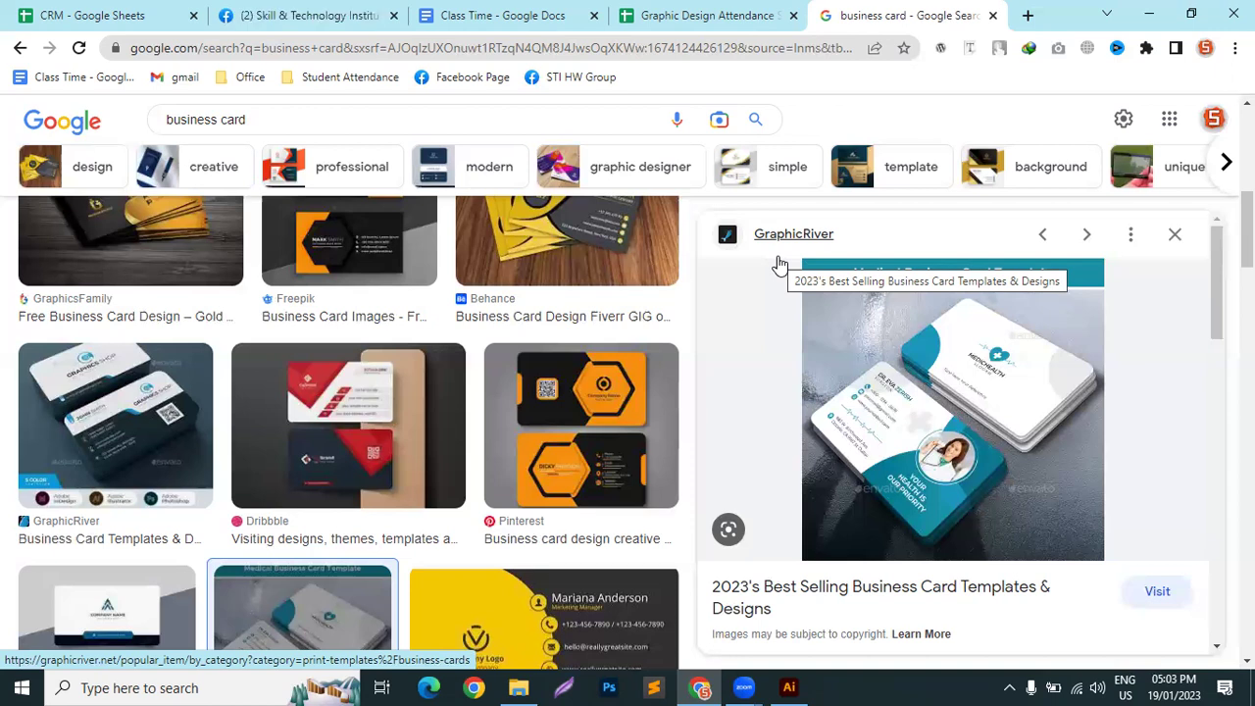
Preview the orange-and-black hexagon card and a yellow-and-black related design
{"action": "left_click", "coordinate": [603, 402]}
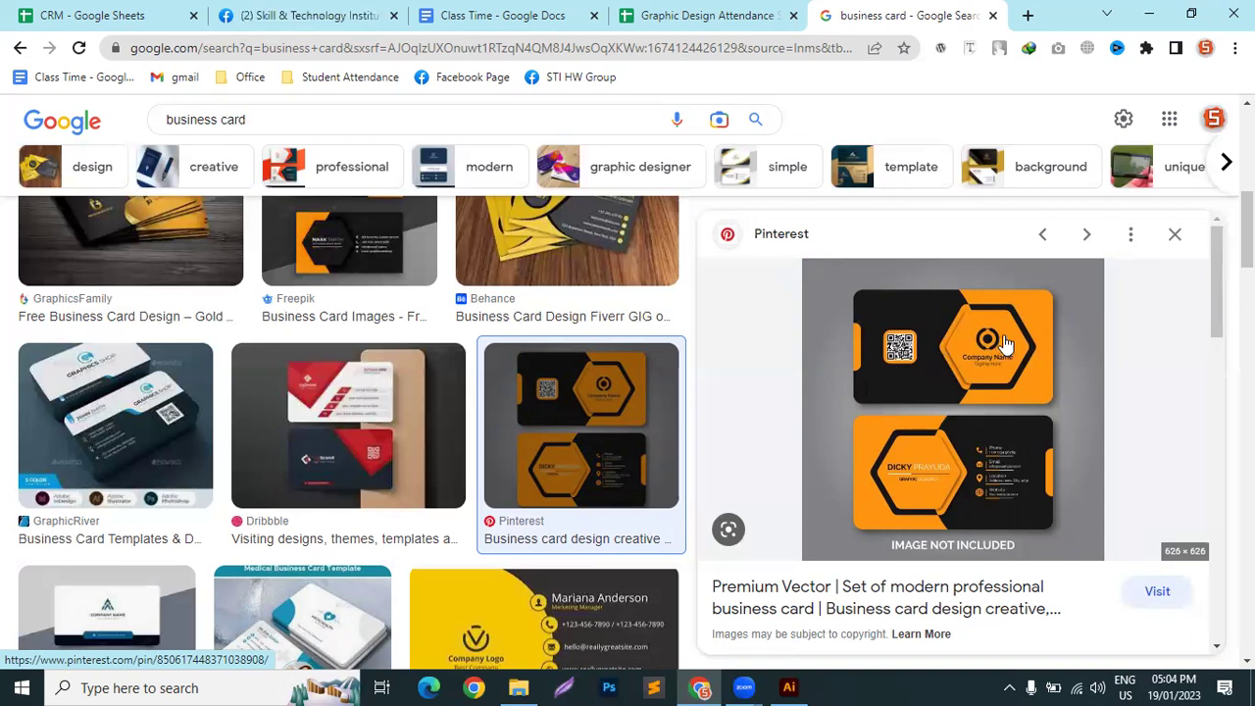
{"action": "scroll", "coordinate": [1013, 340], "scroll_direction": "down", "scroll_amount": 5}
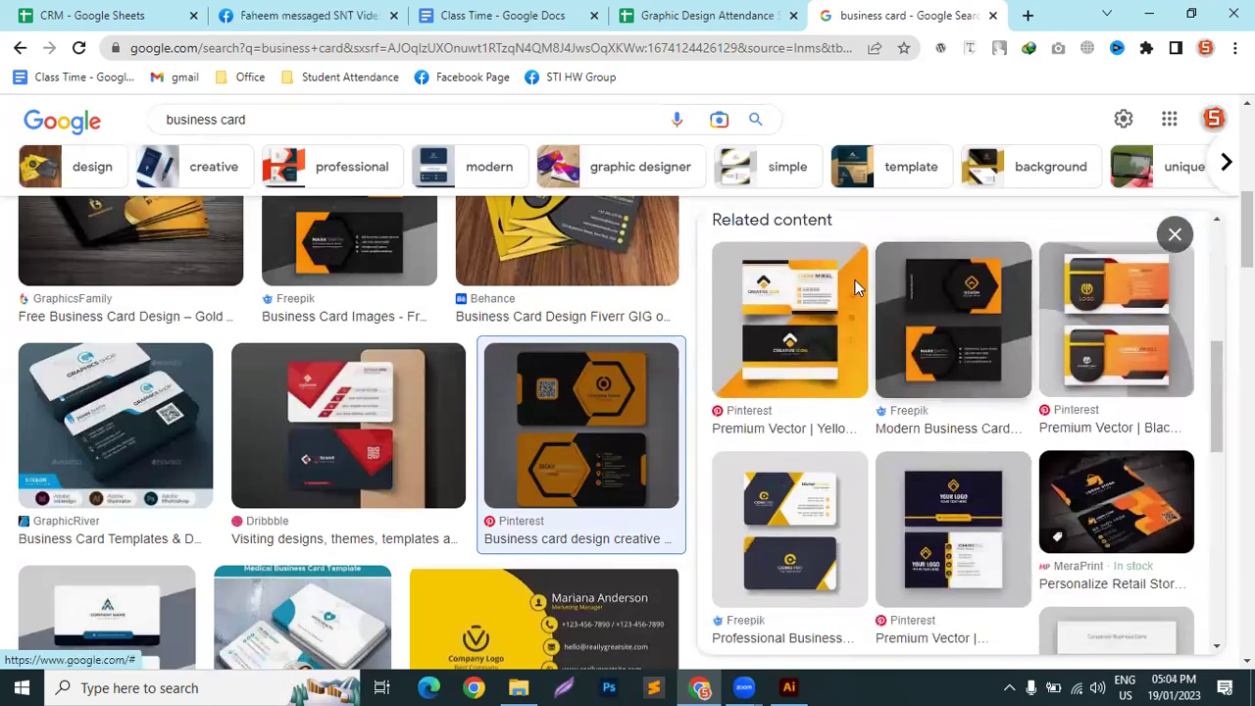
{"action": "left_click", "coordinate": [756, 320]}
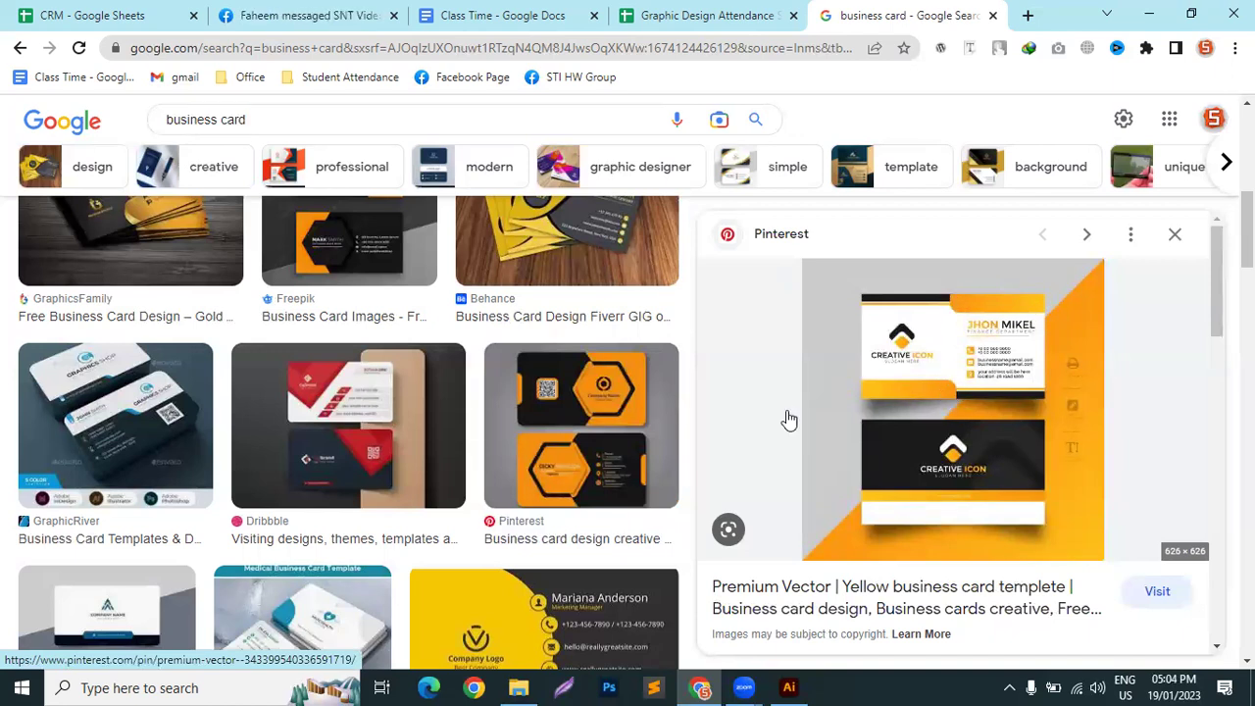
Scroll the results and preview Zapped's Minimalist Business Card Design
{"action": "scroll", "coordinate": [258, 363], "scroll_direction": "down", "scroll_amount": 3}
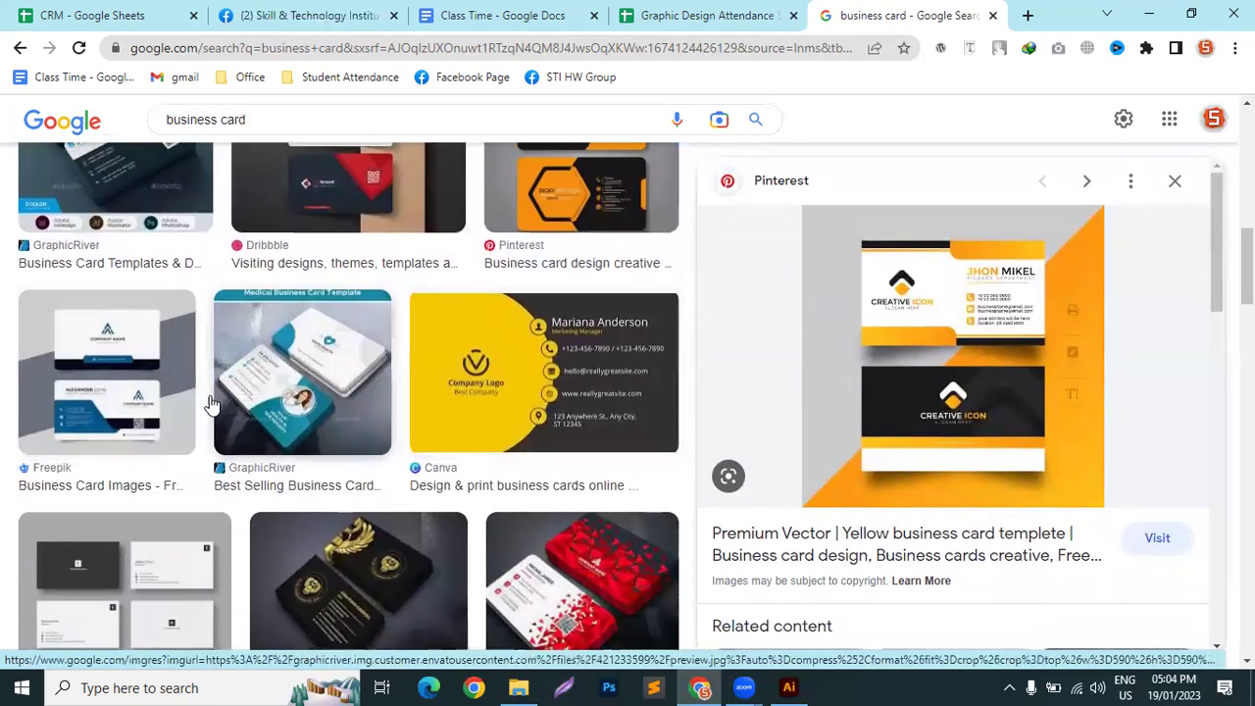
{"action": "scroll", "coordinate": [248, 398], "scroll_direction": "down", "scroll_amount": 2}
{"action": "scroll", "coordinate": [255, 405], "scroll_direction": "up", "scroll_amount": 5}
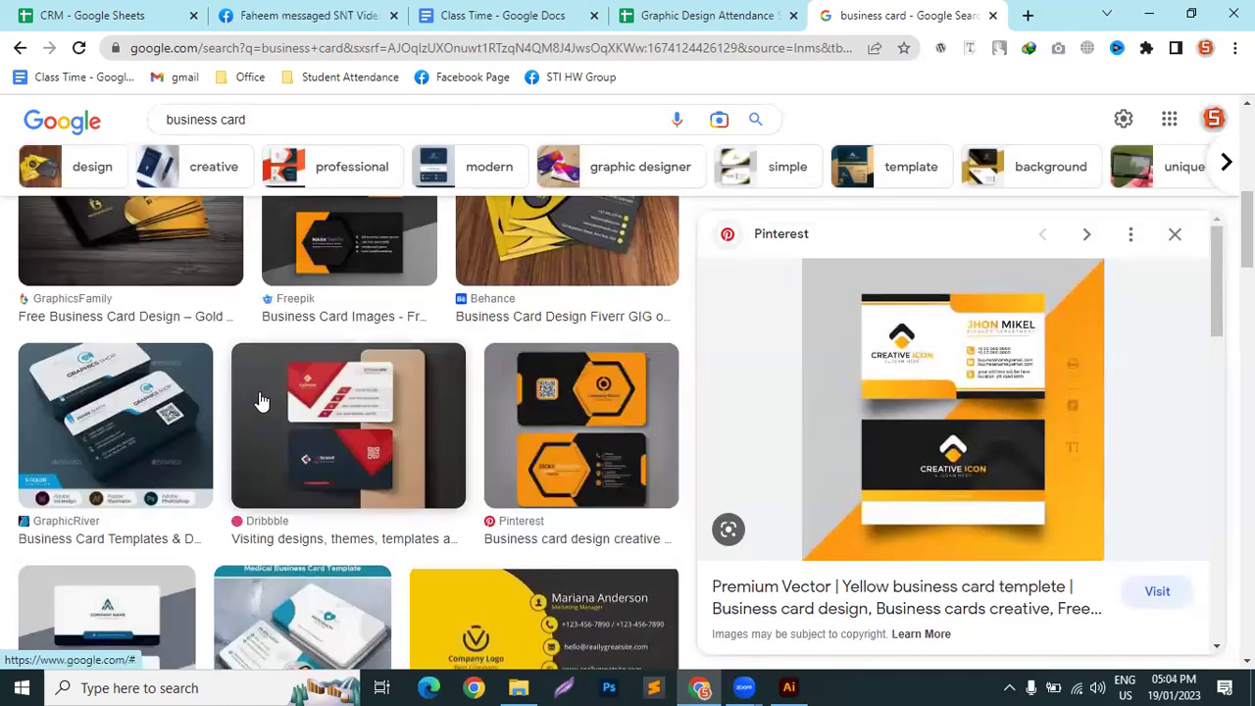
{"action": "scroll", "coordinate": [257, 402], "scroll_direction": "up", "scroll_amount": 2}
{"action": "scroll", "coordinate": [263, 400], "scroll_direction": "down", "scroll_amount": 3}
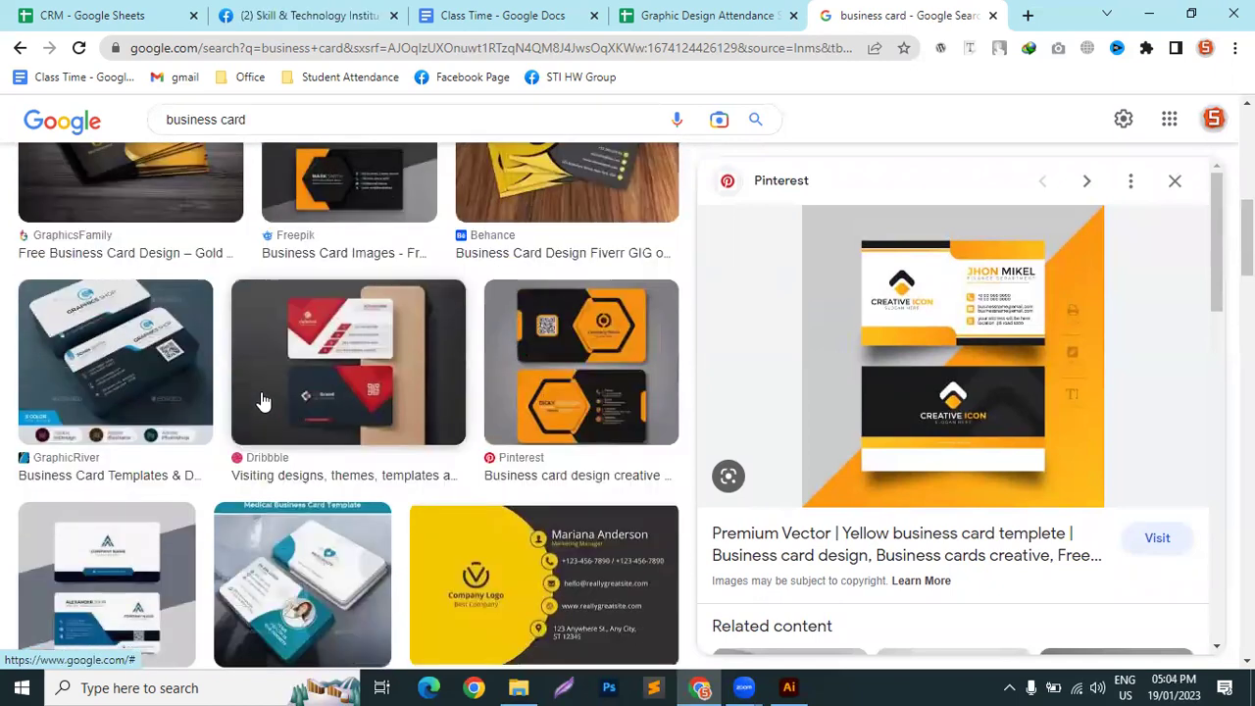
{"action": "scroll", "coordinate": [261, 402], "scroll_direction": "down", "scroll_amount": 2}
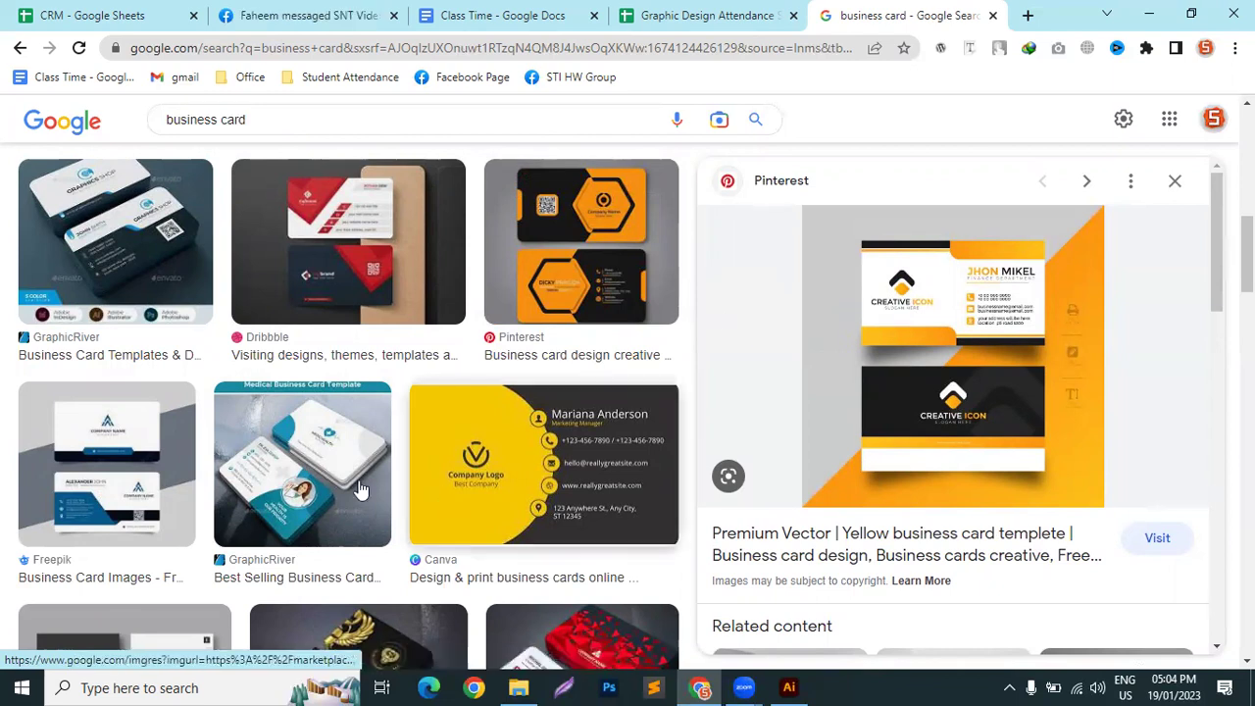
{"action": "scroll", "coordinate": [364, 481], "scroll_direction": "down", "scroll_amount": 3}
{"action": "scroll", "coordinate": [459, 382], "scroll_direction": "down", "scroll_amount": 2}
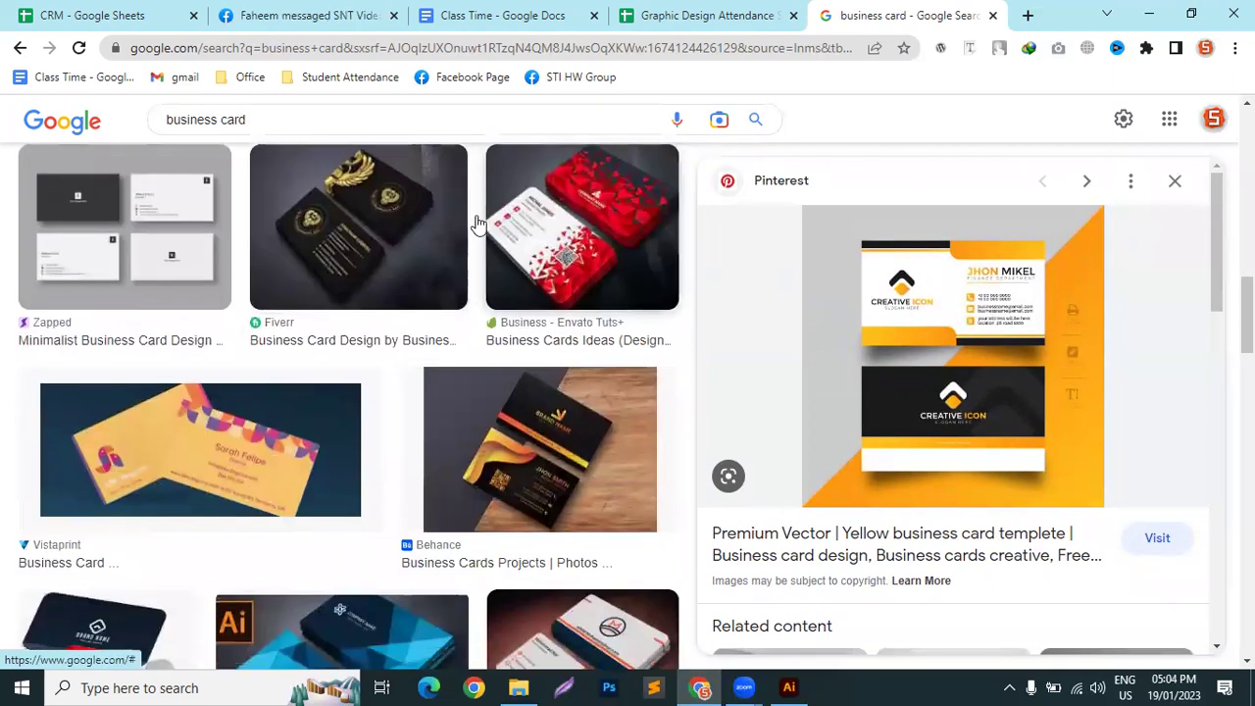
{"action": "left_click", "coordinate": [81, 217]}
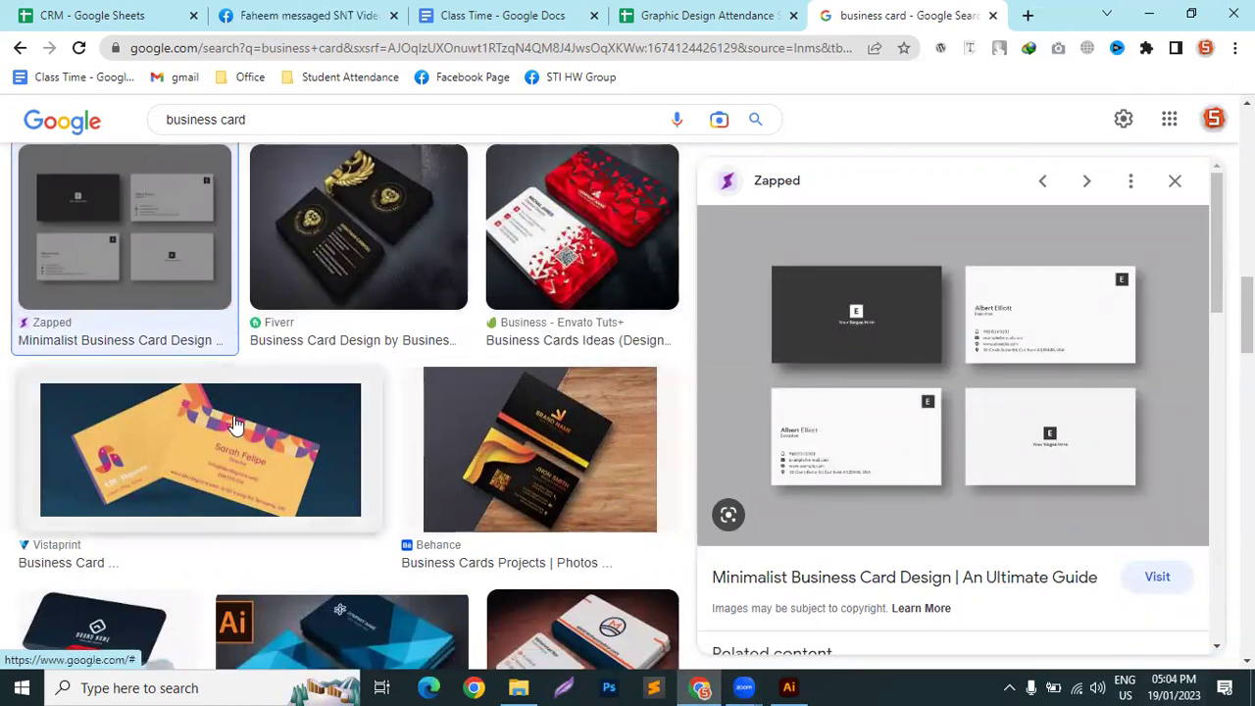
{"action": "scroll", "coordinate": [241, 428], "scroll_direction": "down", "scroll_amount": 3}
{"action": "scroll", "coordinate": [324, 421], "scroll_direction": "down", "scroll_amount": 1}
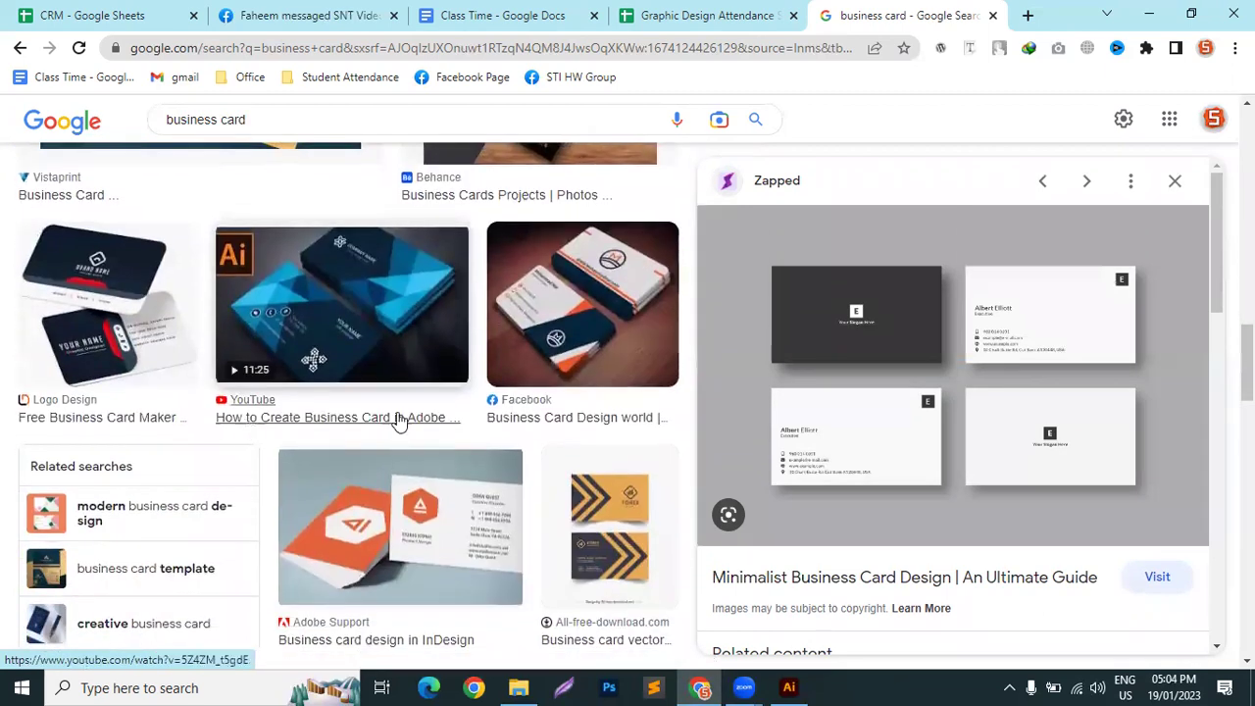
Save the minimalist card image to Downloads as Minimalist-Business-Card-Design.jpg, then preview the GraphicsFamily red-and-white card
{"action": "right_click", "coordinate": [1010, 253]}
{"action": "left_click", "coordinate": [1077, 444]}
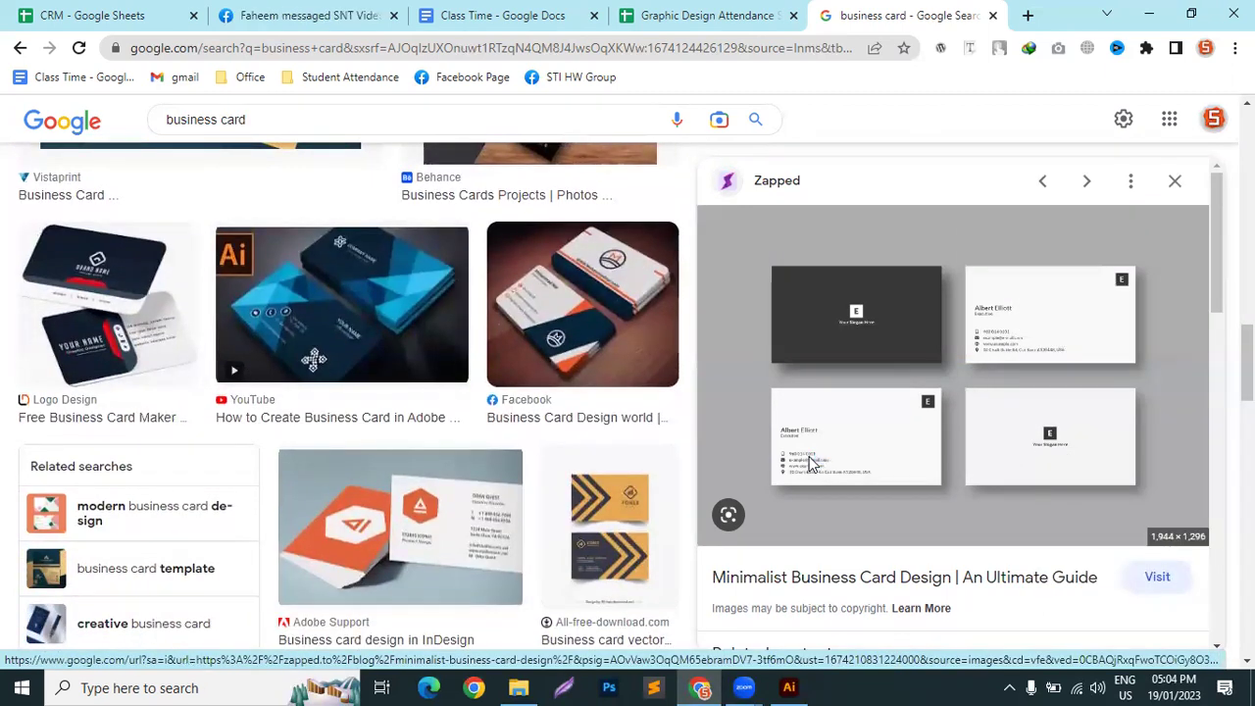
{"action": "left_click", "coordinate": [663, 447]}
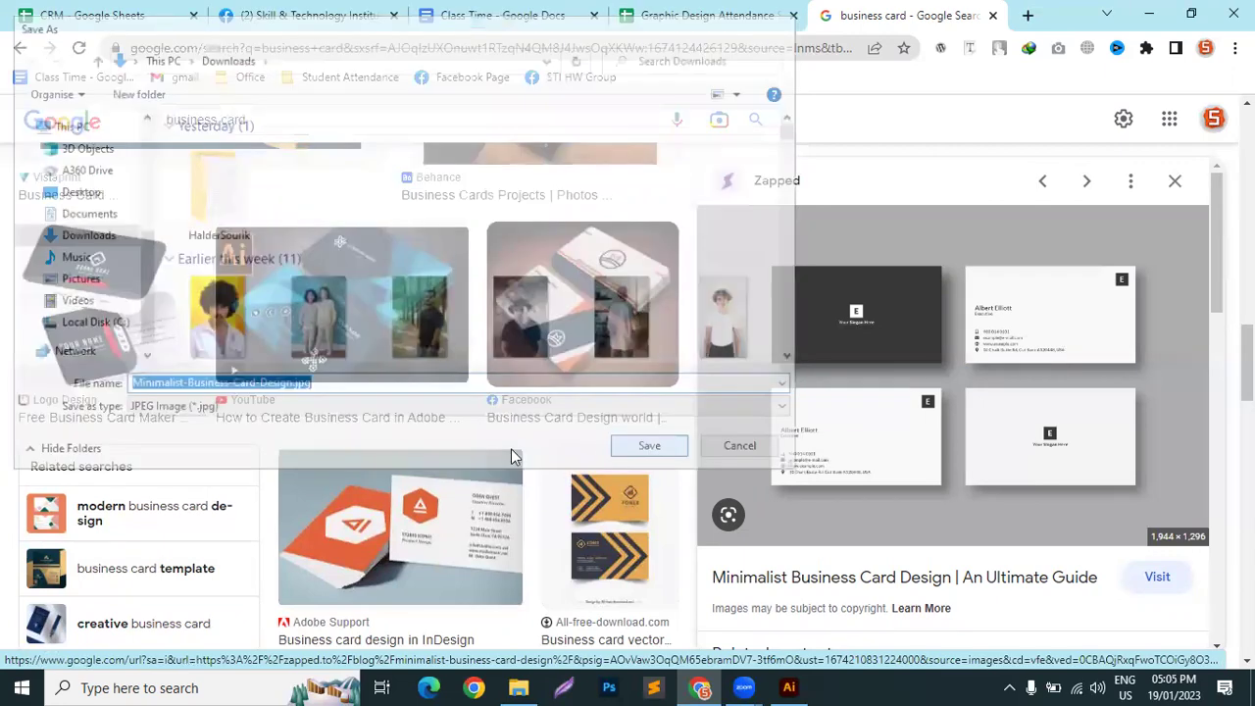
{"action": "scroll", "coordinate": [451, 461], "scroll_direction": "down", "scroll_amount": 5}
{"action": "left_click", "coordinate": [380, 326]}
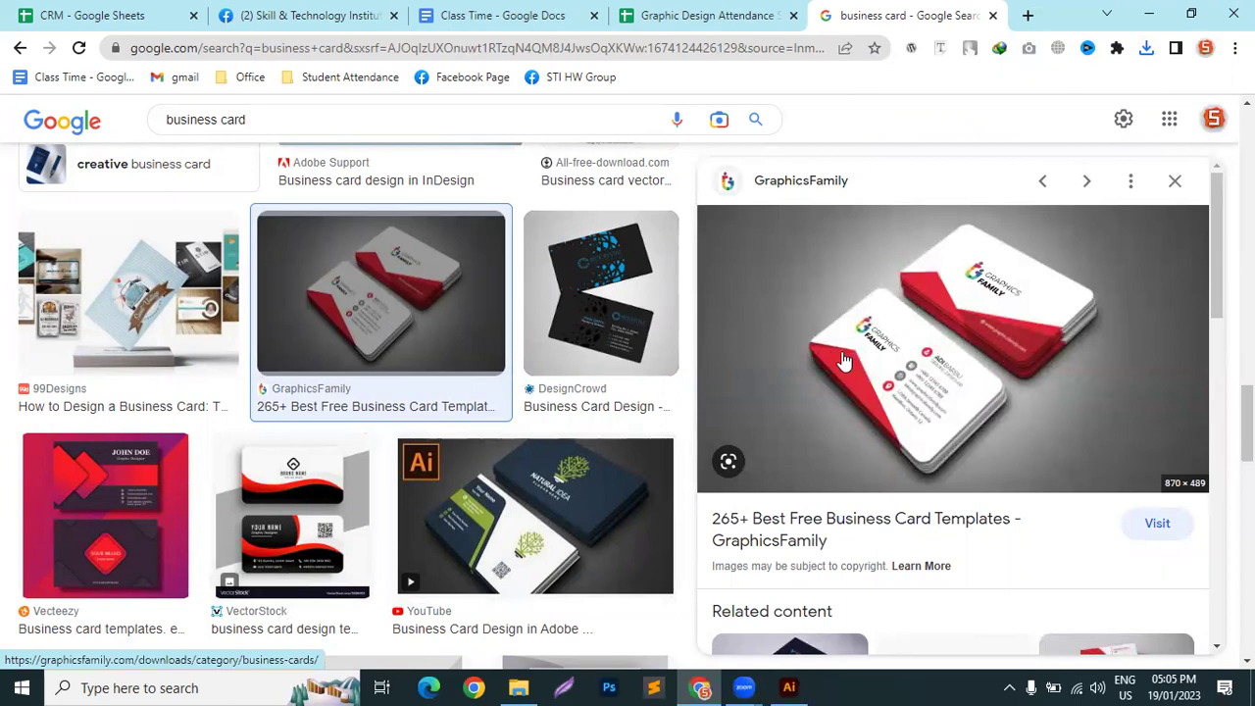
Preview the Illustrator business card YouTube video and the Designhill business card trends image
{"action": "scroll", "coordinate": [844, 363], "scroll_direction": "down", "scroll_amount": 4}
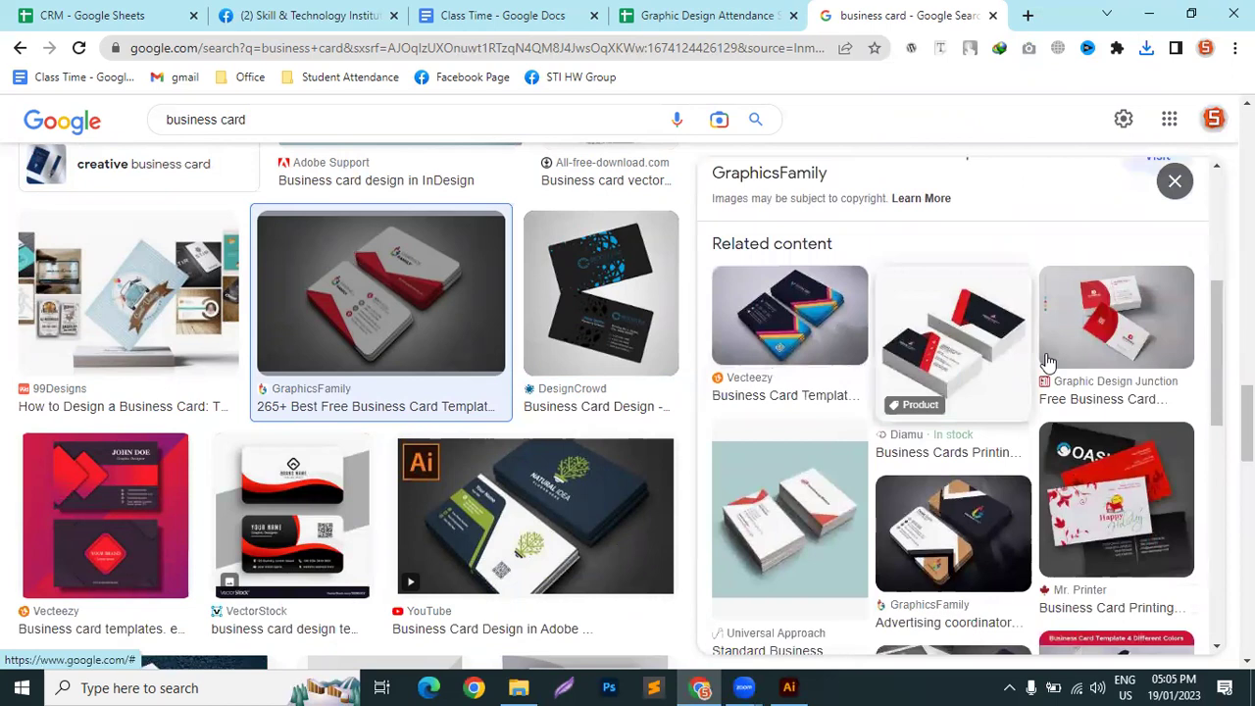
{"action": "scroll", "coordinate": [596, 584], "scroll_direction": "down", "scroll_amount": 4}
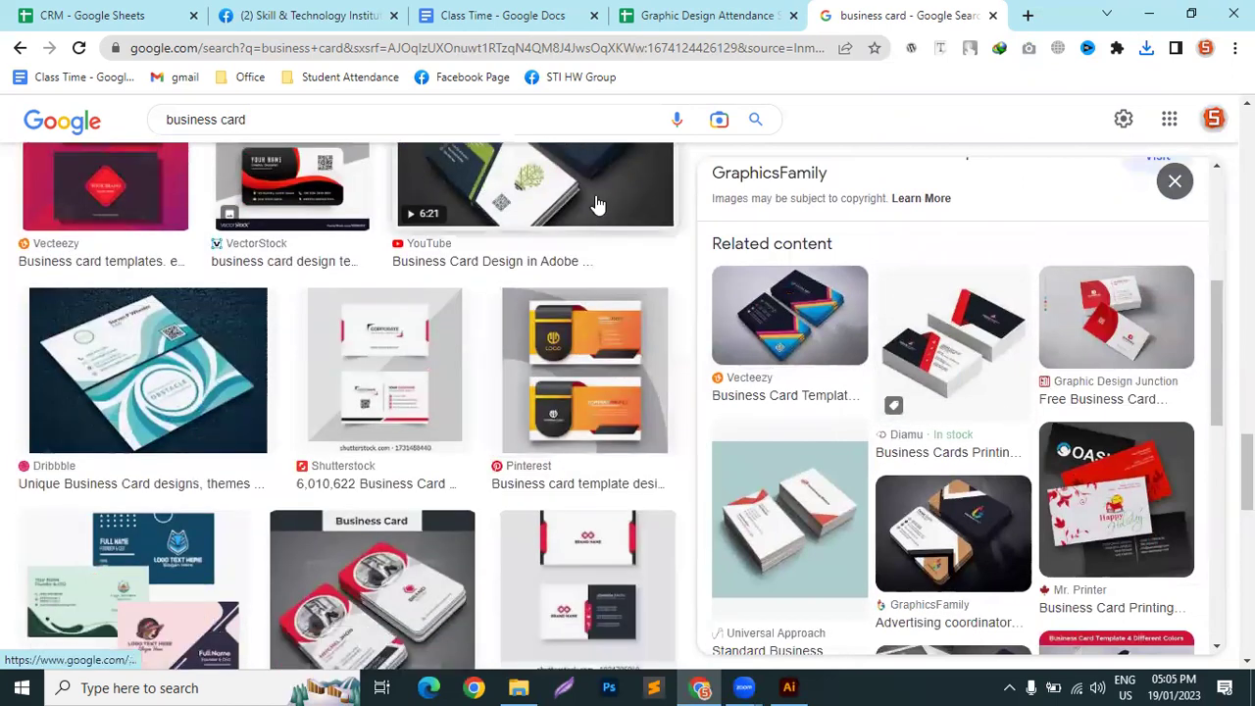
{"action": "left_click", "coordinate": [598, 204]}
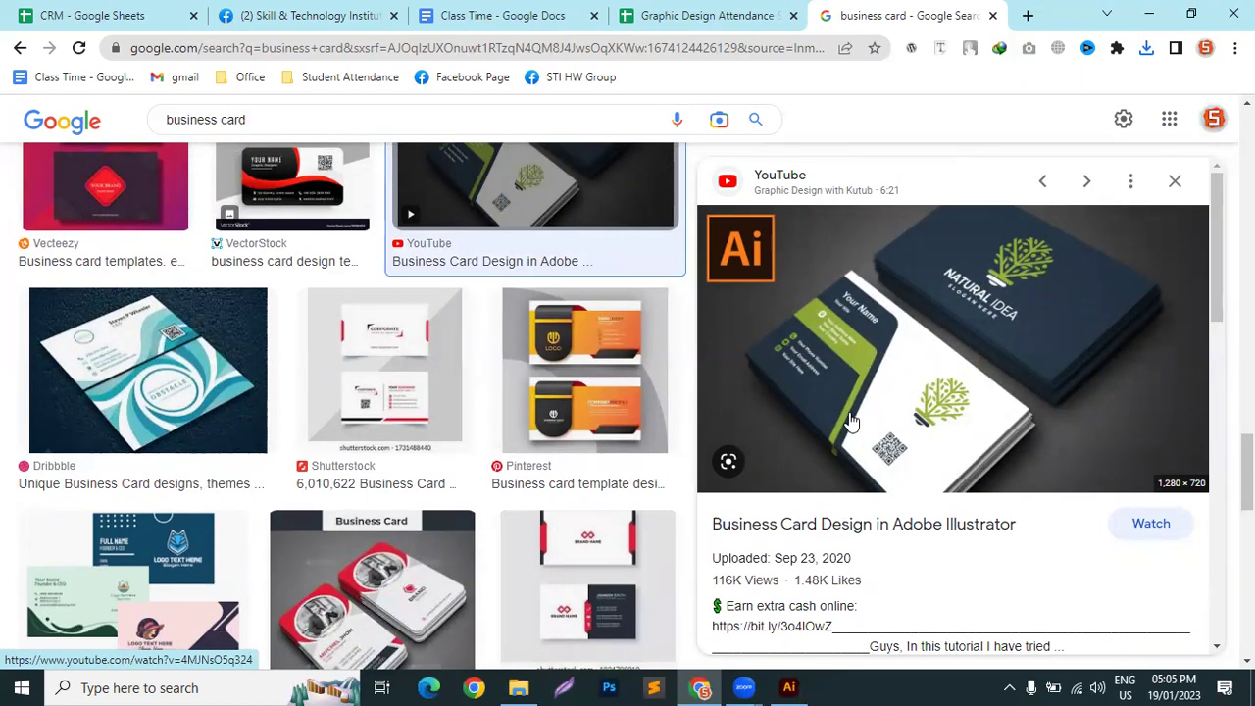
{"action": "scroll", "coordinate": [396, 396], "scroll_direction": "down", "scroll_amount": 3}
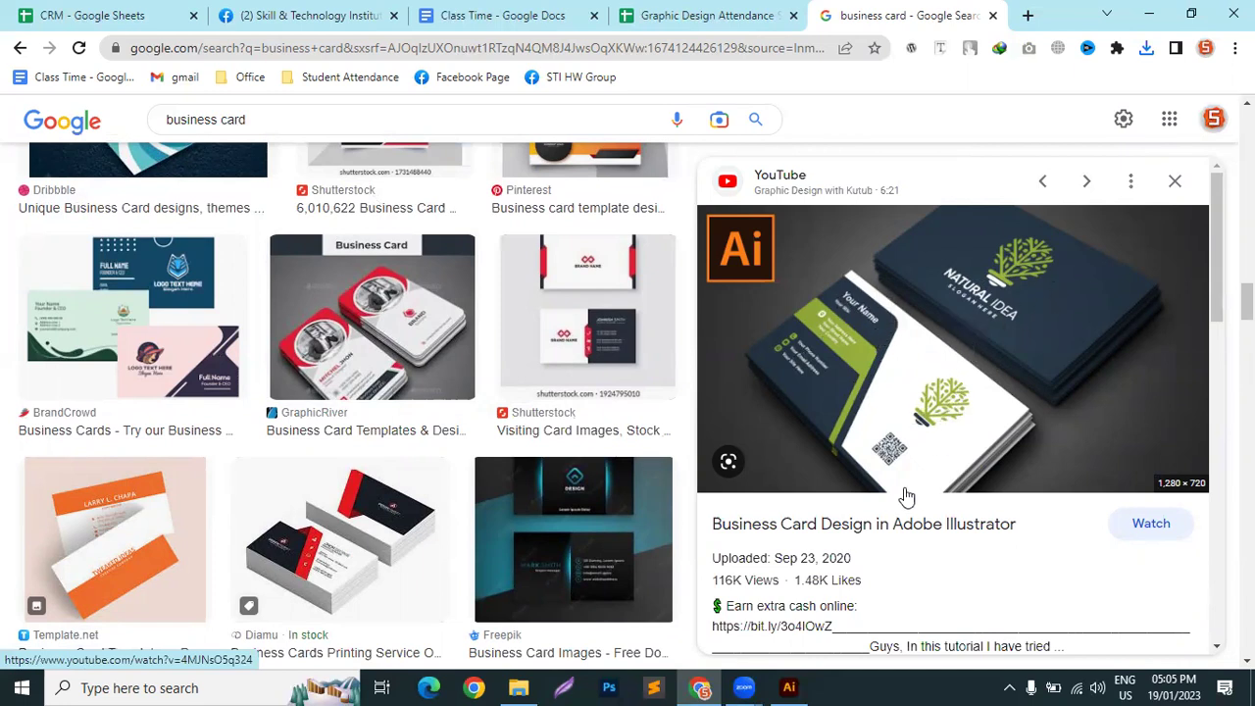
{"action": "scroll", "coordinate": [342, 484], "scroll_direction": "down", "scroll_amount": 1}
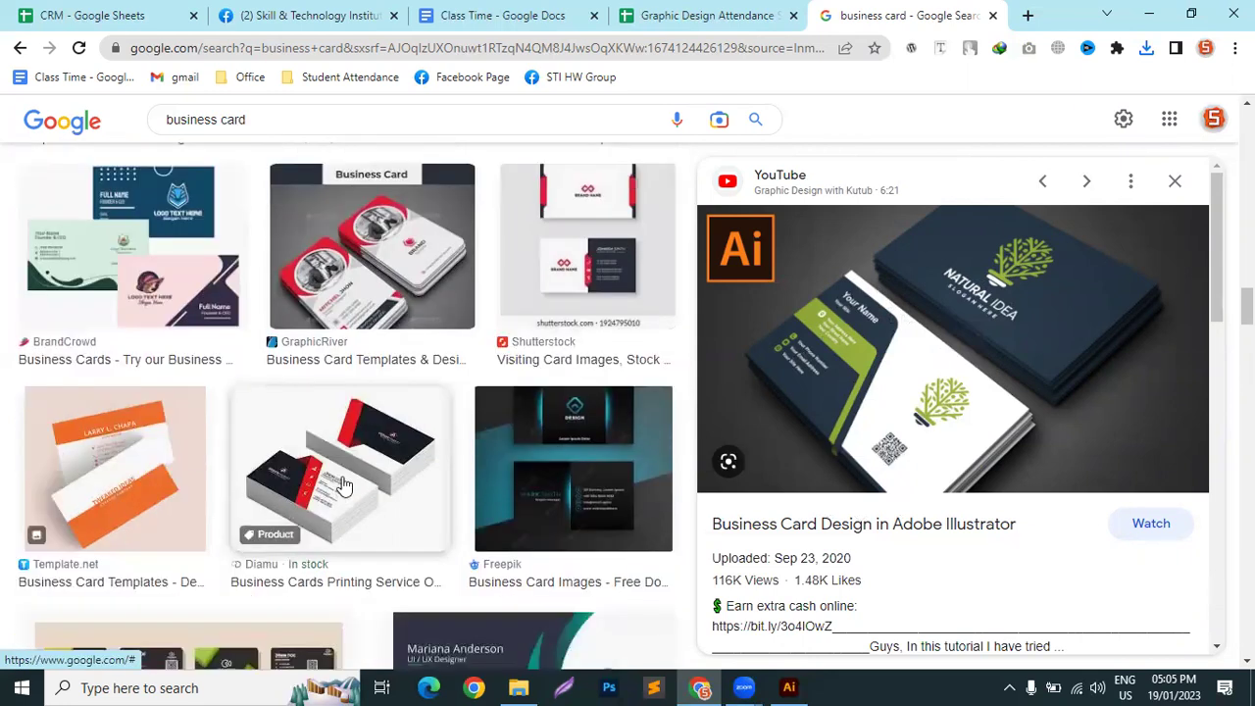
{"action": "scroll", "coordinate": [343, 484], "scroll_direction": "down", "scroll_amount": 3}
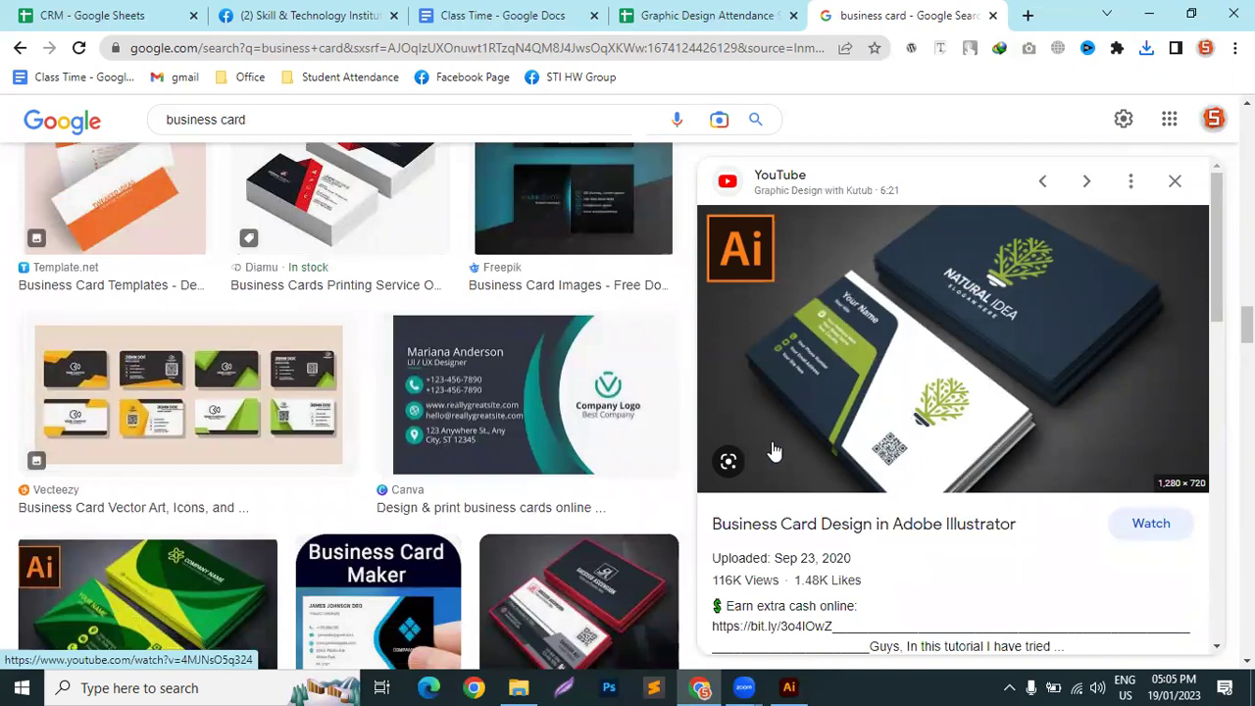
{"action": "scroll", "coordinate": [258, 481], "scroll_direction": "down", "scroll_amount": 5}
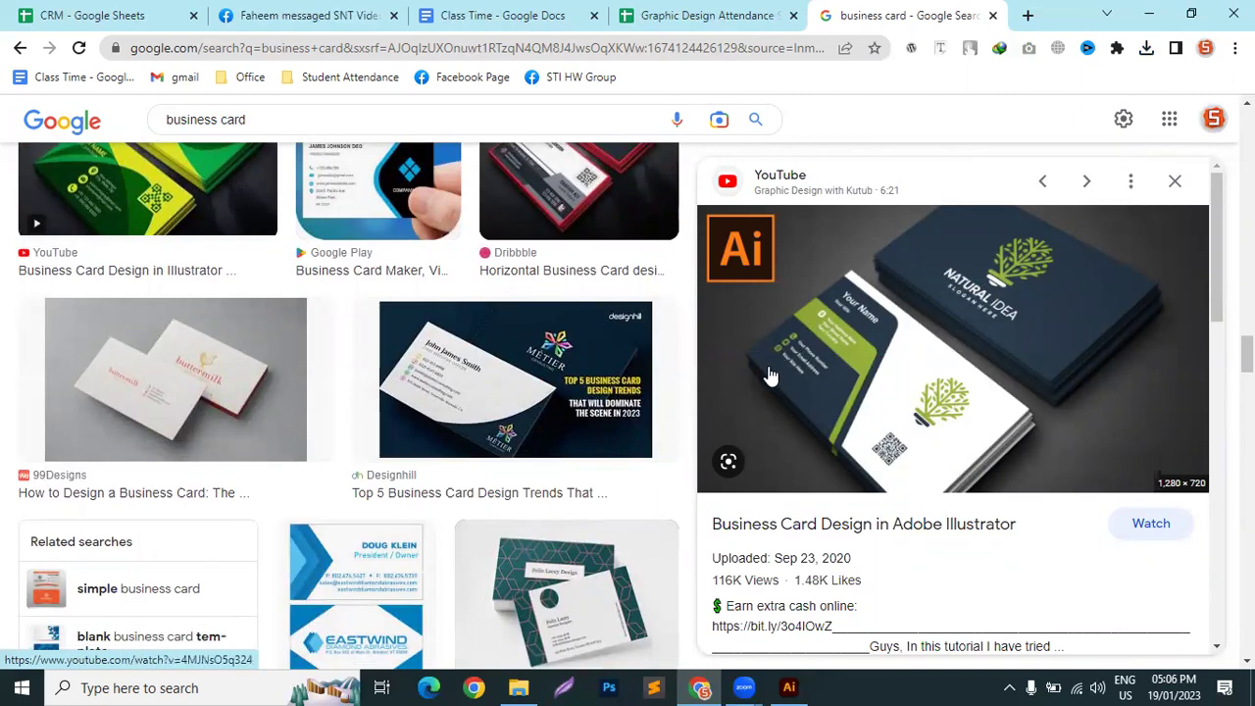
{"action": "scroll", "coordinate": [481, 295], "scroll_direction": "down", "scroll_amount": 2}
{"action": "left_click", "coordinate": [481, 245]}
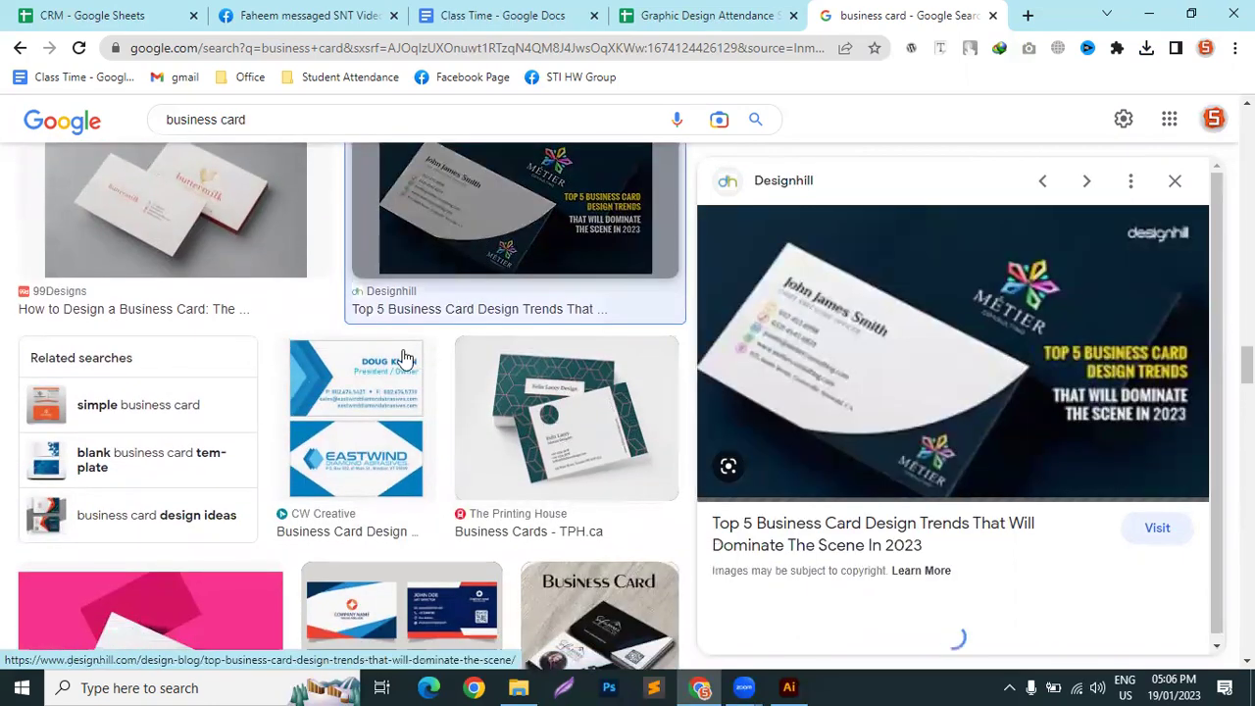
Preview the CW Creative card, The Printing House teal card and the GraphicsFamily finance card
{"action": "scroll", "coordinate": [400, 328], "scroll_direction": "down", "scroll_amount": 2}
{"action": "left_click", "coordinate": [419, 283]}
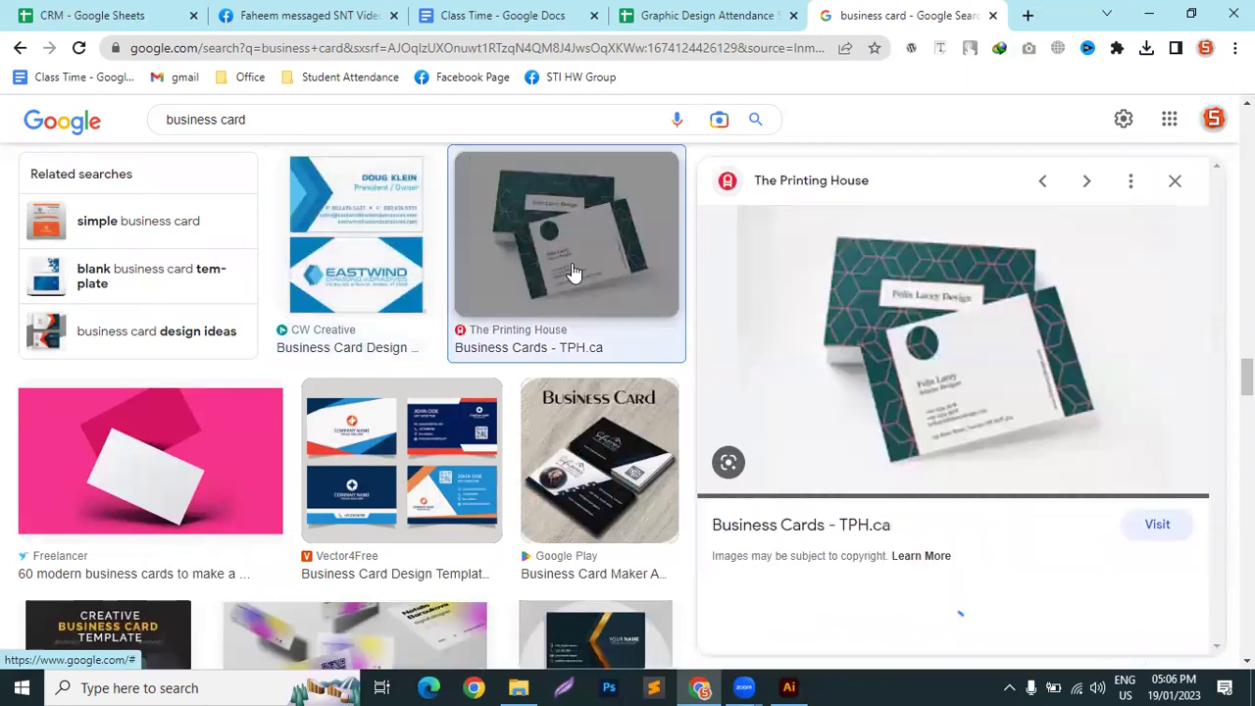
{"action": "left_click", "coordinate": [575, 273]}
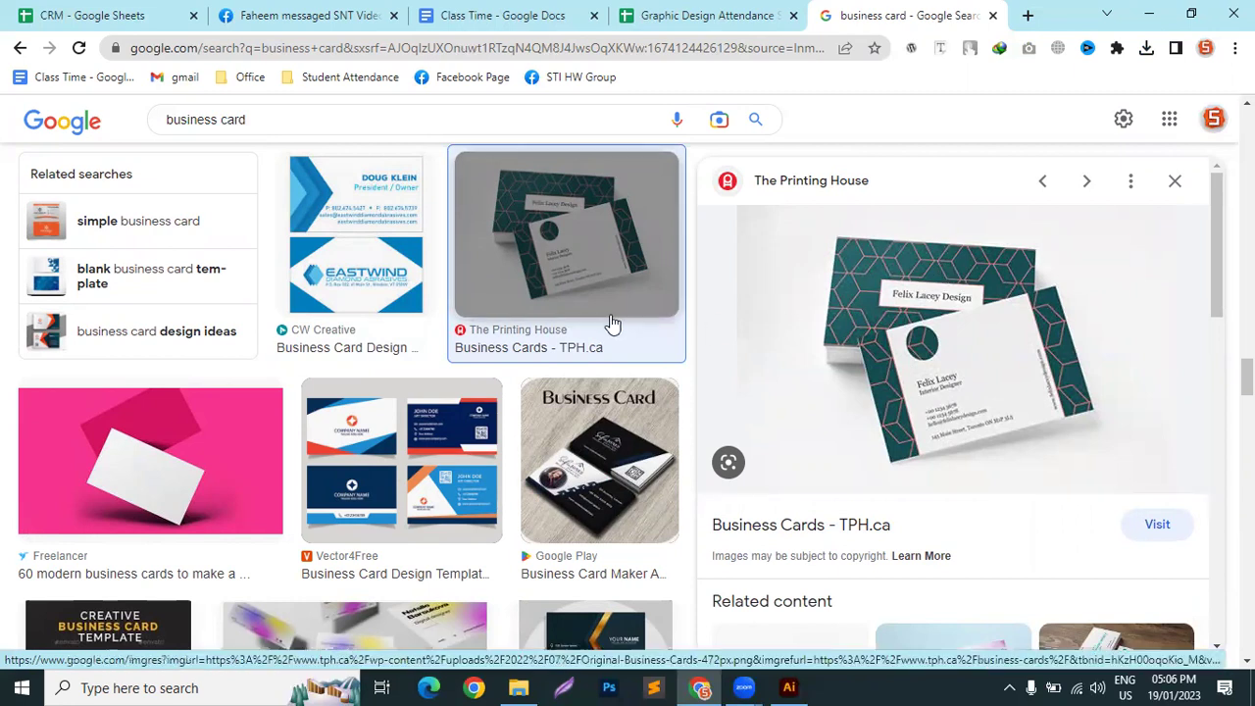
{"action": "scroll", "coordinate": [612, 323], "scroll_direction": "down", "scroll_amount": 3}
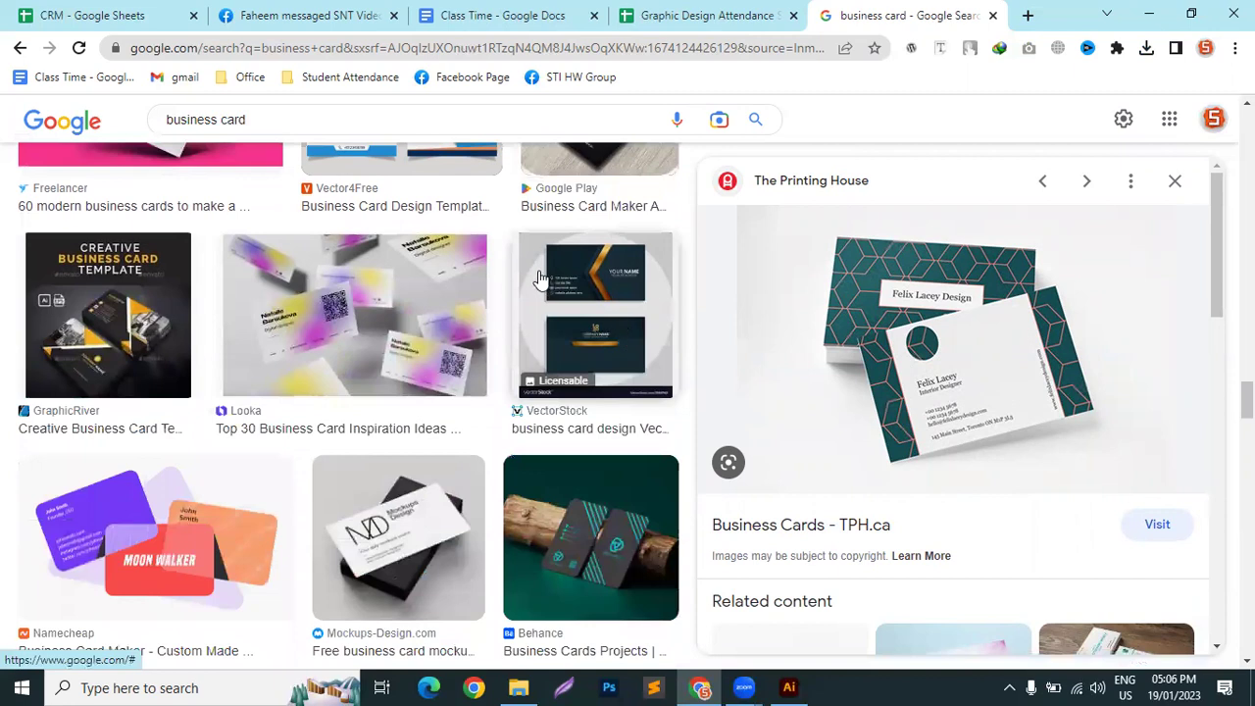
{"action": "scroll", "coordinate": [271, 543], "scroll_direction": "down", "scroll_amount": 2}
{"action": "scroll", "coordinate": [292, 449], "scroll_direction": "down", "scroll_amount": 8}
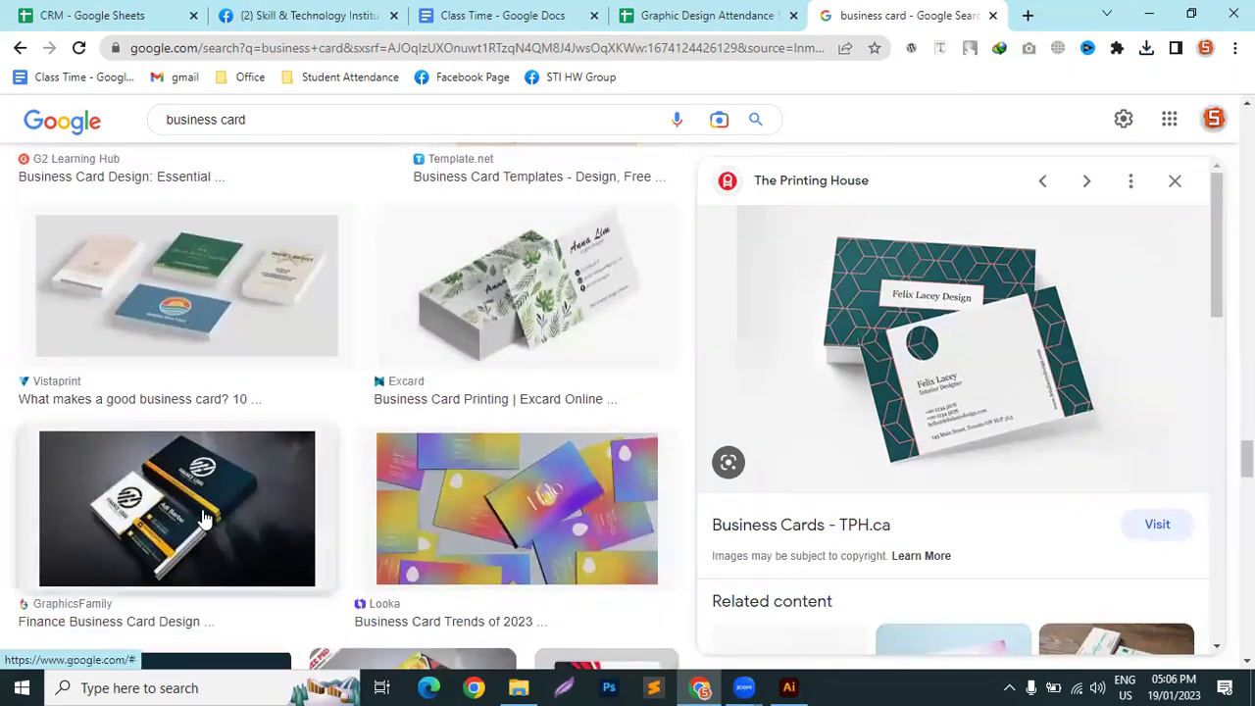
{"action": "left_click", "coordinate": [224, 541]}
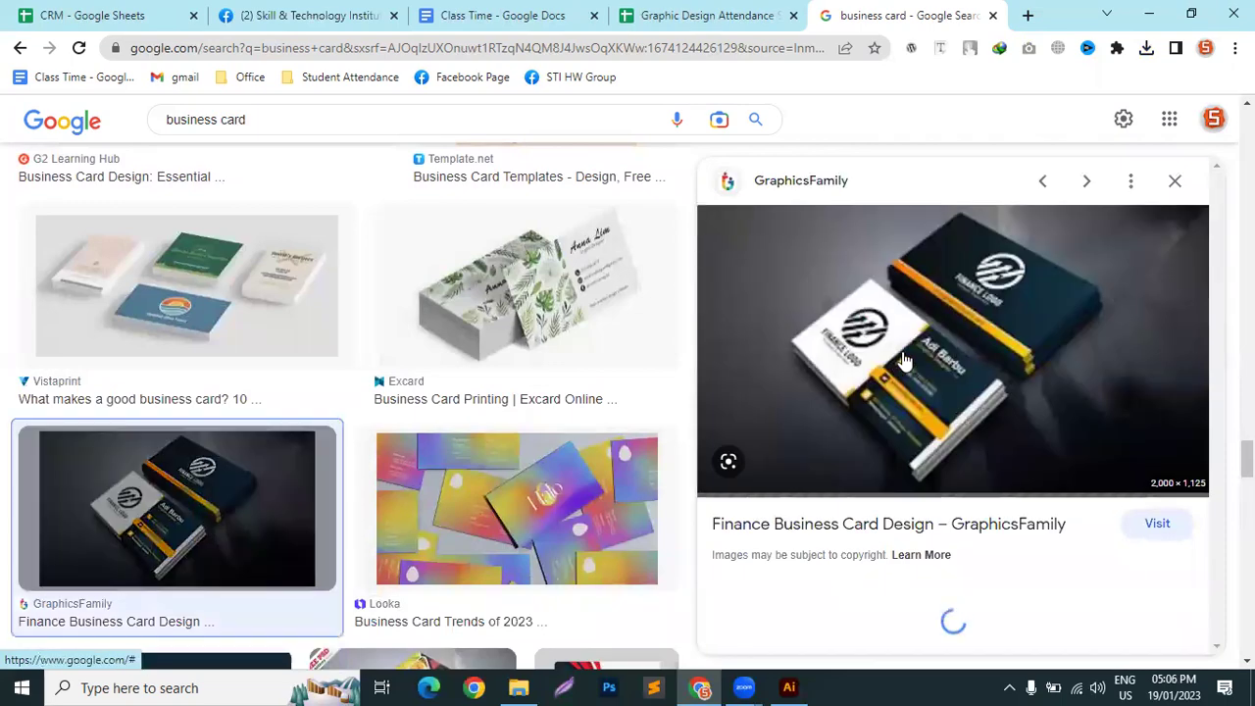
{"action": "scroll", "coordinate": [687, 631], "scroll_direction": "down", "scroll_amount": 6}
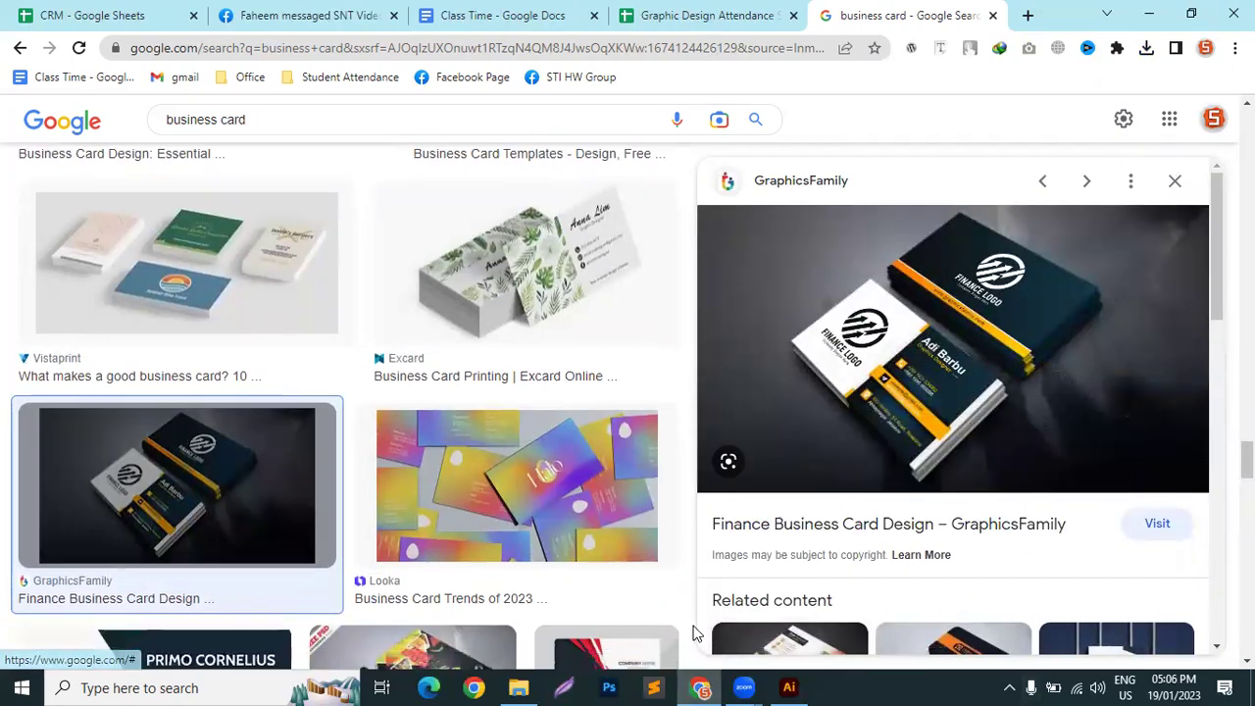
{"action": "scroll", "coordinate": [655, 636], "scroll_direction": "down", "scroll_amount": 5}
{"action": "scroll", "coordinate": [1065, 448], "scroll_direction": "down", "scroll_amount": 8}
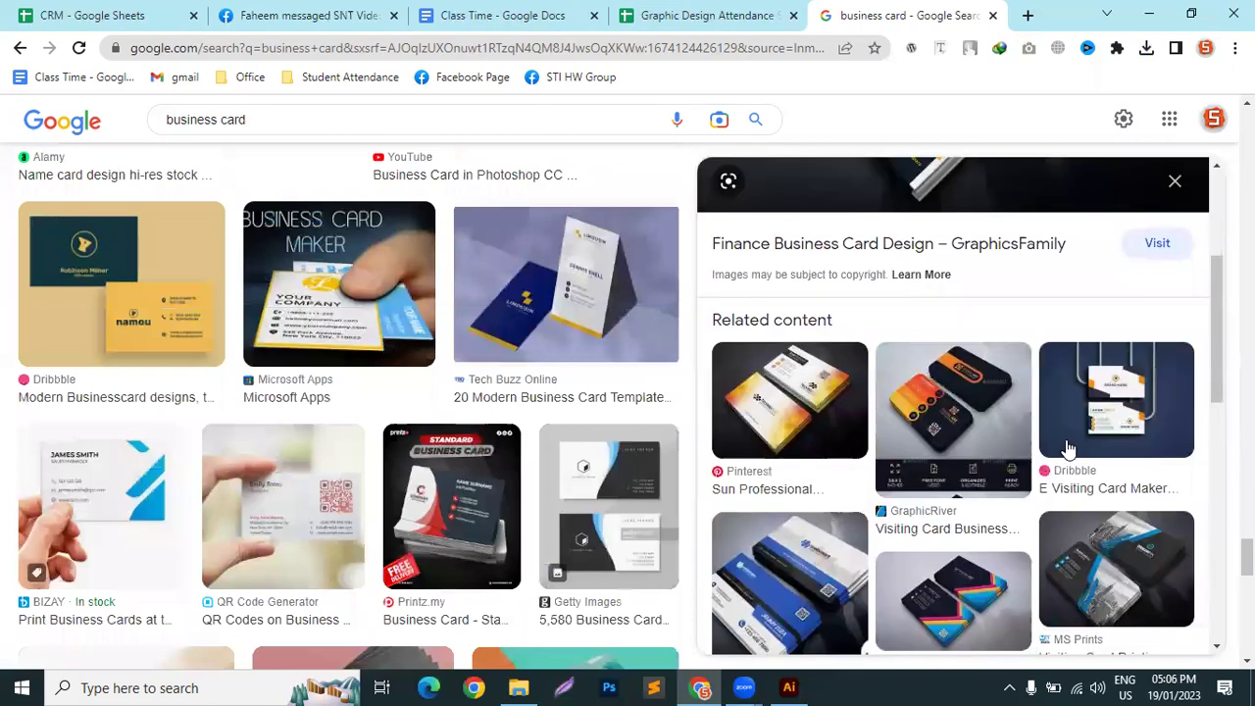
{"action": "scroll", "coordinate": [461, 528], "scroll_direction": "down", "scroll_amount": 6}
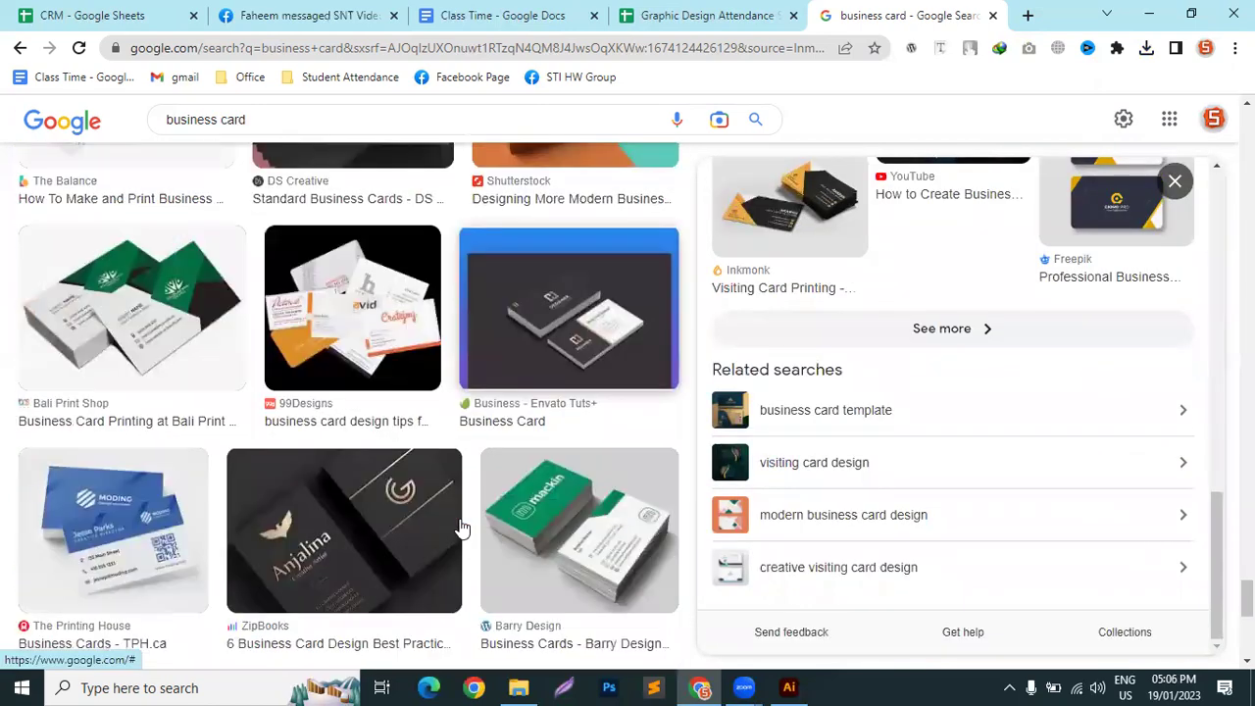
{"action": "scroll", "coordinate": [524, 527], "scroll_direction": "down", "scroll_amount": 2}
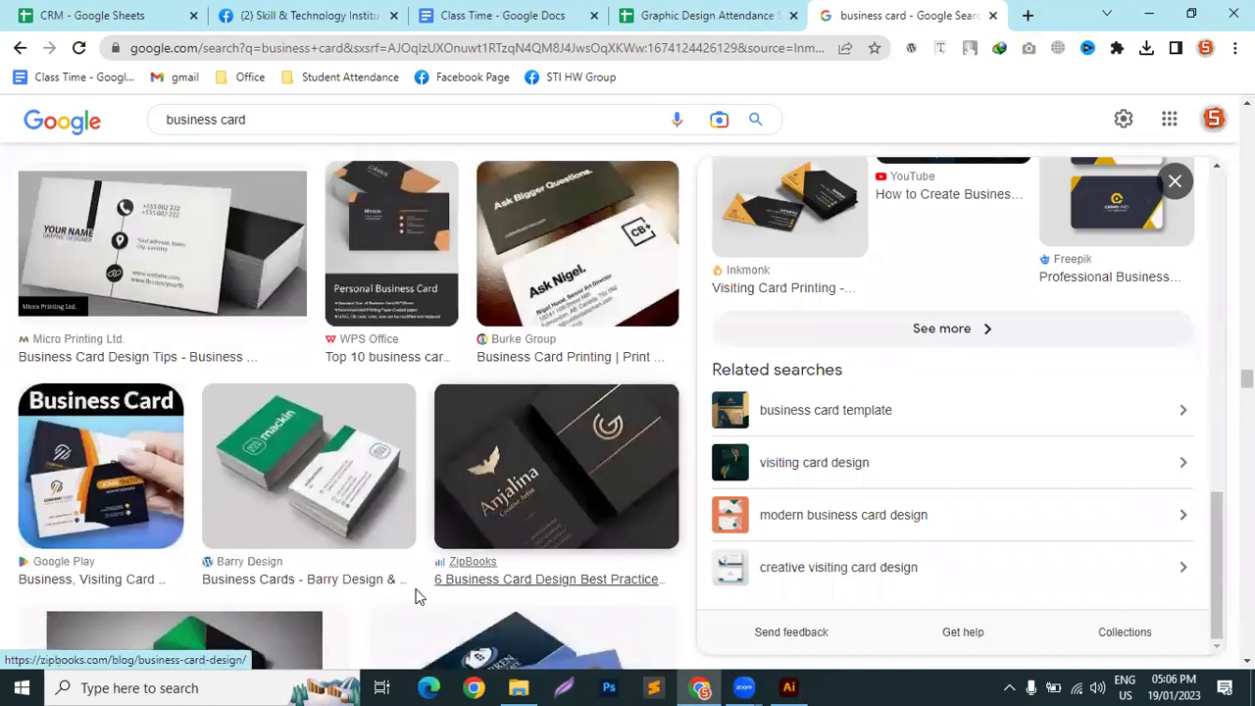
{"action": "scroll", "coordinate": [418, 594], "scroll_direction": "down", "scroll_amount": 2}
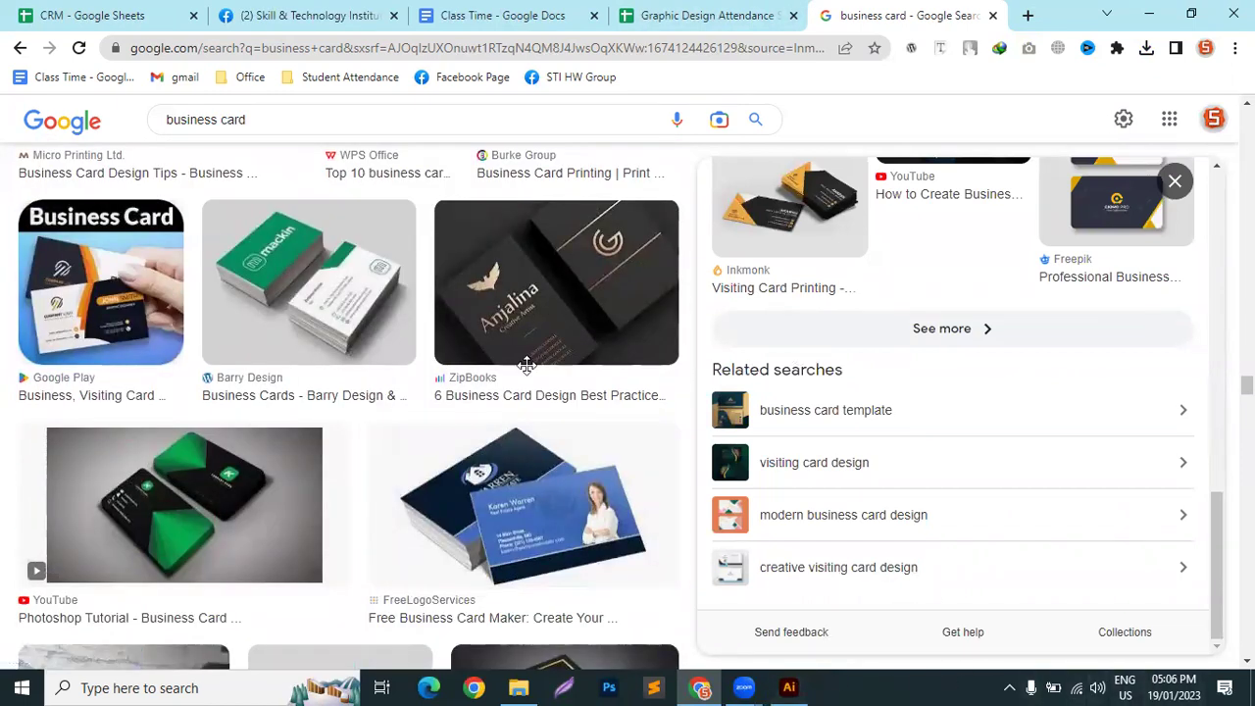
Go to vecteezy.com from the address bar and close its promotional download popup
{"action": "left_click", "coordinate": [520, 49]}
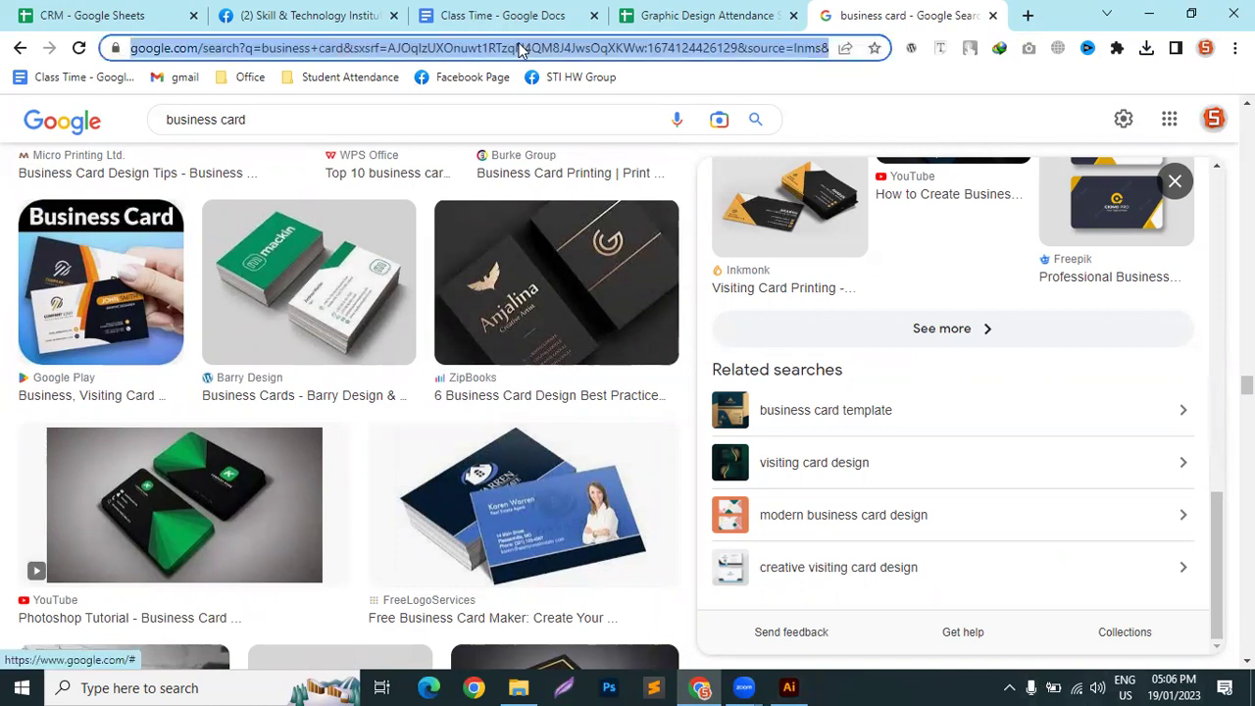
{"action": "type", "text": "vect"}
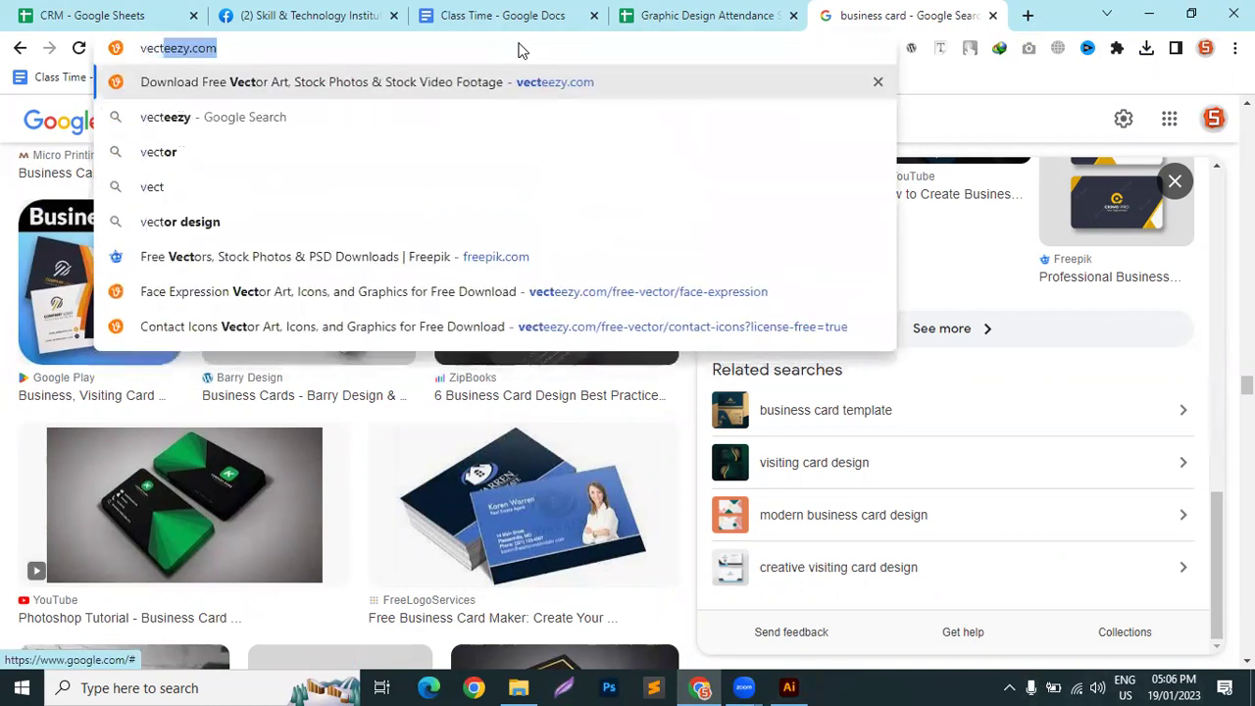
{"action": "key", "text": "Return"}
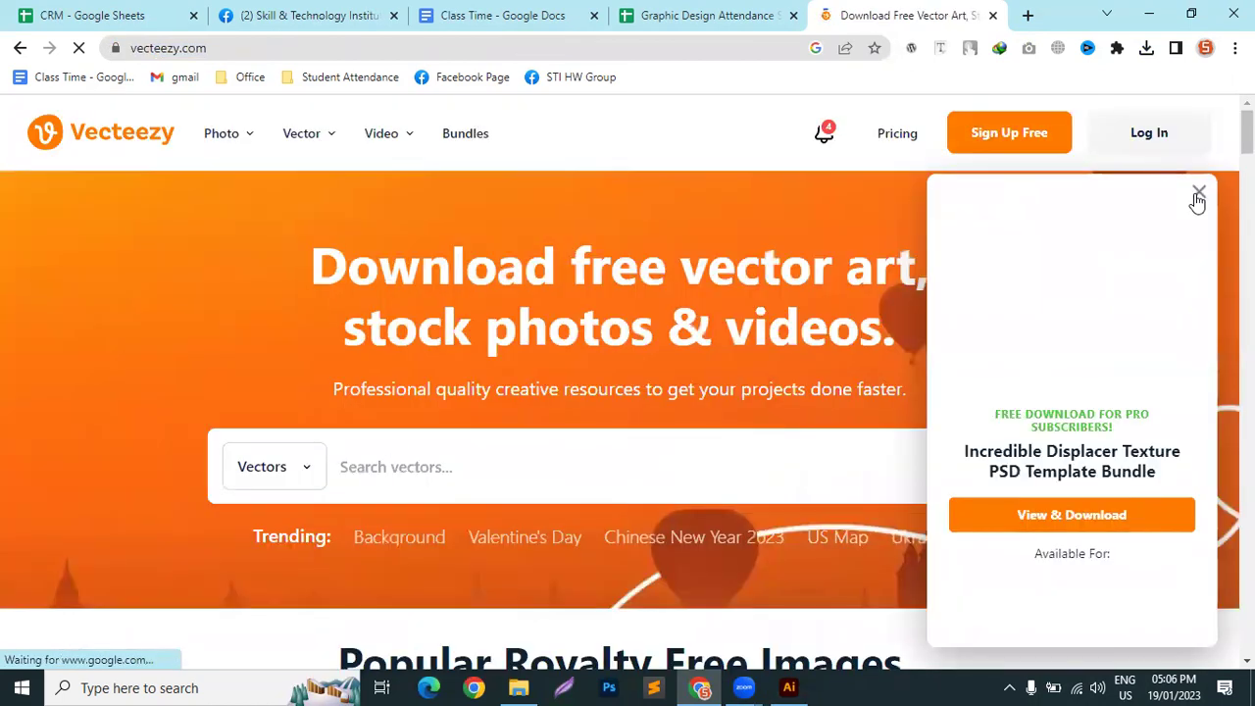
{"action": "left_click", "coordinate": [1198, 193]}
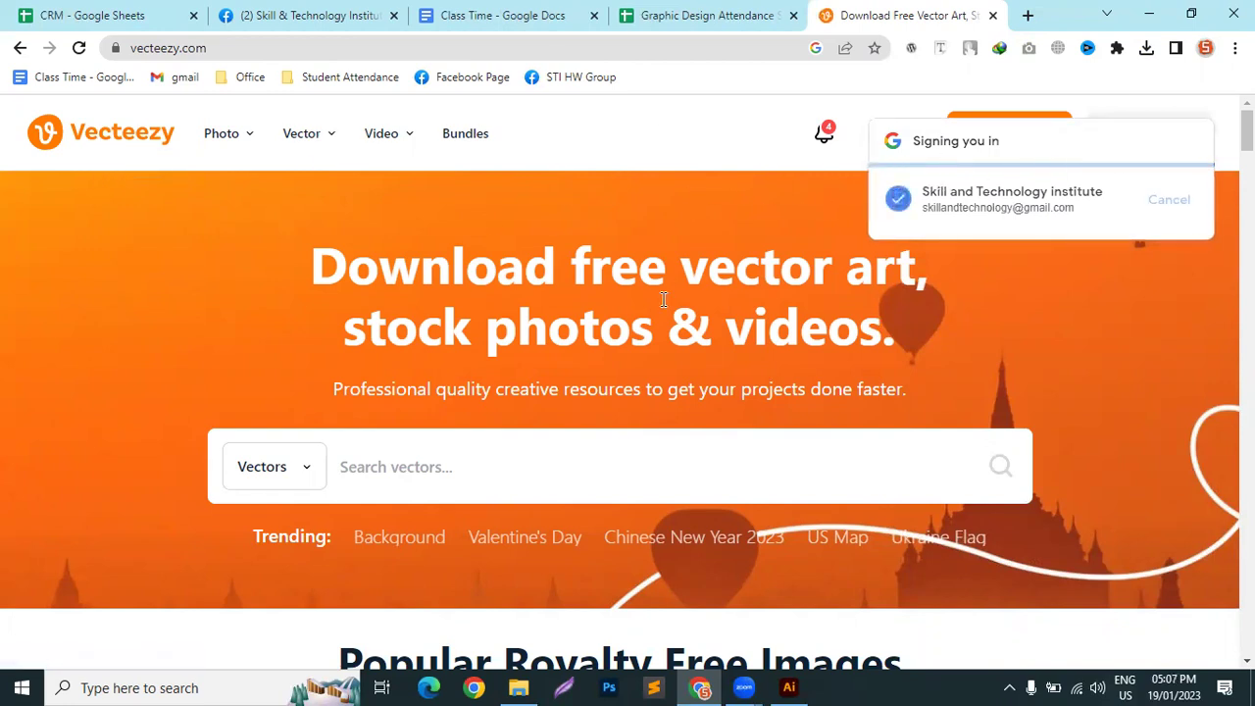
Search Vecteezy for 'contact icons' using the search suggestion
{"action": "left_click", "coordinate": [418, 476]}
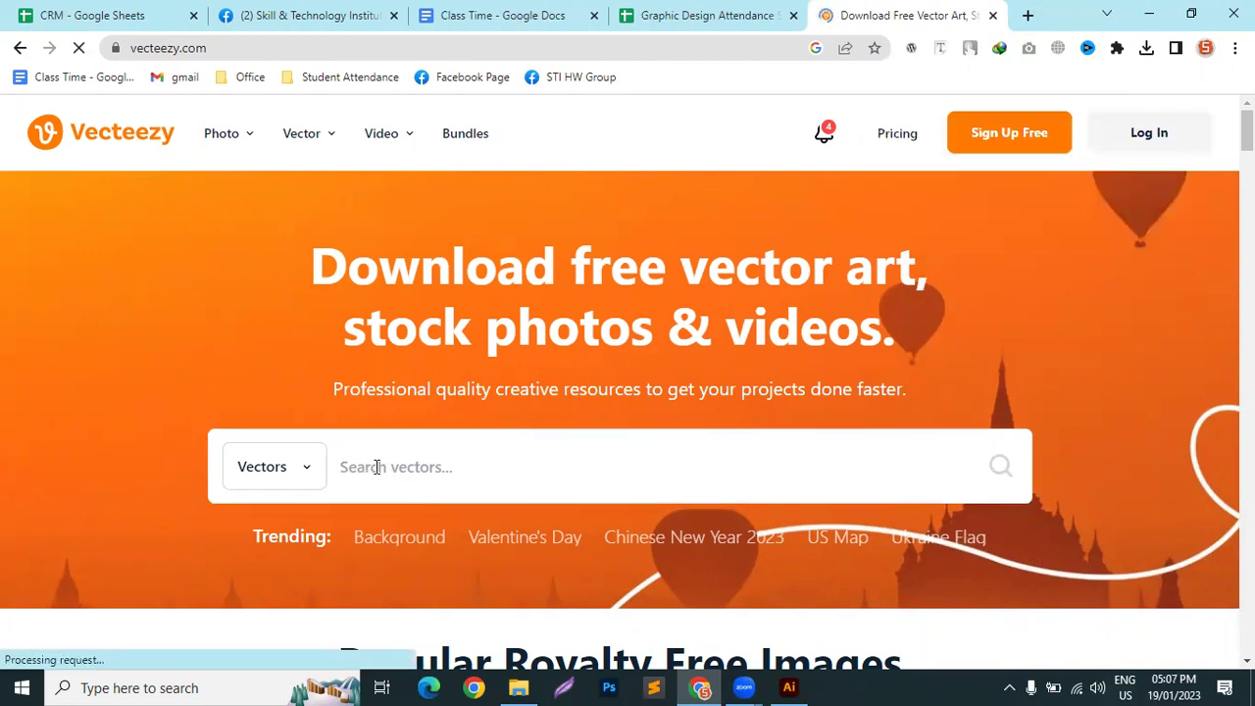
{"action": "type", "text": "nt"}
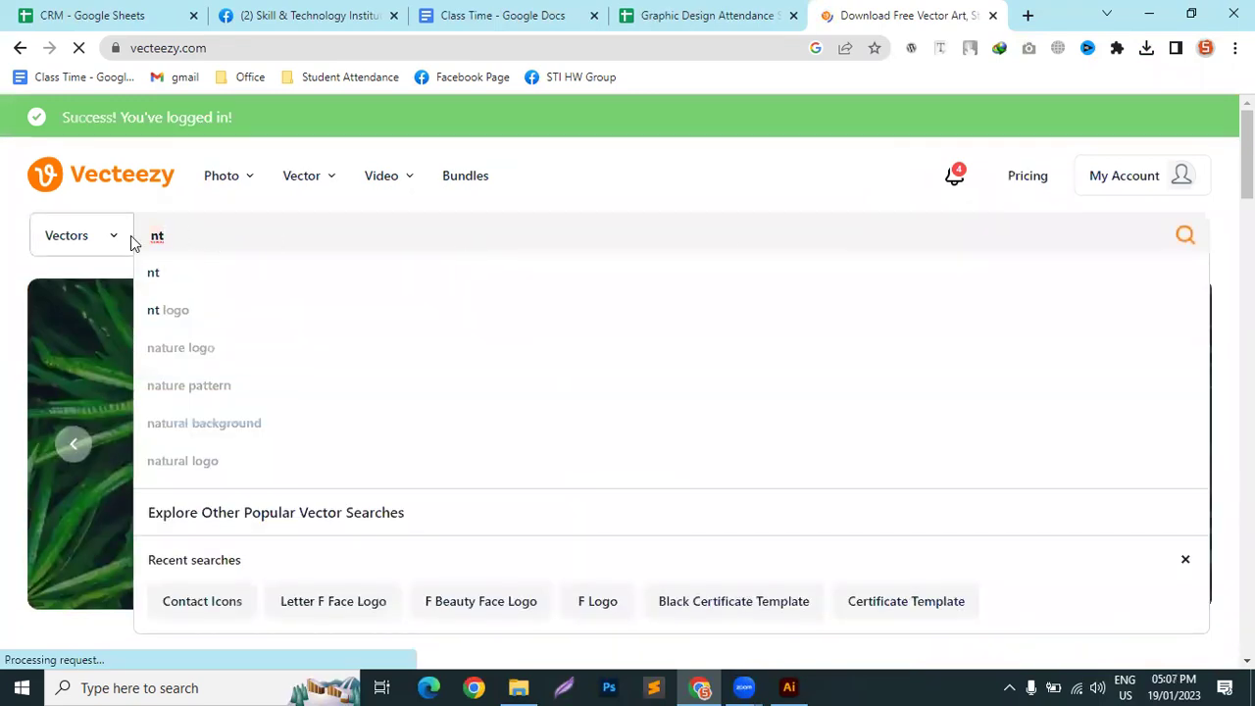
{"action": "key", "text": "BackSpace"}
{"action": "key", "text": "BackSpace"}
{"action": "type", "text": "con"}
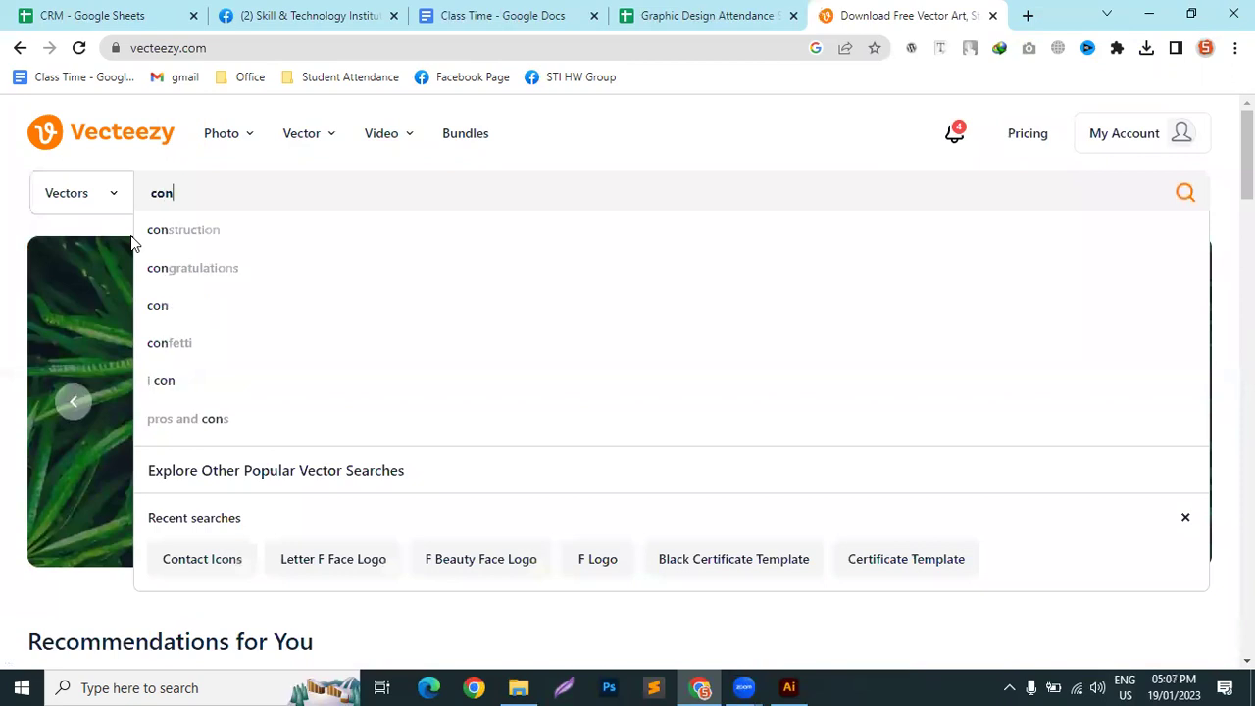
{"action": "type", "text": "tact"}
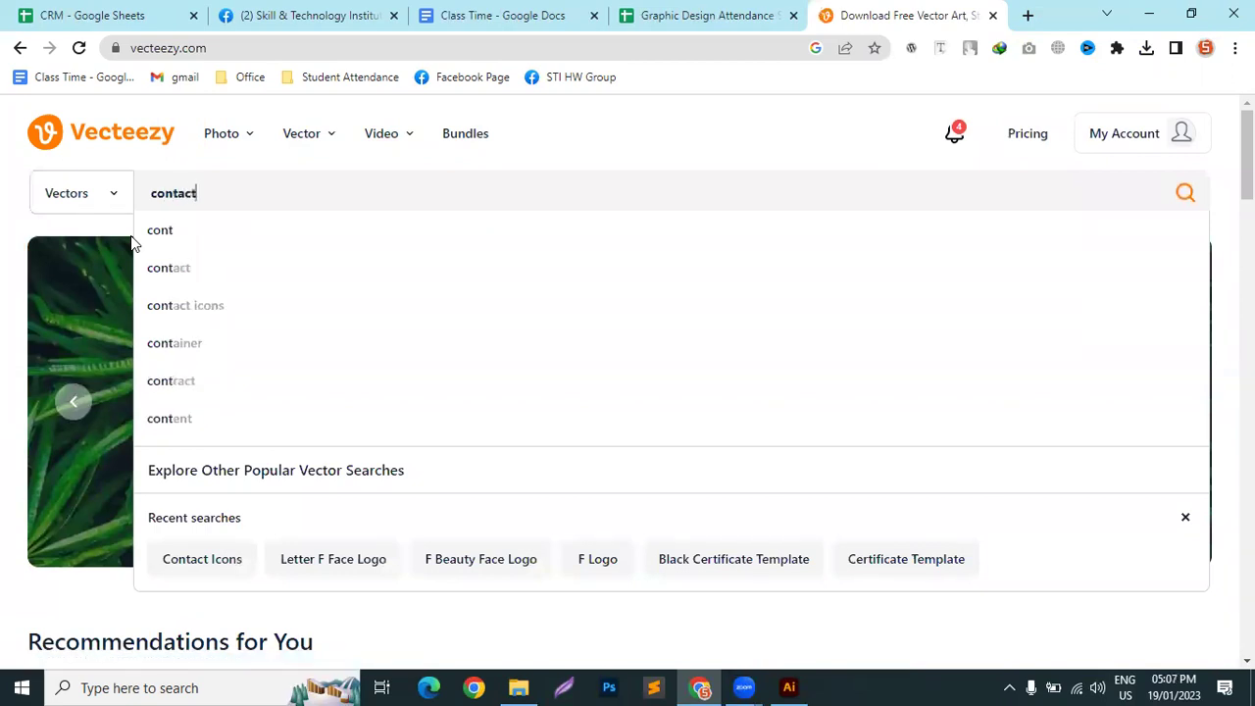
{"action": "key", "text": "Down"}
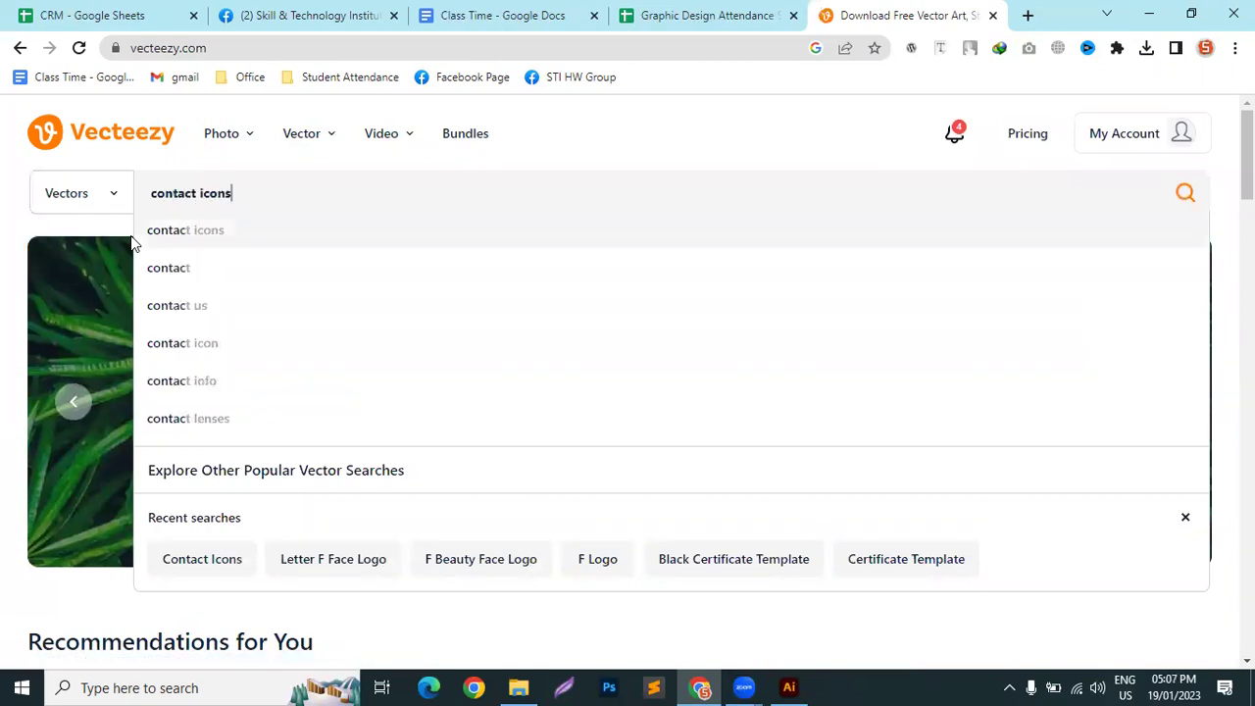
{"action": "key", "text": "Return"}
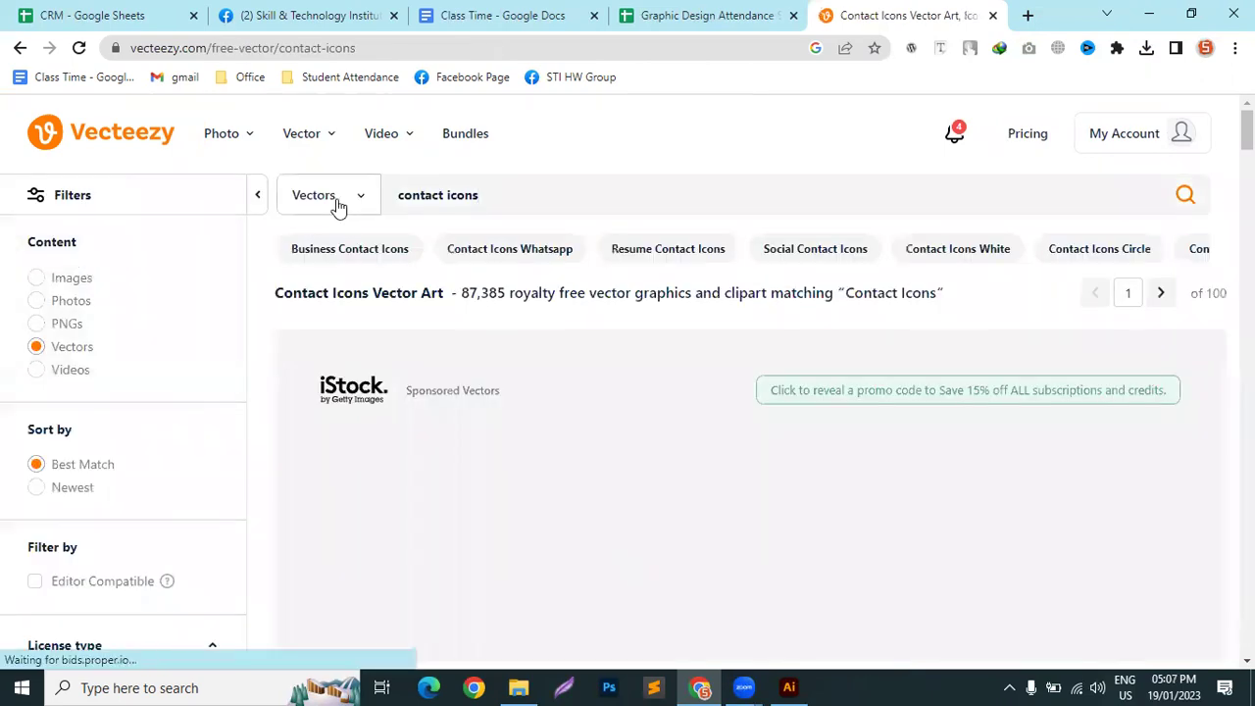
Keep Vectors as the content type and scroll through the contact icon results
{"action": "left_click", "coordinate": [338, 205]}
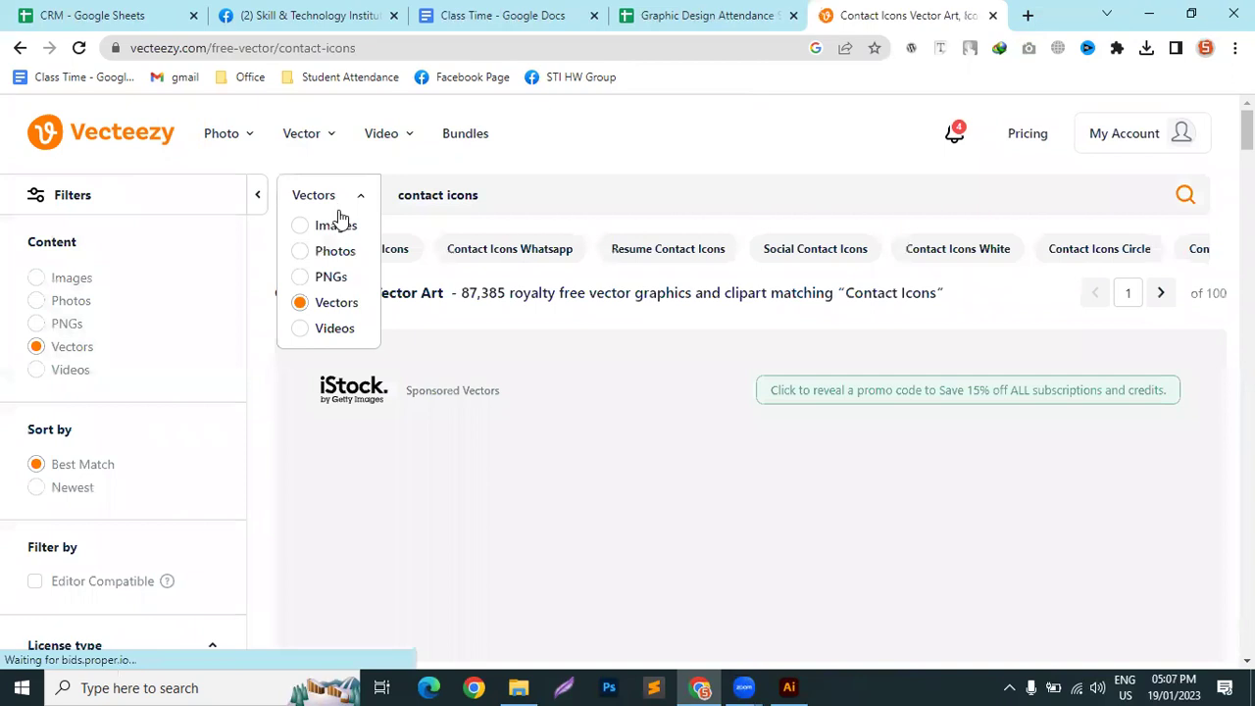
{"action": "left_click", "coordinate": [324, 306]}
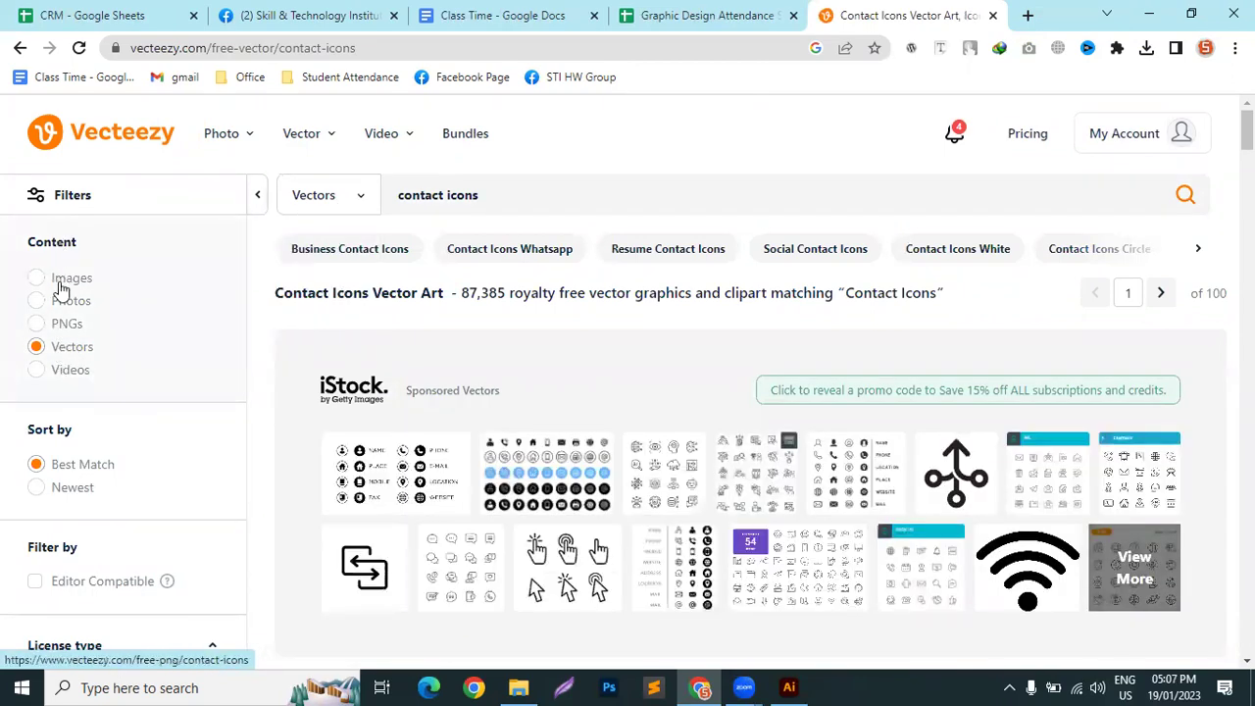
{"action": "scroll", "coordinate": [59, 432], "scroll_direction": "down", "scroll_amount": 2}
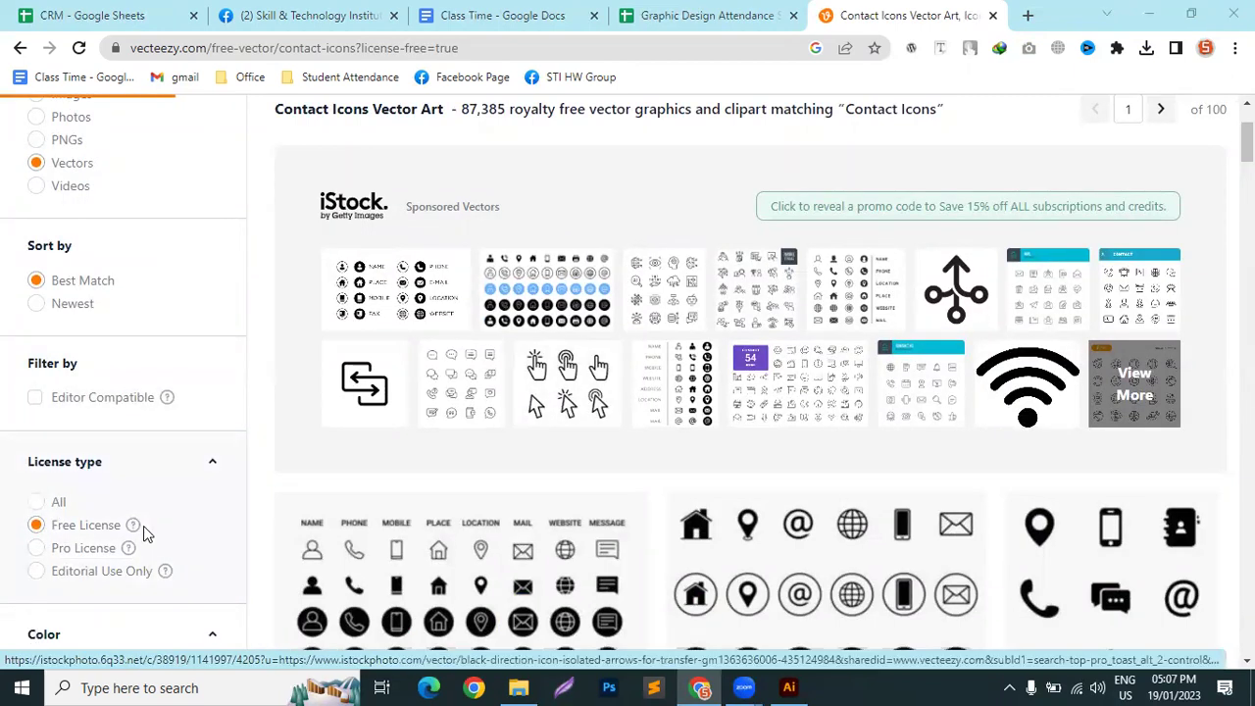
{"action": "scroll", "coordinate": [827, 443], "scroll_direction": "down", "scroll_amount": 2}
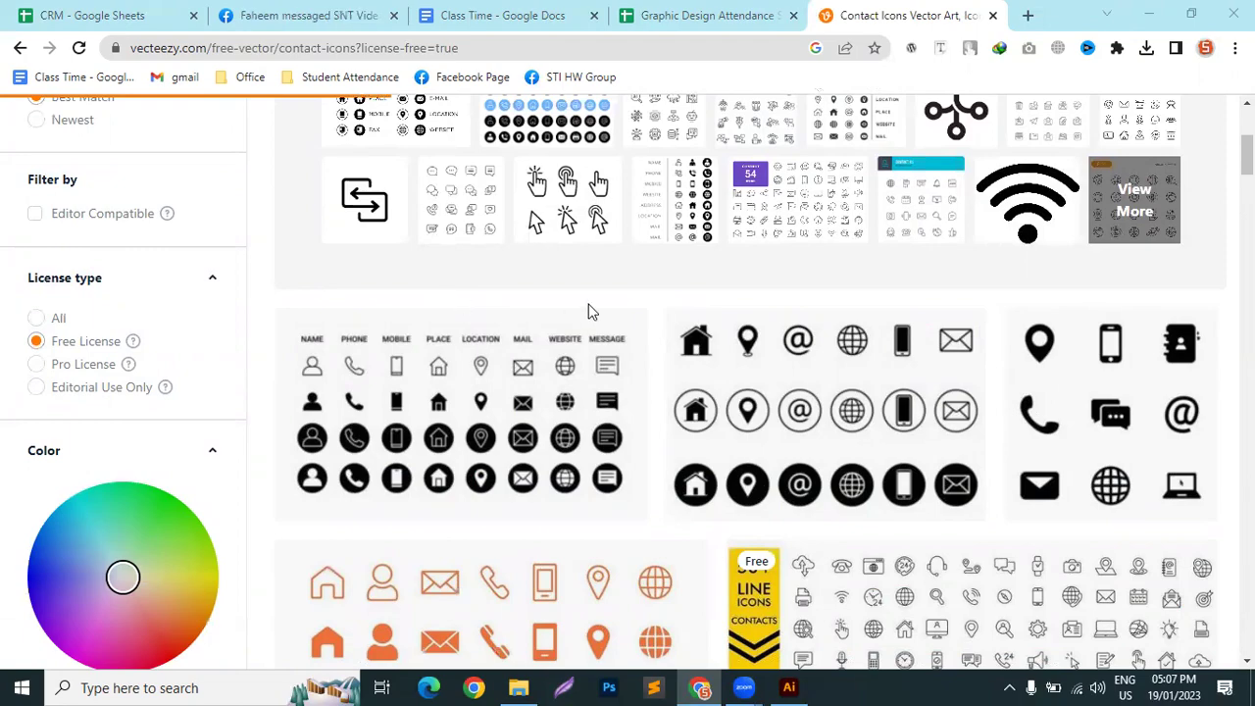
{"action": "scroll", "coordinate": [588, 310], "scroll_direction": "up", "scroll_amount": 4}
{"action": "scroll", "coordinate": [664, 474], "scroll_direction": "down", "scroll_amount": 10}
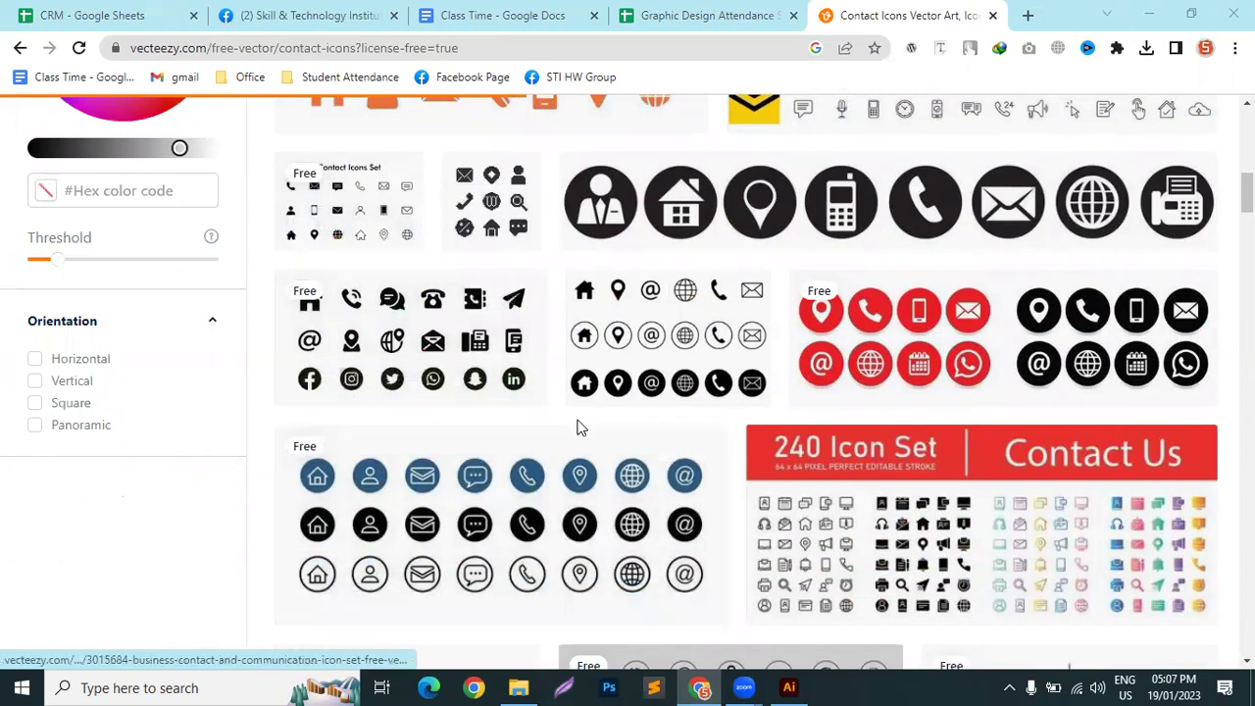
Download the Business Contact and Communication Icon Set zip (320 KB) into the Compressed category, overwriting the duplicate
{"action": "left_click", "coordinate": [439, 532]}
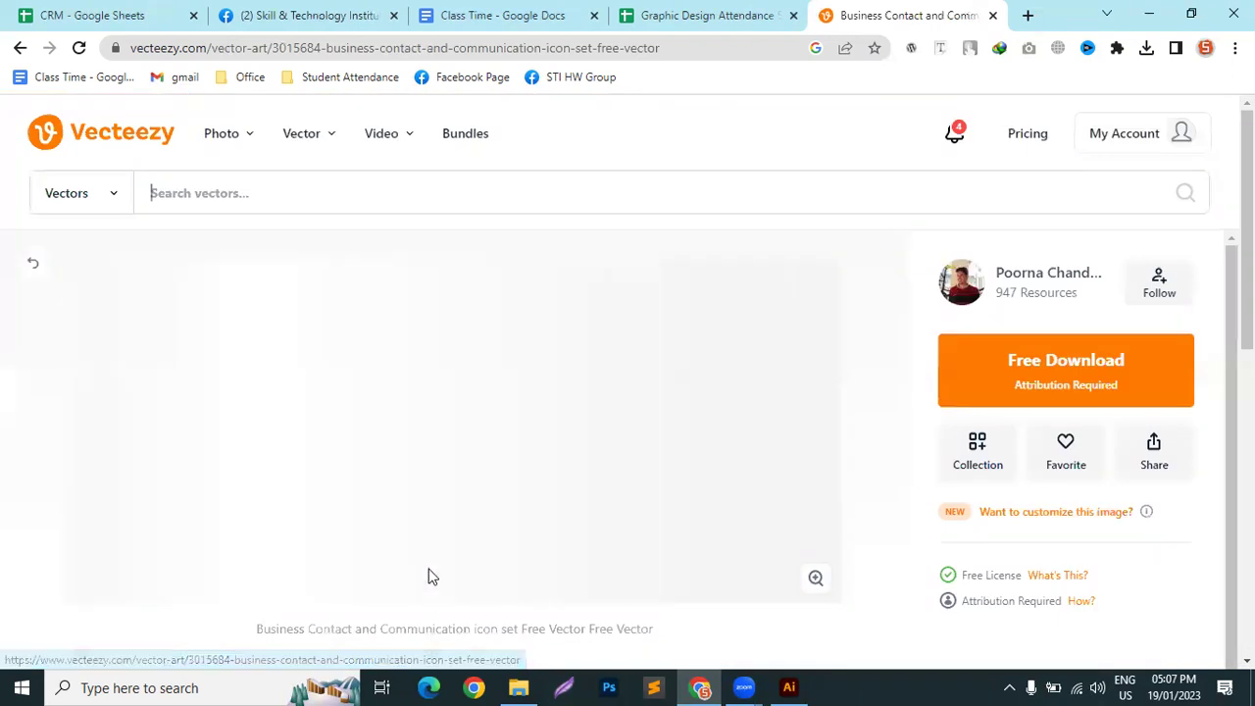
{"action": "left_click", "coordinate": [1057, 375]}
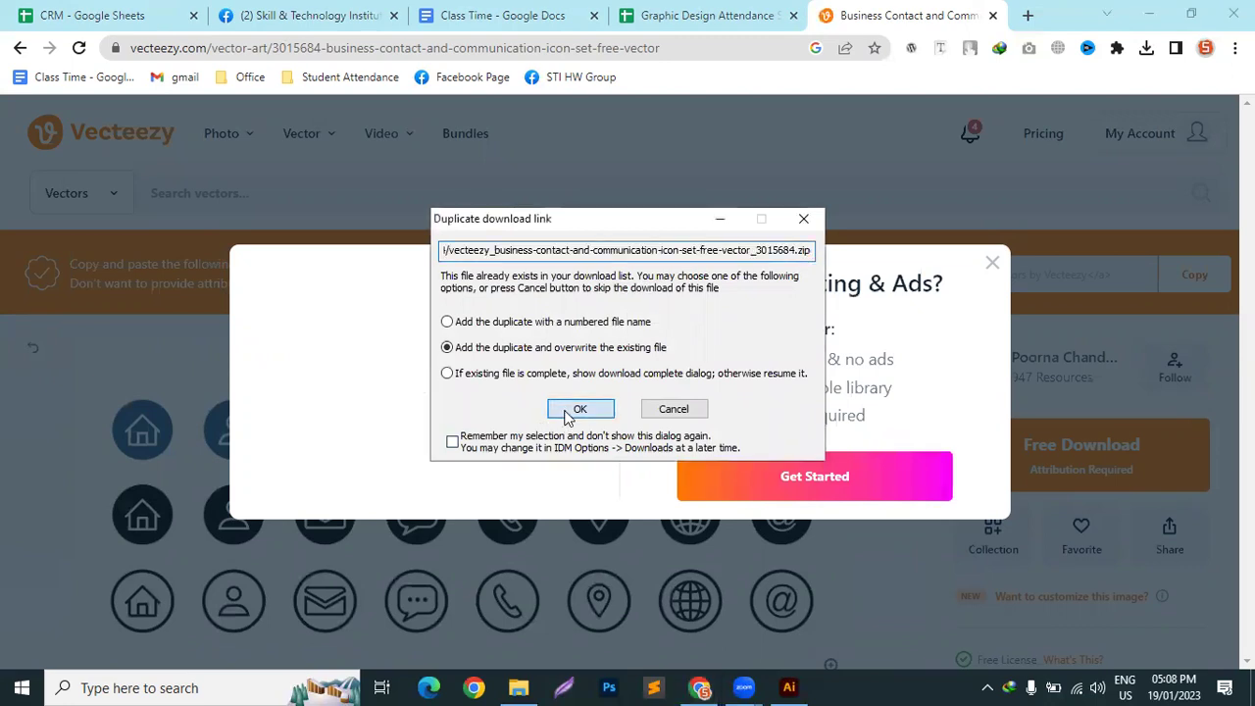
{"action": "left_click", "coordinate": [568, 411]}
{"action": "left_click", "coordinate": [605, 291]}
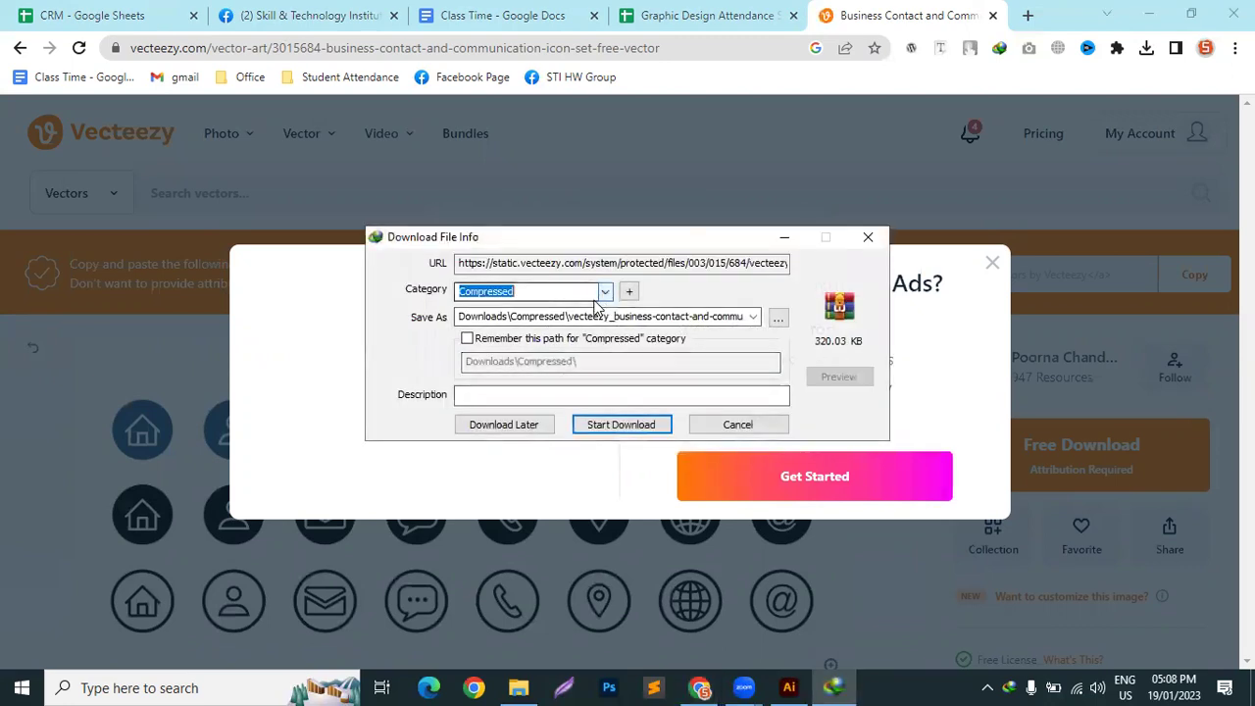
{"action": "left_click", "coordinate": [540, 316]}
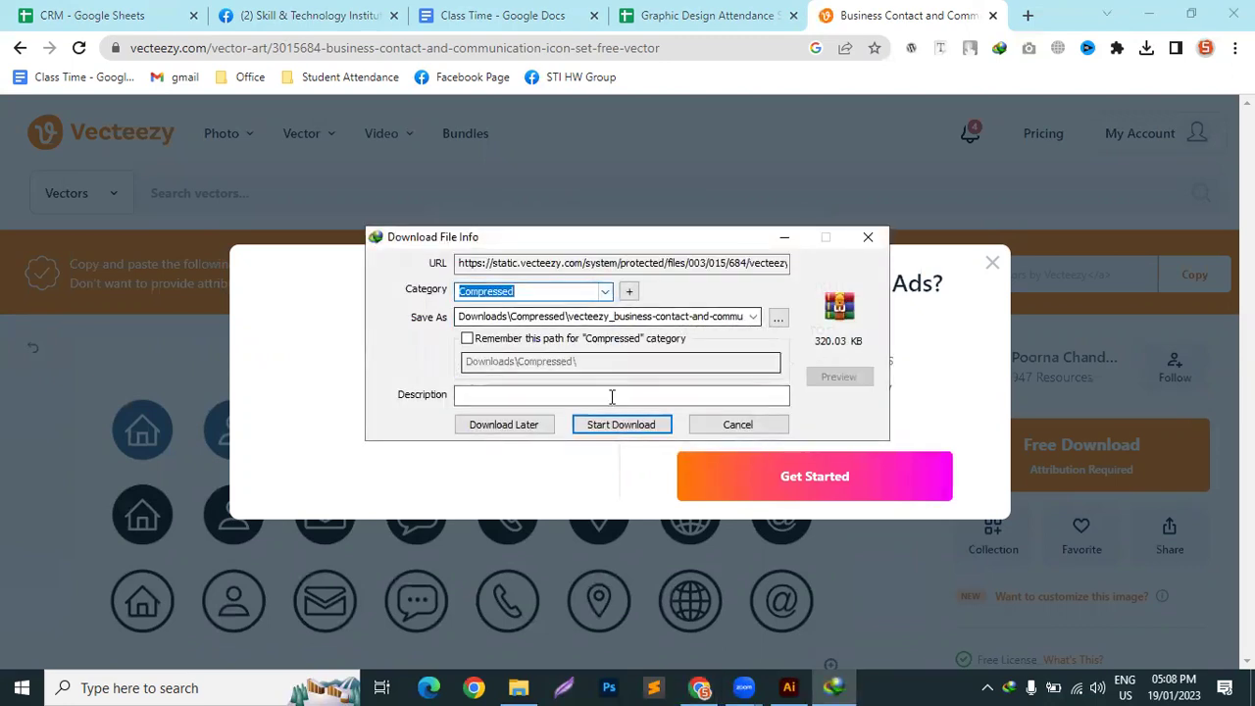
{"action": "left_click", "coordinate": [611, 425]}
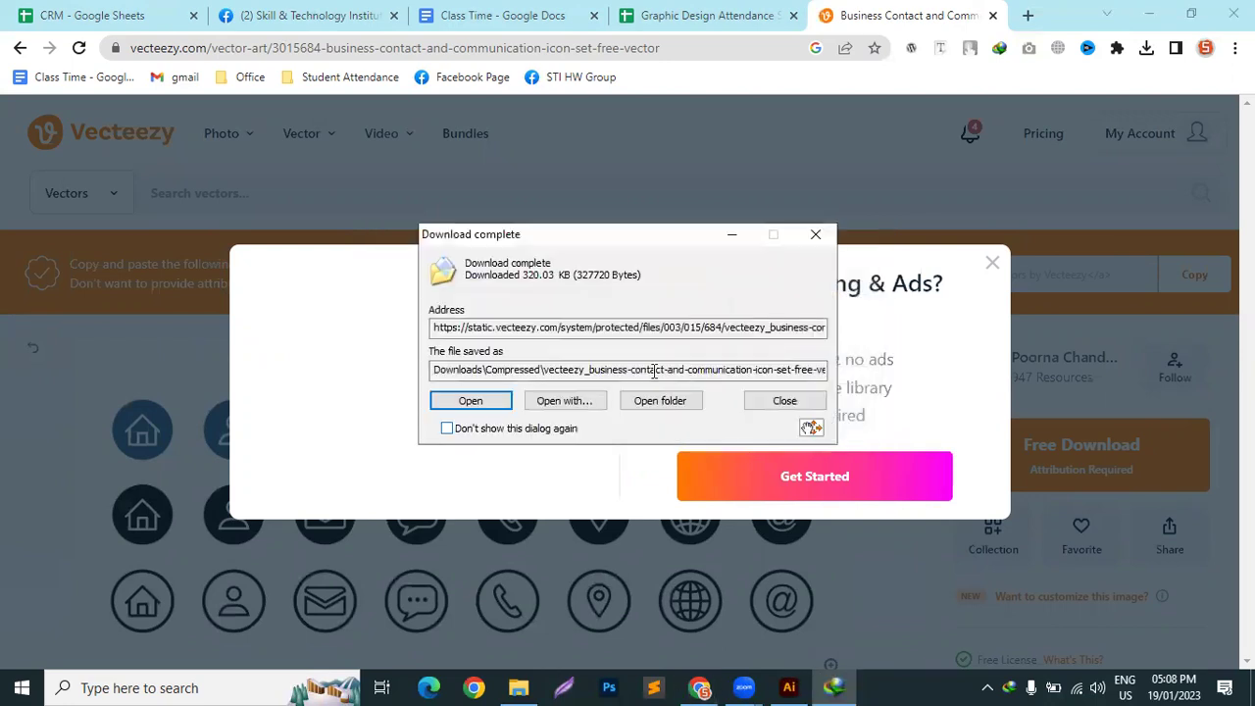
{"action": "left_click", "coordinate": [815, 234]}
In Downloads\Compressed, delete the older contact icons folder
{"action": "left_click", "coordinate": [518, 688]}
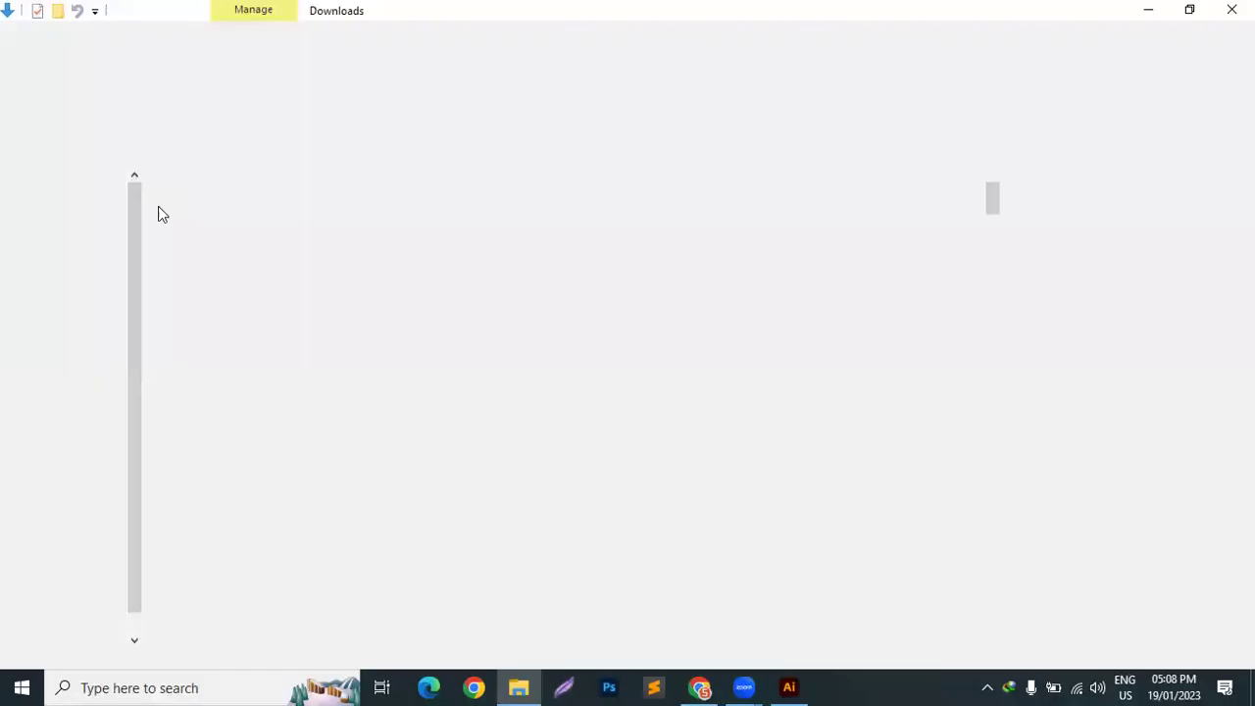
{"action": "double_click", "coordinate": [319, 292]}
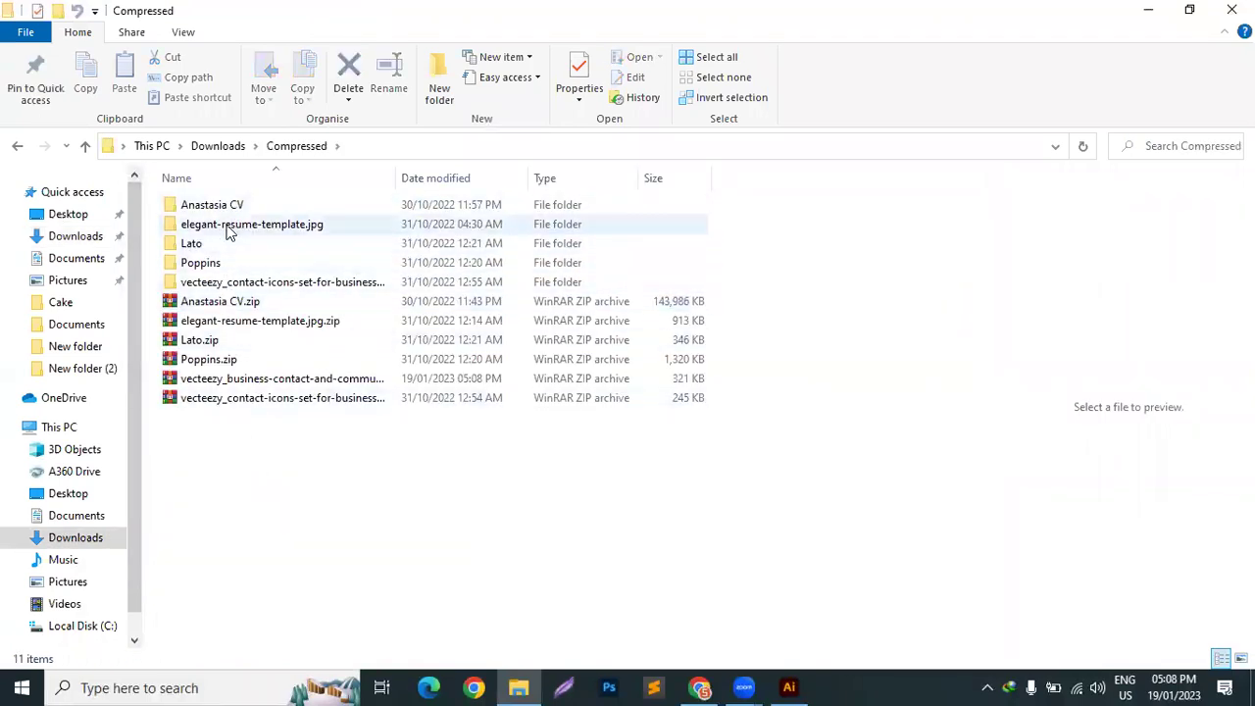
{"action": "left_click", "coordinate": [229, 284]}
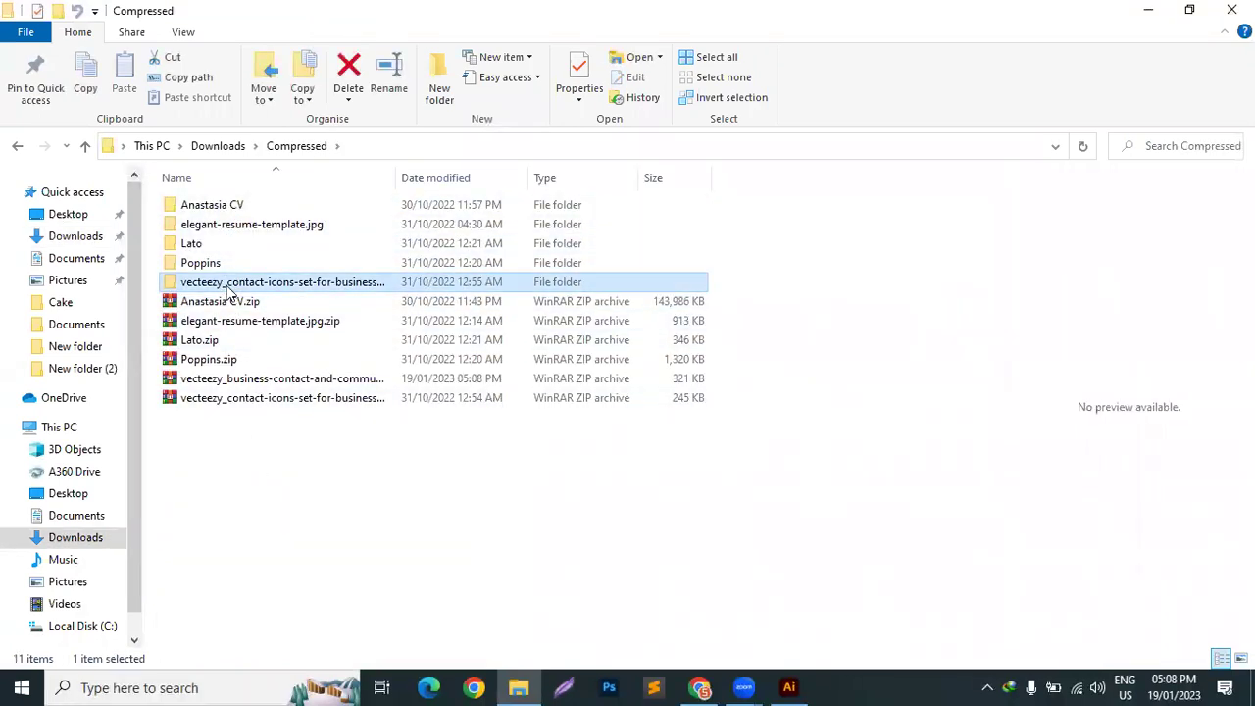
{"action": "key", "text": "Delete"}
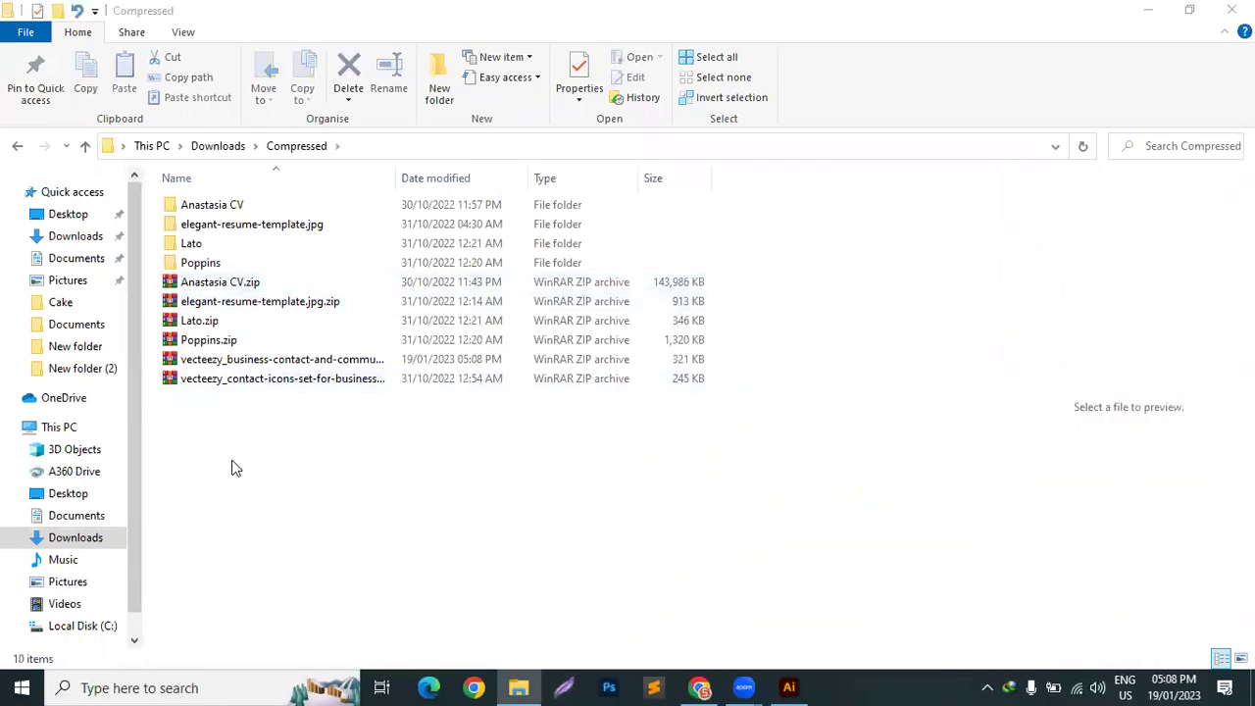
Extract the new business contact icon zip to its default location and select ContactIcons6.eps inside it
{"action": "left_click", "coordinate": [264, 360]}
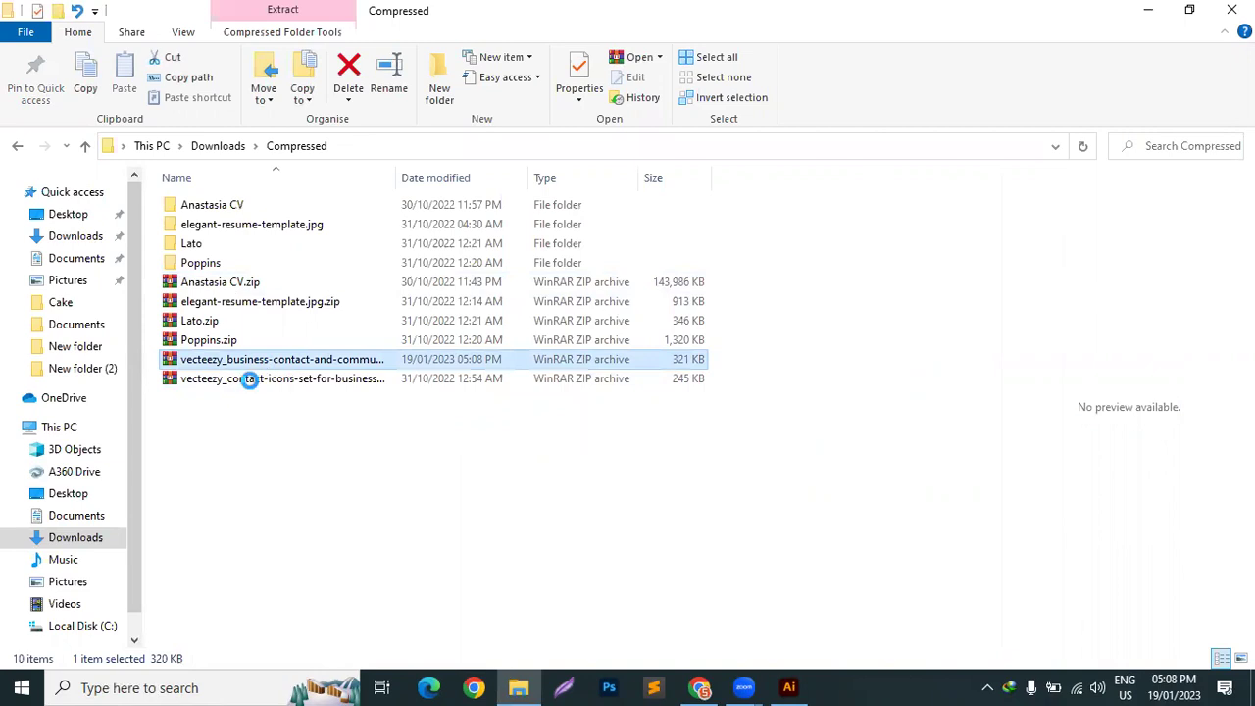
{"action": "right_click", "coordinate": [265, 359]}
{"action": "left_click", "coordinate": [328, 317]}
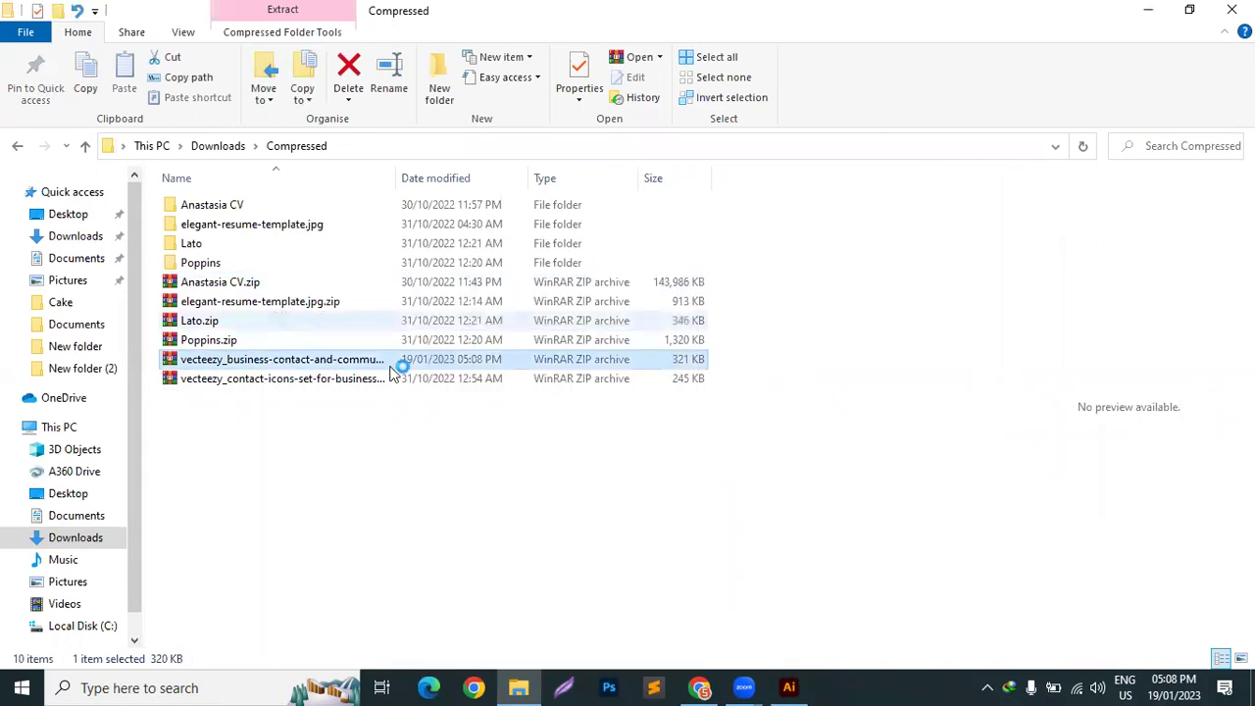
{"action": "left_click", "coordinate": [692, 551]}
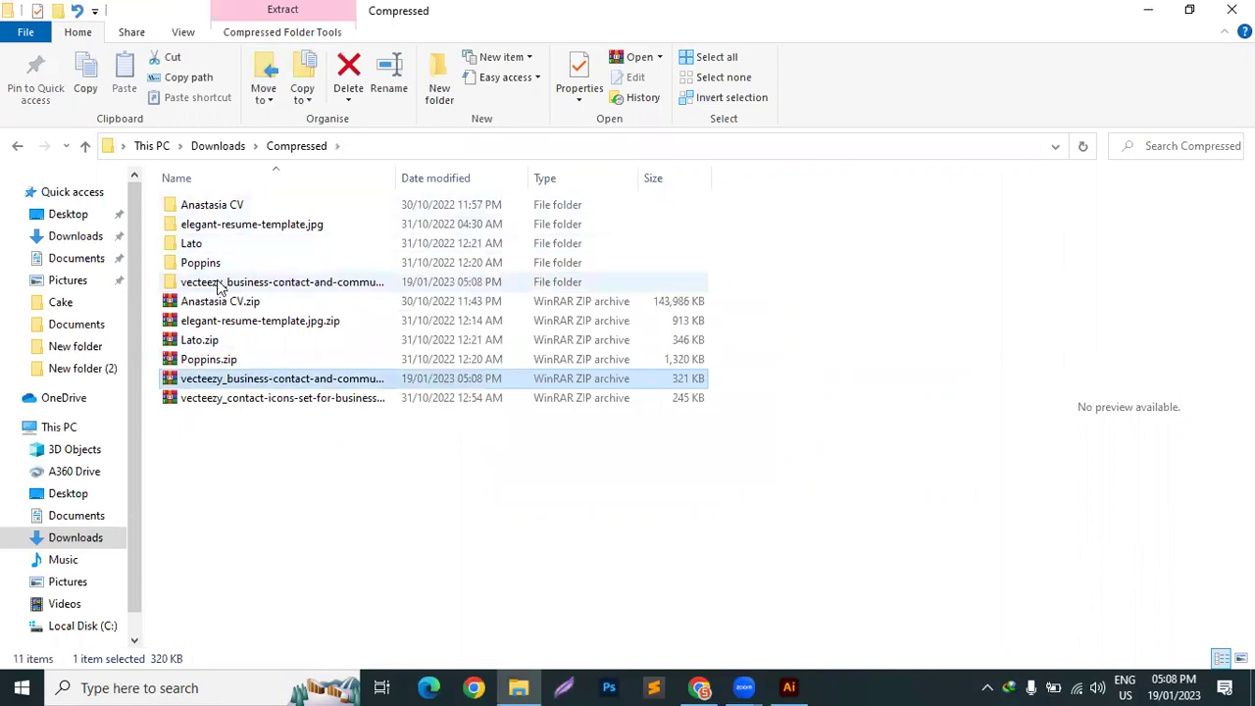
{"action": "double_click", "coordinate": [219, 284]}
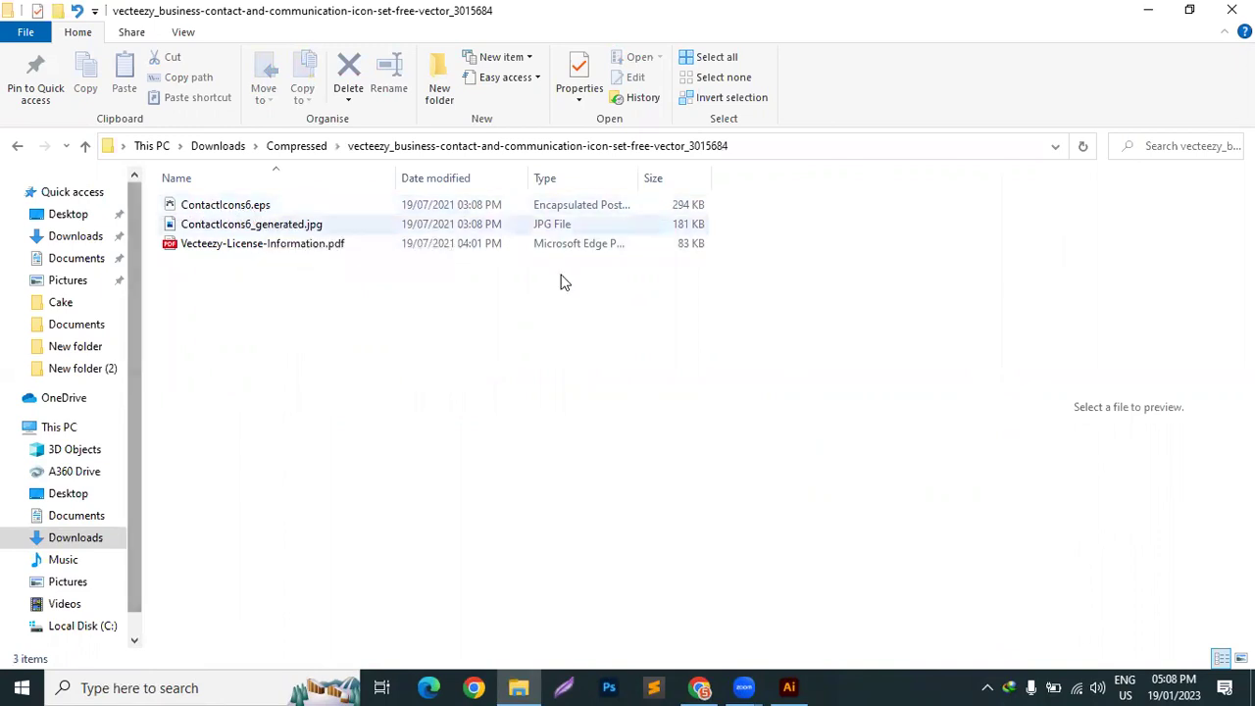
{"action": "left_click", "coordinate": [1242, 658]}
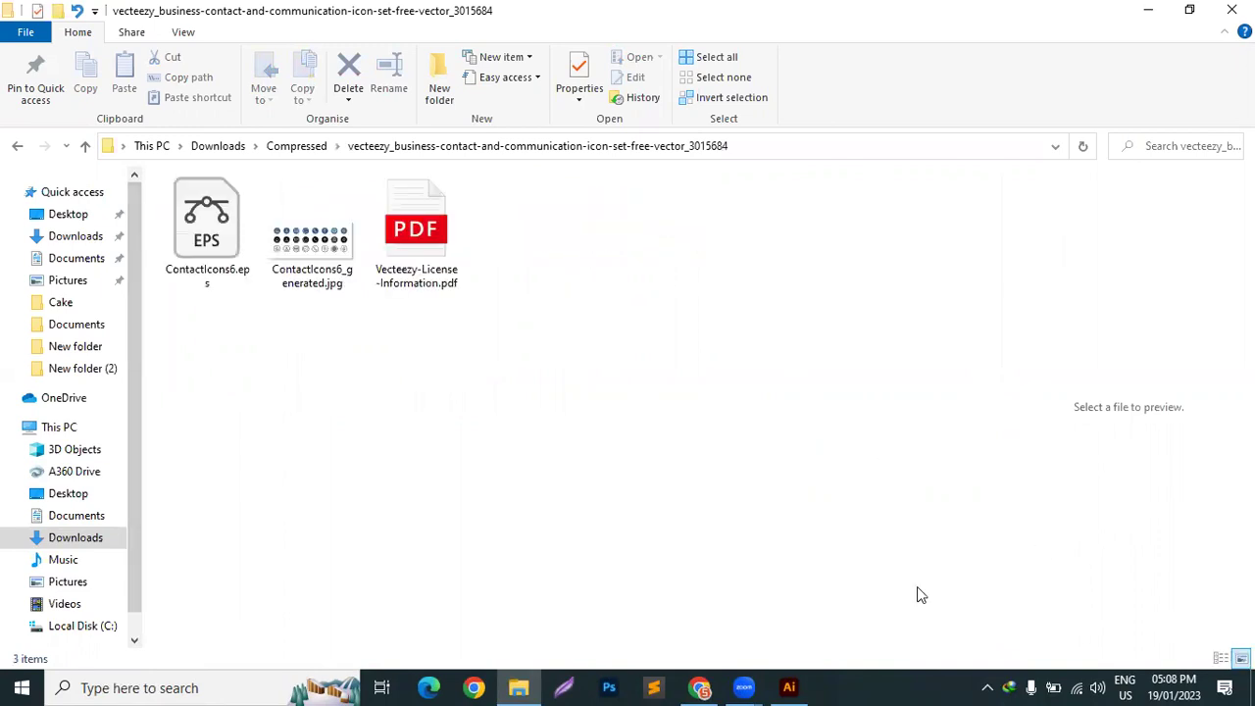
{"action": "left_click", "coordinate": [201, 231]}
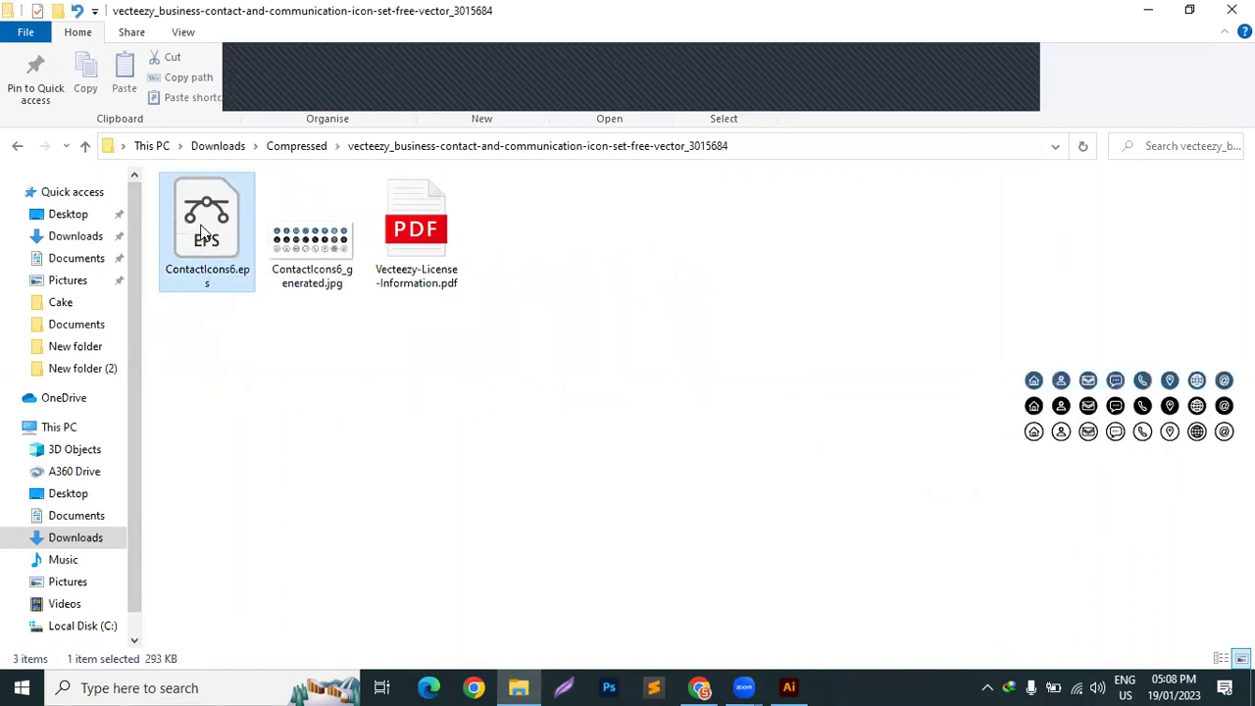
{"action": "right_click", "coordinate": [201, 230]}
Open ContactIcons6.eps in Adobe Illustrator
{"action": "mouse_move", "coordinate": [490, 363]}
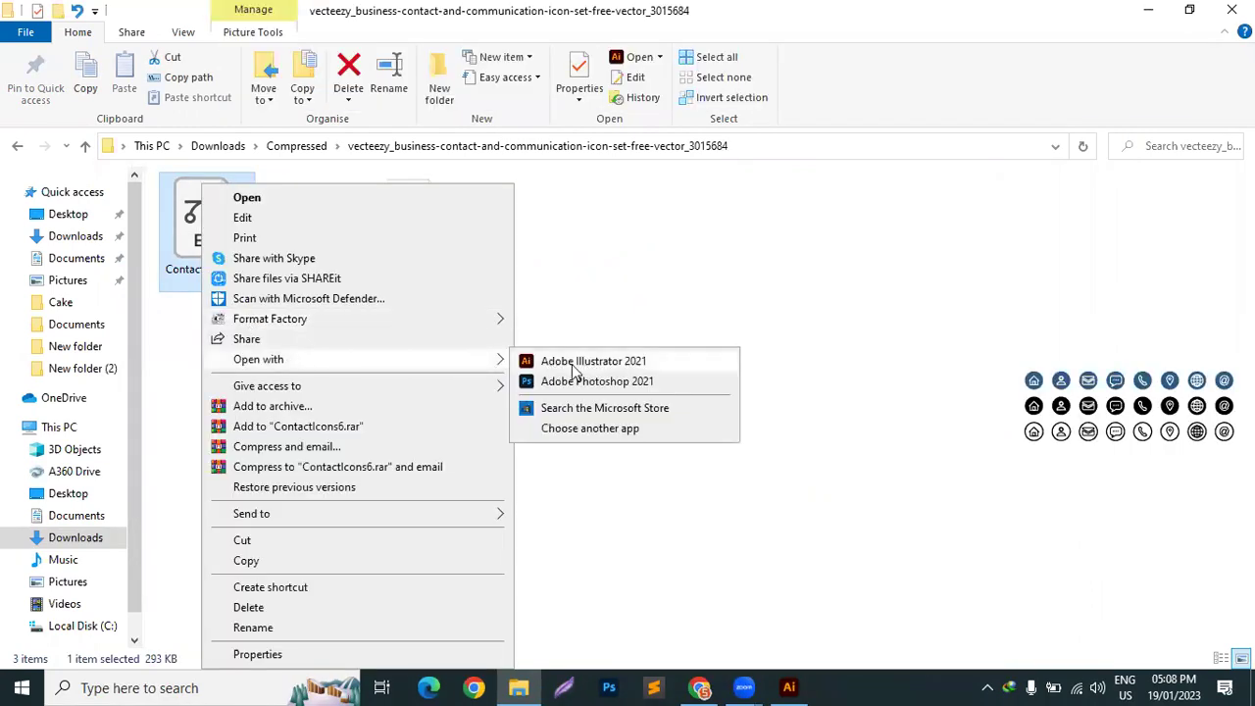
{"action": "left_click", "coordinate": [581, 364]}
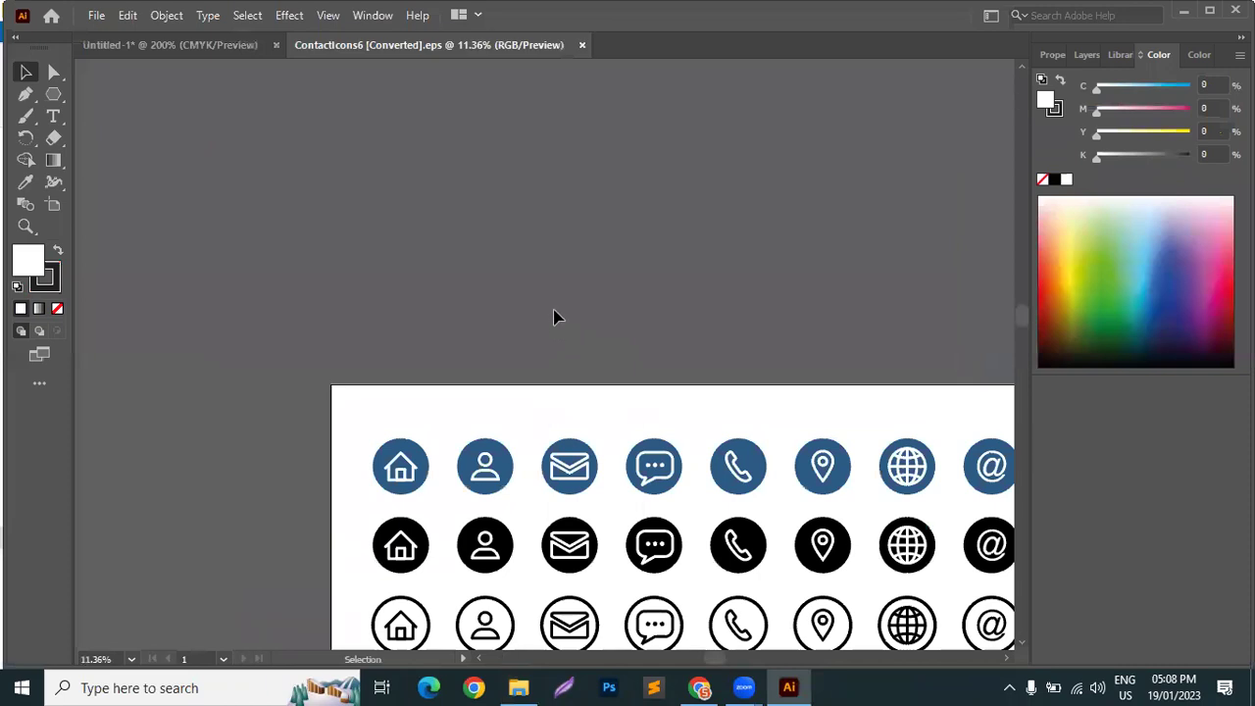
{"action": "scroll", "coordinate": [544, 333], "scroll_direction": "down", "scroll_amount": 4}
{"action": "scroll", "coordinate": [554, 329], "scroll_direction": "down", "scroll_amount": 2}
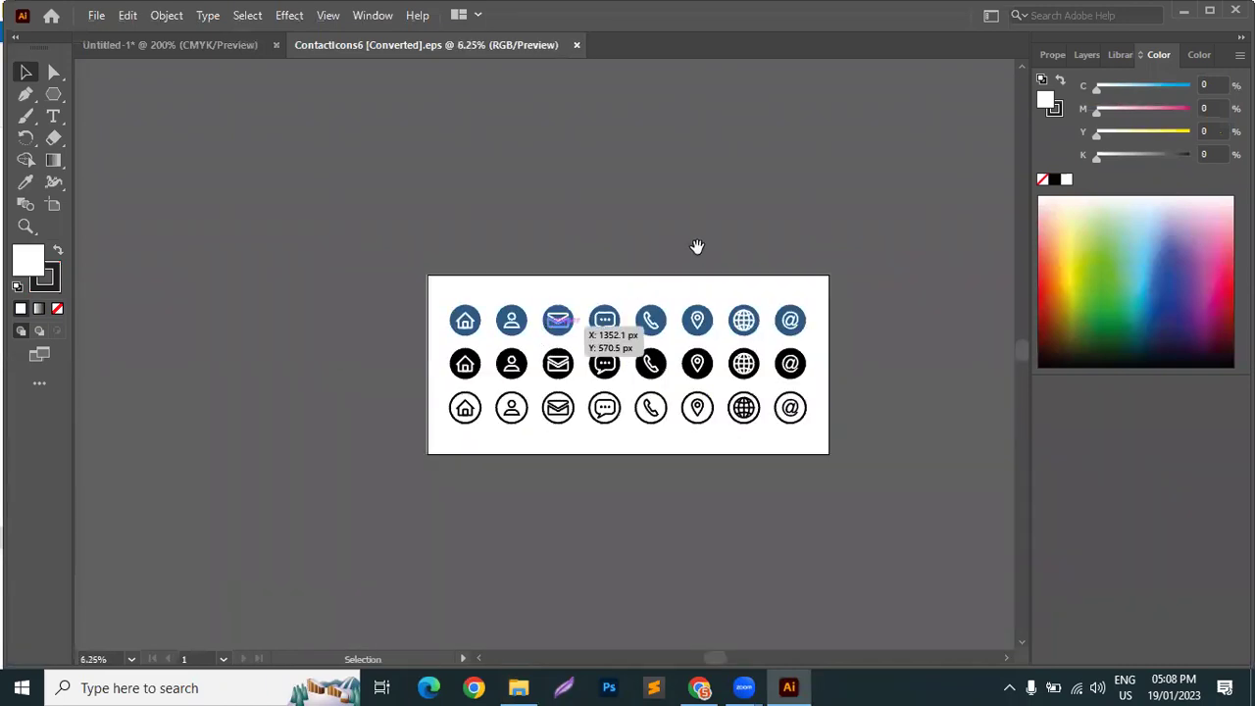
{"action": "scroll", "coordinate": [556, 324], "scroll_direction": "up", "scroll_amount": 1}
Ungroup the whole icon set, then ungroup each of its three icon rows
{"action": "left_click", "coordinate": [502, 331]}
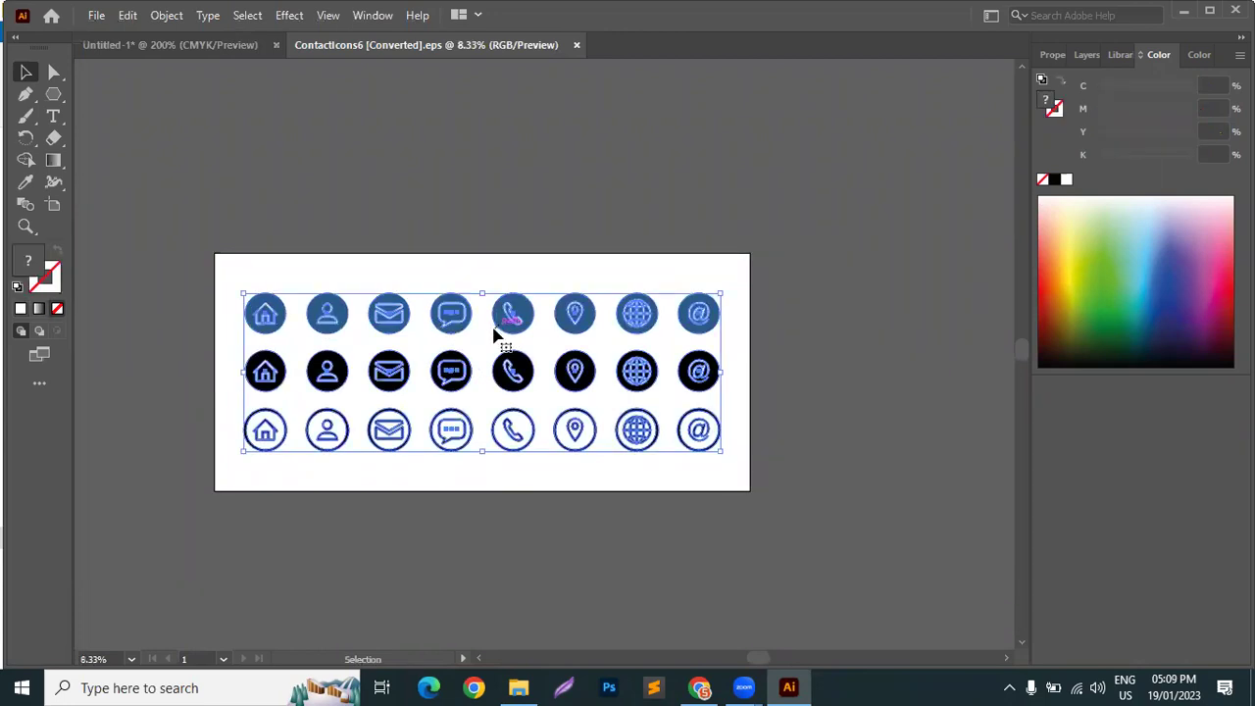
{"action": "right_click", "coordinate": [490, 312]}
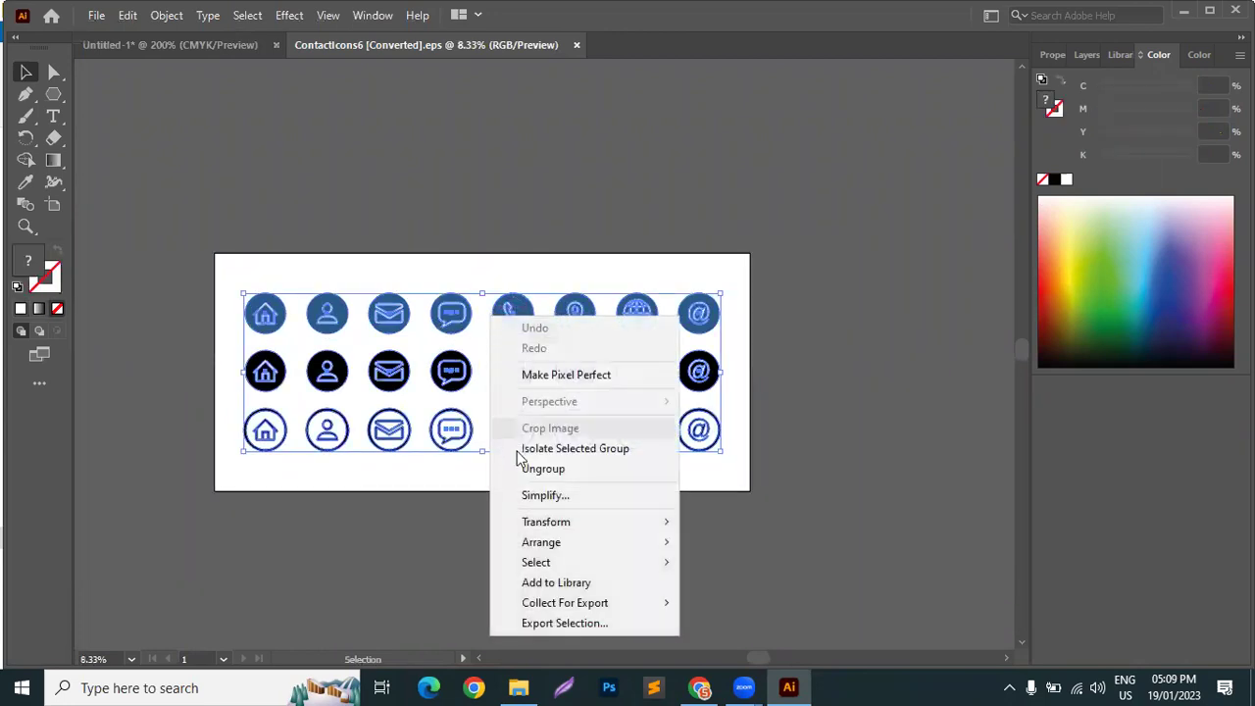
{"action": "left_click", "coordinate": [516, 467]}
{"action": "left_click", "coordinate": [454, 310]}
{"action": "right_click", "coordinate": [454, 311]}
{"action": "left_click", "coordinate": [506, 457]}
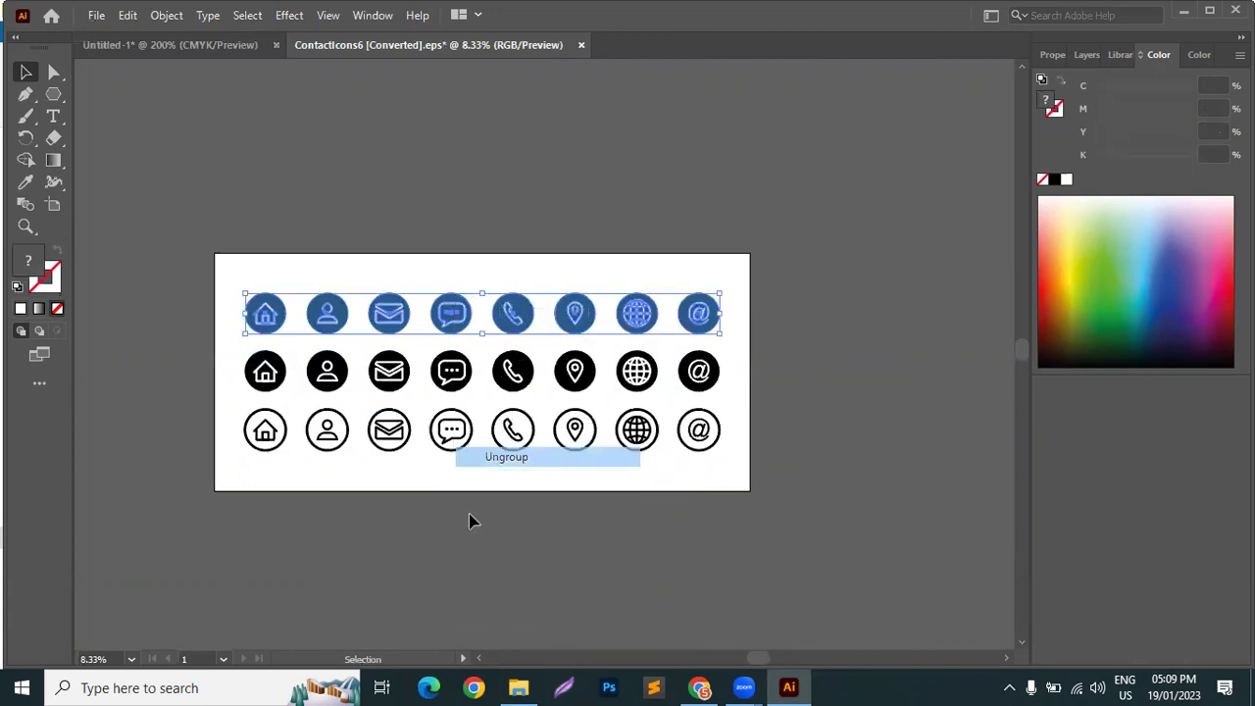
{"action": "left_click", "coordinate": [457, 375]}
{"action": "right_click", "coordinate": [457, 375]}
{"action": "left_click", "coordinate": [495, 212]}
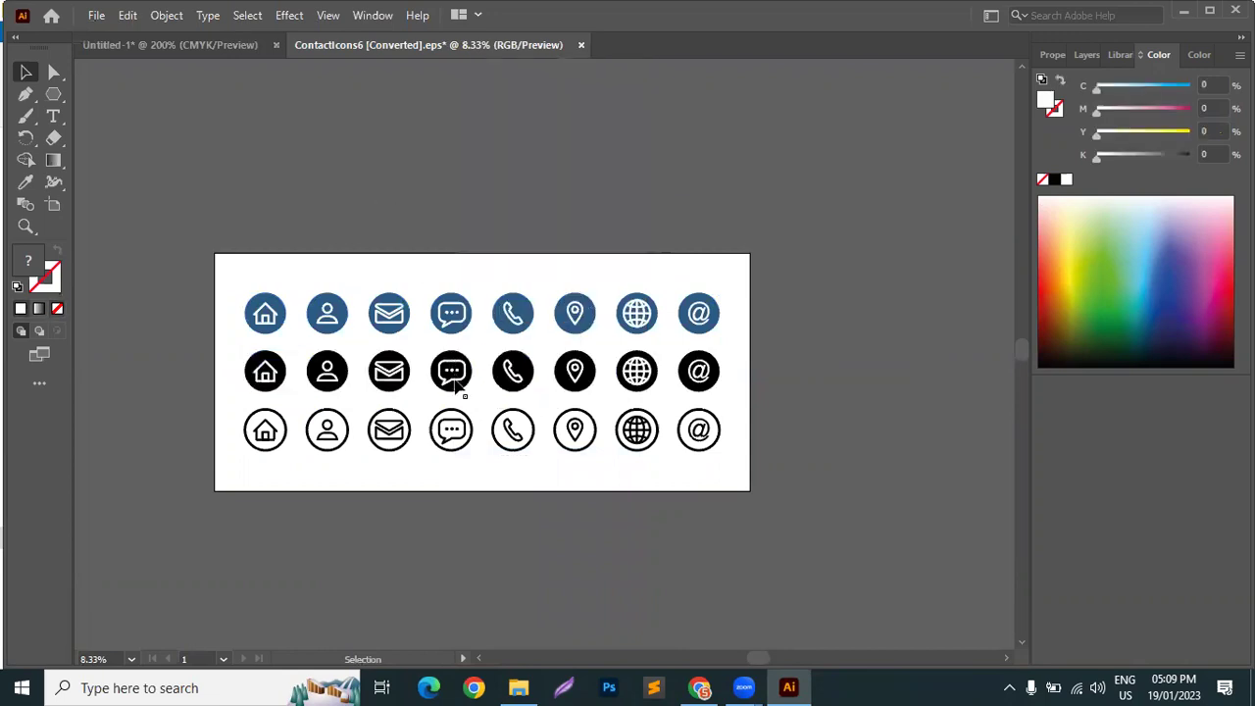
{"action": "left_click", "coordinate": [449, 422]}
{"action": "right_click", "coordinate": [450, 422]}
{"action": "left_click", "coordinate": [504, 258]}
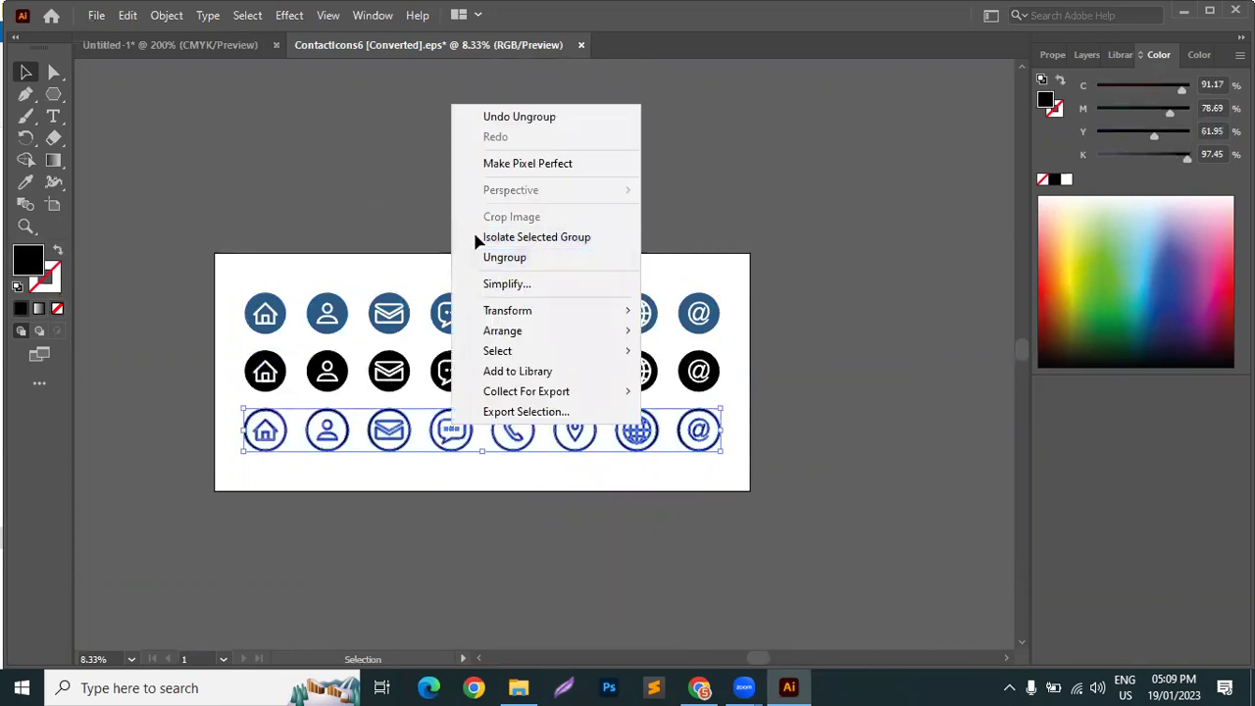
{"action": "left_click", "coordinate": [134, 319]}
Move the blue house icon onto the left pasteboard and ungroup it
{"action": "scroll", "coordinate": [134, 319], "scroll_direction": "up", "scroll_amount": 3}
{"action": "scroll", "coordinate": [392, 359], "scroll_direction": "down", "scroll_amount": 1}
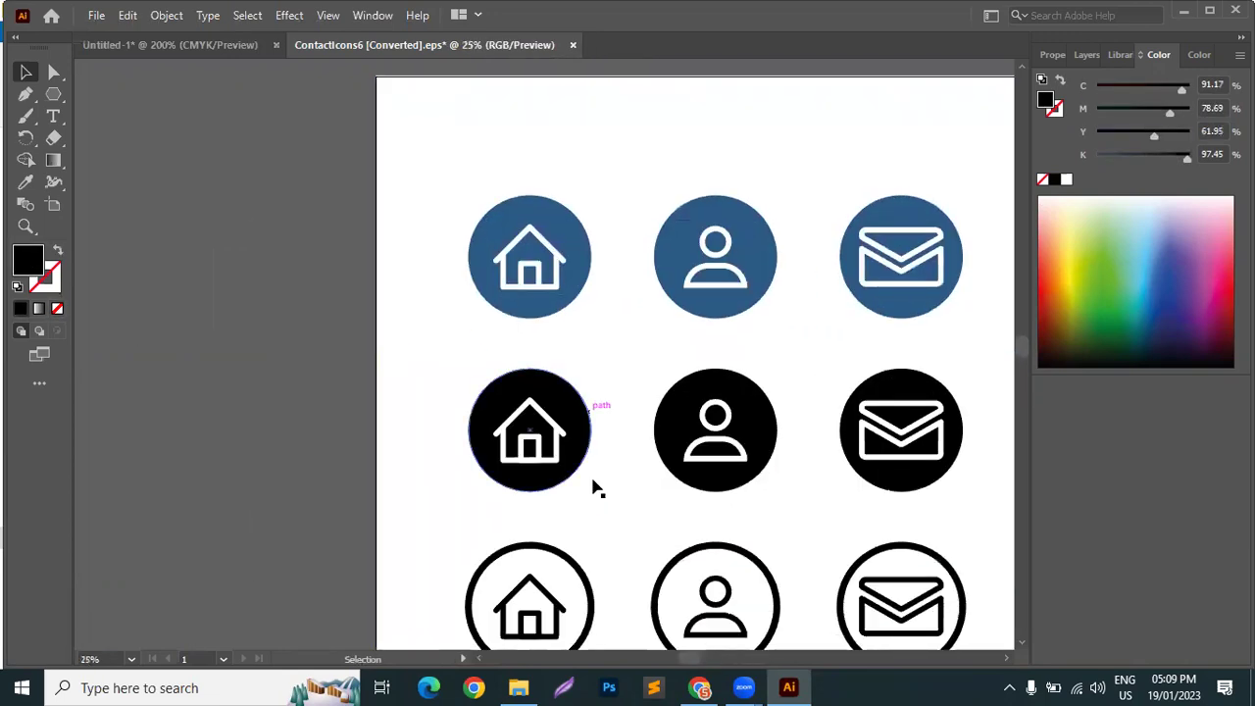
{"action": "scroll", "coordinate": [588, 461], "scroll_direction": "down", "scroll_amount": 1}
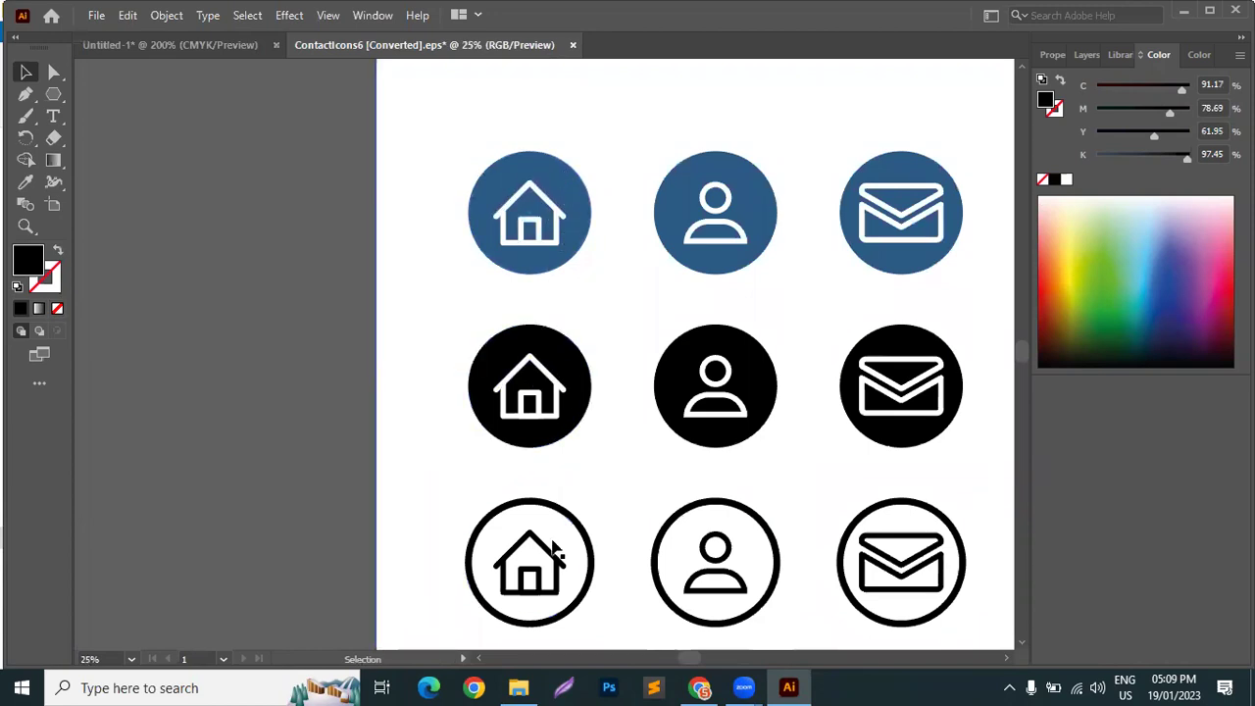
{"action": "scroll", "coordinate": [525, 442], "scroll_direction": "down", "scroll_amount": 1}
{"action": "scroll", "coordinate": [545, 314], "scroll_direction": "up", "scroll_amount": 2}
{"action": "left_click", "coordinate": [564, 217]}
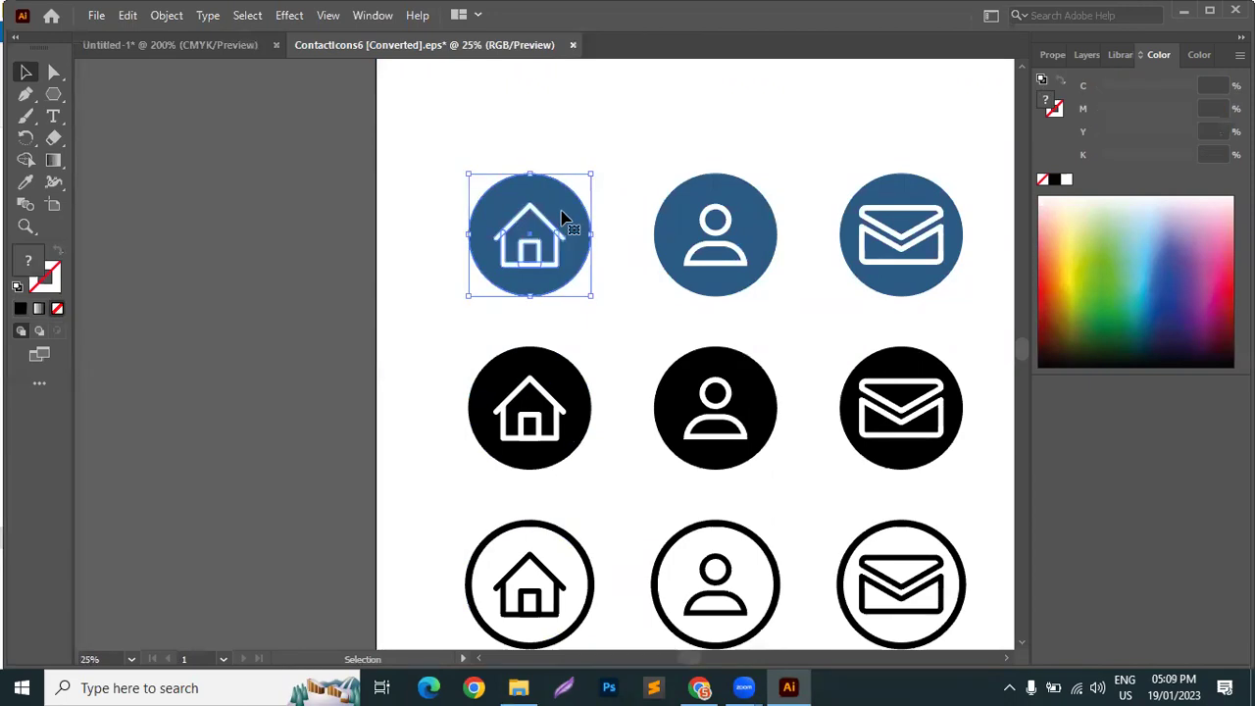
{"action": "left_click_drag", "start_coordinate": [549, 210], "coordinate": [252, 210]}
{"action": "right_click", "coordinate": [252, 203]}
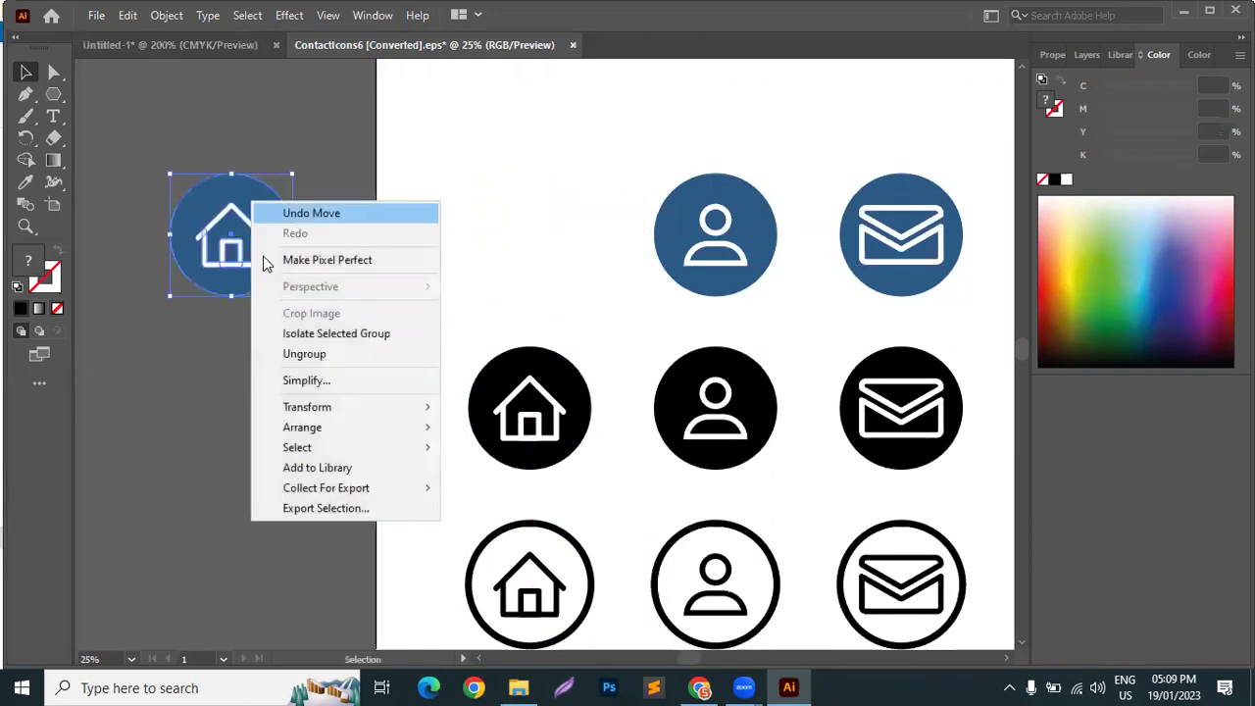
{"action": "left_click", "coordinate": [292, 355]}
{"action": "left_click", "coordinate": [218, 302]}
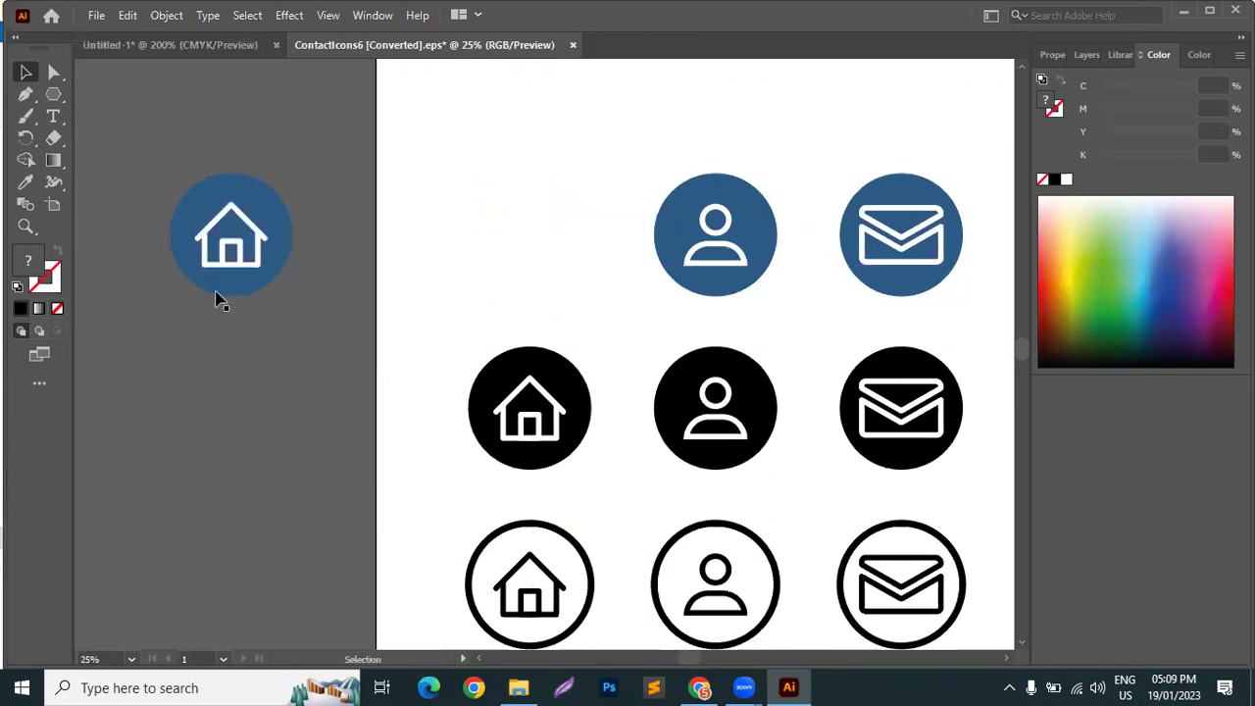
Shrink the white house shape inside the blue circle
{"action": "scroll", "coordinate": [137, 218], "scroll_direction": "up", "scroll_amount": 1}
{"action": "scroll", "coordinate": [148, 340], "scroll_direction": "up", "scroll_amount": 5}
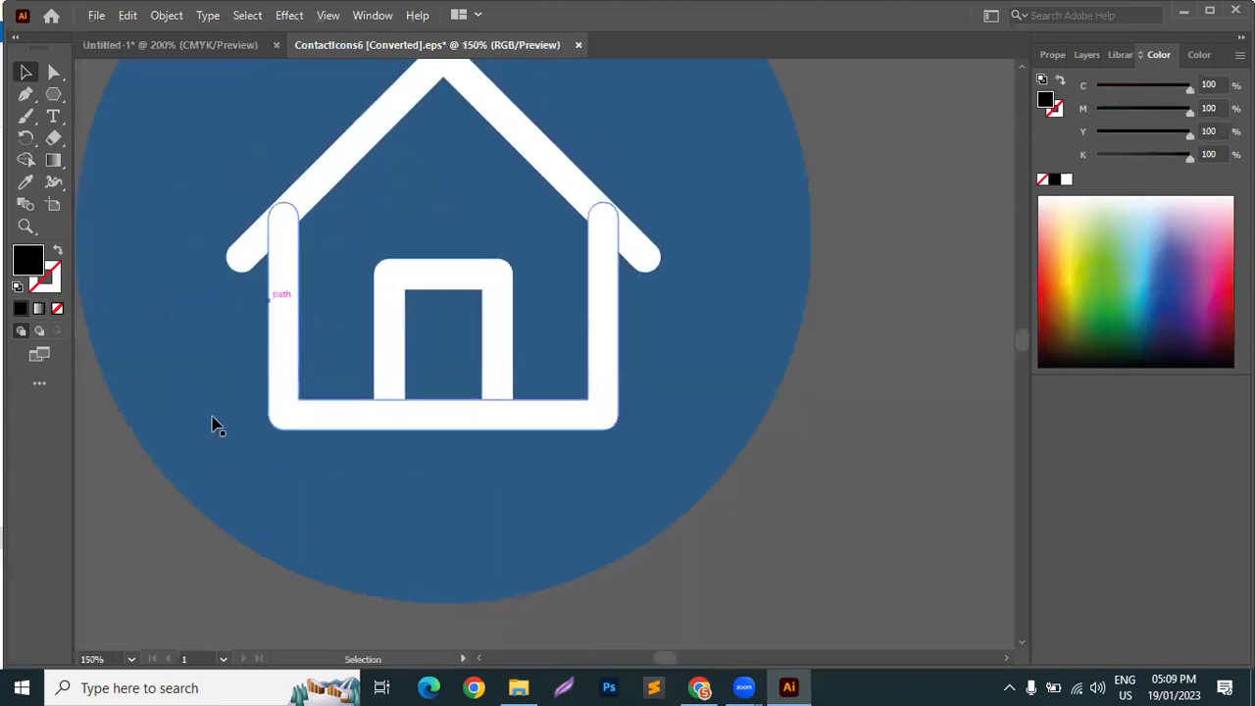
{"action": "scroll", "coordinate": [603, 428], "scroll_direction": "down", "scroll_amount": 1}
{"action": "left_click", "coordinate": [566, 169]}
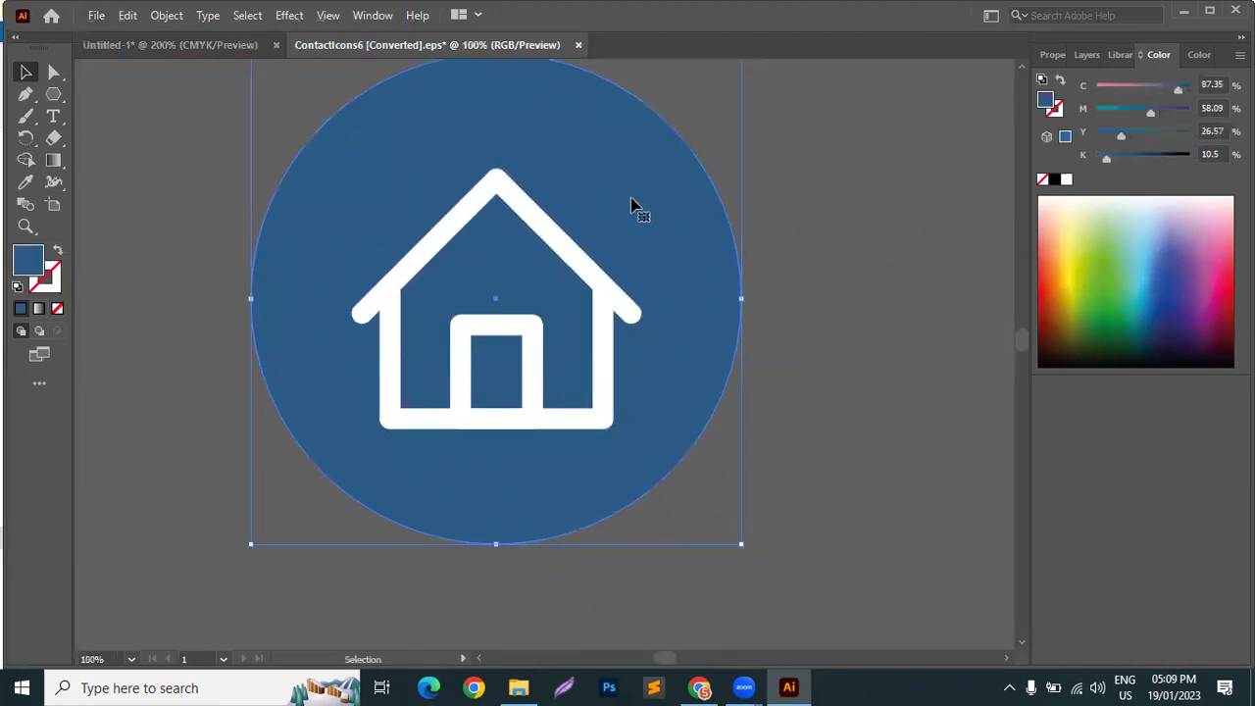
{"action": "left_click", "coordinate": [574, 257]}
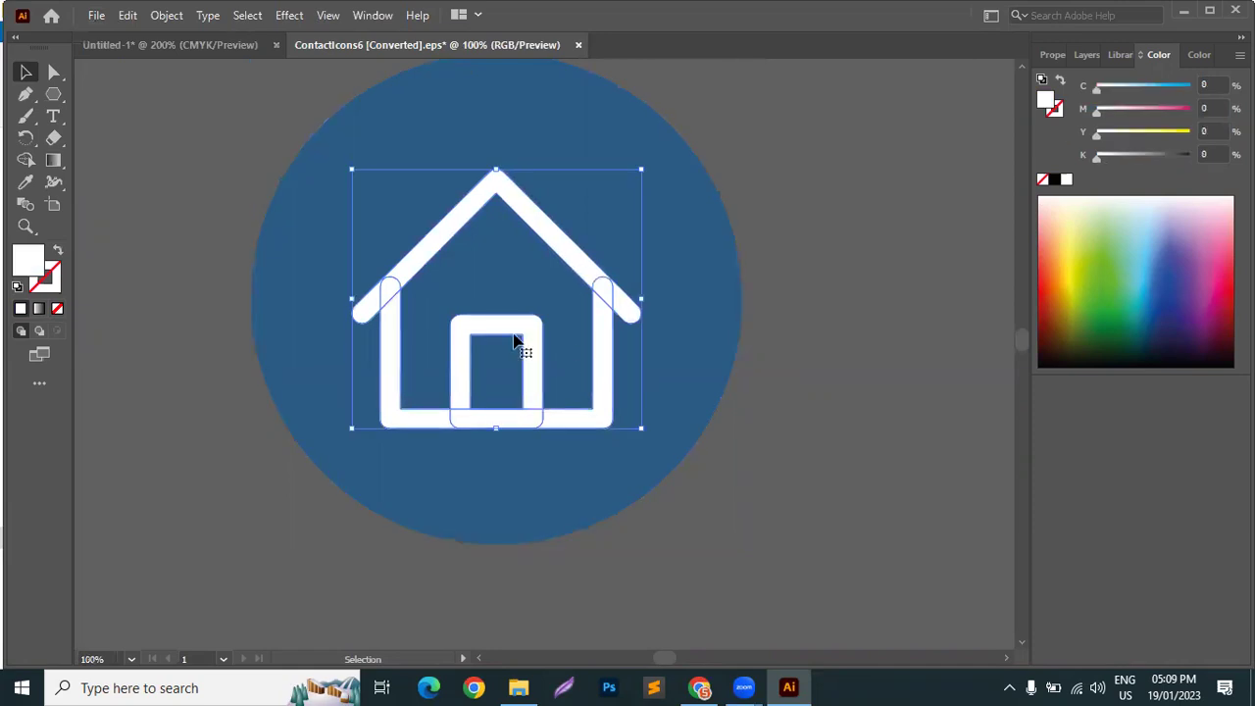
{"action": "left_click", "coordinate": [393, 265]}
{"action": "left_click_drag", "start_coordinate": [396, 274], "coordinate": [663, 286]}
{"action": "key", "text": "ctrl+z"}
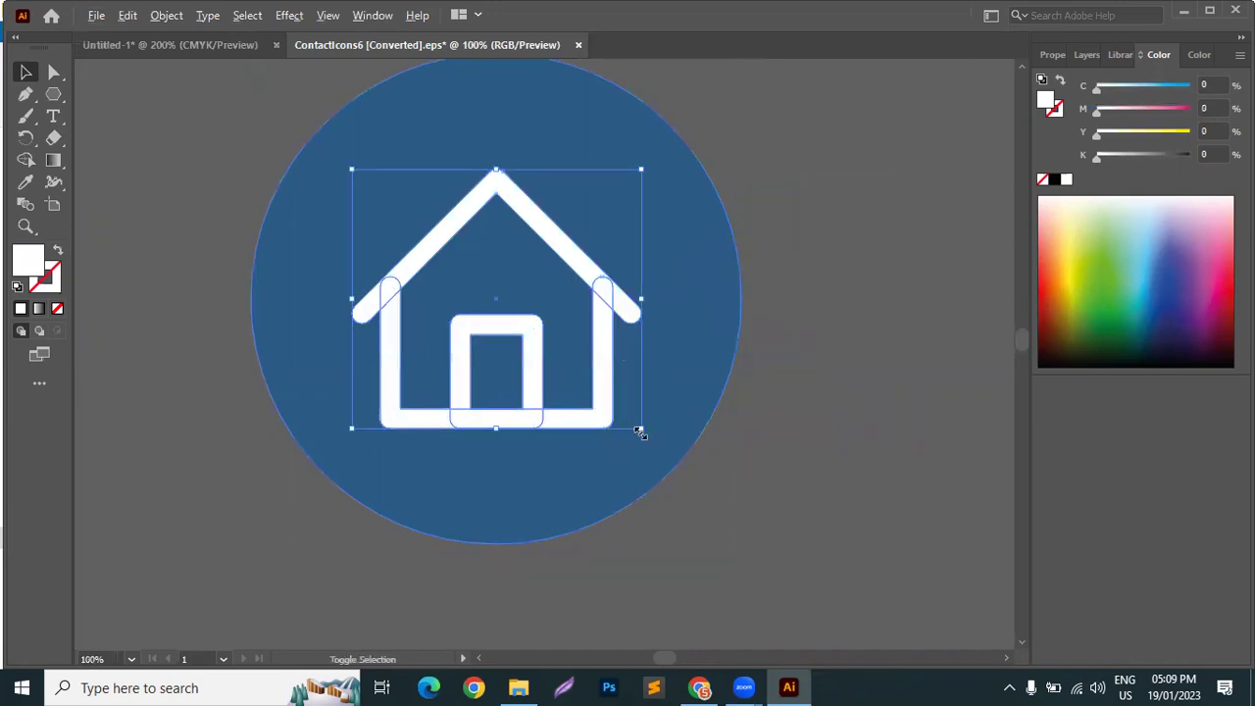
{"action": "left_click_drag", "start_coordinate": [671, 465], "coordinate": [644, 409]}
Ungroup the house into separate parts, testing and undoing moves of the roof and door
{"action": "right_click", "coordinate": [588, 325]}
{"action": "left_click", "coordinate": [655, 477]}
{"action": "left_click", "coordinate": [806, 476]}
{"action": "left_click", "coordinate": [560, 269]}
{"action": "left_click_drag", "start_coordinate": [560, 269], "coordinate": [614, 280]}
{"action": "key", "text": "ctrl+z"}
{"action": "scroll", "coordinate": [774, 406], "scroll_direction": "down", "scroll_amount": 4}
{"action": "scroll", "coordinate": [535, 406], "scroll_direction": "up", "scroll_amount": 3}
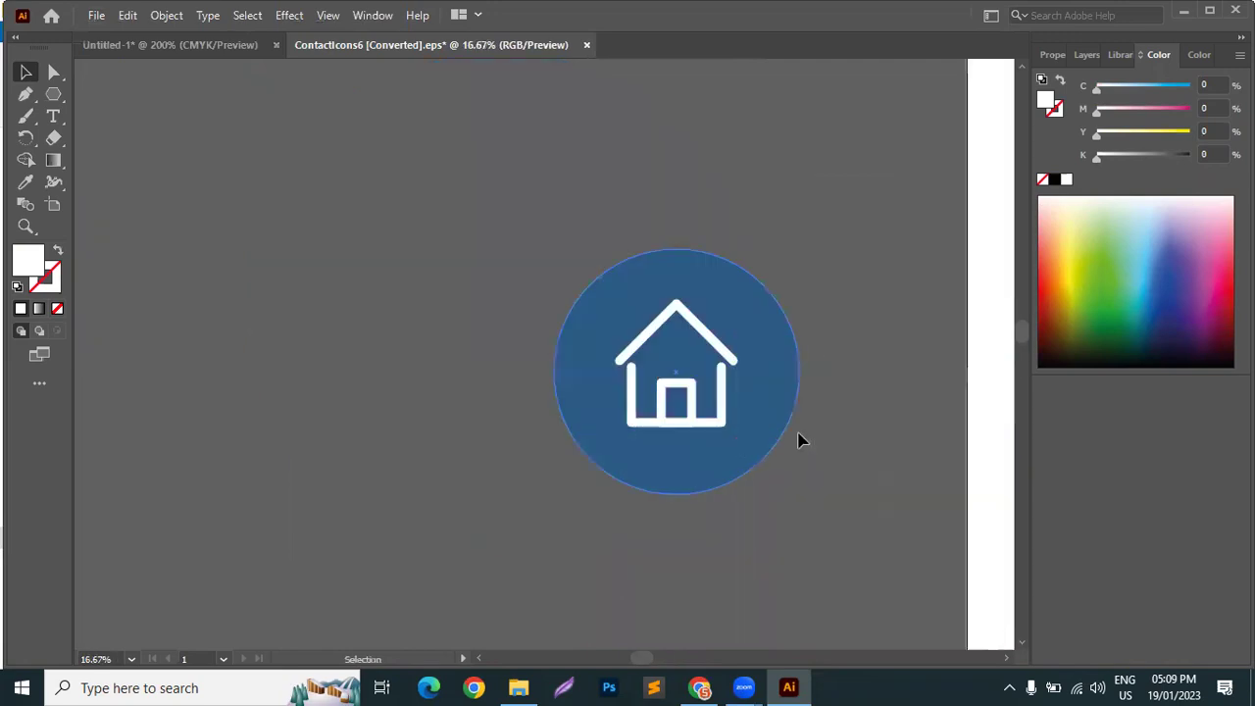
{"action": "scroll", "coordinate": [799, 440], "scroll_direction": "up", "scroll_amount": 1}
{"action": "left_click_drag", "start_coordinate": [636, 373], "coordinate": [700, 359]}
{"action": "key", "text": "ctrl+z"}
{"action": "left_click", "coordinate": [735, 507]}
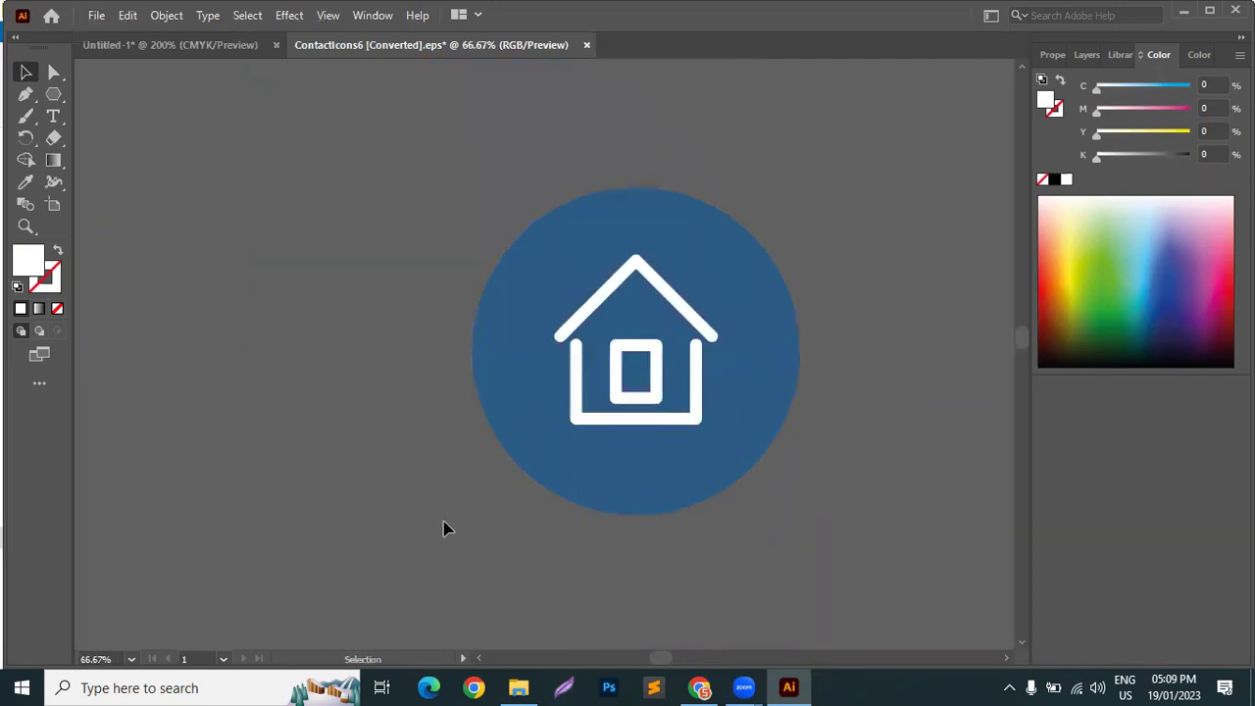
Move the outline house icon off the artboard onto the pasteboard
{"action": "scroll", "coordinate": [438, 486], "scroll_direction": "down", "scroll_amount": 5}
{"action": "scroll", "coordinate": [697, 526], "scroll_direction": "down", "scroll_amount": 3}
{"action": "scroll", "coordinate": [707, 499], "scroll_direction": "up", "scroll_amount": 1}
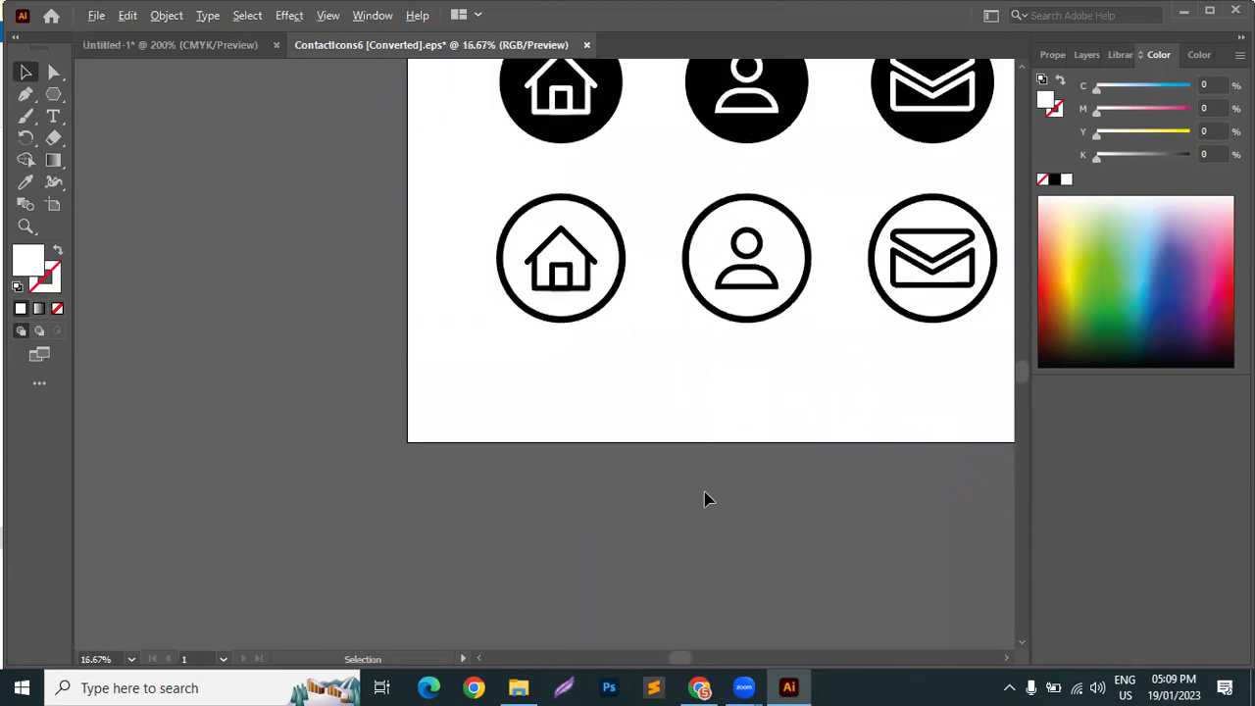
{"action": "scroll", "coordinate": [546, 239], "scroll_direction": "up", "scroll_amount": 2}
{"action": "scroll", "coordinate": [552, 221], "scroll_direction": "down", "scroll_amount": 2}
{"action": "left_click_drag", "start_coordinate": [553, 222], "coordinate": [331, 231]}
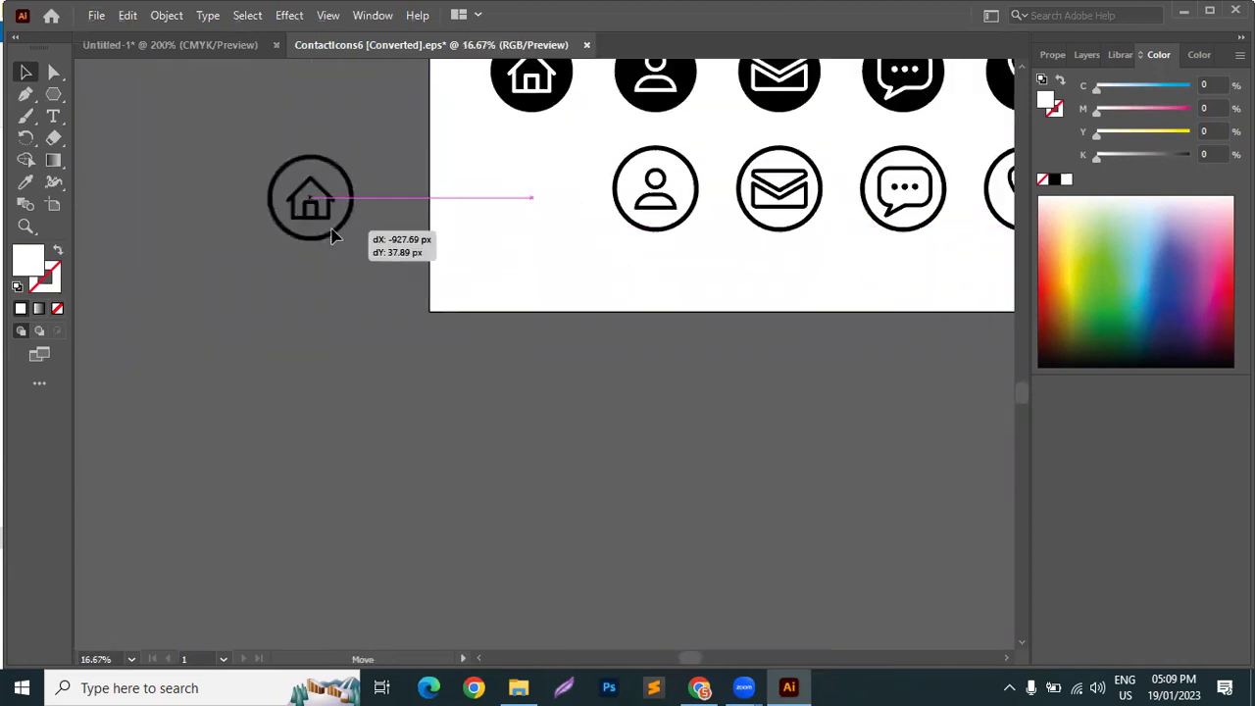
{"action": "scroll", "coordinate": [287, 276], "scroll_direction": "up", "scroll_amount": 4}
{"action": "scroll", "coordinate": [286, 277], "scroll_direction": "up", "scroll_amount": 4}
Turn the blue circle into a white disc with a thick blue ring
{"action": "left_click", "coordinate": [302, 266]}
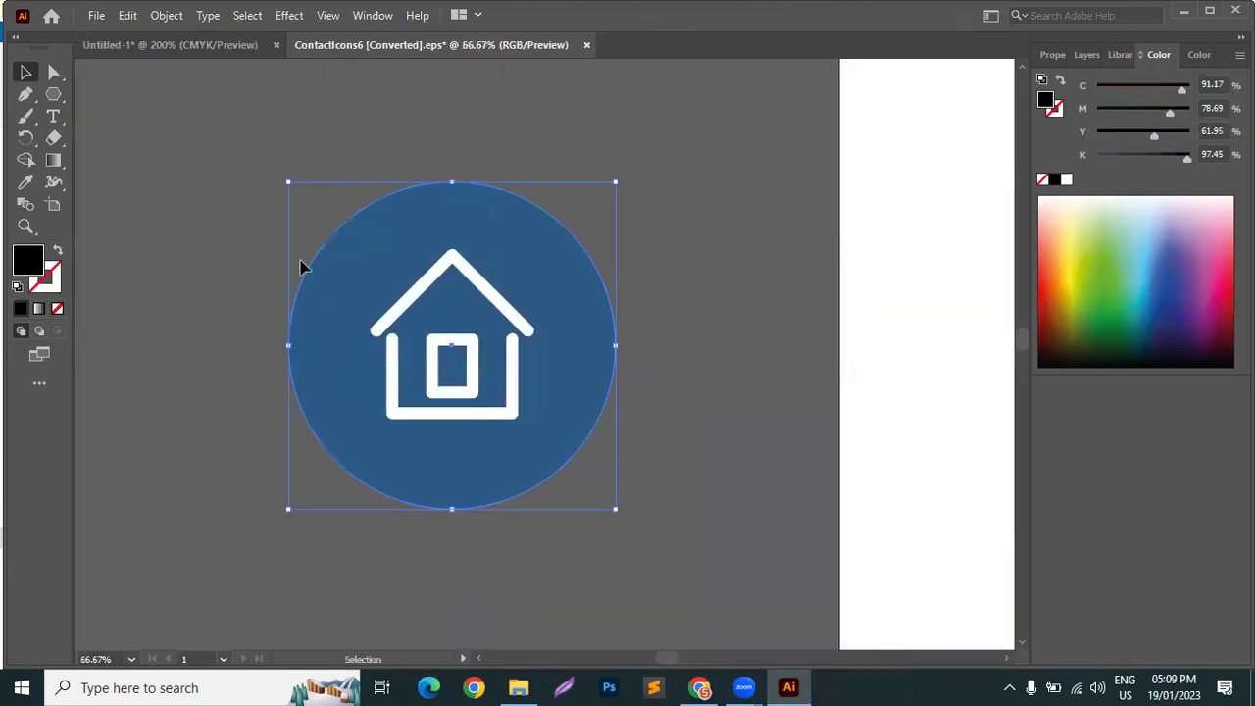
{"action": "left_click", "coordinate": [57, 251]}
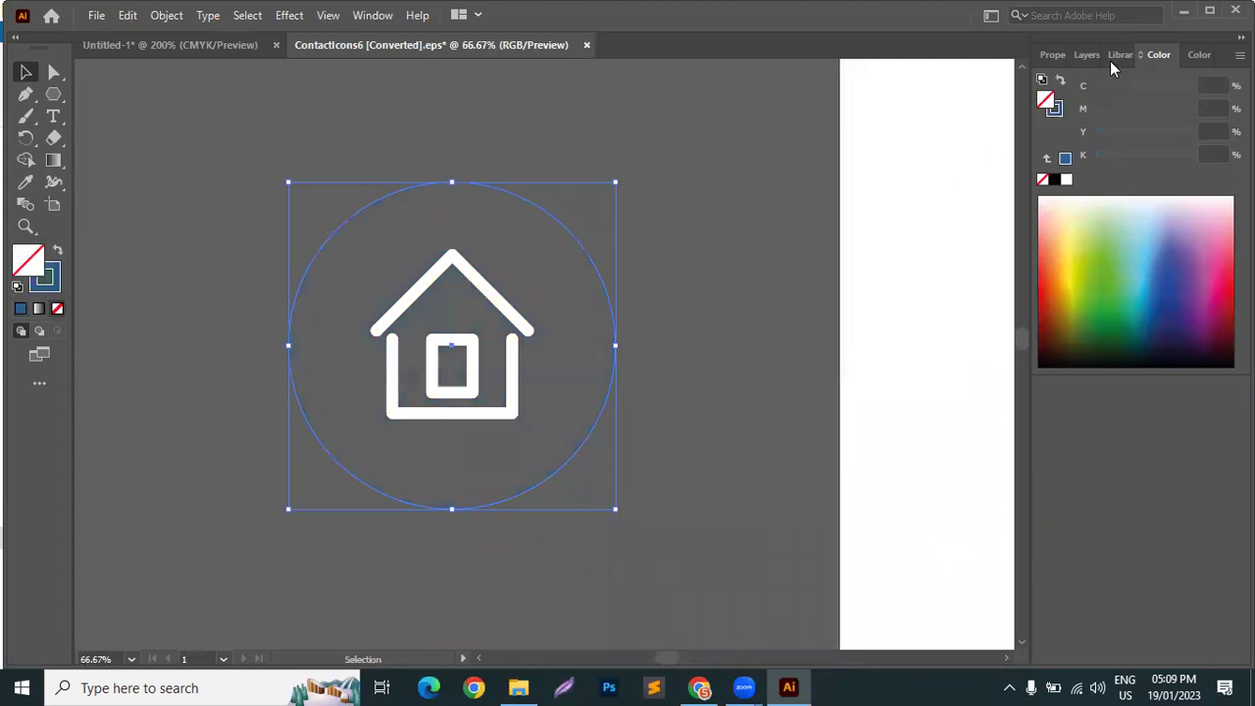
{"action": "left_click", "coordinate": [1050, 55]}
{"action": "left_click", "coordinate": [1111, 280]}
{"action": "left_click", "coordinate": [465, 300]}
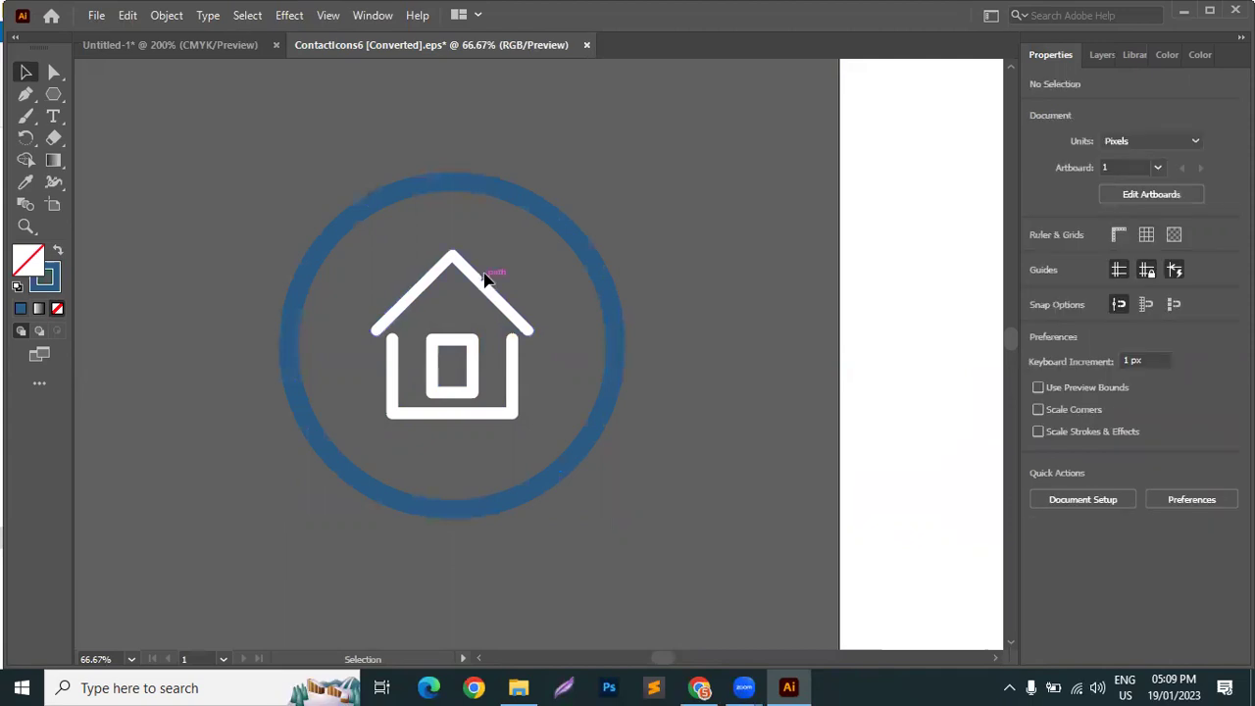
{"action": "left_click", "coordinate": [482, 284]}
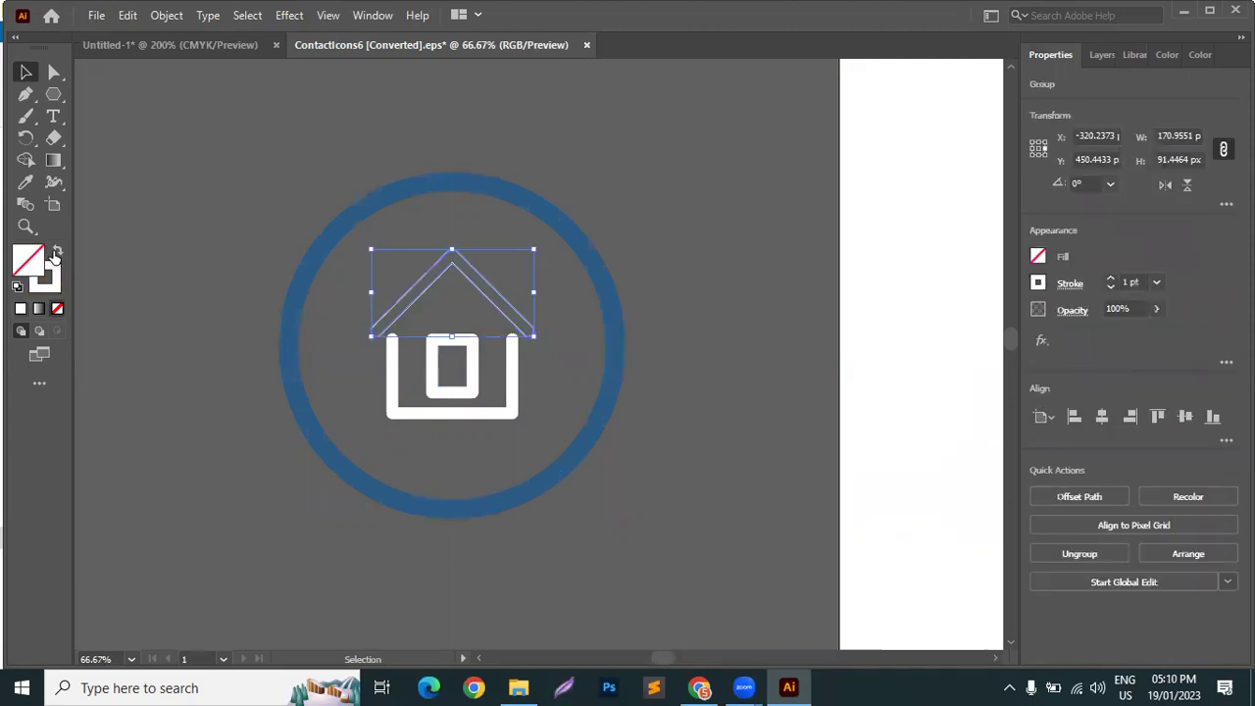
{"action": "left_click", "coordinate": [364, 284]}
{"action": "left_click", "coordinate": [581, 441]}
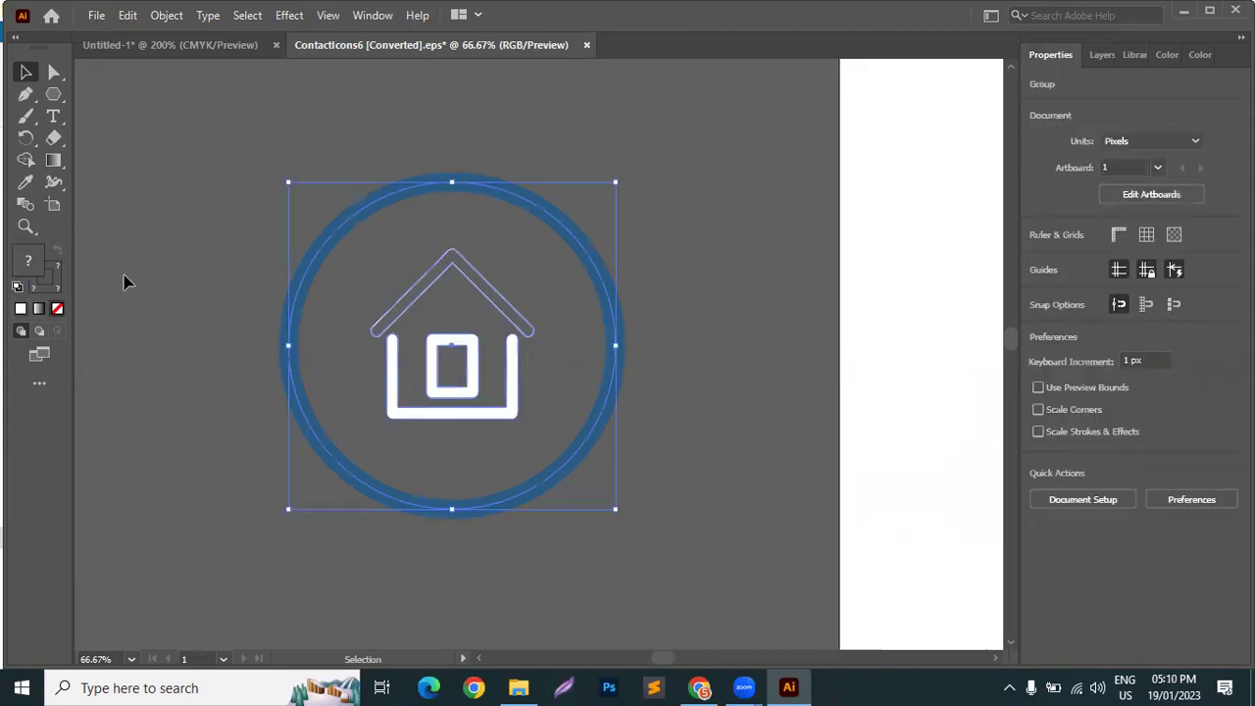
{"action": "left_click", "coordinate": [20, 308]}
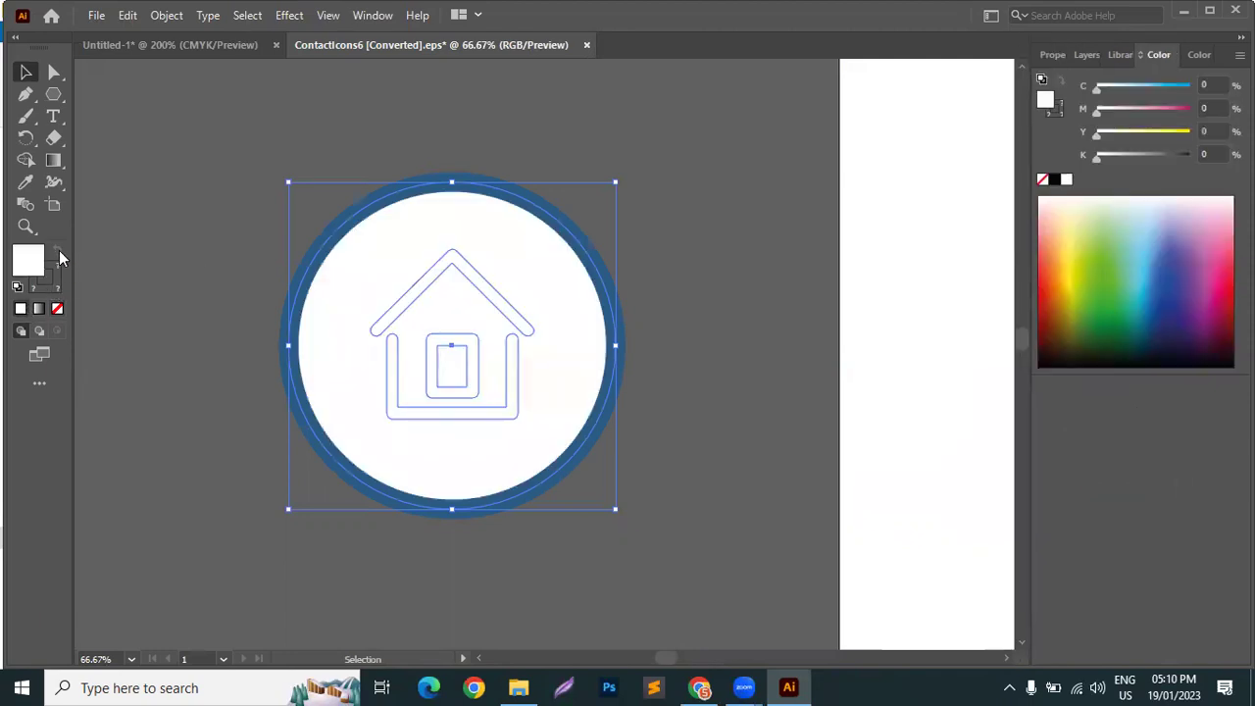
{"action": "left_click", "coordinate": [193, 330]}
Give the roof chevron a 3 pt blue outline with no fill, sampled from the ring
{"action": "left_click", "coordinate": [422, 304]}
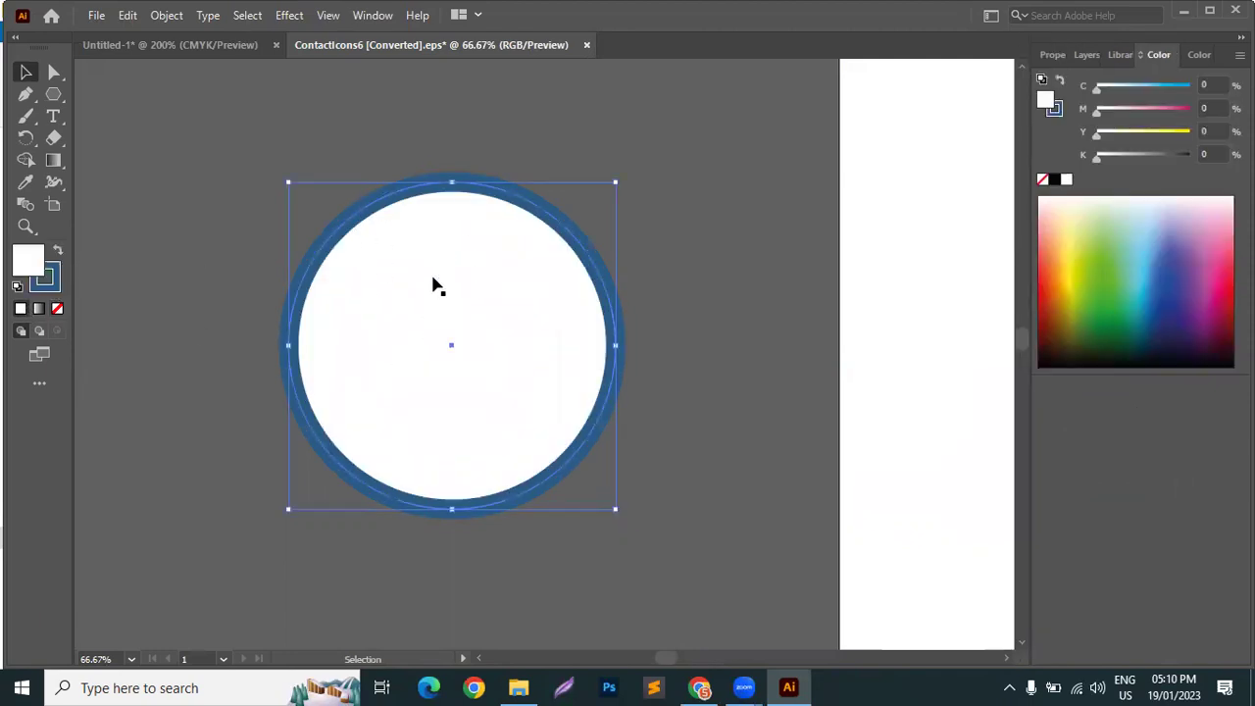
{"action": "left_click", "coordinate": [389, 287]}
{"action": "left_click", "coordinate": [26, 182]}
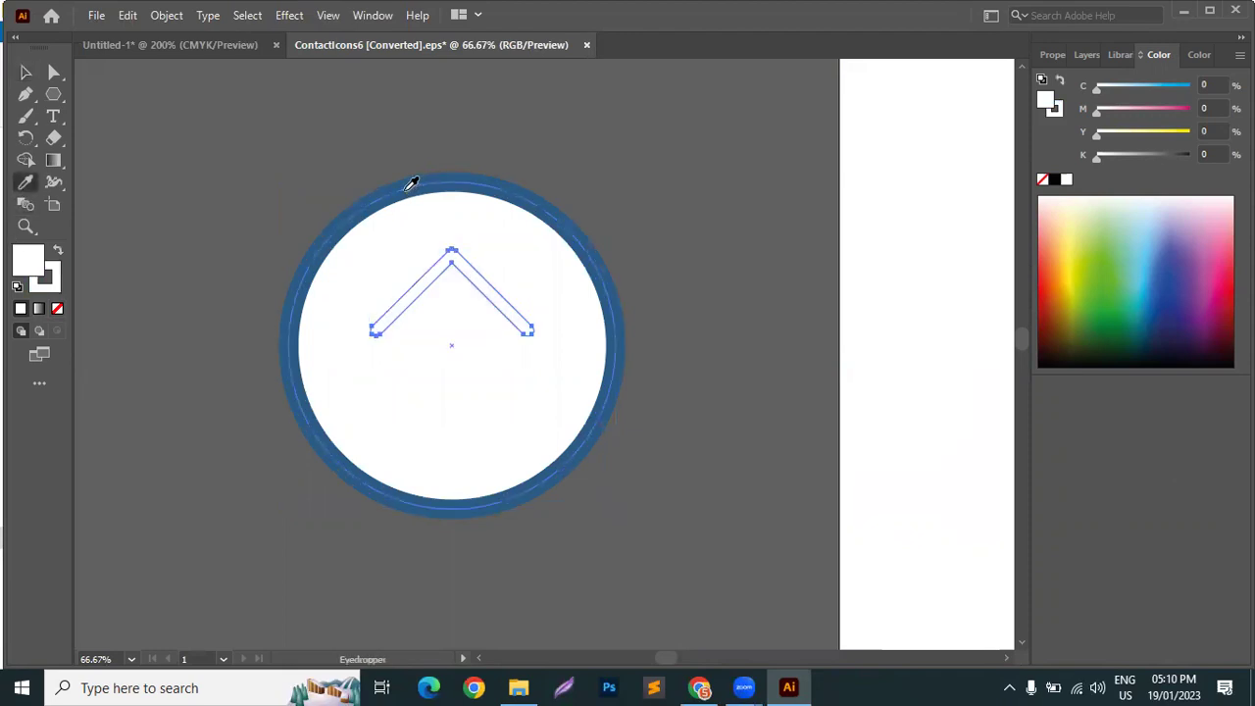
{"action": "left_click", "coordinate": [411, 186]}
{"action": "left_click", "coordinate": [56, 310]}
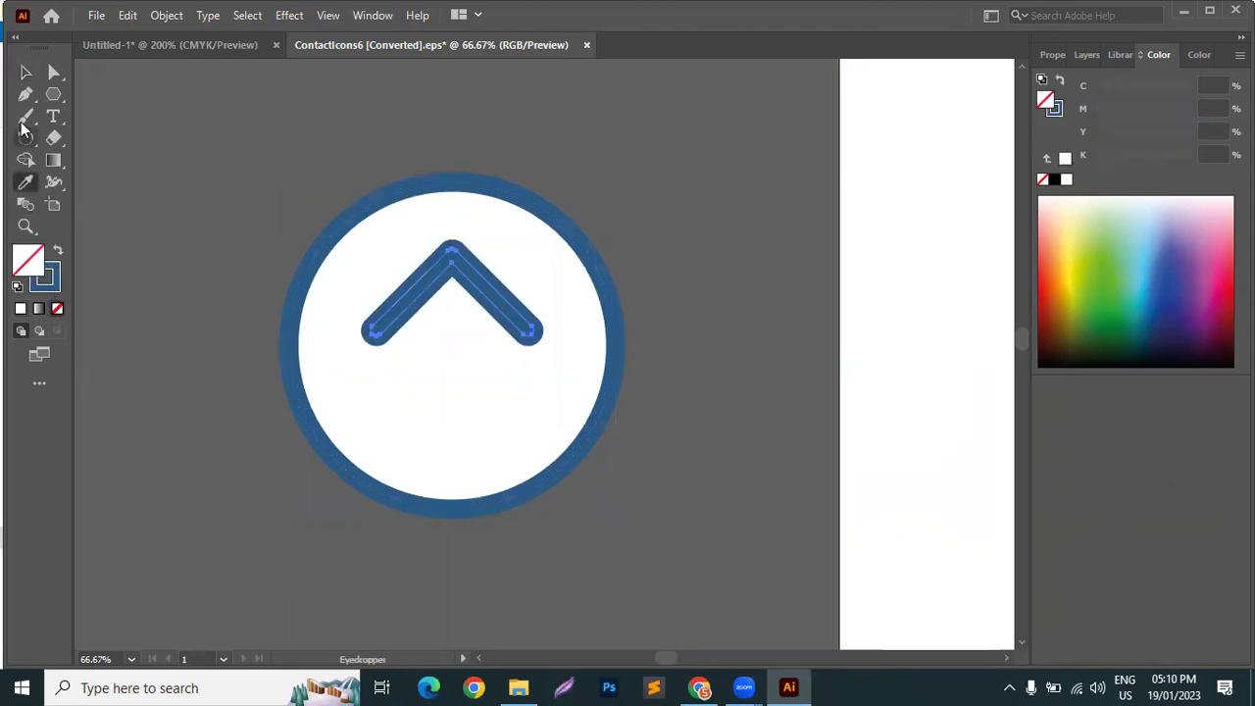
{"action": "left_click", "coordinate": [25, 73]}
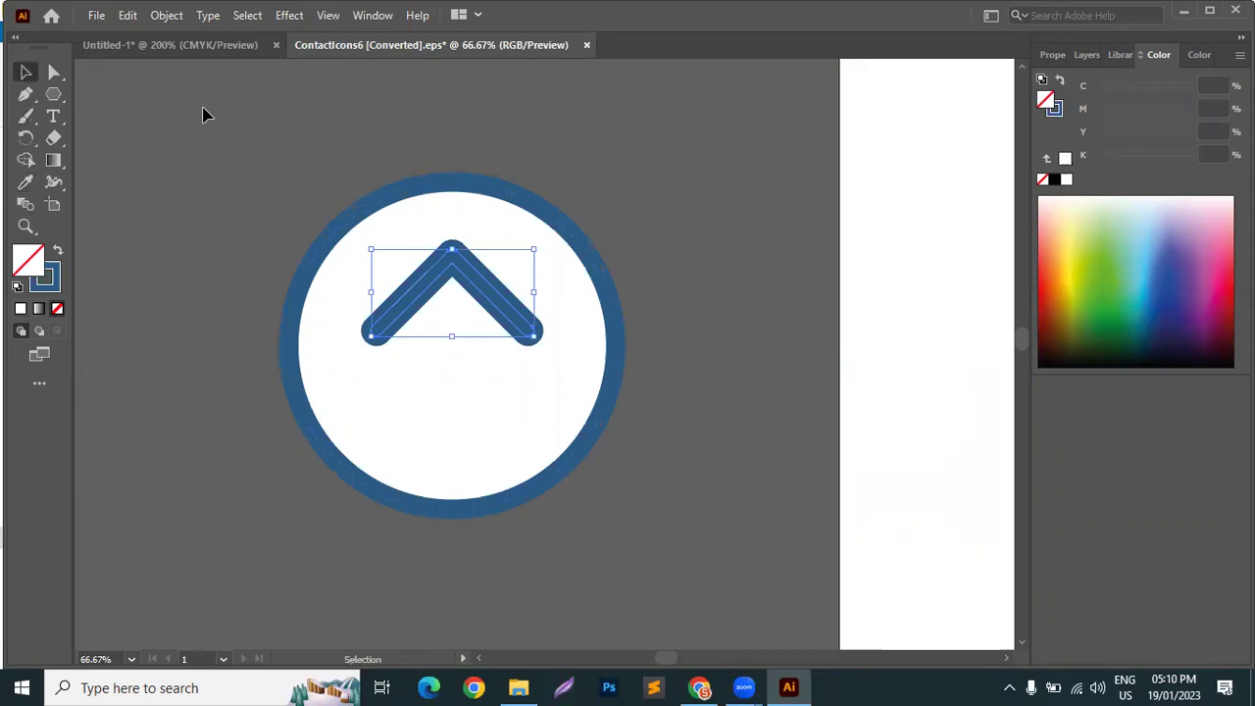
{"action": "left_click", "coordinate": [1110, 288]}
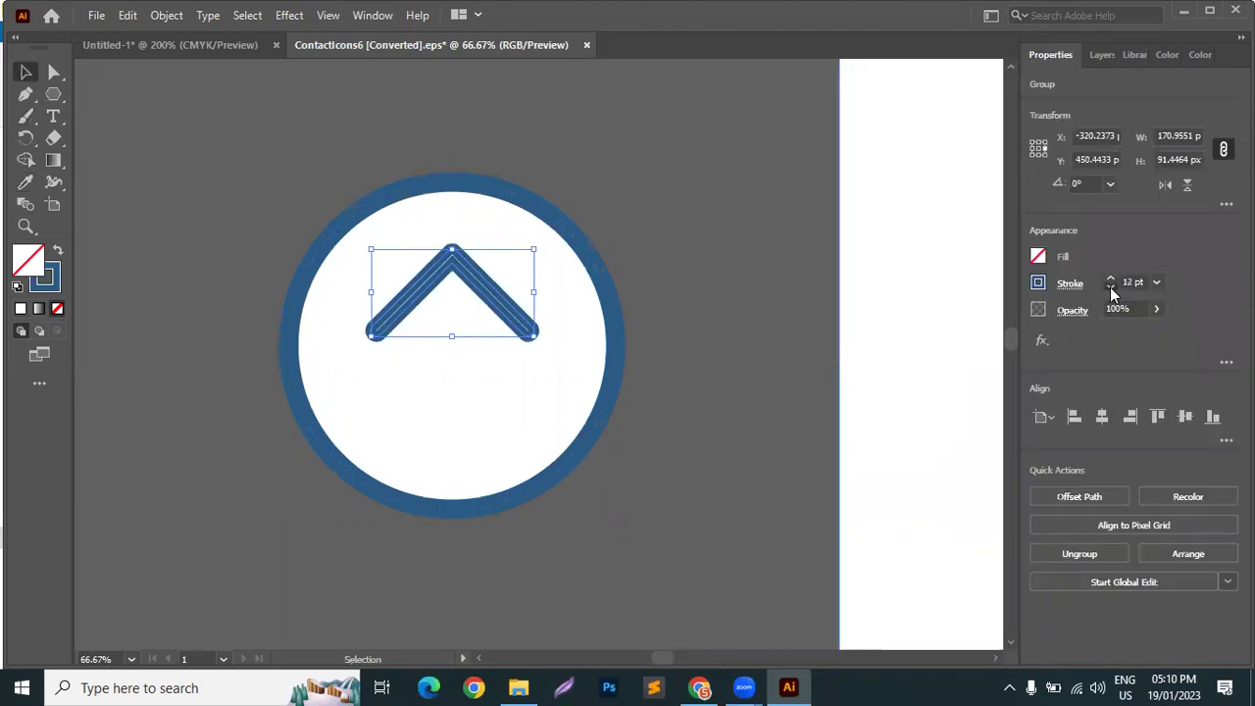
{"action": "left_click", "coordinate": [422, 365]}
Copy the roof's blue outline onto the door and the house body with the Eyedropper
{"action": "left_click", "coordinate": [437, 353]}
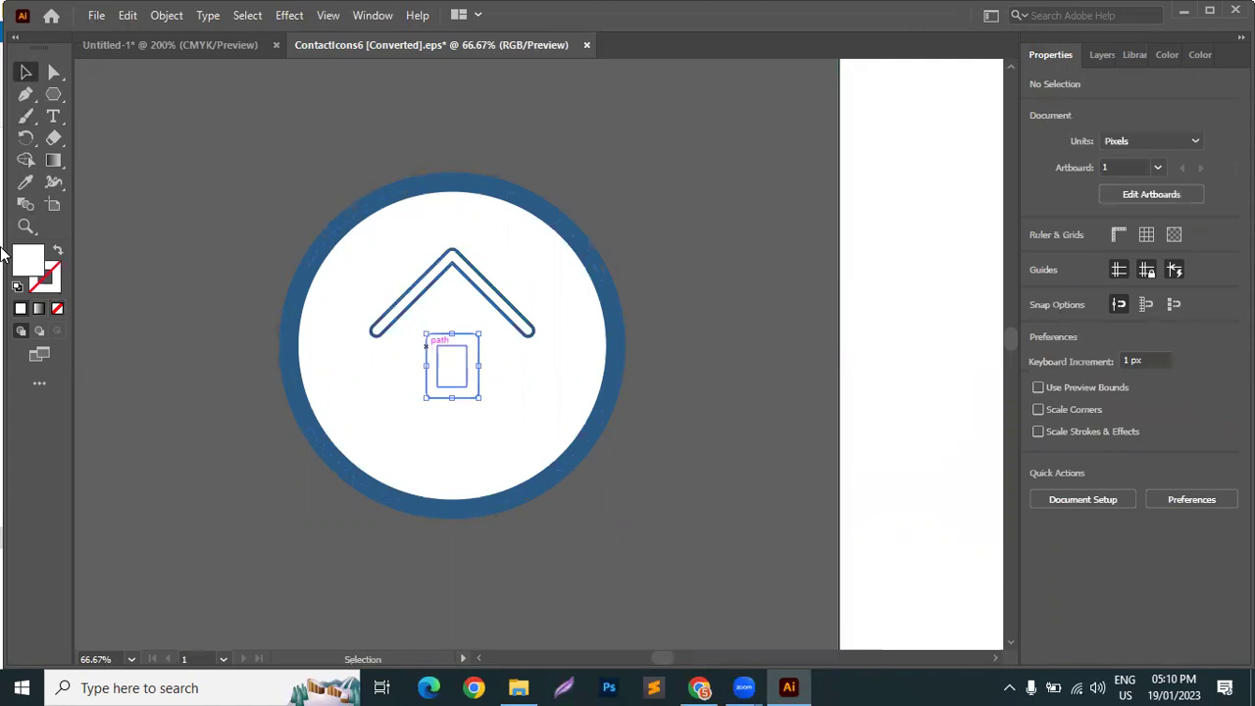
{"action": "key", "text": "i"}
{"action": "left_click", "coordinate": [497, 294]}
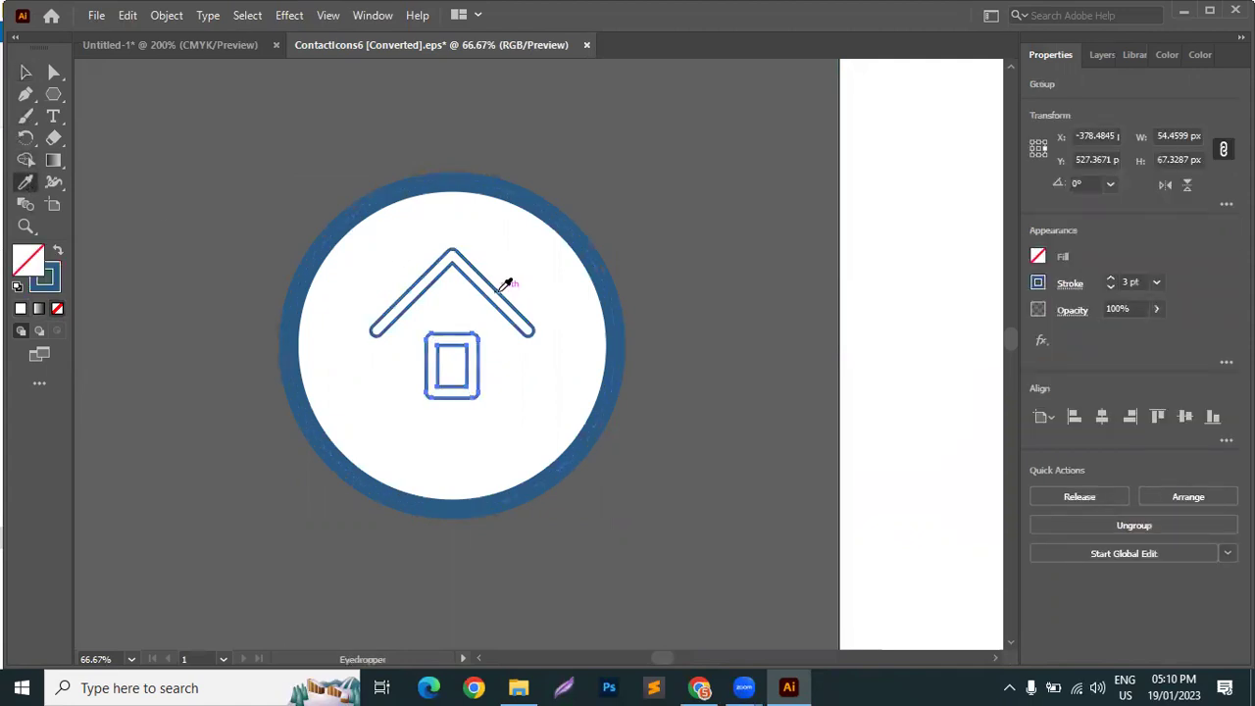
{"action": "key", "text": "v"}
{"action": "left_click", "coordinate": [387, 365]}
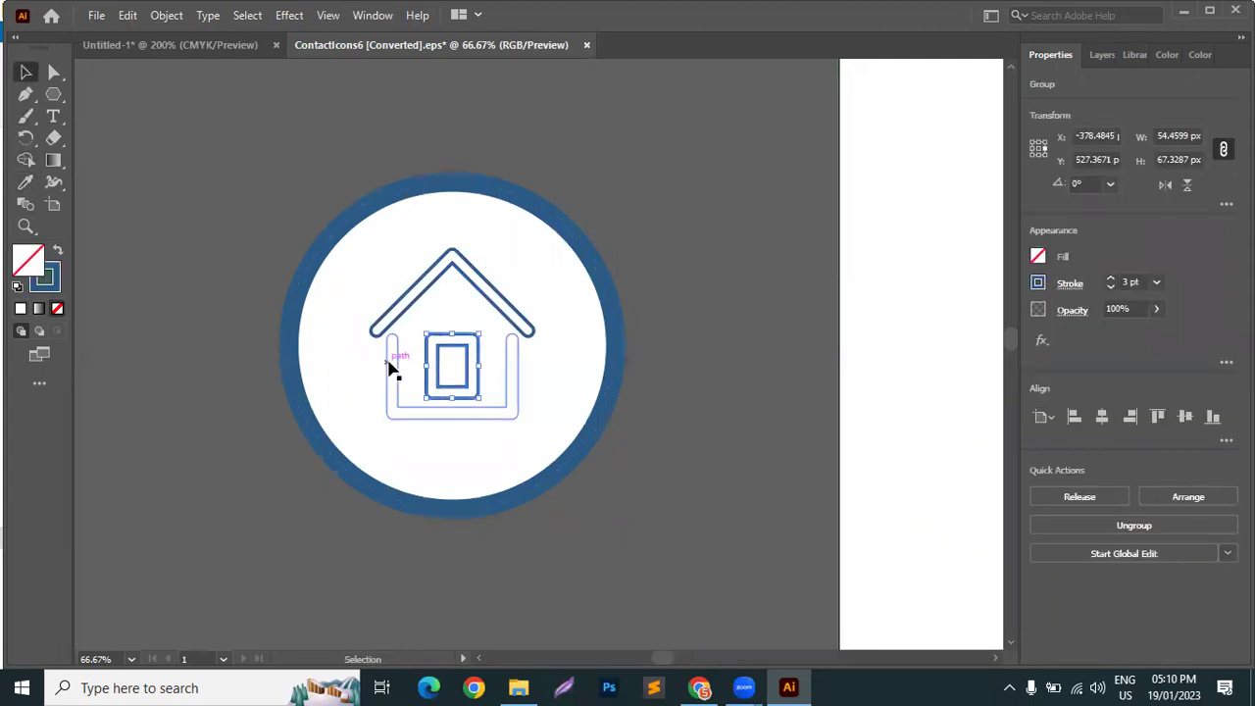
{"action": "key", "text": "i"}
{"action": "left_click", "coordinate": [475, 343]}
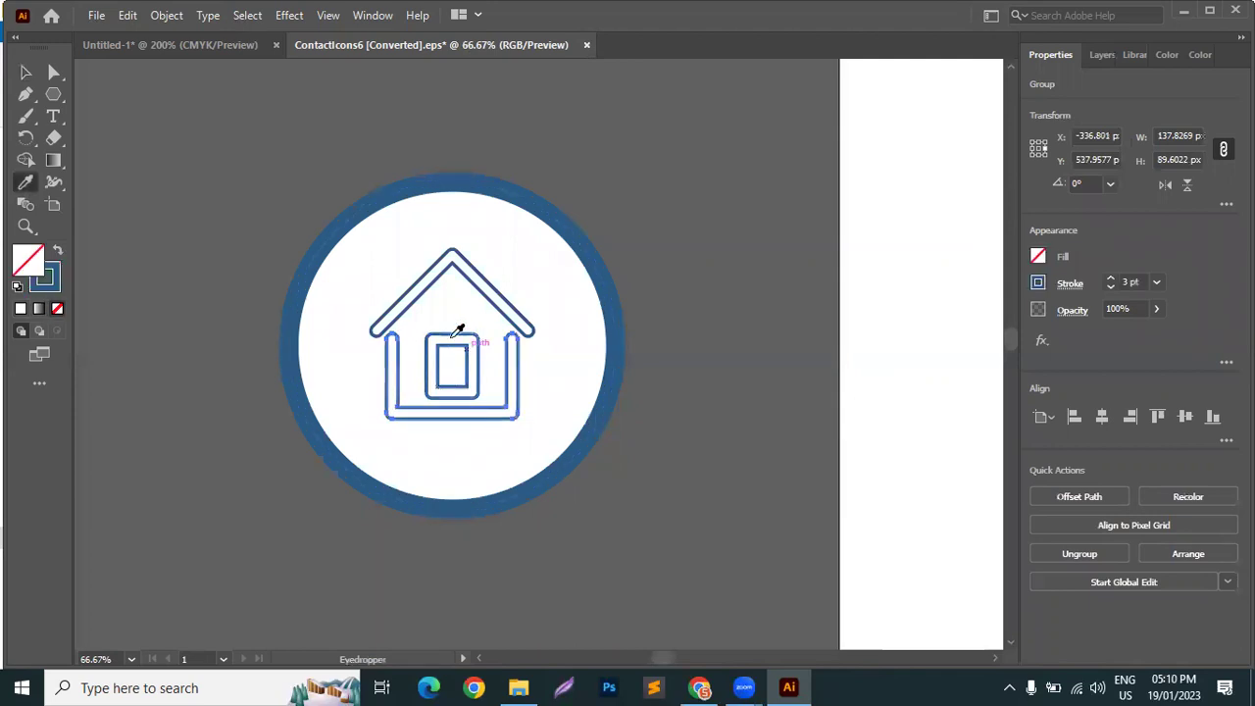
{"action": "key", "text": "v"}
{"action": "scroll", "coordinate": [259, 314], "scroll_direction": "down", "scroll_amount": 2}
Ungroup the outline house icon
{"action": "scroll", "coordinate": [259, 314], "scroll_direction": "down", "scroll_amount": 3}
{"action": "left_click", "coordinate": [259, 314]}
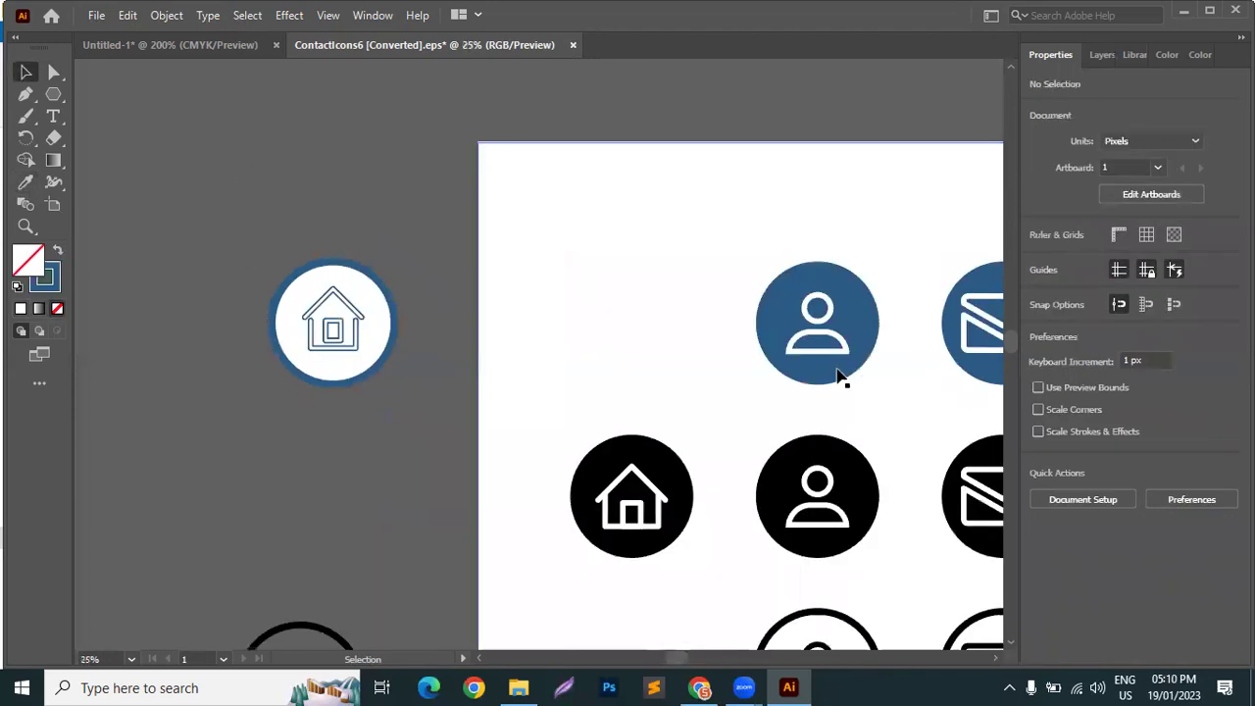
{"action": "scroll", "coordinate": [392, 451], "scroll_direction": "down", "scroll_amount": 5}
{"action": "scroll", "coordinate": [394, 445], "scroll_direction": "down", "scroll_amount": 3}
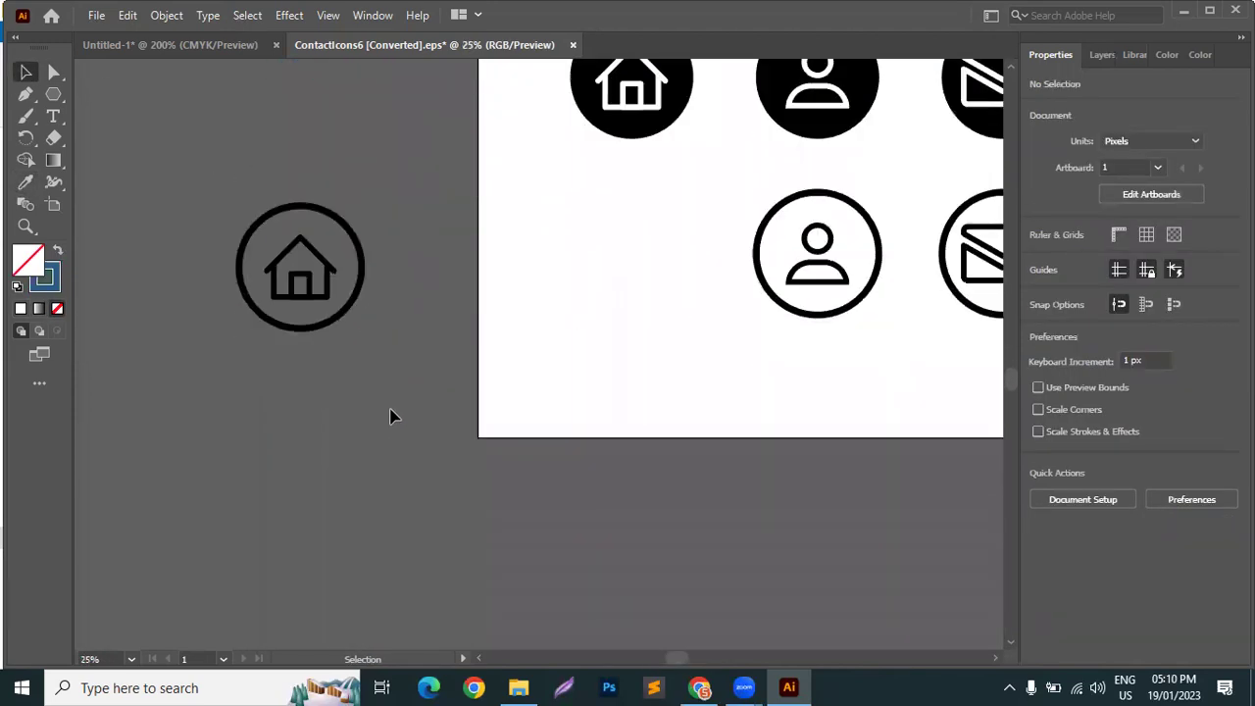
{"action": "scroll", "coordinate": [246, 261], "scroll_direction": "up", "scroll_amount": 4}
{"action": "left_click", "coordinate": [270, 196]}
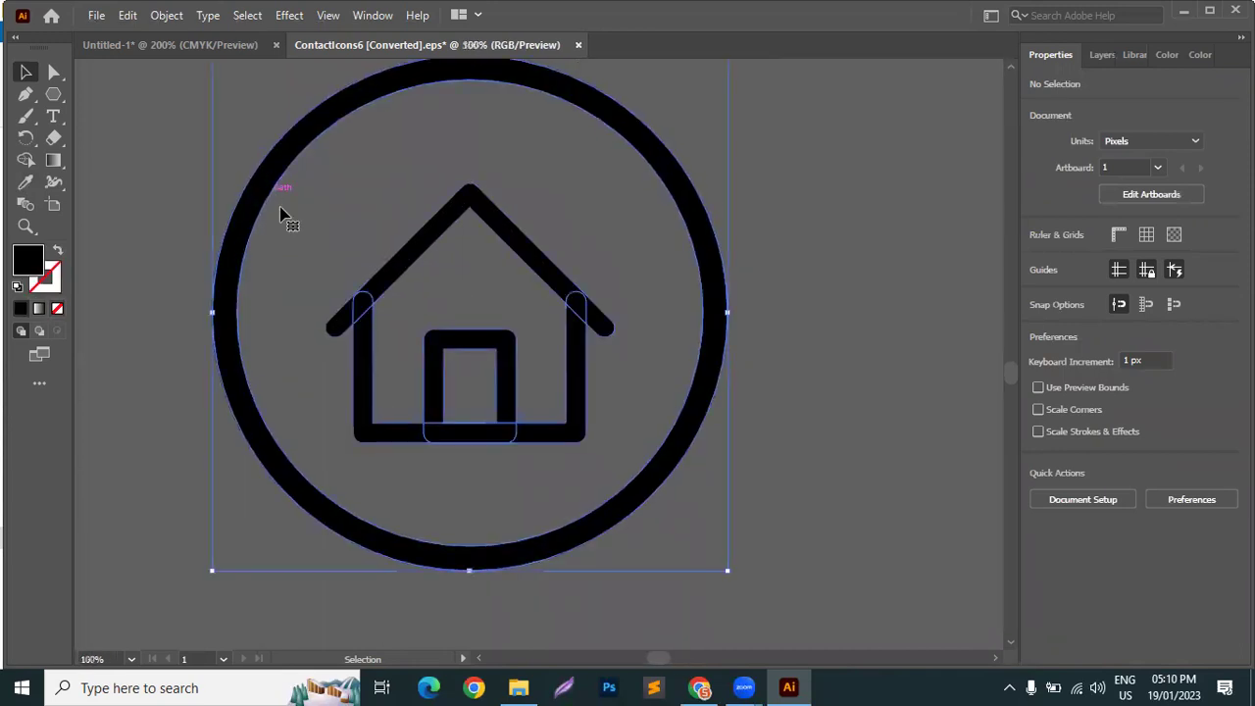
{"action": "right_click", "coordinate": [266, 184]}
{"action": "left_click", "coordinate": [324, 343]}
{"action": "left_click", "coordinate": [225, 281]}
Fill the ring red in the Color Picker, then swap it to a red outline
{"action": "left_click", "coordinate": [285, 126]}
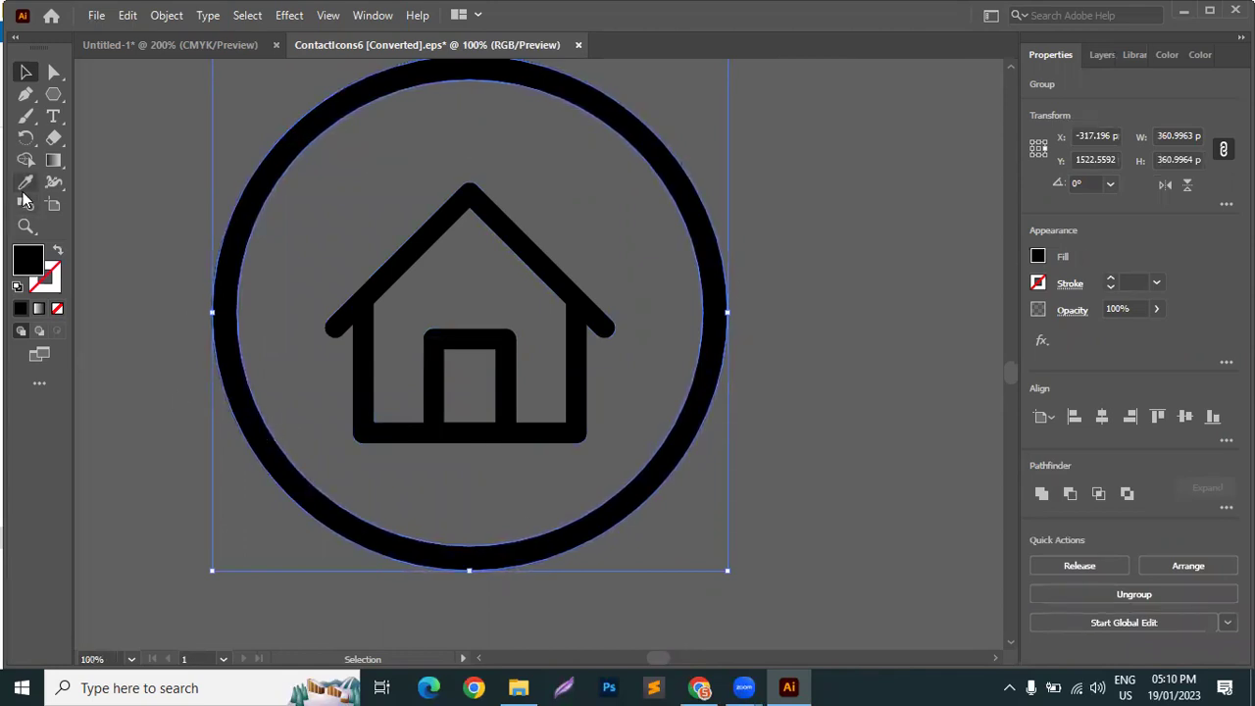
{"action": "double_click", "coordinate": [27, 258]}
{"action": "left_click_drag", "start_coordinate": [869, 258], "coordinate": [849, 373]}
{"action": "left_click", "coordinate": [1007, 143]}
{"action": "left_click", "coordinate": [1174, 148]}
{"action": "double_click", "coordinate": [20, 263]}
{"action": "left_click", "coordinate": [976, 145]}
{"action": "left_click", "coordinate": [1005, 145]}
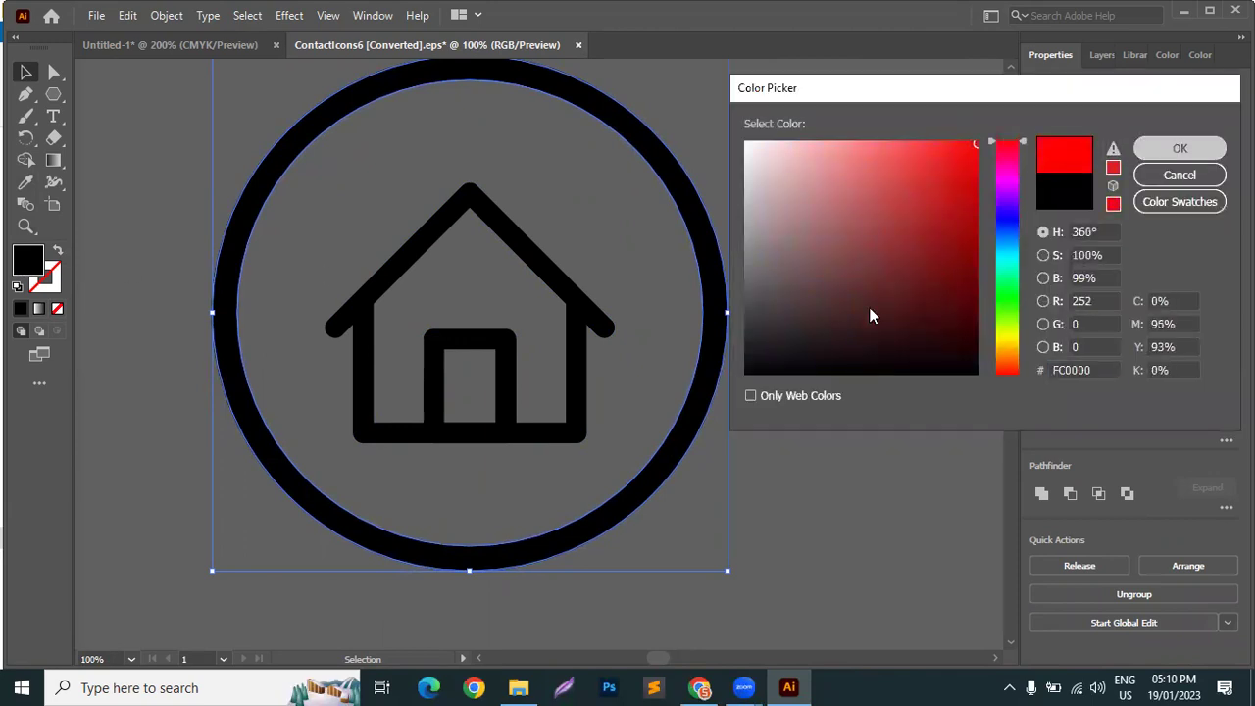
{"action": "key", "text": "Return"}
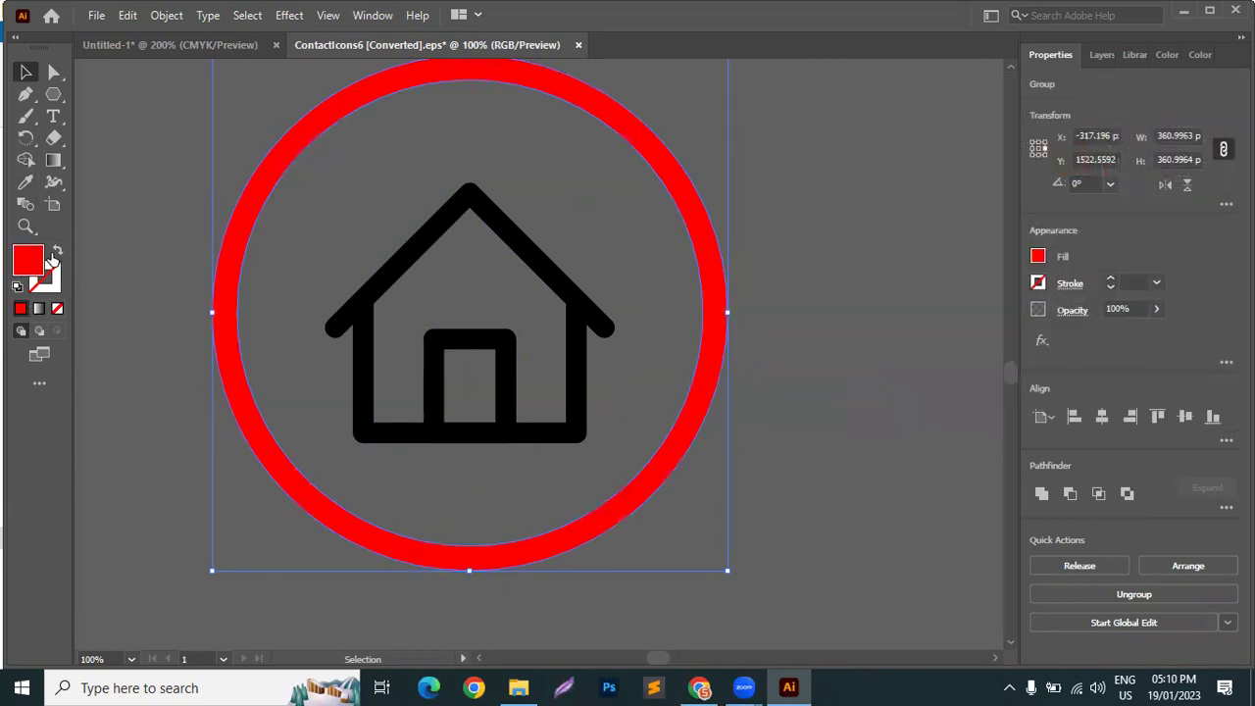
{"action": "left_click", "coordinate": [57, 251]}
{"action": "left_click", "coordinate": [98, 261]}
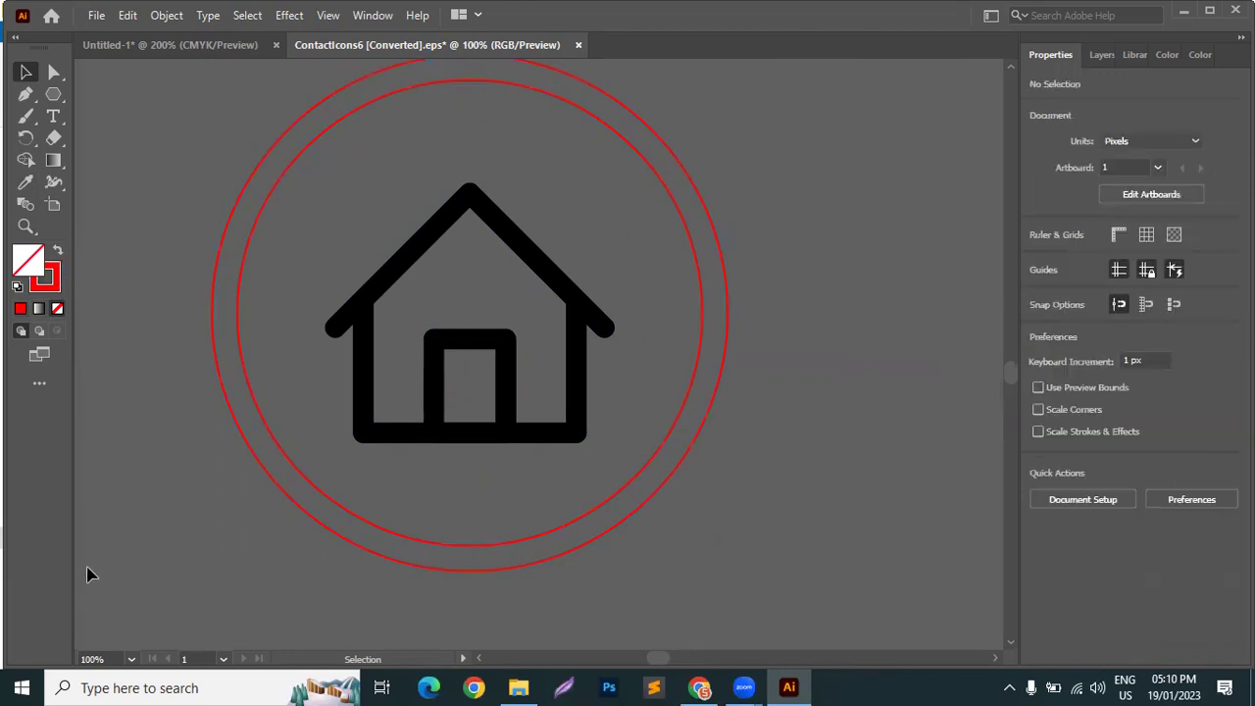
Fill the ring bright blue and raise its red stroke to 8 pt
{"action": "left_click", "coordinate": [220, 267]}
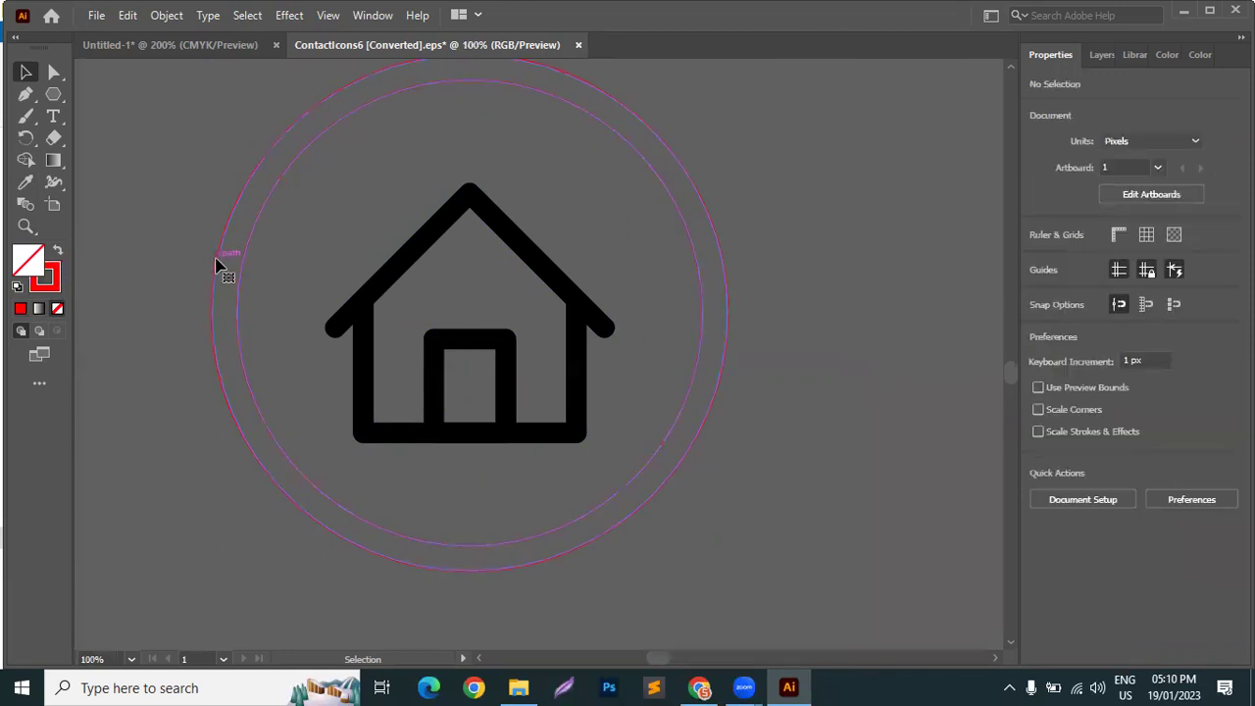
{"action": "double_click", "coordinate": [29, 263]}
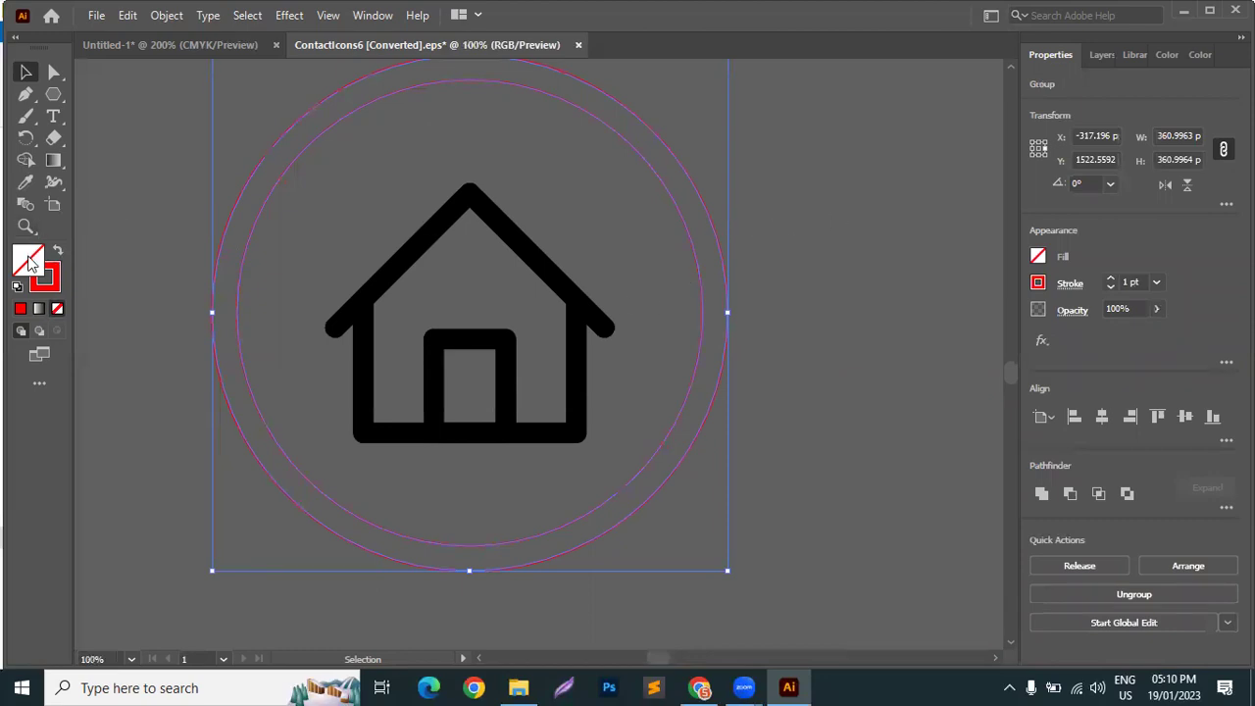
{"action": "left_click", "coordinate": [976, 143]}
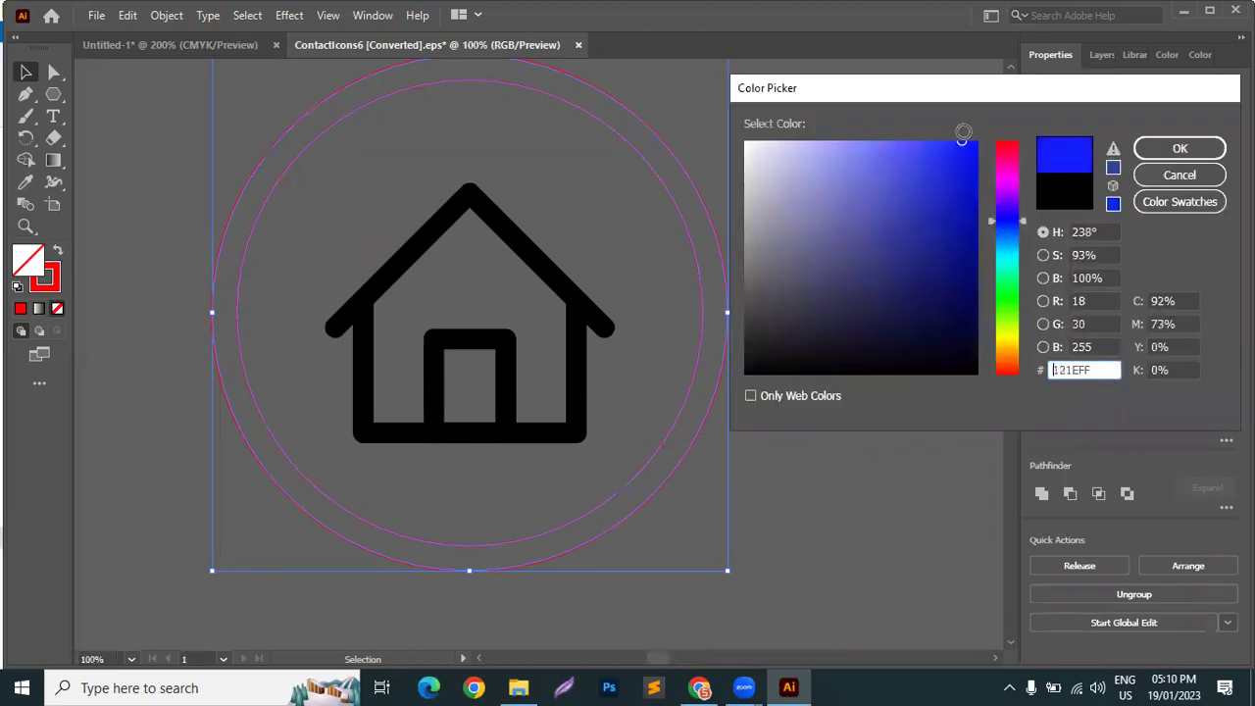
{"action": "left_click", "coordinate": [1178, 149]}
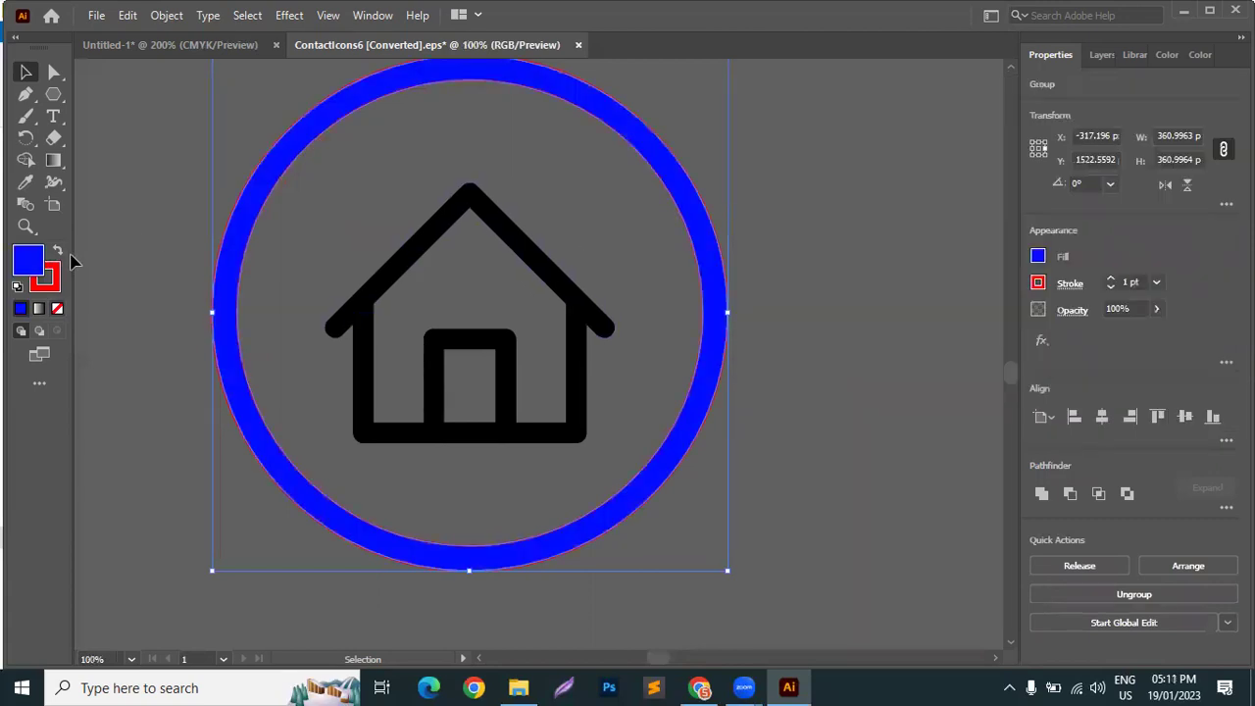
{"action": "left_click", "coordinate": [1110, 281]}
{"action": "left_click", "coordinate": [1110, 282]}
{"action": "left_click", "coordinate": [900, 277]}
{"action": "left_click", "coordinate": [594, 306]}
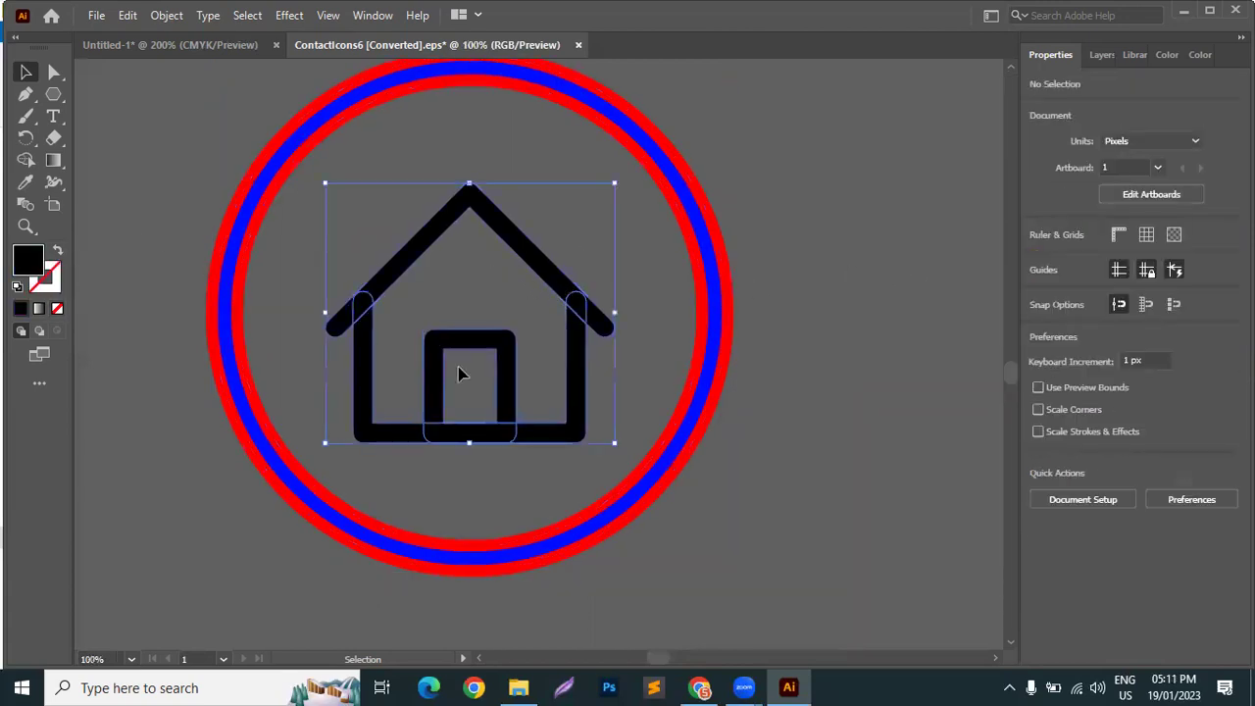
{"action": "scroll", "coordinate": [498, 280], "scroll_direction": "down", "scroll_amount": 2}
Draw a white circle filling the ring and send it behind the house
{"action": "left_click", "coordinate": [651, 282]}
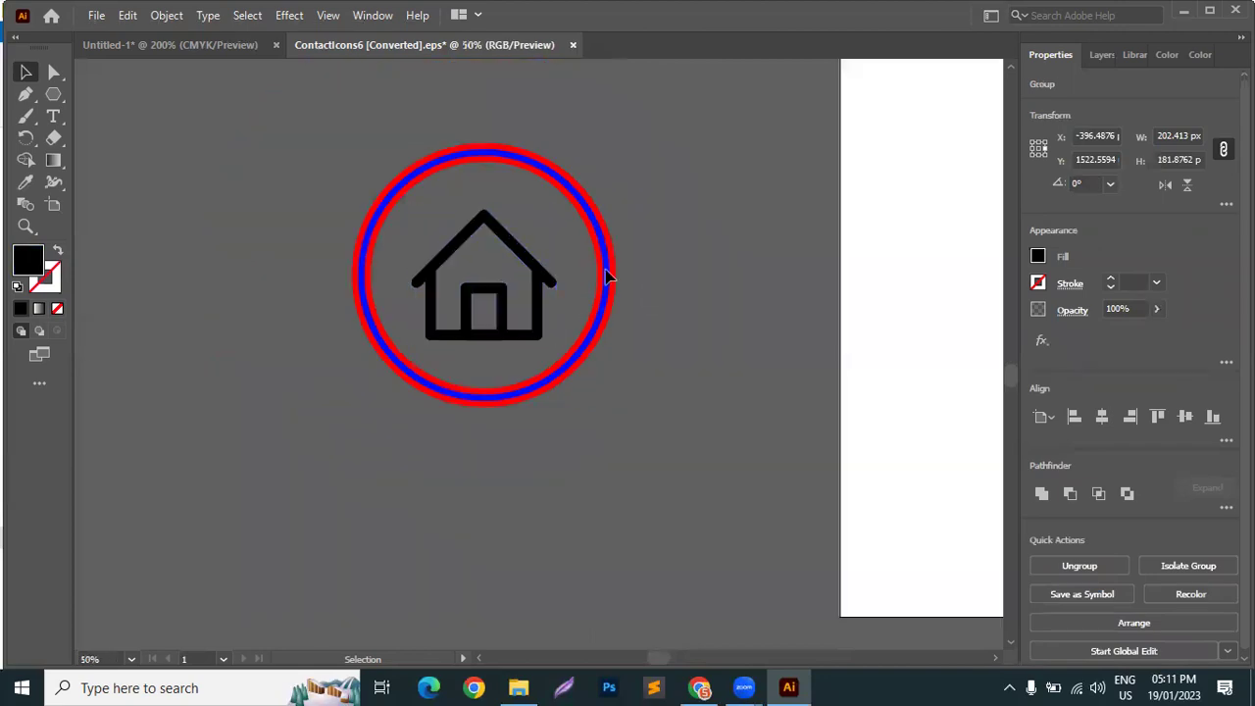
{"action": "left_click", "coordinate": [47, 99]}
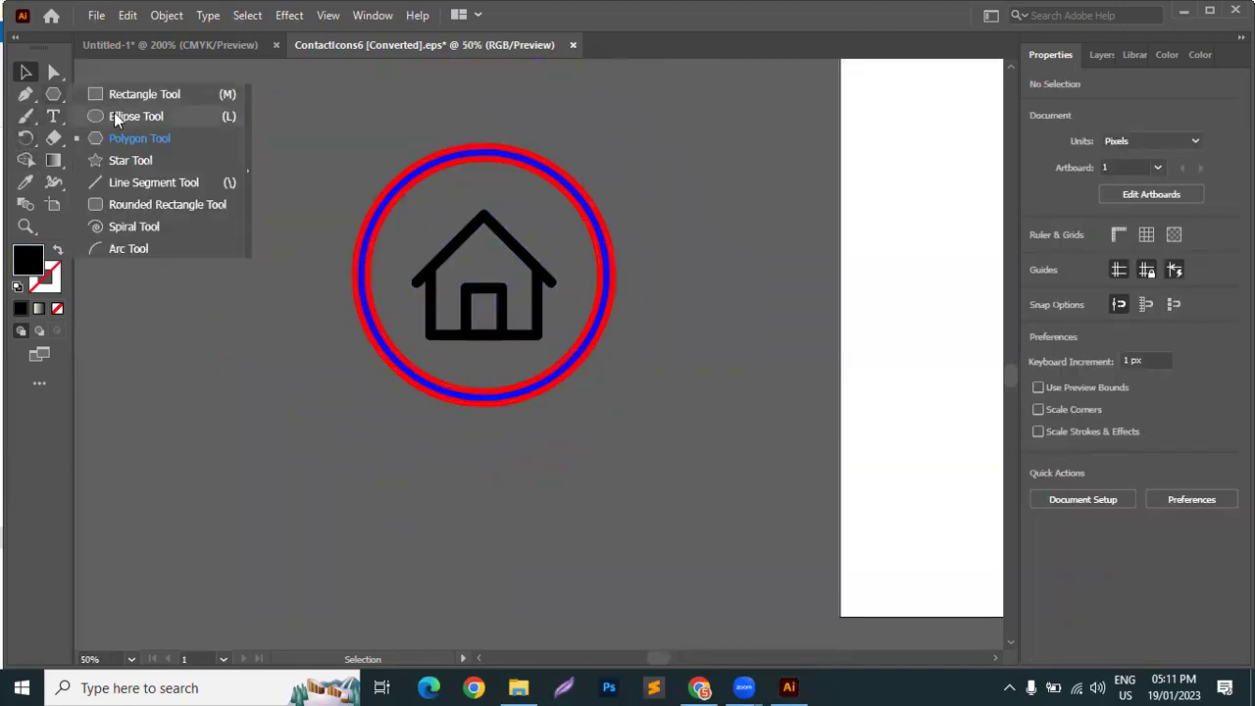
{"action": "left_click", "coordinate": [114, 115]}
{"action": "left_click_drag", "start_coordinate": [471, 267], "coordinate": [586, 380]}
{"action": "key", "text": "v"}
{"action": "left_click_drag", "start_coordinate": [519, 270], "coordinate": [530, 283]}
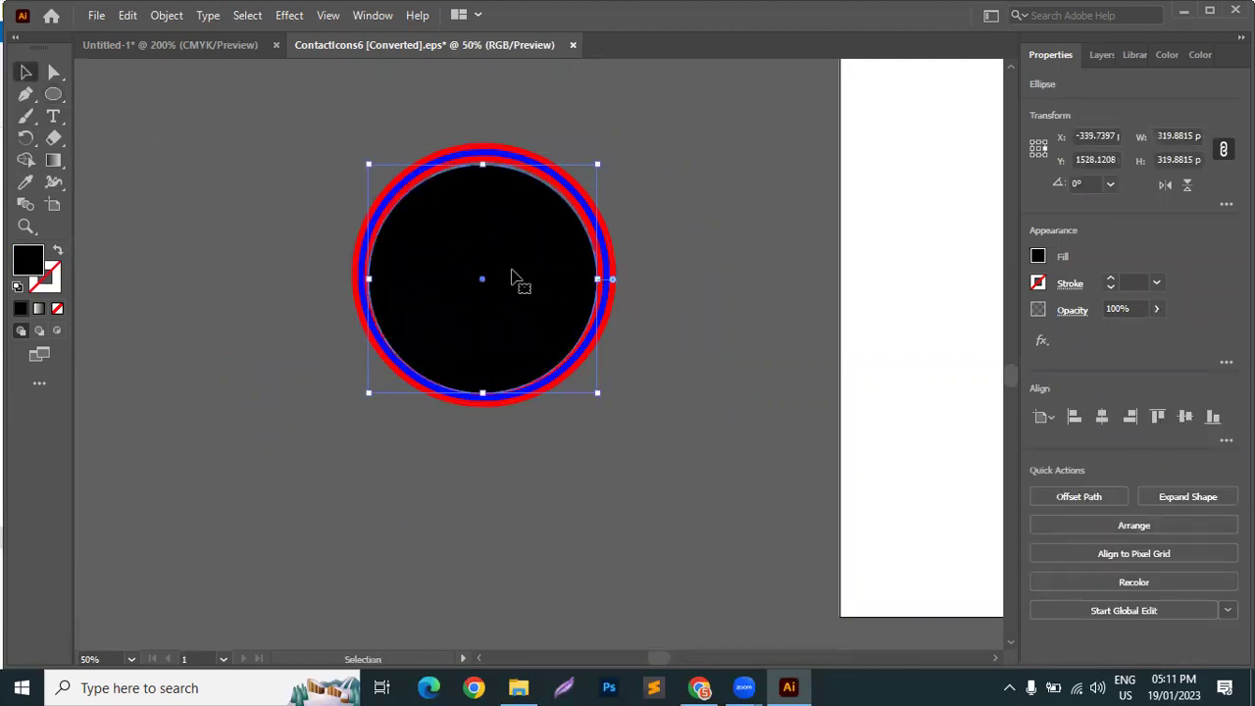
{"action": "scroll", "coordinate": [519, 278], "scroll_direction": "up", "scroll_amount": 1}
{"action": "key", "text": "i"}
{"action": "left_click", "coordinate": [842, 273]}
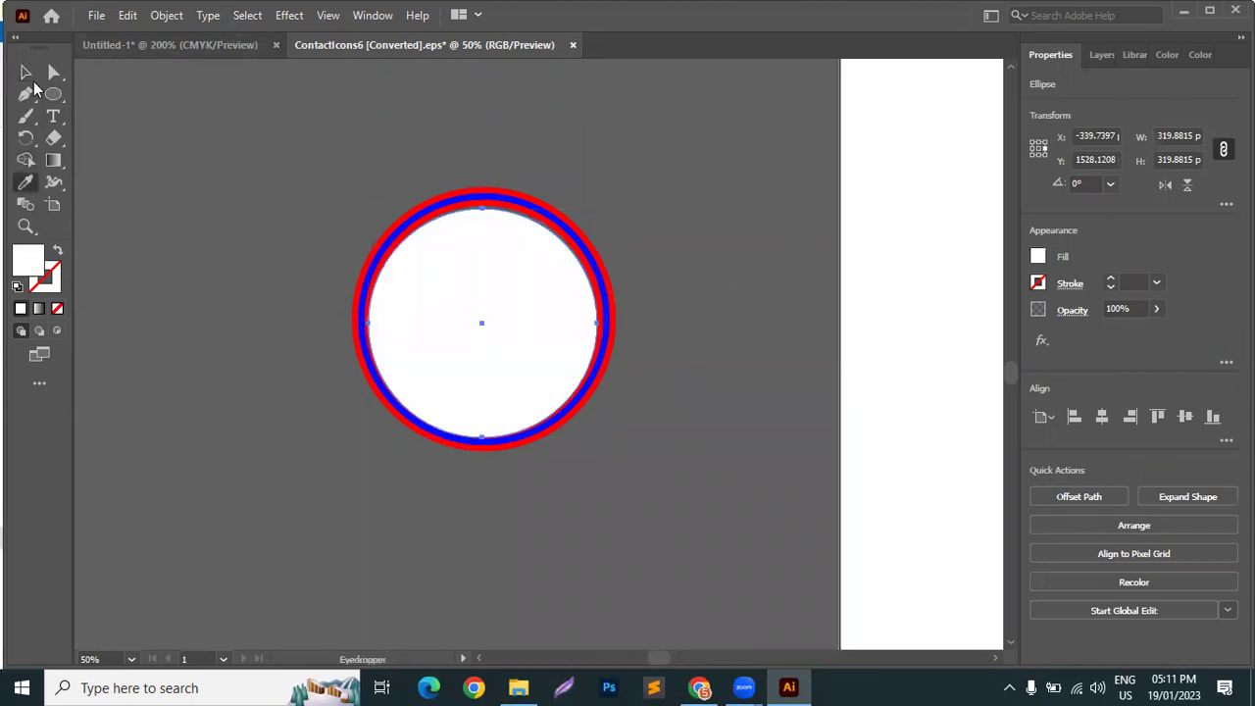
{"action": "key", "text": "v"}
{"action": "left_click_drag", "start_coordinate": [598, 208], "coordinate": [606, 198]}
{"action": "right_click", "coordinate": [547, 242]}
{"action": "mouse_move", "coordinate": [608, 576]}
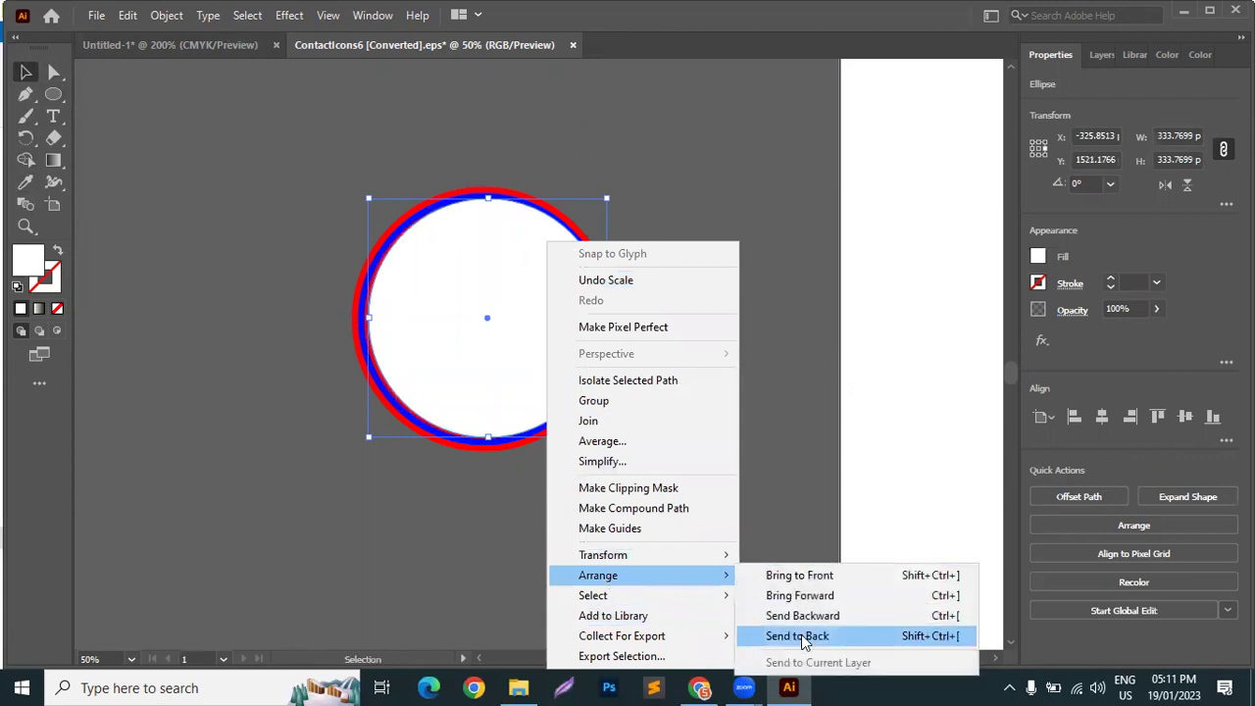
{"action": "left_click", "coordinate": [803, 637]}
Swap the ring's fill and stroke and set the blue stroke to None
{"action": "left_click", "coordinate": [597, 271]}
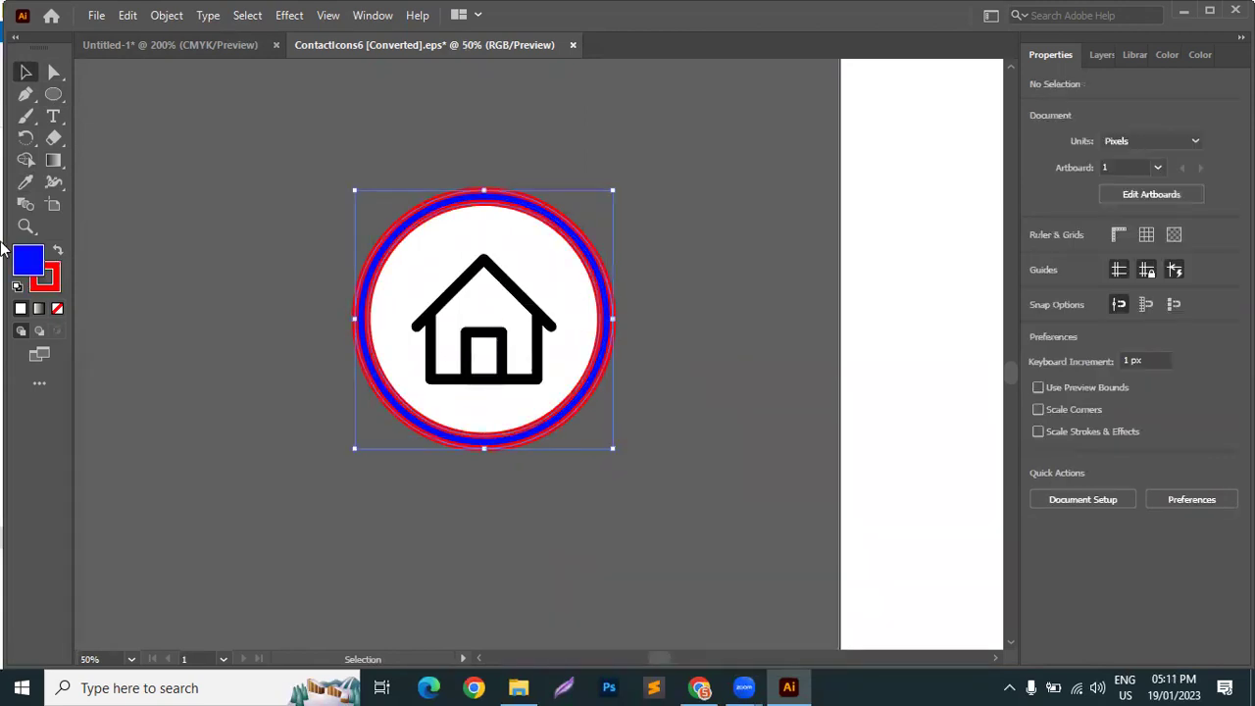
{"action": "left_click", "coordinate": [56, 253]}
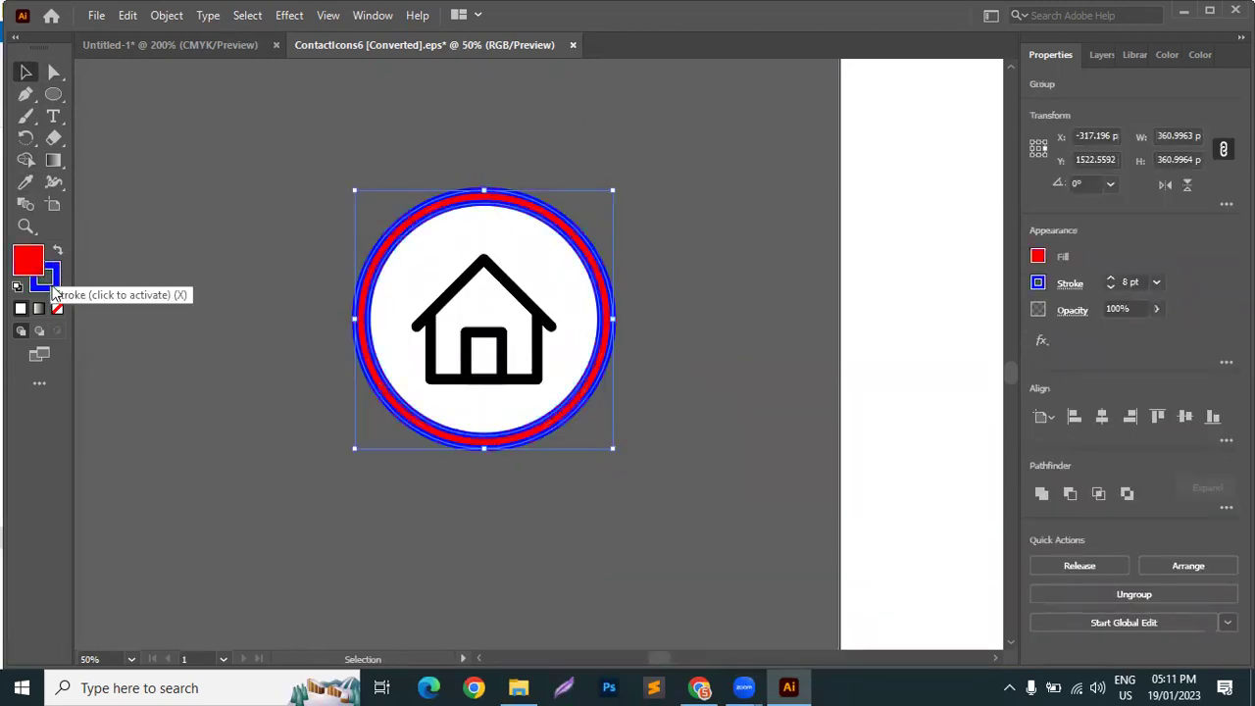
{"action": "left_click", "coordinate": [49, 278]}
{"action": "left_click", "coordinate": [57, 308]}
Colour the house icon red by sampling the ring with the Eyedropper
{"action": "left_click", "coordinate": [182, 250]}
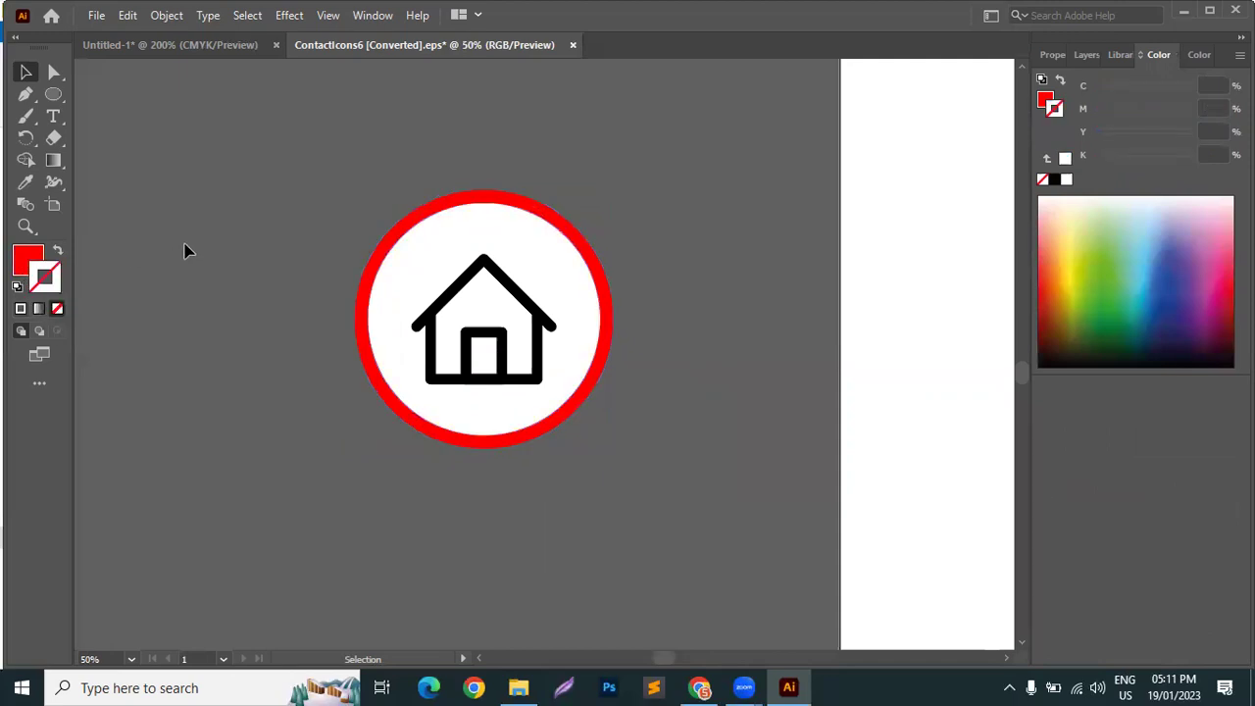
{"action": "scroll", "coordinate": [470, 308], "scroll_direction": "up", "scroll_amount": 5}
{"action": "left_click", "coordinate": [729, 481]}
{"action": "scroll", "coordinate": [728, 482], "scroll_direction": "down", "scroll_amount": 6}
{"action": "scroll", "coordinate": [745, 296], "scroll_direction": "down", "scroll_amount": 1}
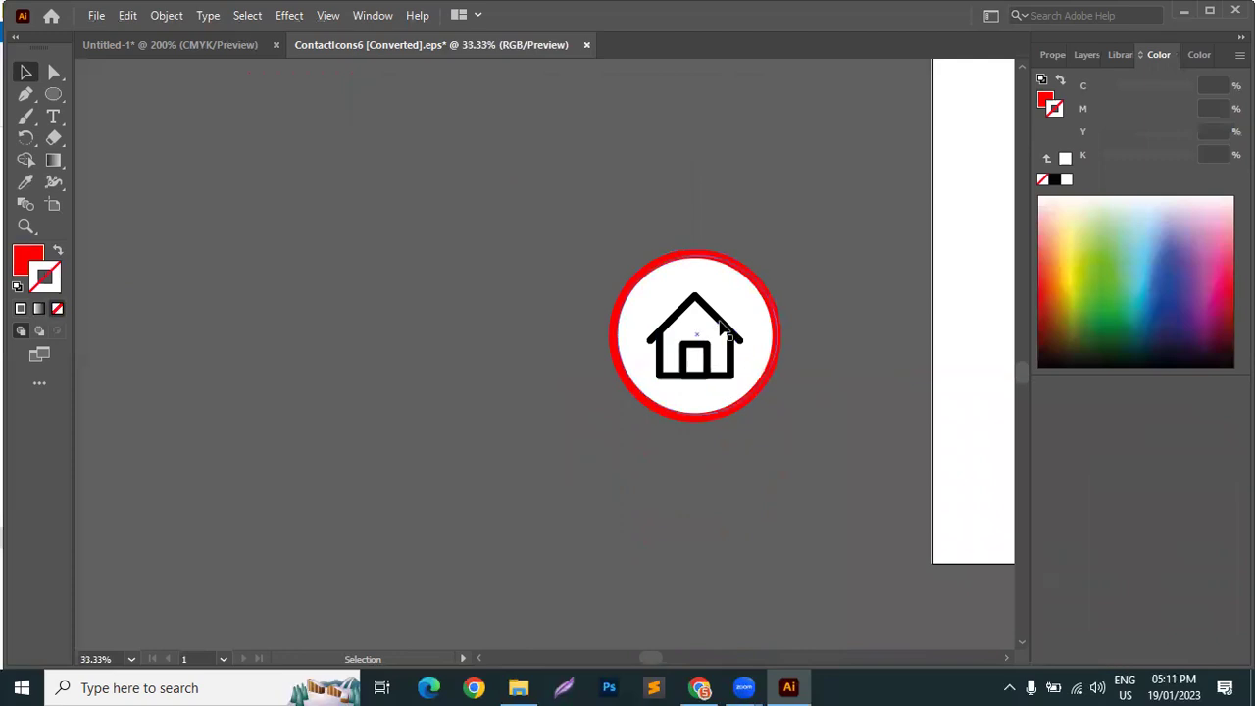
{"action": "left_click", "coordinate": [694, 338]}
{"action": "left_click", "coordinate": [25, 183]}
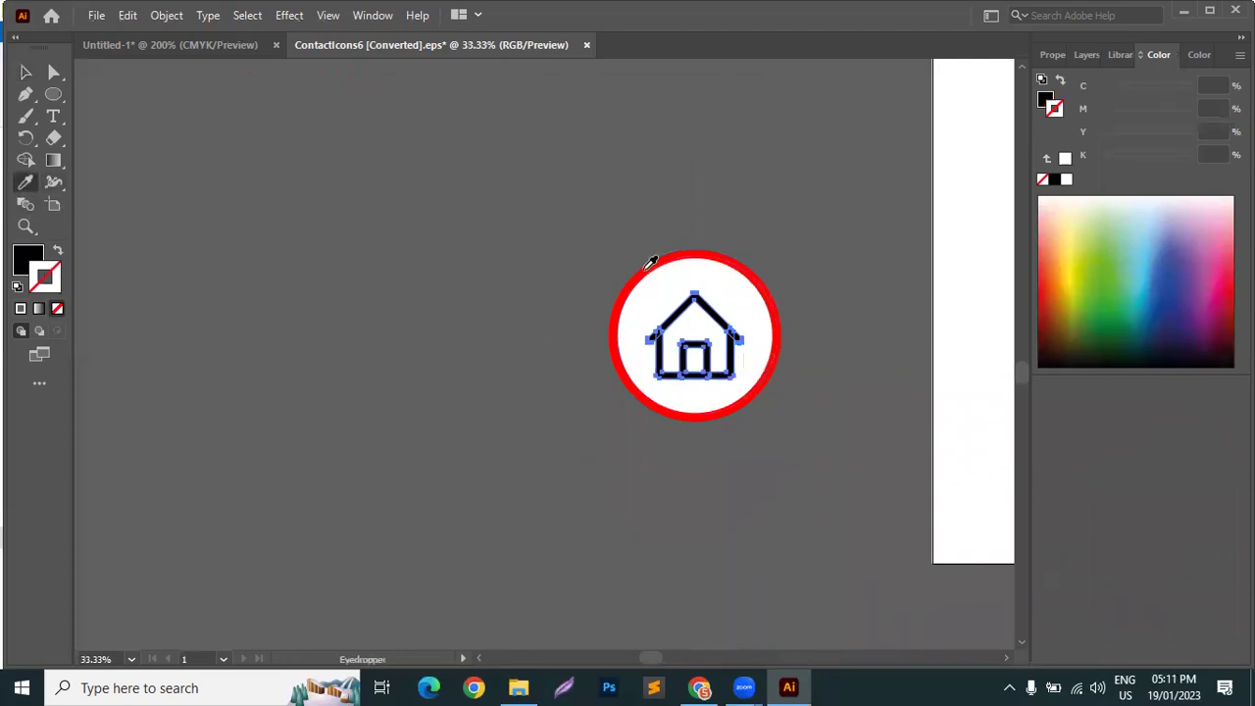
{"action": "left_click", "coordinate": [656, 266]}
{"action": "left_click", "coordinate": [29, 74]}
{"action": "left_click", "coordinate": [308, 246]}
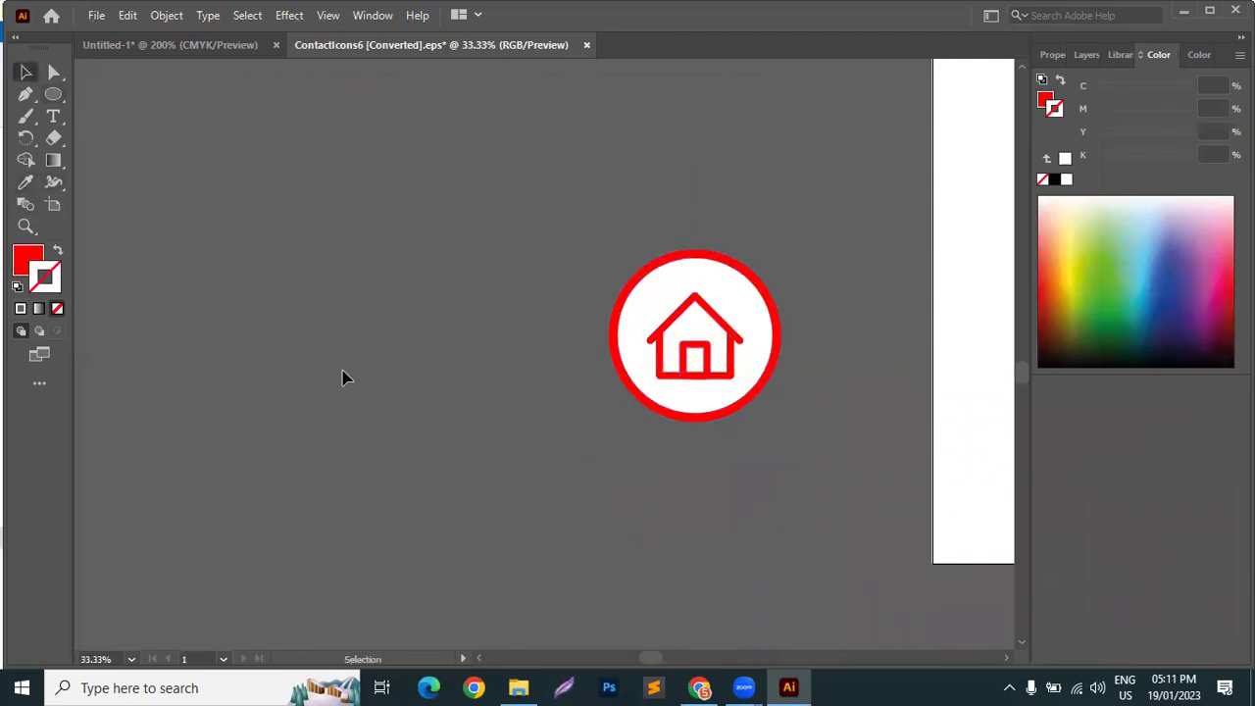
Group the red house badge parts and close the ContactIcons6 document
{"action": "scroll", "coordinate": [474, 491], "scroll_direction": "down", "scroll_amount": 3}
{"action": "scroll", "coordinate": [455, 472], "scroll_direction": "down", "scroll_amount": 1}
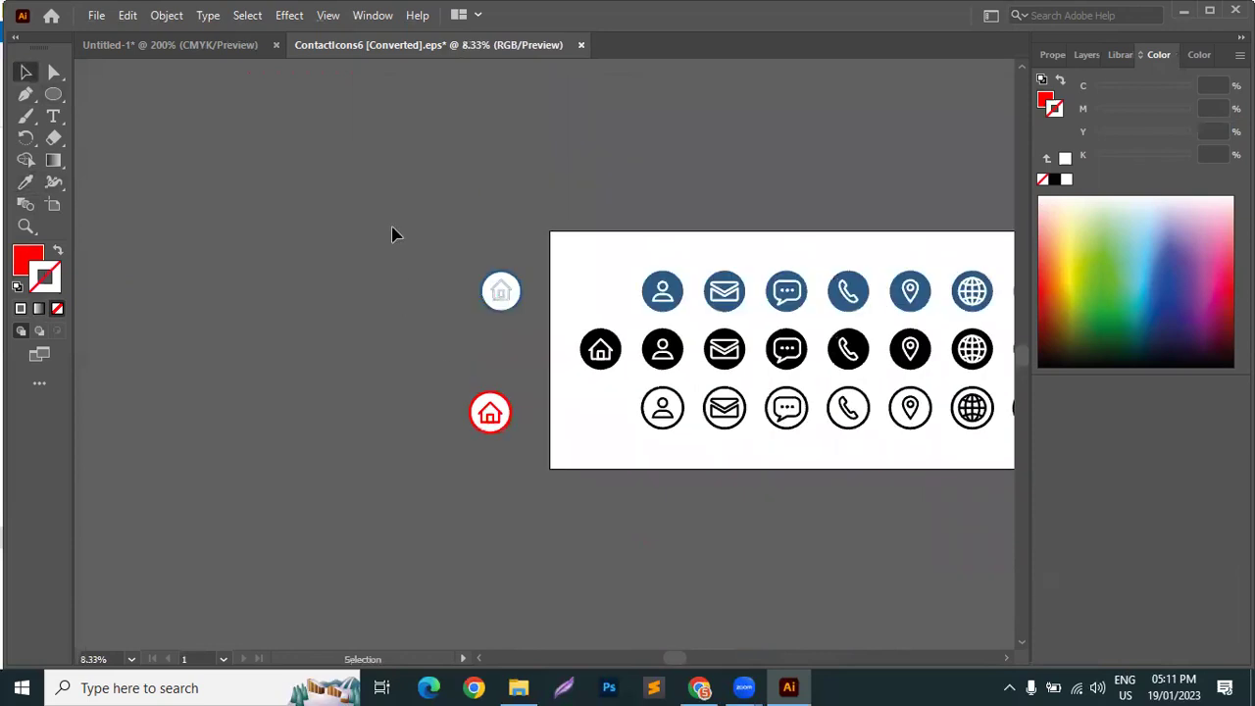
{"action": "left_click_drag", "start_coordinate": [582, 543], "coordinate": [508, 447]}
{"action": "right_click", "coordinate": [484, 410]}
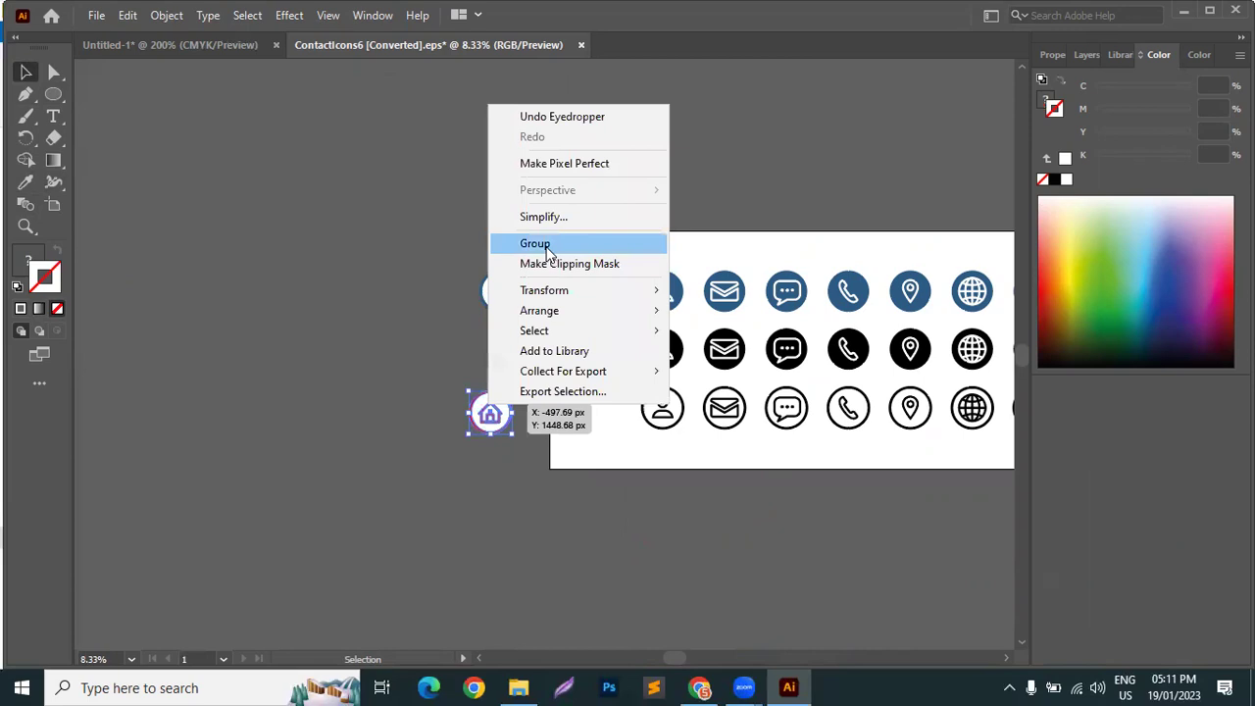
{"action": "left_click", "coordinate": [459, 274]}
{"action": "scroll", "coordinate": [443, 291], "scroll_direction": "down", "scroll_amount": 1}
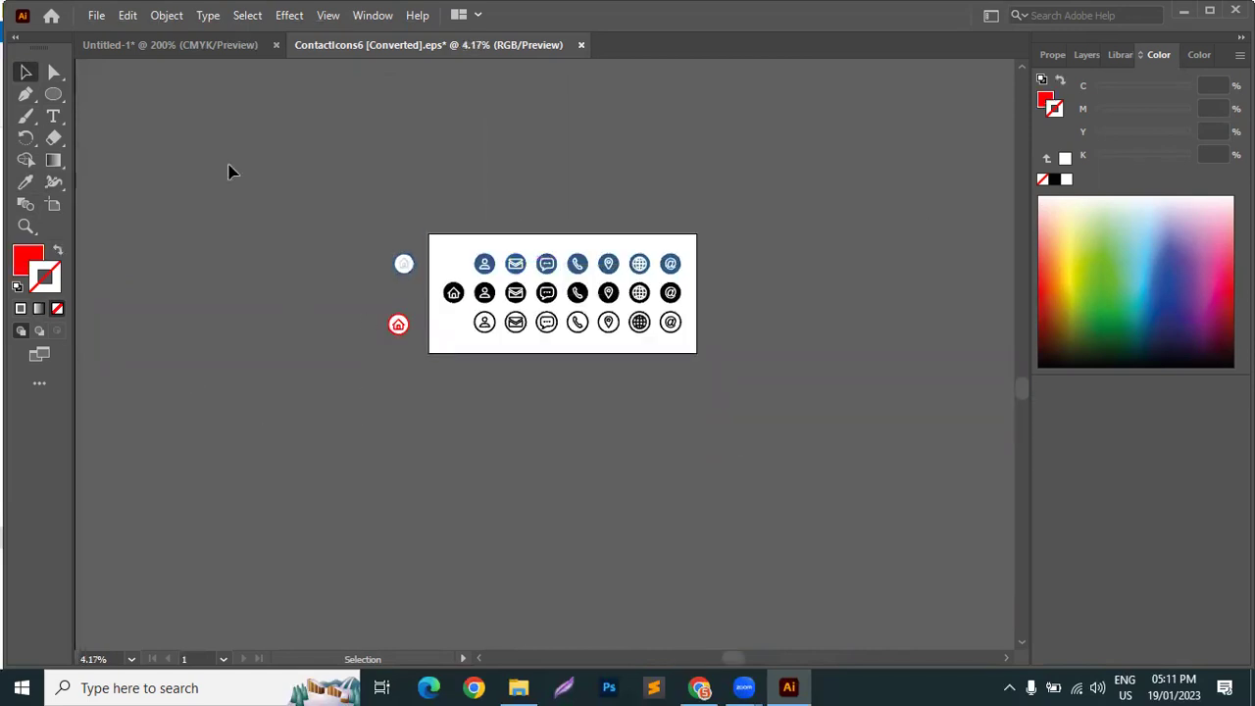
{"action": "key", "text": "ctrl+w"}
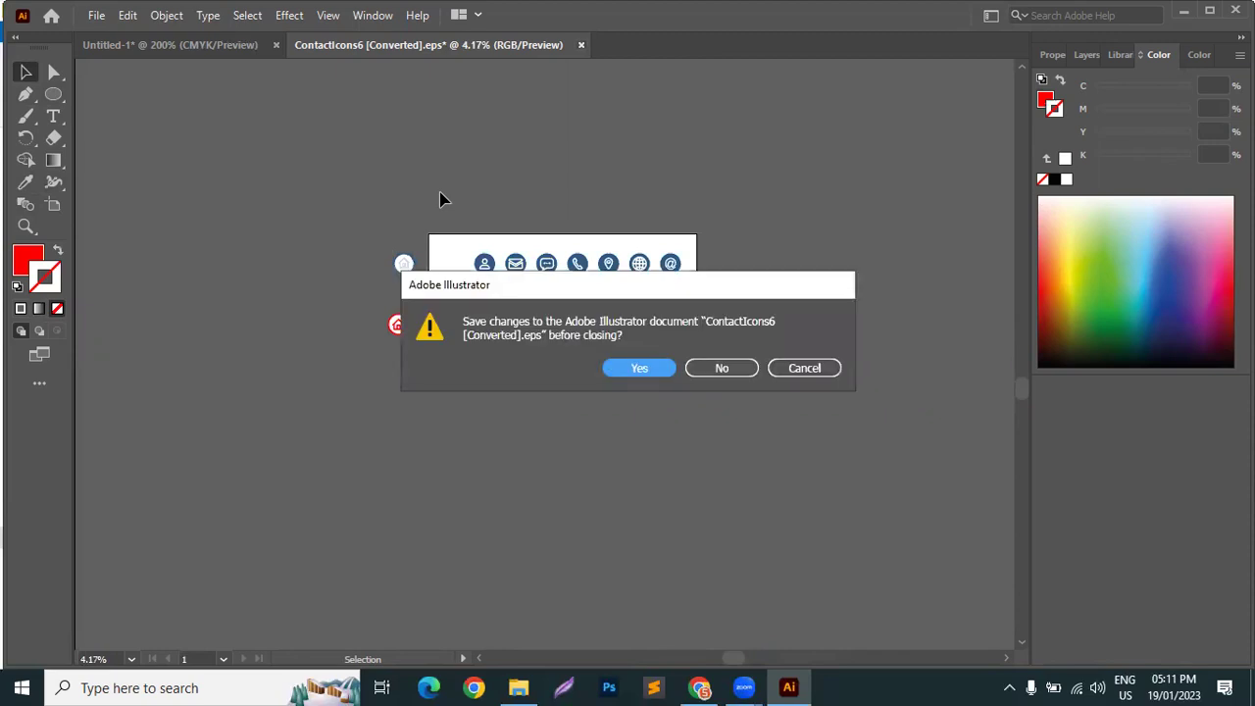
Close ContactIcons6 [Converted].eps without saving and switch to Chrome
{"action": "left_click", "coordinate": [729, 371]}
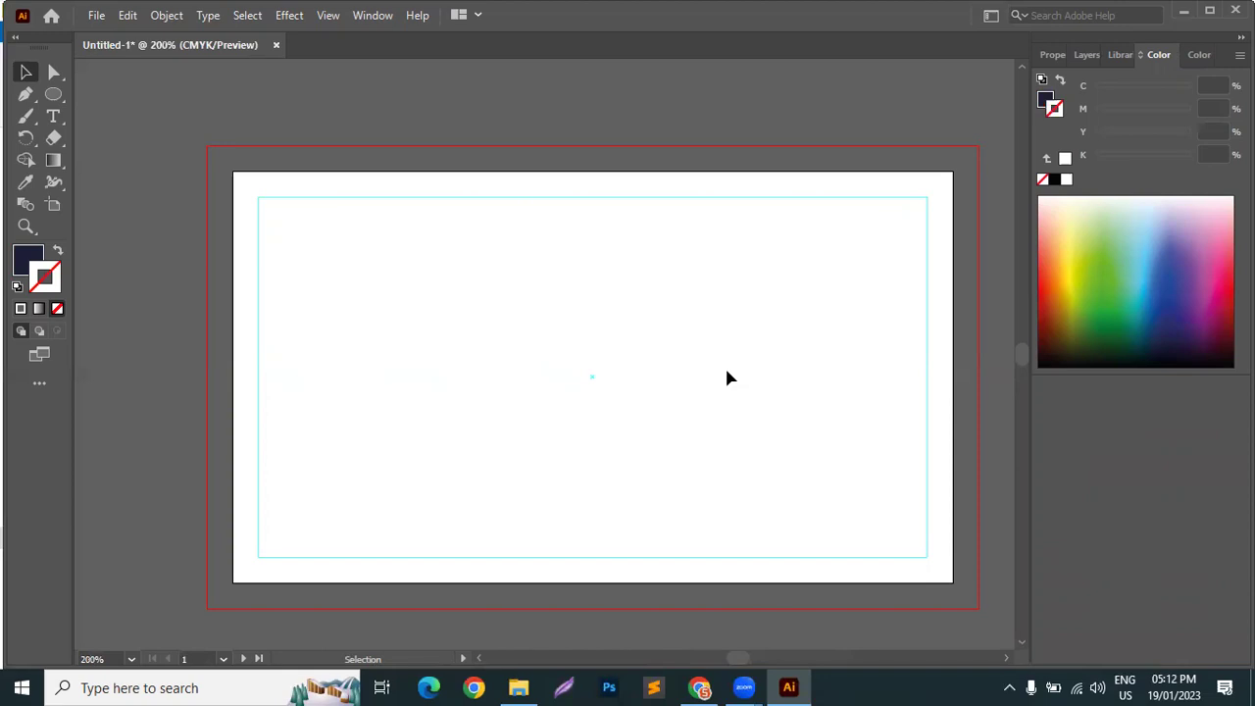
{"action": "left_click", "coordinate": [697, 686]}
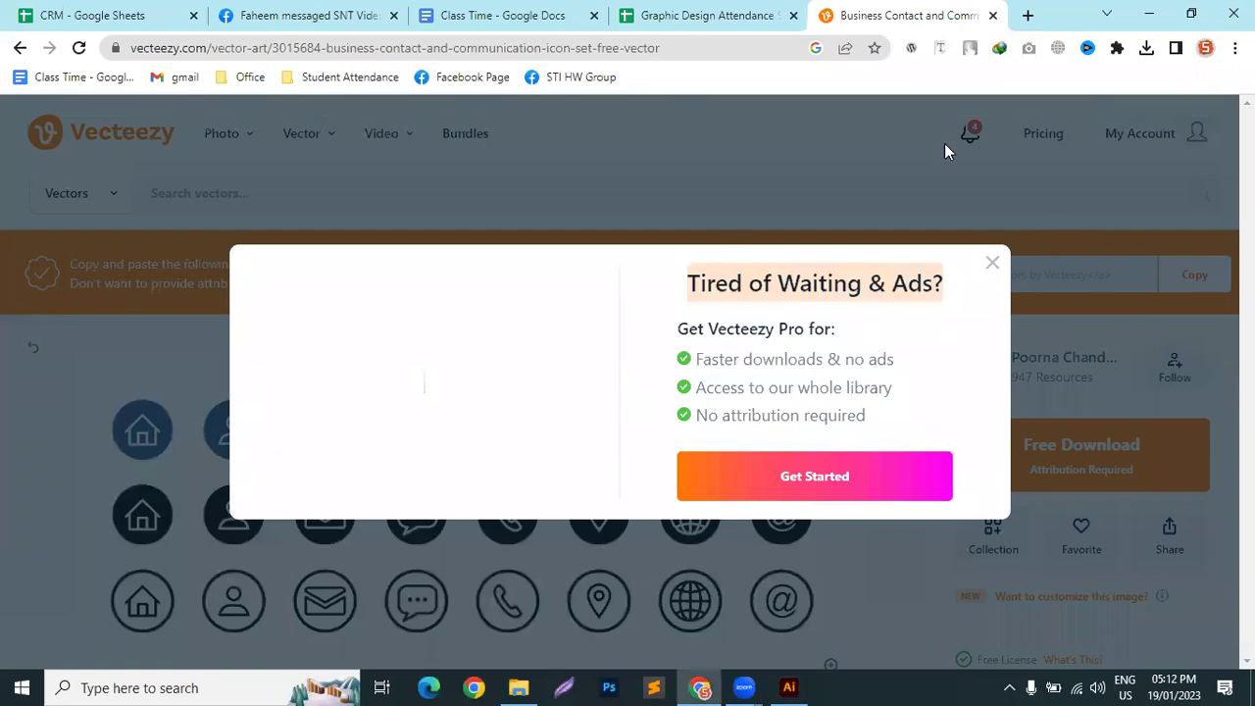
Go back three pages to the Google Images business card results
{"action": "left_click", "coordinate": [19, 50]}
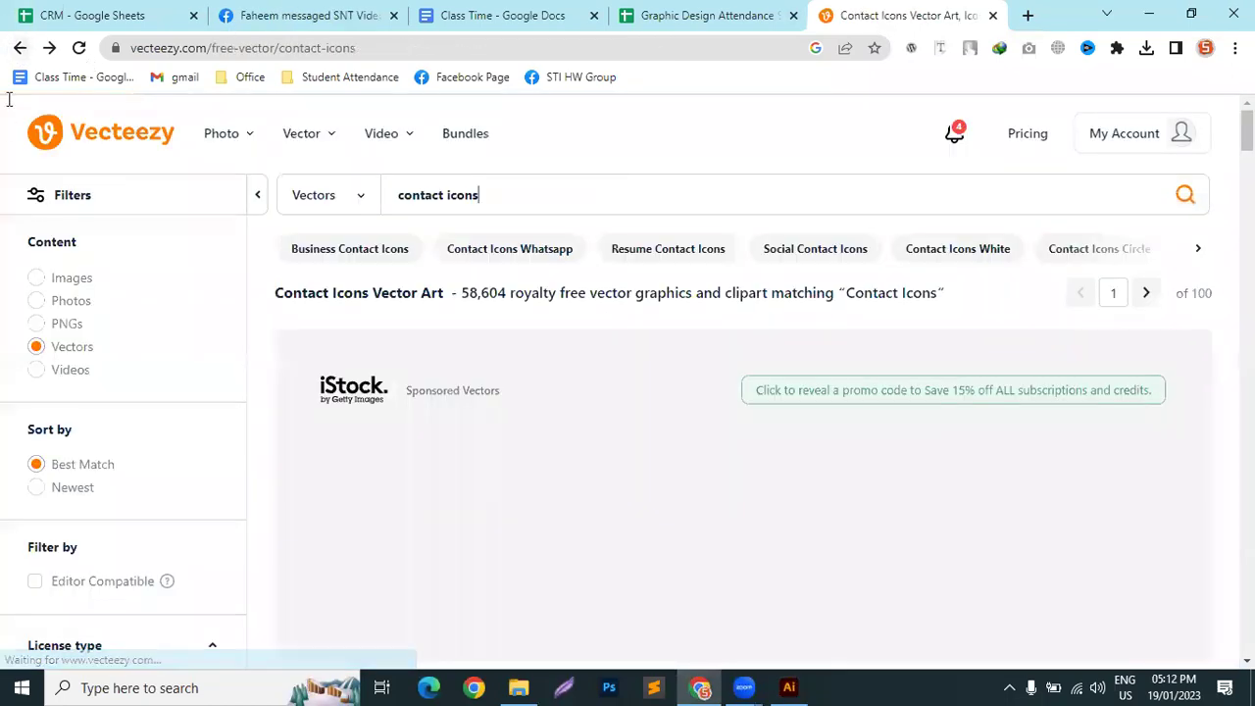
{"action": "left_click", "coordinate": [20, 49]}
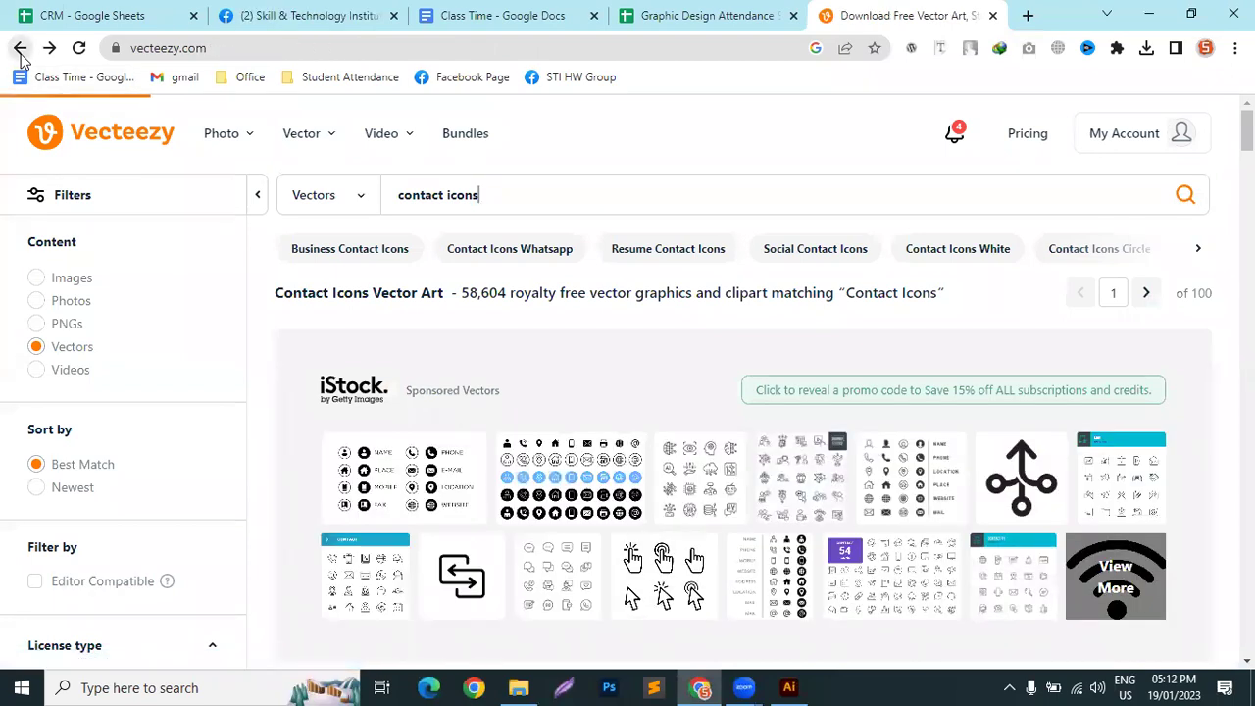
{"action": "left_click", "coordinate": [20, 49]}
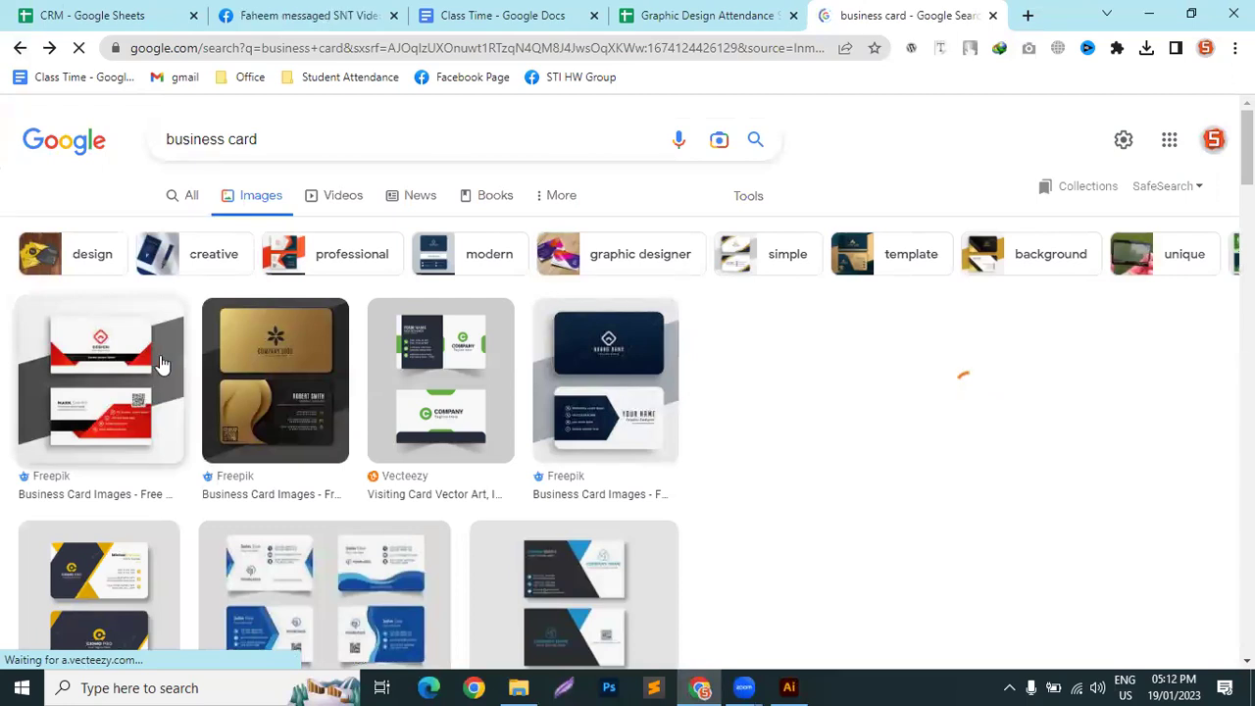
Preview the dark blue and gold cards, ending on Freepik's red-and-white business card
{"action": "left_click", "coordinate": [613, 460]}
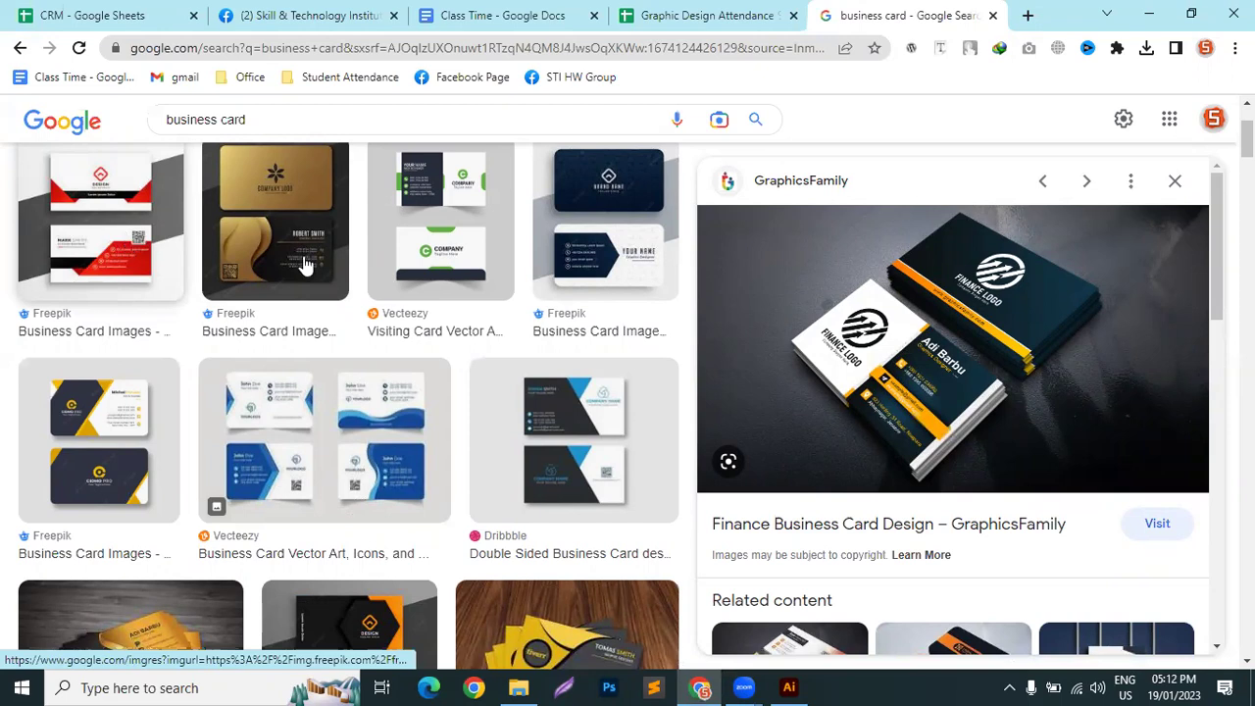
{"action": "scroll", "coordinate": [142, 317], "scroll_direction": "up", "scroll_amount": 1}
{"action": "scroll", "coordinate": [142, 317], "scroll_direction": "up", "scroll_amount": 2}
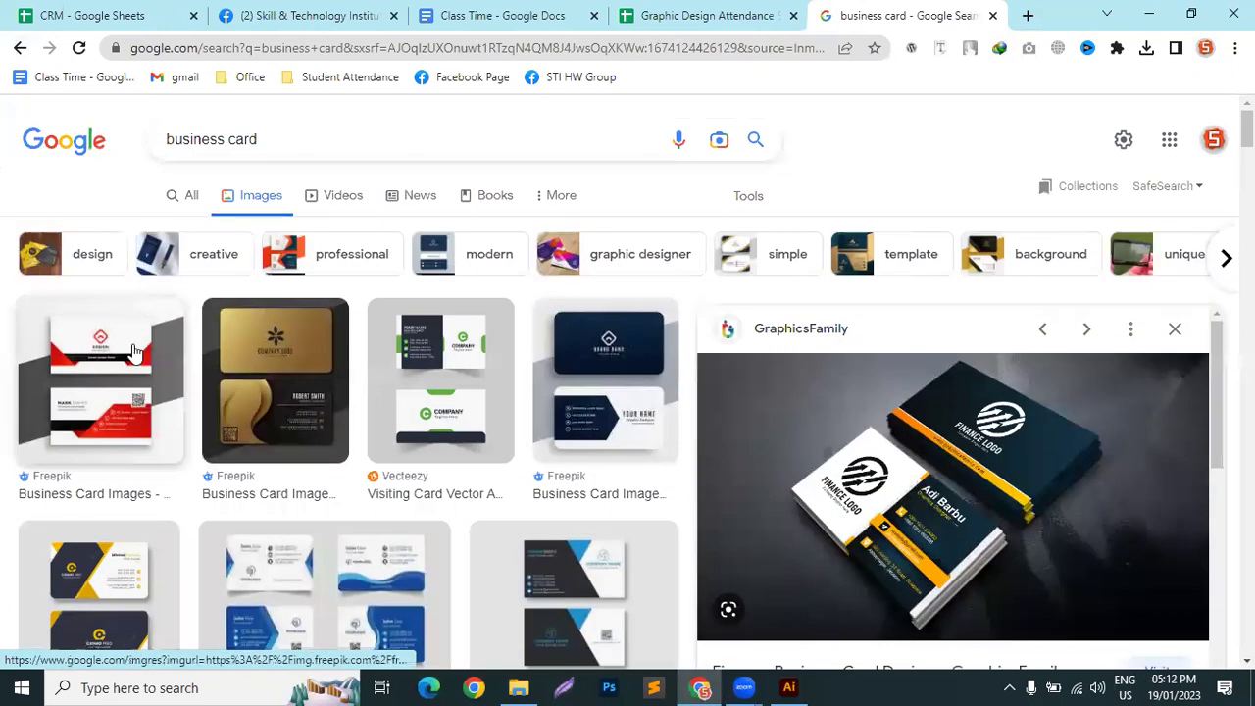
{"action": "left_click", "coordinate": [327, 373]}
{"action": "left_click", "coordinate": [147, 253]}
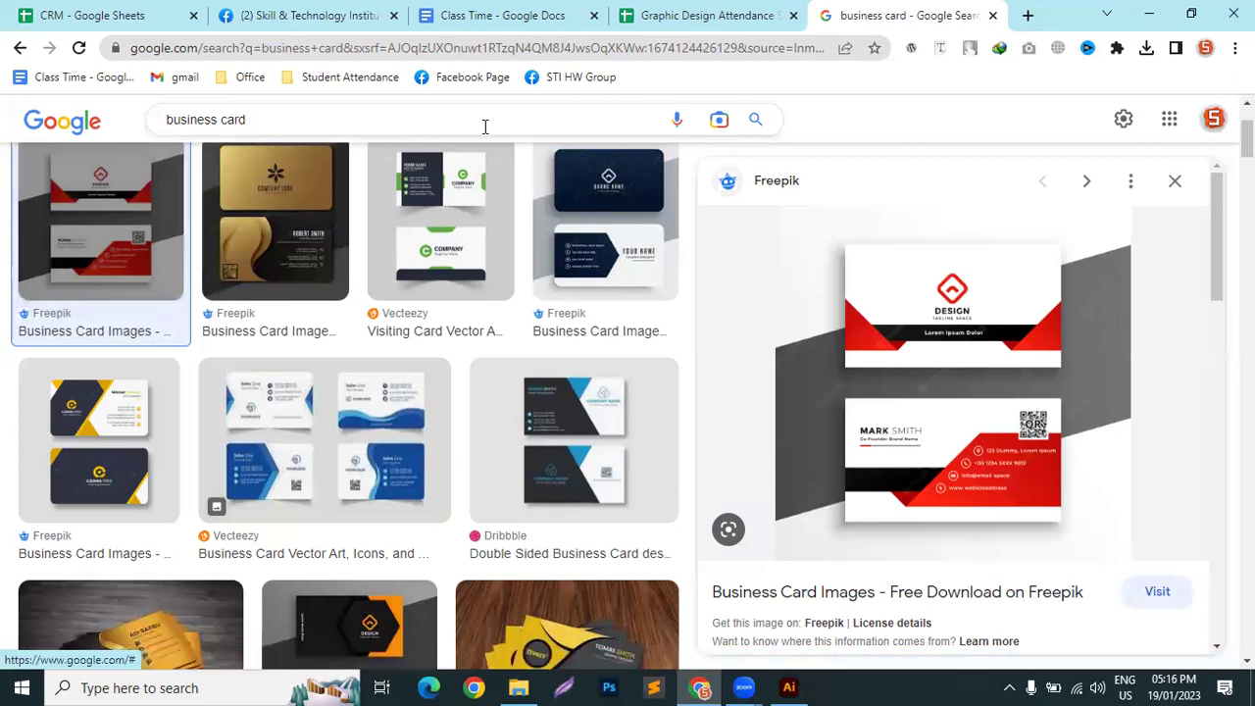
In Untitled-1, make artboard 2 current and select its navy background rectangle
{"action": "left_click", "coordinate": [788, 687]}
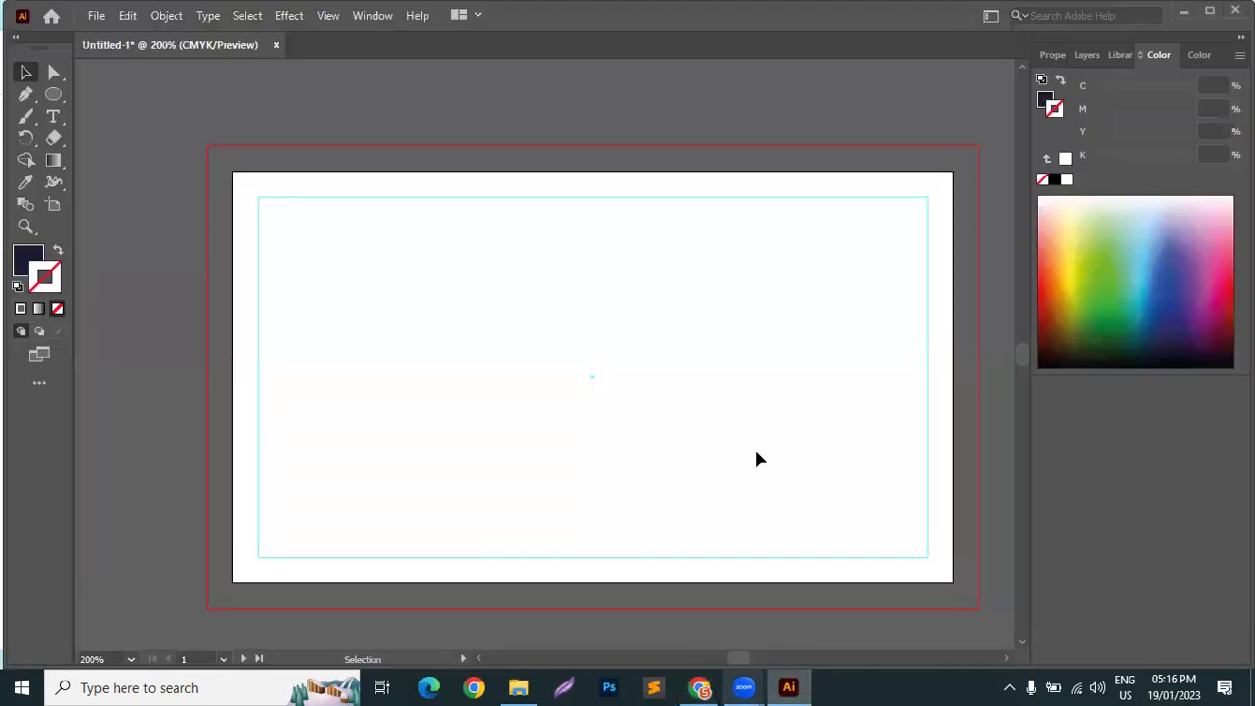
{"action": "scroll", "coordinate": [704, 480], "scroll_direction": "down", "scroll_amount": 4}
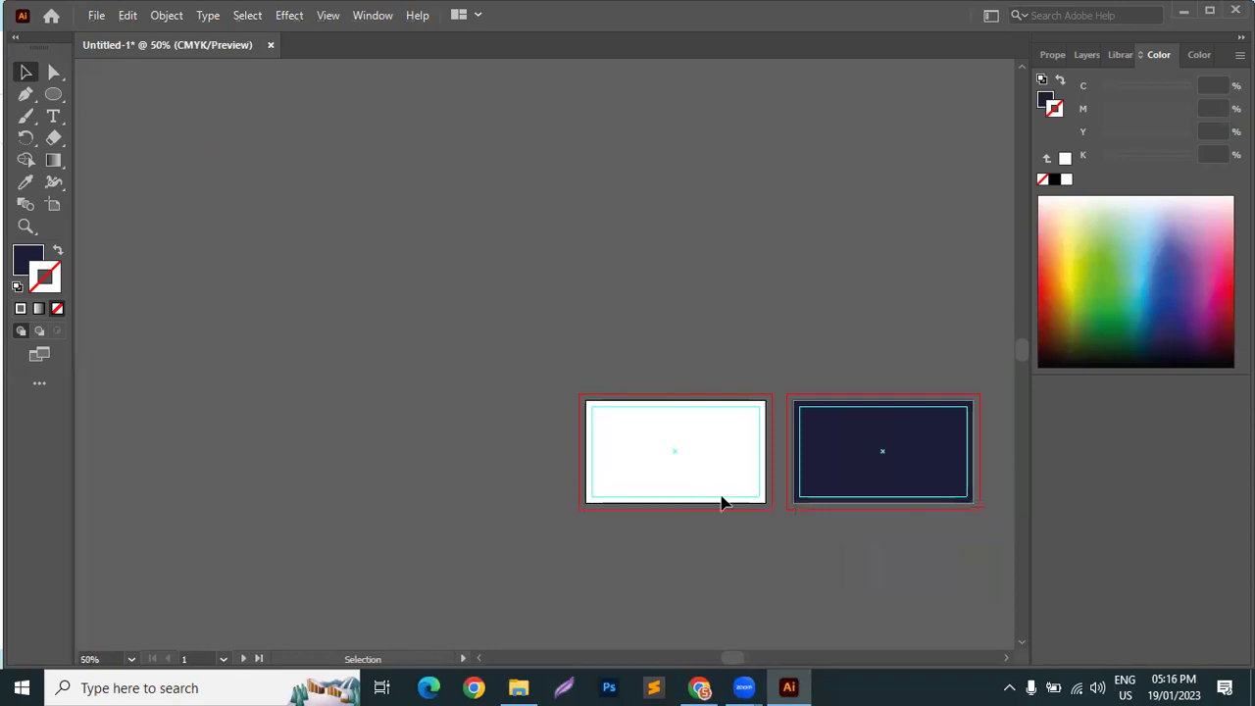
{"action": "left_click", "coordinate": [188, 657]}
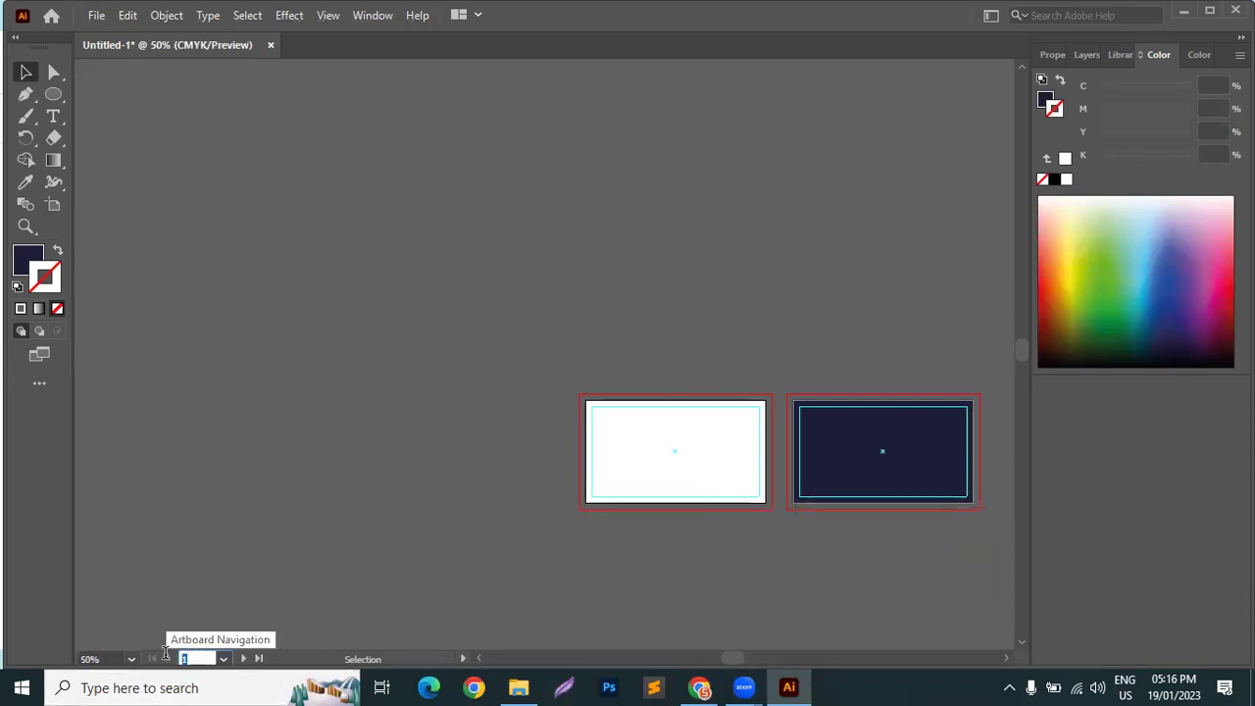
{"action": "left_click", "coordinate": [95, 16]}
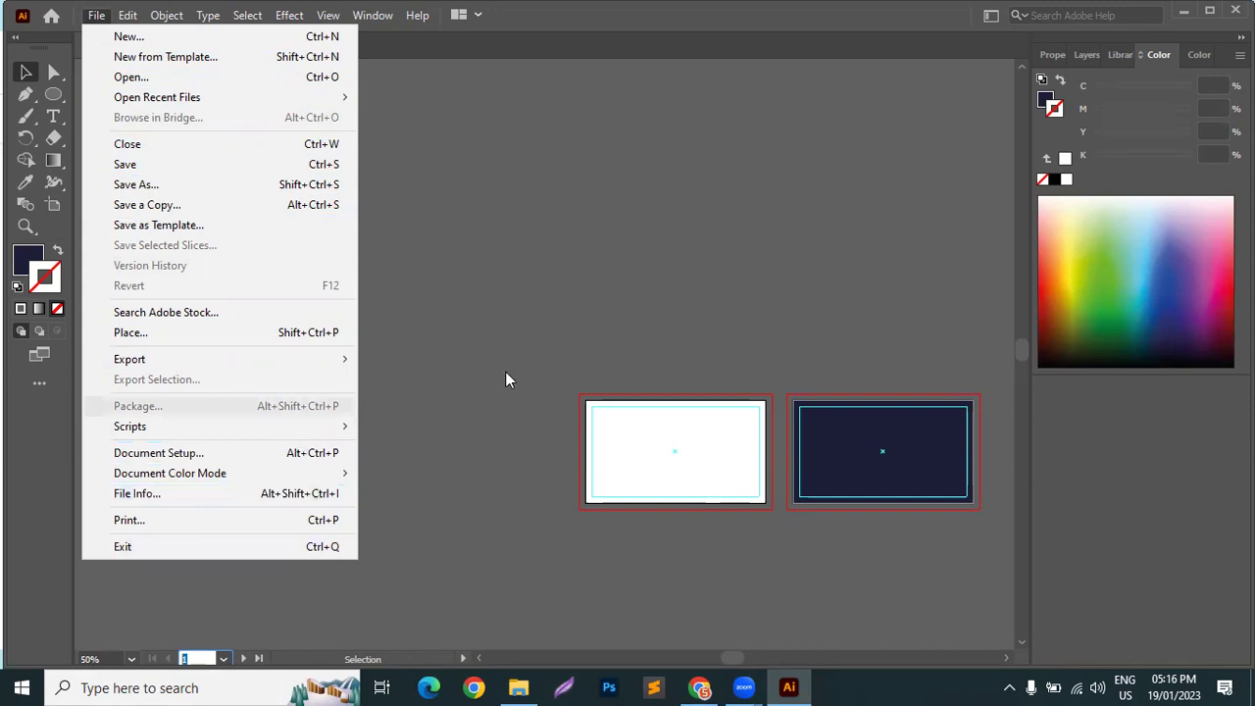
{"action": "left_click", "coordinate": [887, 413]}
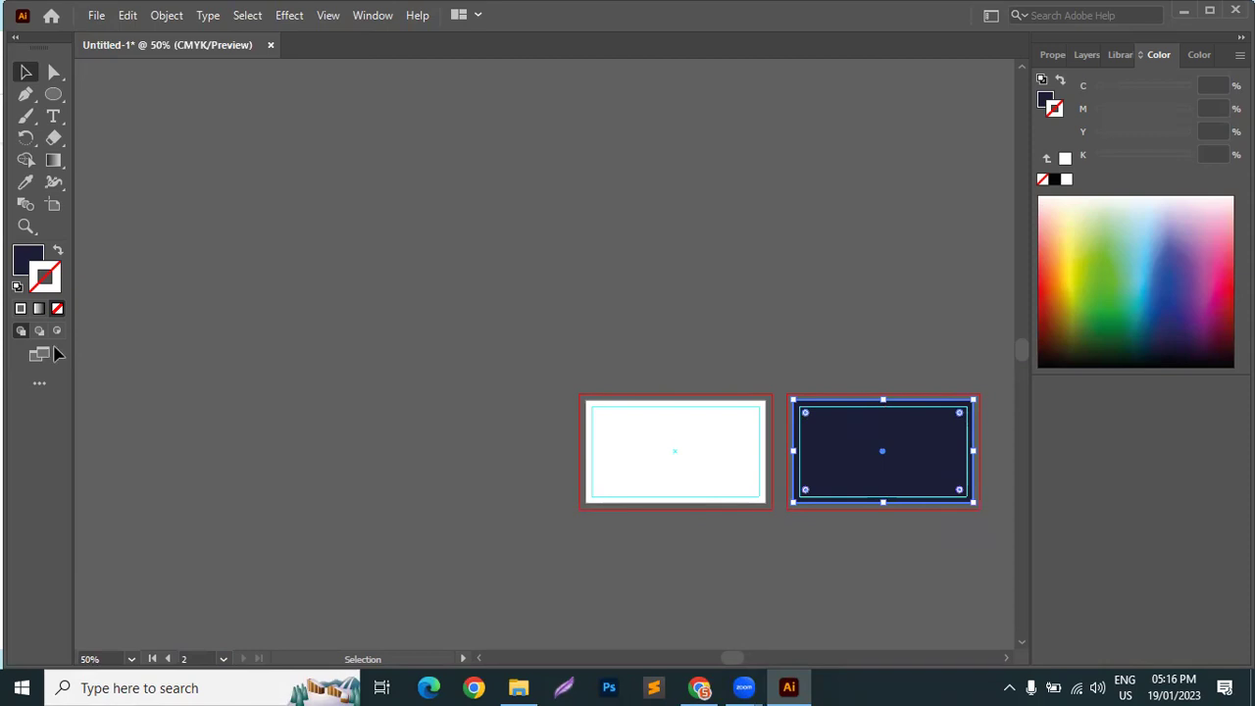
Check the Save As file-type list, then cancel without saving
{"action": "left_click", "coordinate": [95, 16]}
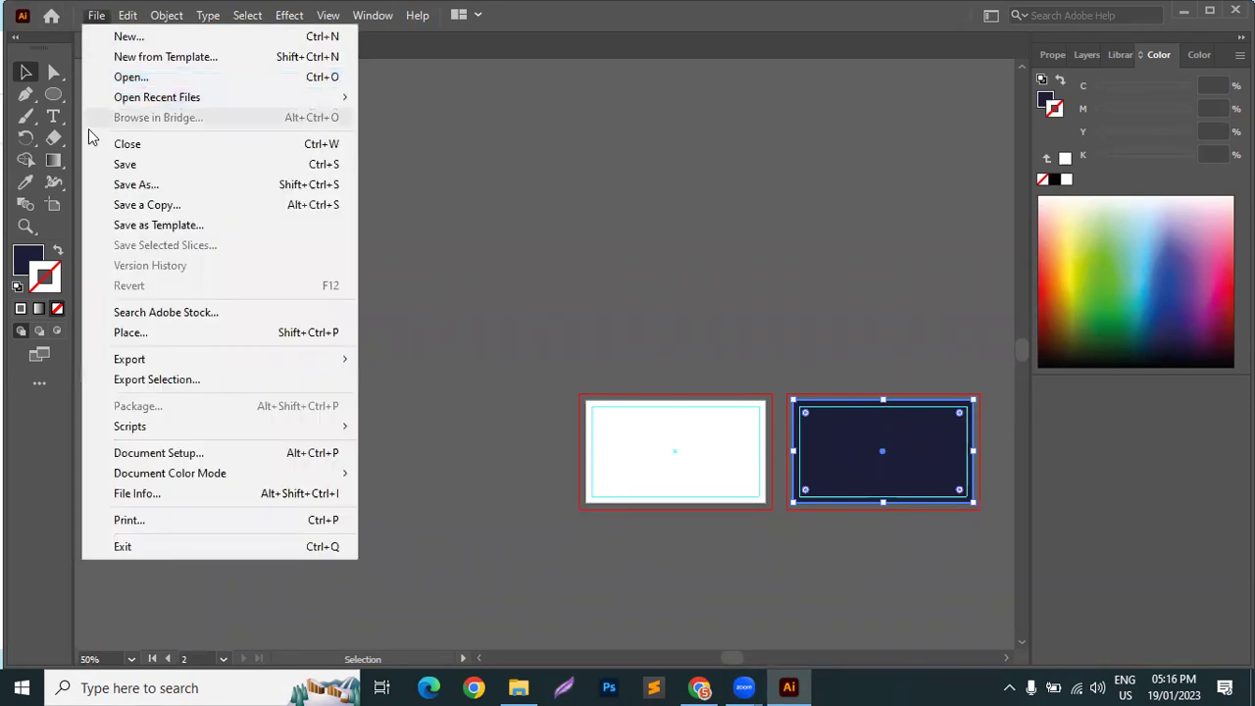
{"action": "left_click", "coordinate": [128, 186]}
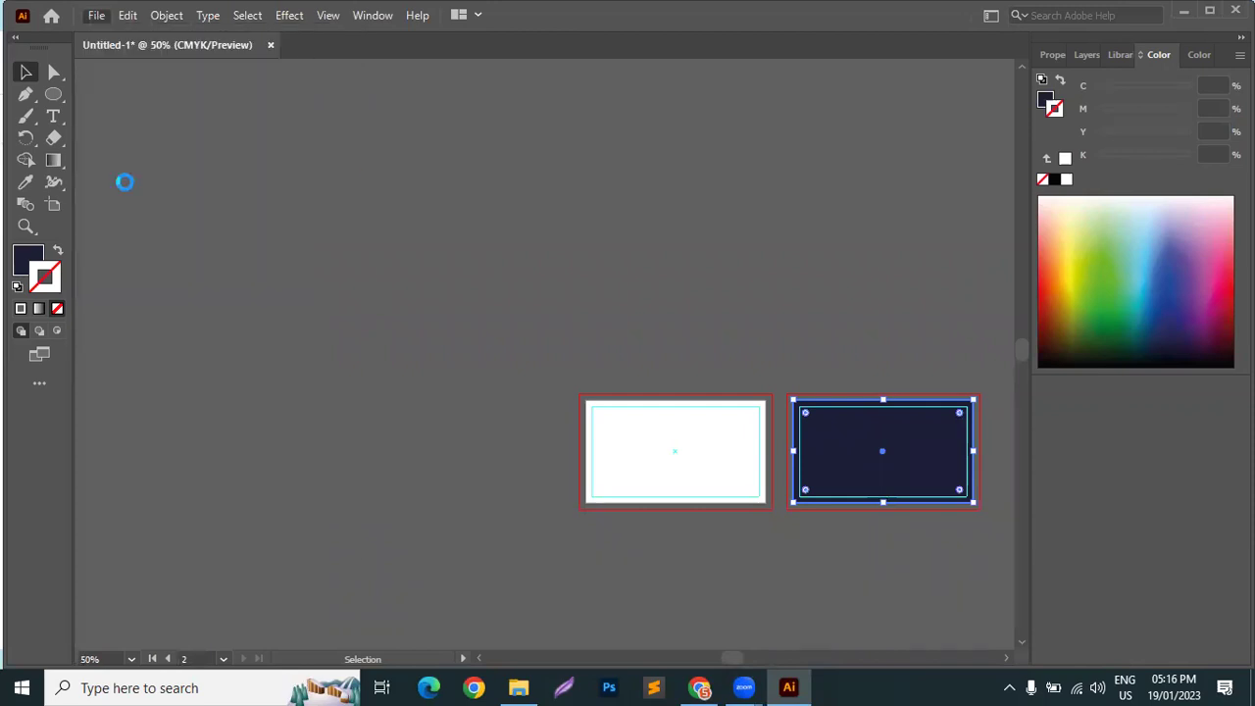
{"action": "left_click", "coordinate": [216, 378]}
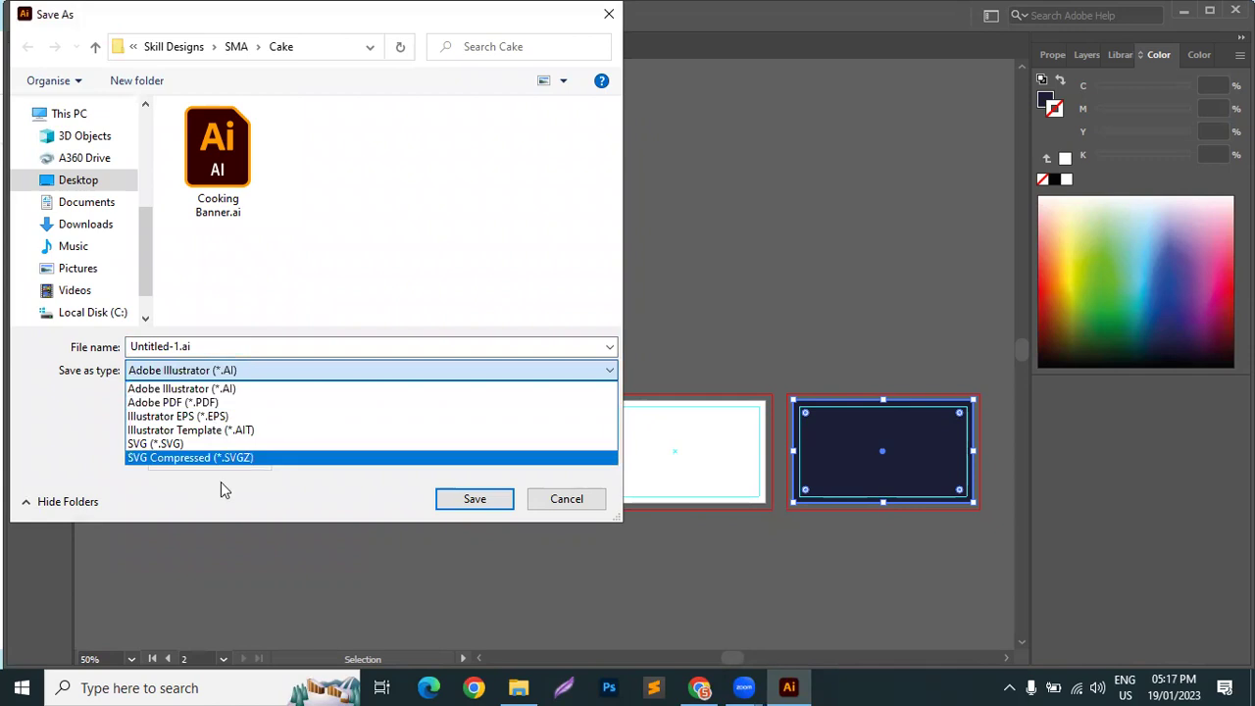
{"action": "left_click", "coordinate": [584, 498]}
{"action": "left_click", "coordinate": [569, 498]}
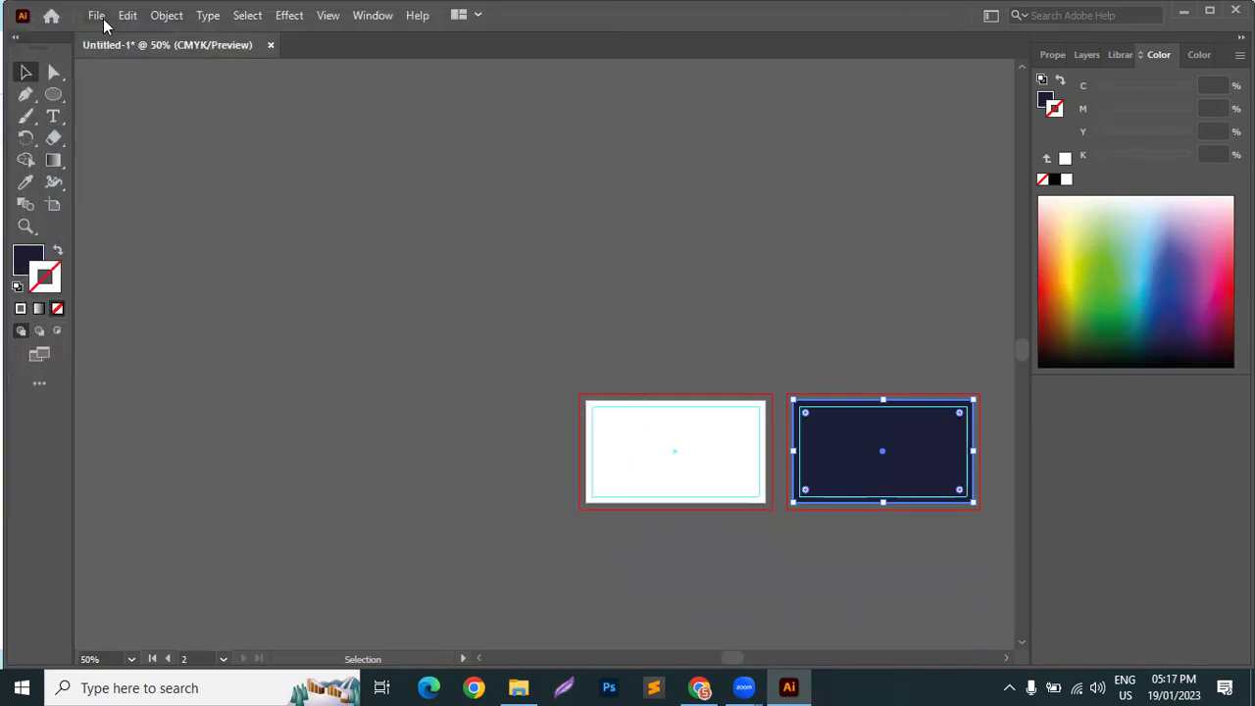
{"action": "left_click", "coordinate": [98, 17]}
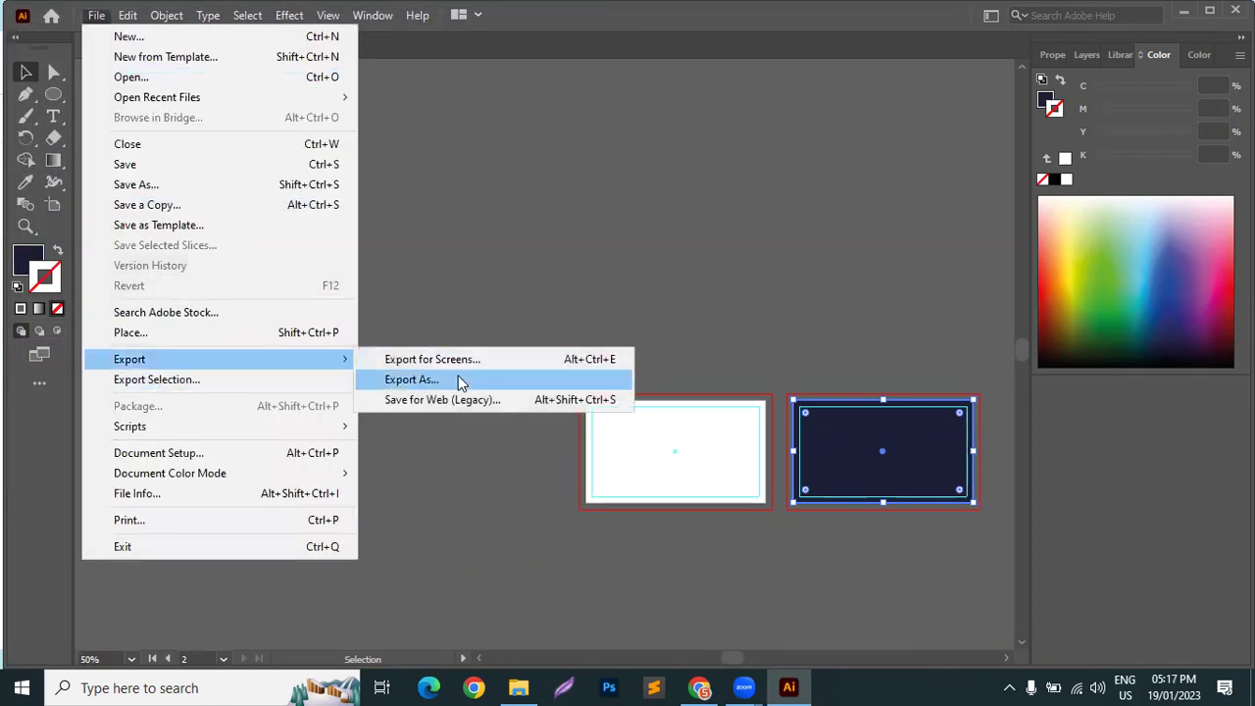
Export the document as JPEG via File > Export As
{"action": "left_click", "coordinate": [460, 379]}
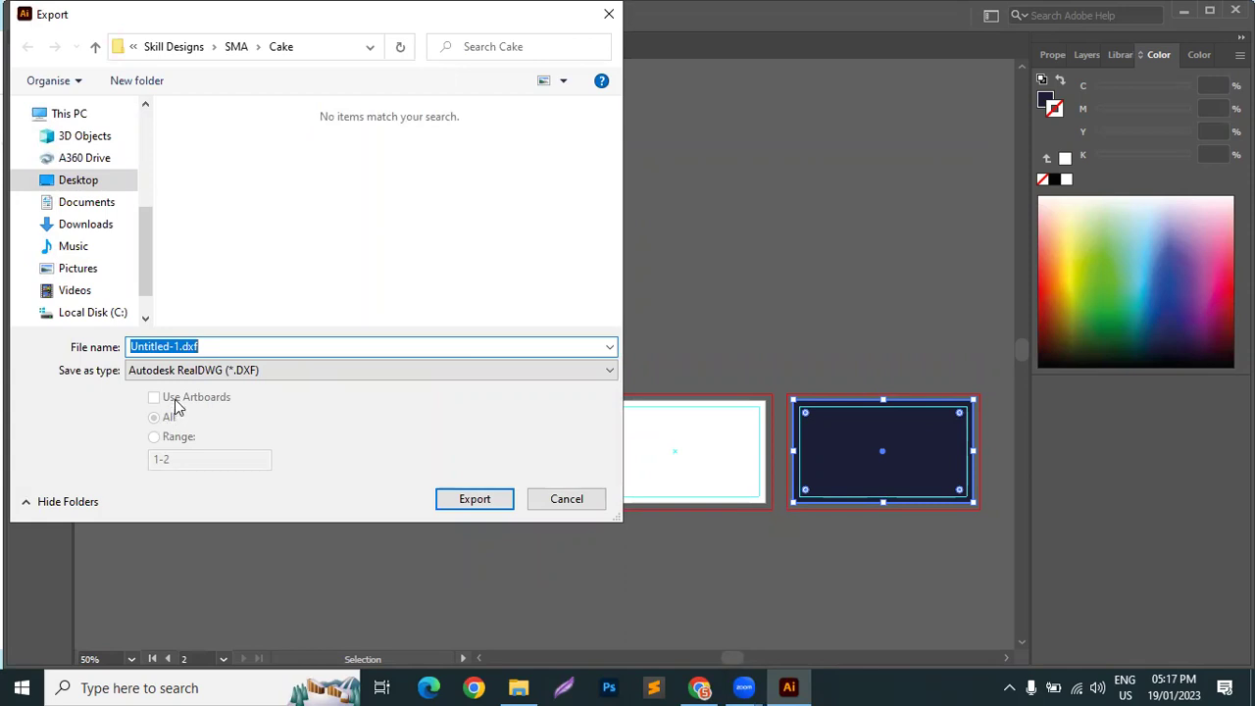
{"action": "left_click", "coordinate": [238, 369]}
{"action": "left_click", "coordinate": [177, 470]}
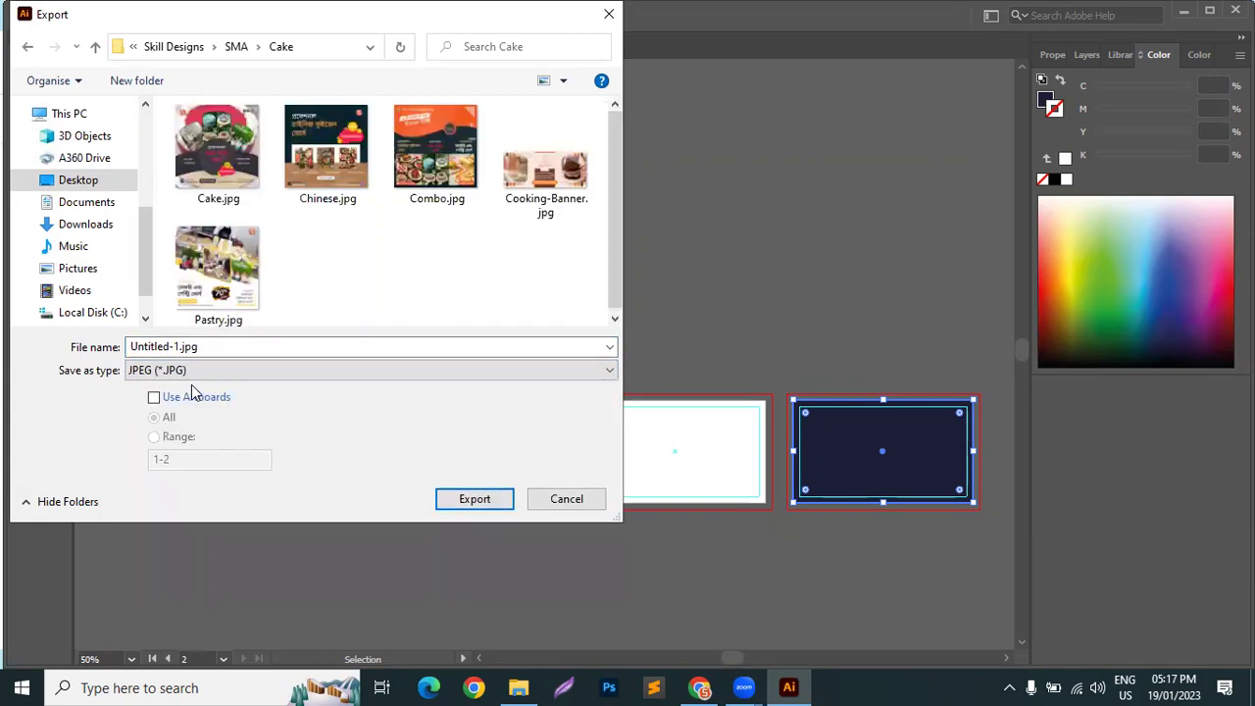
{"action": "left_click", "coordinate": [465, 501]}
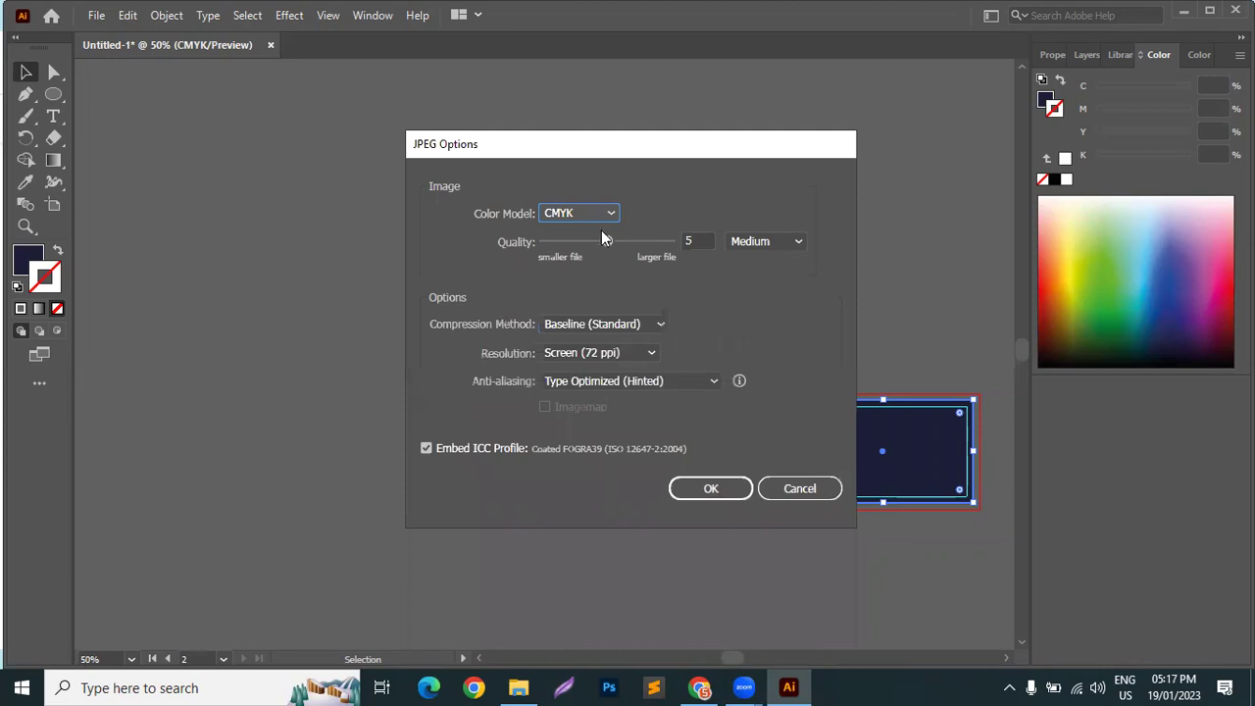
Set JPEG Options to quality 10 and High (300 ppi) resolution, then close them
{"action": "left_click_drag", "start_coordinate": [608, 240], "coordinate": [651, 219]}
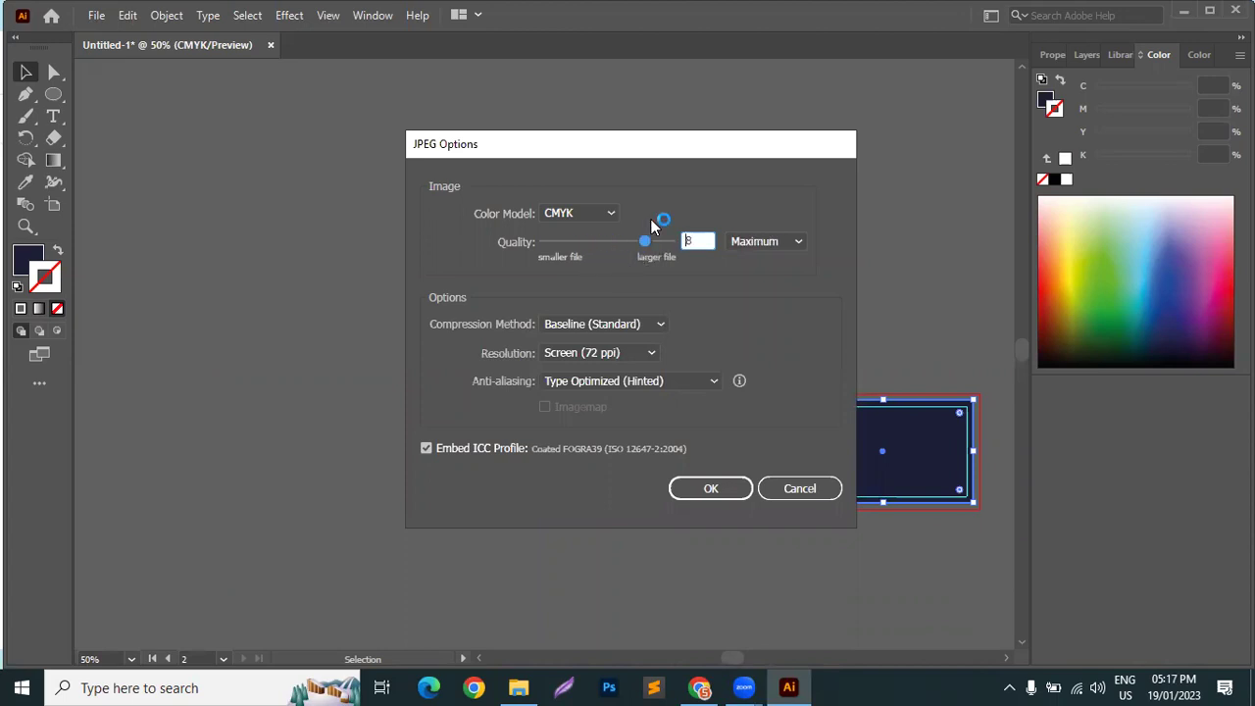
{"action": "left_click_drag", "start_coordinate": [650, 220], "coordinate": [685, 217]}
{"action": "left_click_drag", "start_coordinate": [668, 244], "coordinate": [580, 255]}
{"action": "left_click_drag", "start_coordinate": [580, 255], "coordinate": [766, 265]}
{"action": "left_click", "coordinate": [610, 360]}
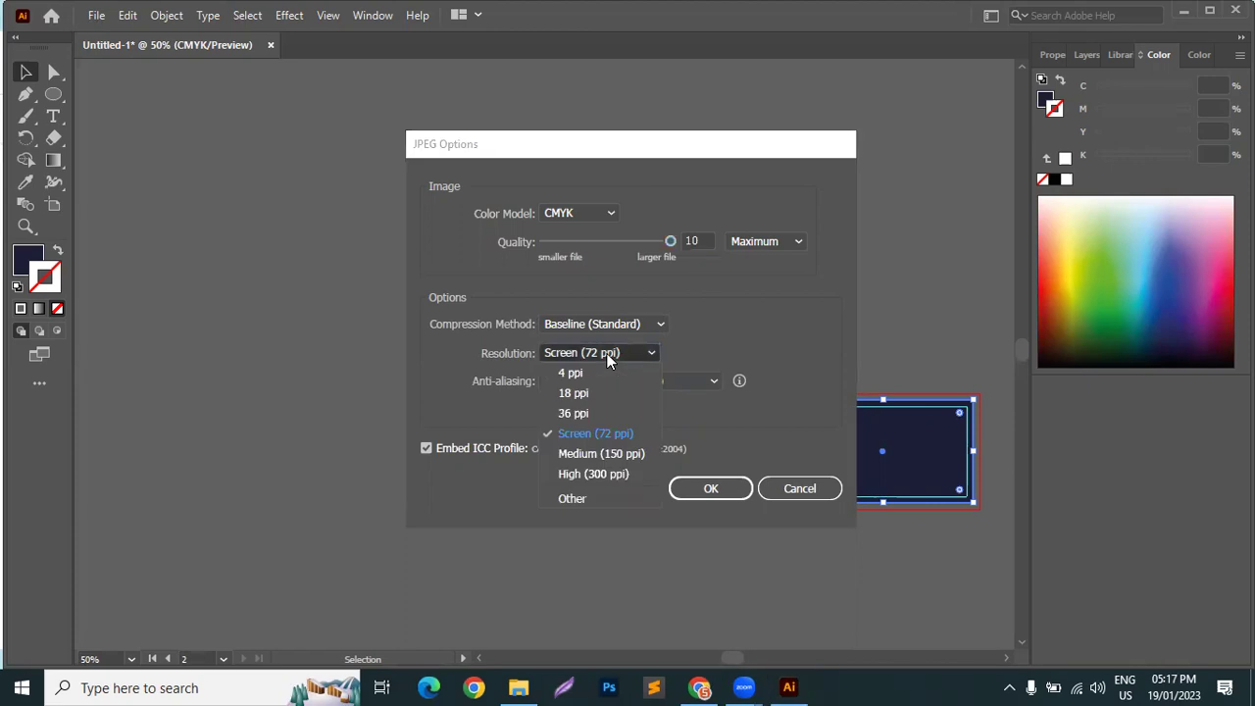
{"action": "left_click", "coordinate": [601, 476]}
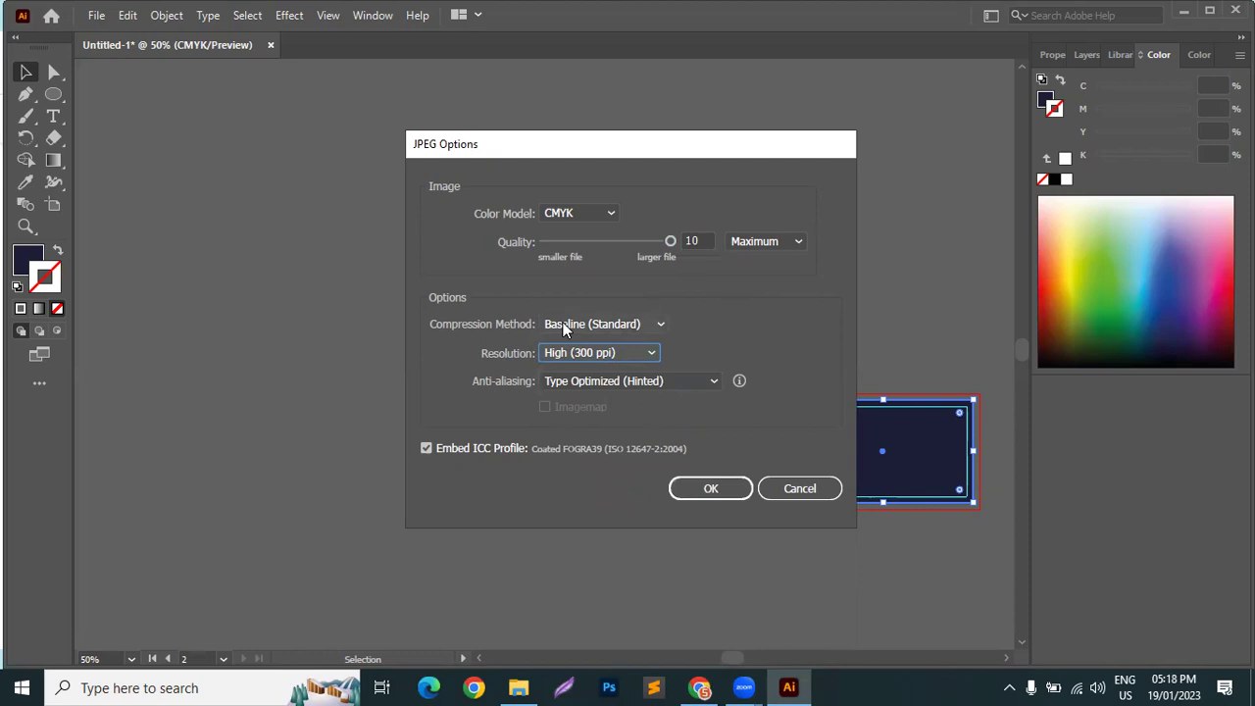
{"action": "left_click", "coordinate": [818, 487]}
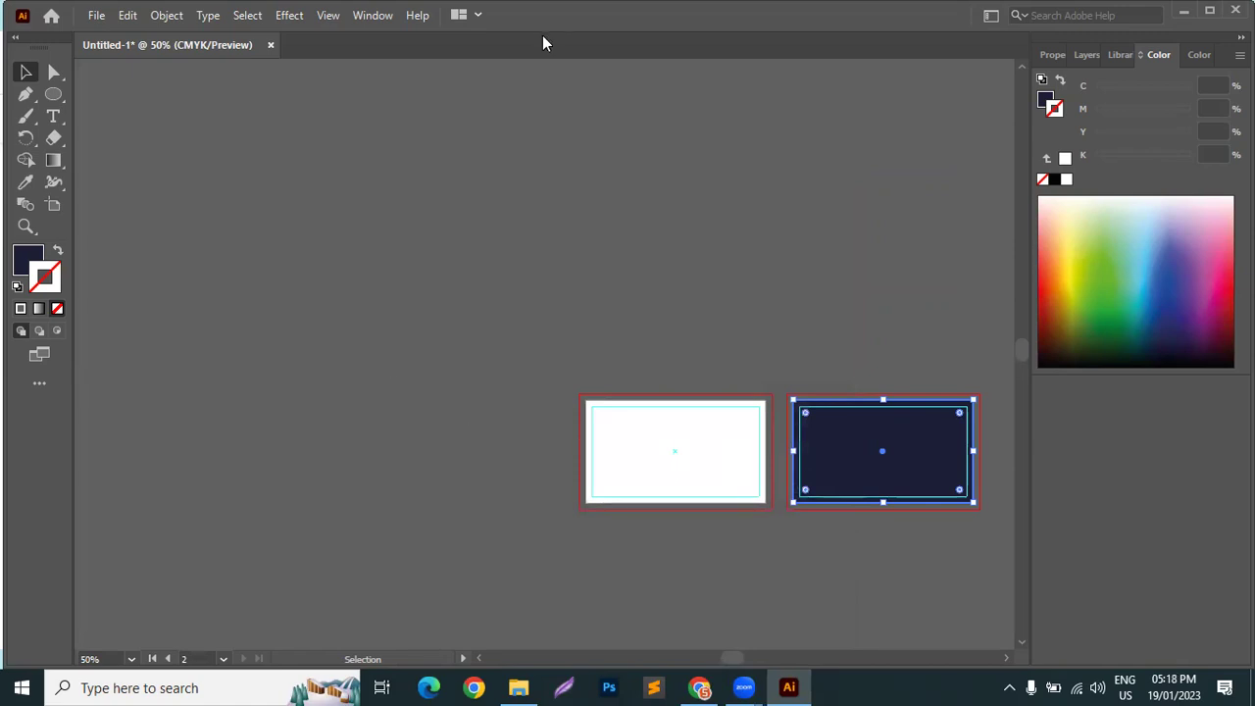
Open Save for Web (Legacy) from File > Export for the navy back card
{"action": "left_click", "coordinate": [106, 16]}
{"action": "mouse_move", "coordinate": [125, 359]}
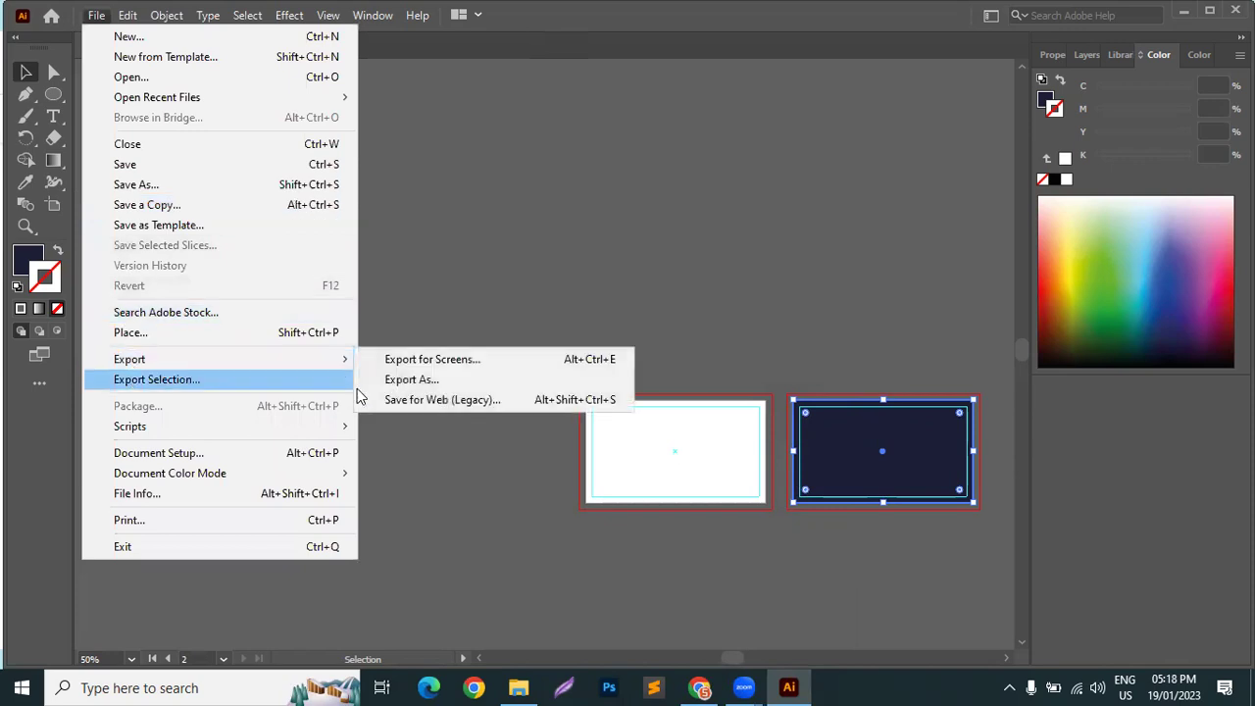
{"action": "left_click", "coordinate": [420, 403]}
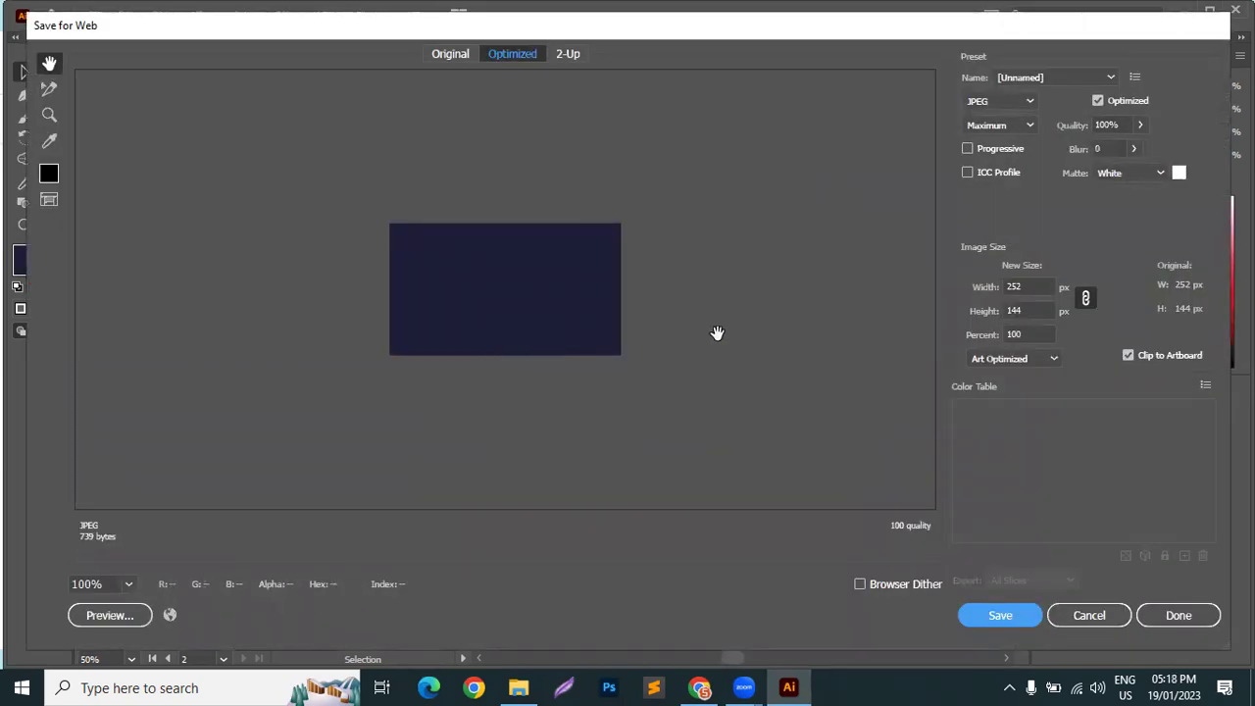
Change the image height from 144 to 1440 px so the width follows to 2520
{"action": "left_click", "coordinate": [1047, 286]}
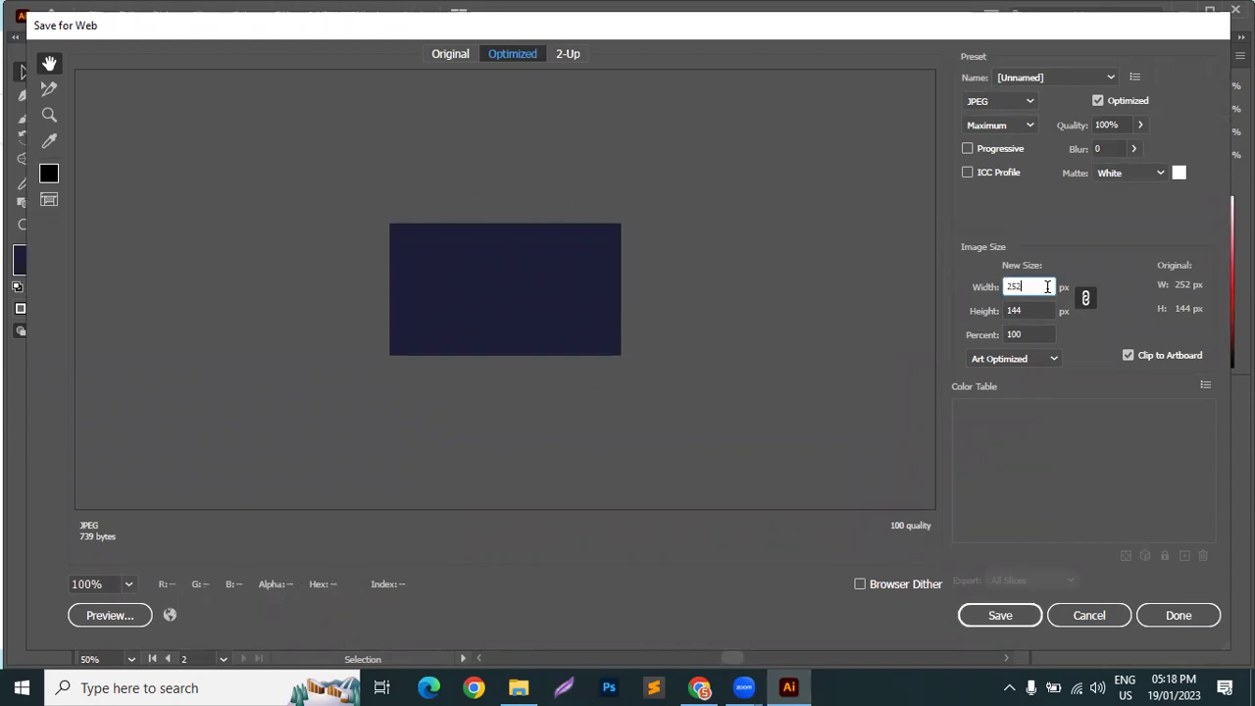
{"action": "double_click", "coordinate": [1020, 309]}
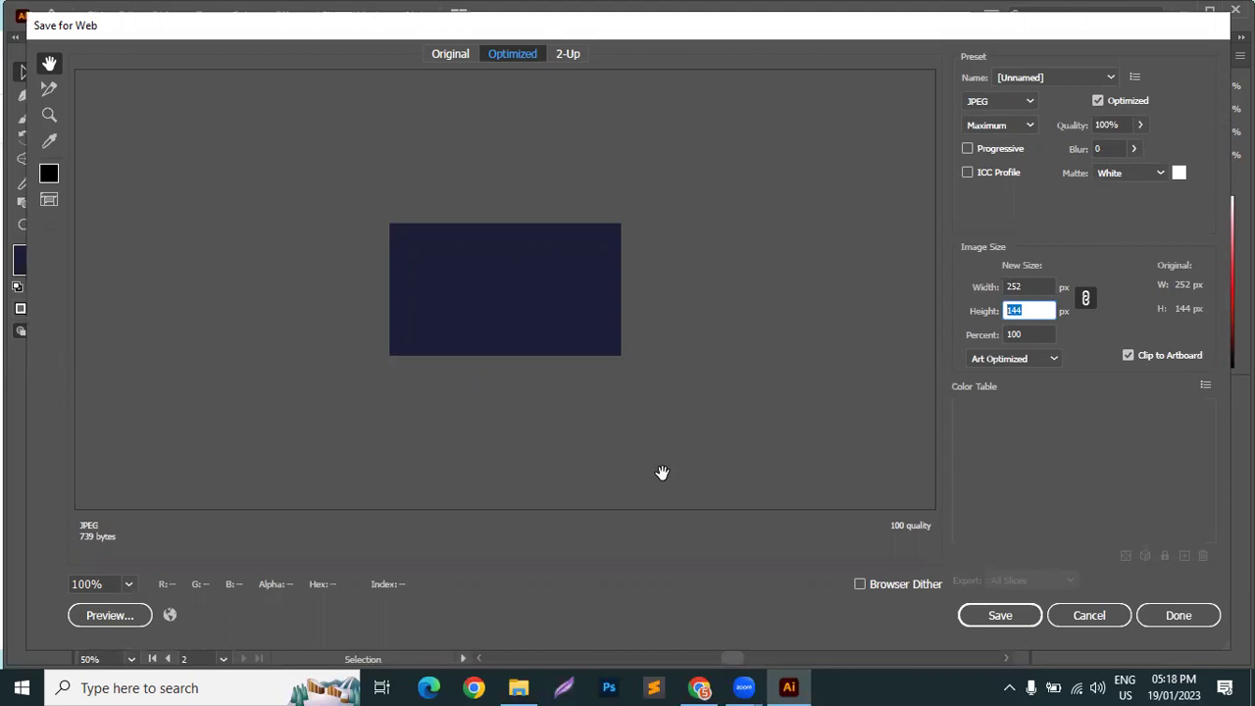
{"action": "left_click", "coordinate": [1026, 285]}
{"action": "key", "text": "Tab"}
{"action": "left_click", "coordinate": [1026, 284]}
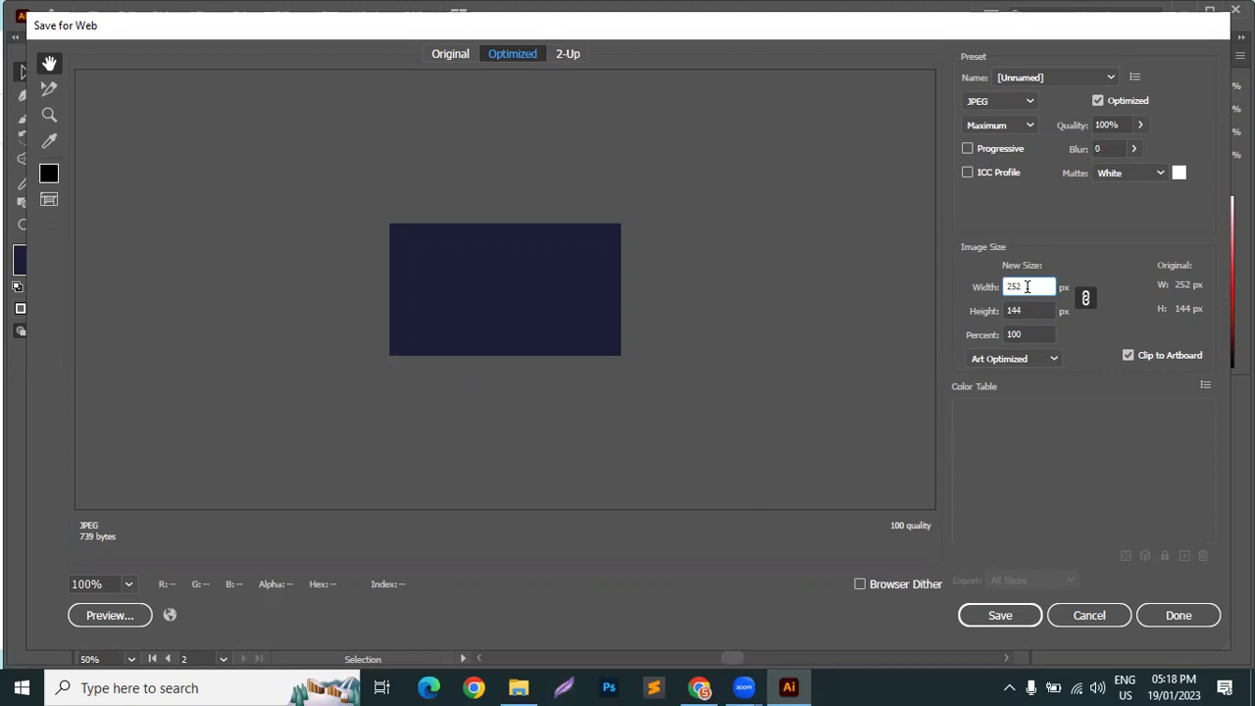
{"action": "left_click", "coordinate": [1032, 310]}
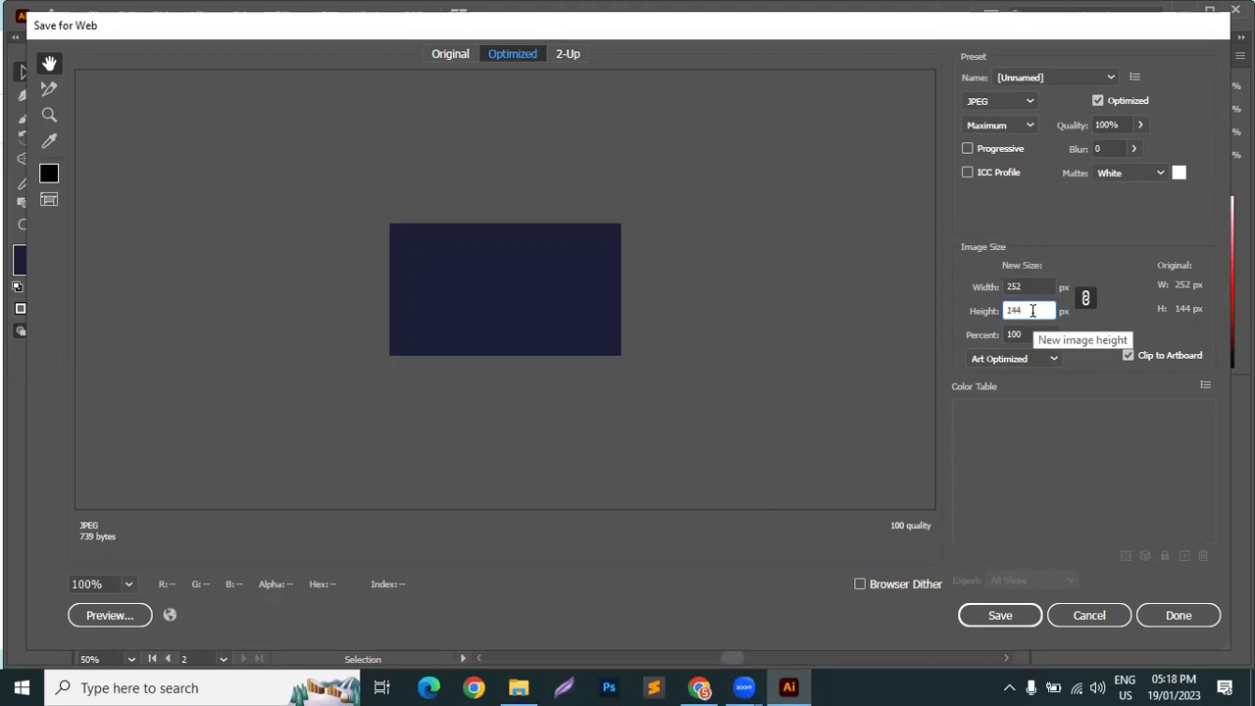
{"action": "left_click_drag", "start_coordinate": [1033, 310], "coordinate": [996, 314]}
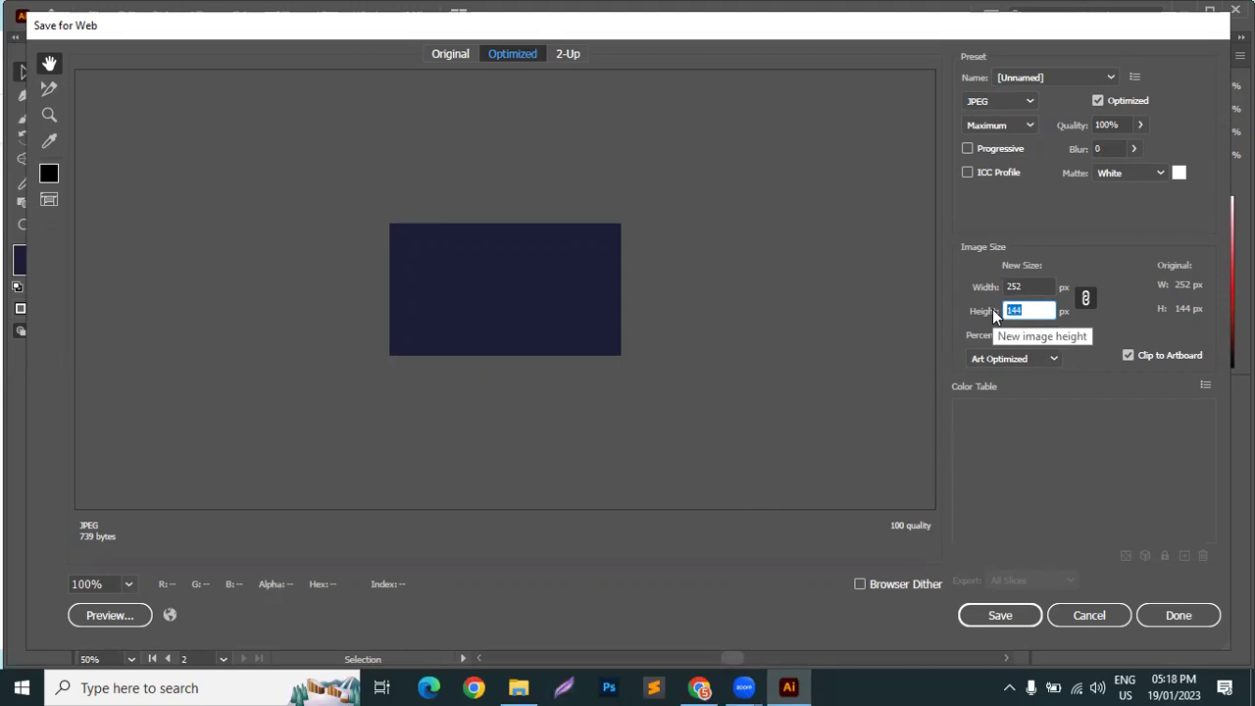
{"action": "left_click", "coordinate": [1031, 310]}
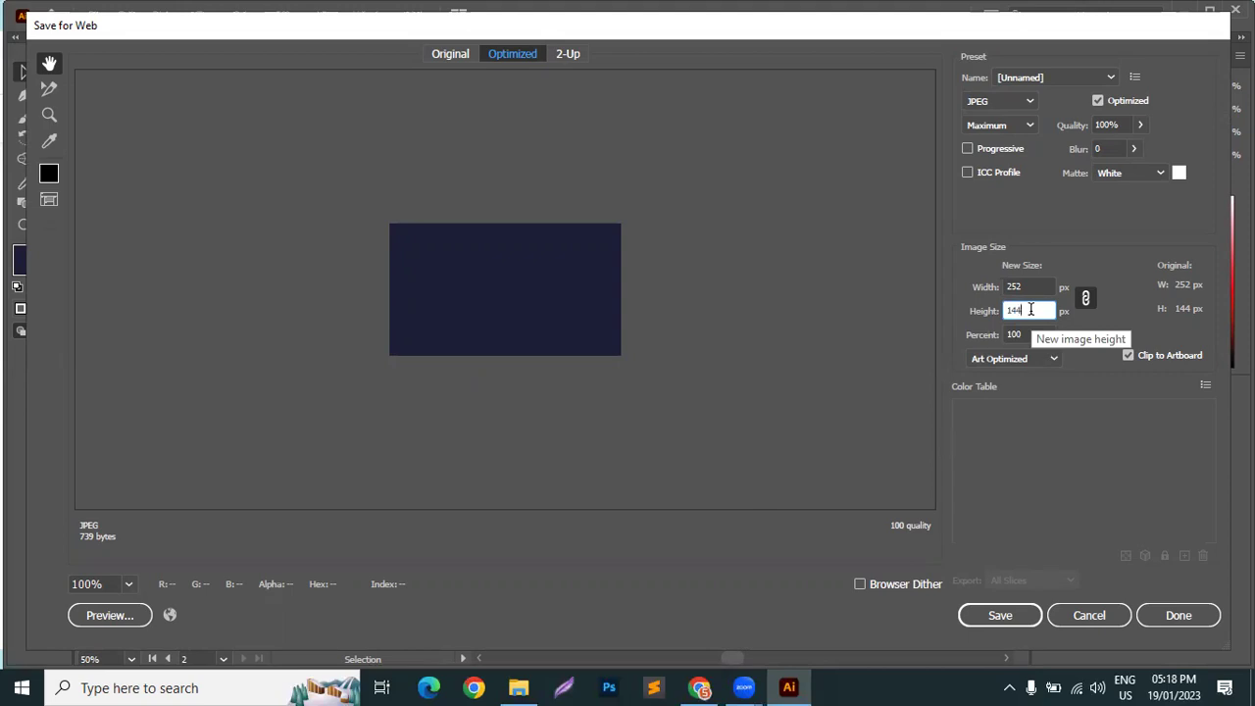
{"action": "type", "text": "0"}
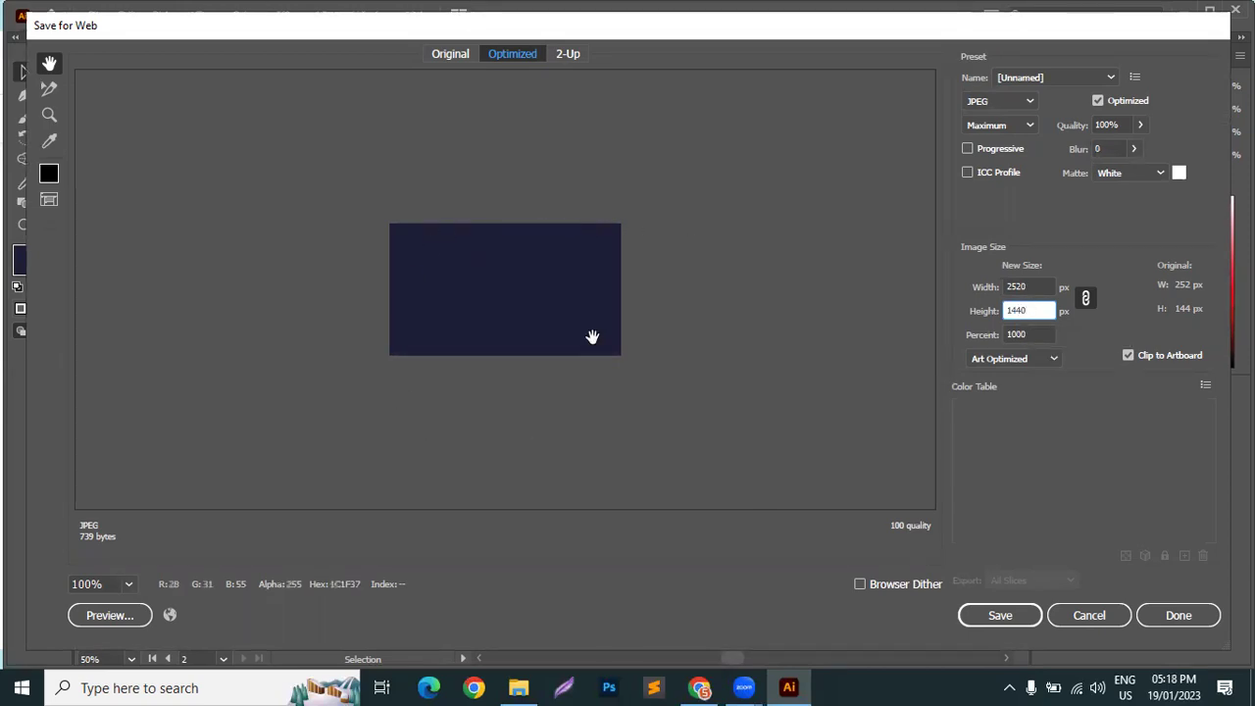
Delete the trailing 0 from the height so the image is 252 × 144 px at 100%
{"action": "left_click", "coordinate": [1036, 285]}
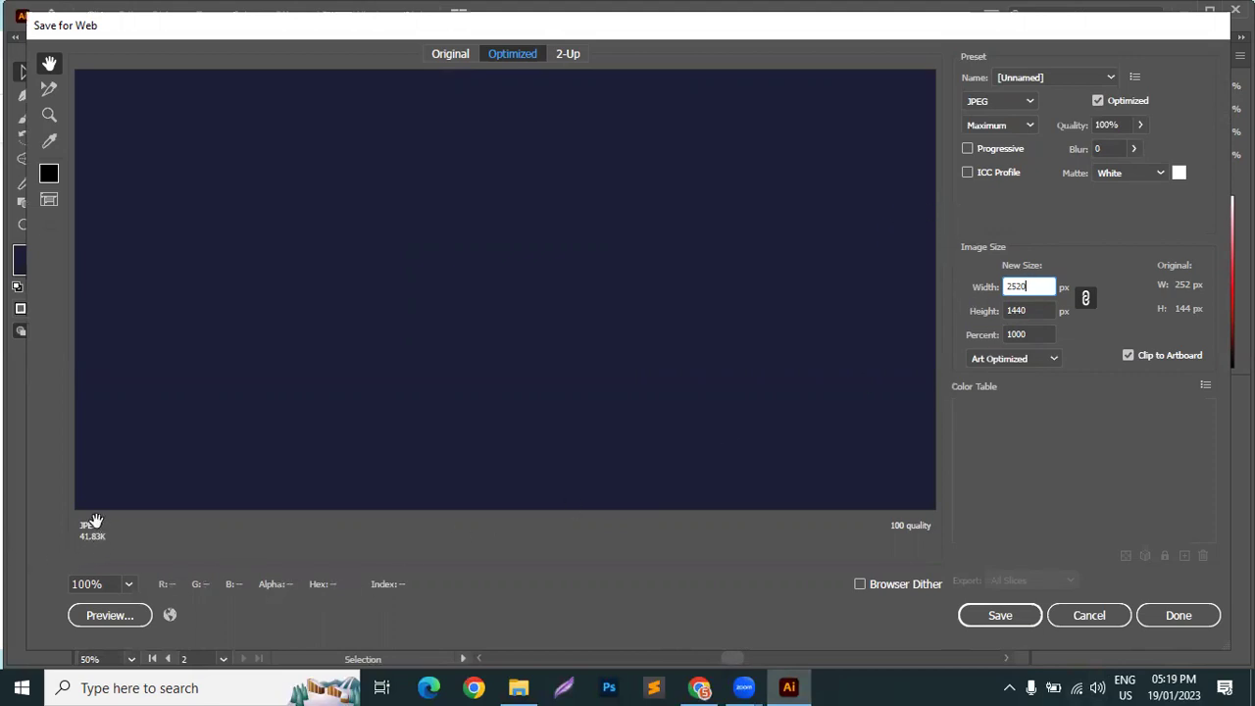
{"action": "left_click", "coordinate": [1039, 310]}
{"action": "key", "text": "BackSpace"}
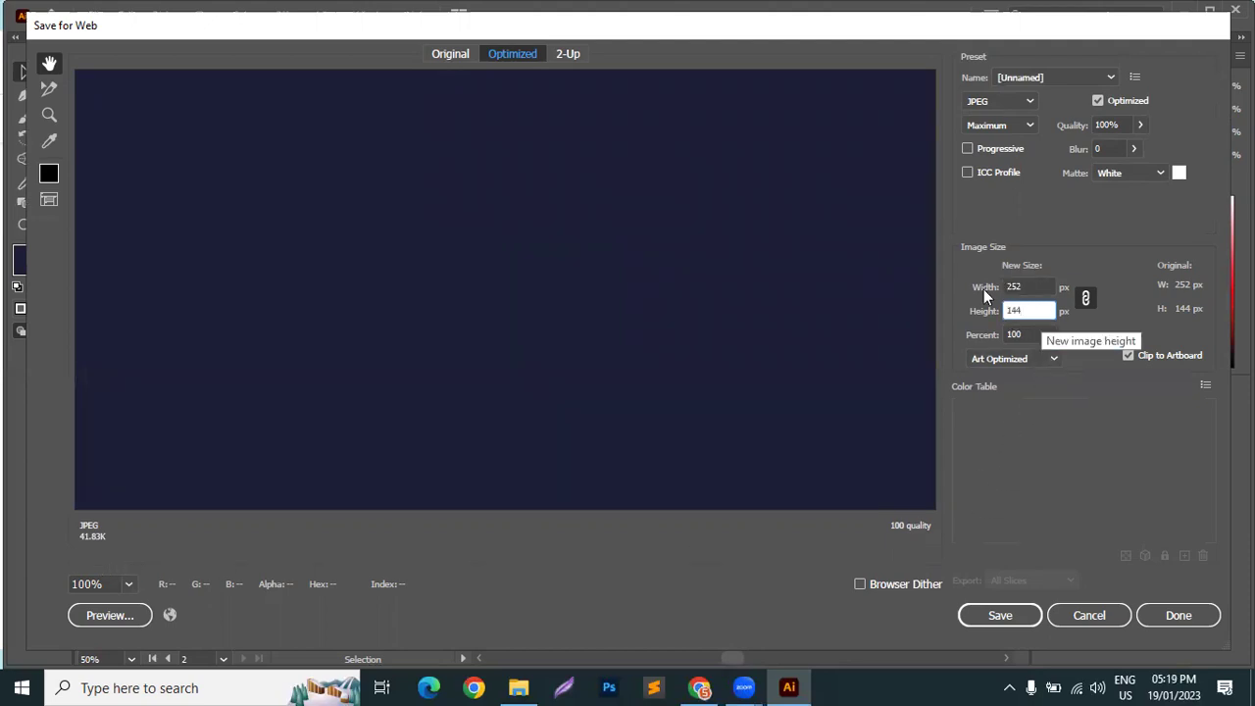
{"action": "left_click", "coordinate": [1045, 287]}
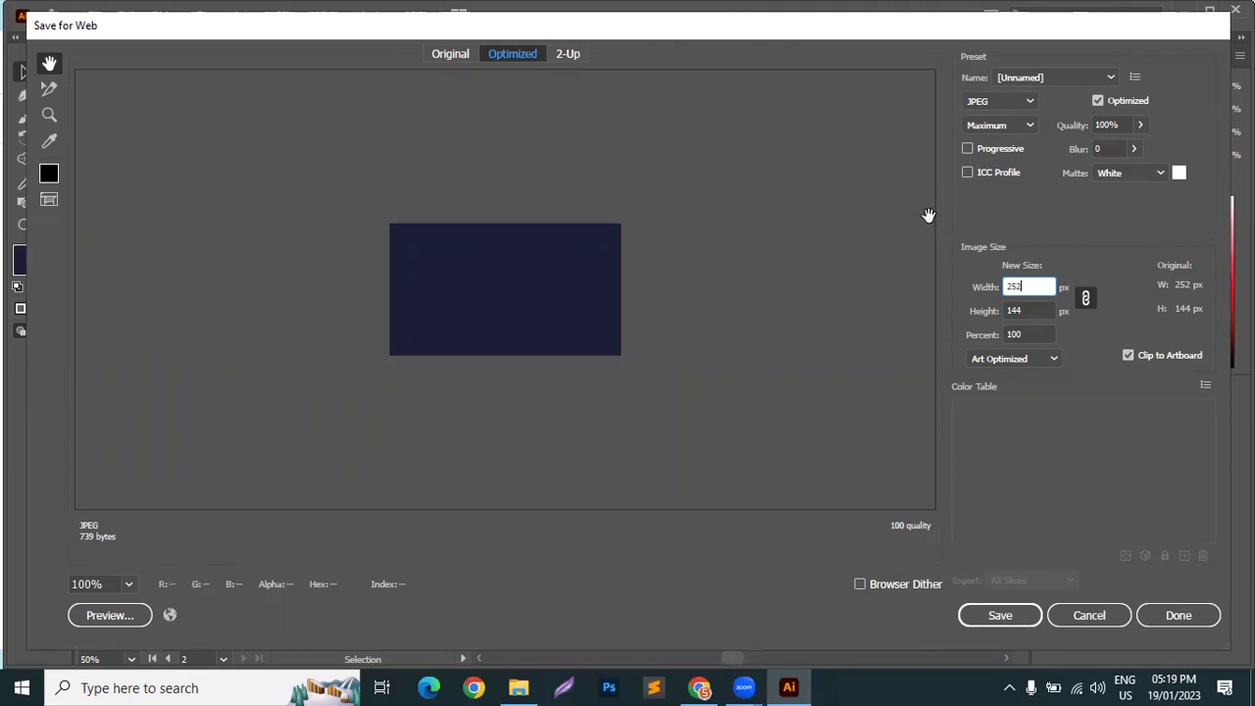
Set JPEG quality to Medium (30%), cancel Save for Web, and deselect the navy rectangle
{"action": "left_click", "coordinate": [1140, 124]}
{"action": "left_click", "coordinate": [1026, 126]}
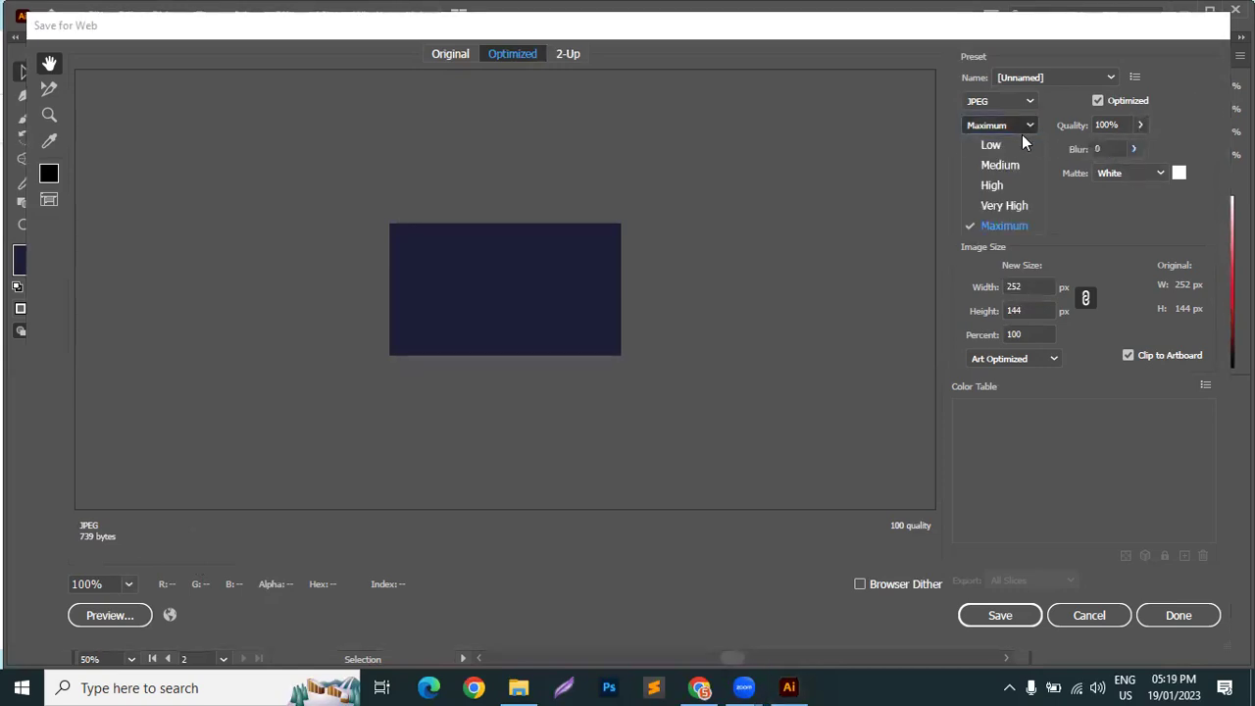
{"action": "left_click", "coordinate": [1013, 166]}
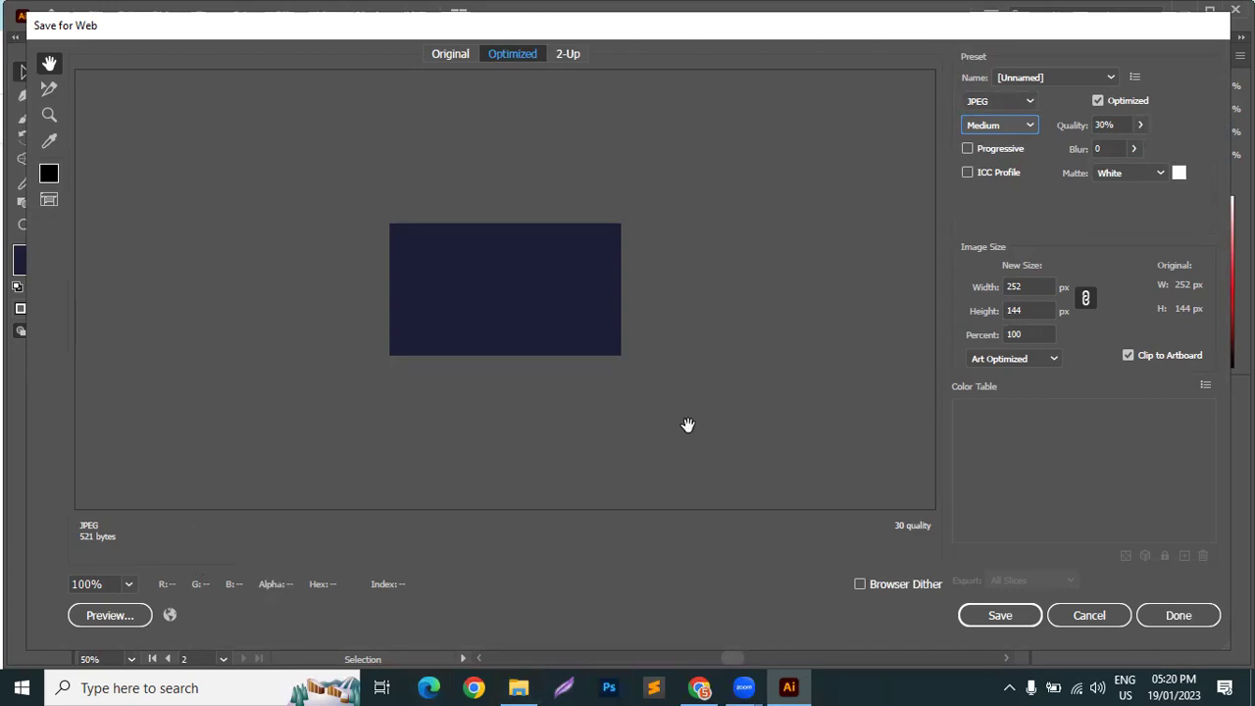
{"action": "left_click", "coordinate": [1085, 620]}
{"action": "left_click", "coordinate": [947, 156]}
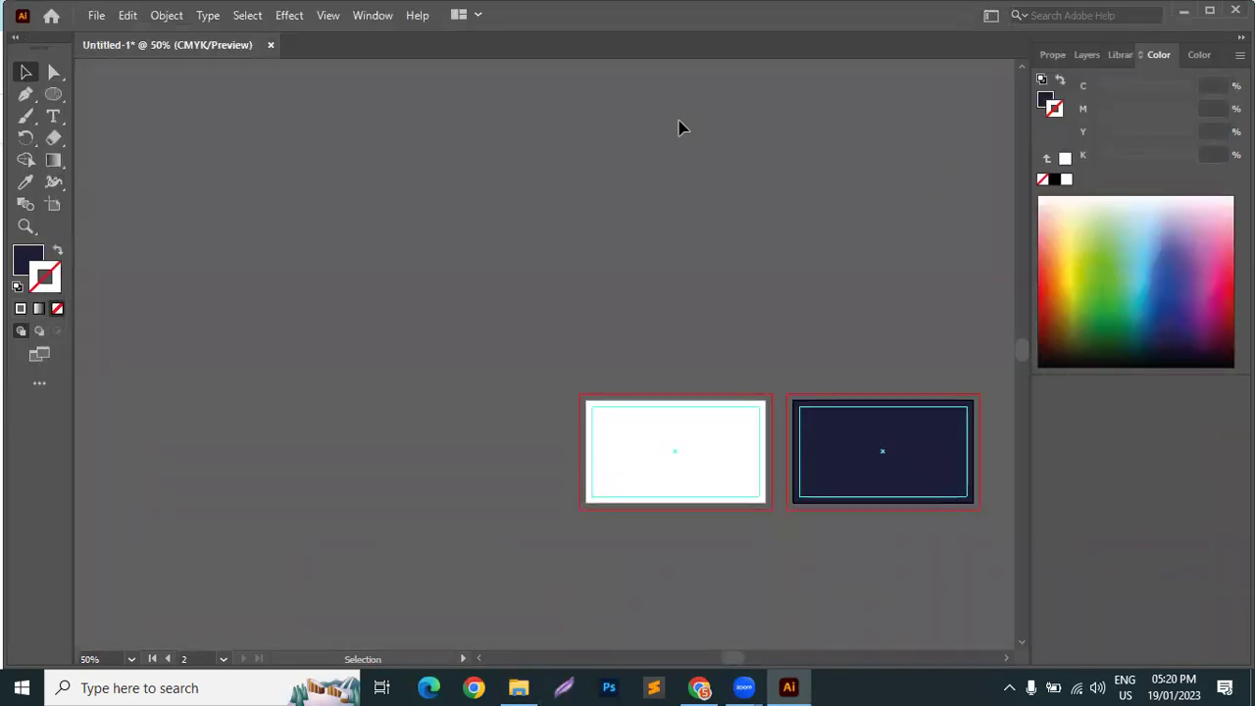